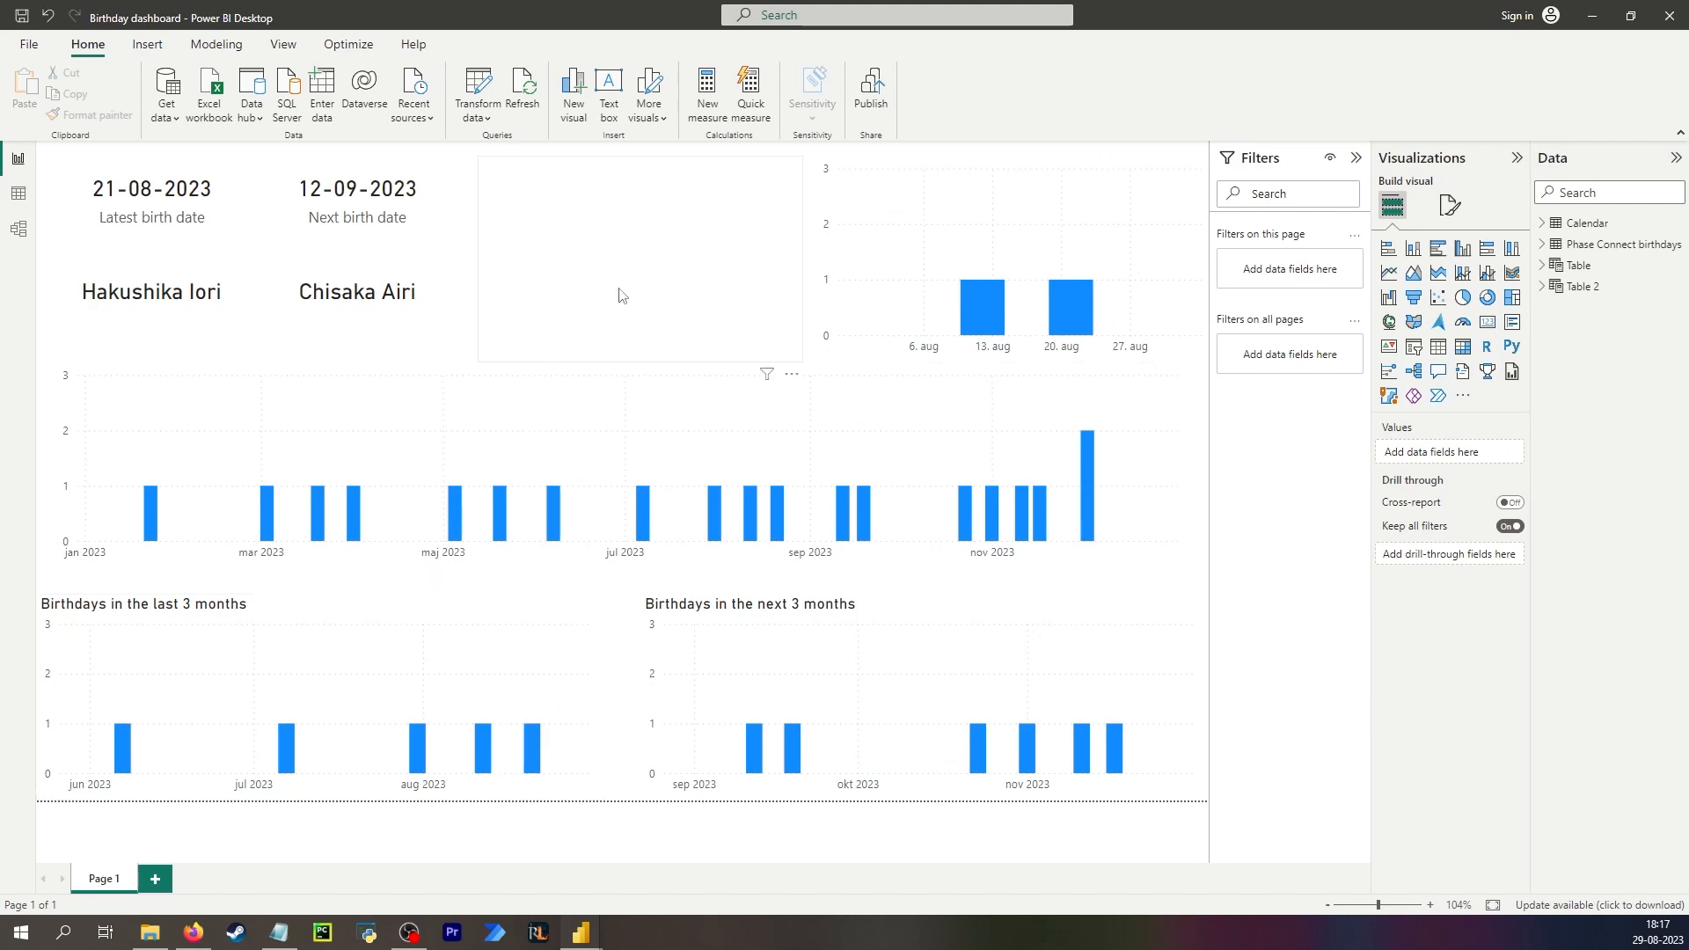
Change the TodaysDate measure formula to TodaysDate = DATE(2023, 09, 12) to test the birthday card.
{"action": "left_click", "coordinate": [569, 245]}
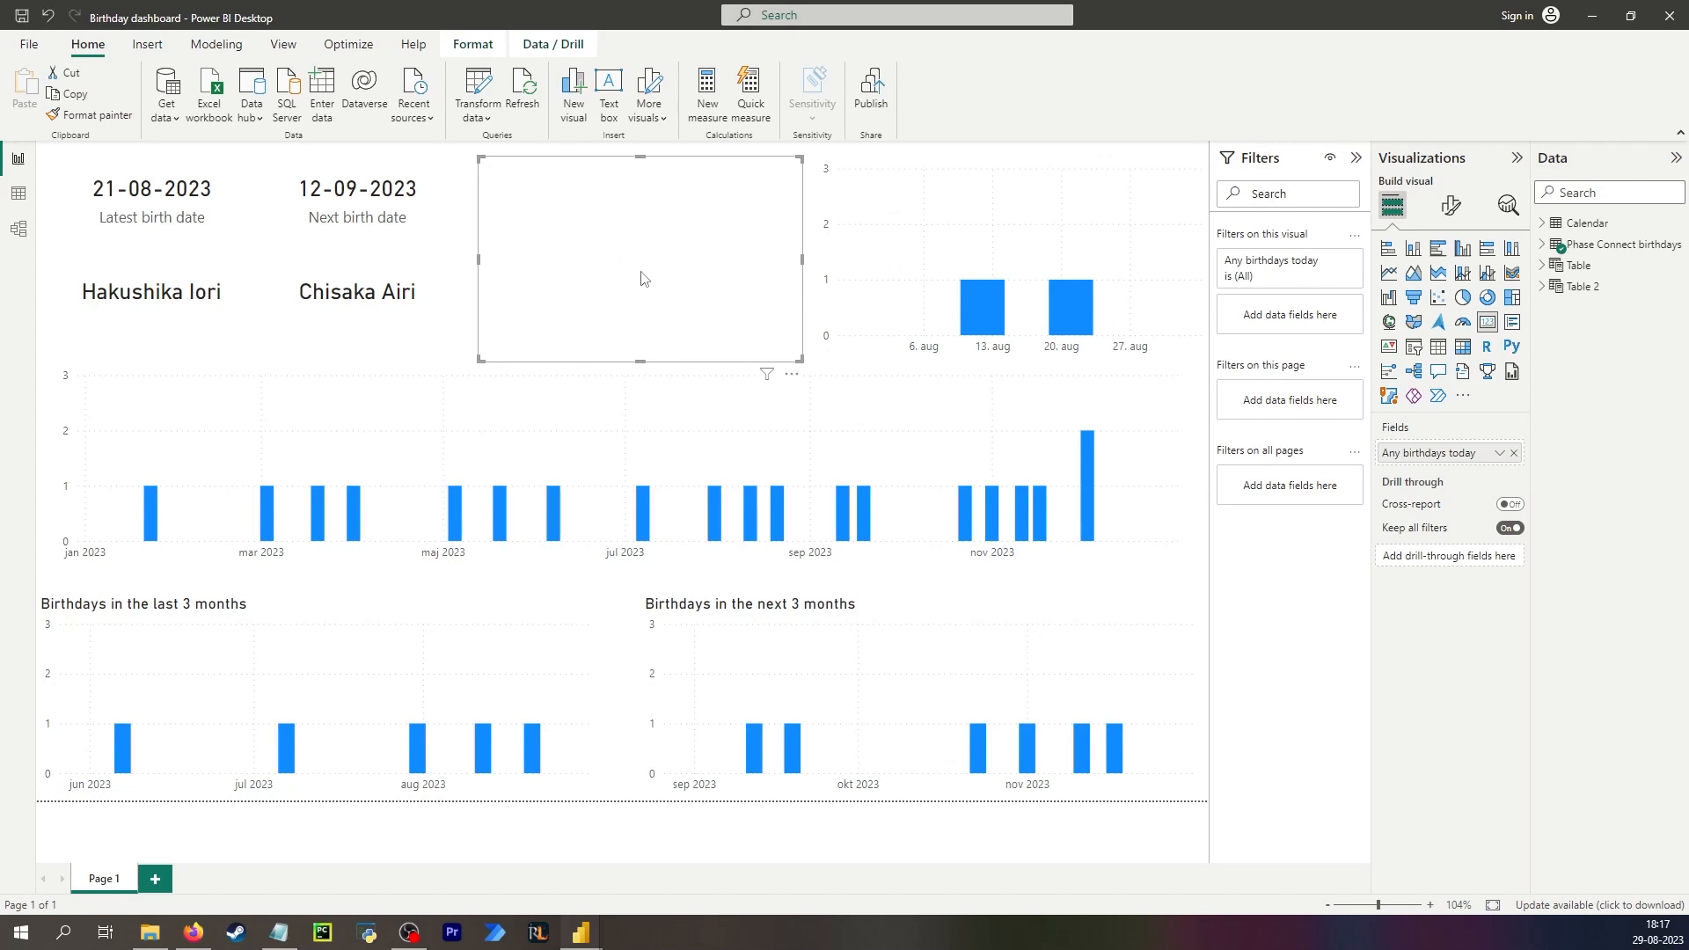
{"action": "left_click", "coordinate": [1540, 226]}
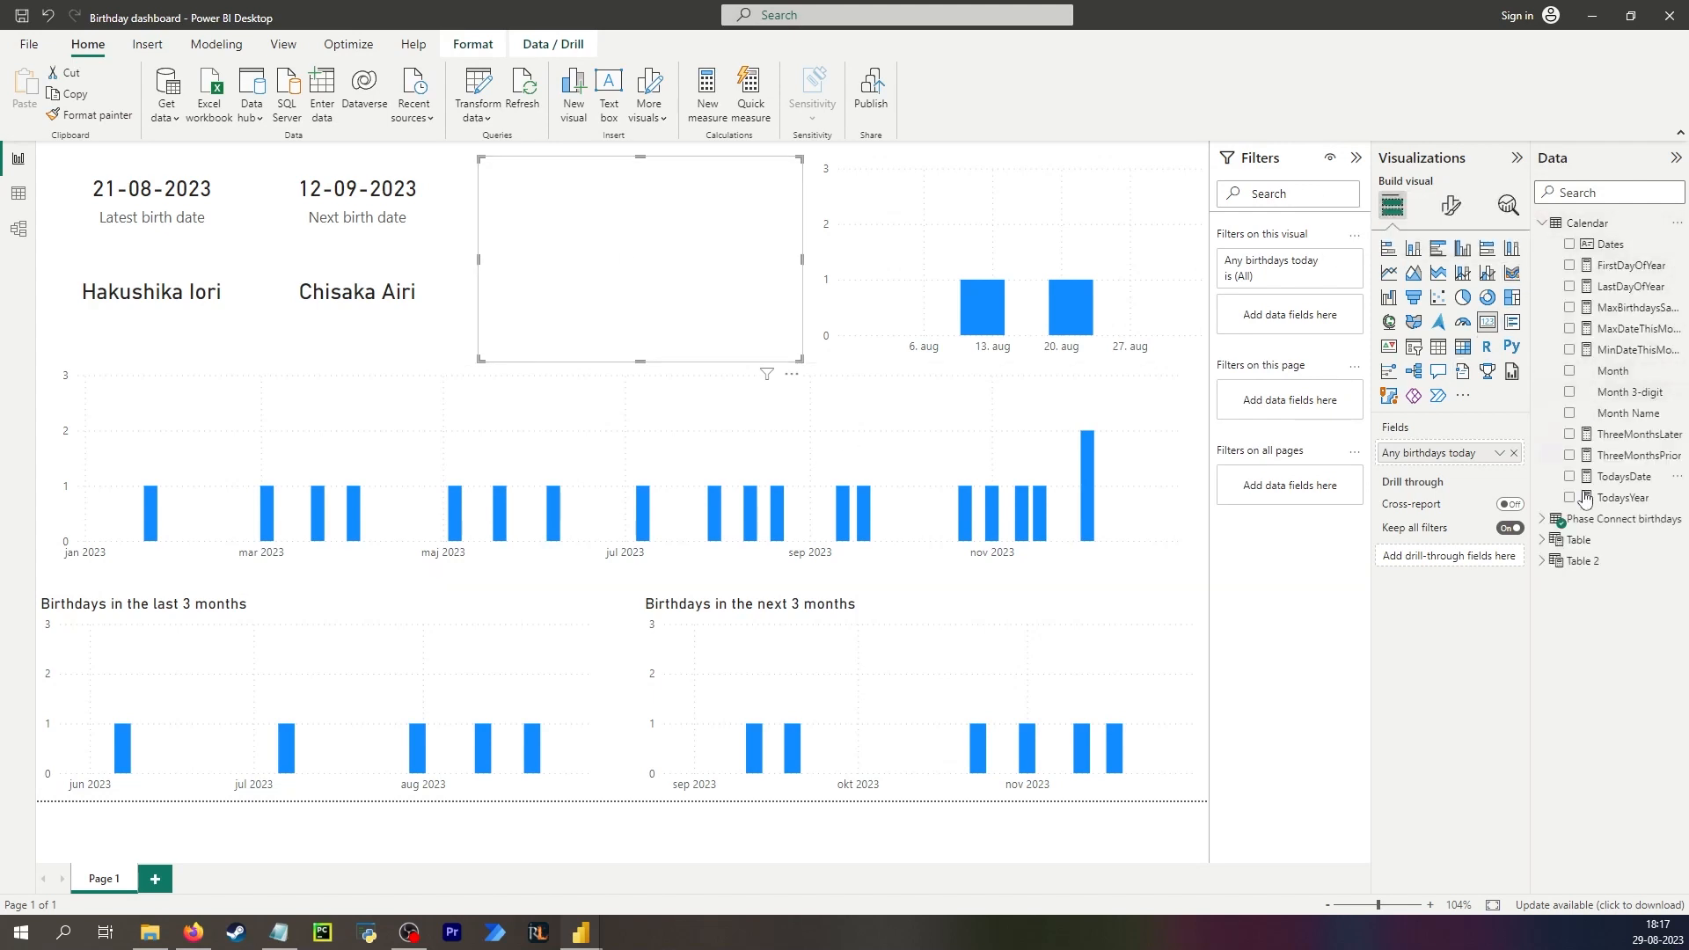
{"action": "left_click", "coordinate": [1621, 479]}
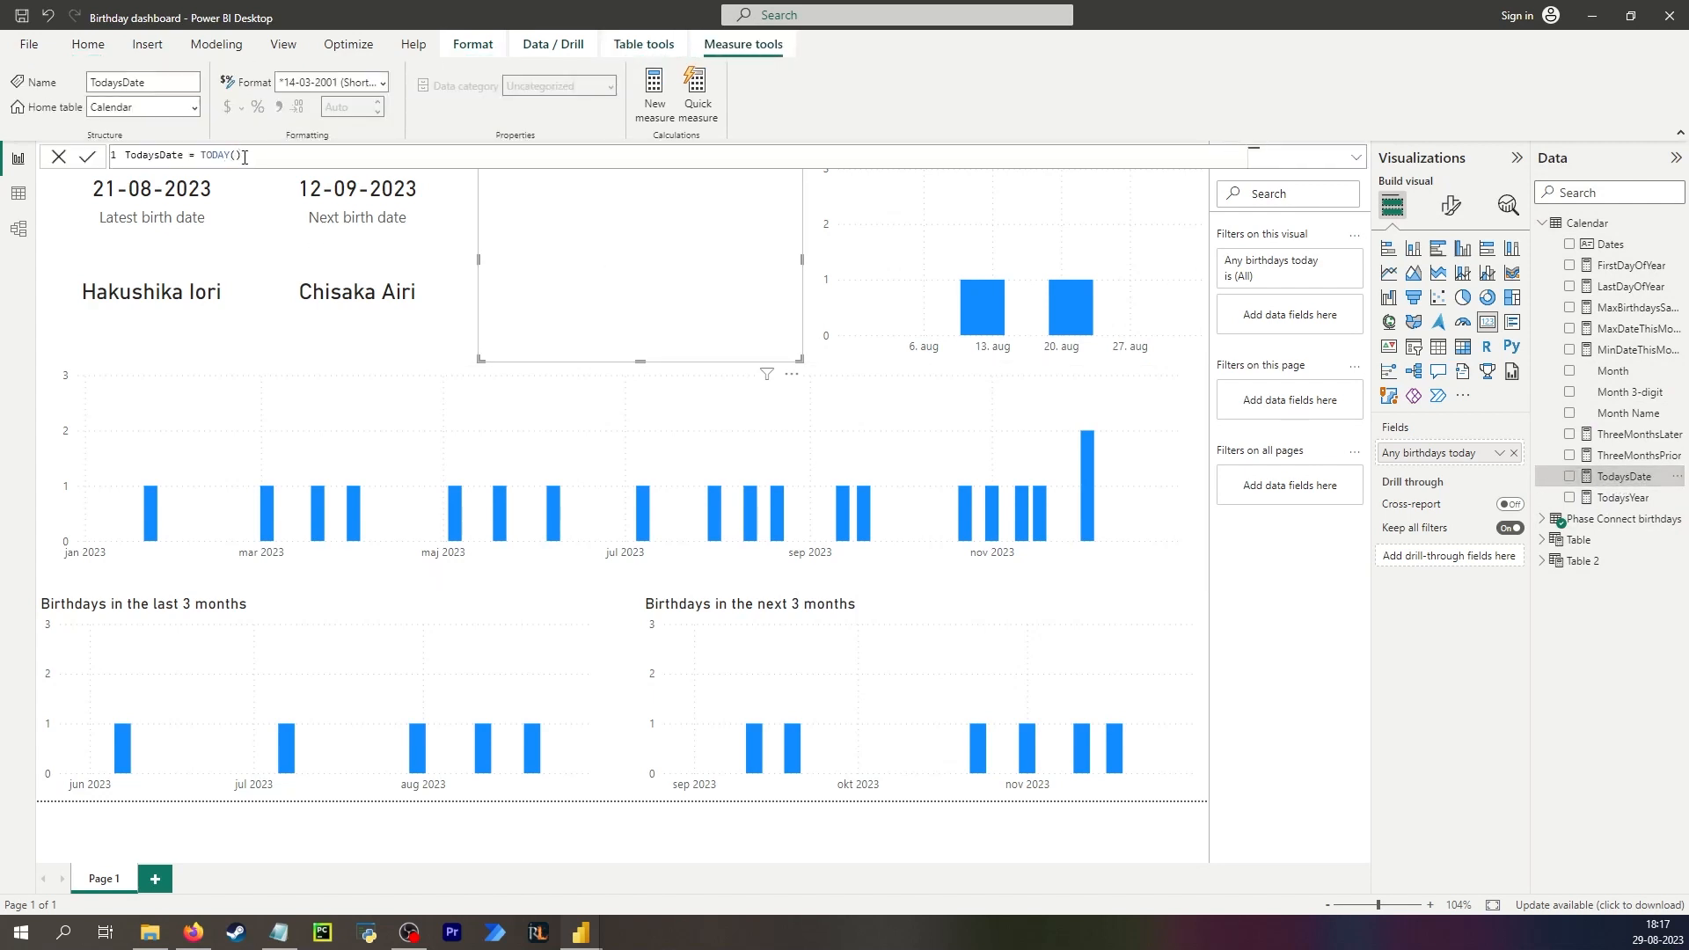
{"action": "mouse_move", "coordinate": [847, 516]}
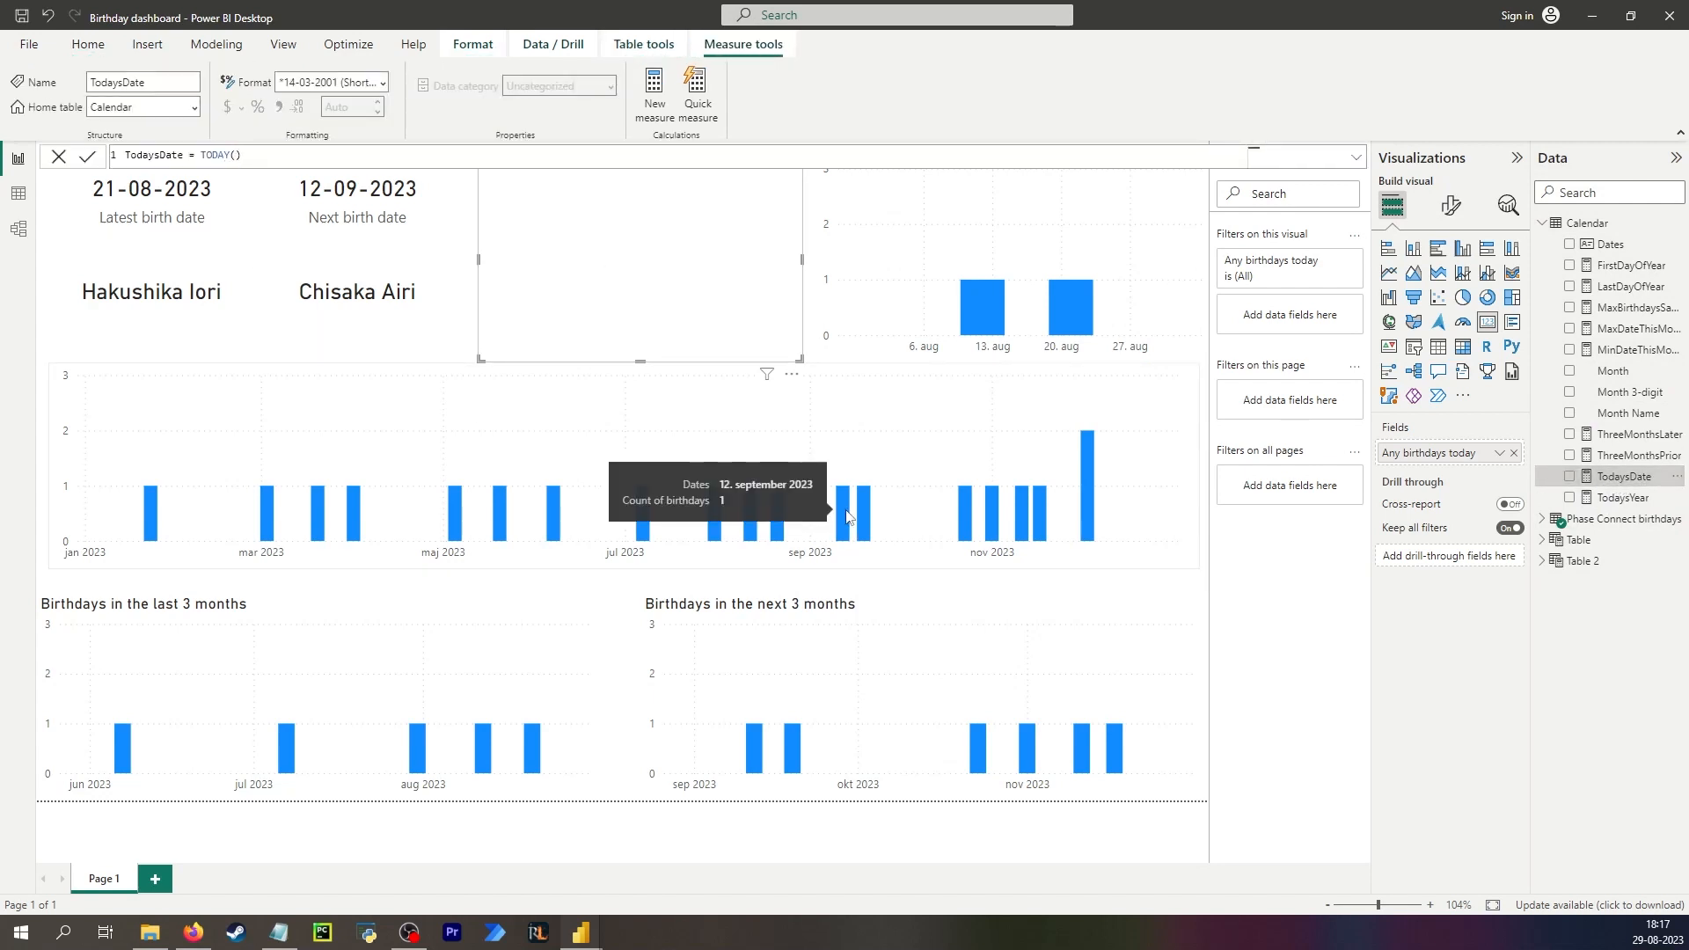
{"action": "left_click_drag", "start_coordinate": [241, 155], "coordinate": [202, 156]}
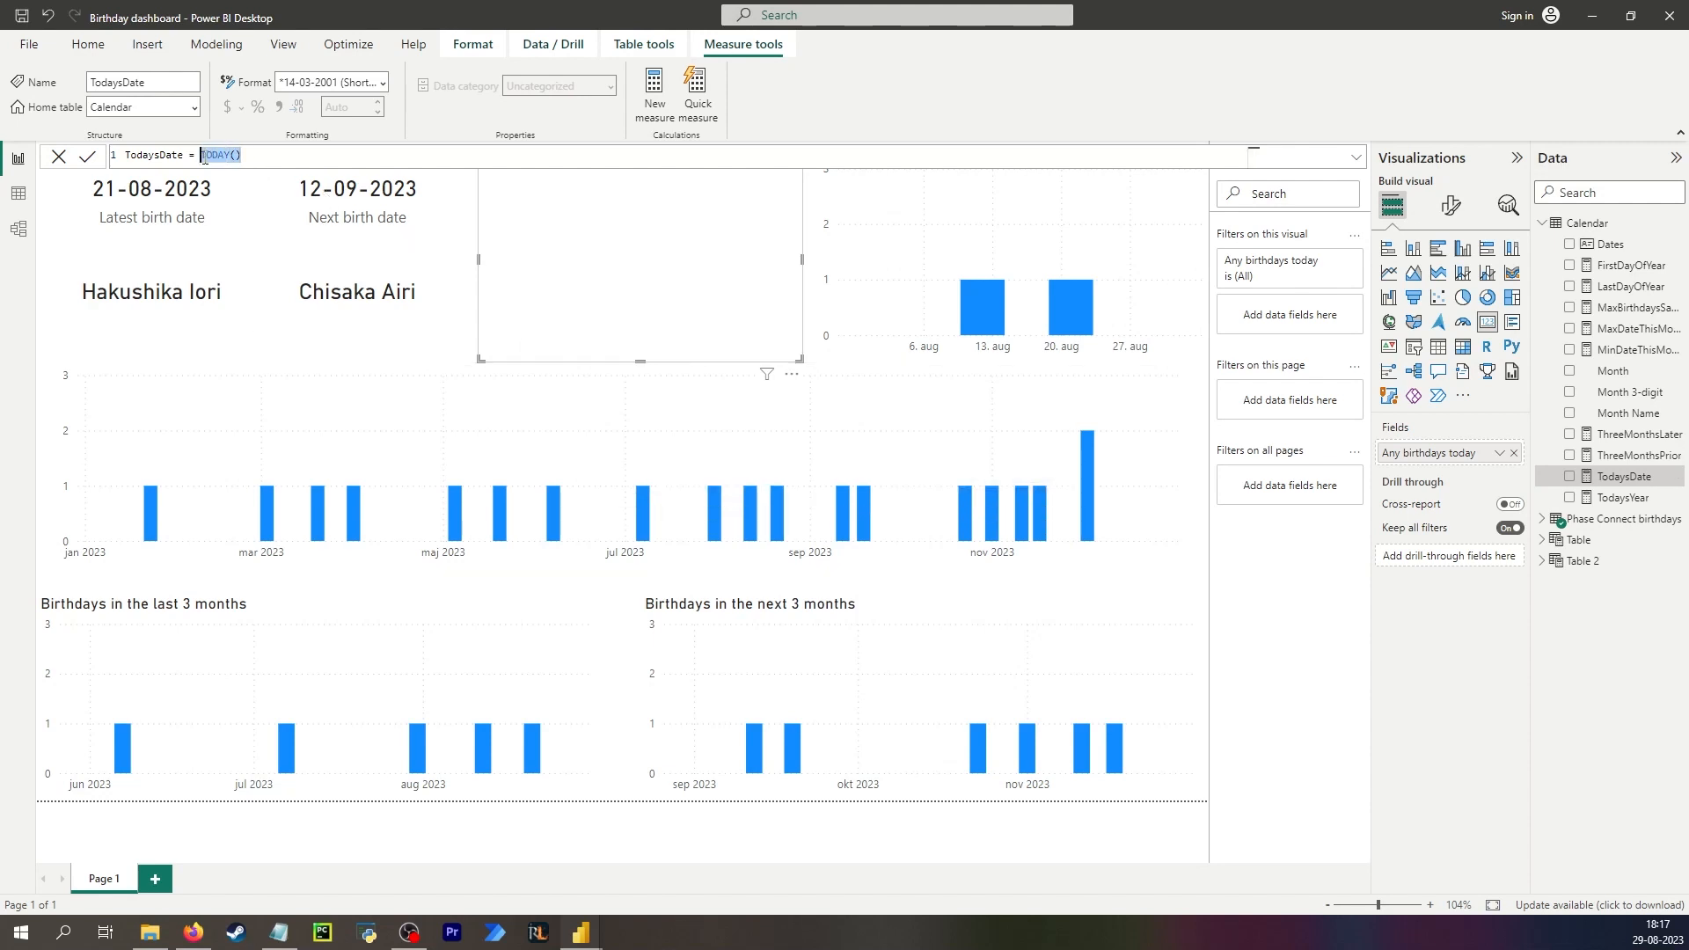
{"action": "type", "text": "daysDate = DATE("}
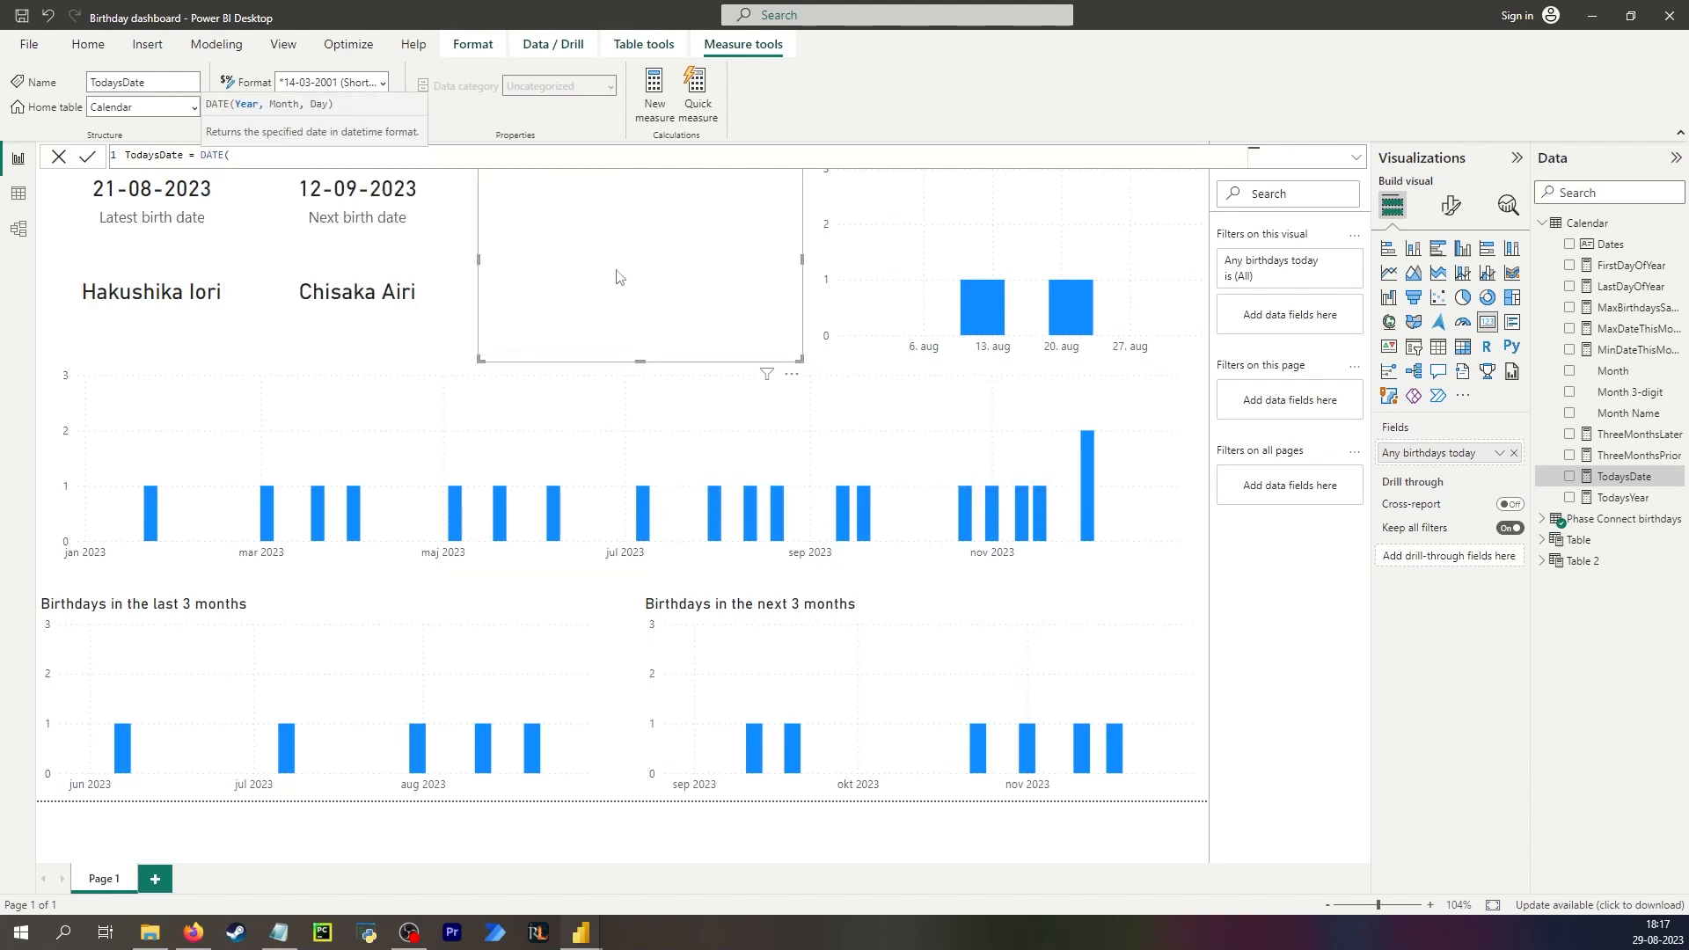
{"action": "type", "text": "2023, 09, 12)"}
{"action": "key", "text": "Return"}
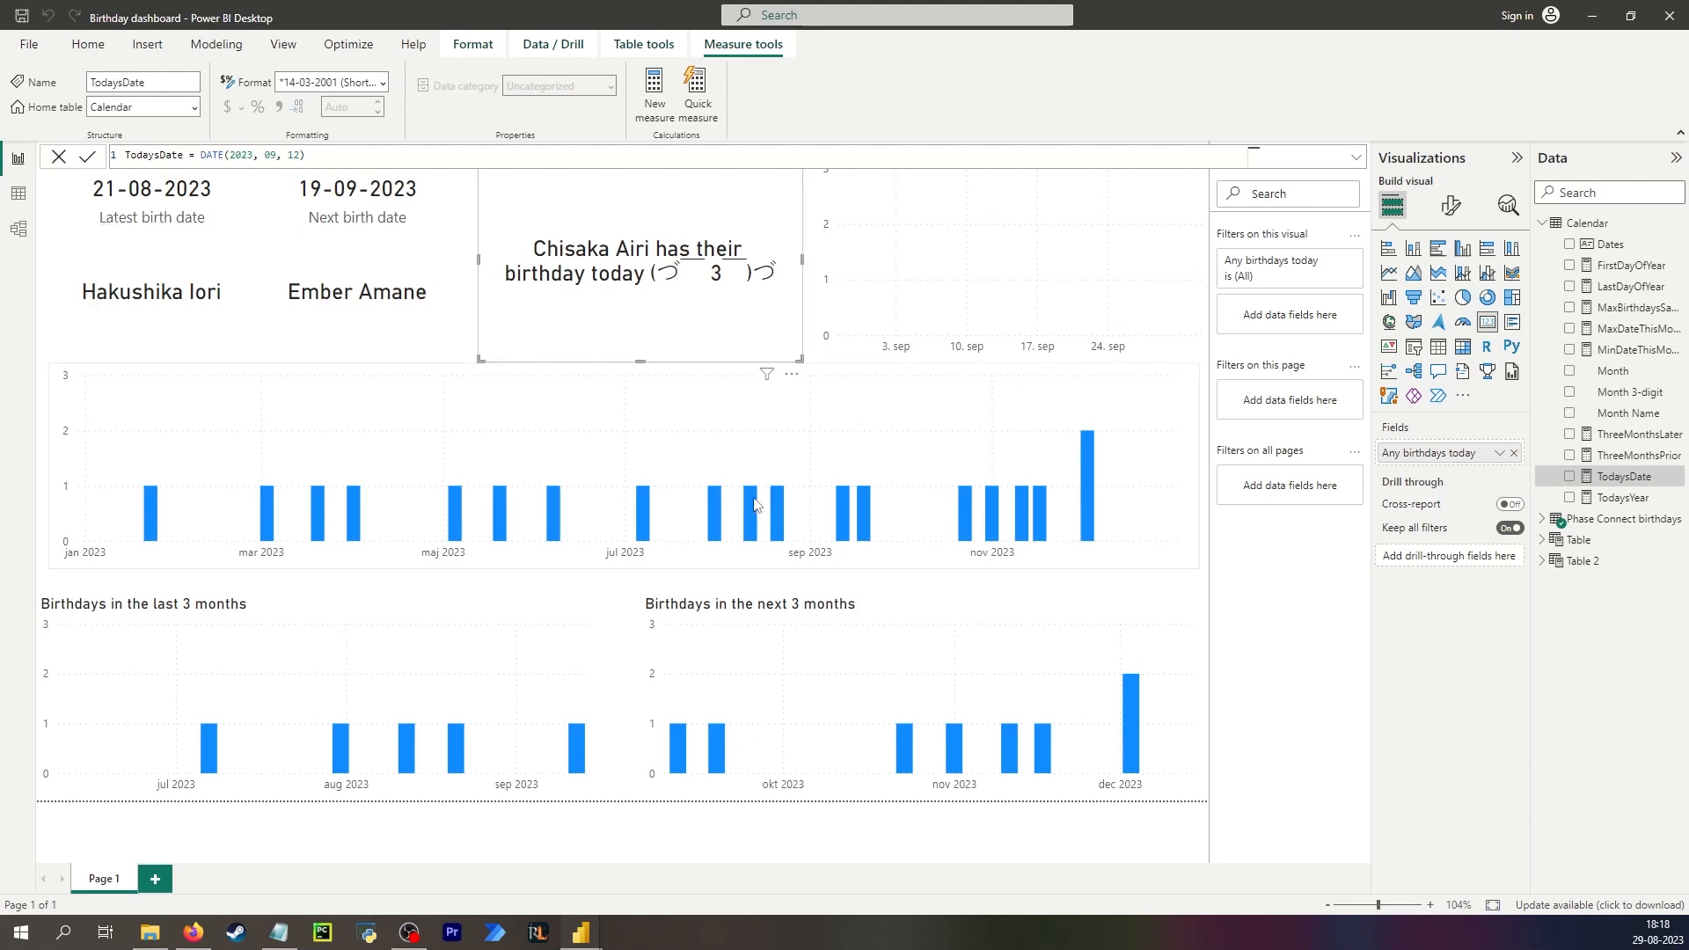
Examine the dashboard charts and the Phase Connect birthdays text file, then close the file.
{"action": "mouse_move", "coordinate": [753, 500]}
{"action": "mouse_move", "coordinate": [841, 504]}
{"action": "left_click", "coordinate": [437, 345]}
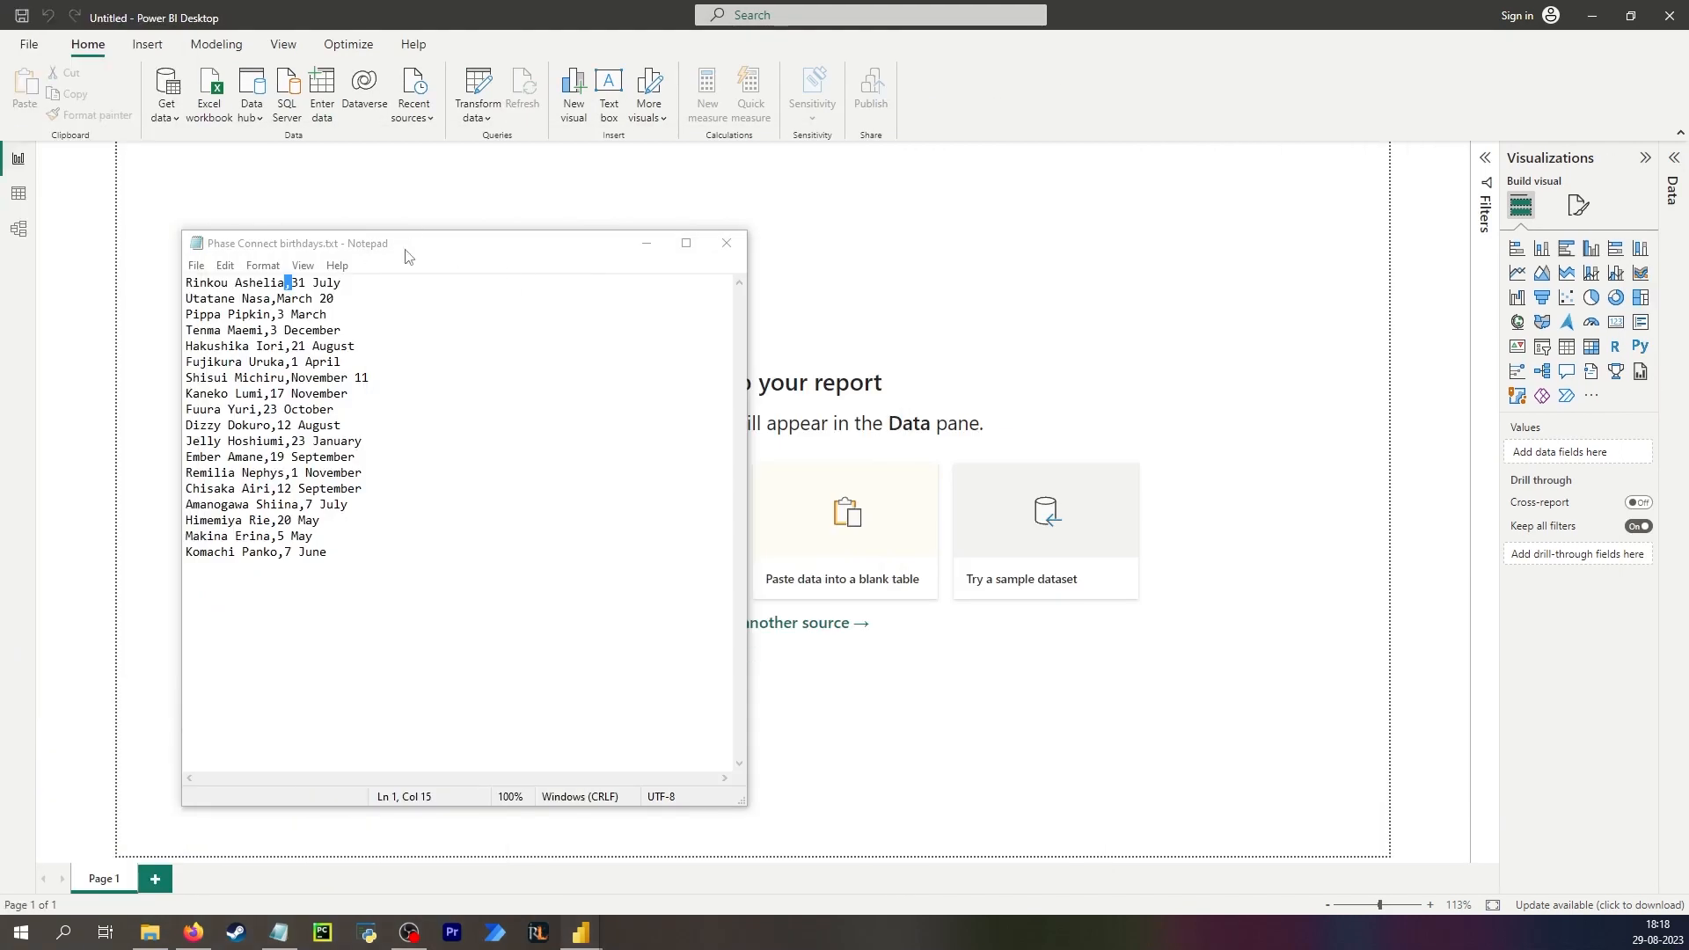
{"action": "left_click_drag", "start_coordinate": [408, 256], "coordinate": [941, 278]}
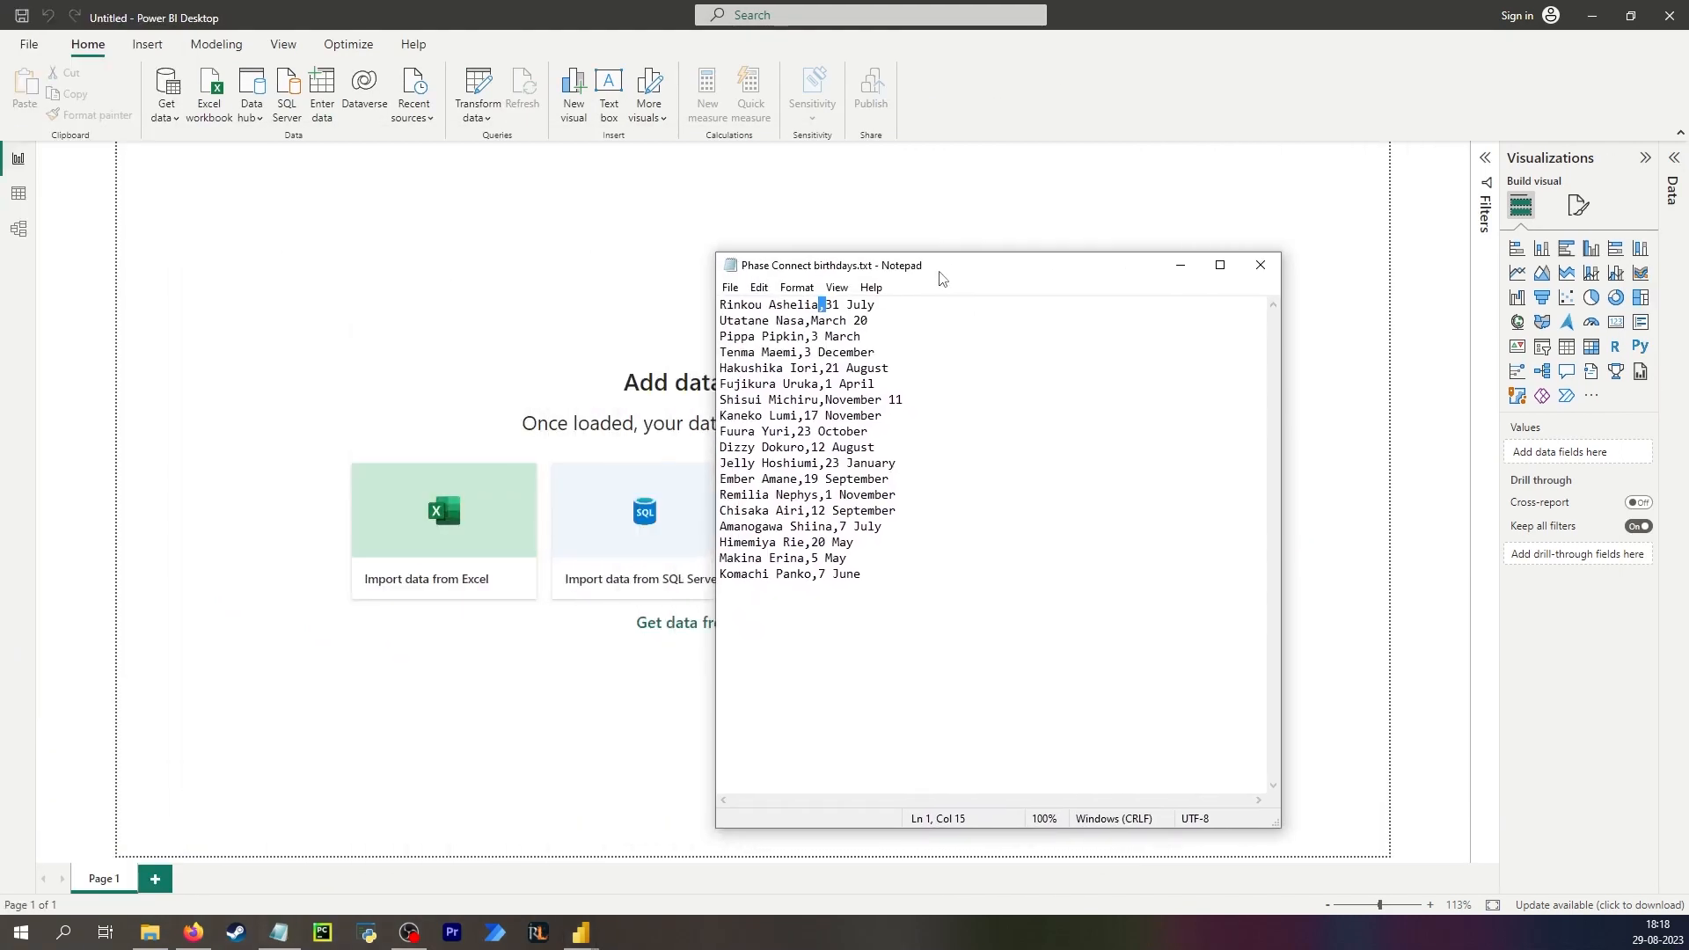
{"action": "left_click", "coordinate": [1260, 265]}
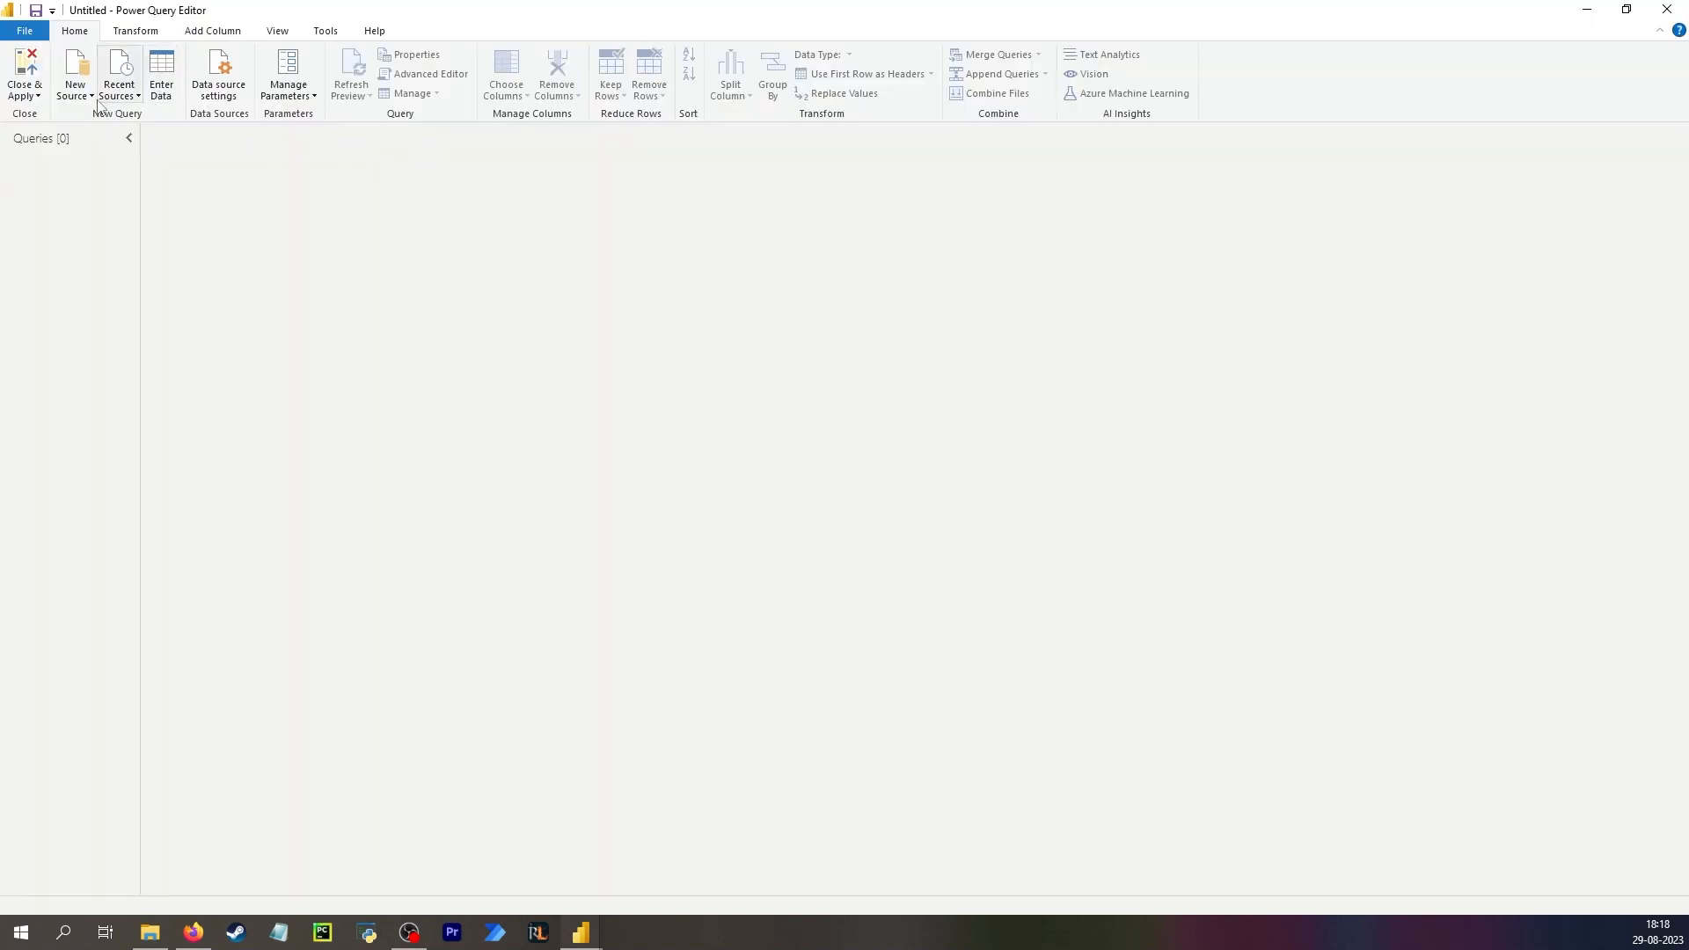
Import Phase Connect birthdays.txt as a Text/CSV source in Power Query, using Comma as the delimiter.
{"action": "left_click", "coordinate": [75, 88]}
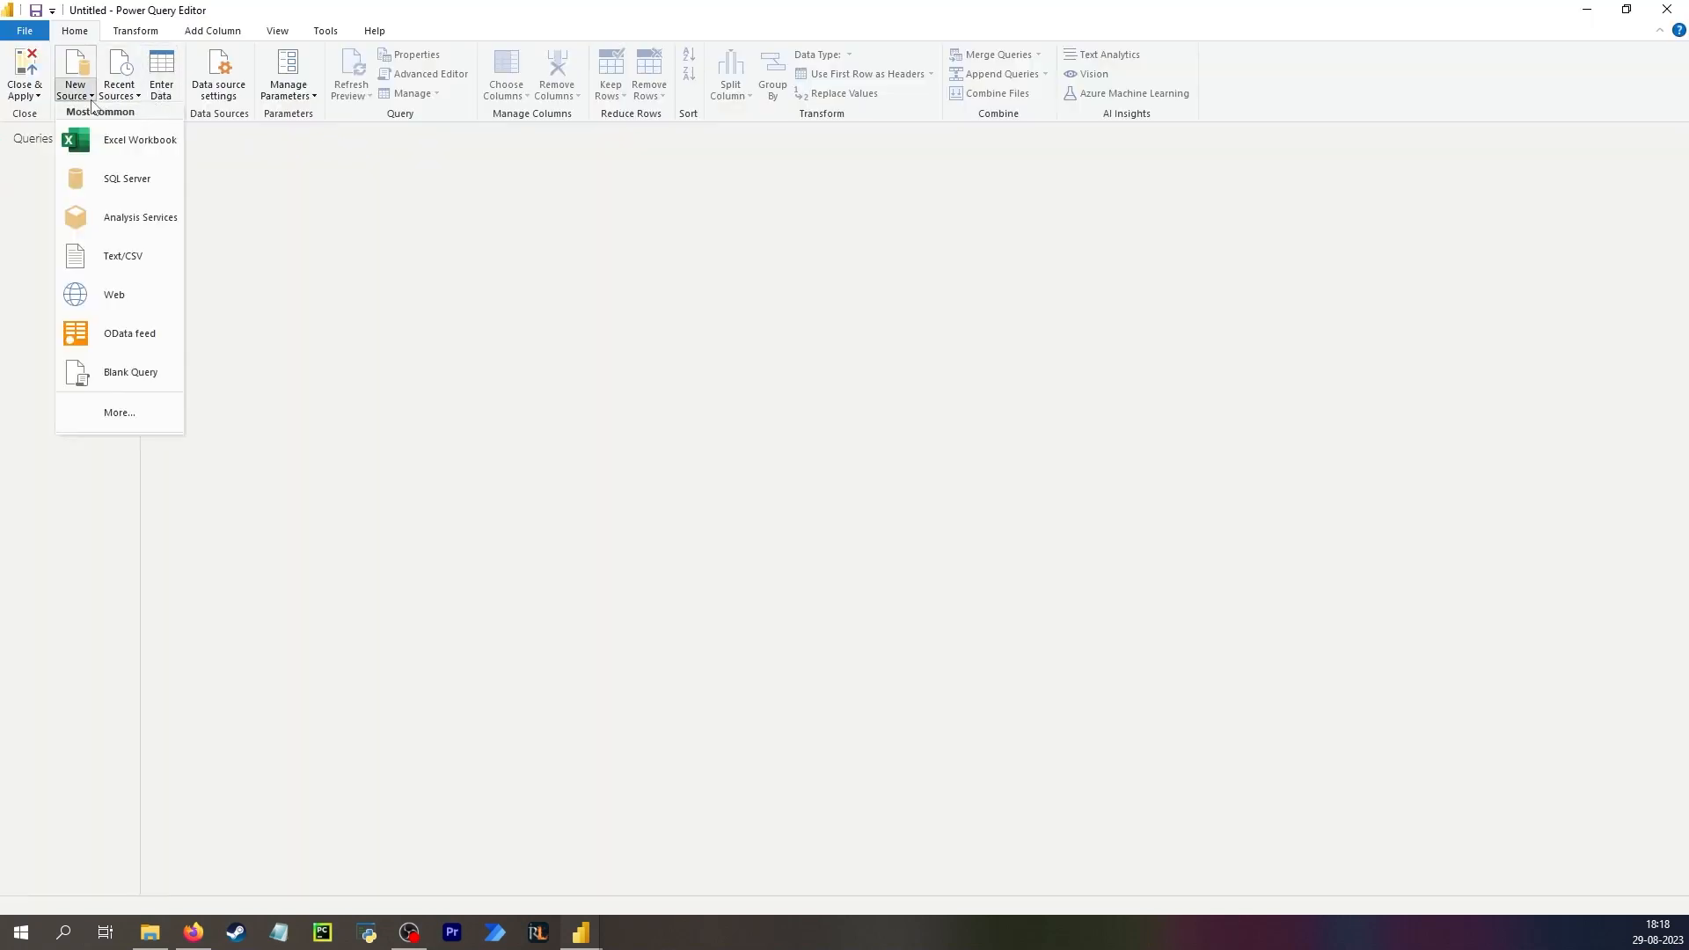
{"action": "left_click", "coordinate": [127, 260]}
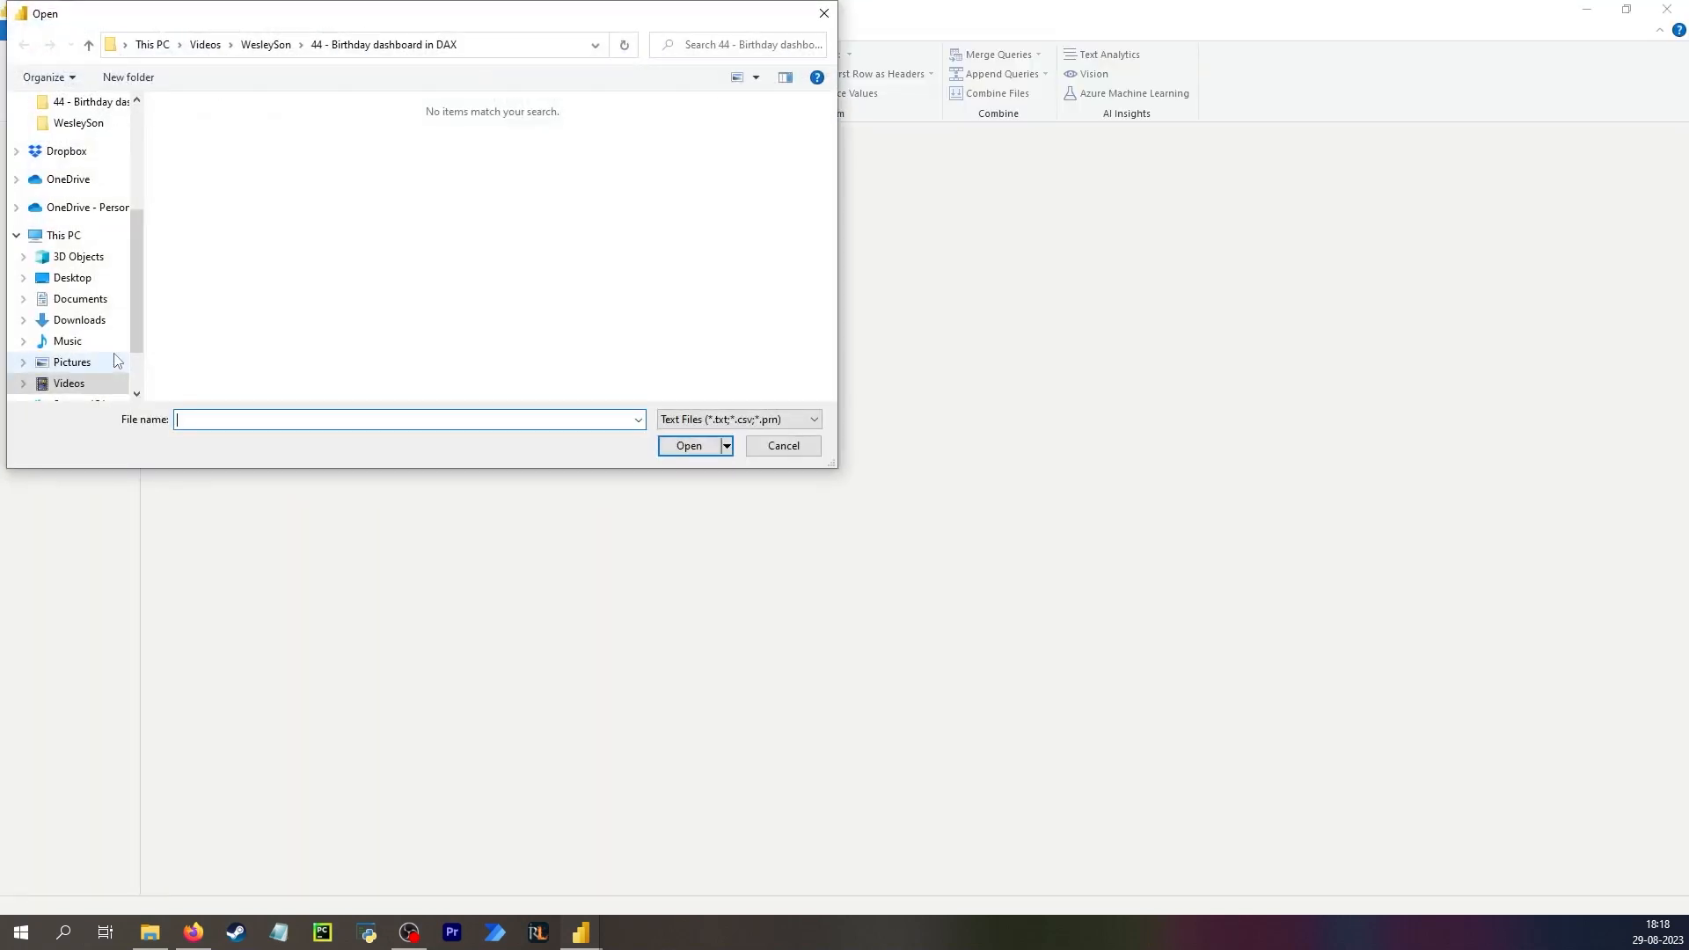
{"action": "left_click", "coordinate": [360, 144]}
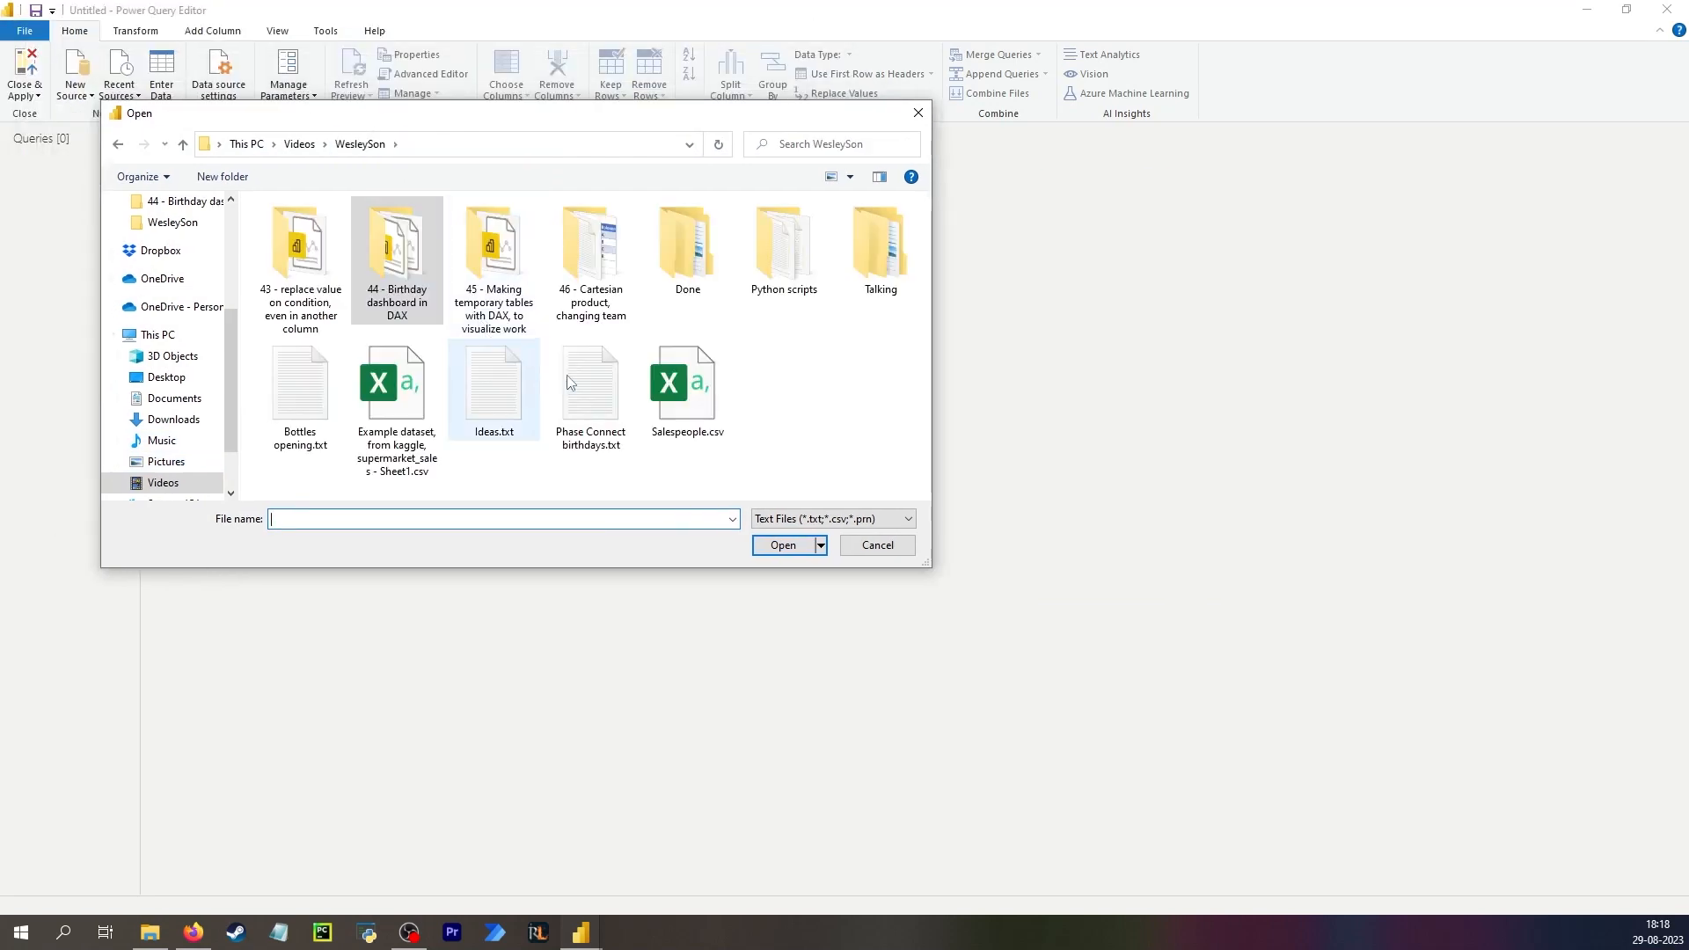
{"action": "double_click", "coordinate": [607, 385]}
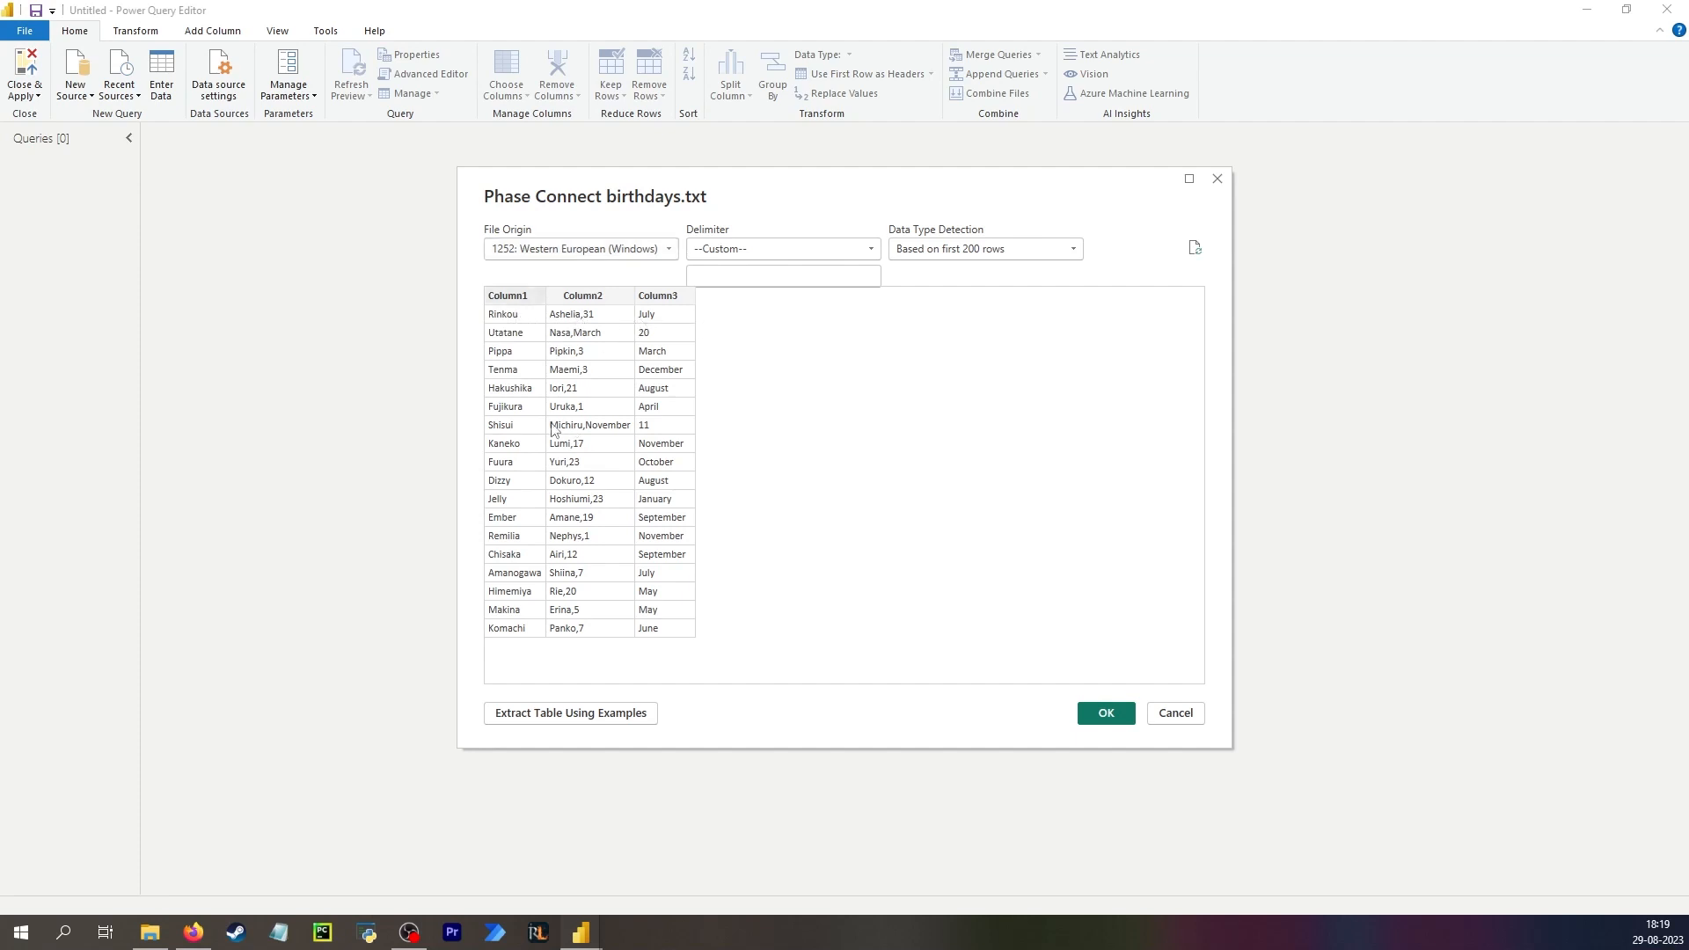
{"action": "left_click", "coordinate": [771, 256]}
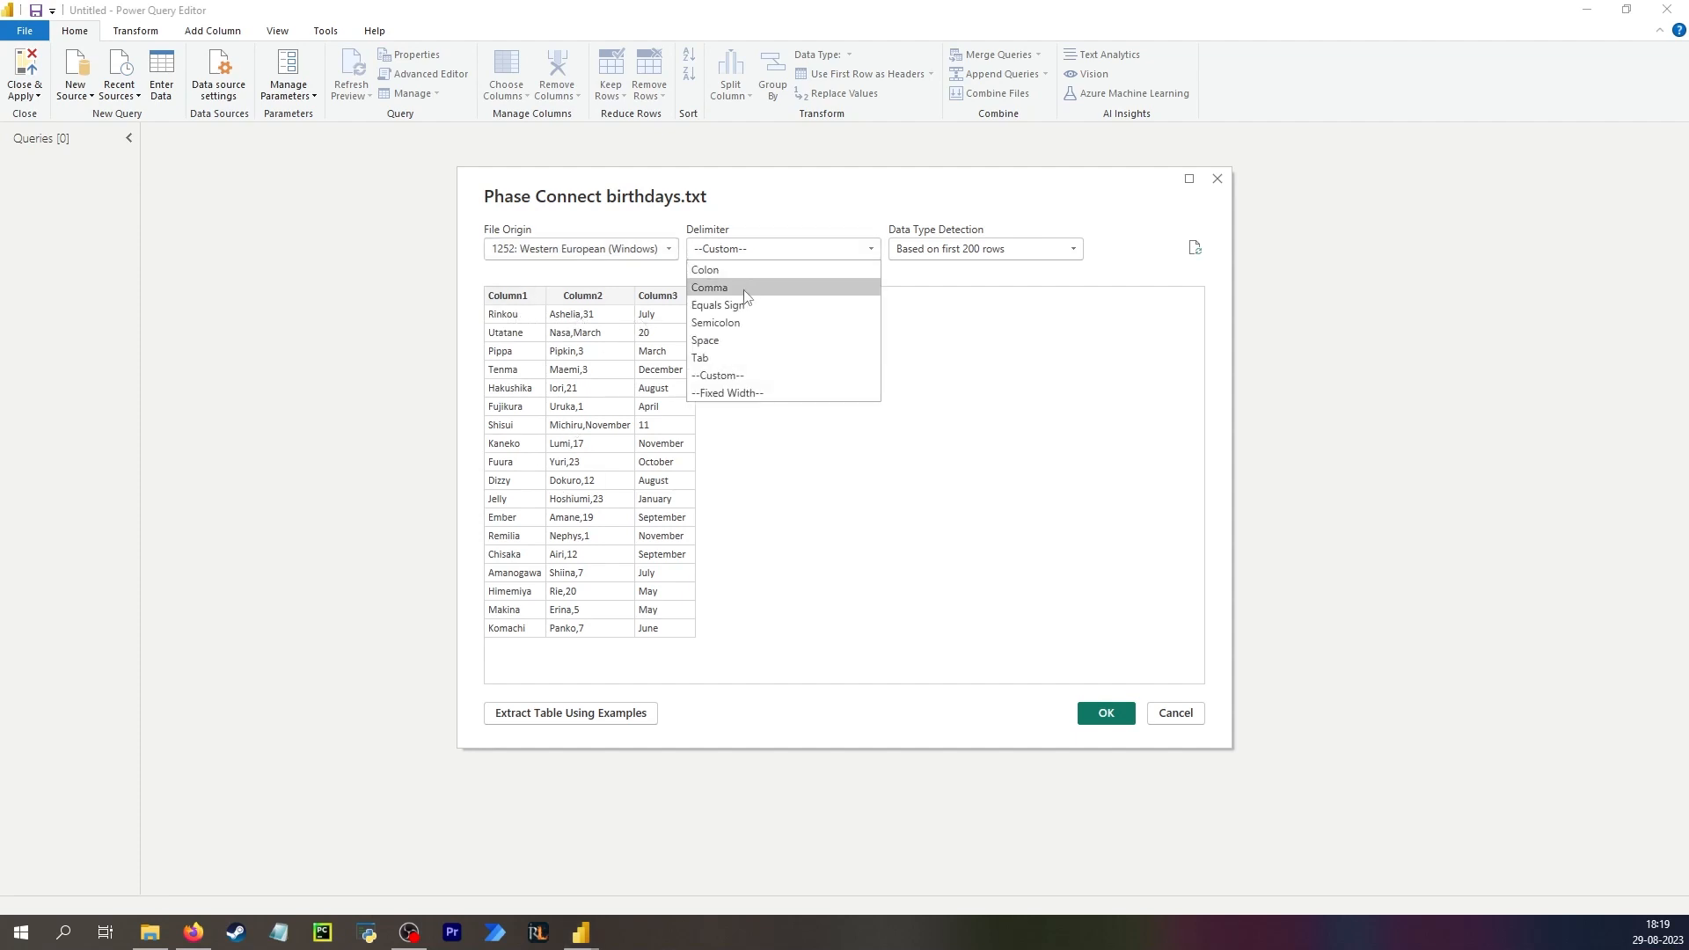
{"action": "left_click", "coordinate": [748, 297]}
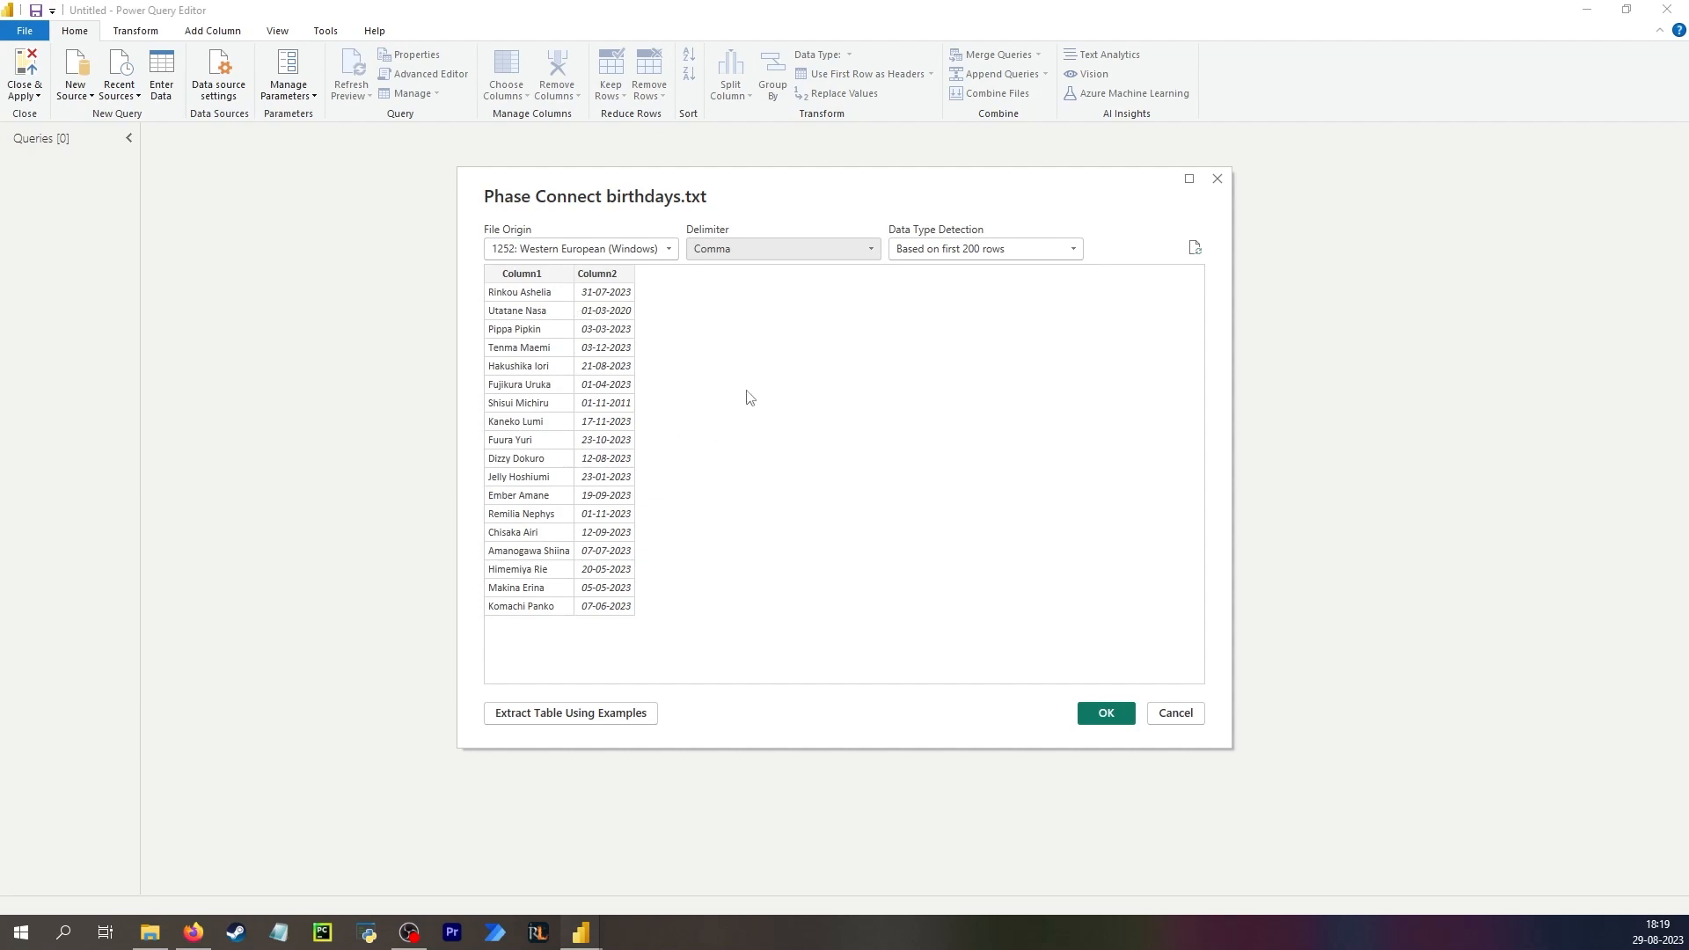
{"action": "left_click", "coordinate": [1104, 714]}
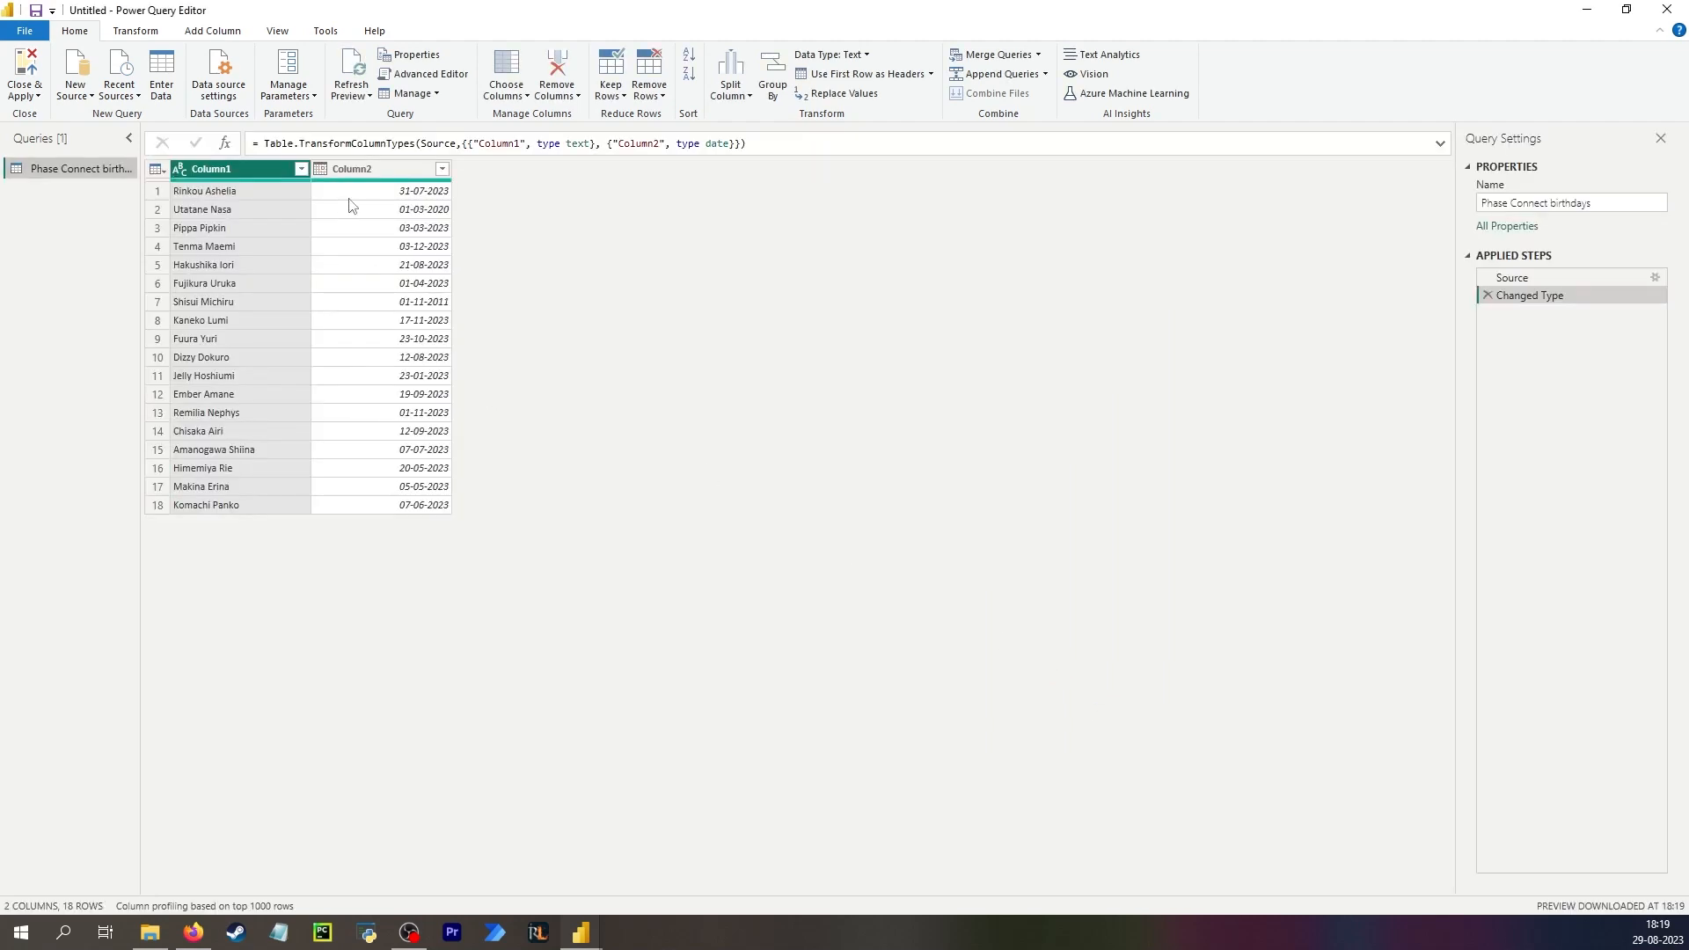
Rename the query's columns to Name and Birthday.
{"action": "left_click", "coordinate": [353, 199]}
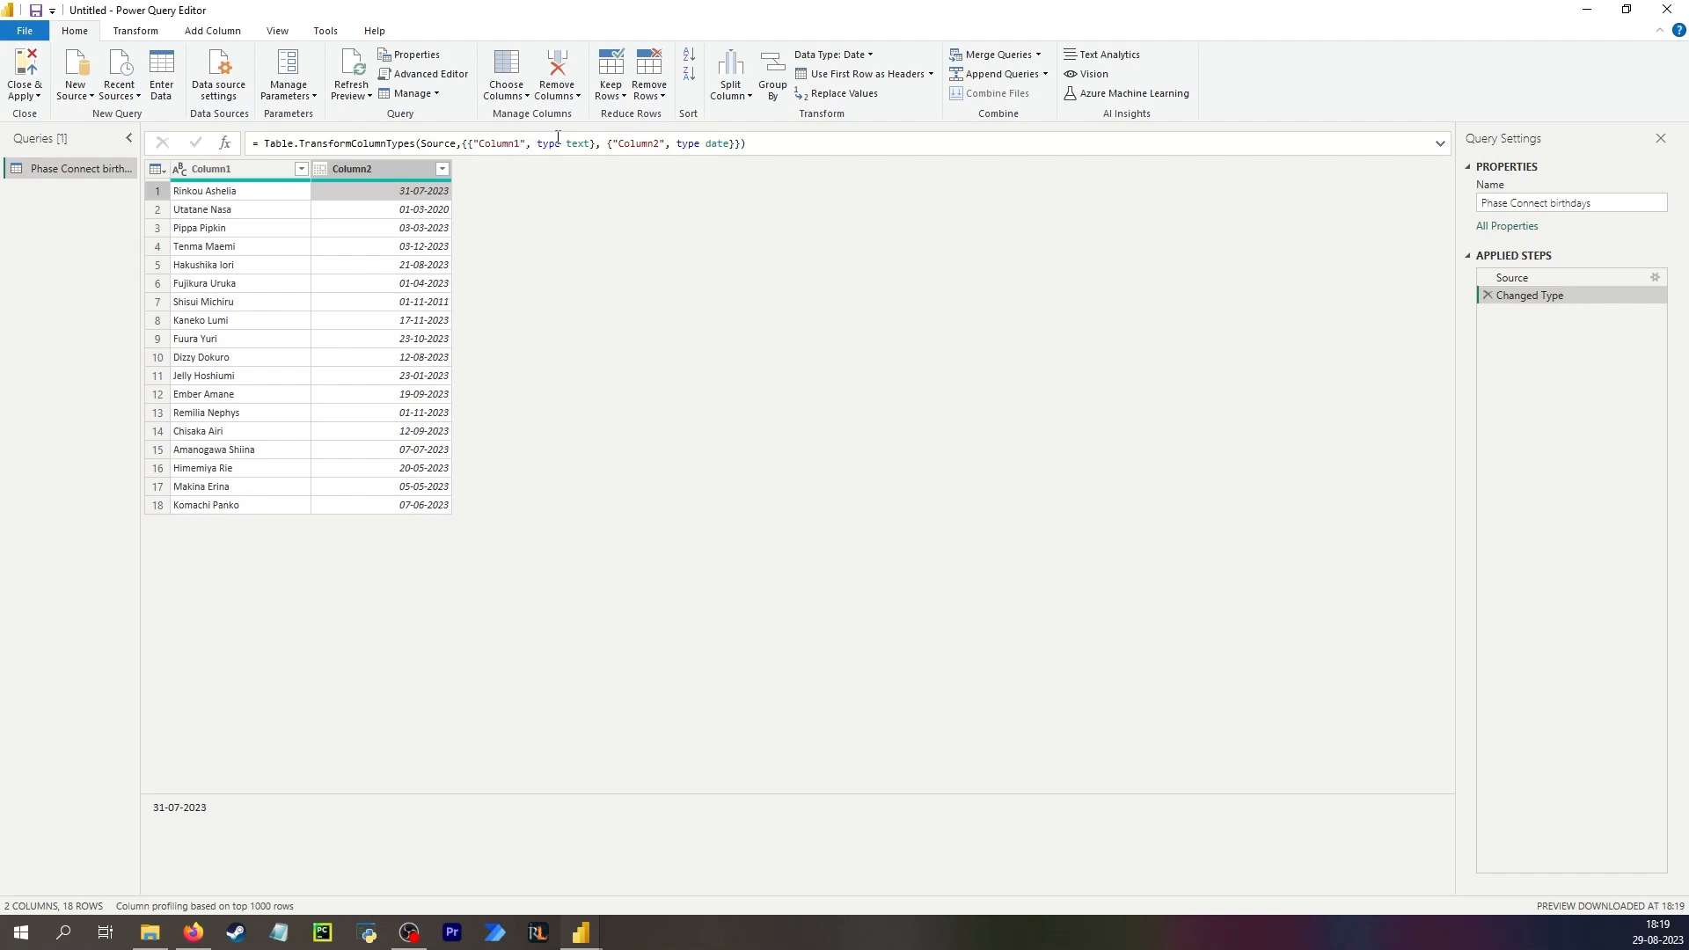
{"action": "double_click", "coordinate": [227, 167]}
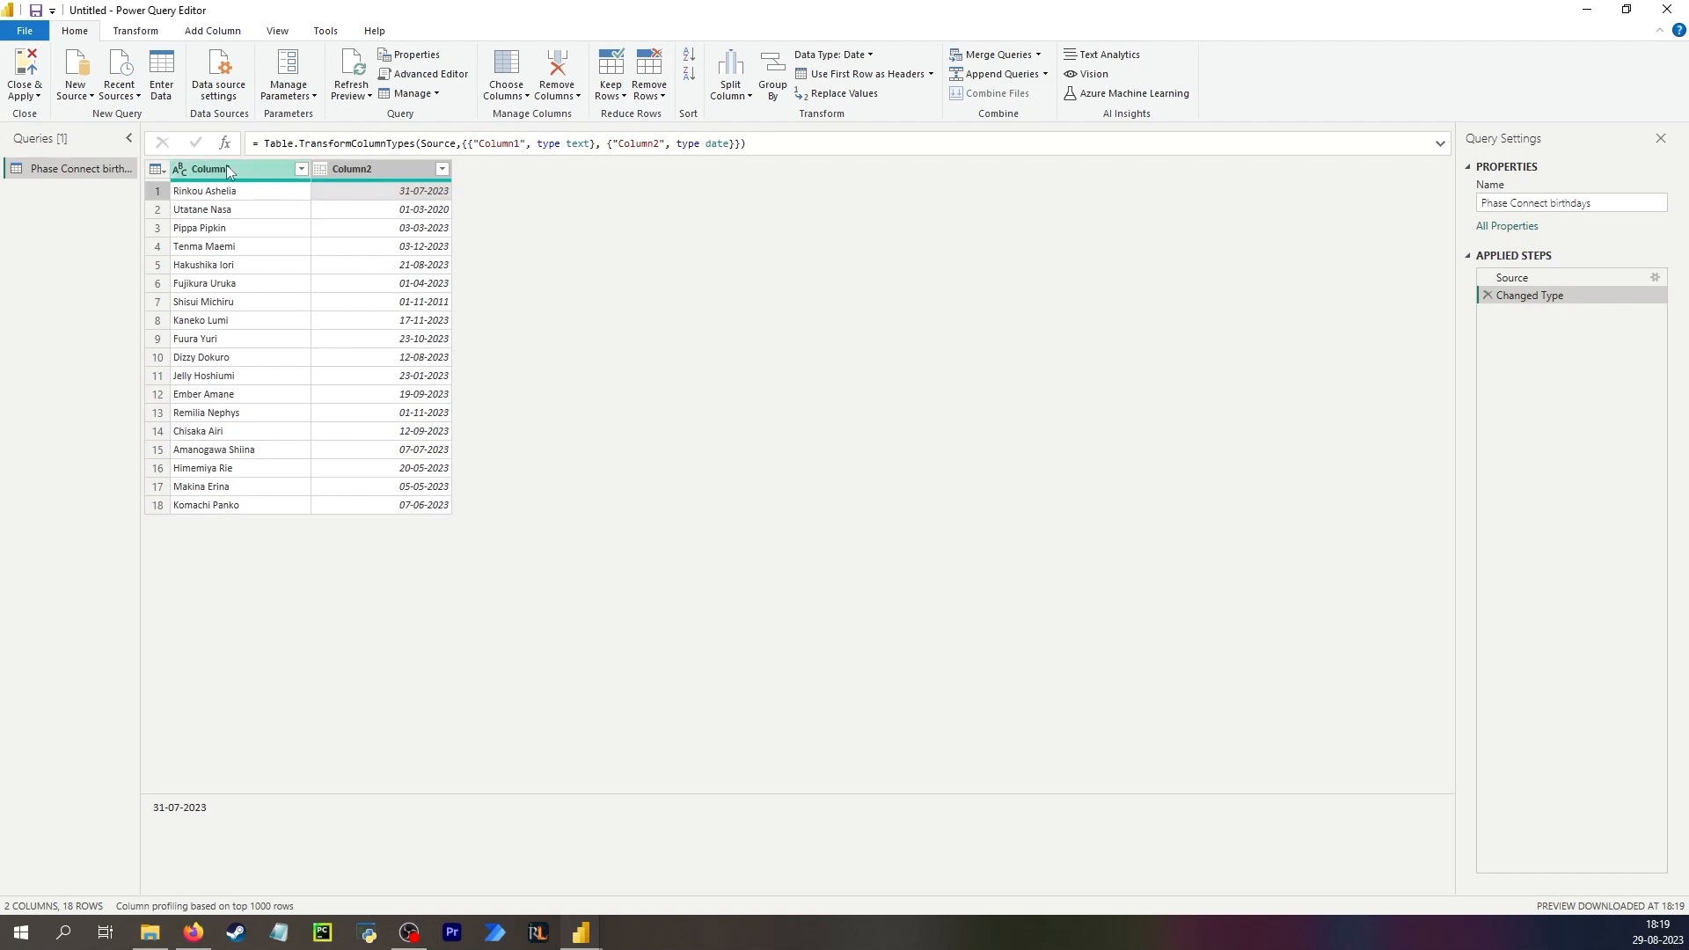
{"action": "type", "text": "Name"}
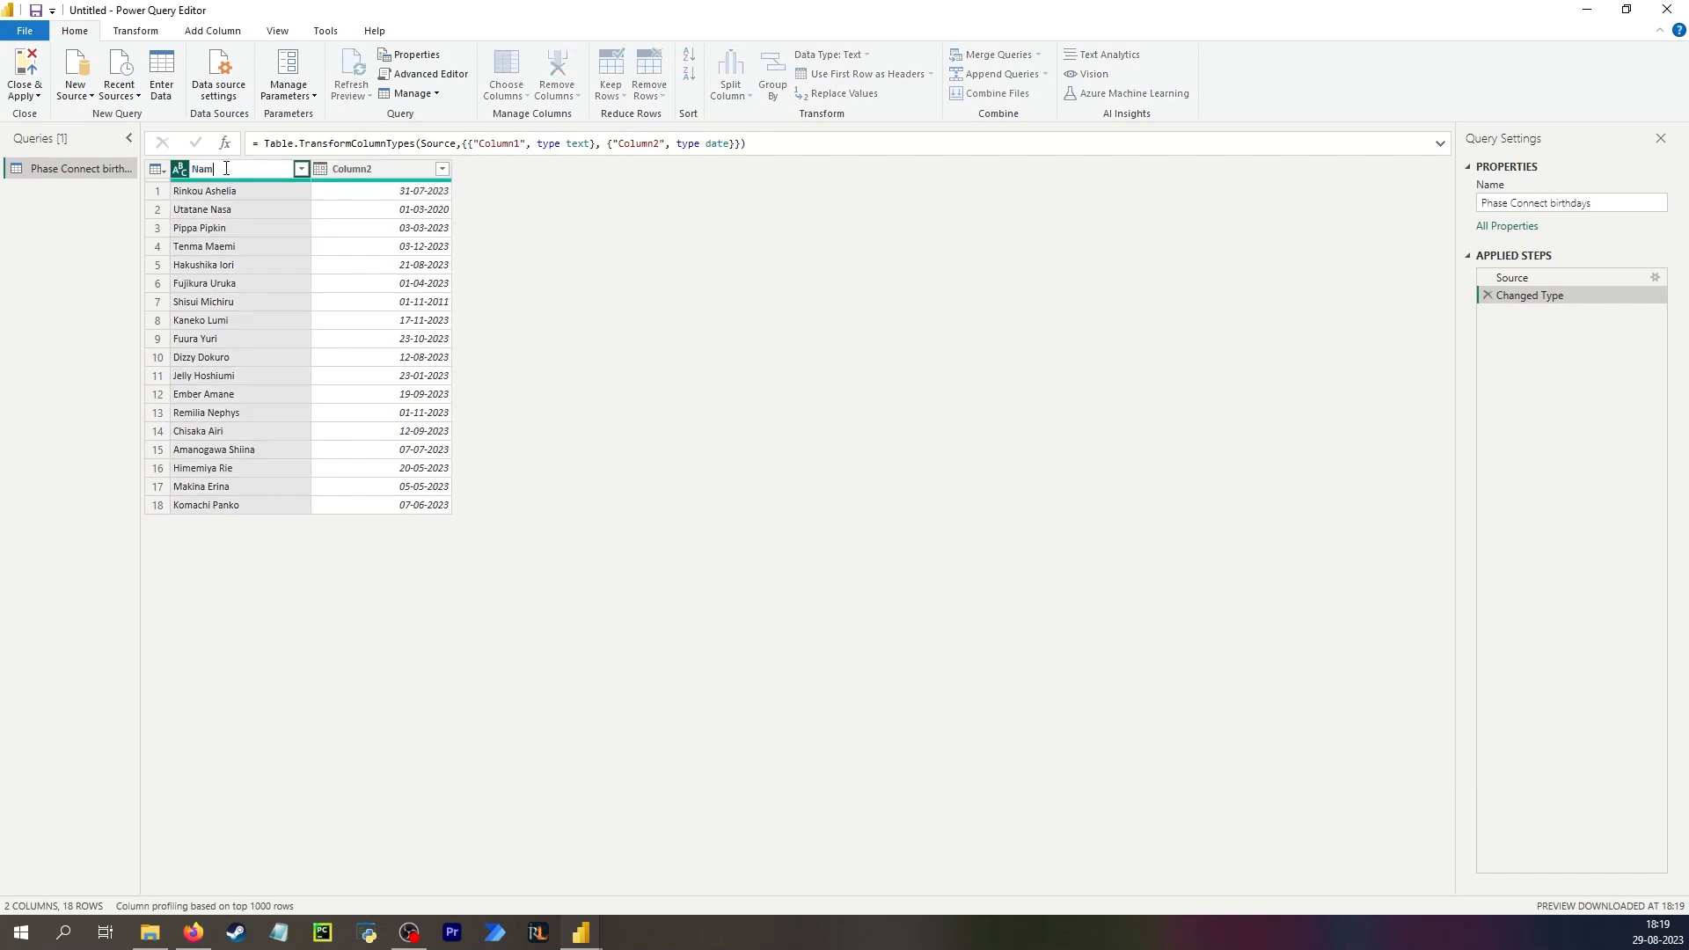
{"action": "key", "text": "Return"}
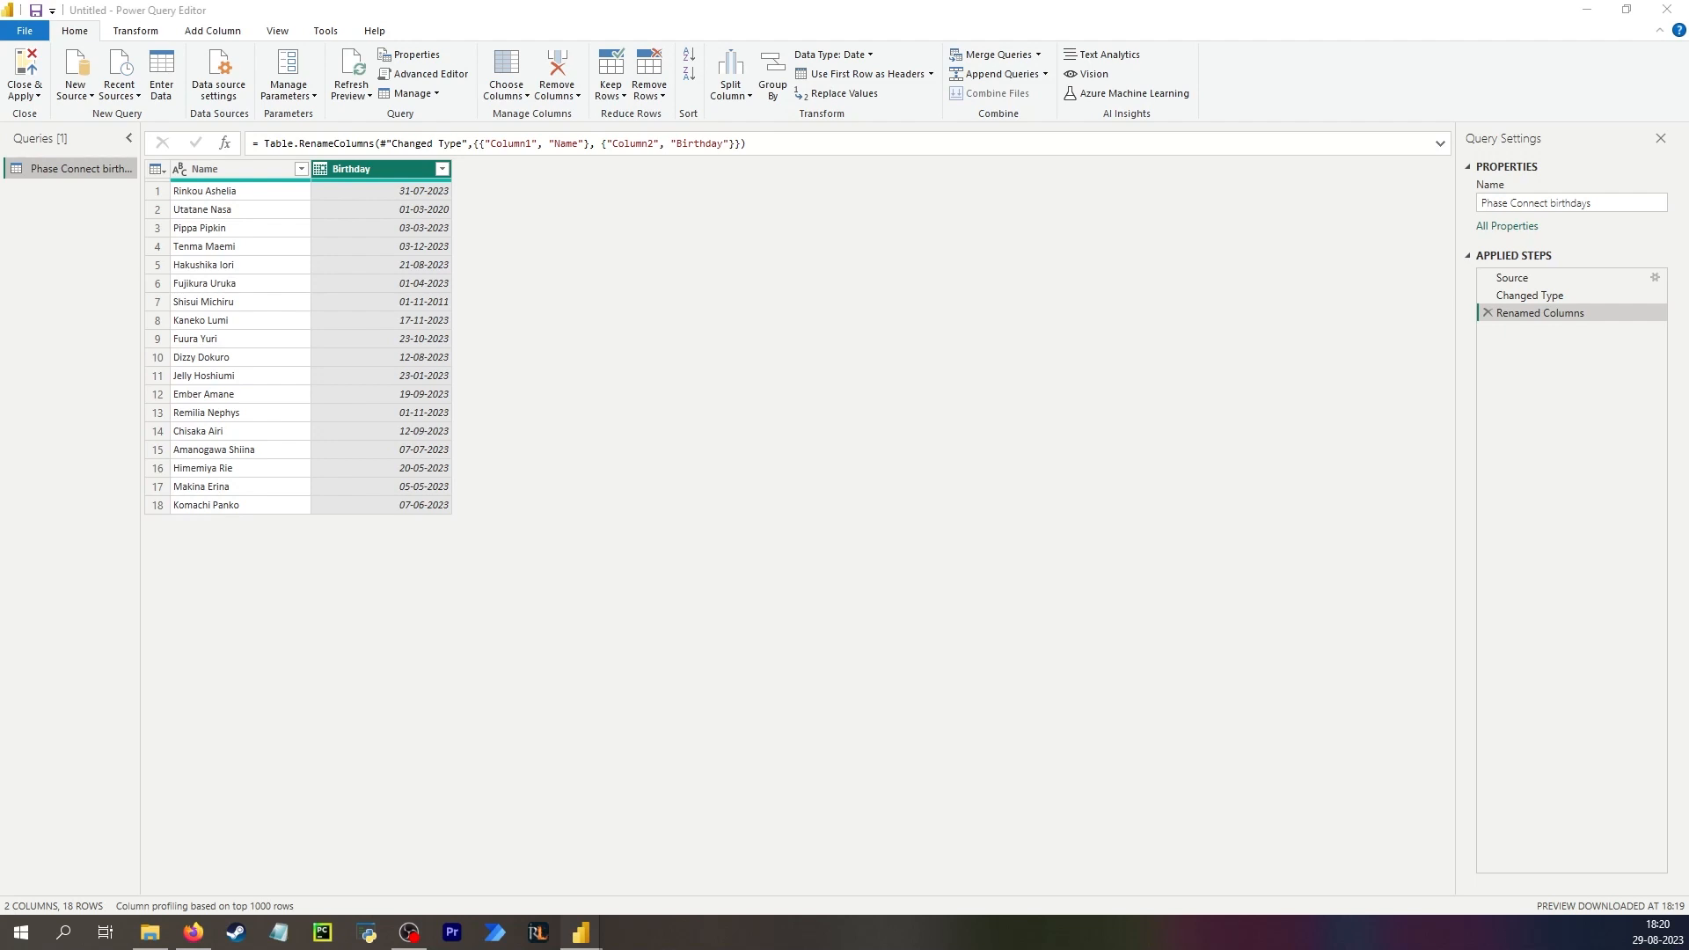
Create a new blank query and name it Calendar.
{"action": "right_click", "coordinate": [70, 188]}
{"action": "mouse_move", "coordinate": [158, 224]}
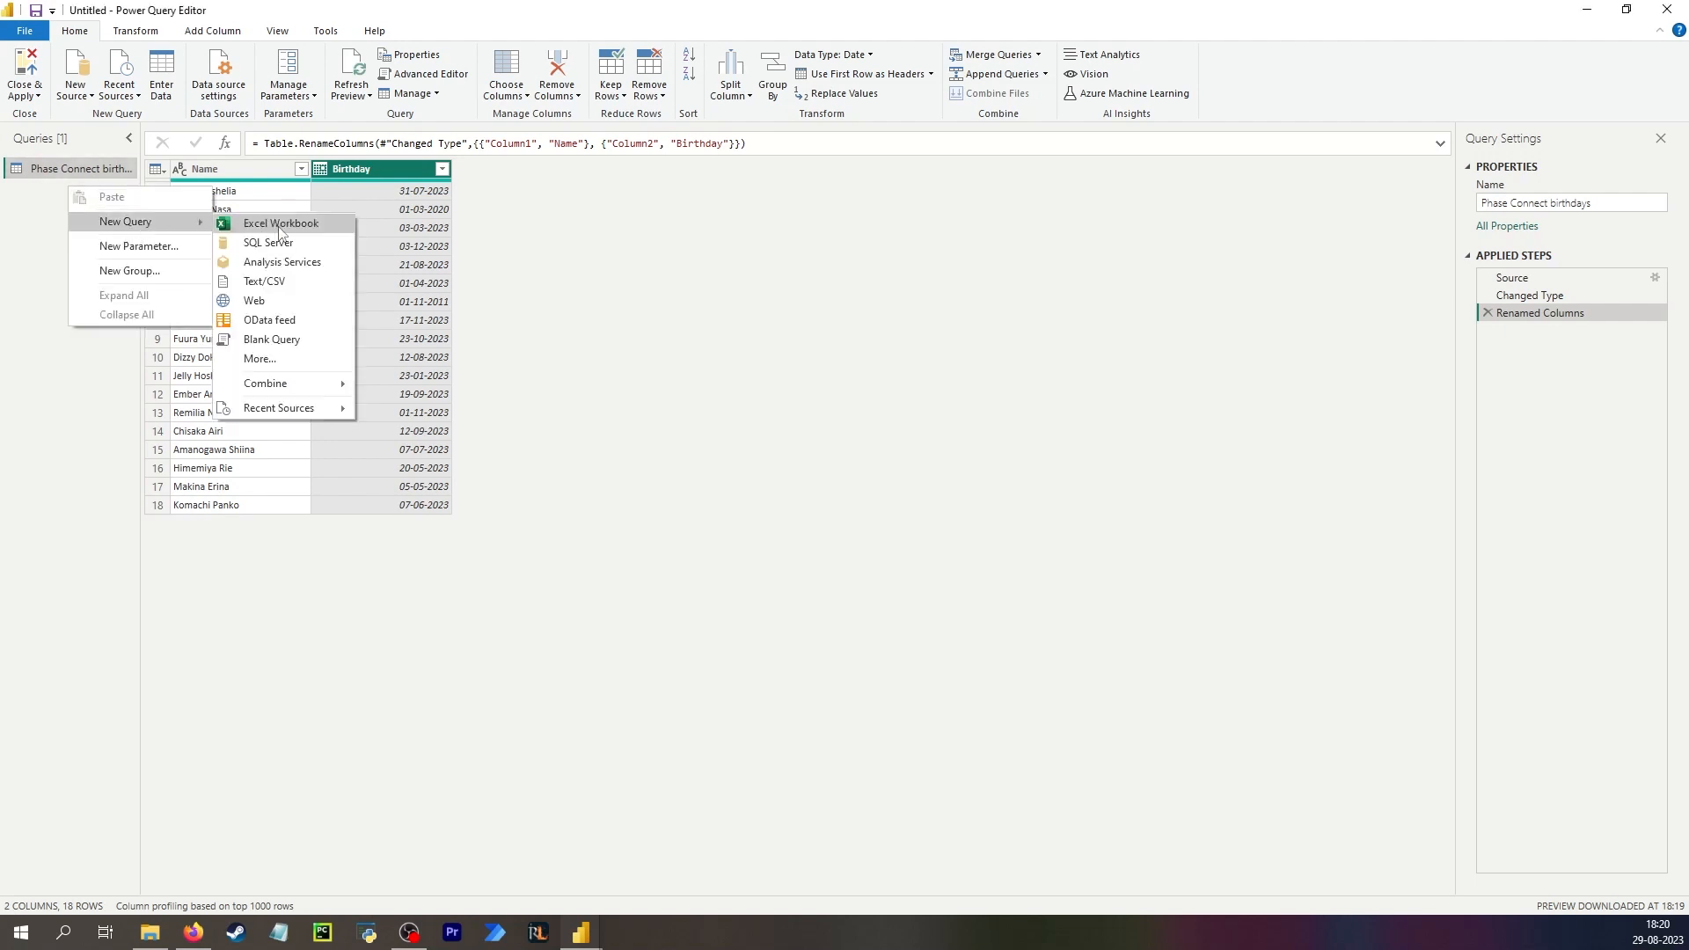
{"action": "left_click", "coordinate": [273, 360]}
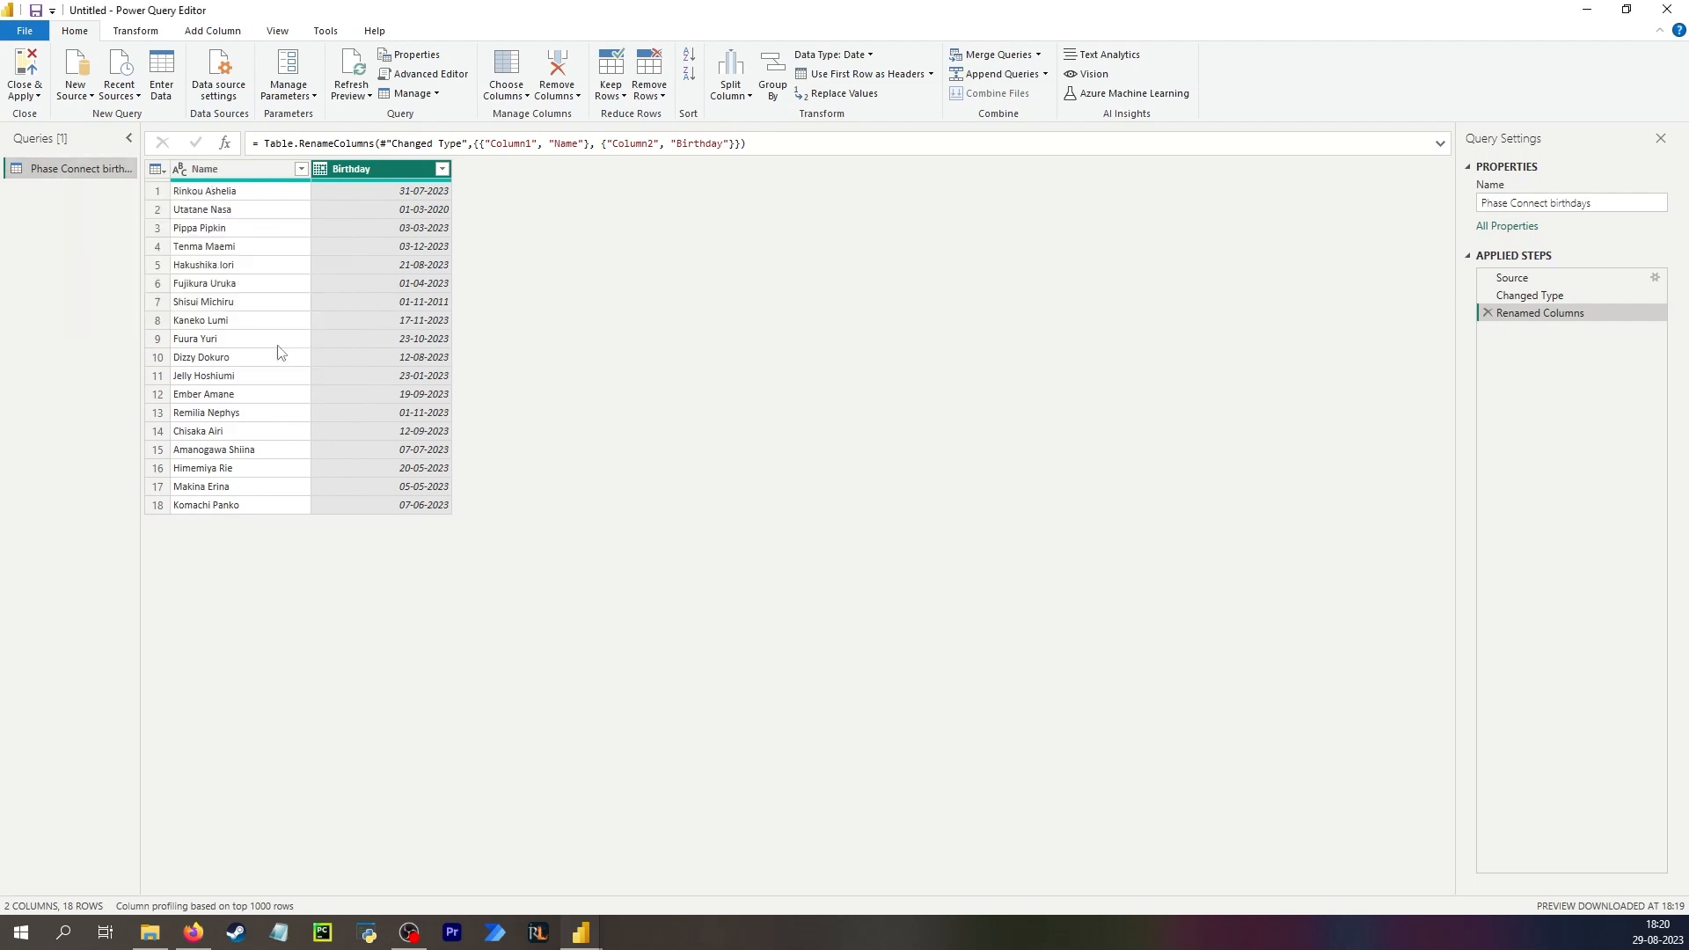
{"action": "double_click", "coordinate": [58, 191]}
{"action": "type", "text": "Ca"}
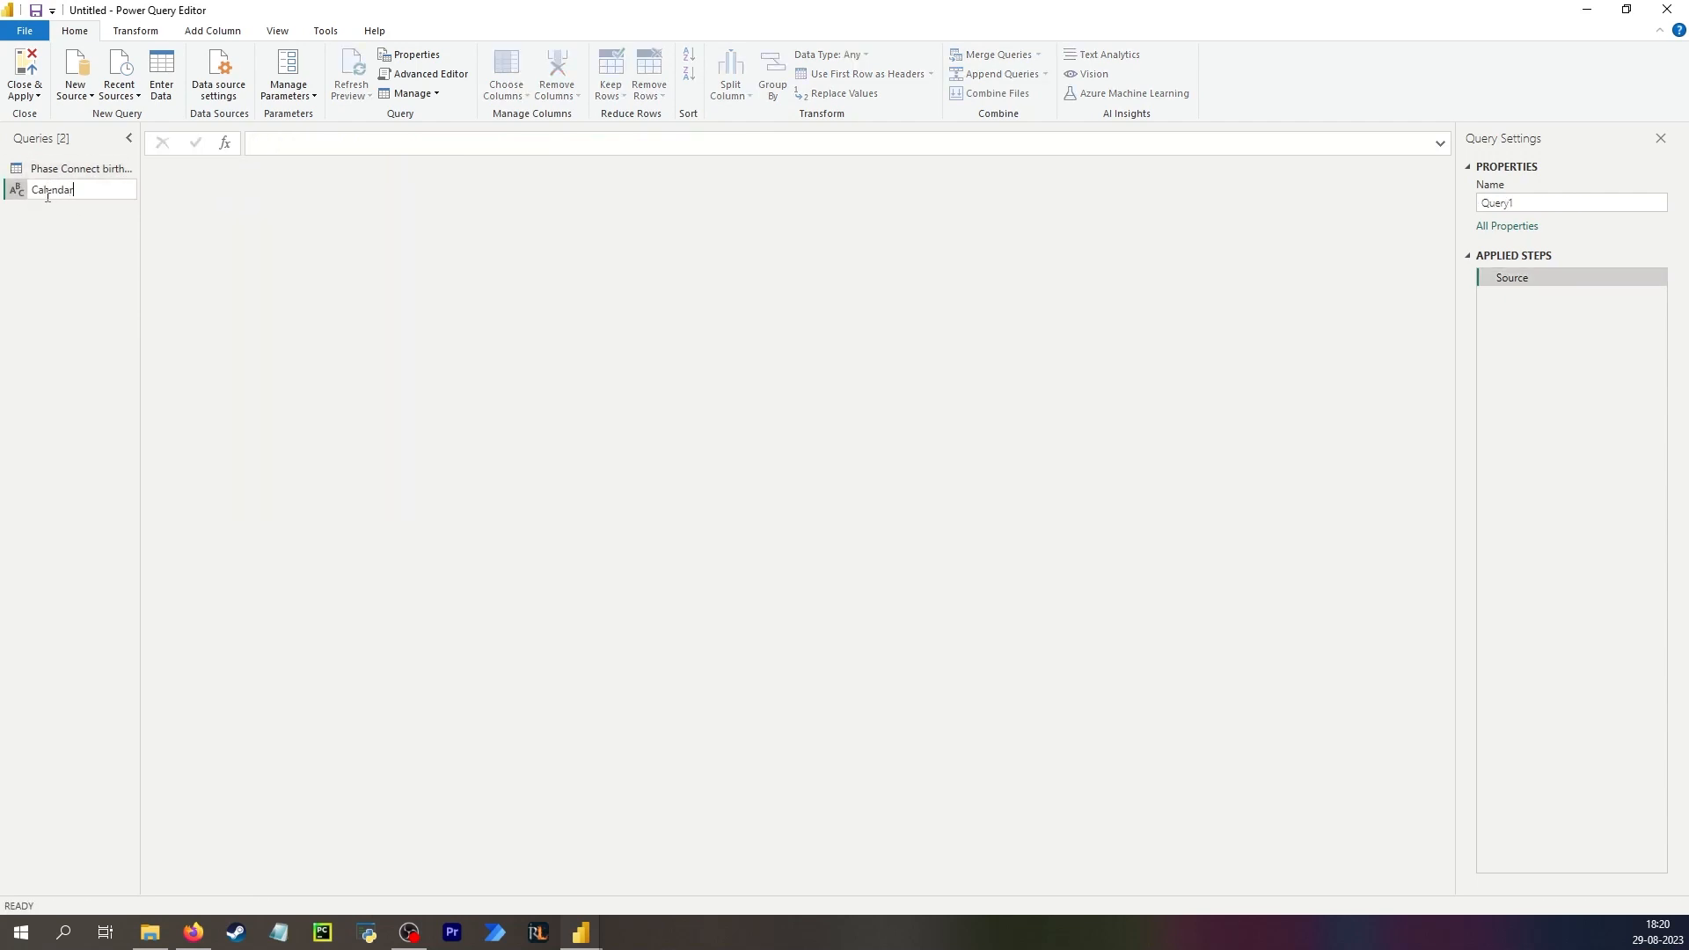
{"action": "type", "text": "lendar"}
{"action": "key", "text": "Return"}
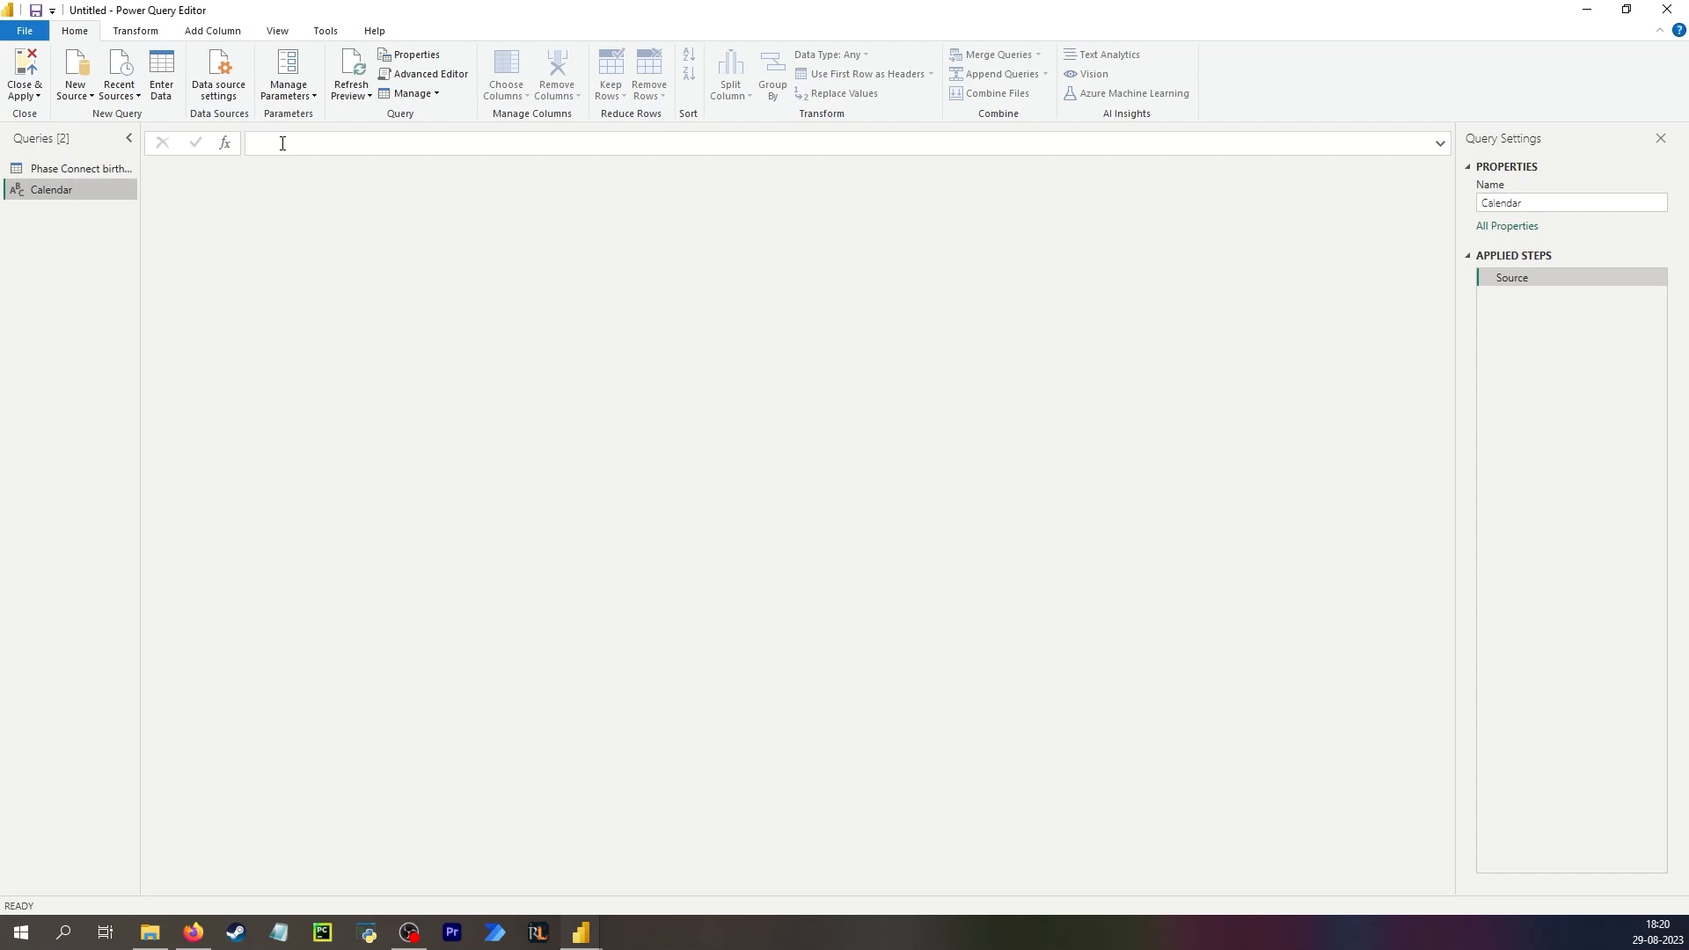
Begin the Calendar query's list formula with a start date of #date(Date.Year(DateTime.LocalNow()), 01, 01).
{"action": "left_click", "coordinate": [281, 144]}
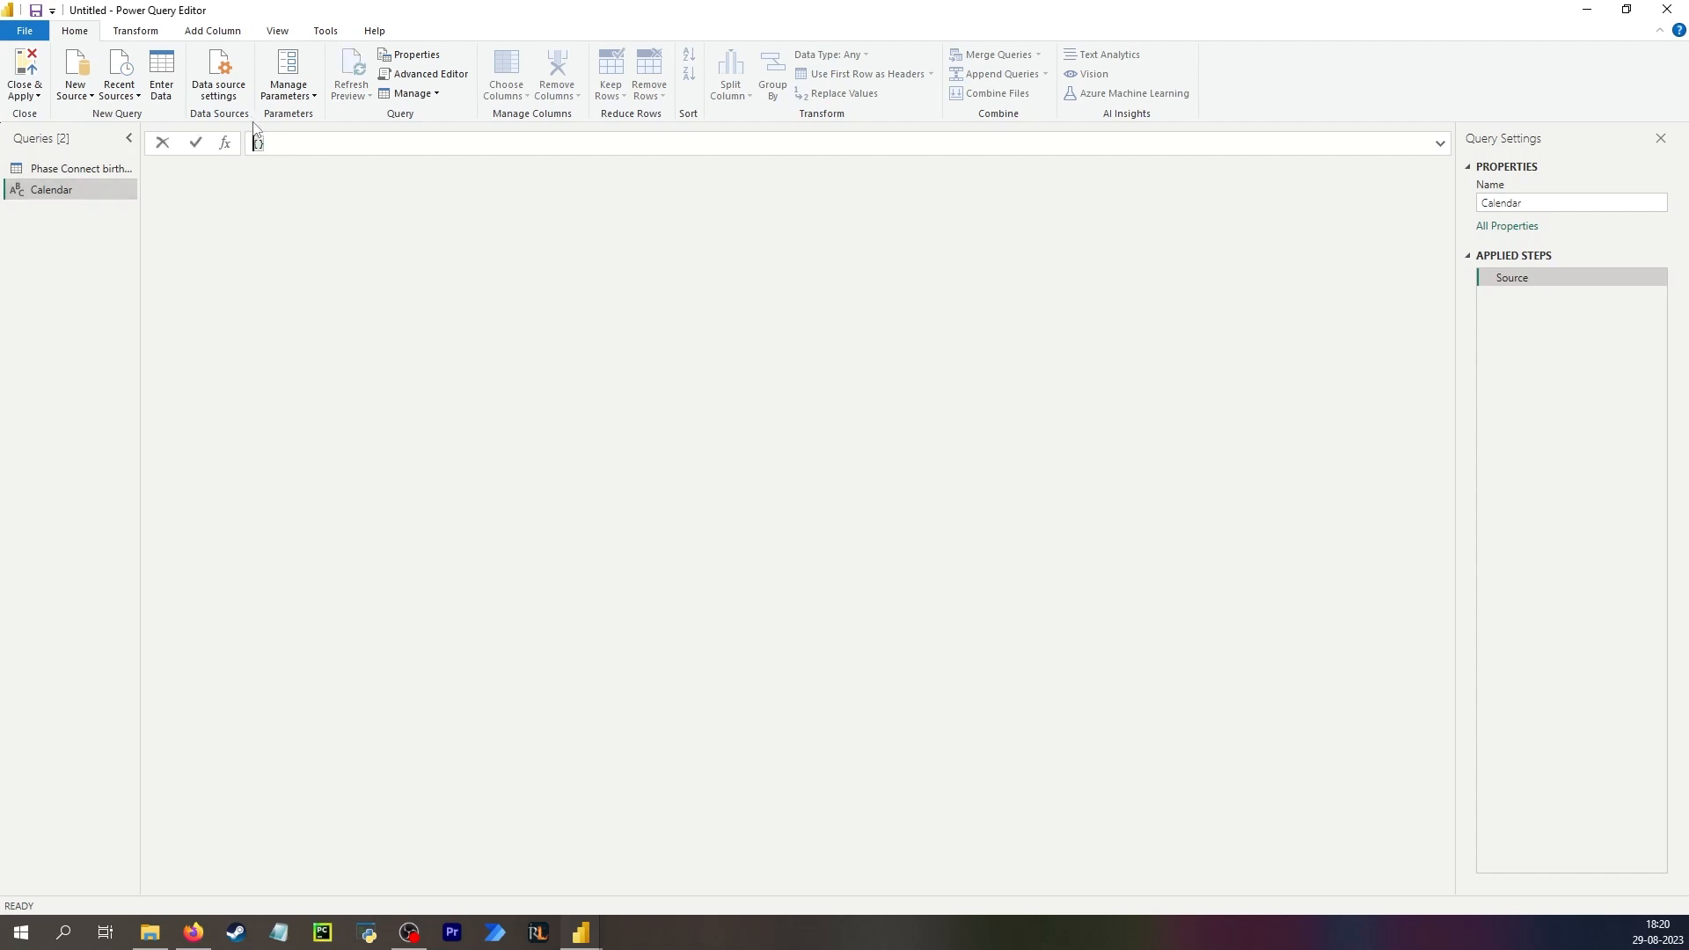
{"action": "type", "text": "="}
{"action": "key", "text": "shift+Return"}
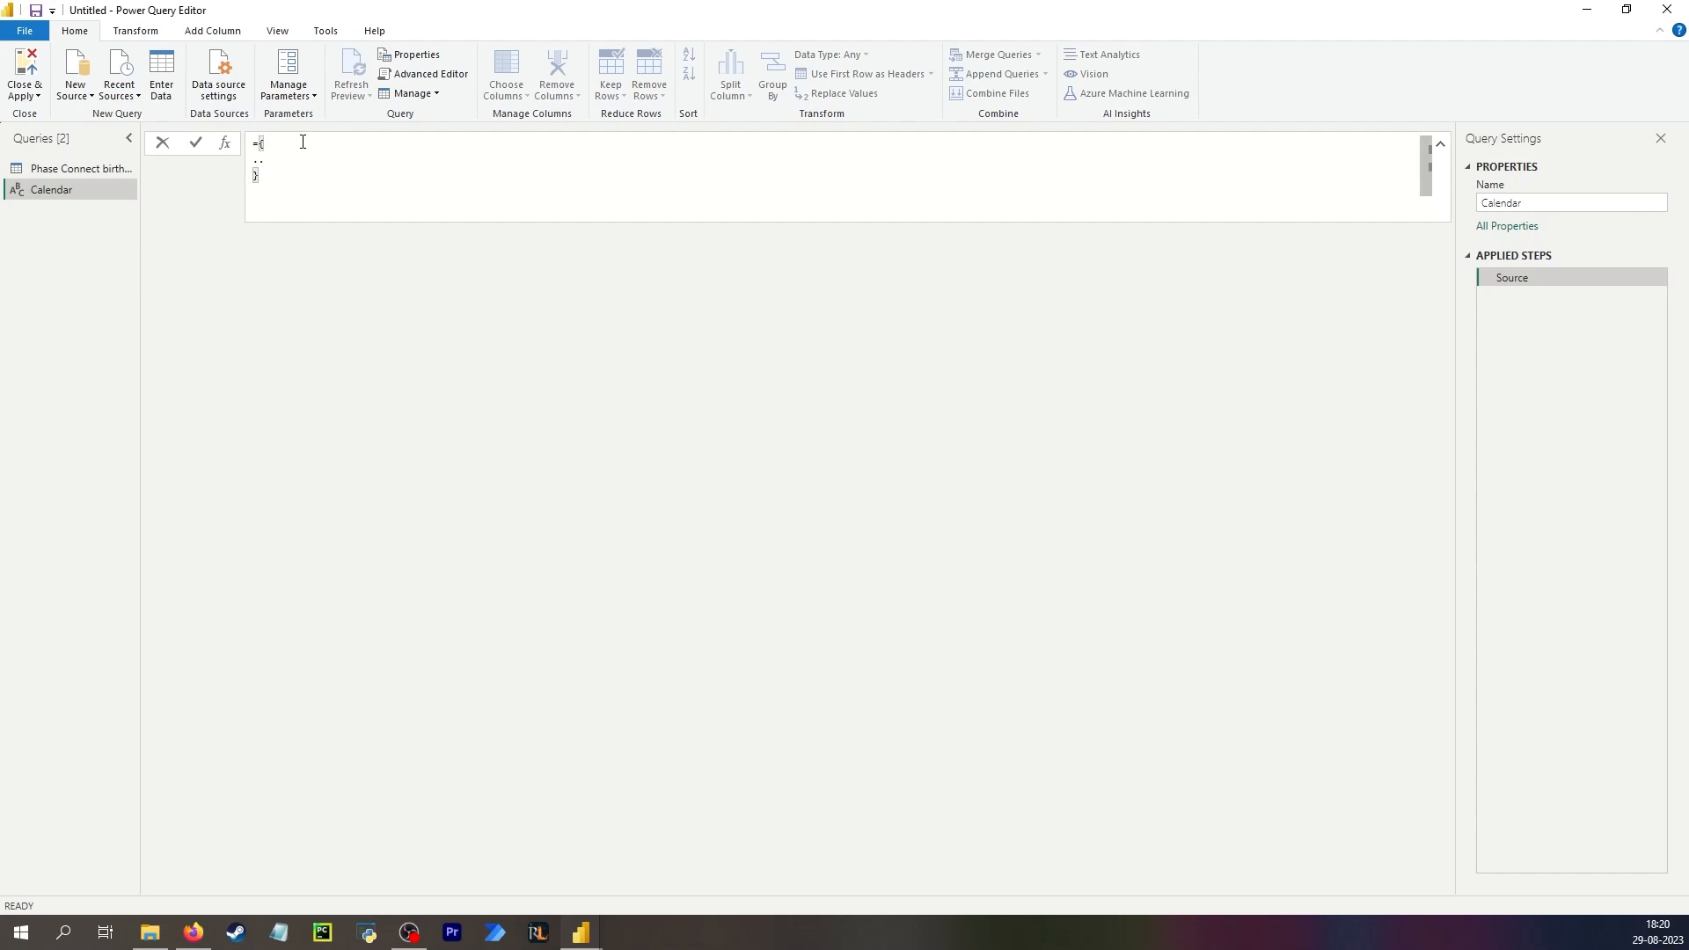
{"action": "type", "text": "#da"}
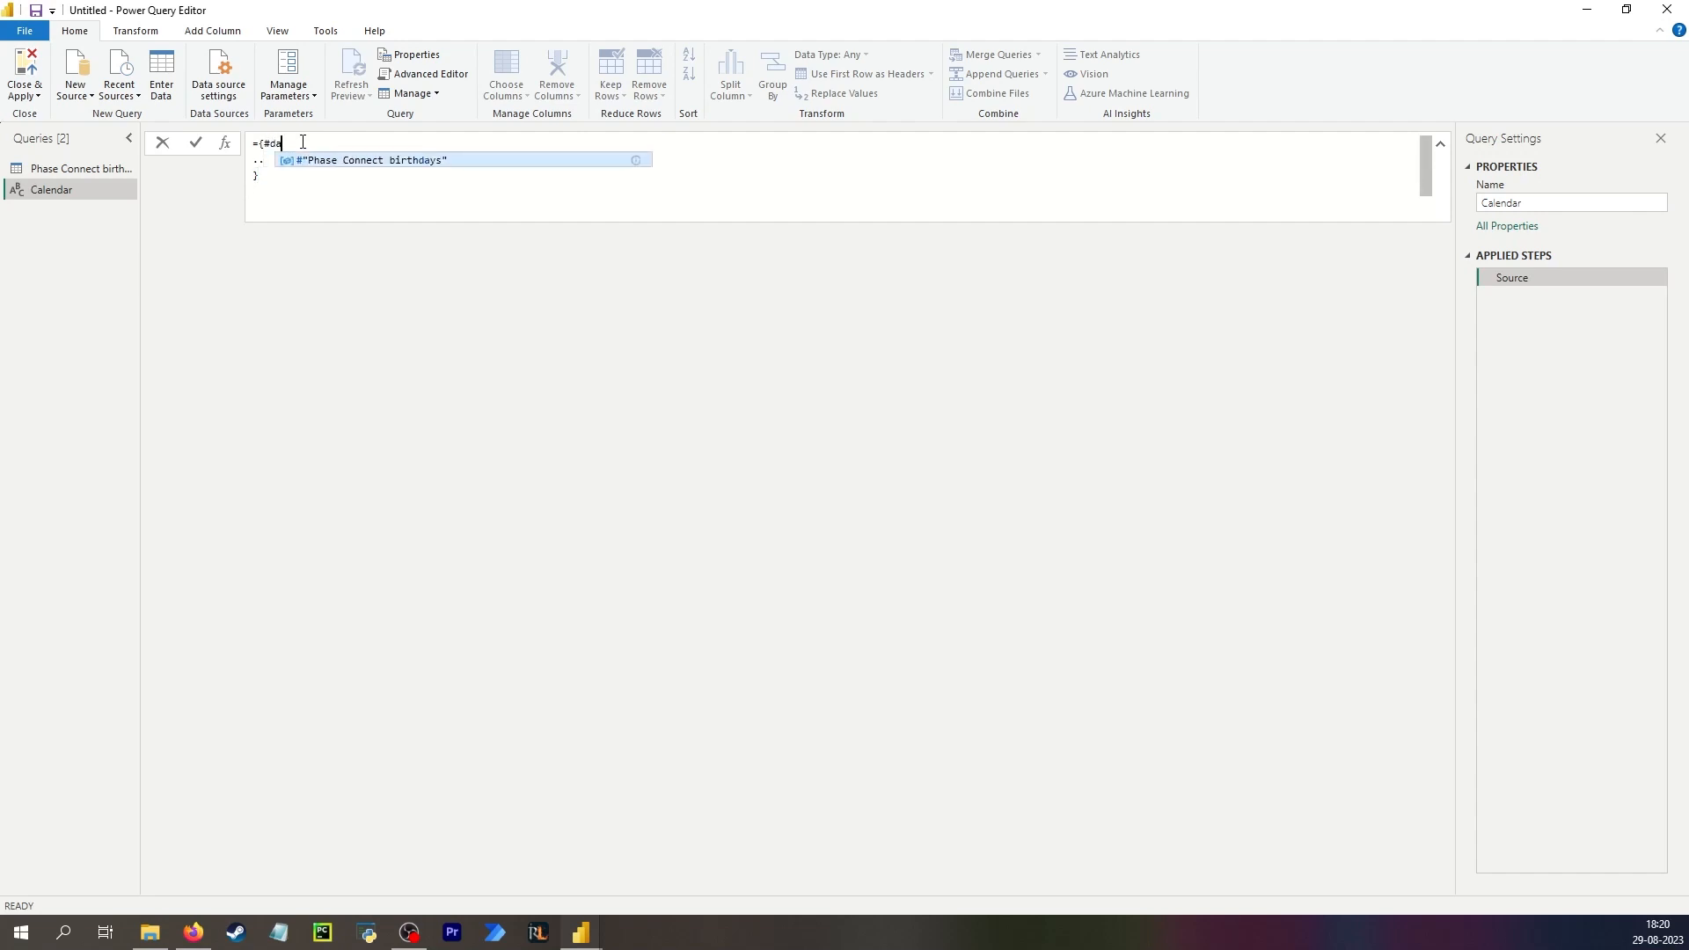
{"action": "type", "text": "te("}
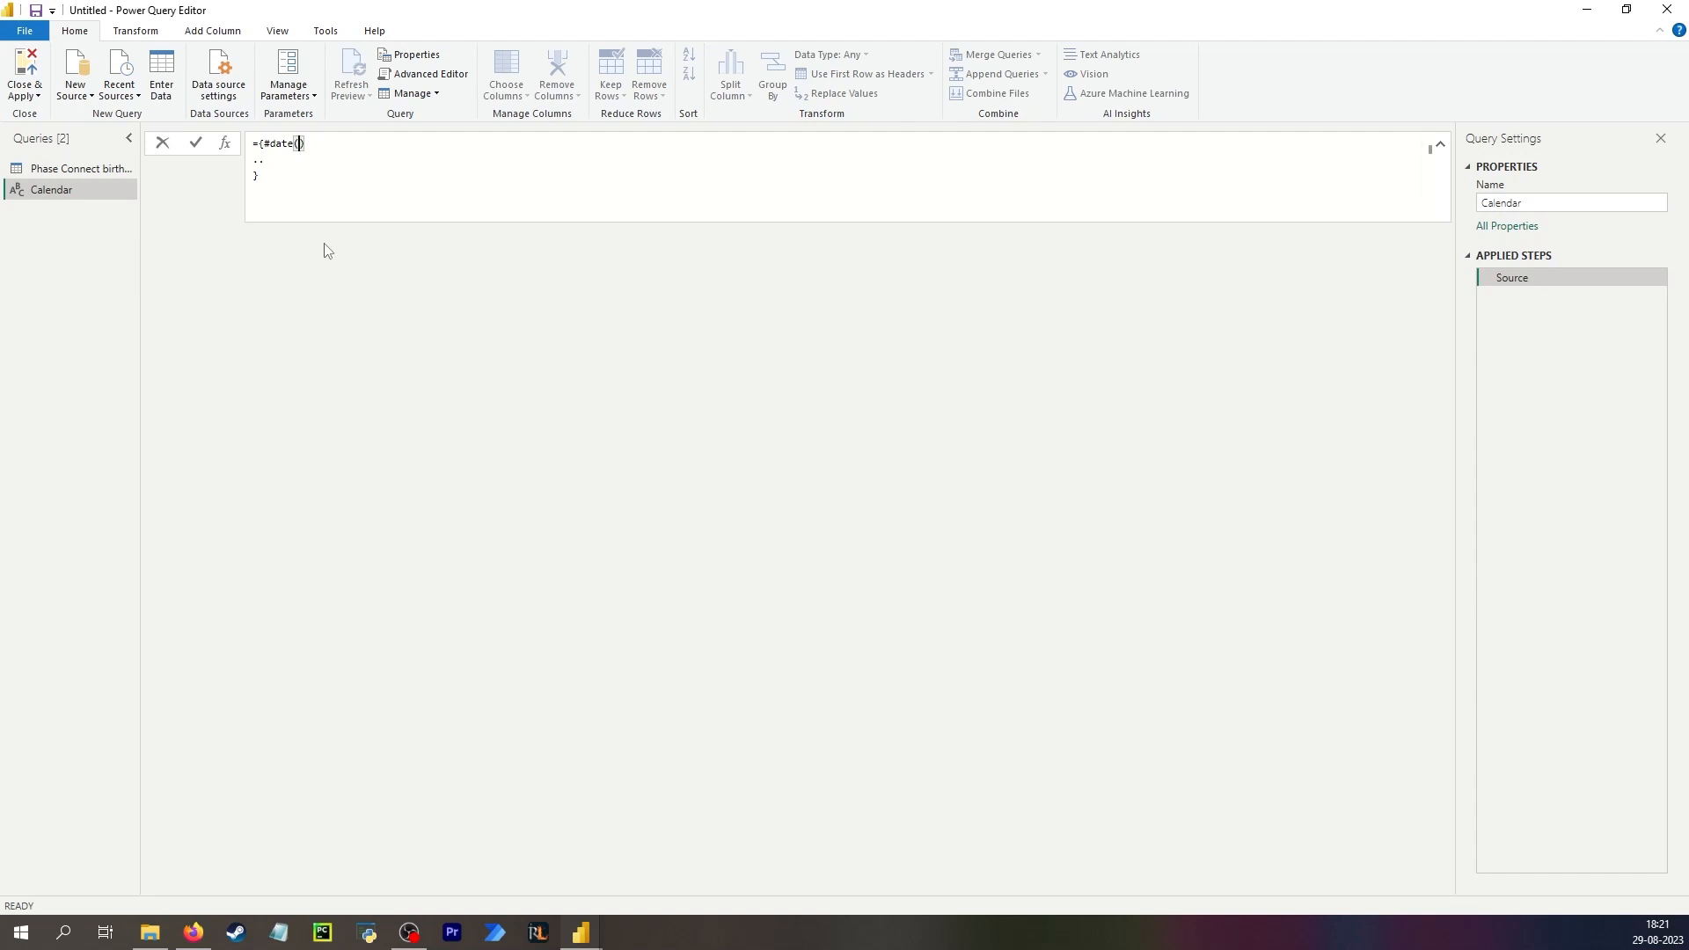
{"action": "type", "text": "Y"}
{"action": "key", "text": "BackSpace"}
{"action": "type", "text": "Date"}
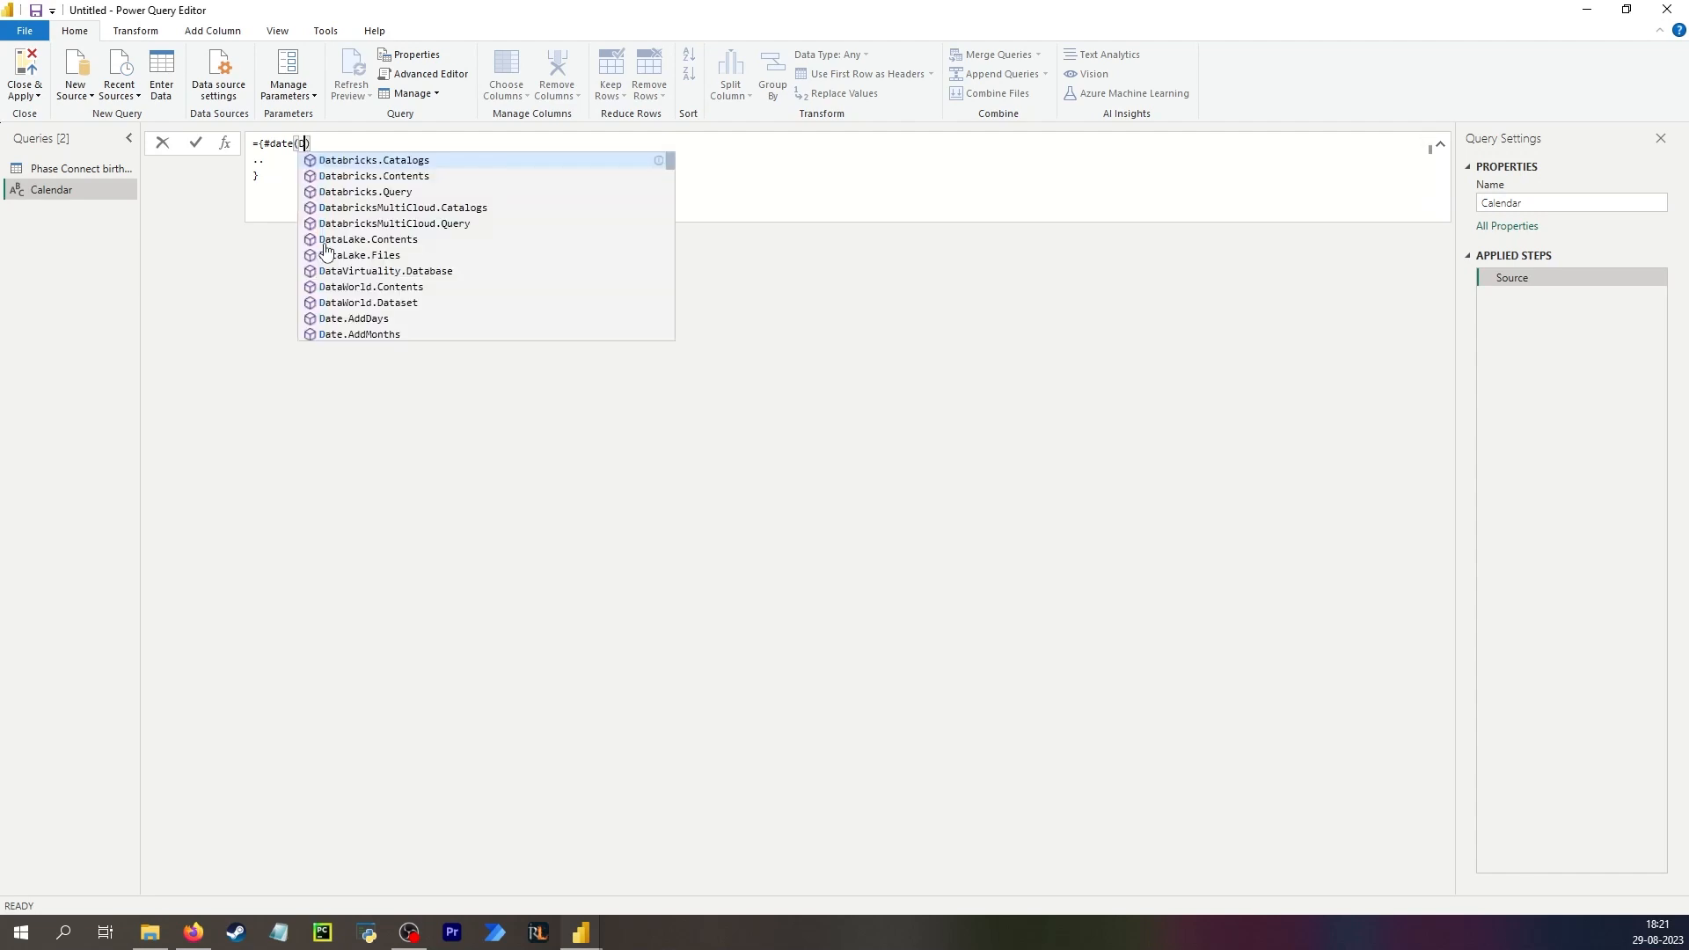
{"action": "key", "text": "Down"}
{"action": "key", "text": "Down"}
{"action": "key", "text": "Down"}
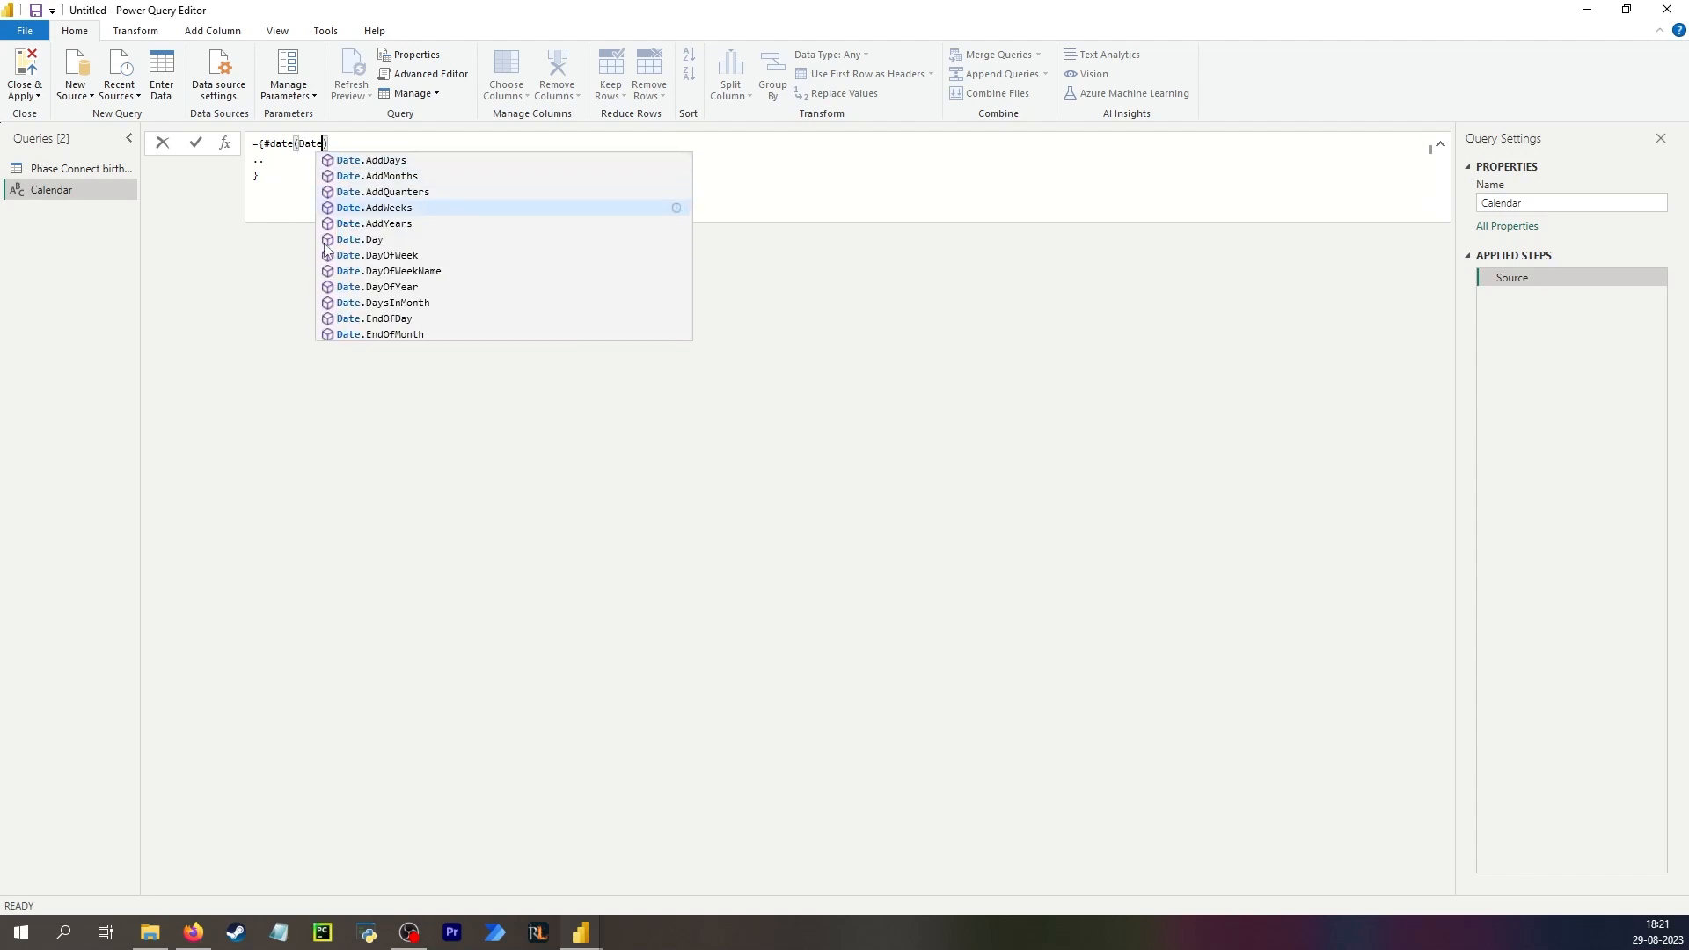
{"action": "type", "text": ".Year("}
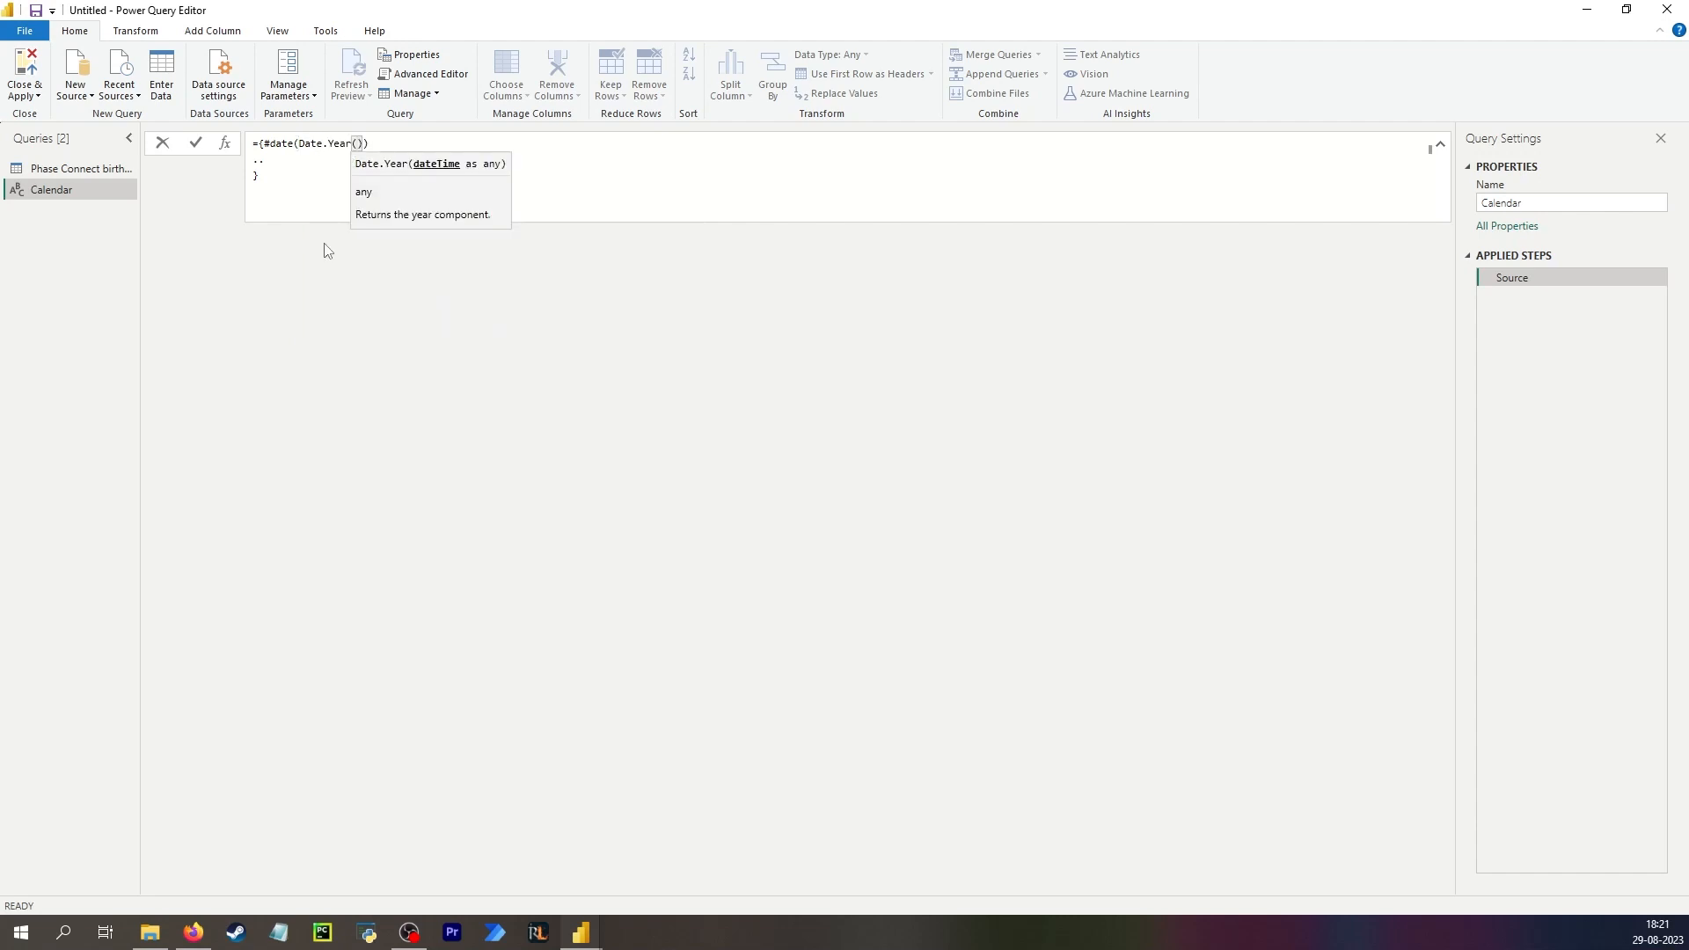
{"action": "type", "text": "DateTime.LocalNow"}
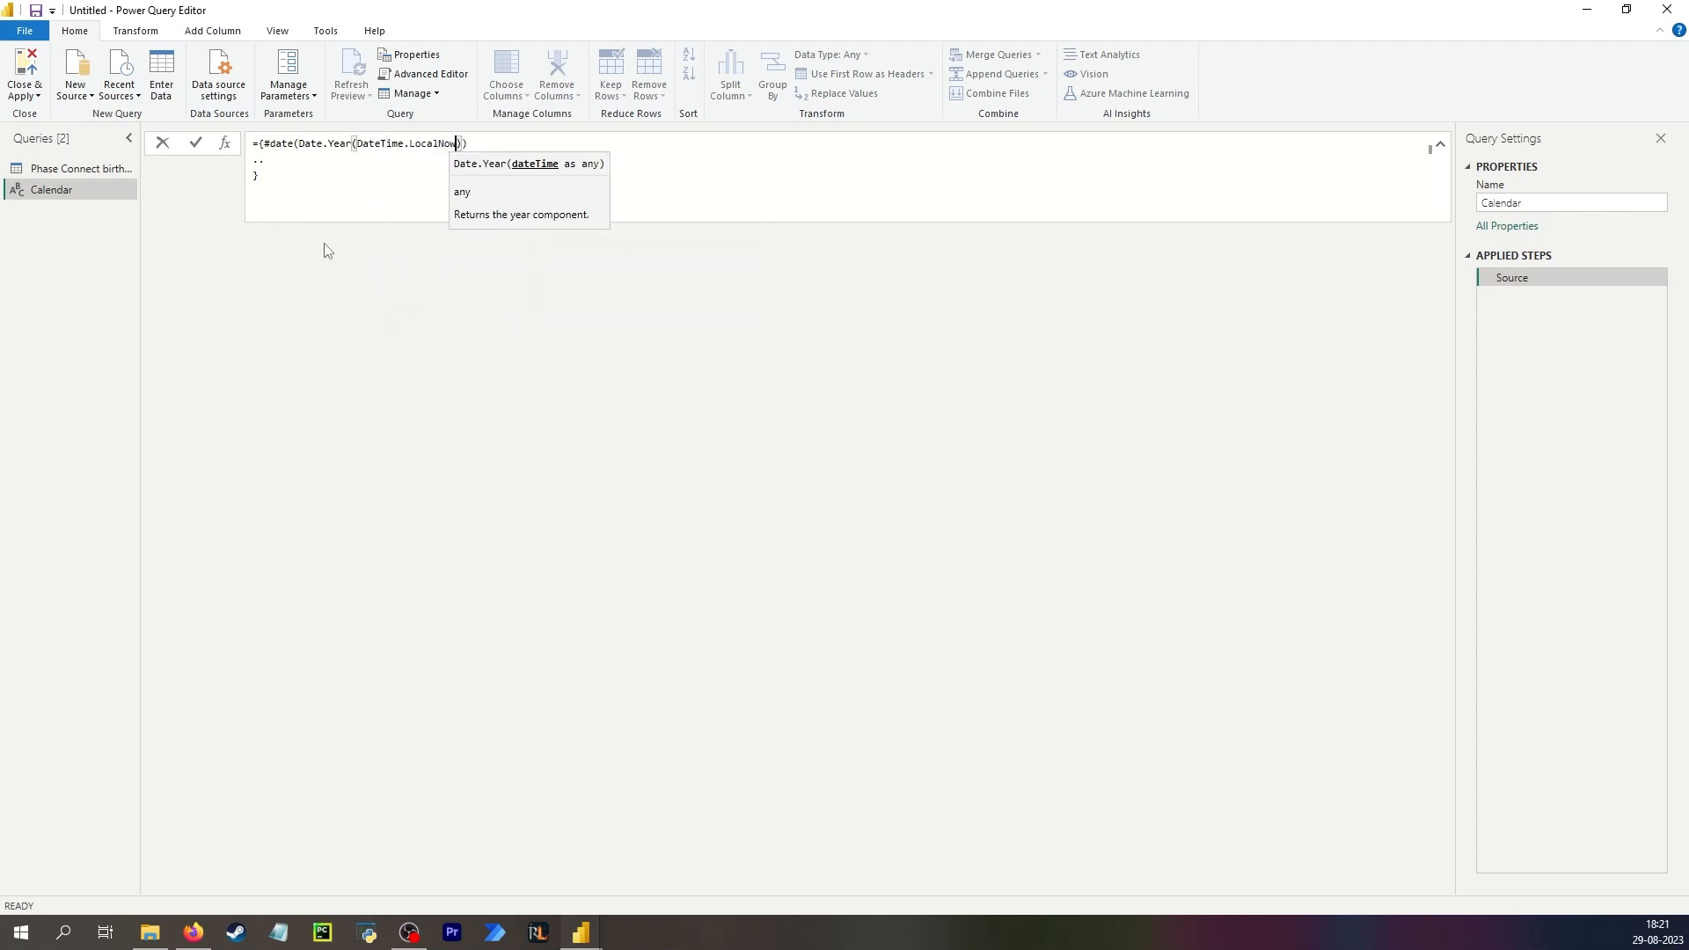
{"action": "type", "text": "()"}
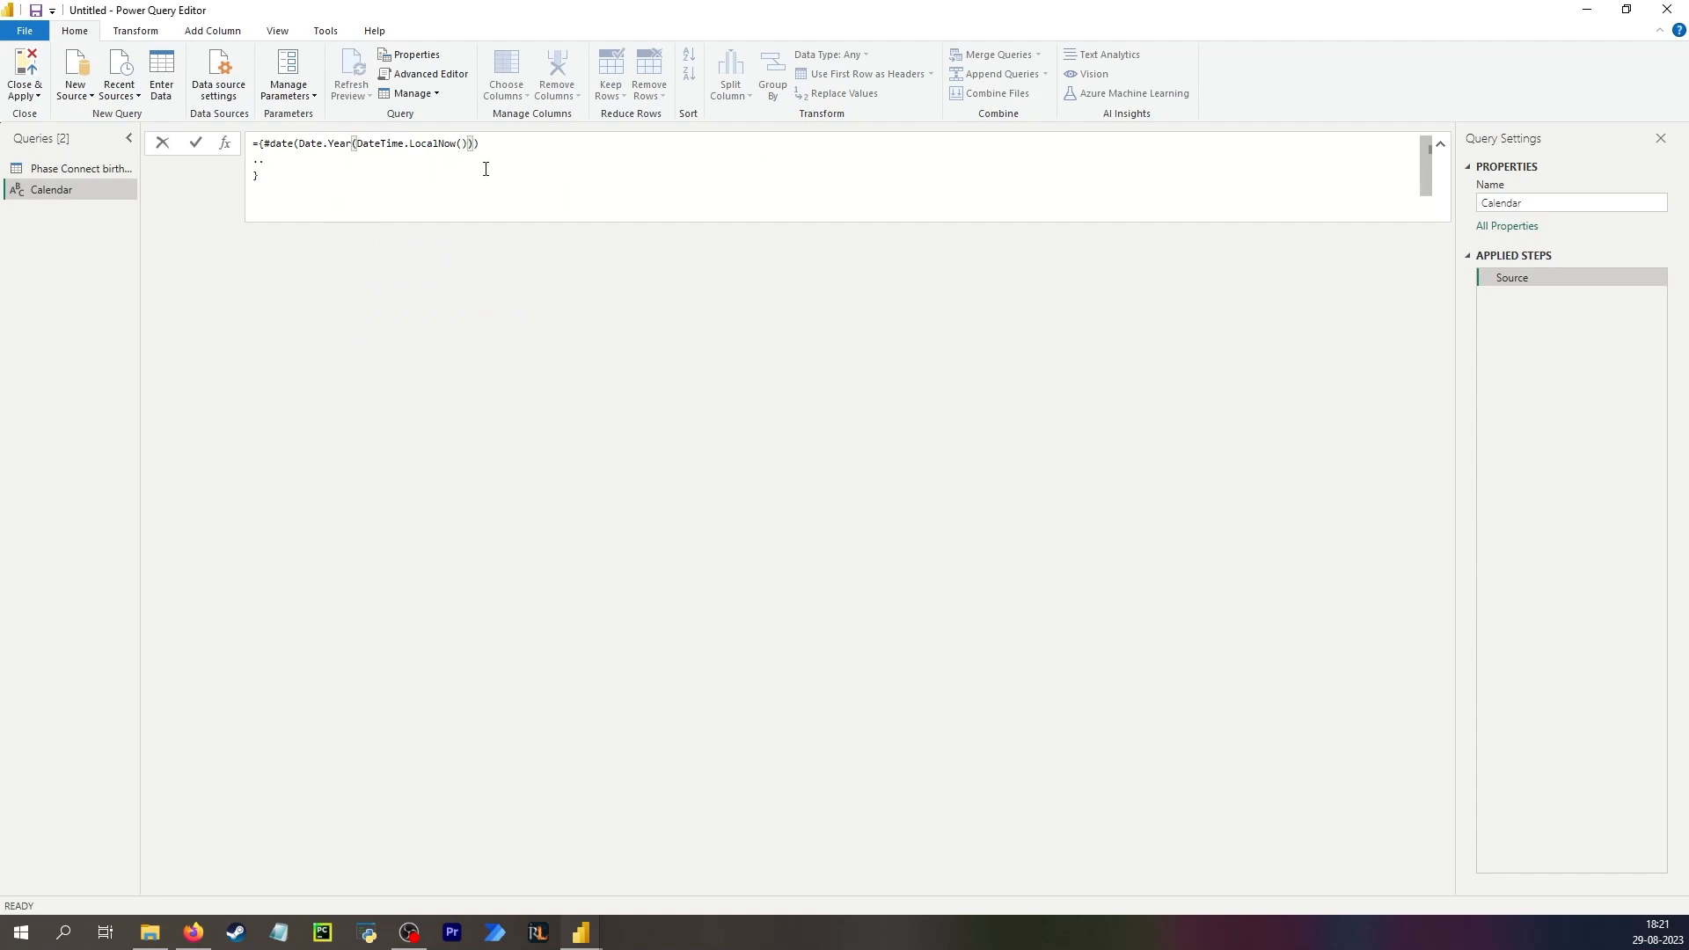
{"action": "type", "text": "), 01, 01"}
{"action": "left_click_drag", "start_coordinate": [263, 143], "coordinate": [526, 143]}
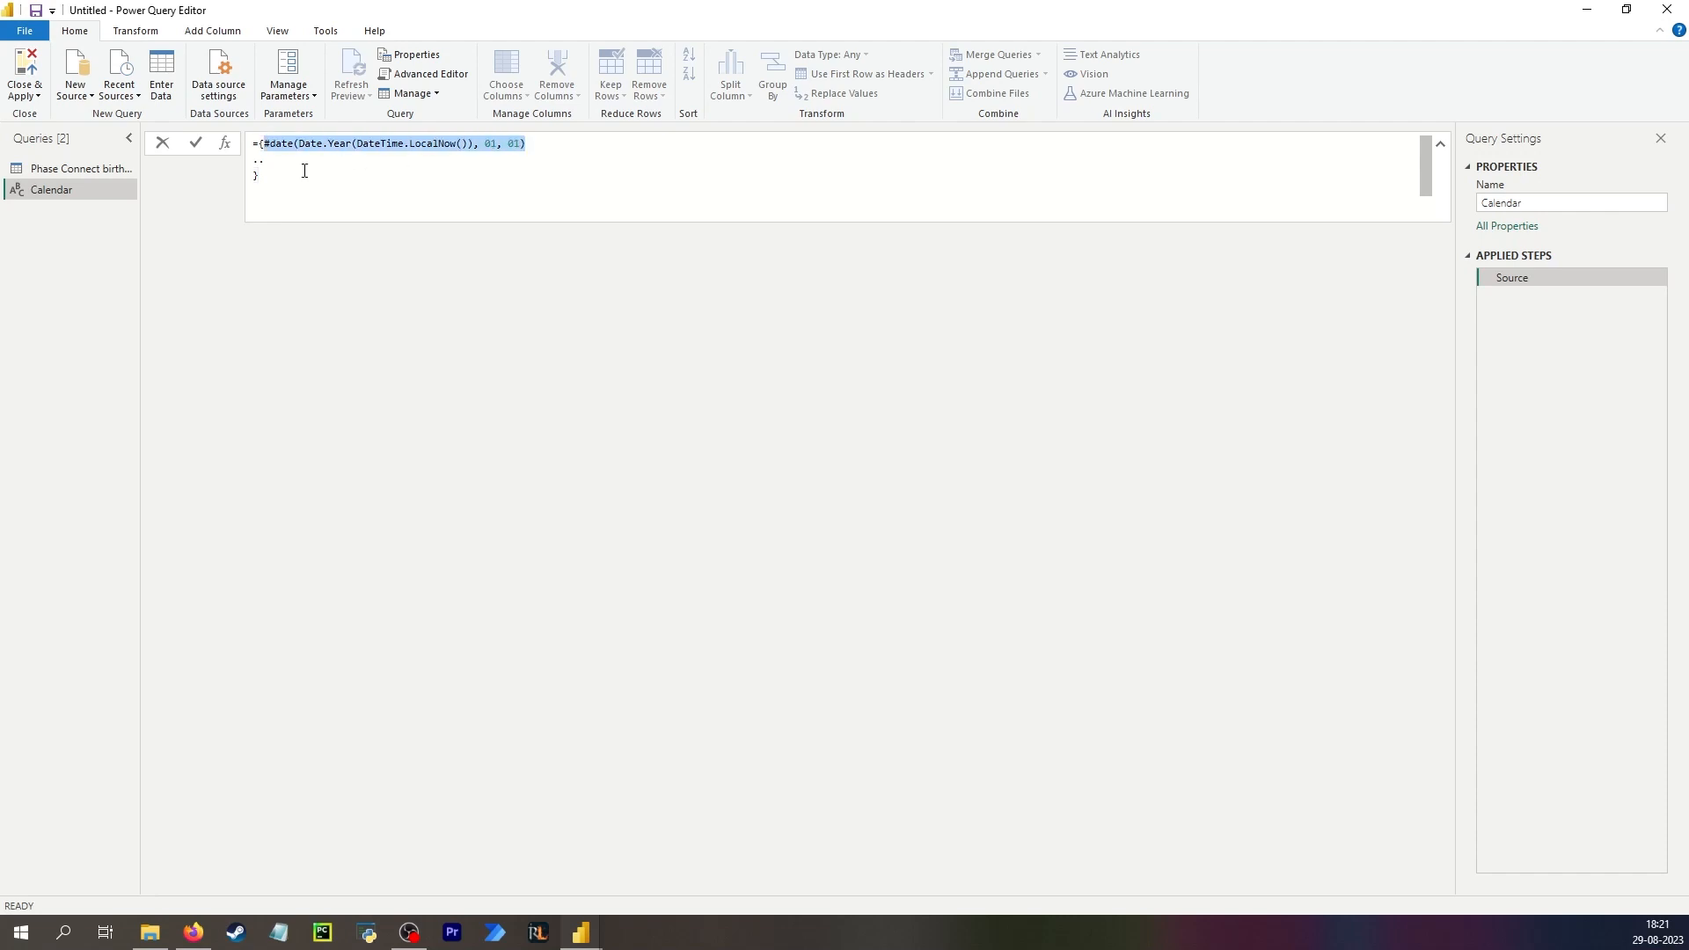
Add the end date #date(Date.Year(DateTime.LocalNow()), 12, 31) after the range operator and commit the formula.
{"action": "key", "text": "ctrl+c"}
{"action": "left_click", "coordinate": [255, 175]}
{"action": "key", "text": "ctrl+v"}
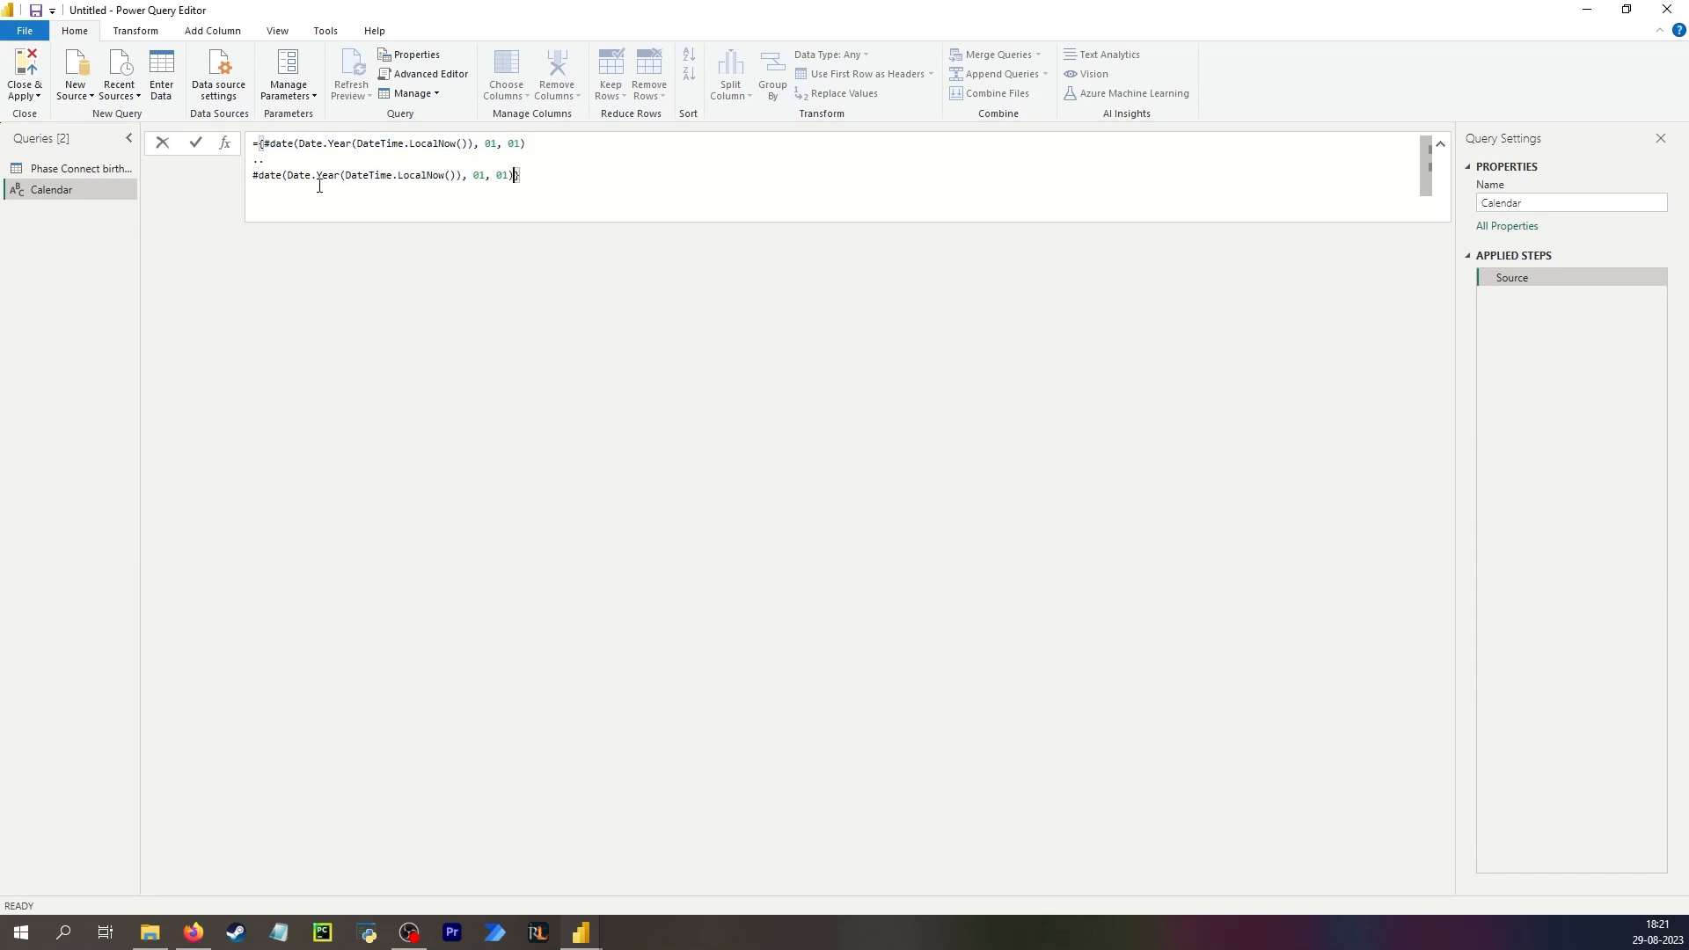
{"action": "double_click", "coordinate": [484, 176]}
{"action": "type", "text": "12"}
{"action": "double_click", "coordinate": [505, 175]}
{"action": "type", "text": "31"}
{"action": "key", "text": "Return"}
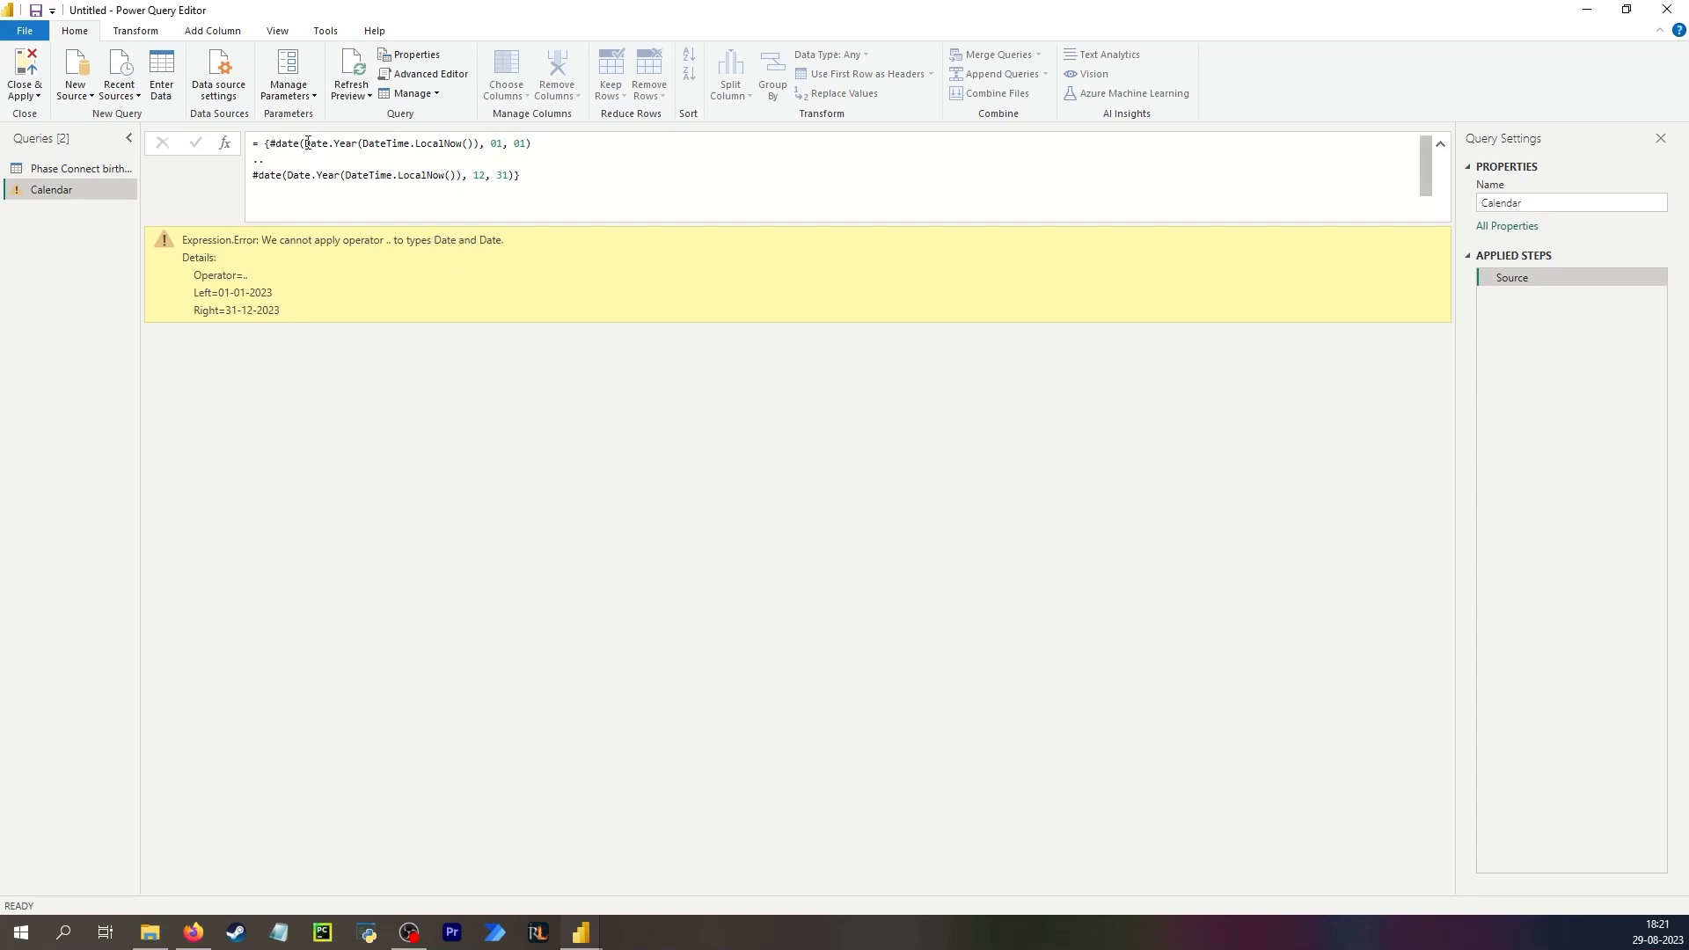
Wrap the start date expression in Number.From.
{"action": "left_click", "coordinate": [305, 143]}
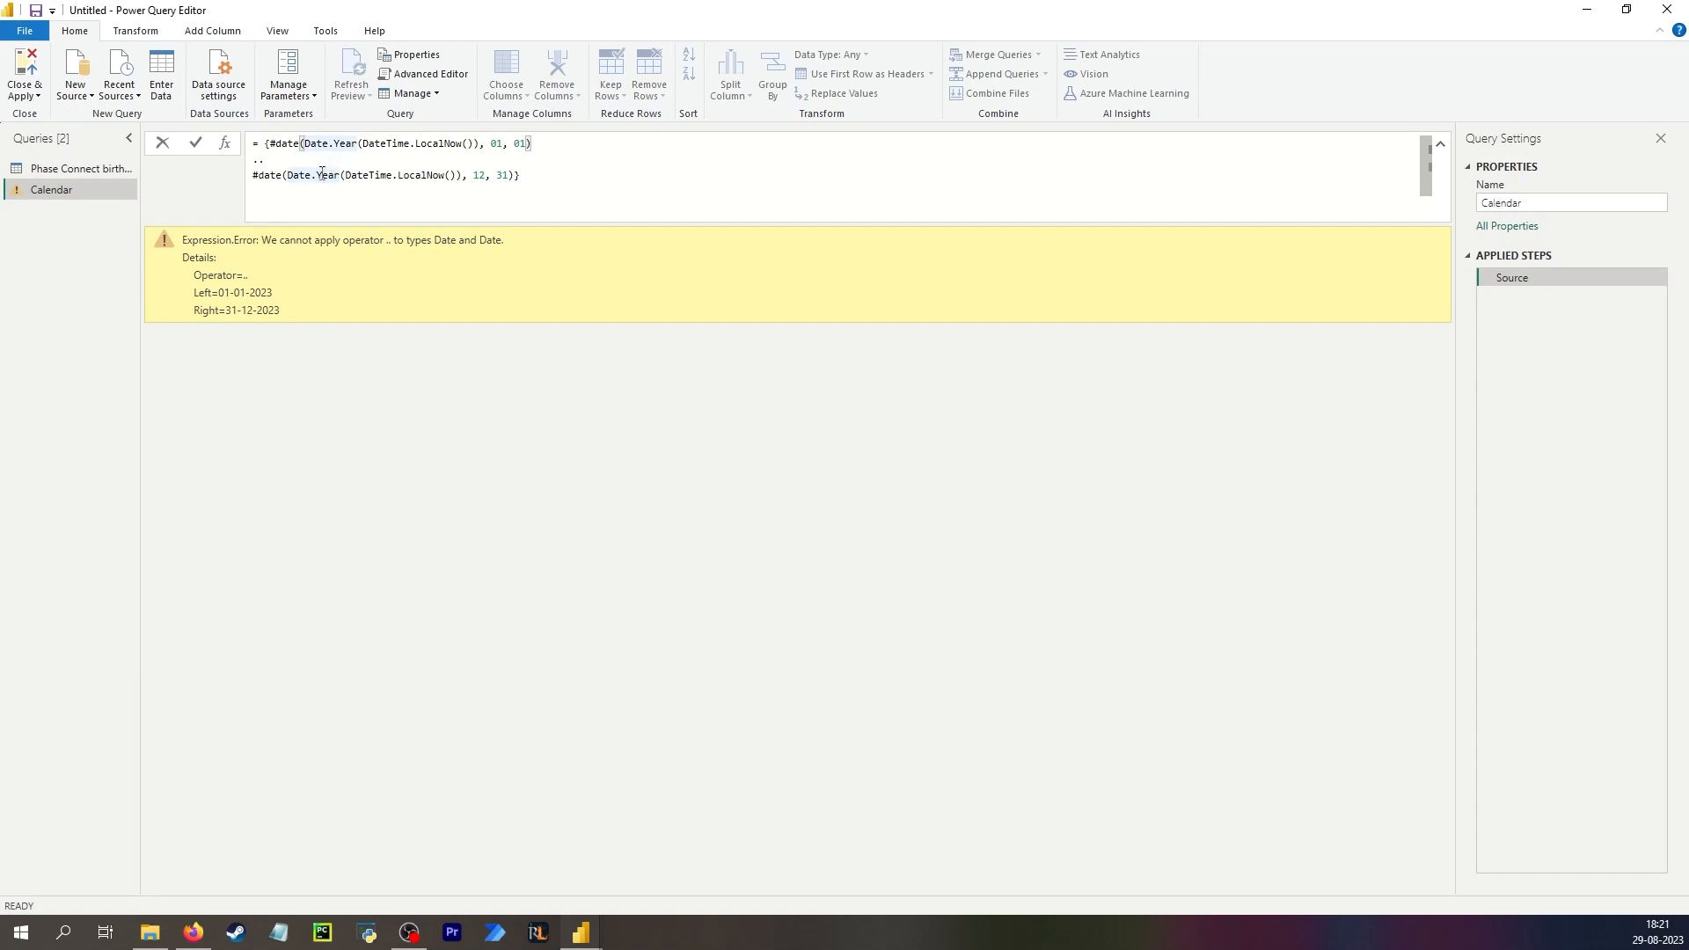
{"action": "type", "text": "Number"}
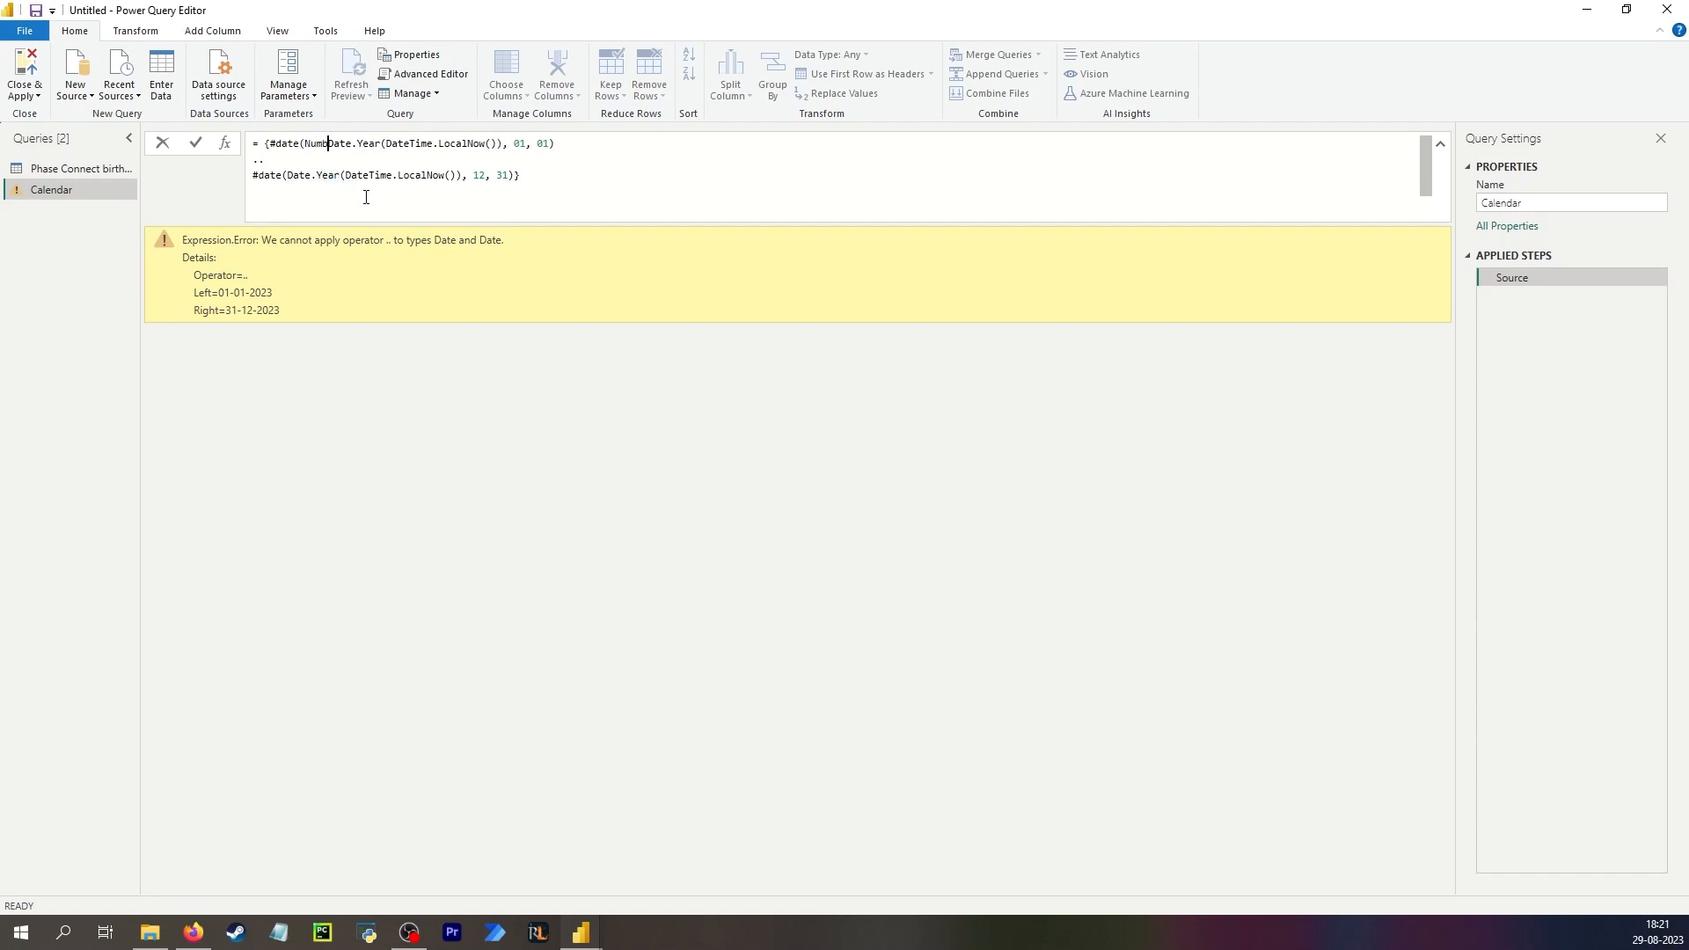
{"action": "type", "text": ".From("}
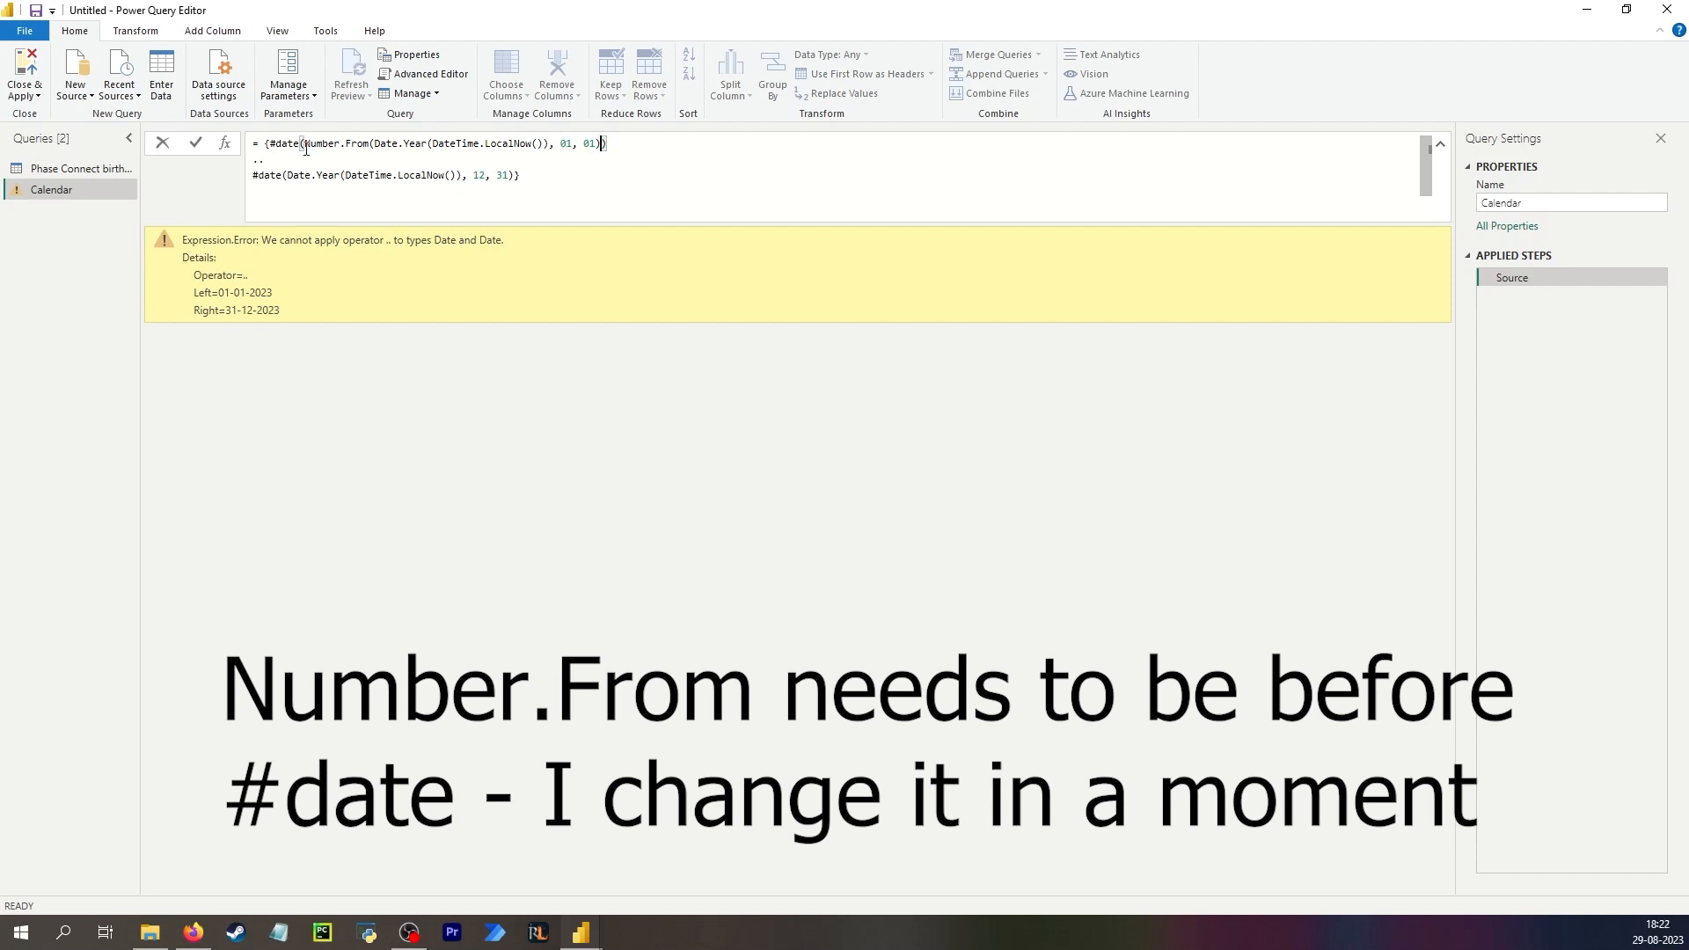
{"action": "left_click_drag", "start_coordinate": [305, 144], "coordinate": [375, 143]}
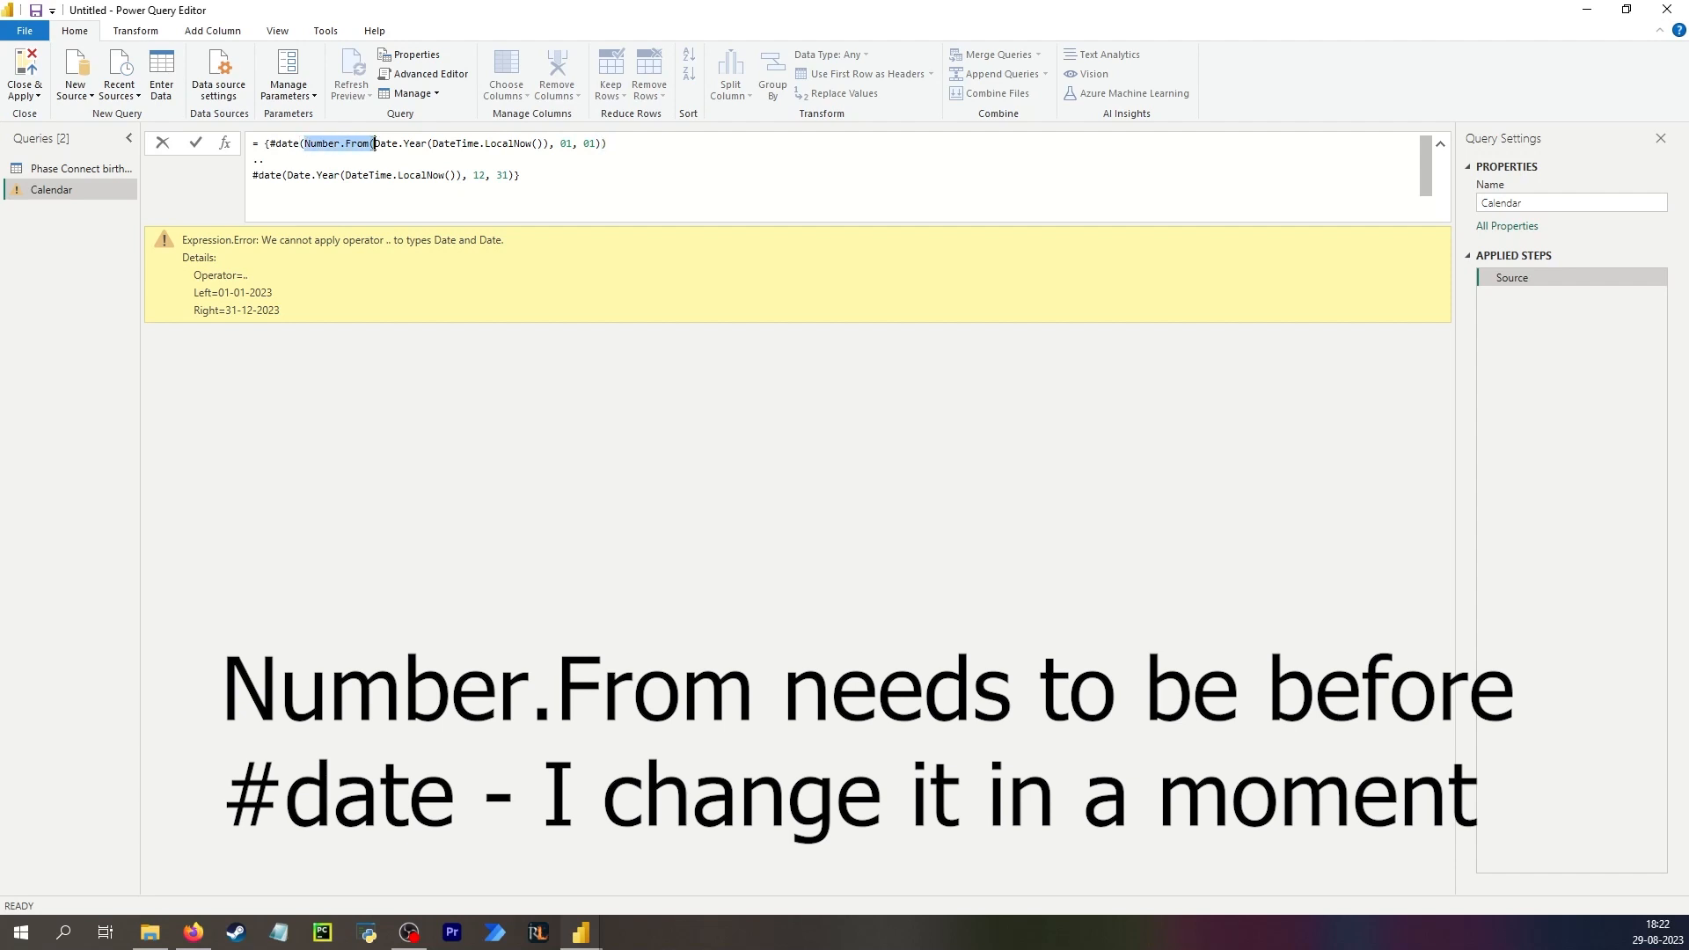
{"action": "left_click", "coordinate": [258, 177]}
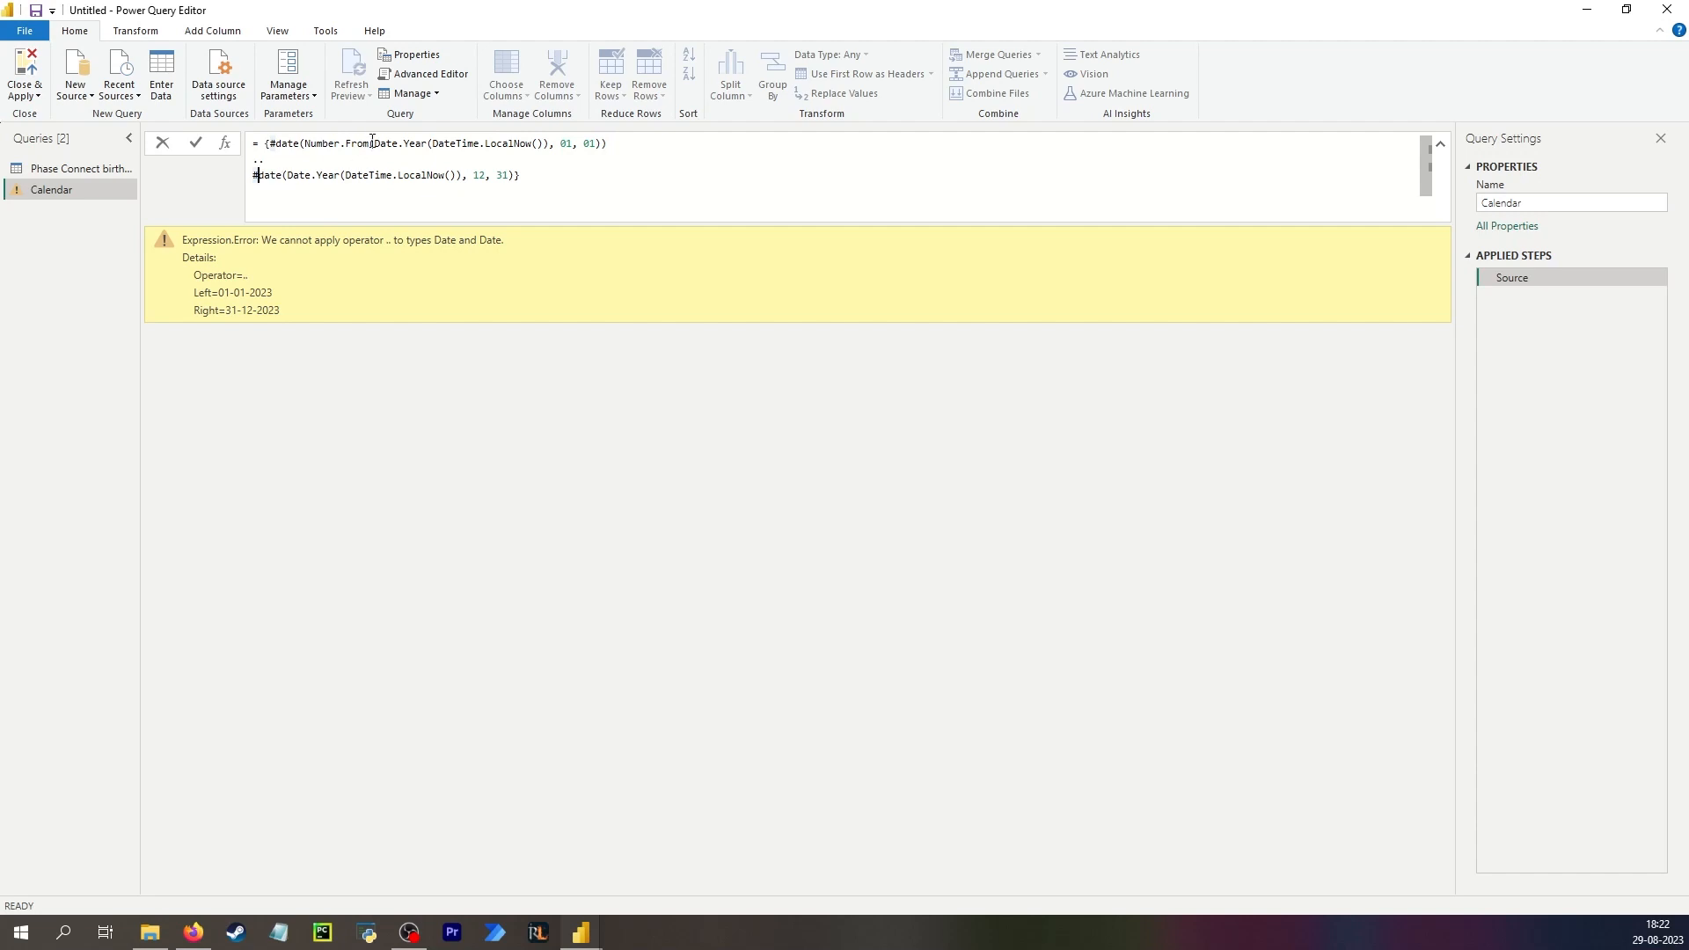
{"action": "left_click_drag", "start_coordinate": [372, 142], "coordinate": [306, 144]}
{"action": "key", "text": "BackSpace"}
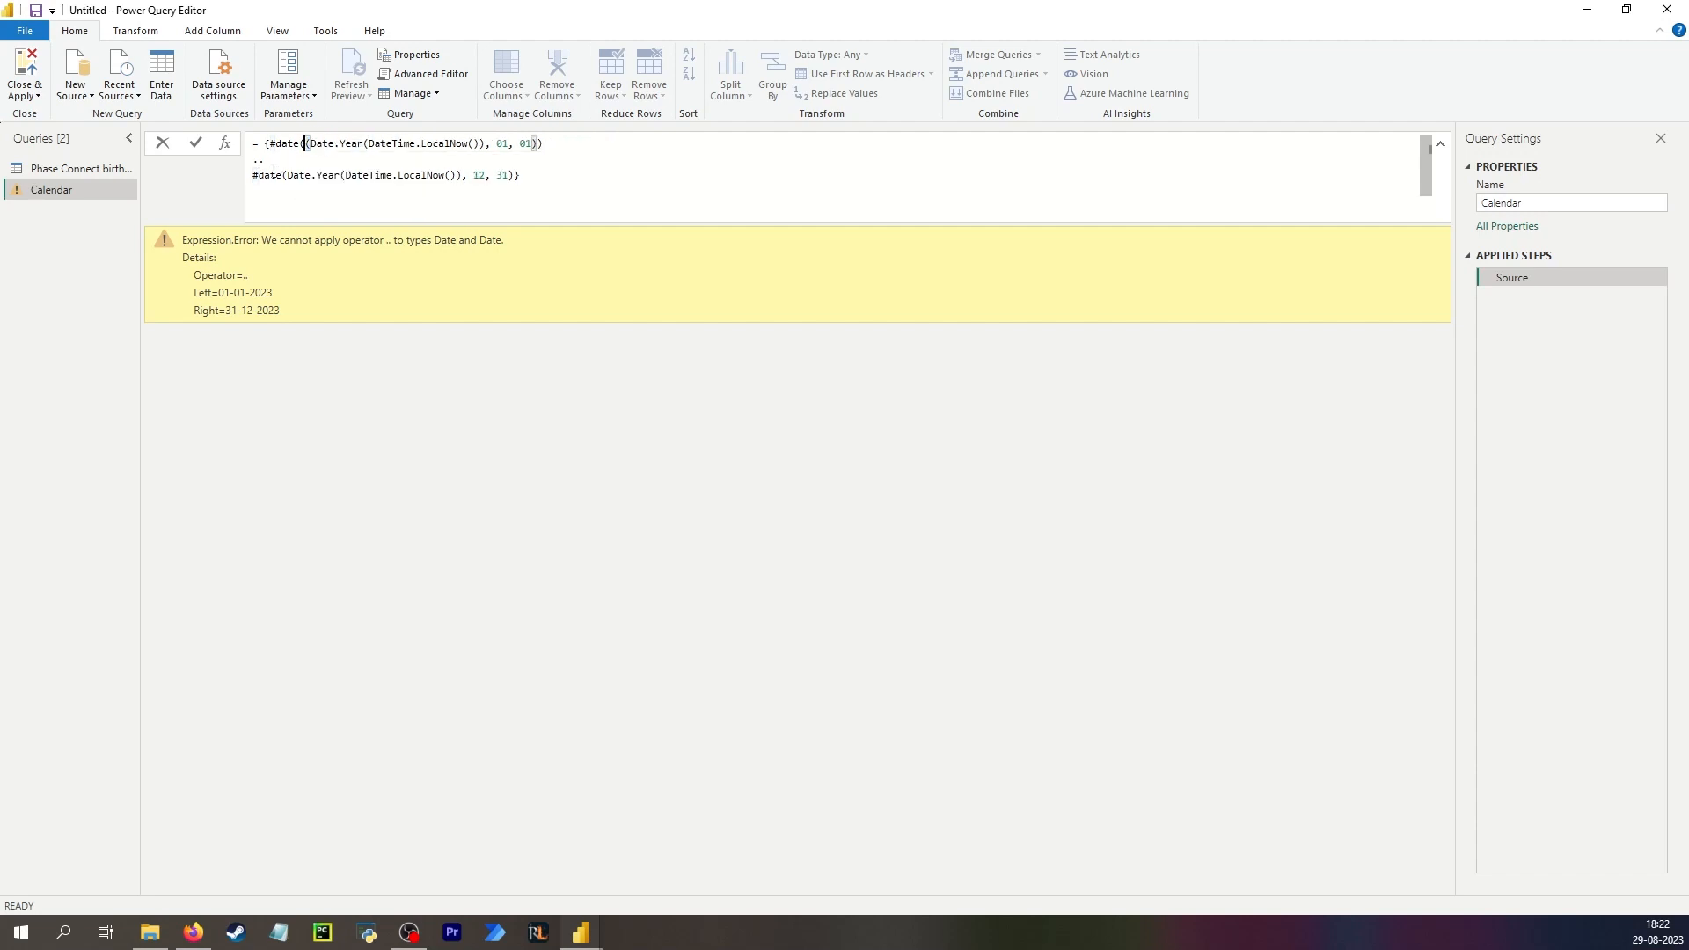
{"action": "key", "text": "ctrl+z"}
{"action": "key", "text": "ctrl+z"}
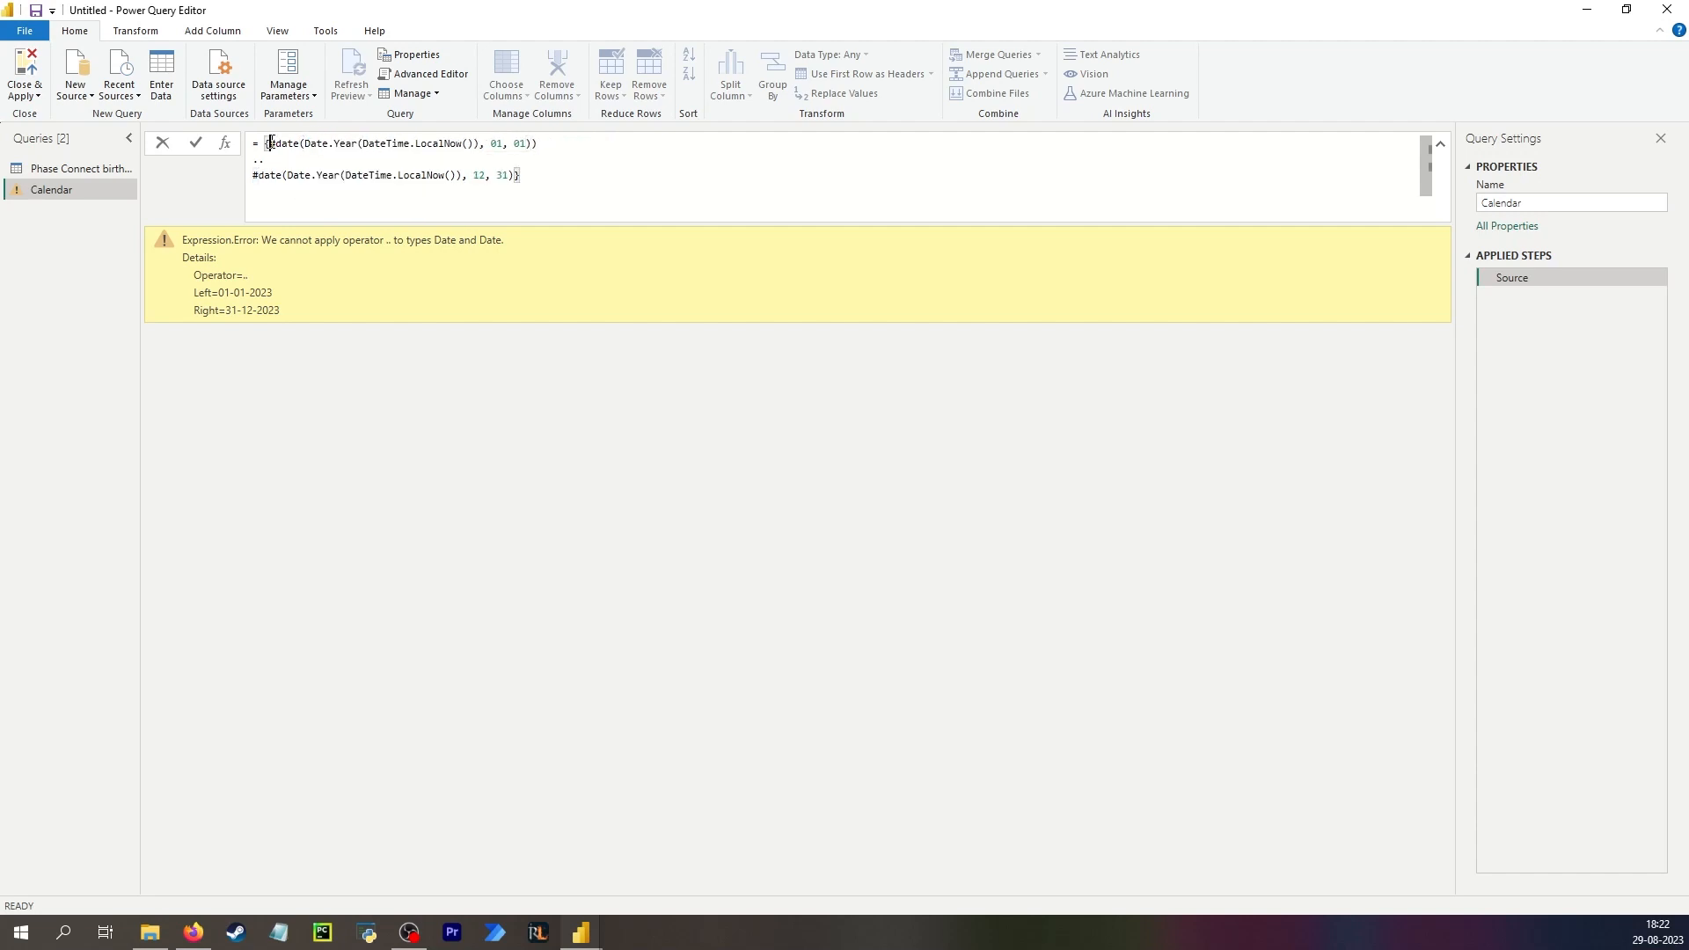
{"action": "type", "text": ")"}
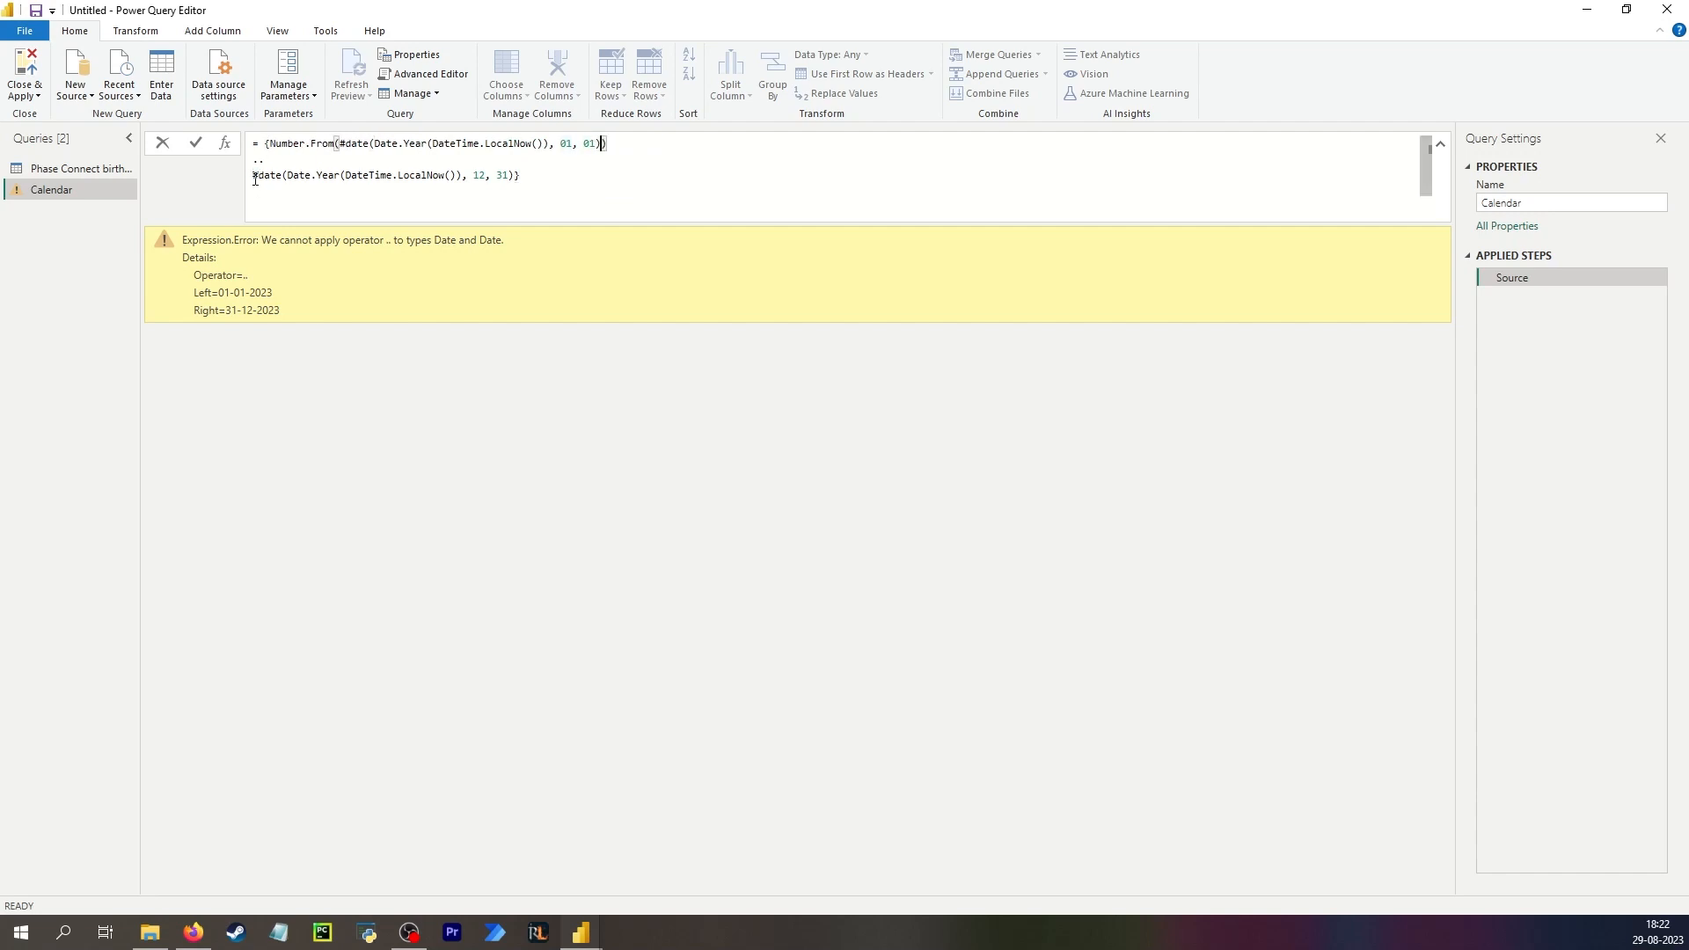
Wrap the end date expression in Number.From as well and commit the list formula.
{"action": "left_click", "coordinate": [255, 179]}
{"action": "key", "text": "ctrl+v"}
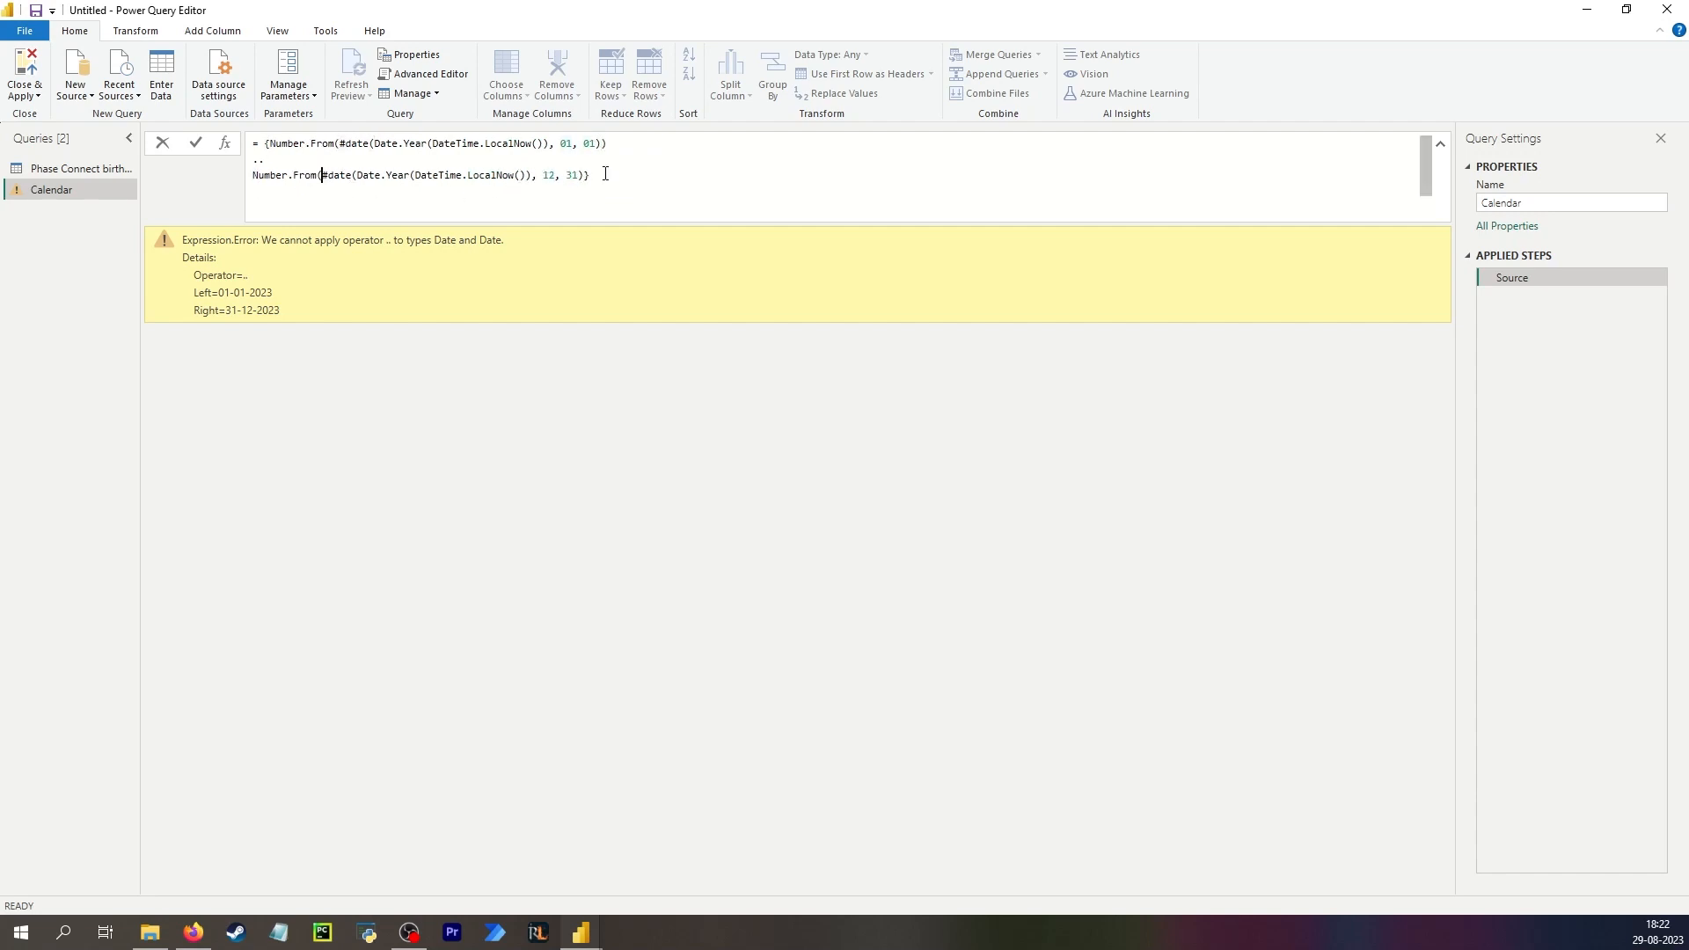
{"action": "left_click", "coordinate": [605, 173]}
{"action": "type", "text": ")"}
{"action": "key", "text": "Return"}
{"action": "left_click", "coordinate": [211, 259]}
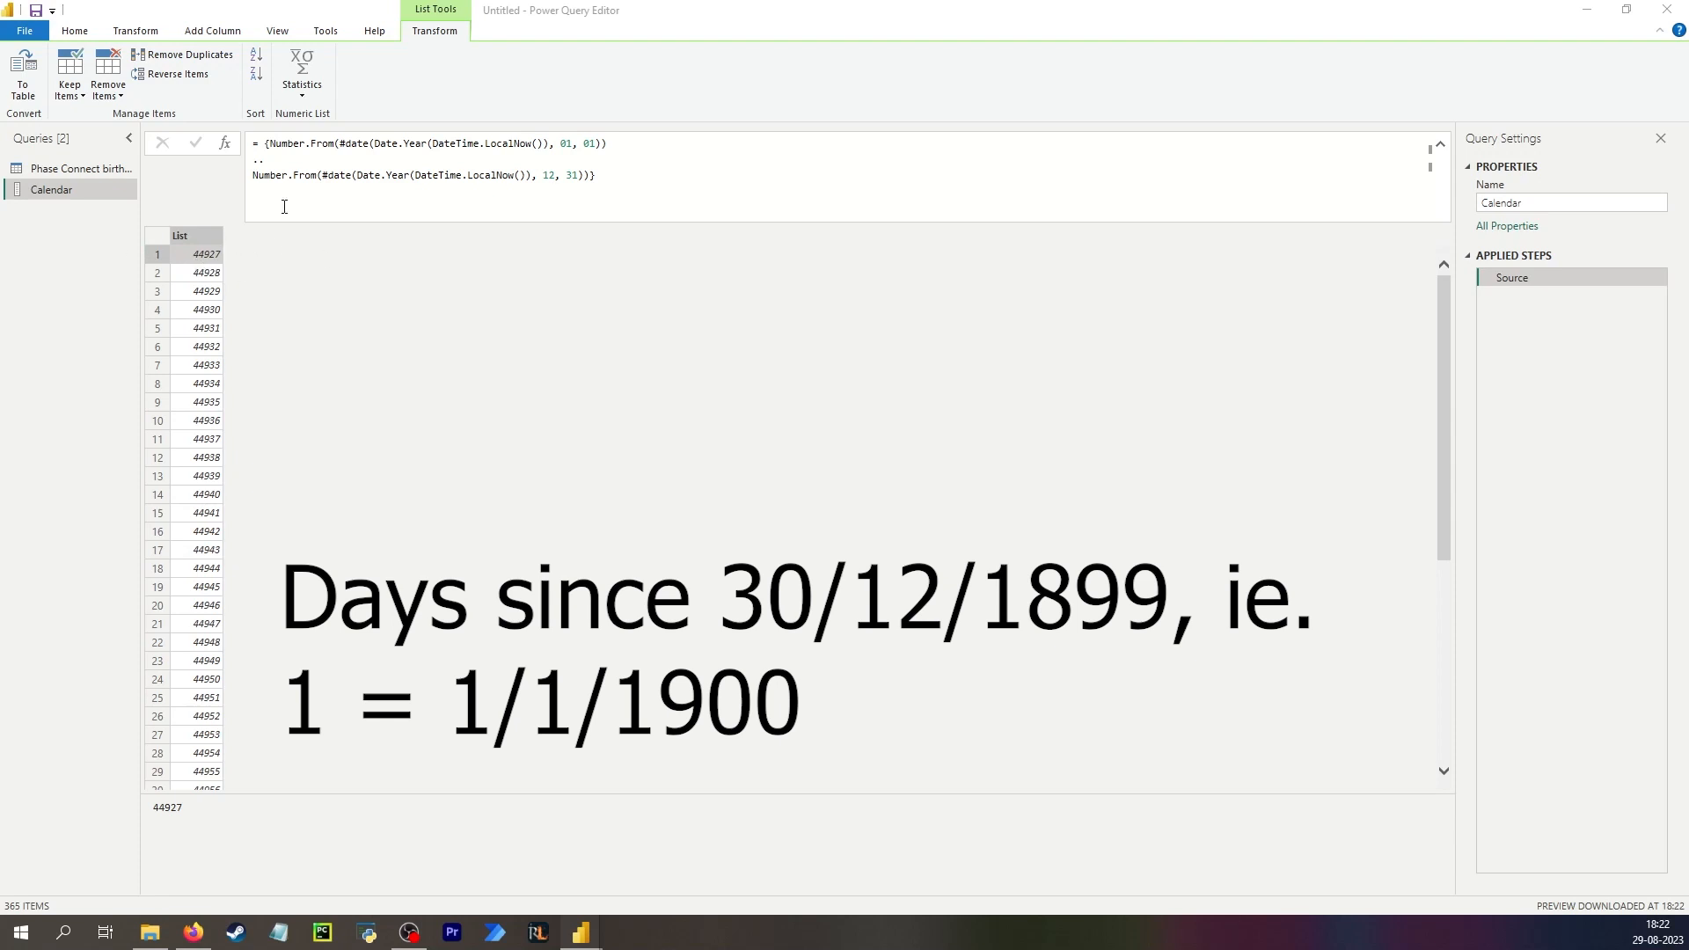
Convert the number list into a table.
{"action": "left_click", "coordinate": [29, 87]}
{"action": "left_click", "coordinate": [29, 86]}
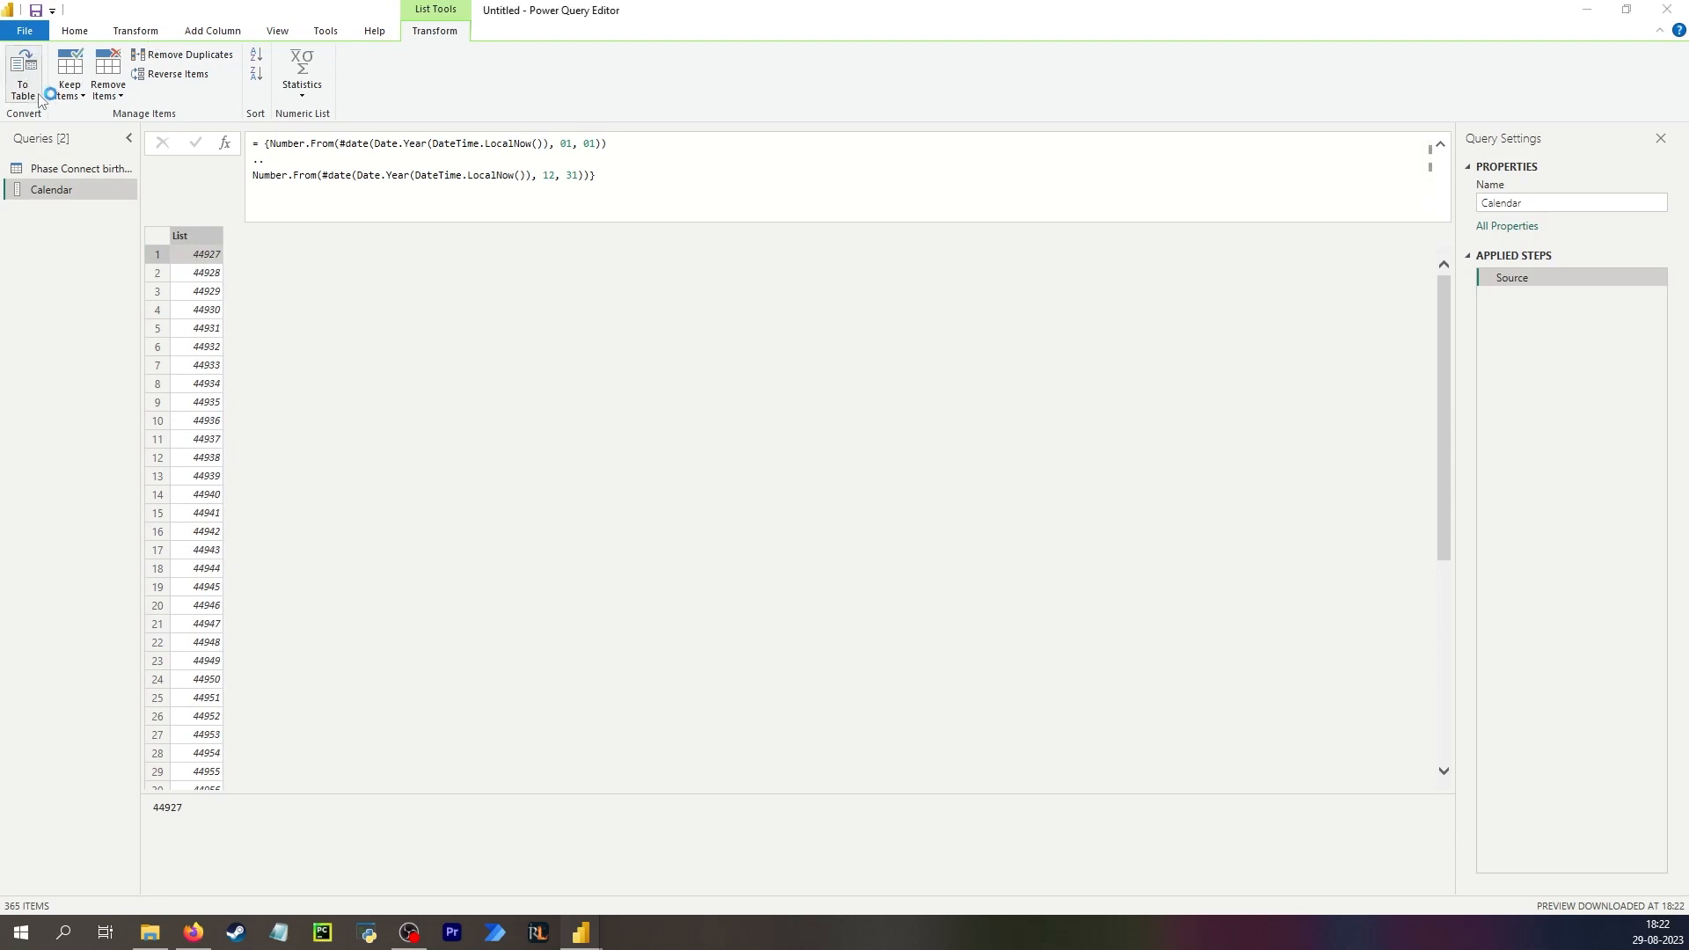
{"action": "left_click", "coordinate": [1007, 537]}
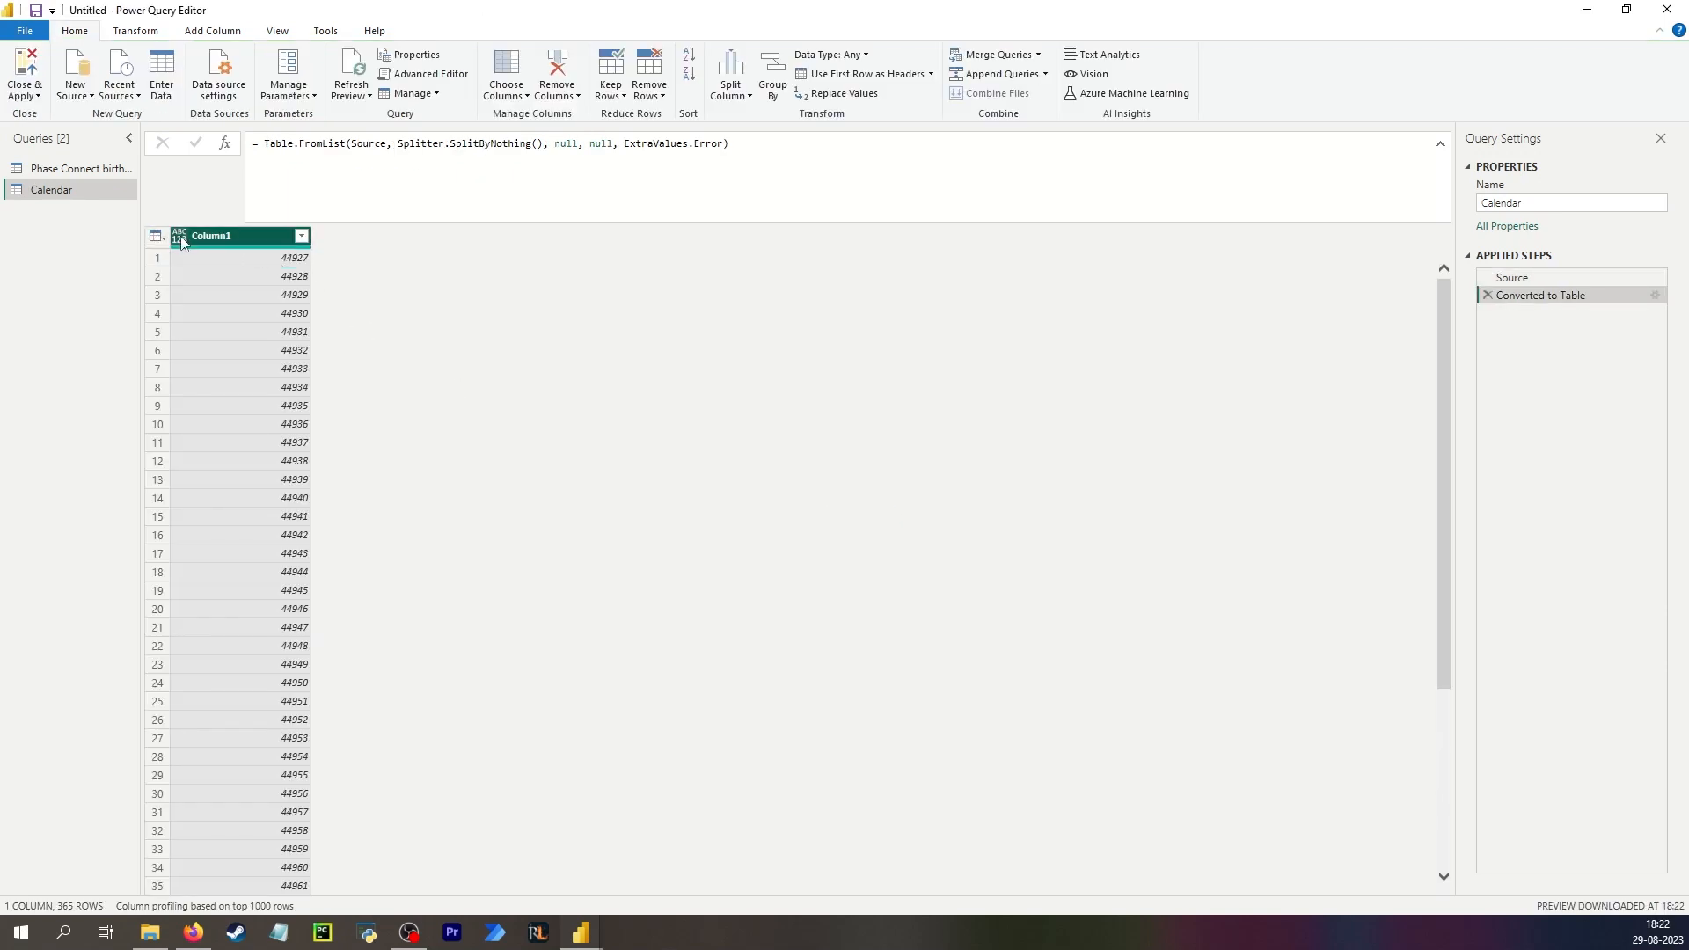
Change Column1's data type to Date.
{"action": "left_click", "coordinate": [181, 243]}
{"action": "left_click", "coordinate": [239, 359]}
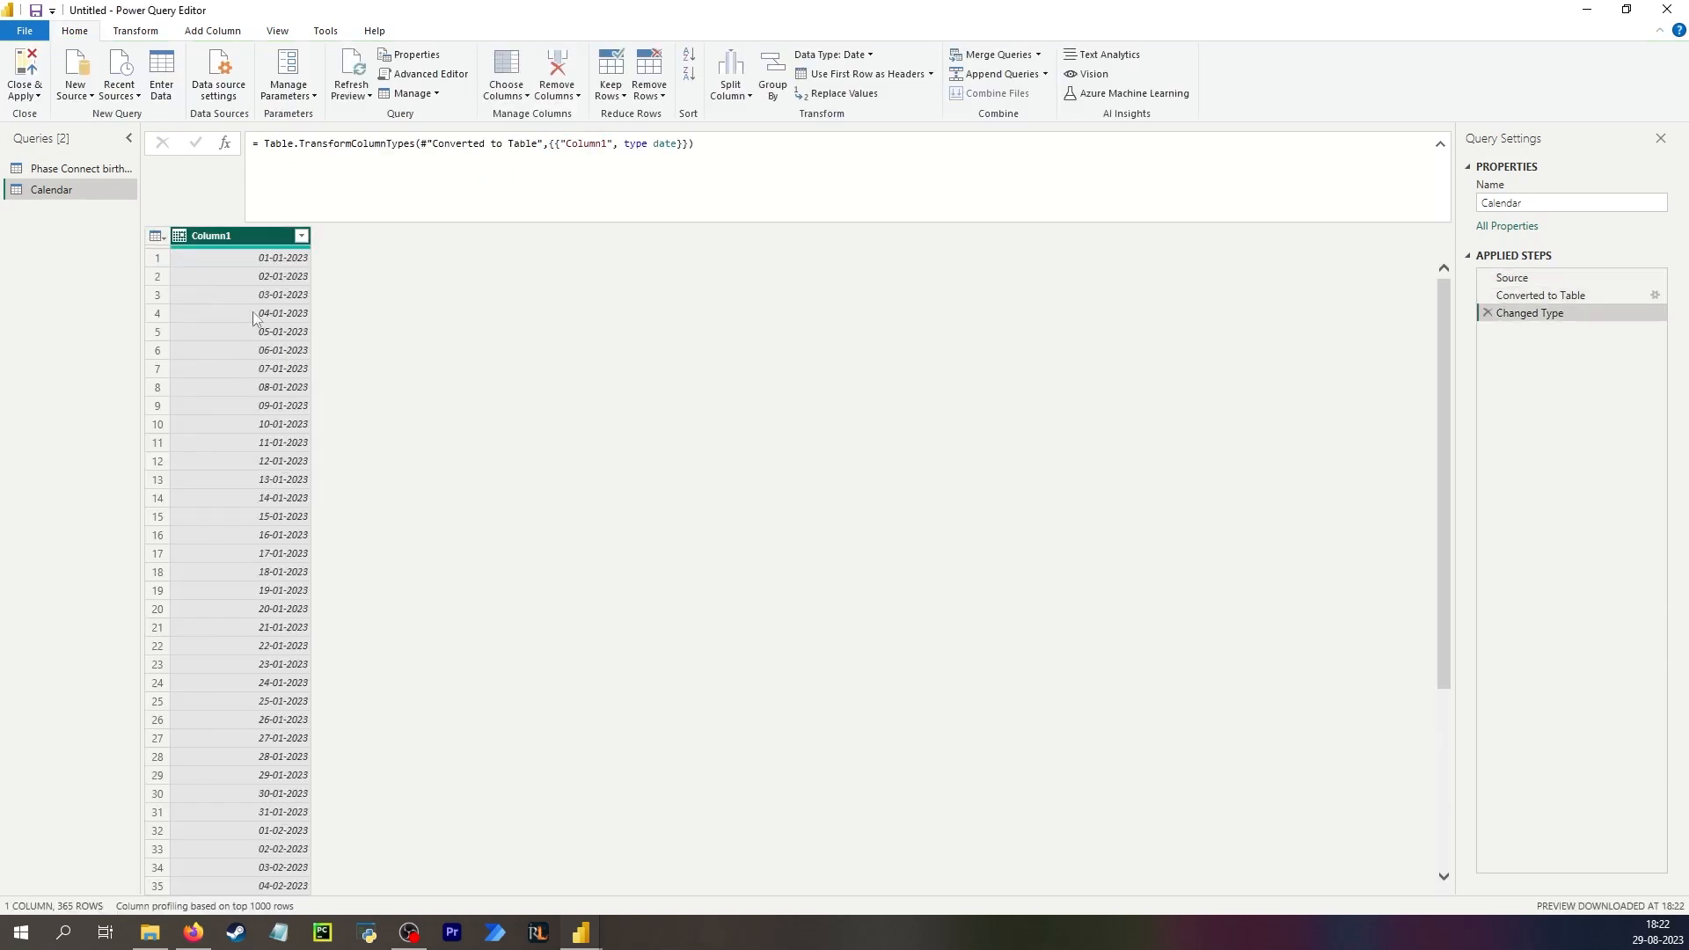
Inspect the date values listed in Column1's filter, then close it without filtering.
{"action": "left_click", "coordinate": [301, 235]}
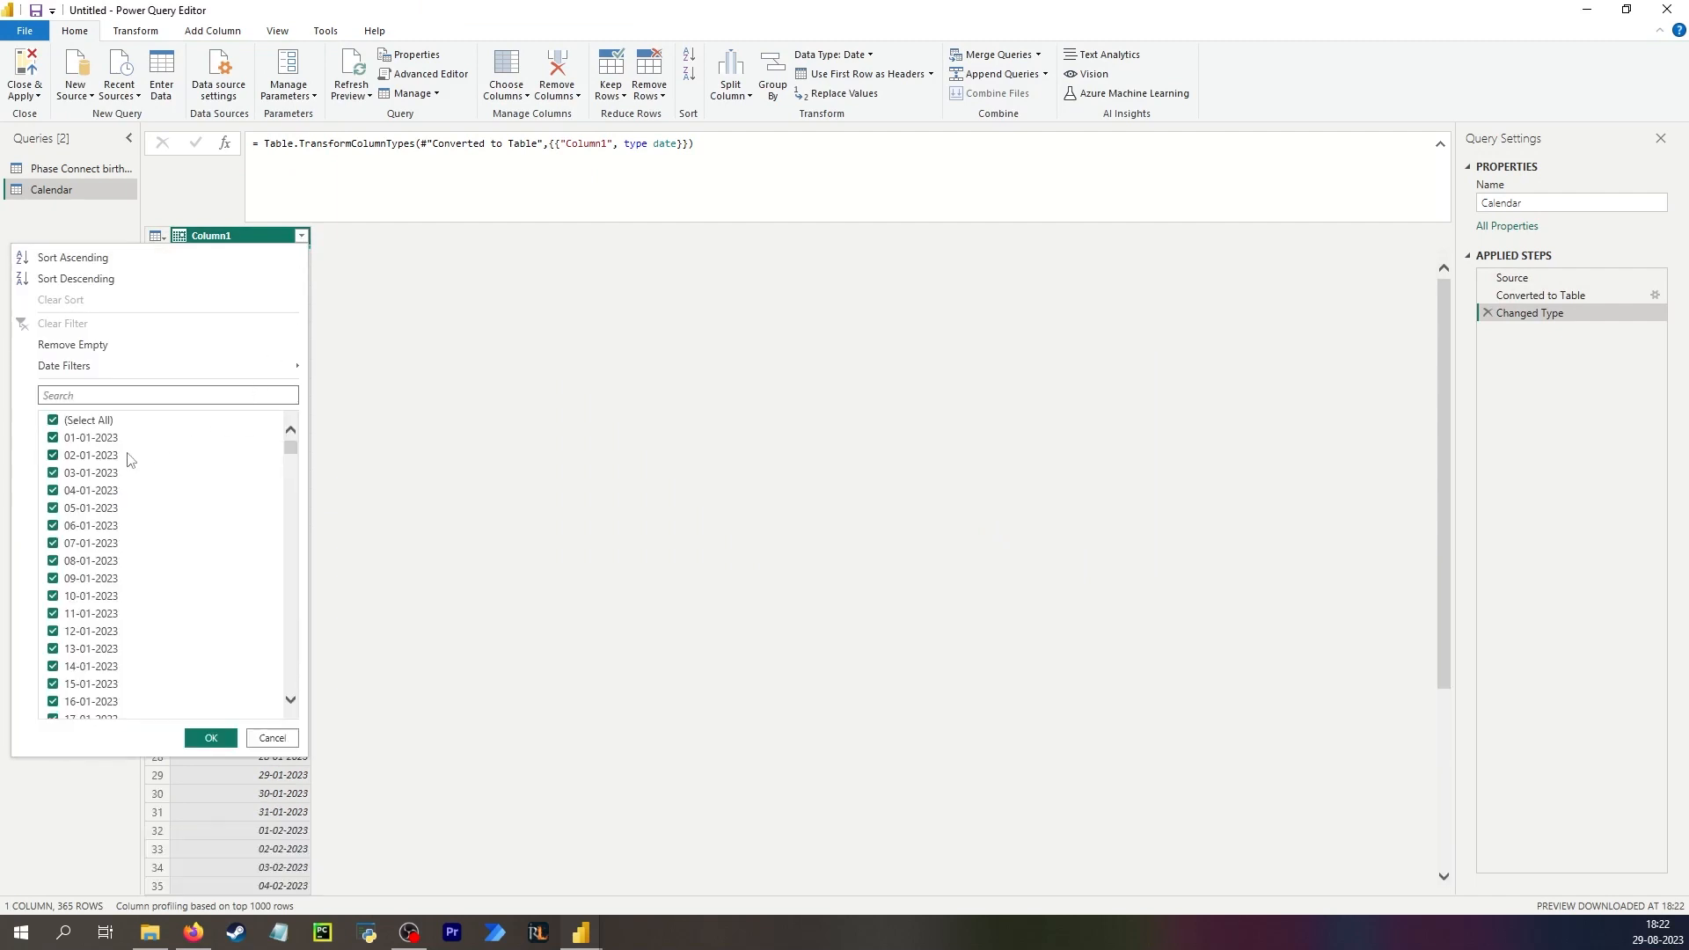
{"action": "left_click_drag", "start_coordinate": [290, 442], "coordinate": [326, 730]}
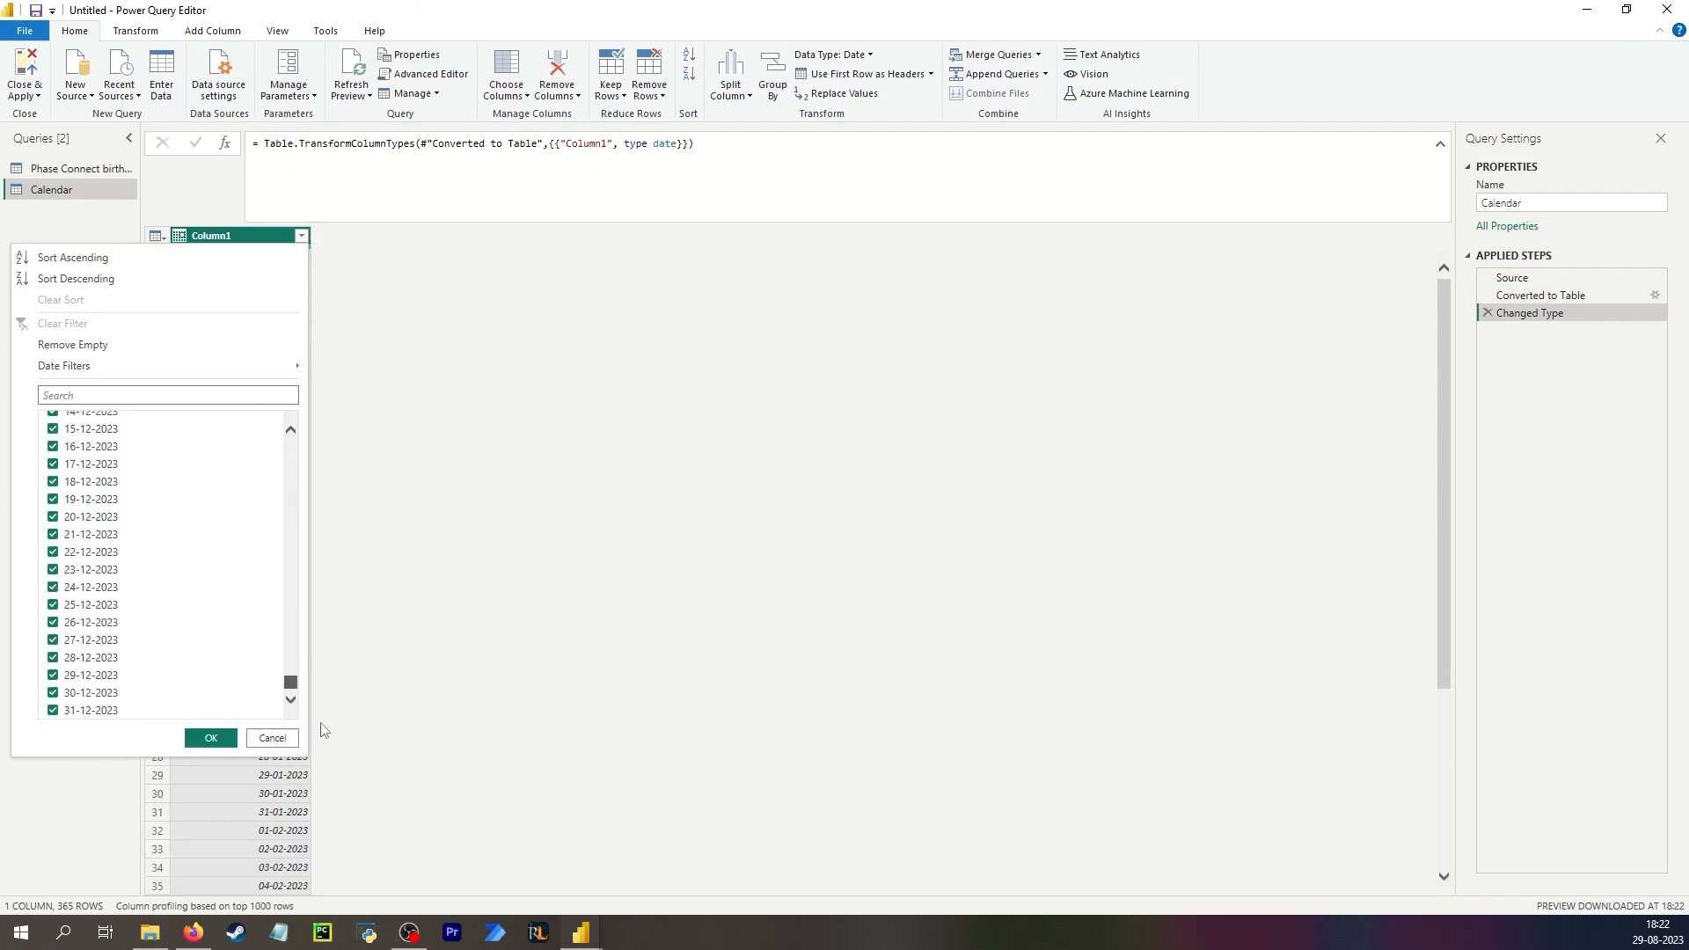
{"action": "left_click", "coordinate": [284, 738]}
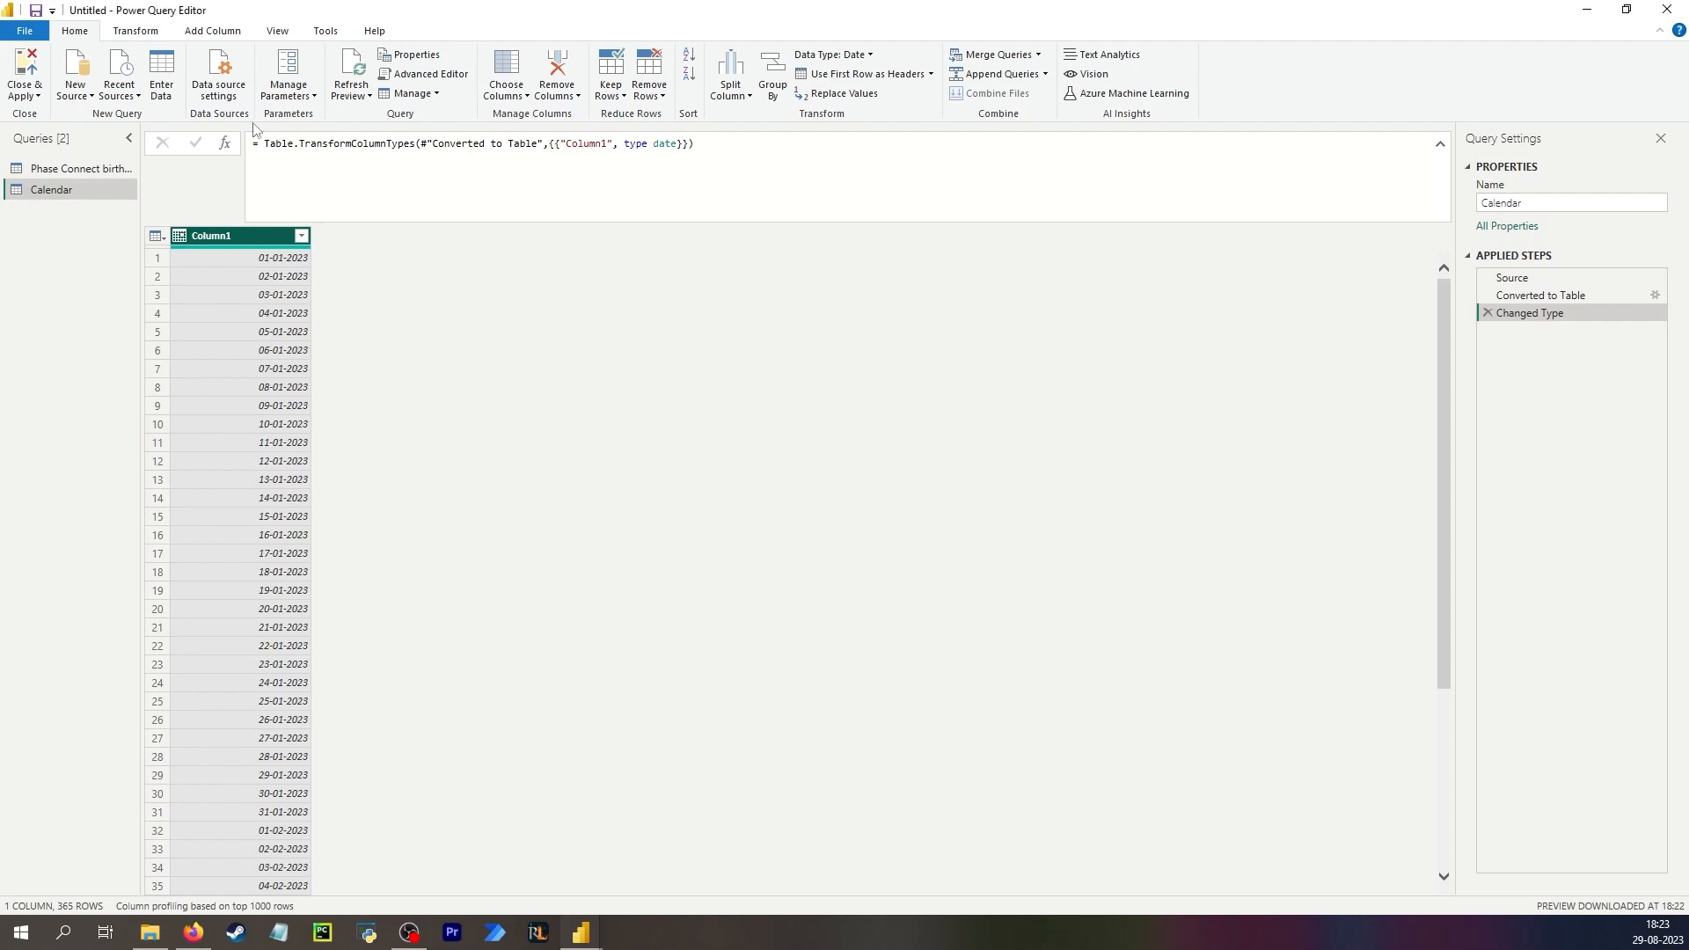
Add a Month column extracted from Column1's dates.
{"action": "left_click", "coordinate": [207, 37]}
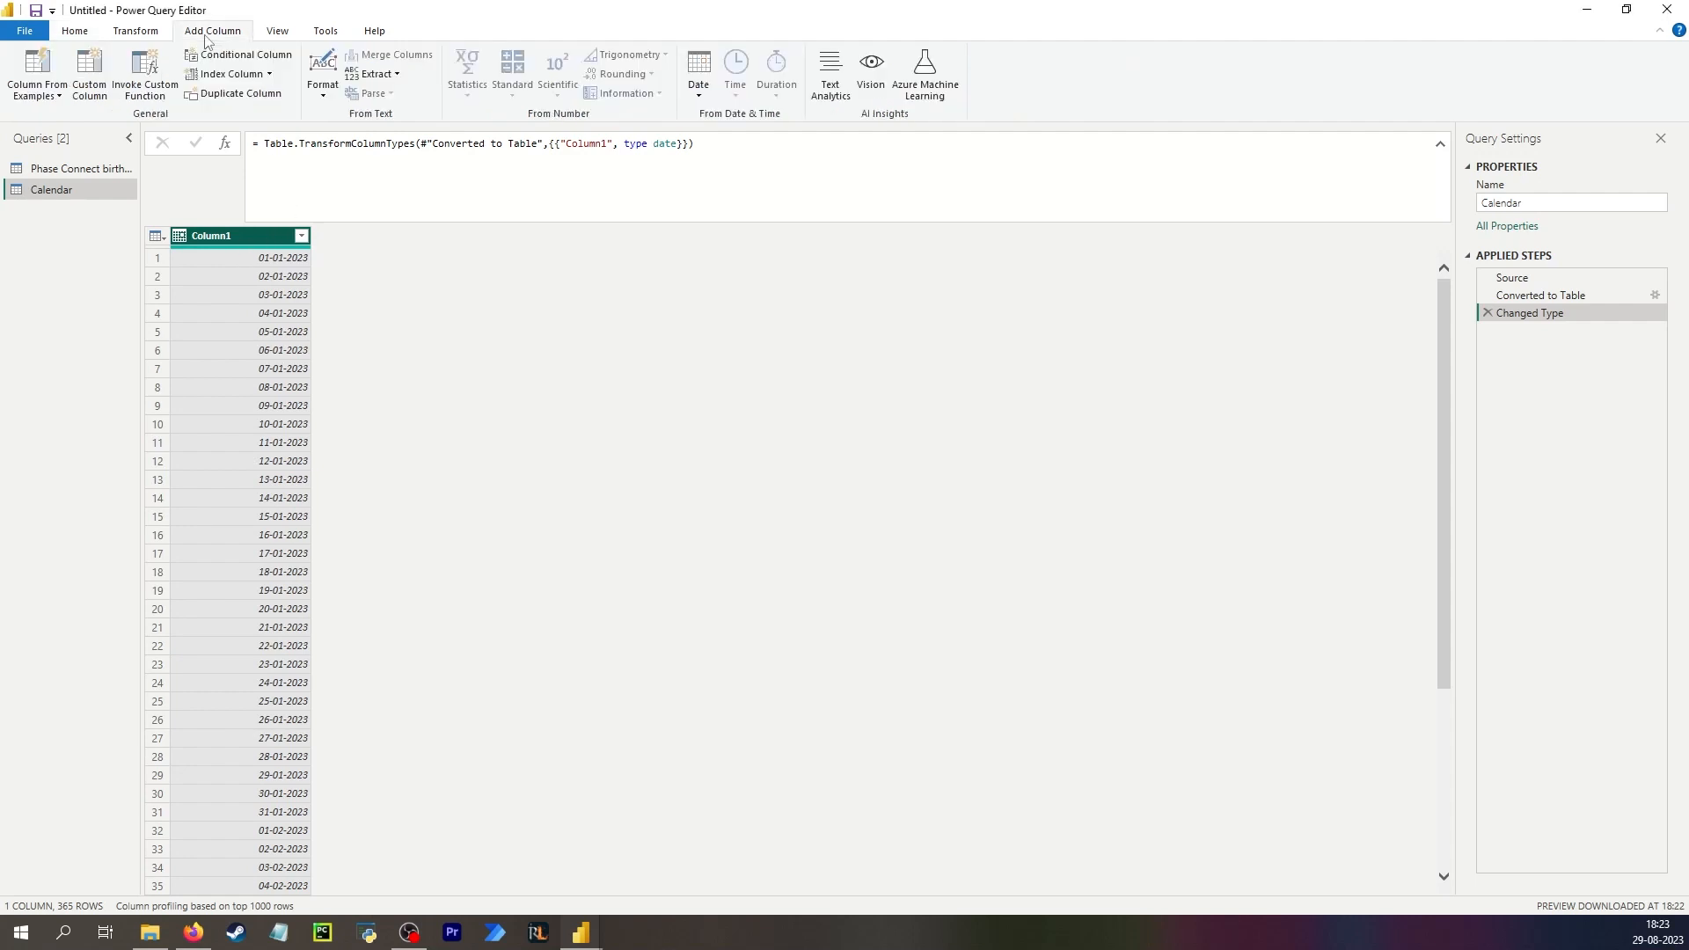
{"action": "left_click", "coordinate": [700, 92]}
{"action": "mouse_move", "coordinate": [739, 176]}
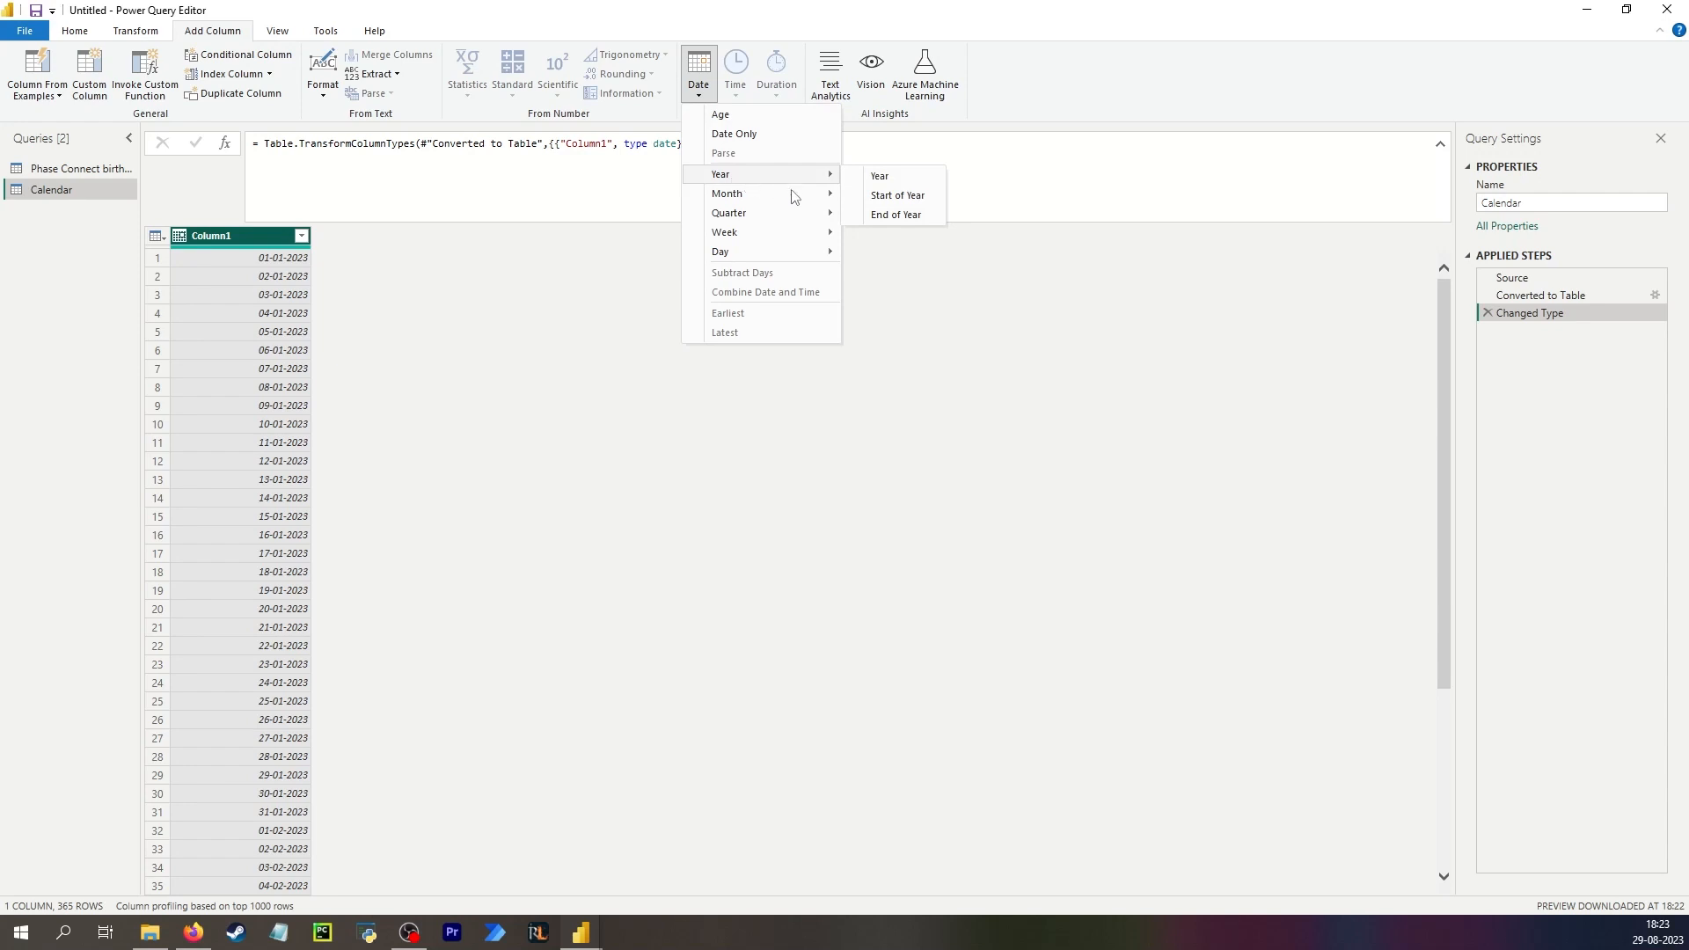
{"action": "mouse_move", "coordinate": [796, 195]}
{"action": "left_click", "coordinate": [855, 196]}
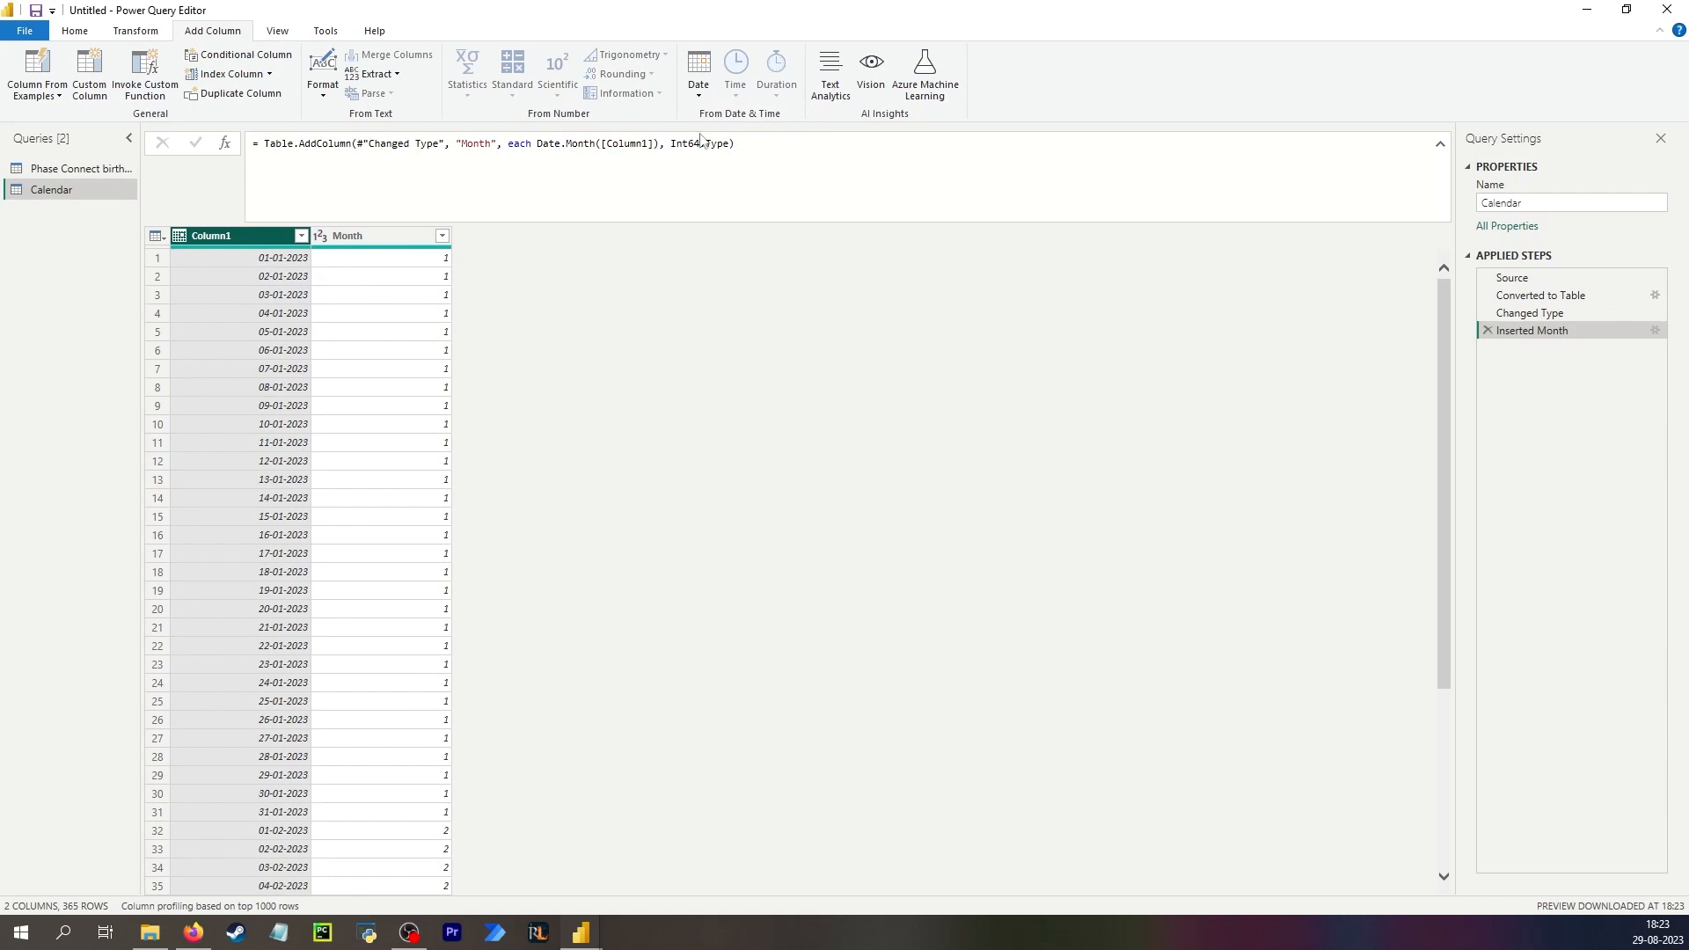
Add a Month Name column from Column1's dates.
{"action": "left_click", "coordinate": [699, 79]}
{"action": "mouse_move", "coordinate": [757, 201]}
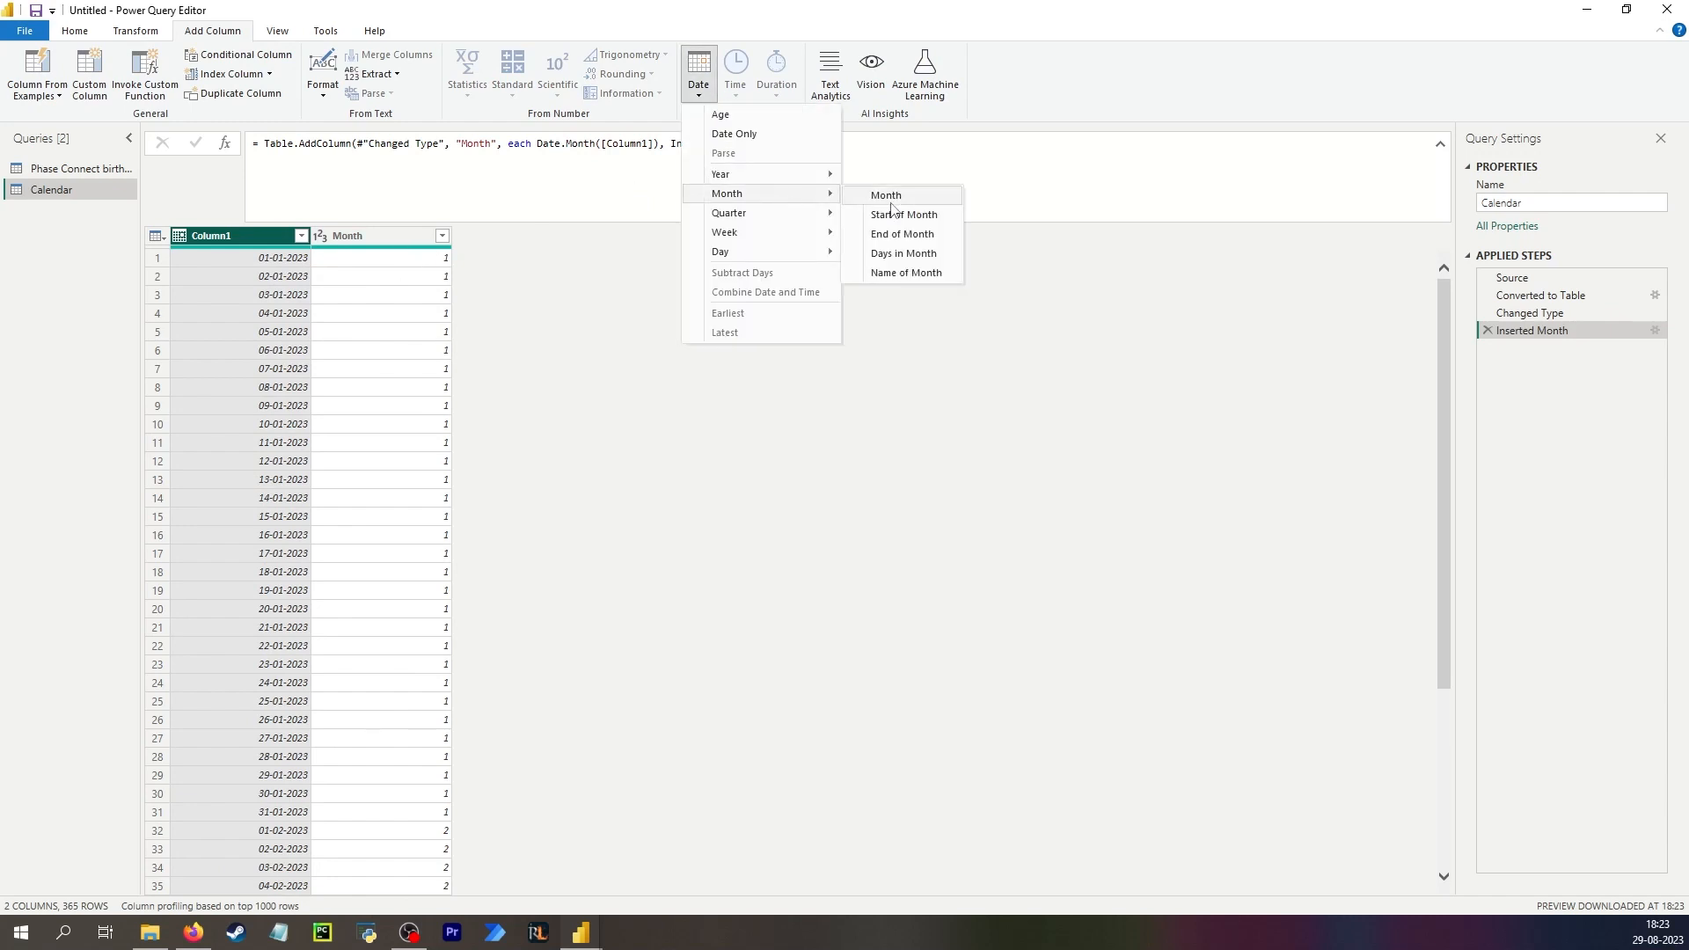
{"action": "left_click", "coordinate": [914, 273]}
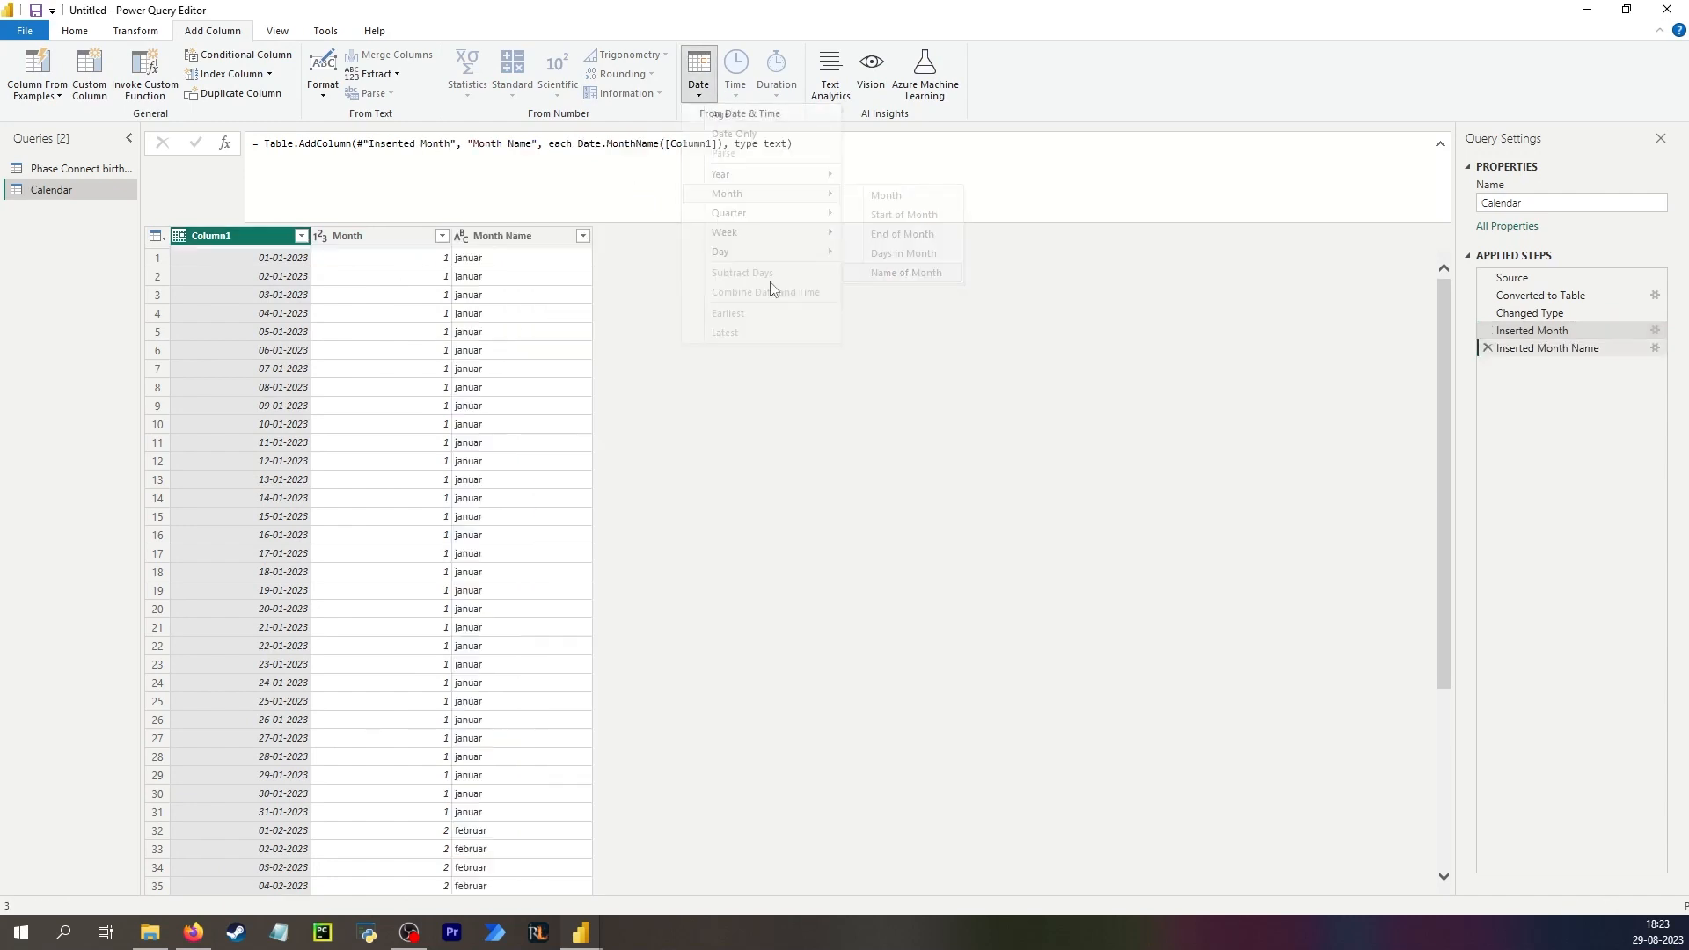
Add a column extracting the first 3 characters of the Month Name column.
{"action": "left_click", "coordinate": [489, 260]}
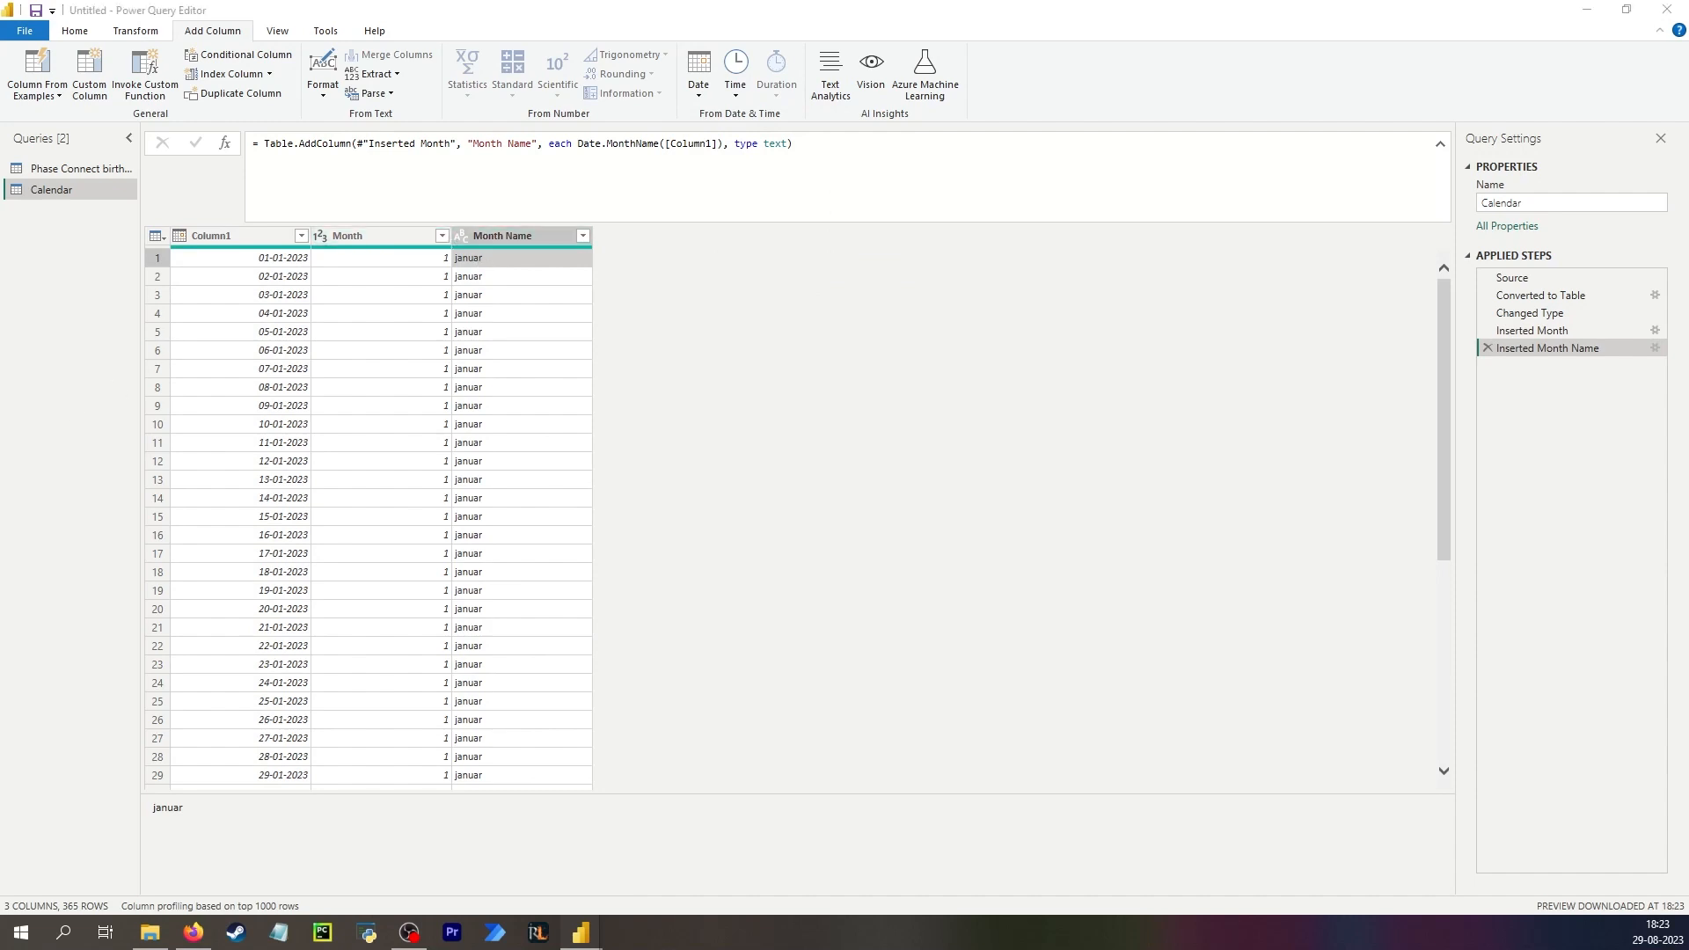
{"action": "left_click", "coordinate": [486, 238]}
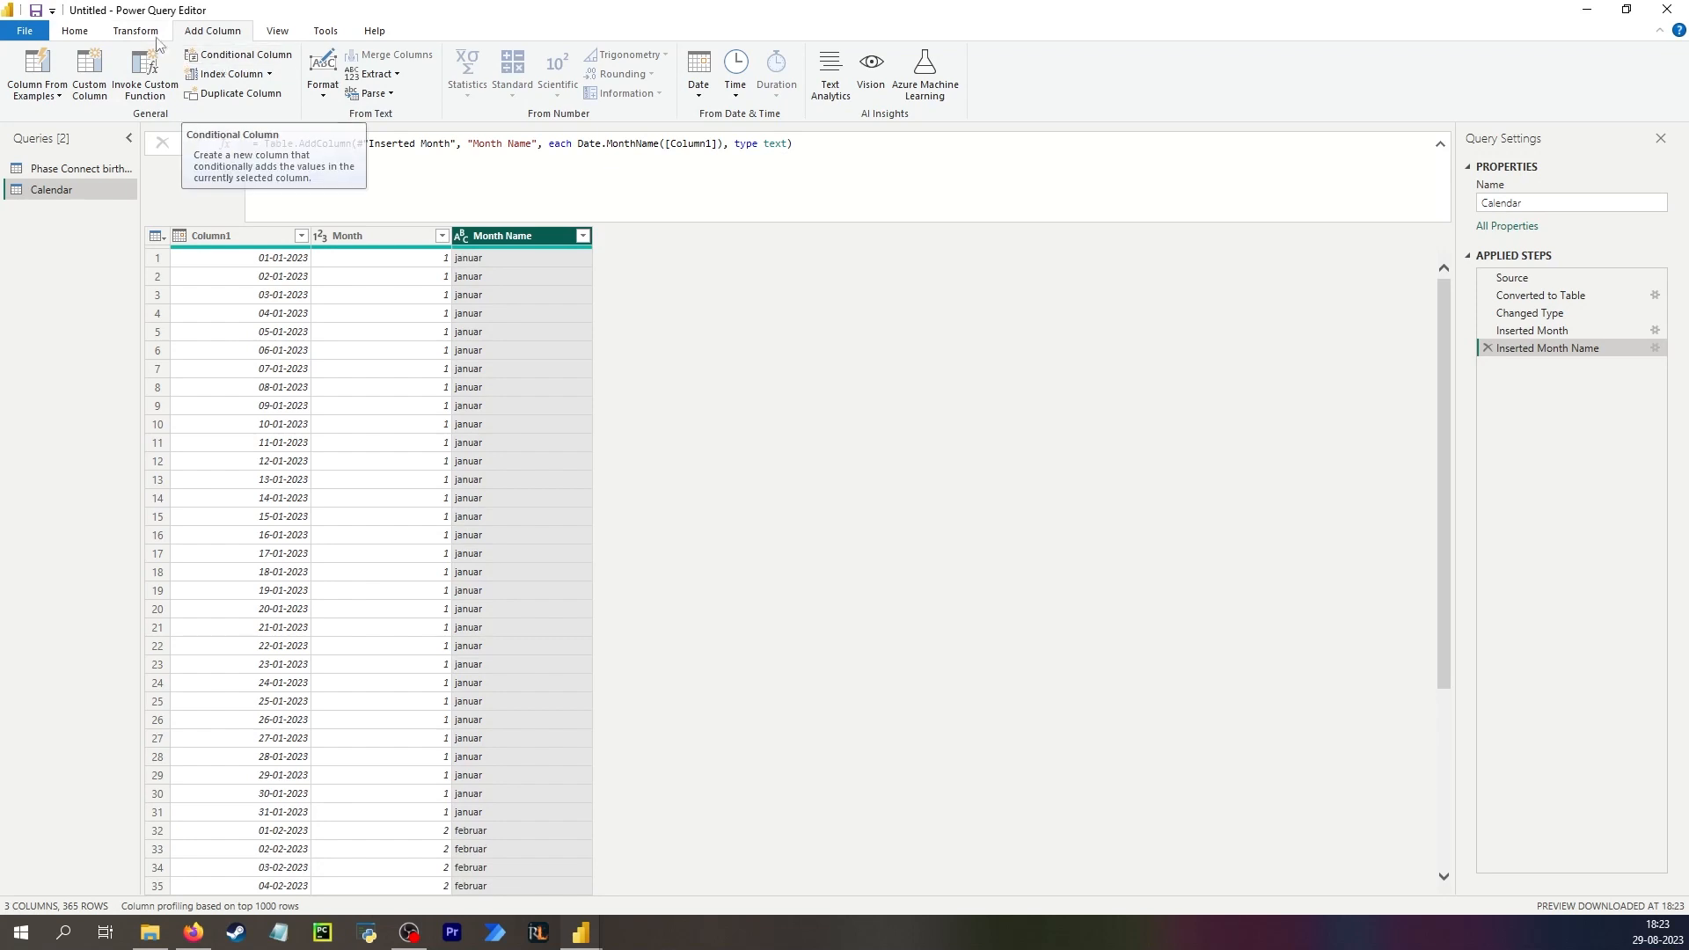
{"action": "left_click", "coordinate": [377, 74]}
{"action": "left_click", "coordinate": [378, 120]}
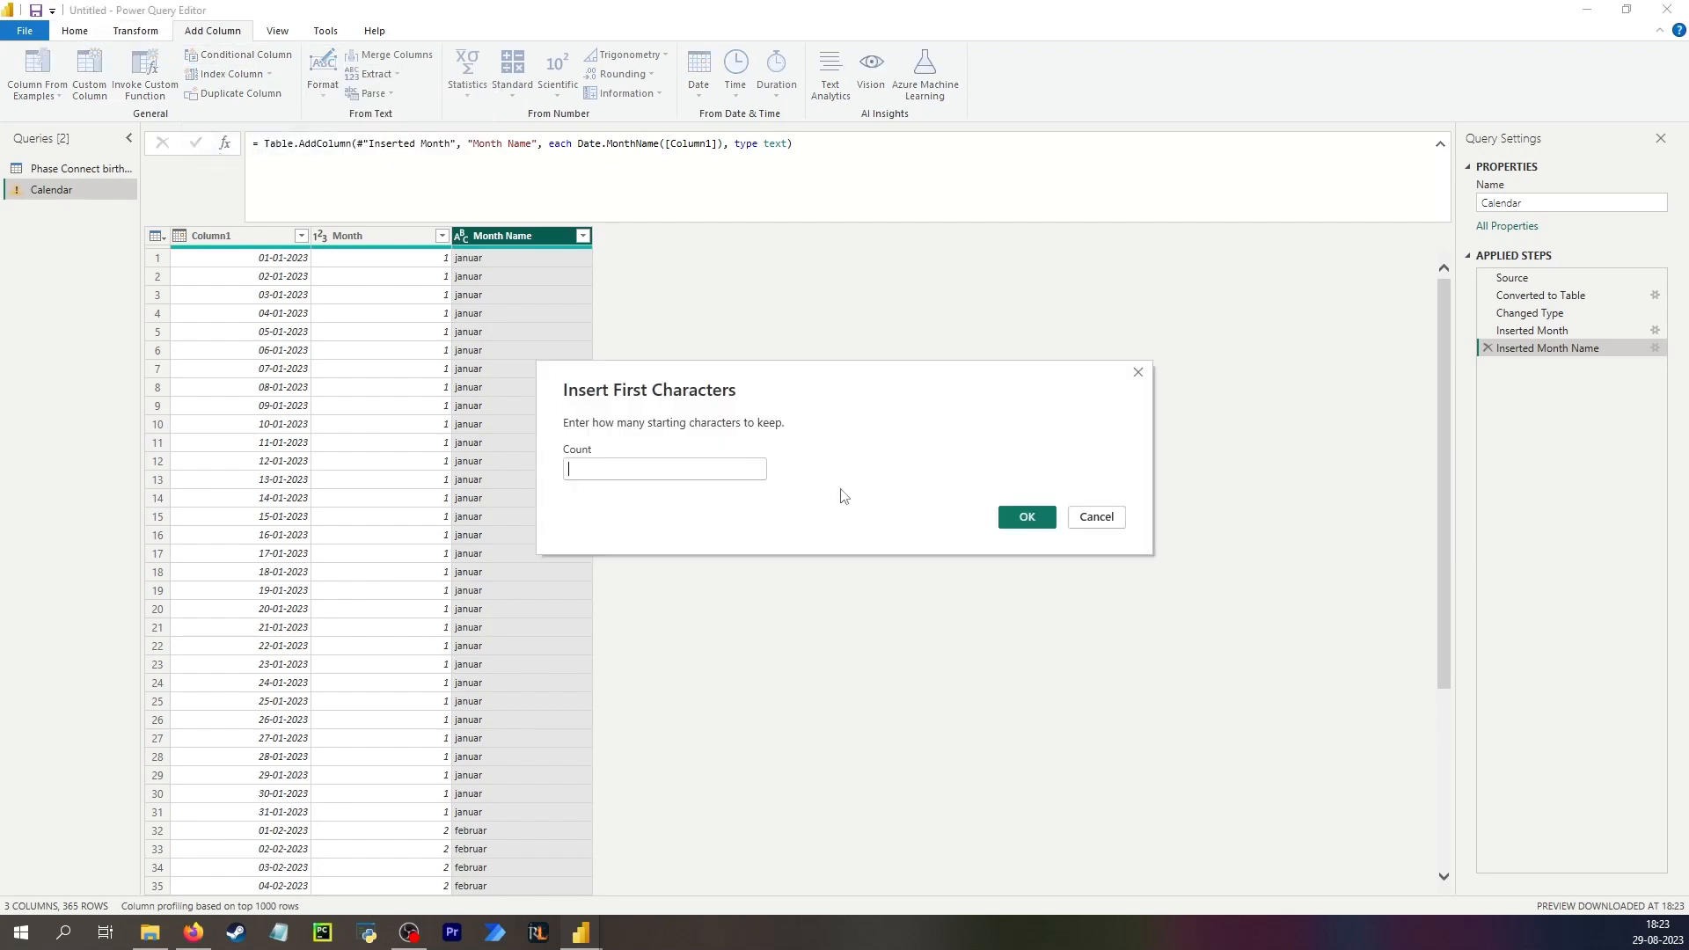
{"action": "type", "text": "3"}
{"action": "left_click", "coordinate": [1022, 519]}
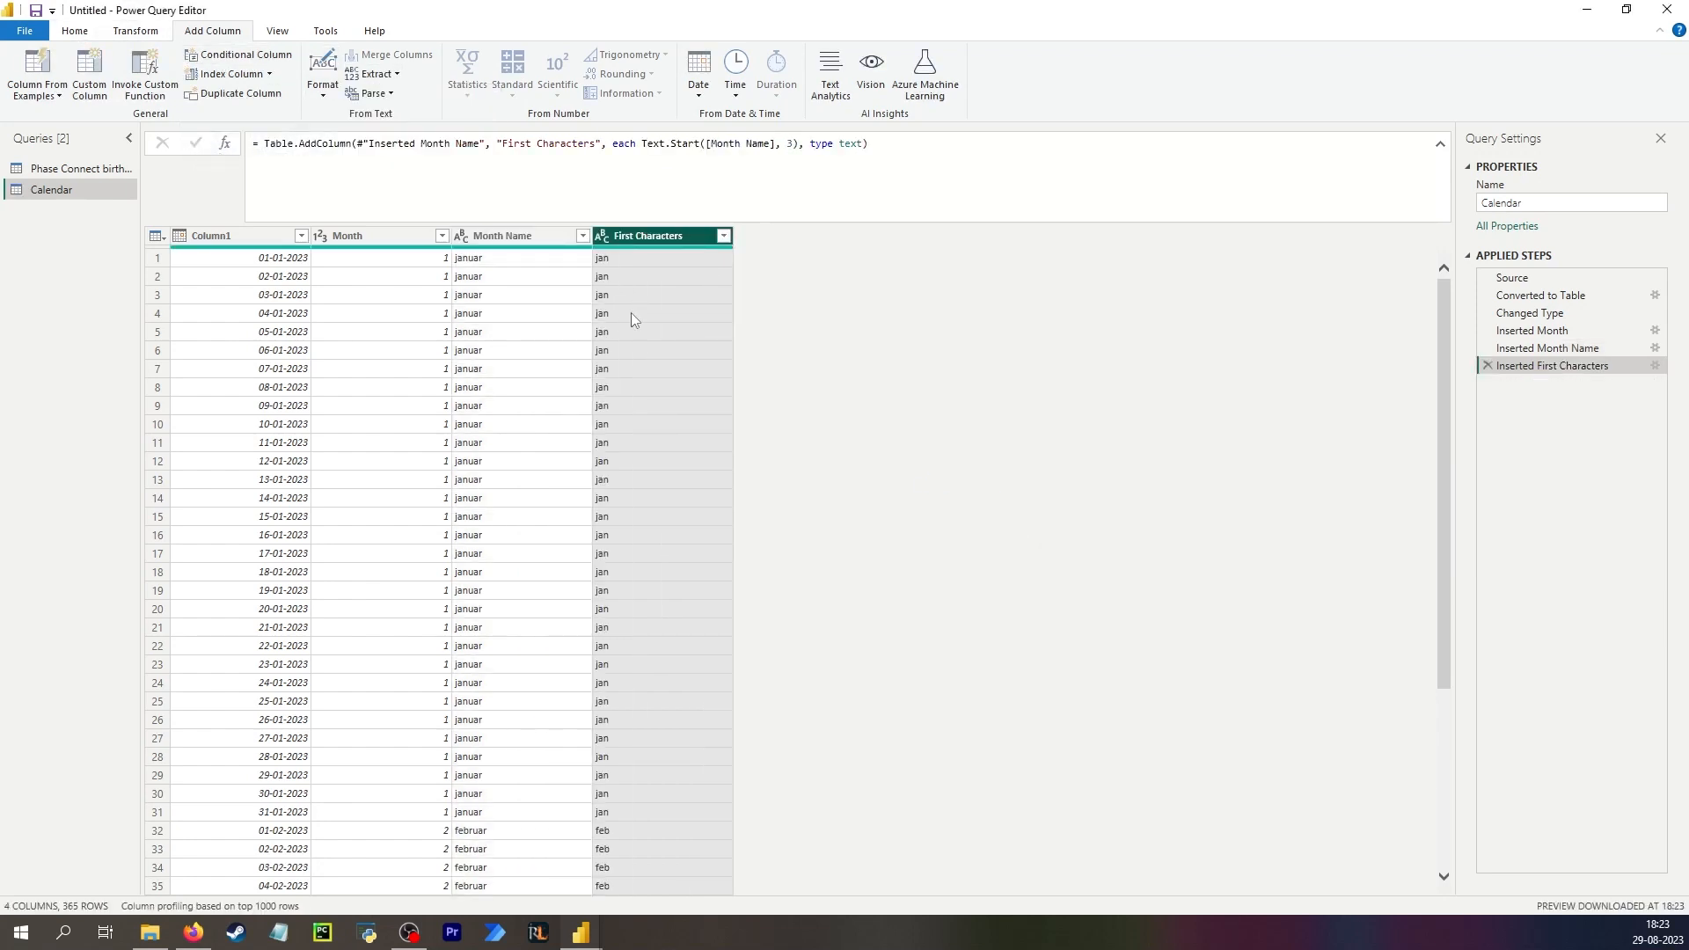
Capitalize each word in the Month Name column.
{"action": "left_click", "coordinate": [509, 234]}
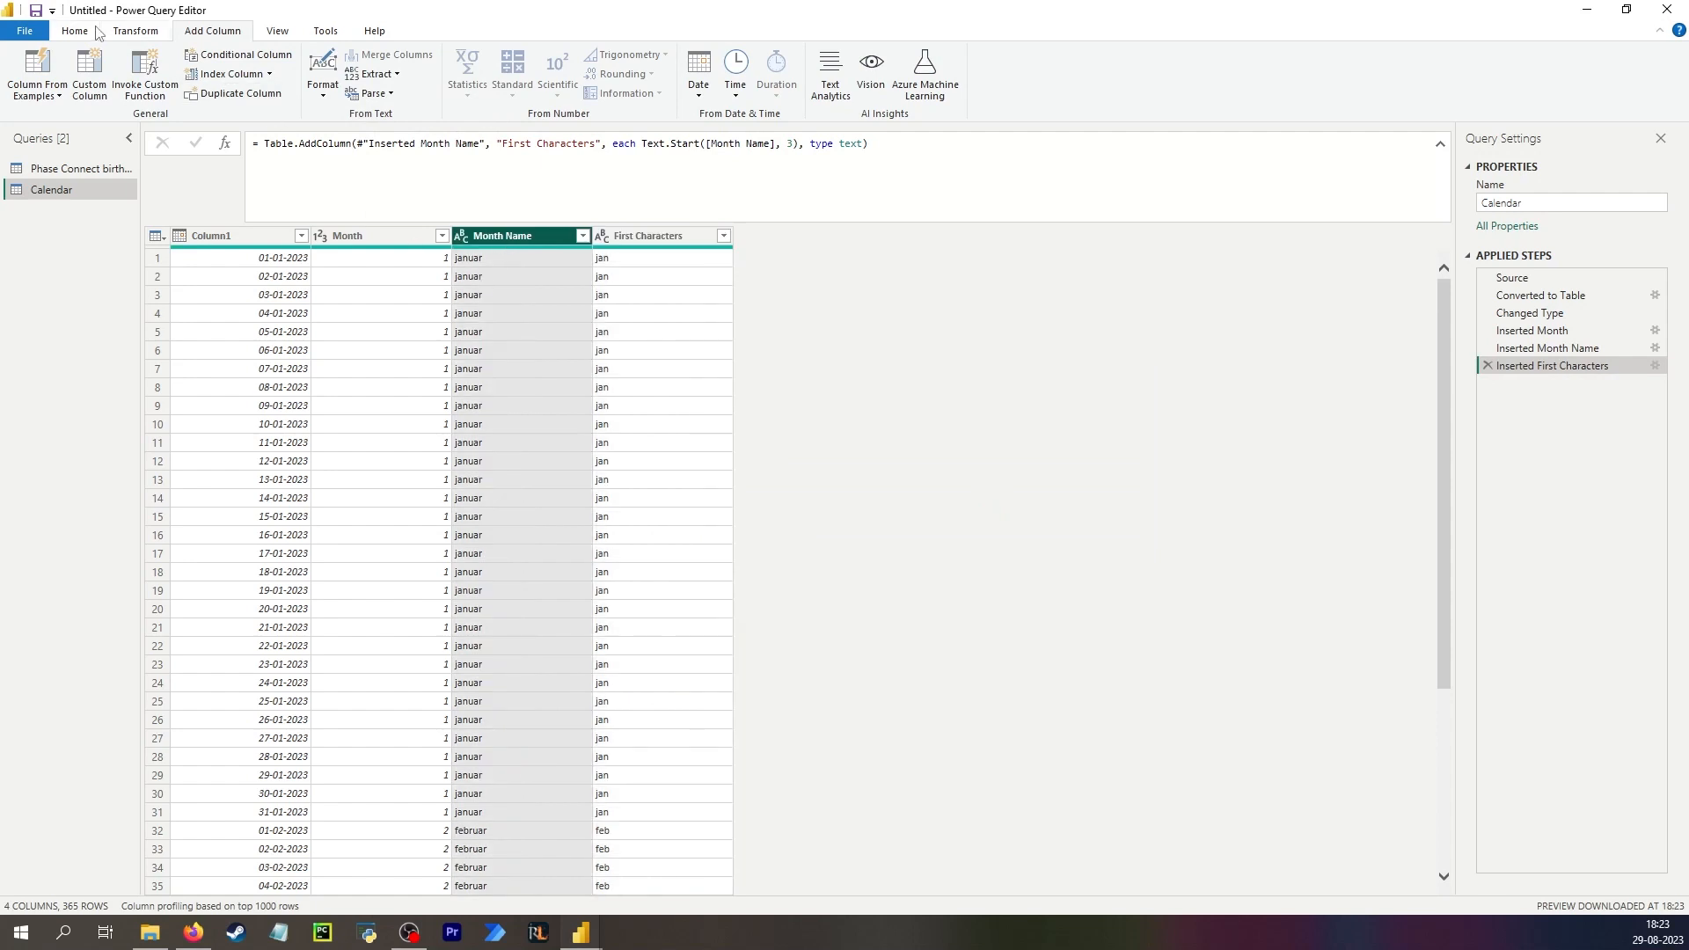
{"action": "left_click", "coordinate": [119, 32]}
{"action": "left_click", "coordinate": [582, 78]}
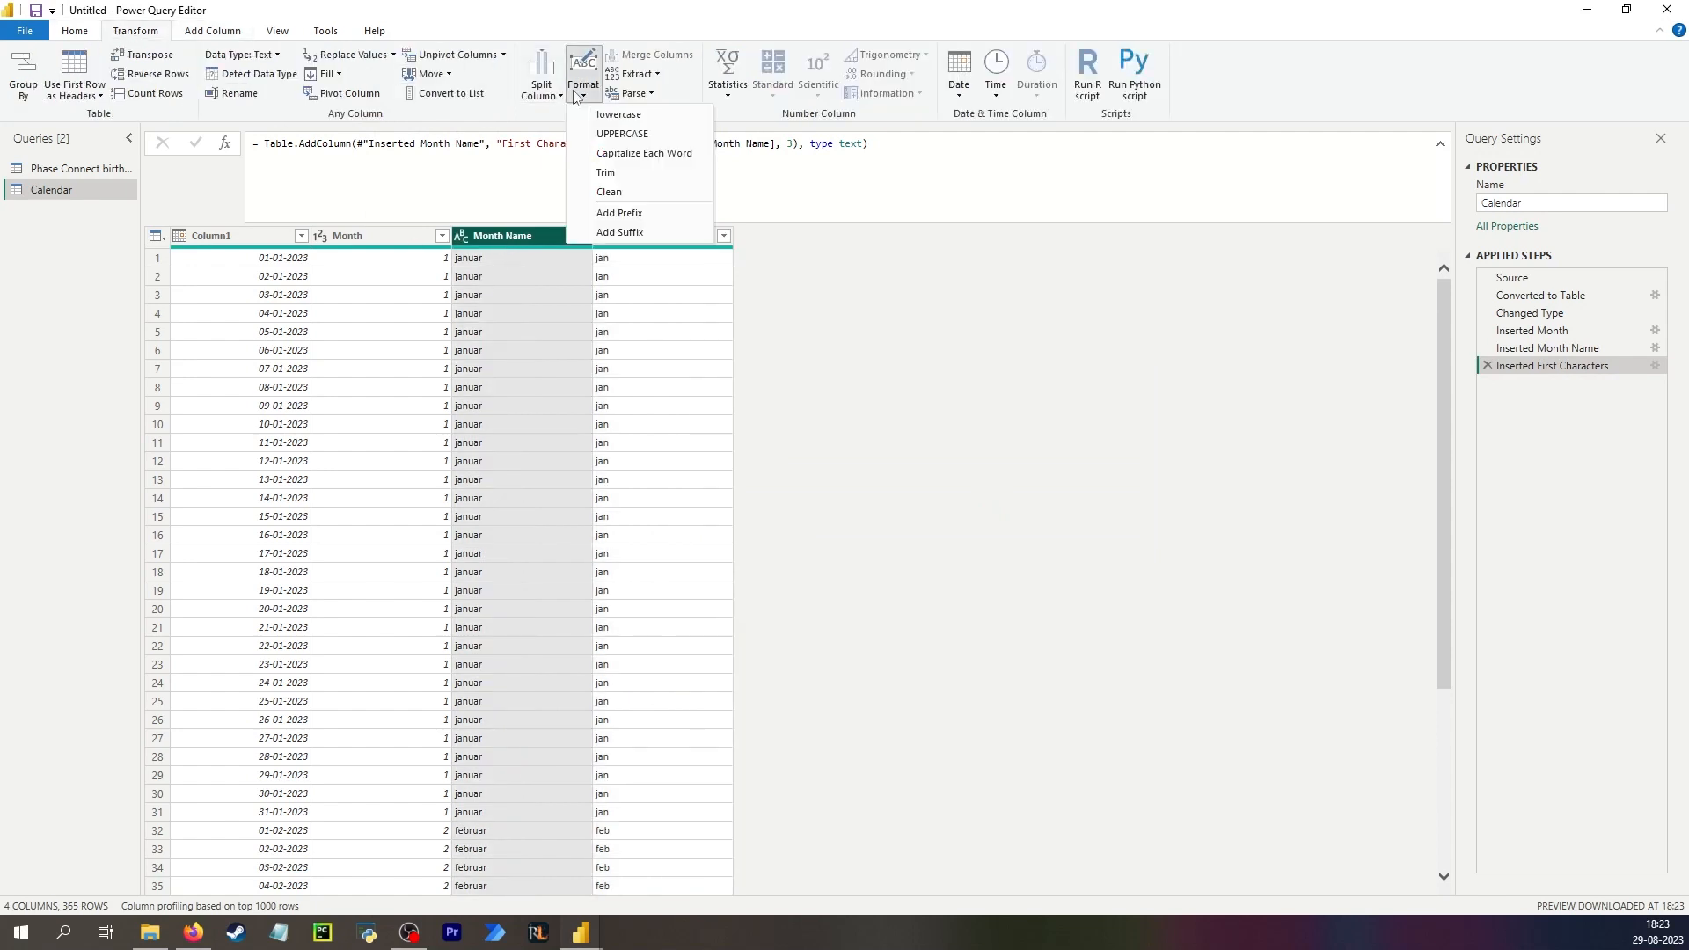
{"action": "left_click", "coordinate": [625, 155]}
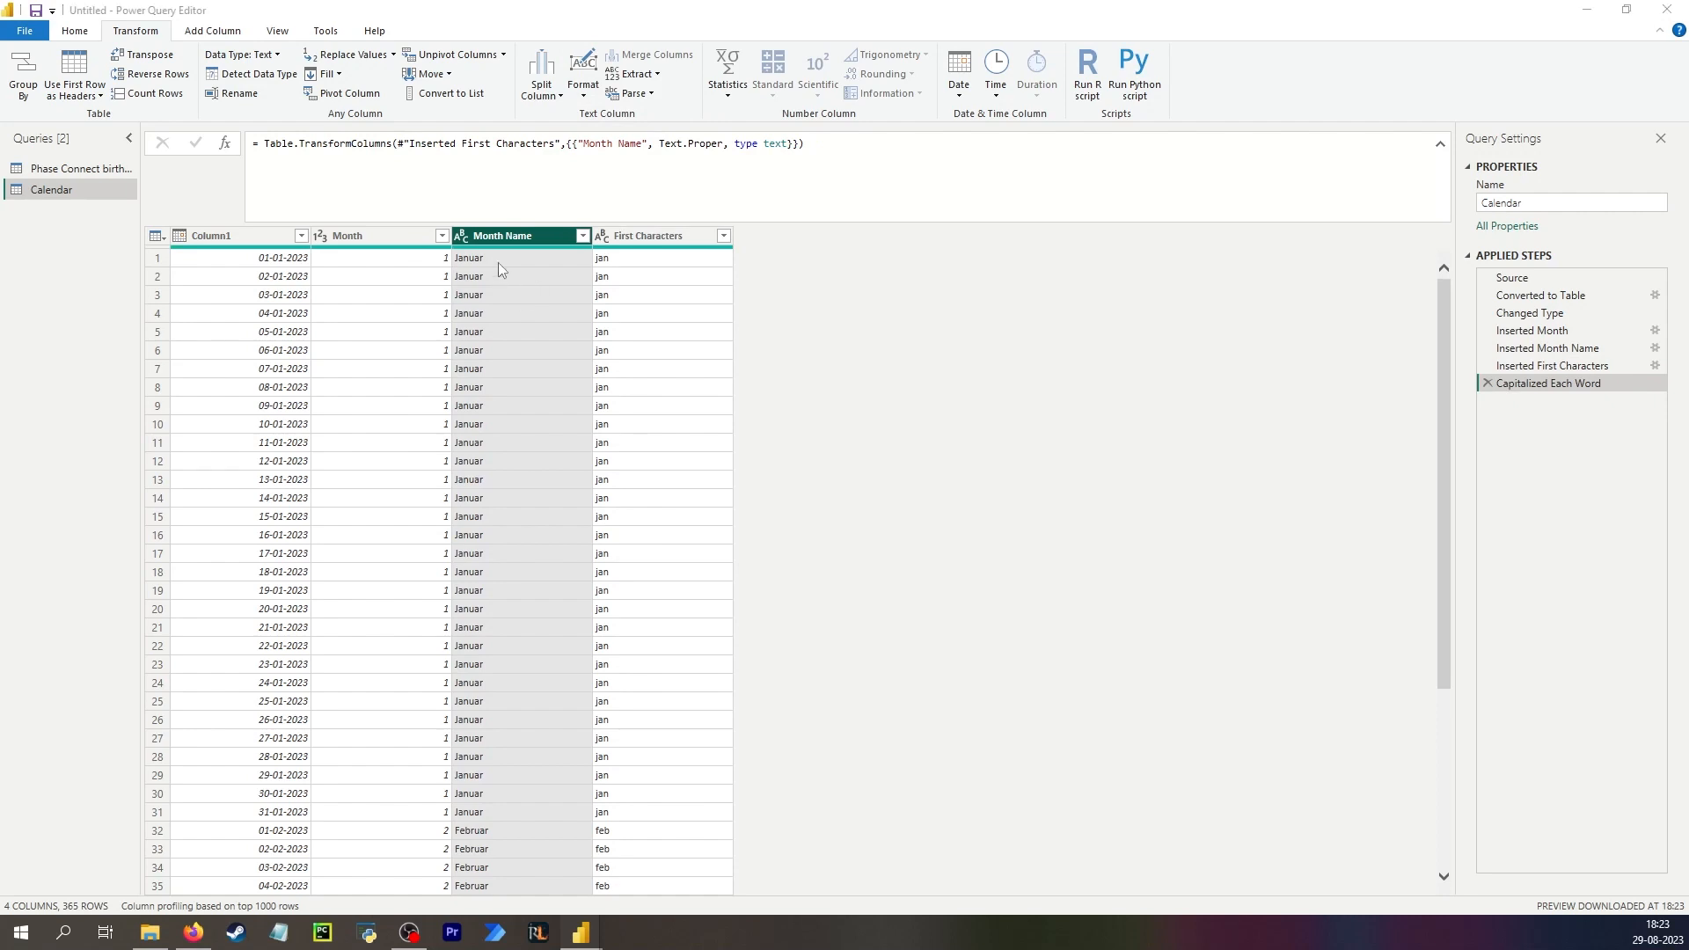
Rename the Month column to "Month (number)" by editing the Inserted Month step's formula.
{"action": "left_click", "coordinate": [1535, 348]}
{"action": "left_click", "coordinate": [1535, 332]}
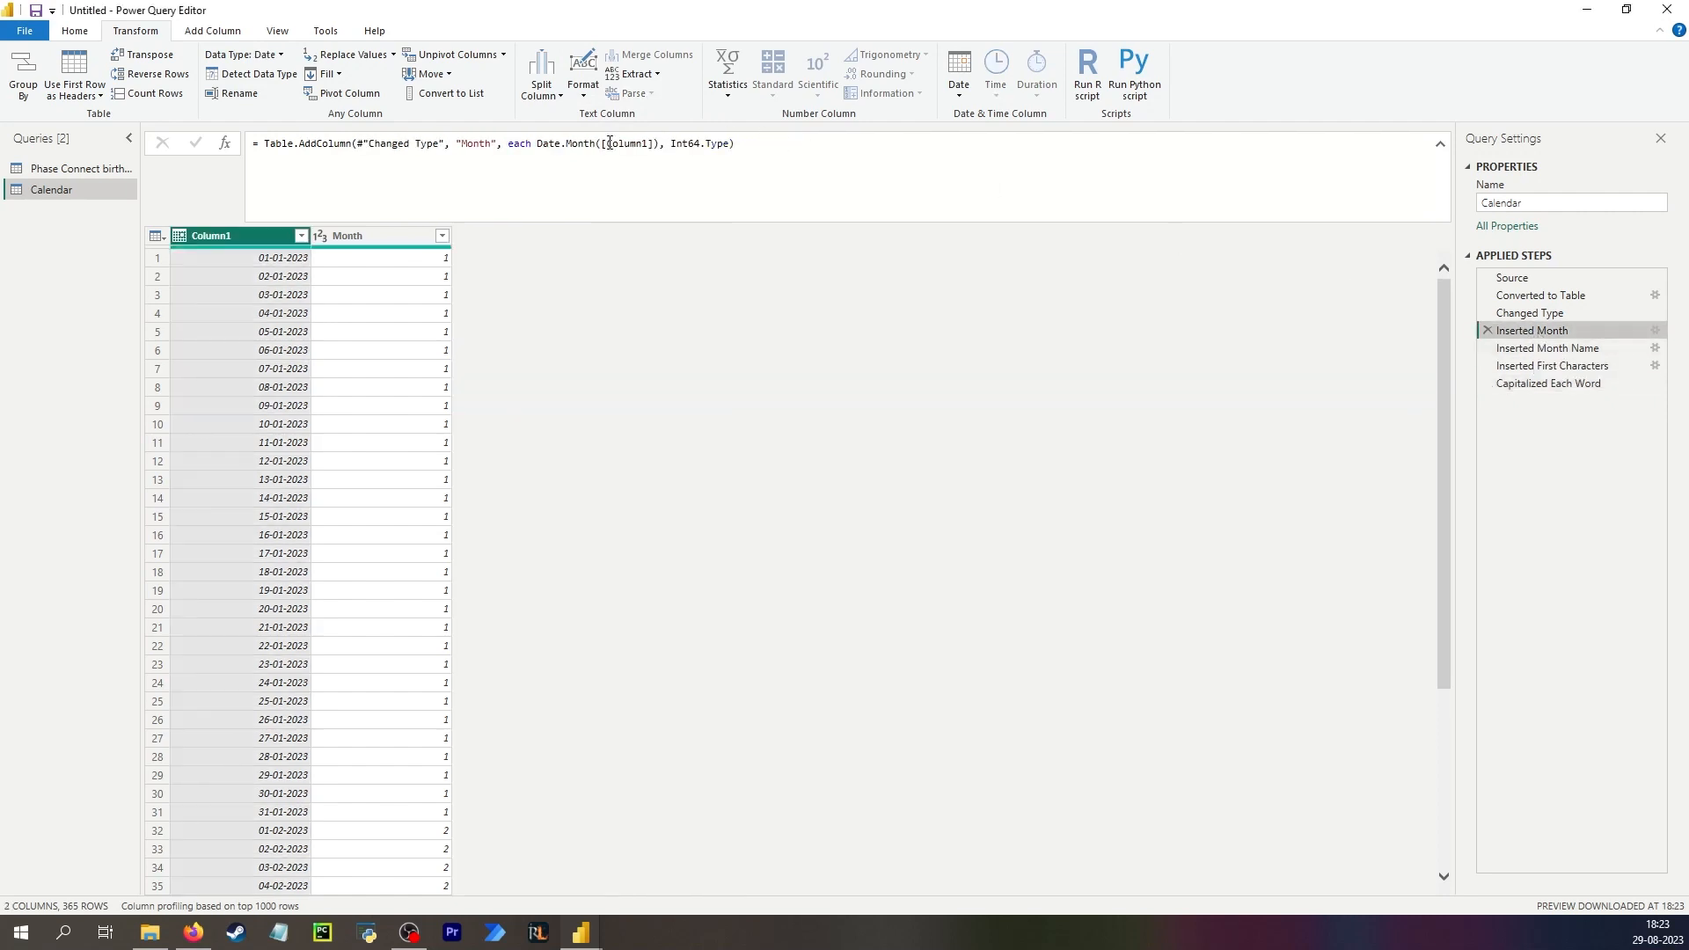
{"action": "left_click", "coordinate": [492, 144]}
{"action": "type", "text": "(numb"}
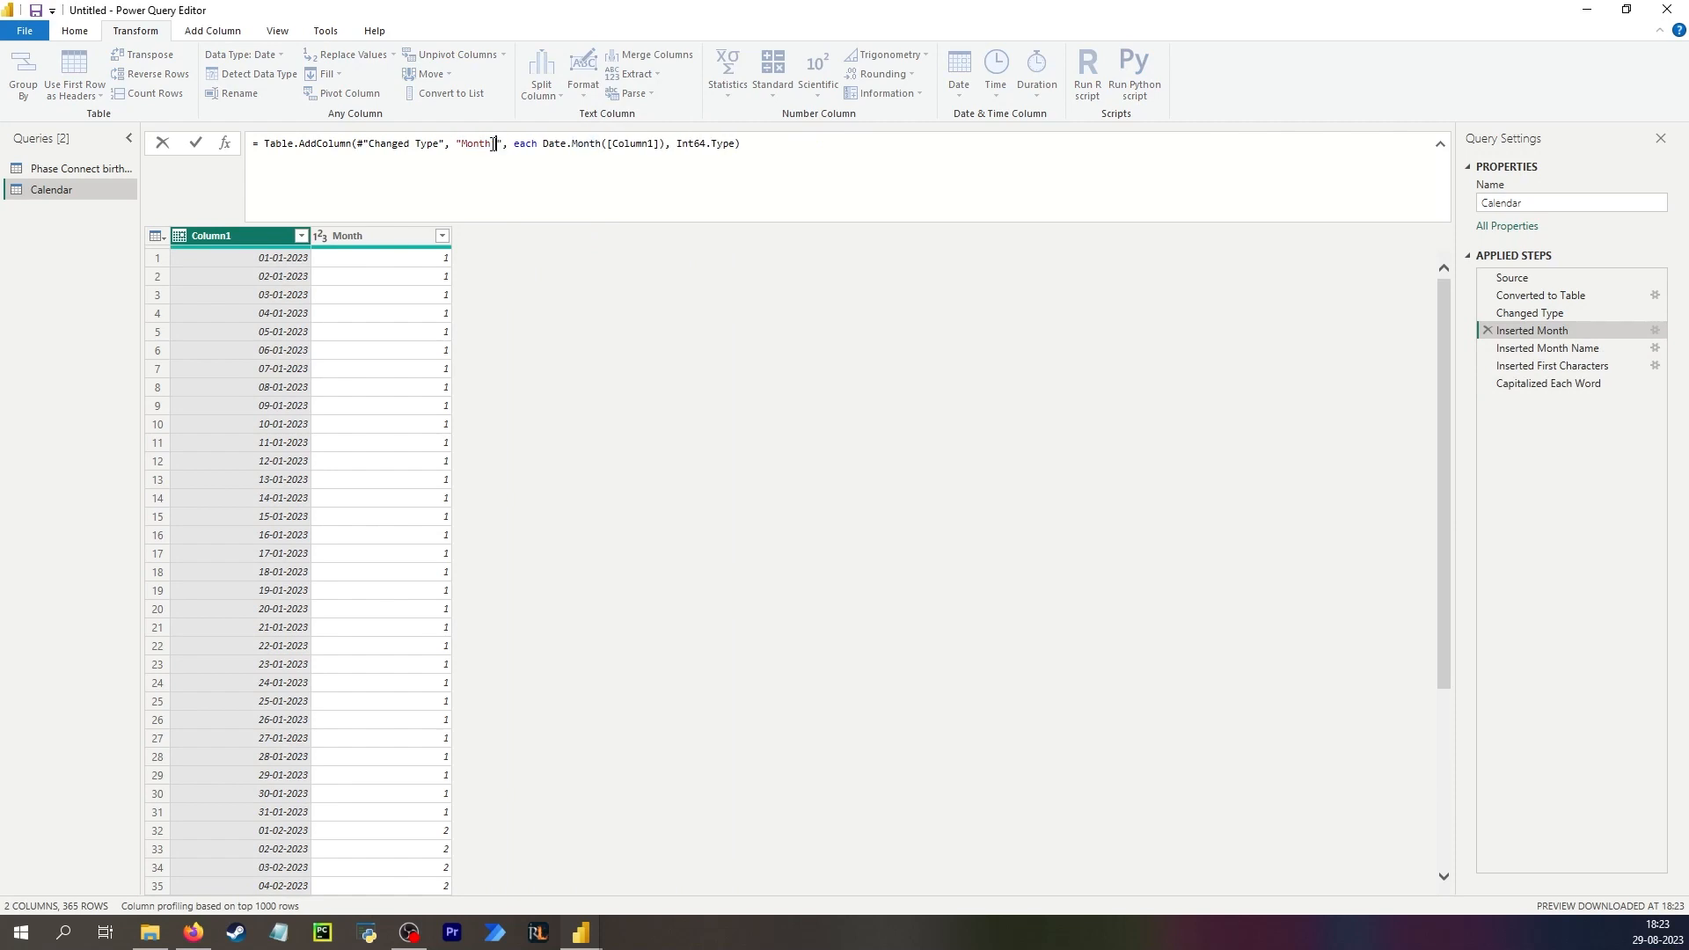
{"action": "type", "text": "er)"}
{"action": "key", "text": "Return"}
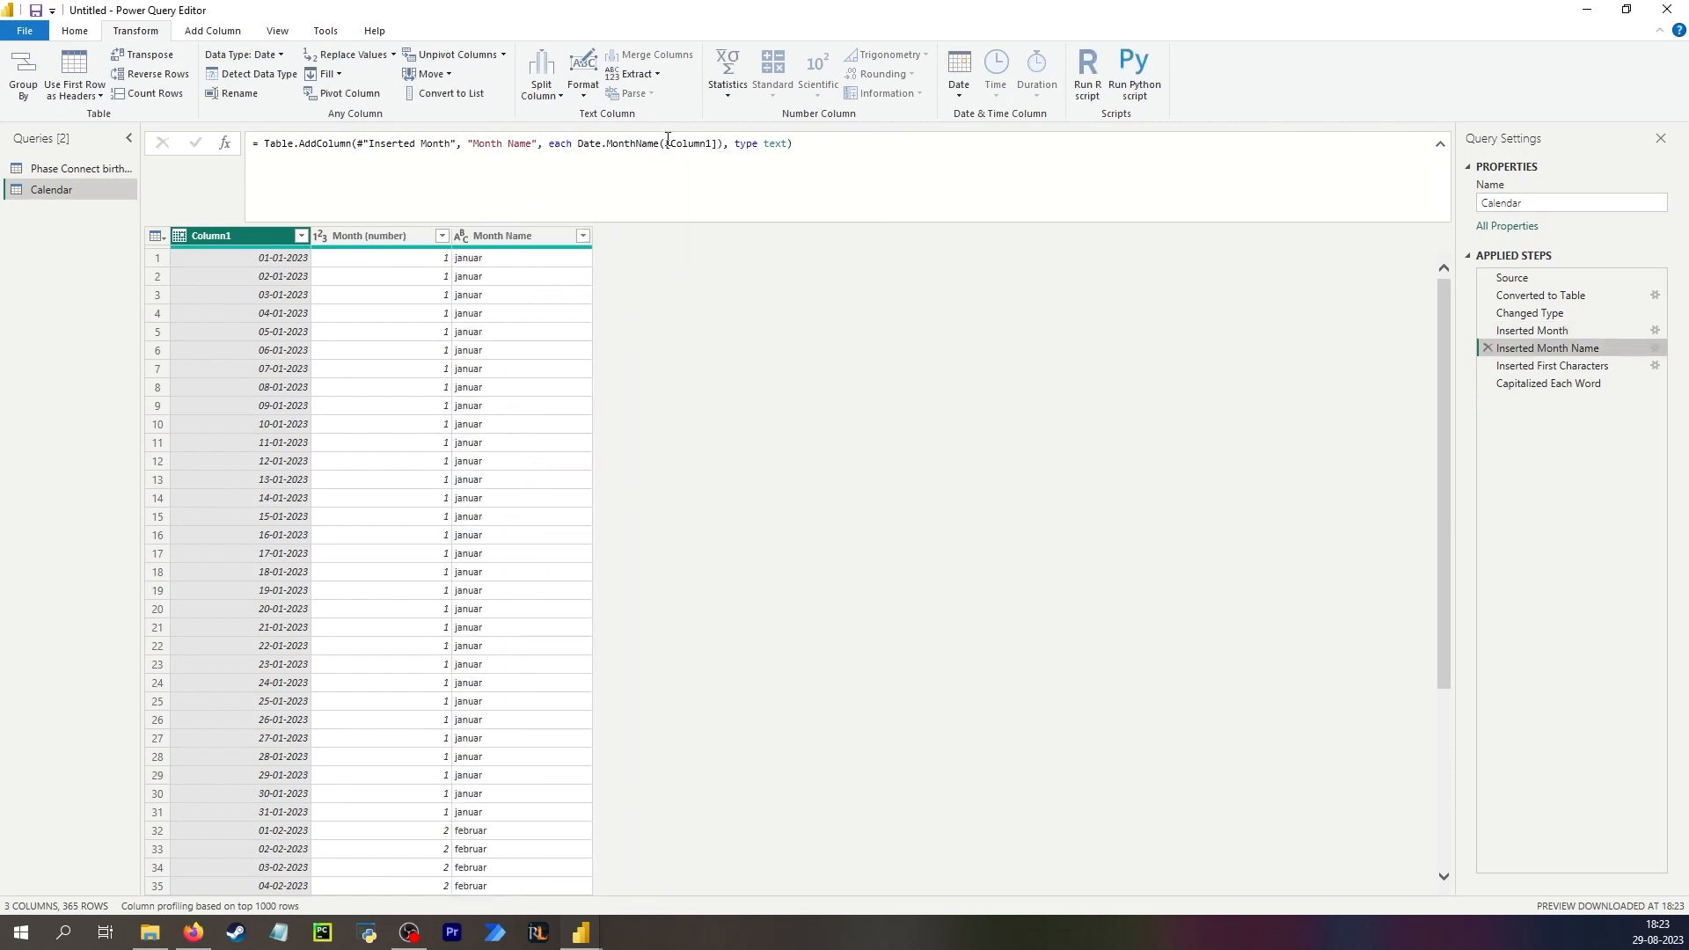
Rename the Month Name column to "Month name" in the Inserted Month Name step's formula.
{"action": "left_click", "coordinate": [508, 143]}
{"action": "key", "text": "Delete"}
{"action": "type", "text": "n"}
{"action": "key", "text": "Return"}
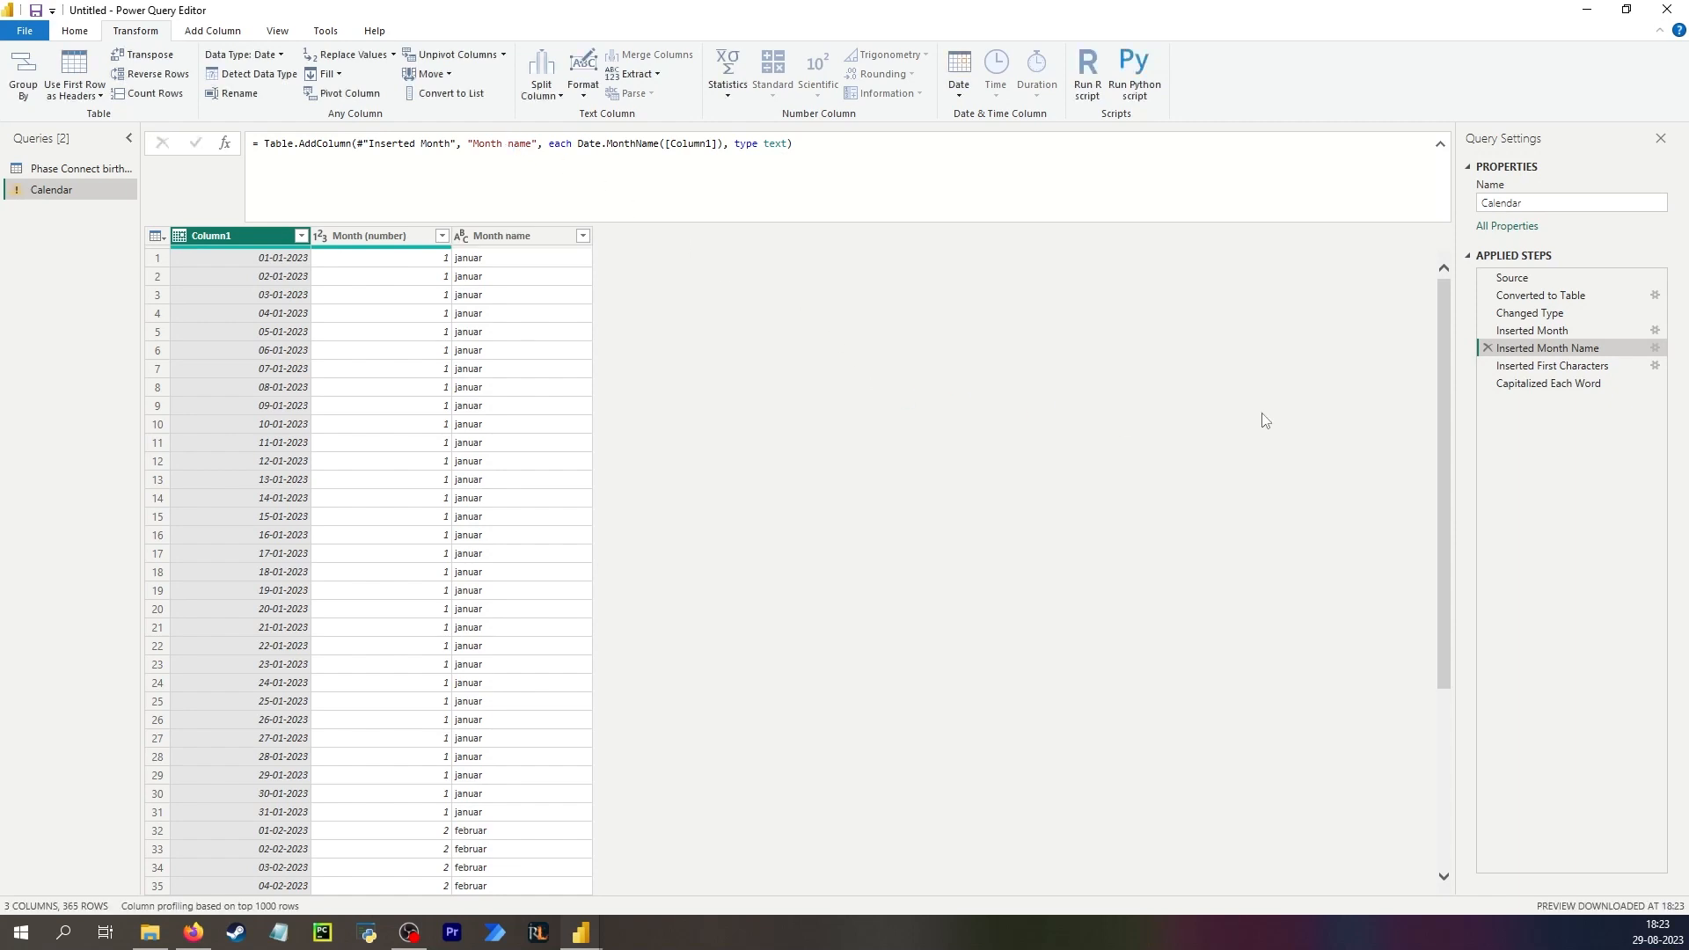
Update the Inserted First Characters step's formula to reference the "Month name" column.
{"action": "left_click", "coordinate": [1526, 368]}
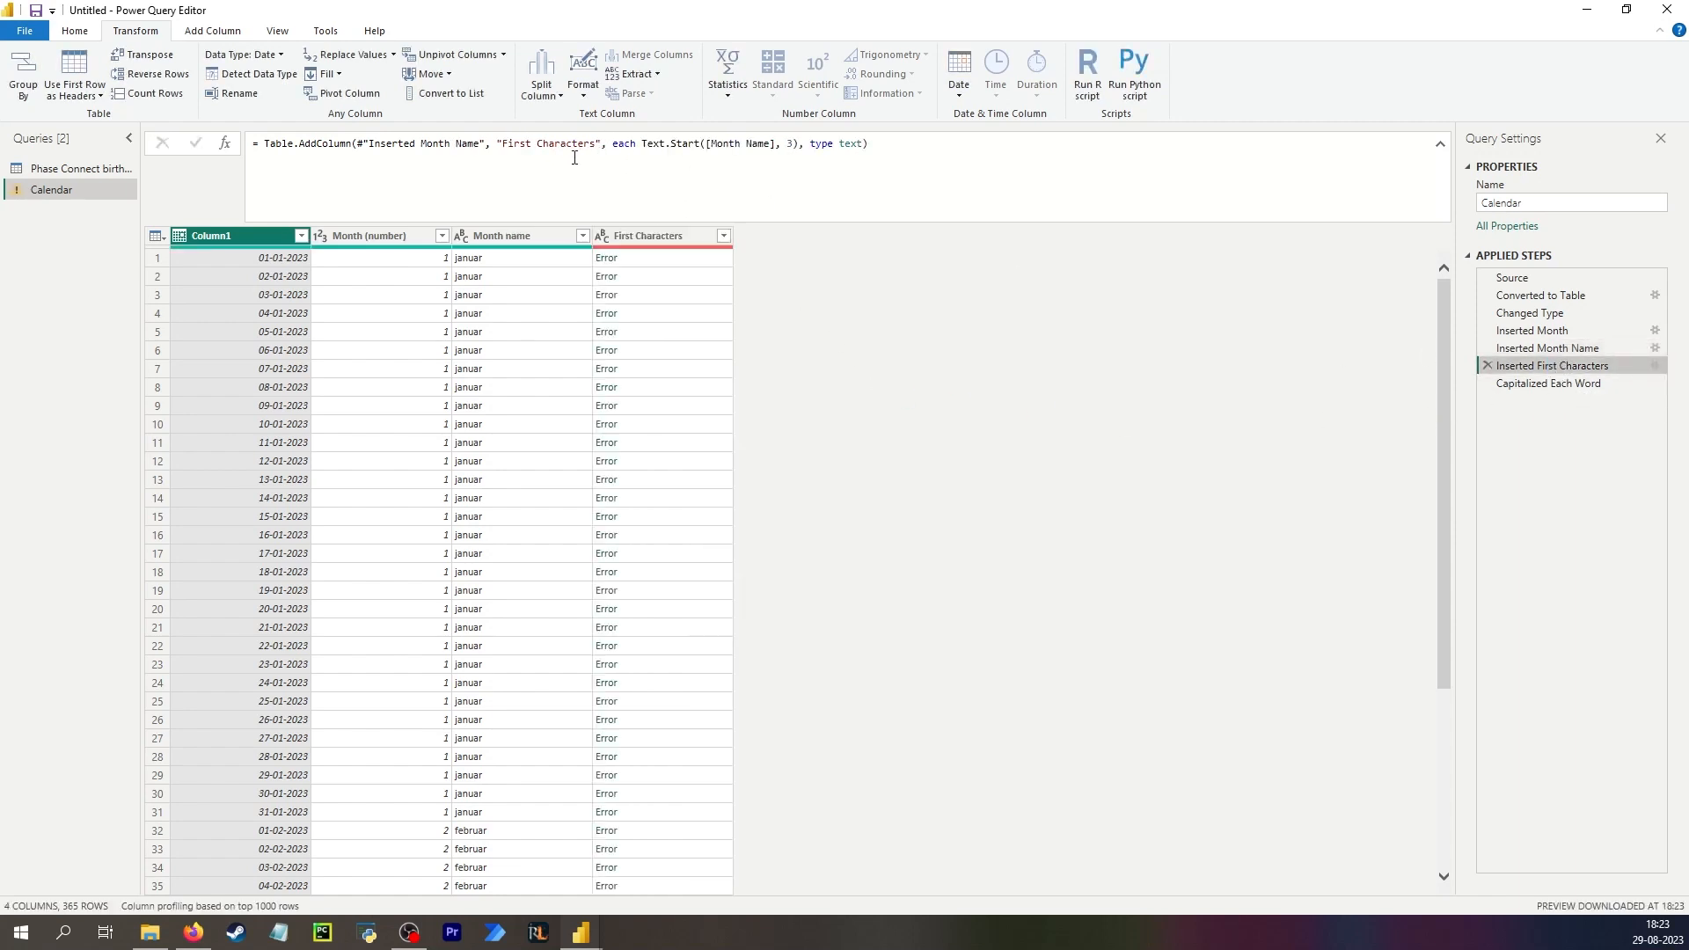
{"action": "left_click", "coordinate": [748, 144]}
{"action": "key", "text": "Delete"}
{"action": "type", "text": "n"}
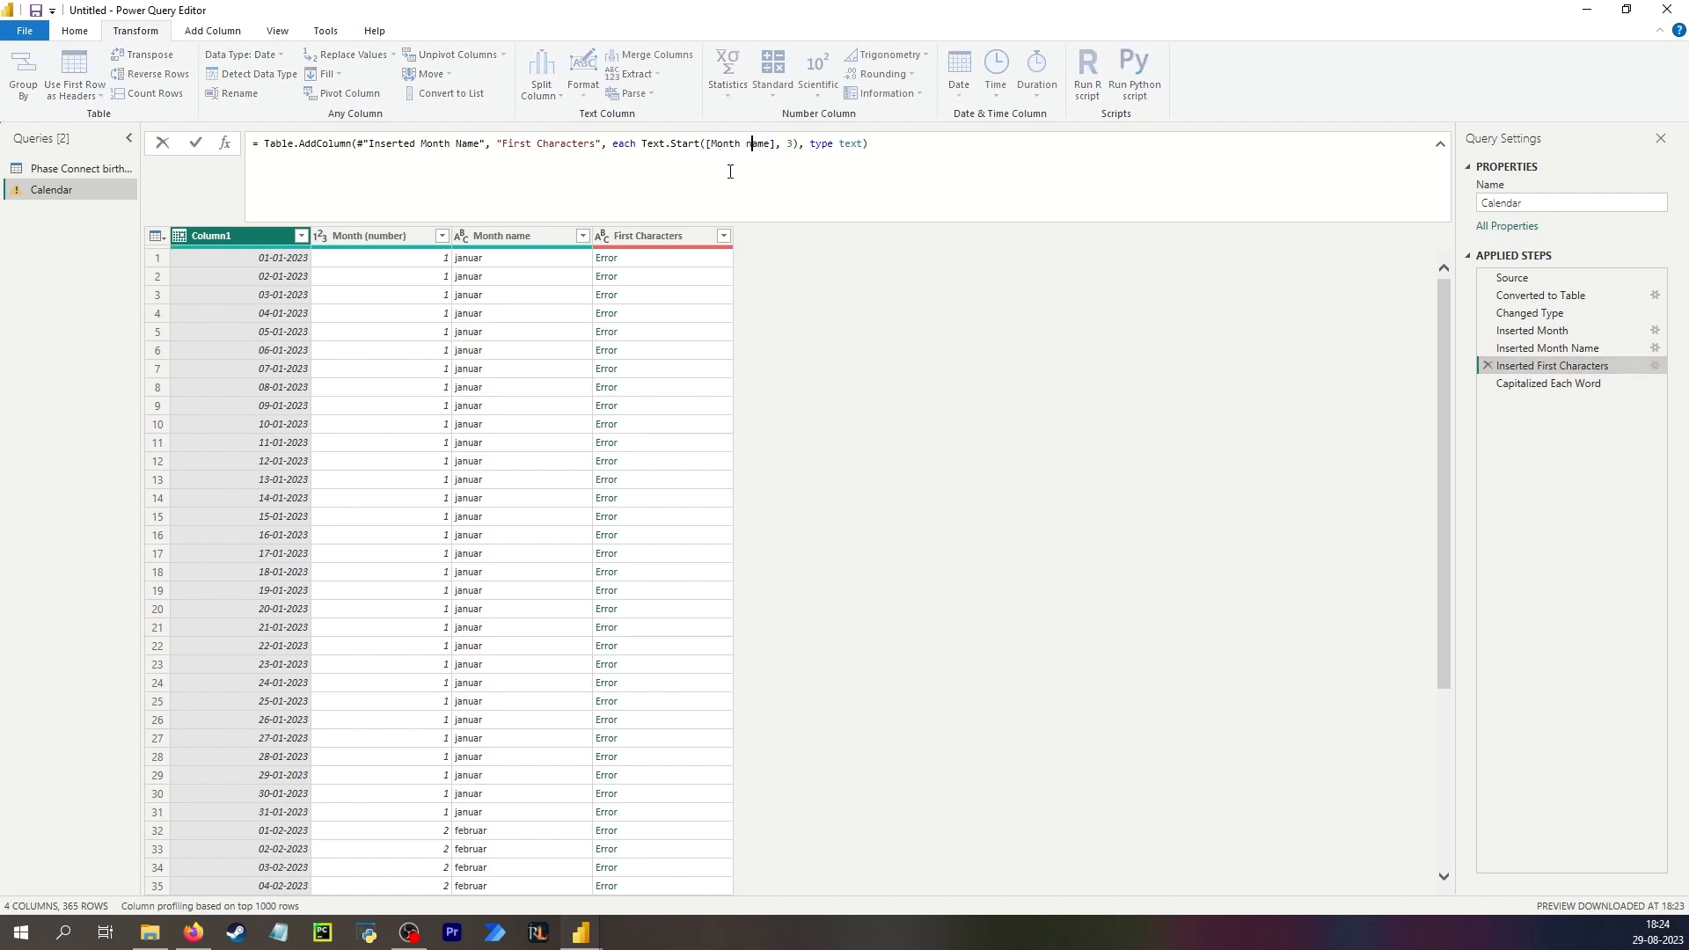
{"action": "key", "text": "Return"}
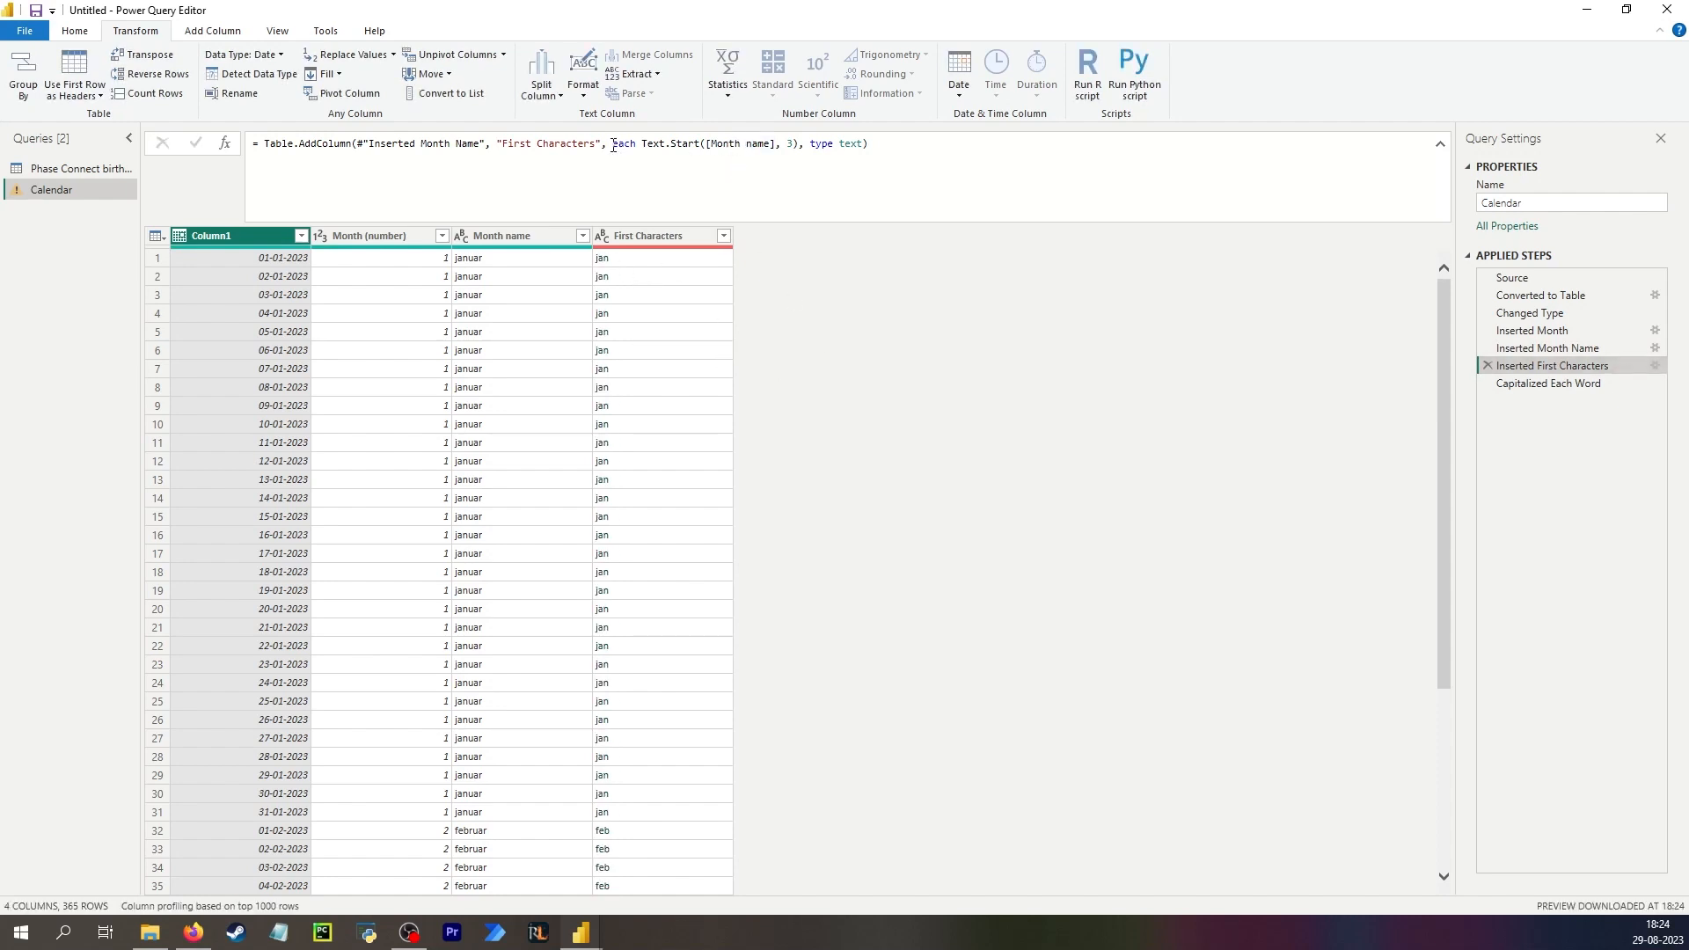
Rename the First Characters column to "Month 3-digit" in that step's formula.
{"action": "left_click_drag", "start_coordinate": [594, 144], "coordinate": [502, 143]}
{"action": "type", "text": "Mon"}
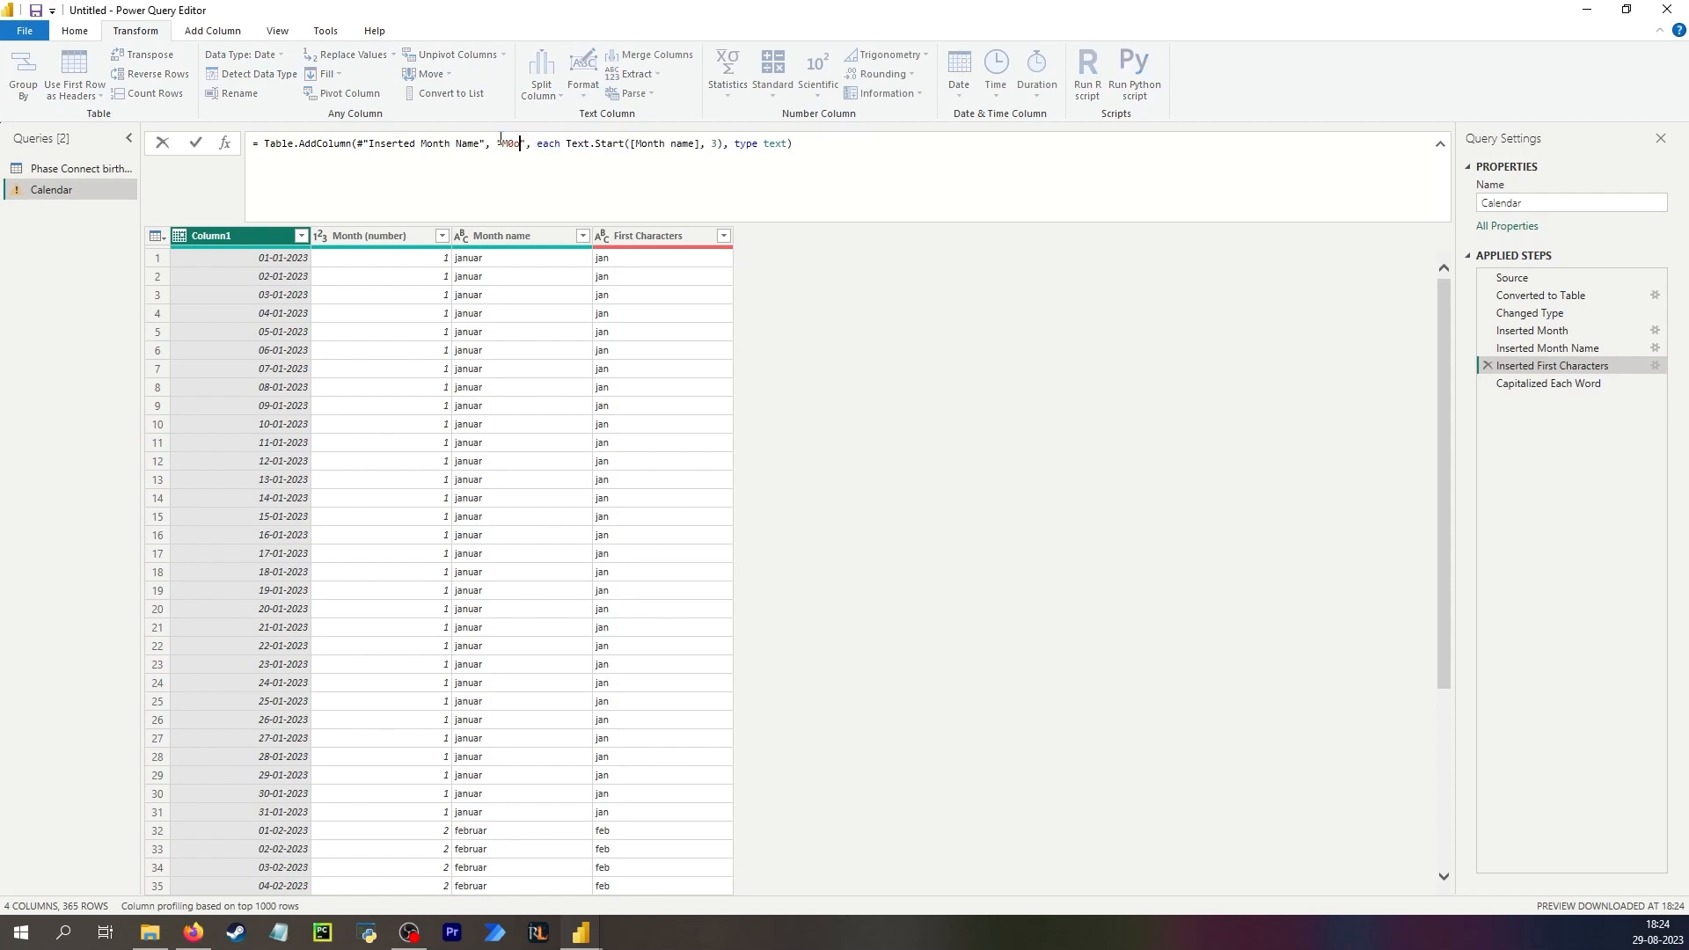
{"action": "key", "text": "Return"}
Update the Capitalized Each Word step's formula to reference the "Month name" column.
{"action": "left_click", "coordinate": [1548, 383]}
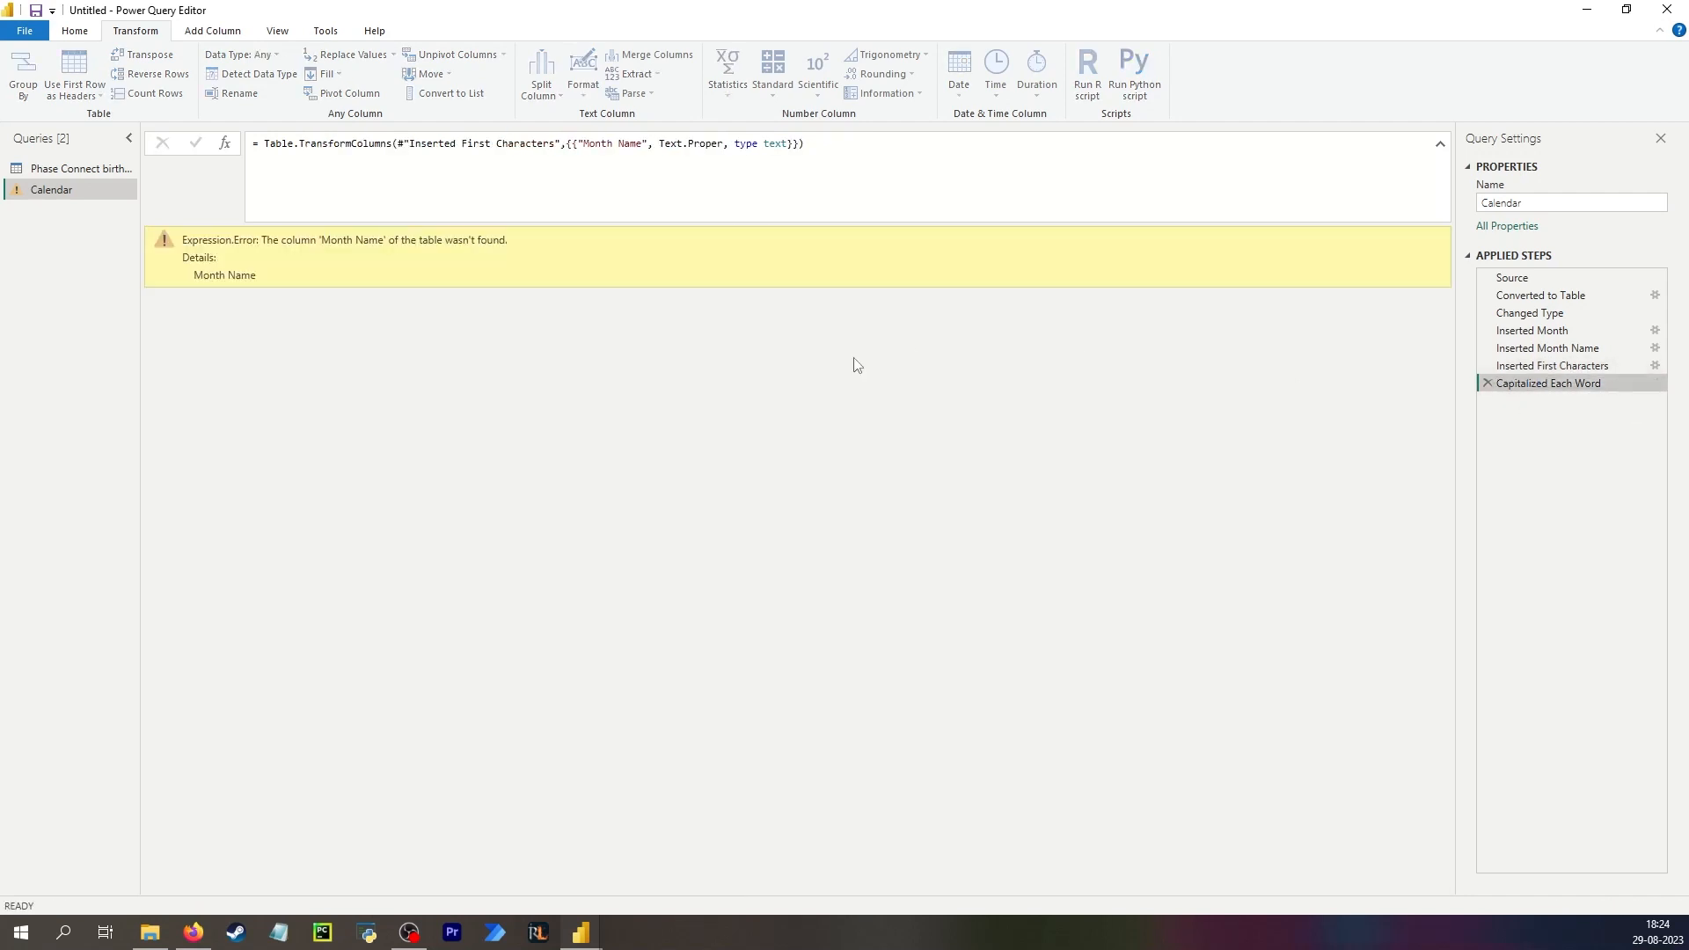
{"action": "left_click_drag", "start_coordinate": [629, 143], "coordinate": [619, 144]}
{"action": "type", "text": "na"}
{"action": "key", "text": "Return"}
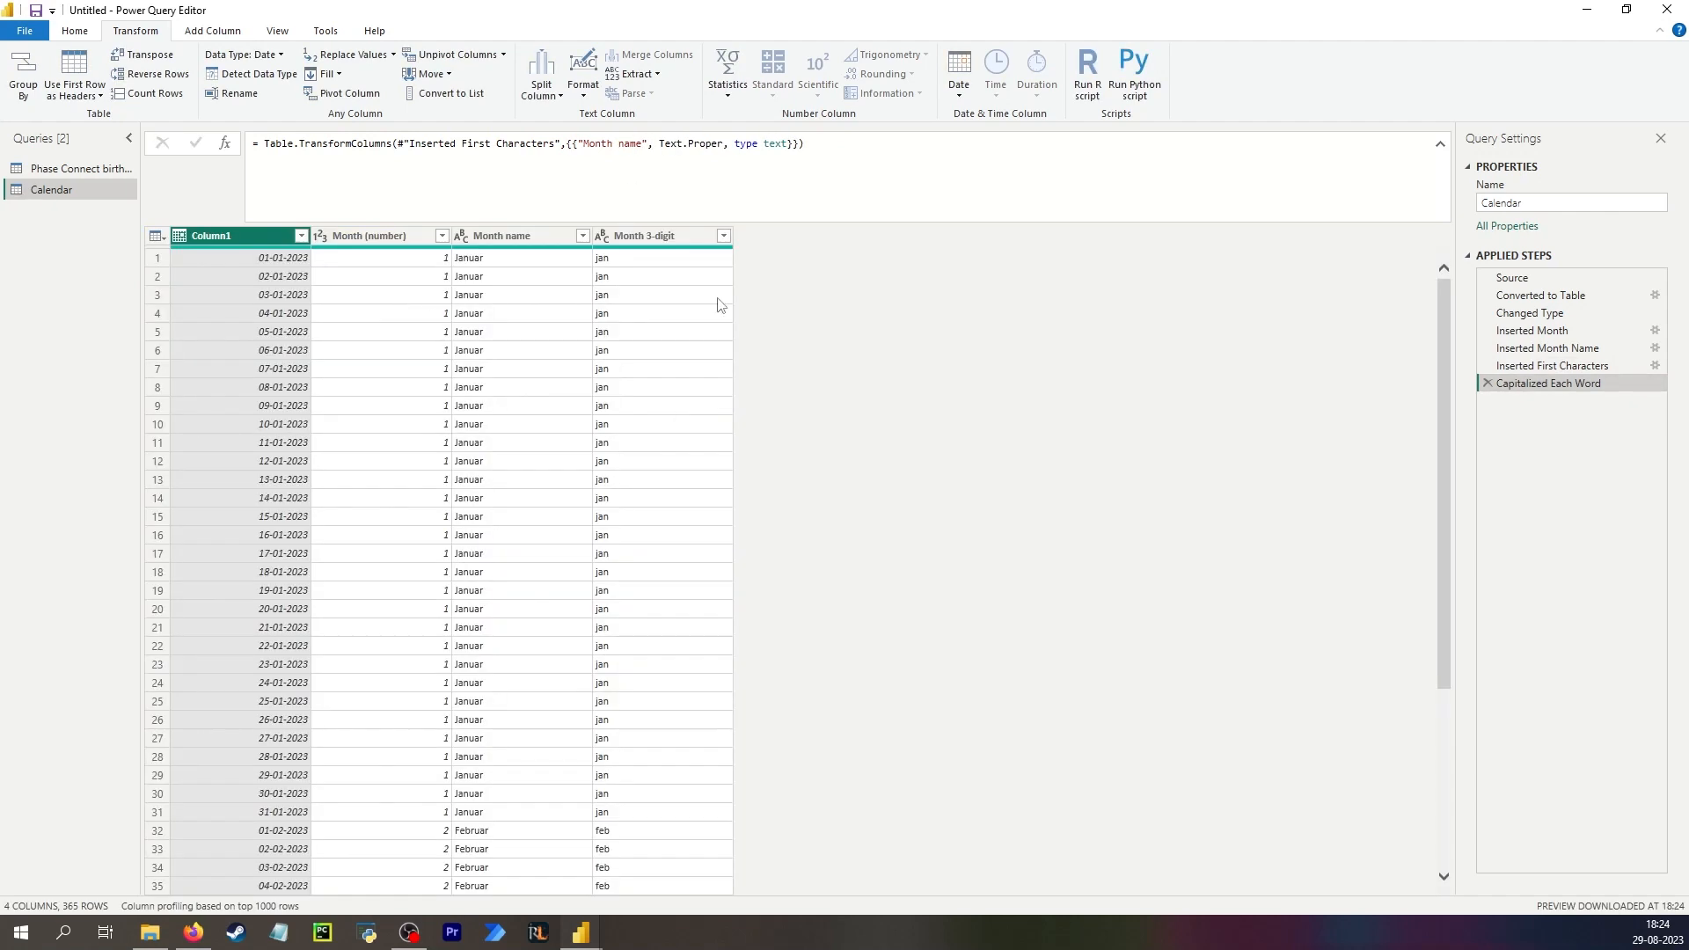
{"action": "left_click", "coordinate": [631, 145]}
{"action": "key", "text": "BackSpace"}
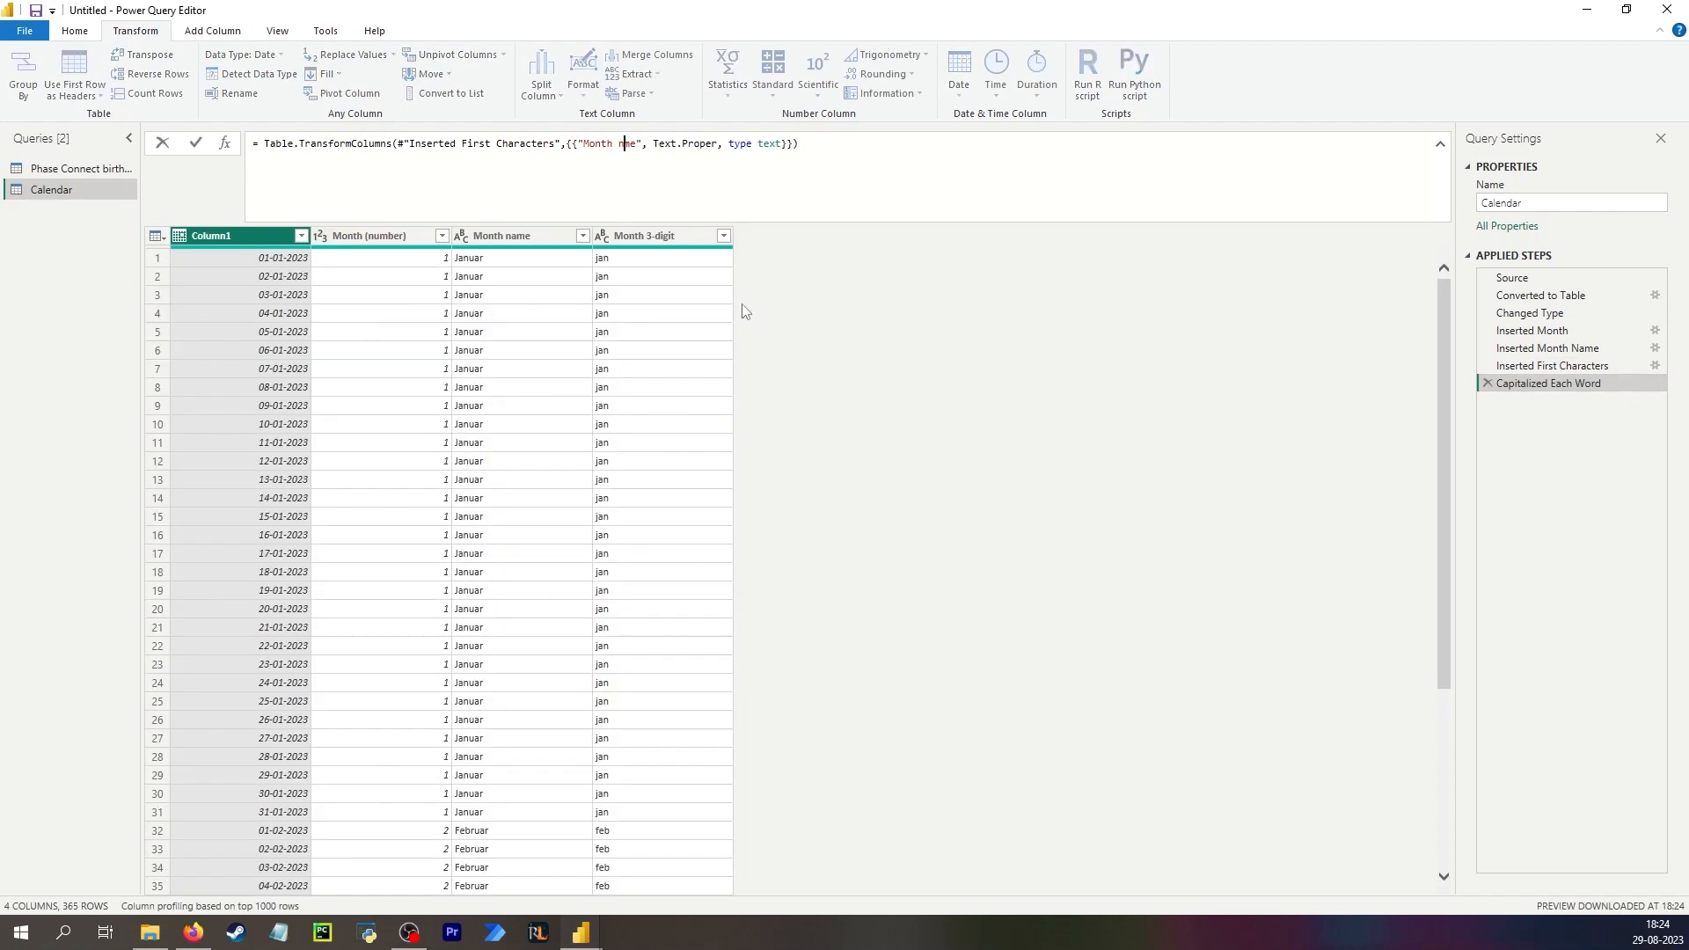
{"action": "key", "text": "Return"}
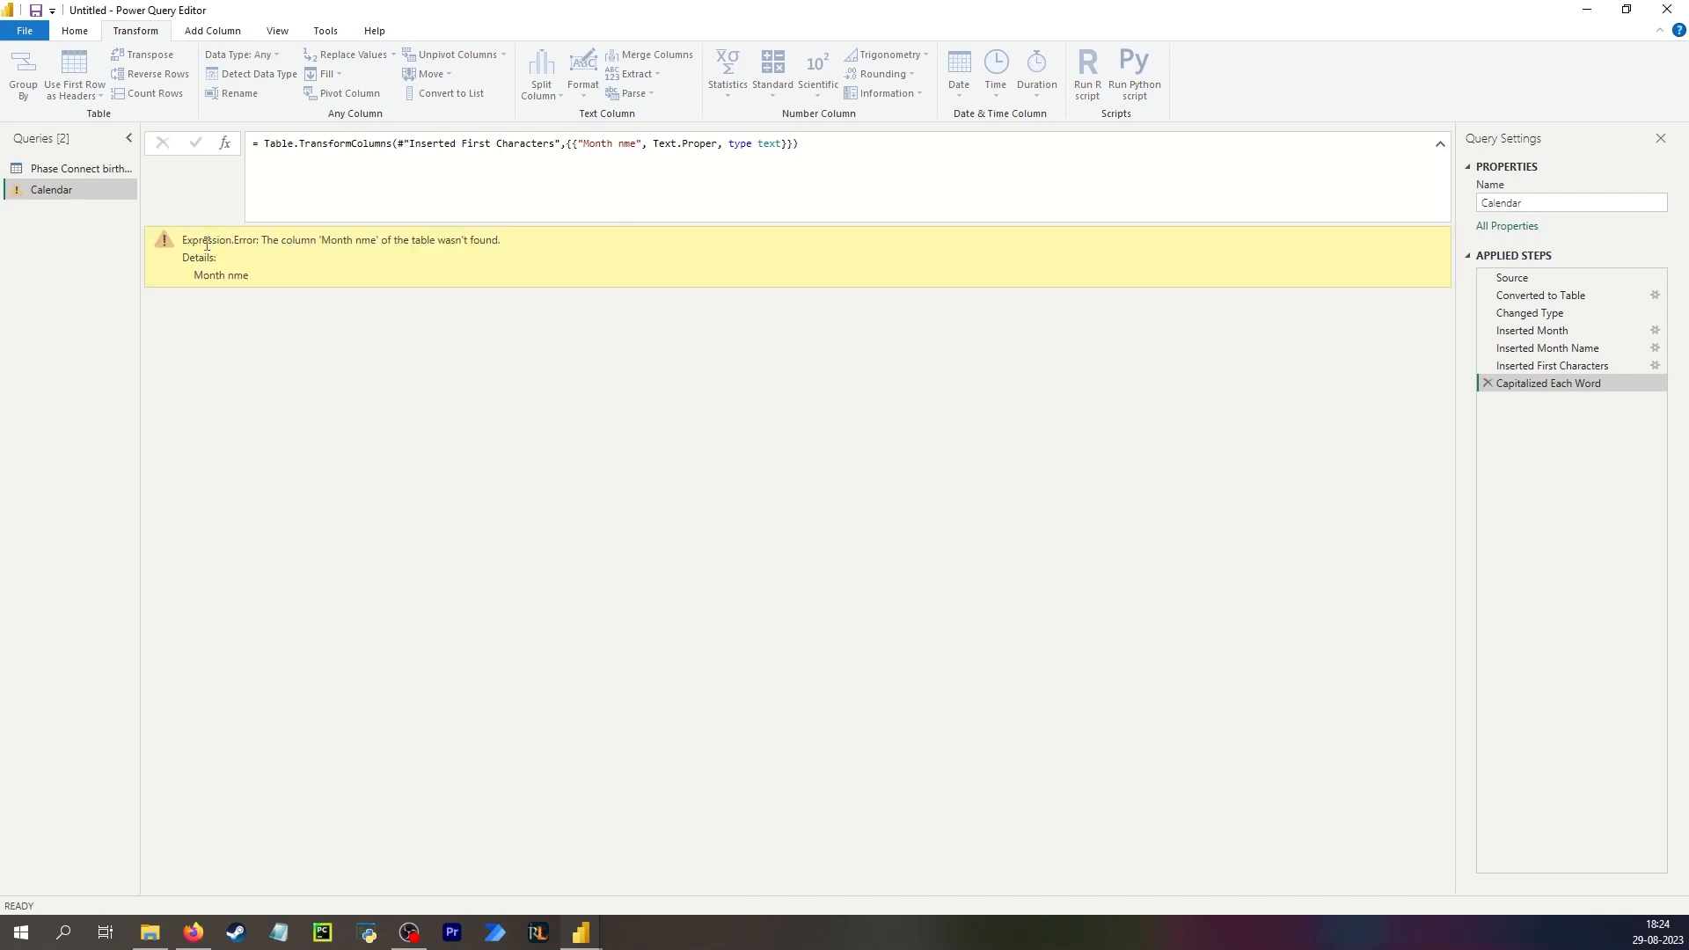
{"action": "left_click_drag", "start_coordinate": [207, 245], "coordinate": [538, 252]}
{"action": "left_click_drag", "start_coordinate": [322, 239], "coordinate": [380, 234]}
{"action": "left_click", "coordinate": [1603, 368]}
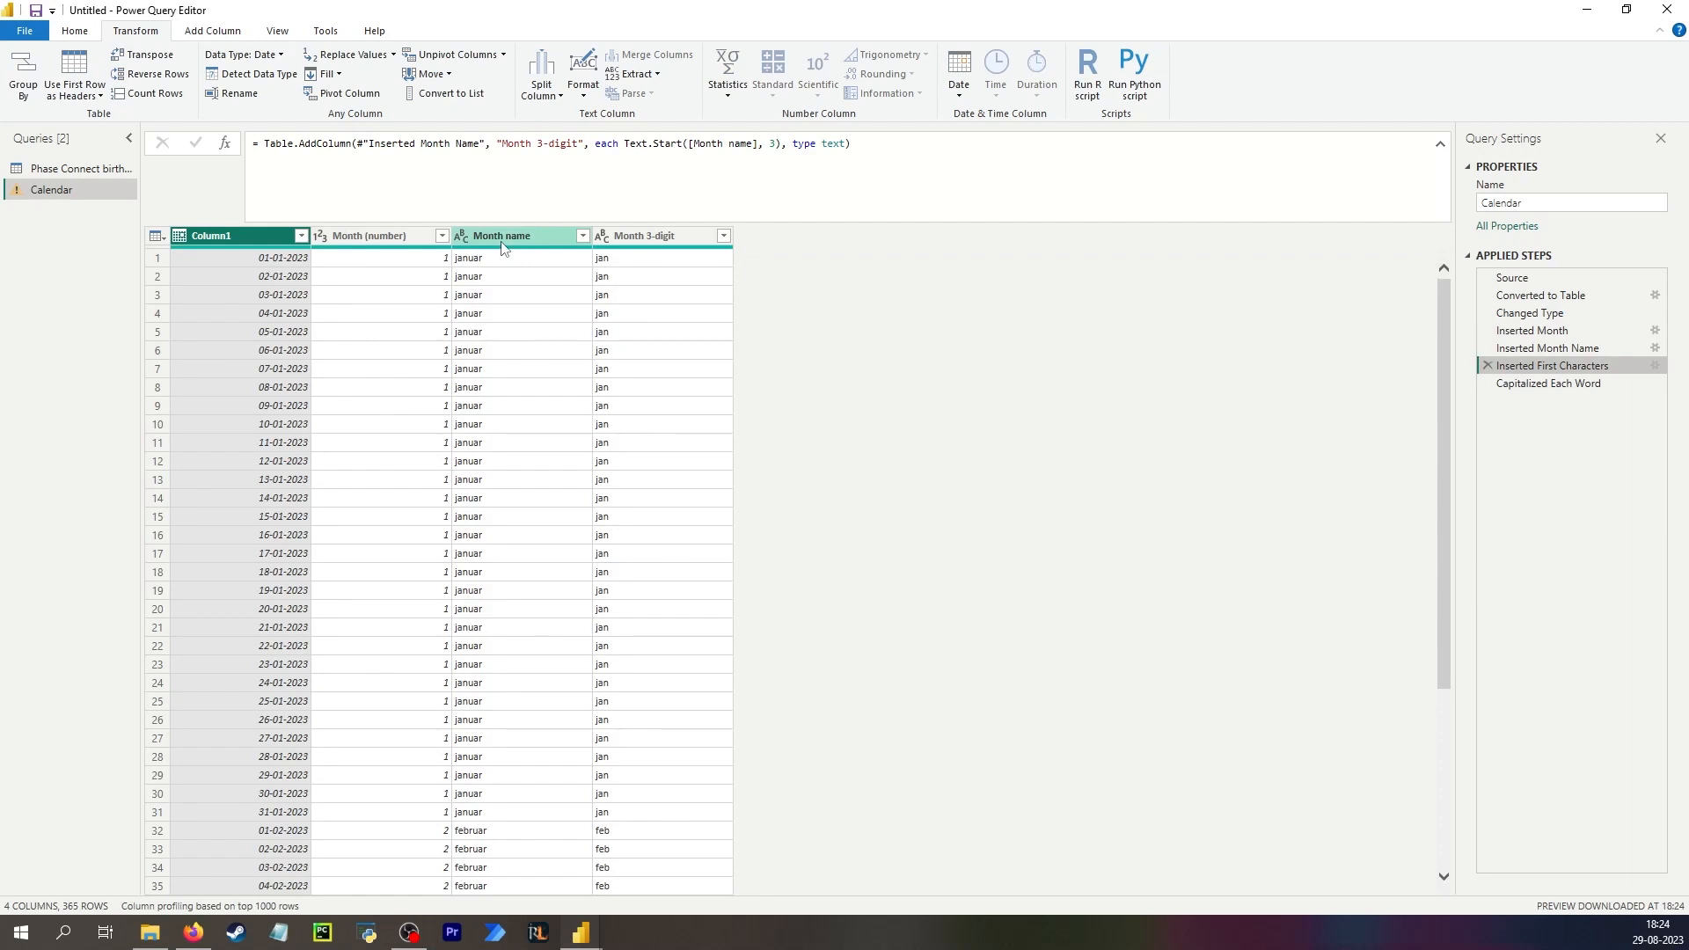
{"action": "left_click", "coordinate": [1542, 384]}
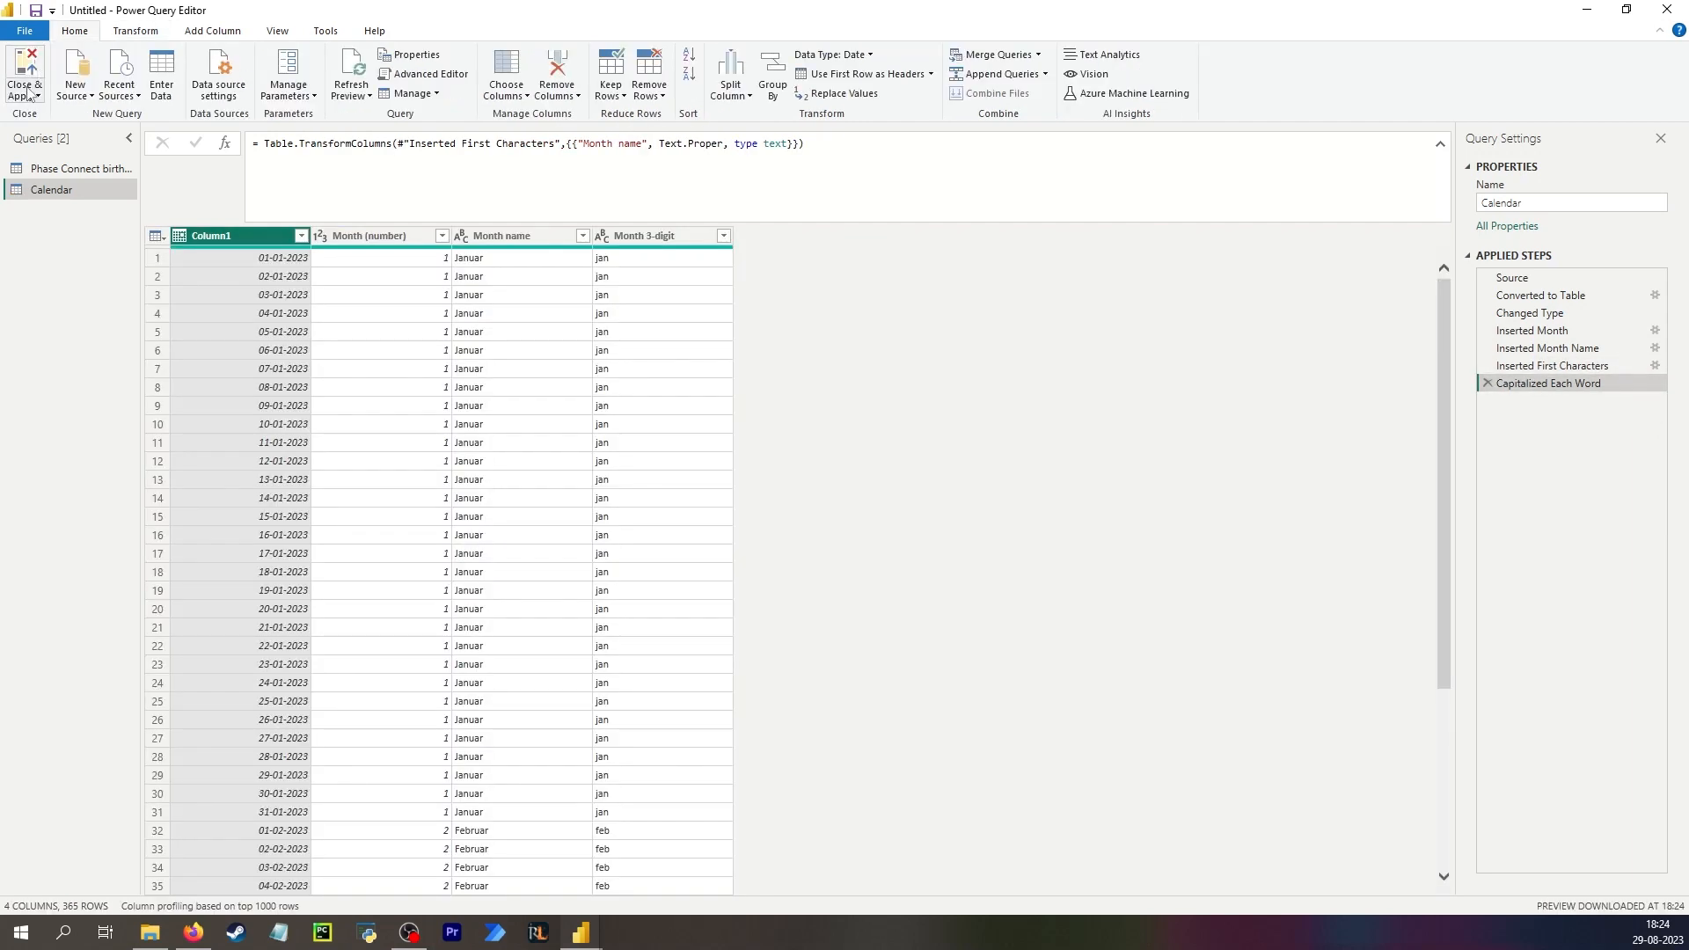
Close and apply the queries, and expand both tables in the data pane.
{"action": "left_click", "coordinate": [26, 92]}
{"action": "left_click", "coordinate": [57, 114]}
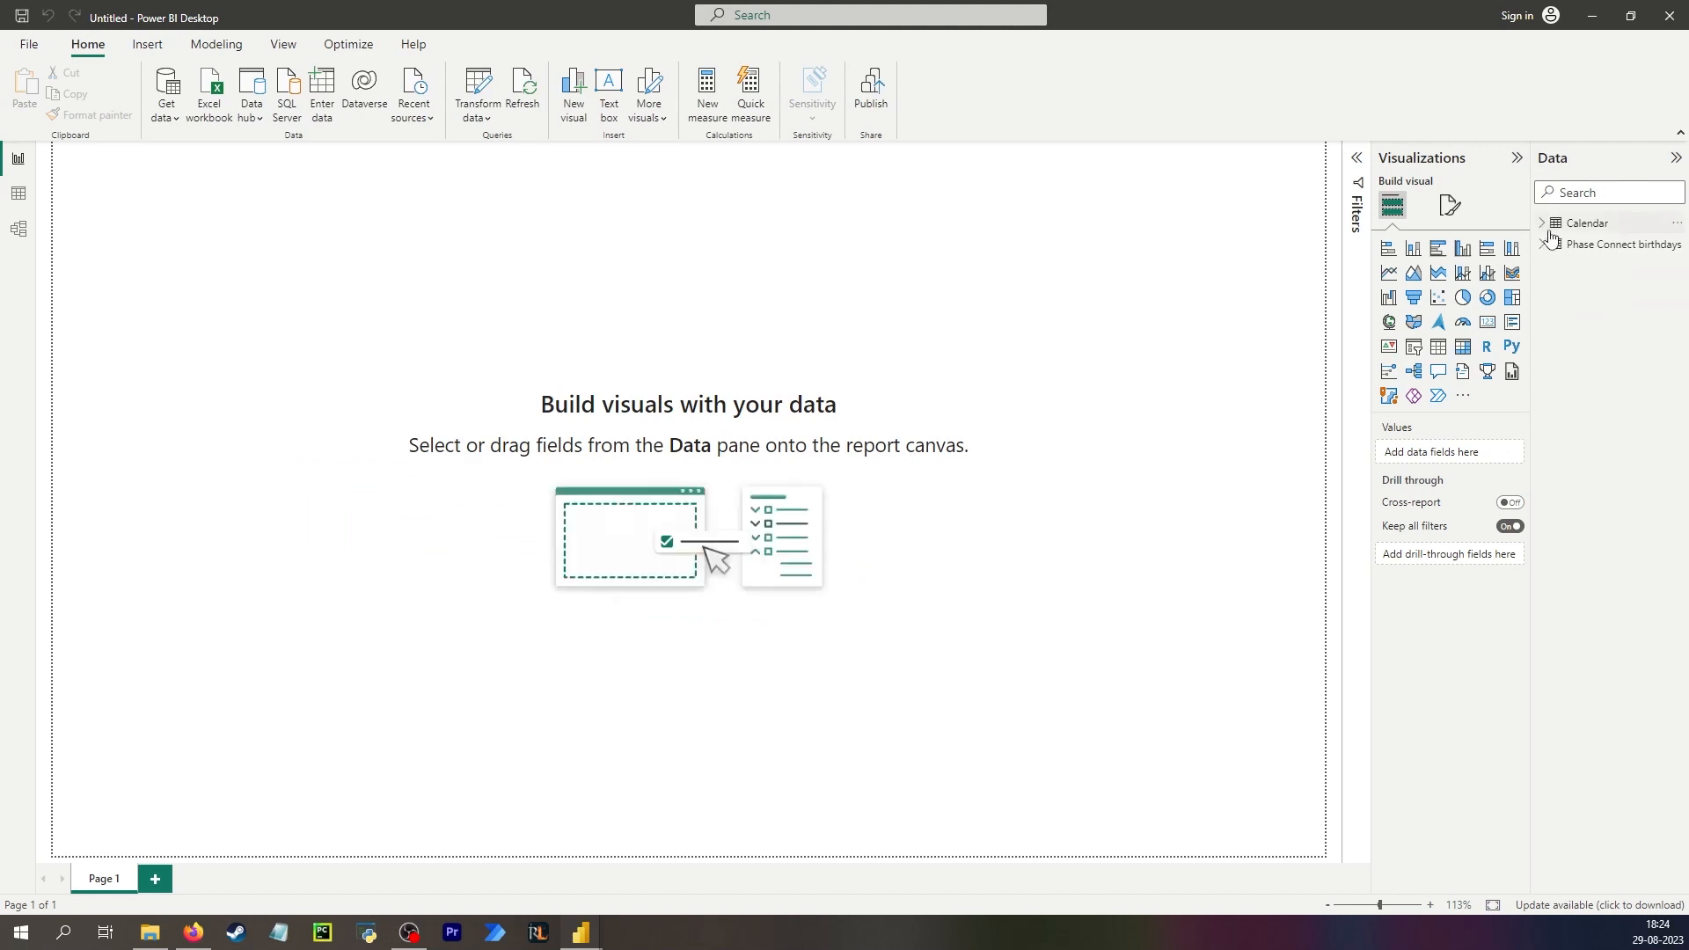
{"action": "left_click", "coordinate": [1542, 243]}
{"action": "left_click", "coordinate": [1542, 225]}
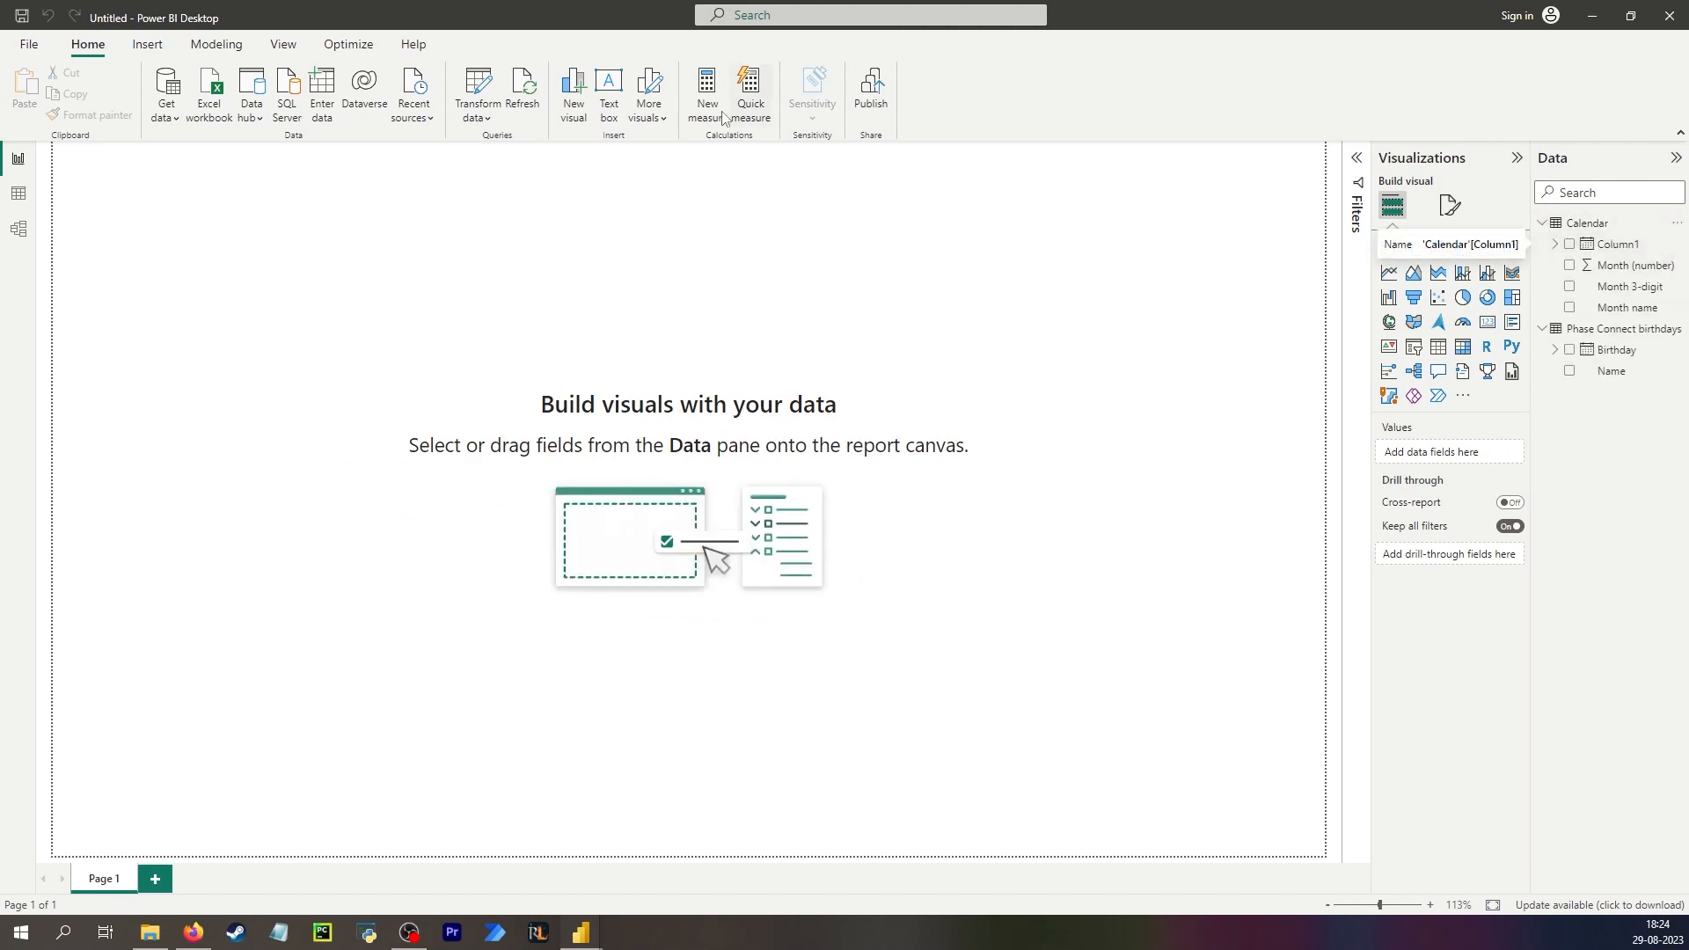
Reopen the query editor on the Calendar query and close and apply the changes again.
{"action": "left_click", "coordinate": [476, 109]}
{"action": "left_click", "coordinate": [519, 146]}
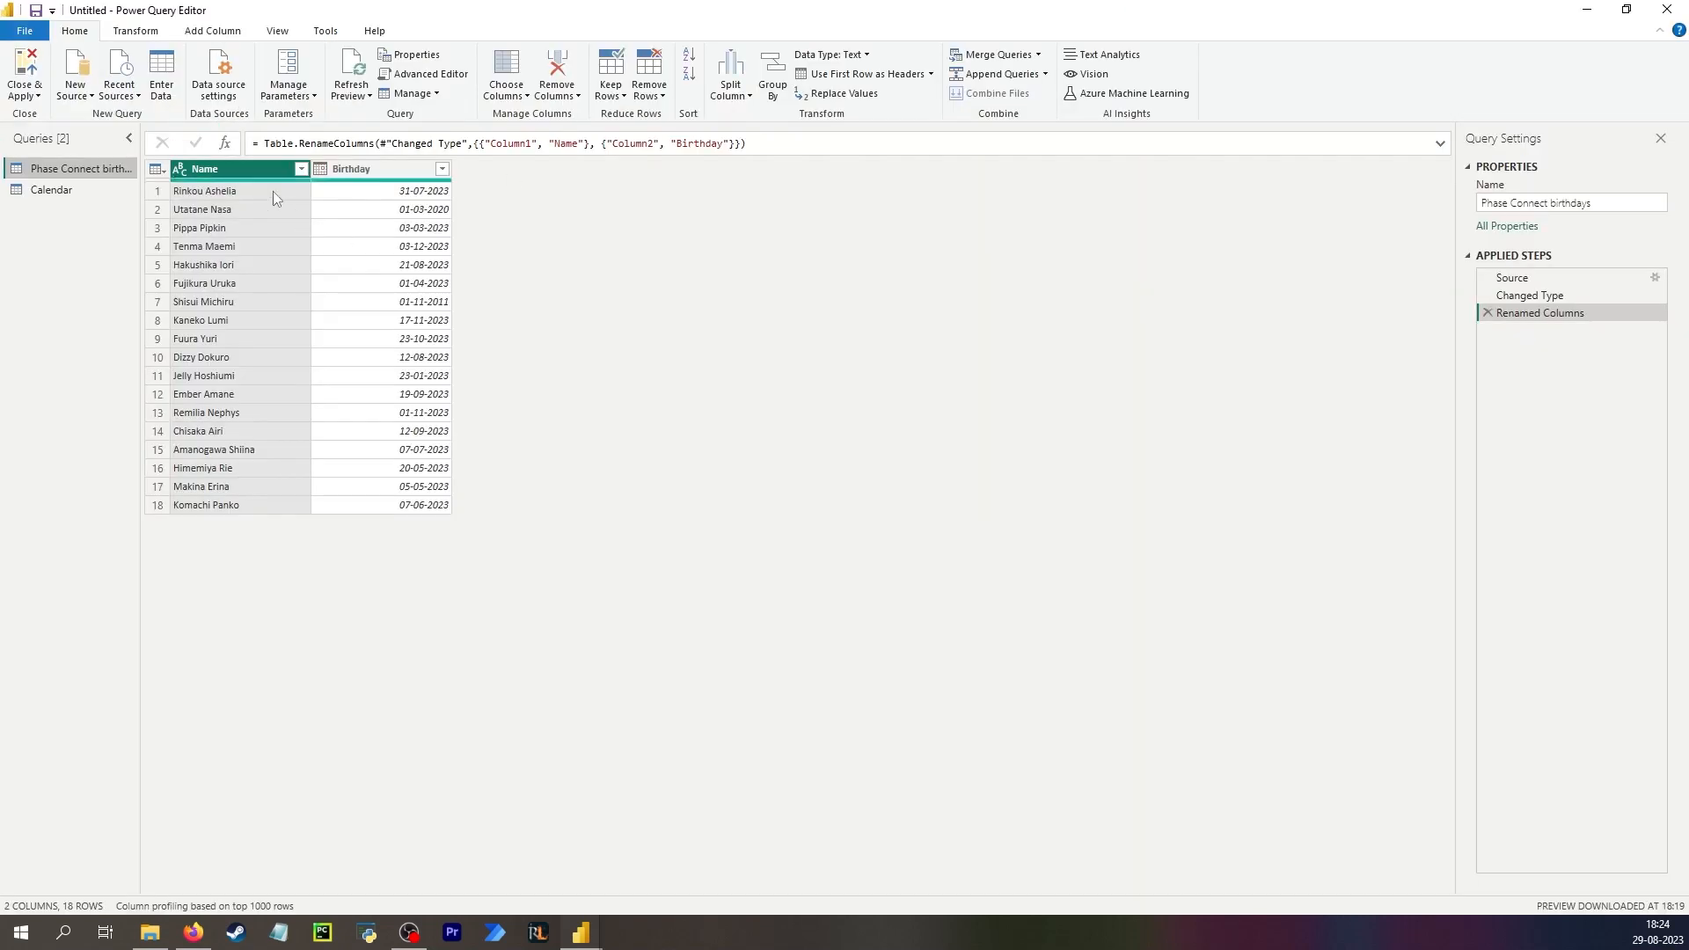
{"action": "left_click", "coordinate": [58, 190]}
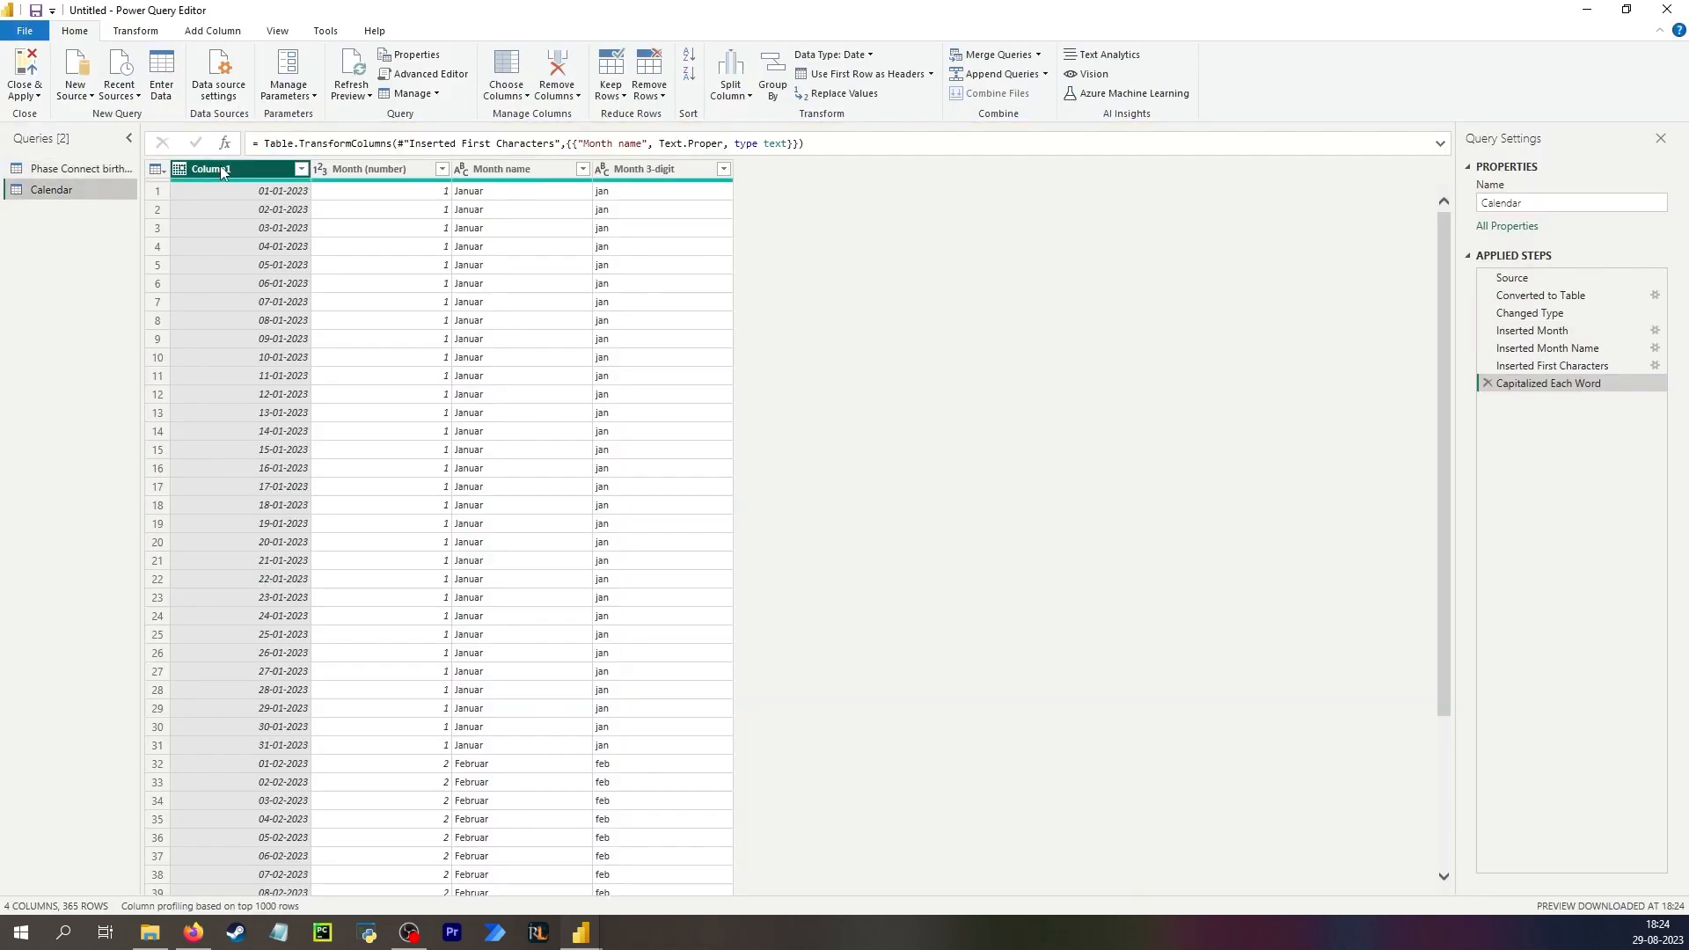
{"action": "left_click", "coordinate": [25, 72]}
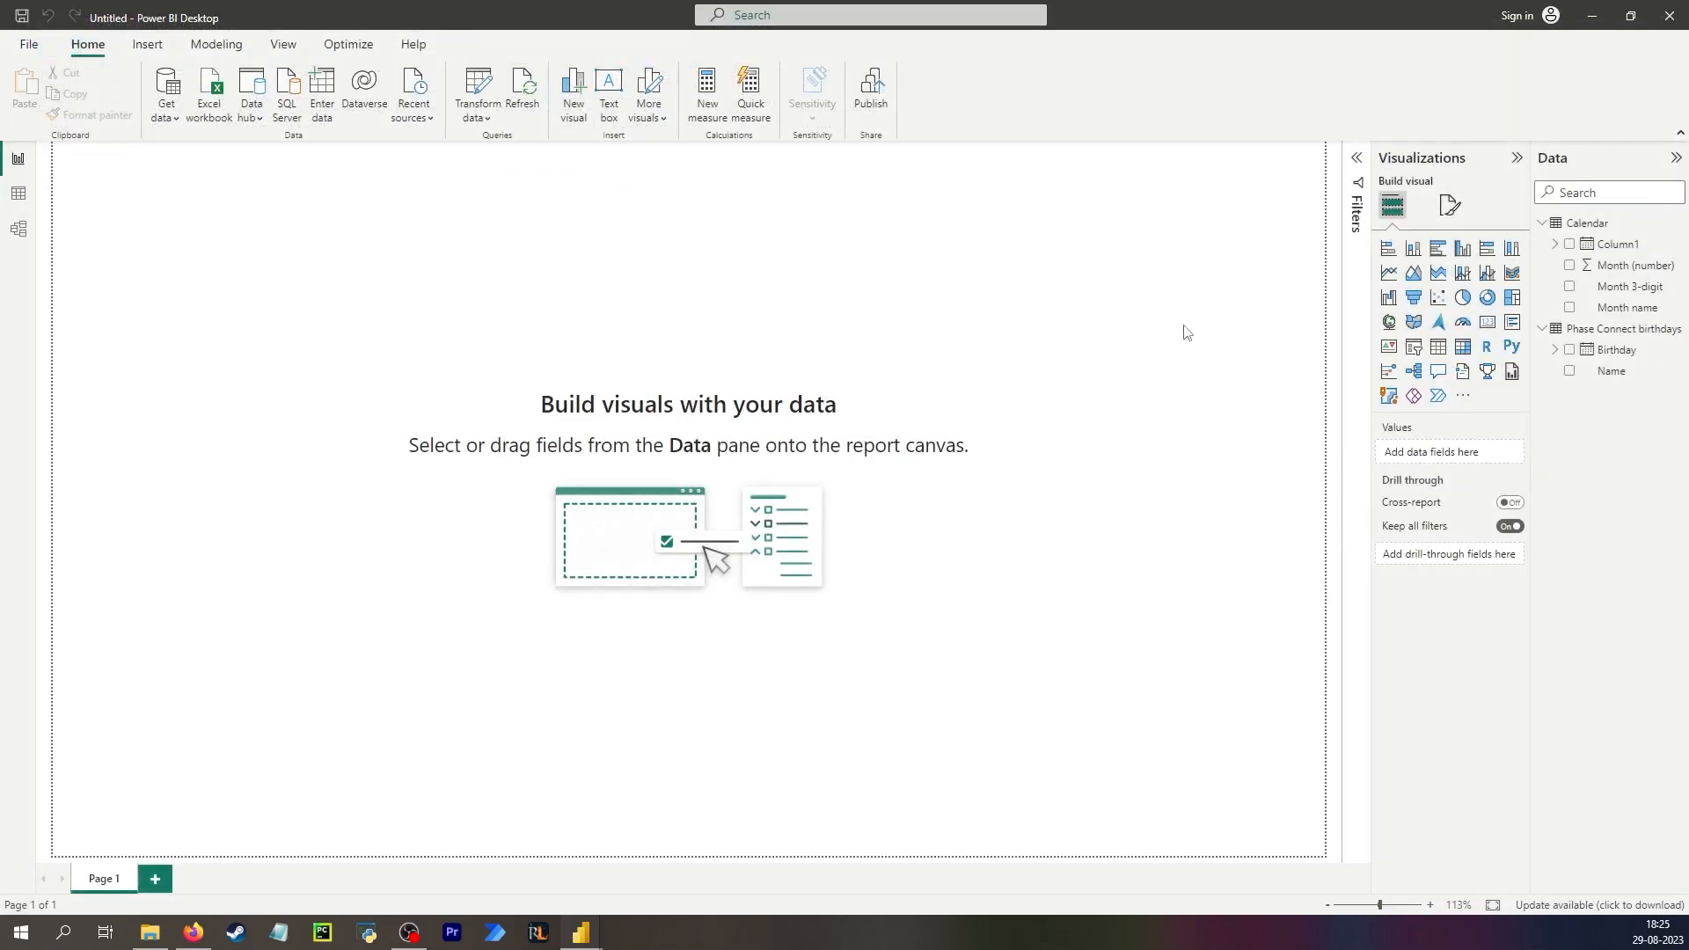
Build a column chart of Birthday count by Calendar Date, expanded down to quarters and months.
{"action": "left_click", "coordinate": [1569, 244]}
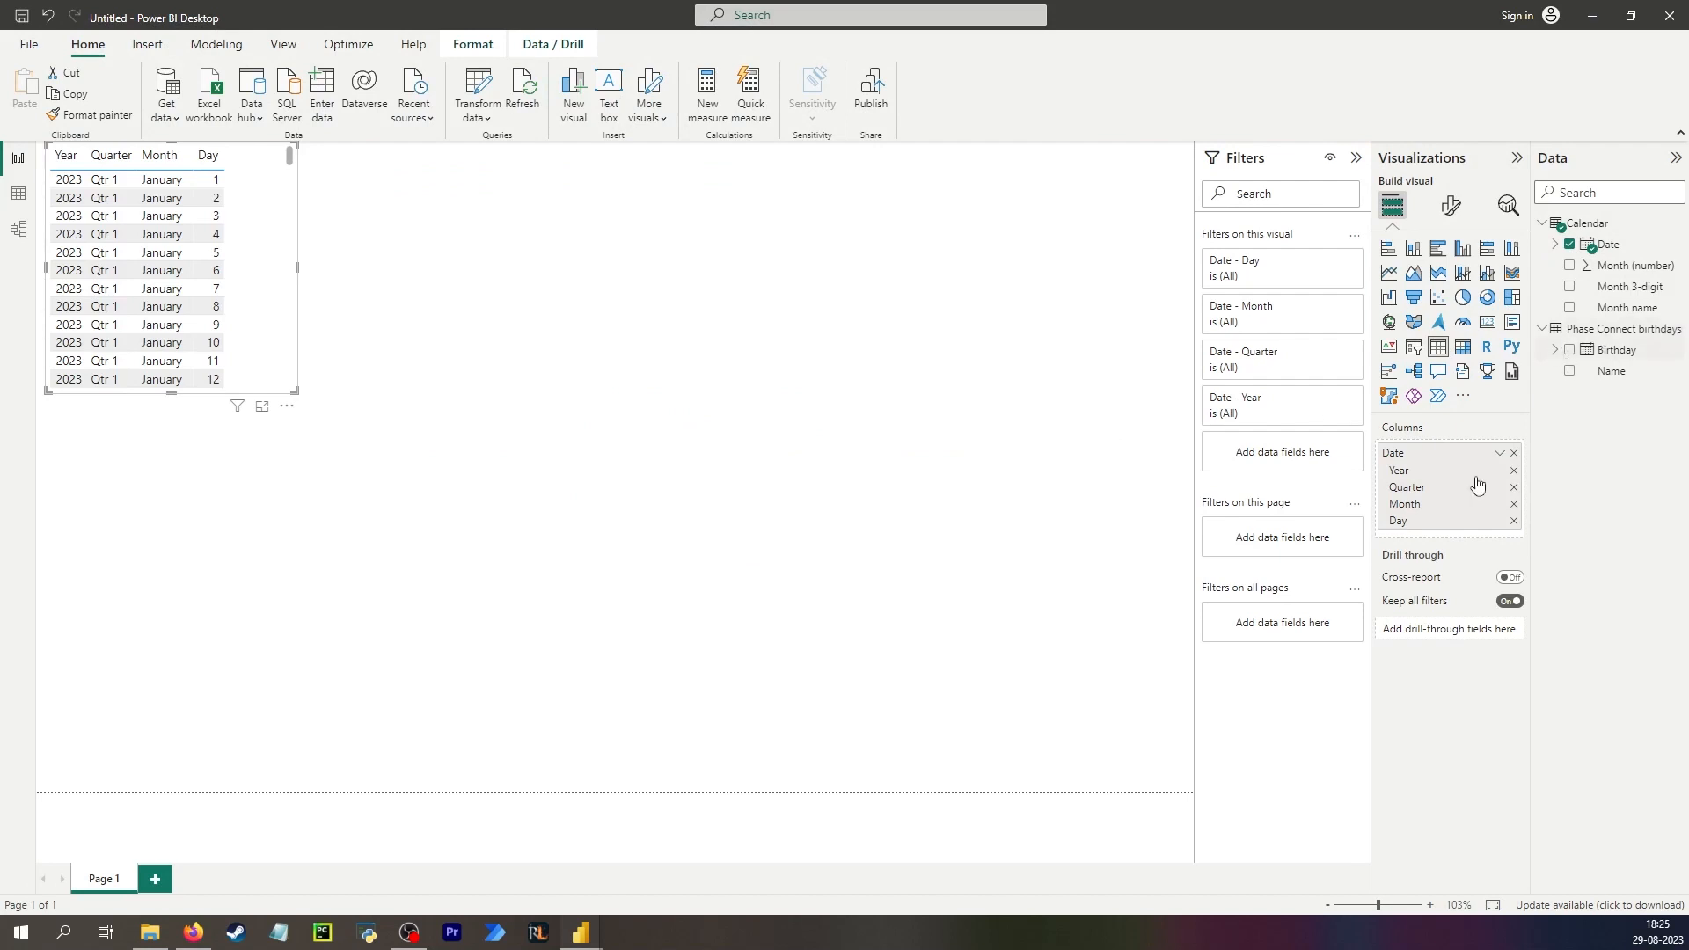
{"action": "left_click", "coordinate": [1569, 349]}
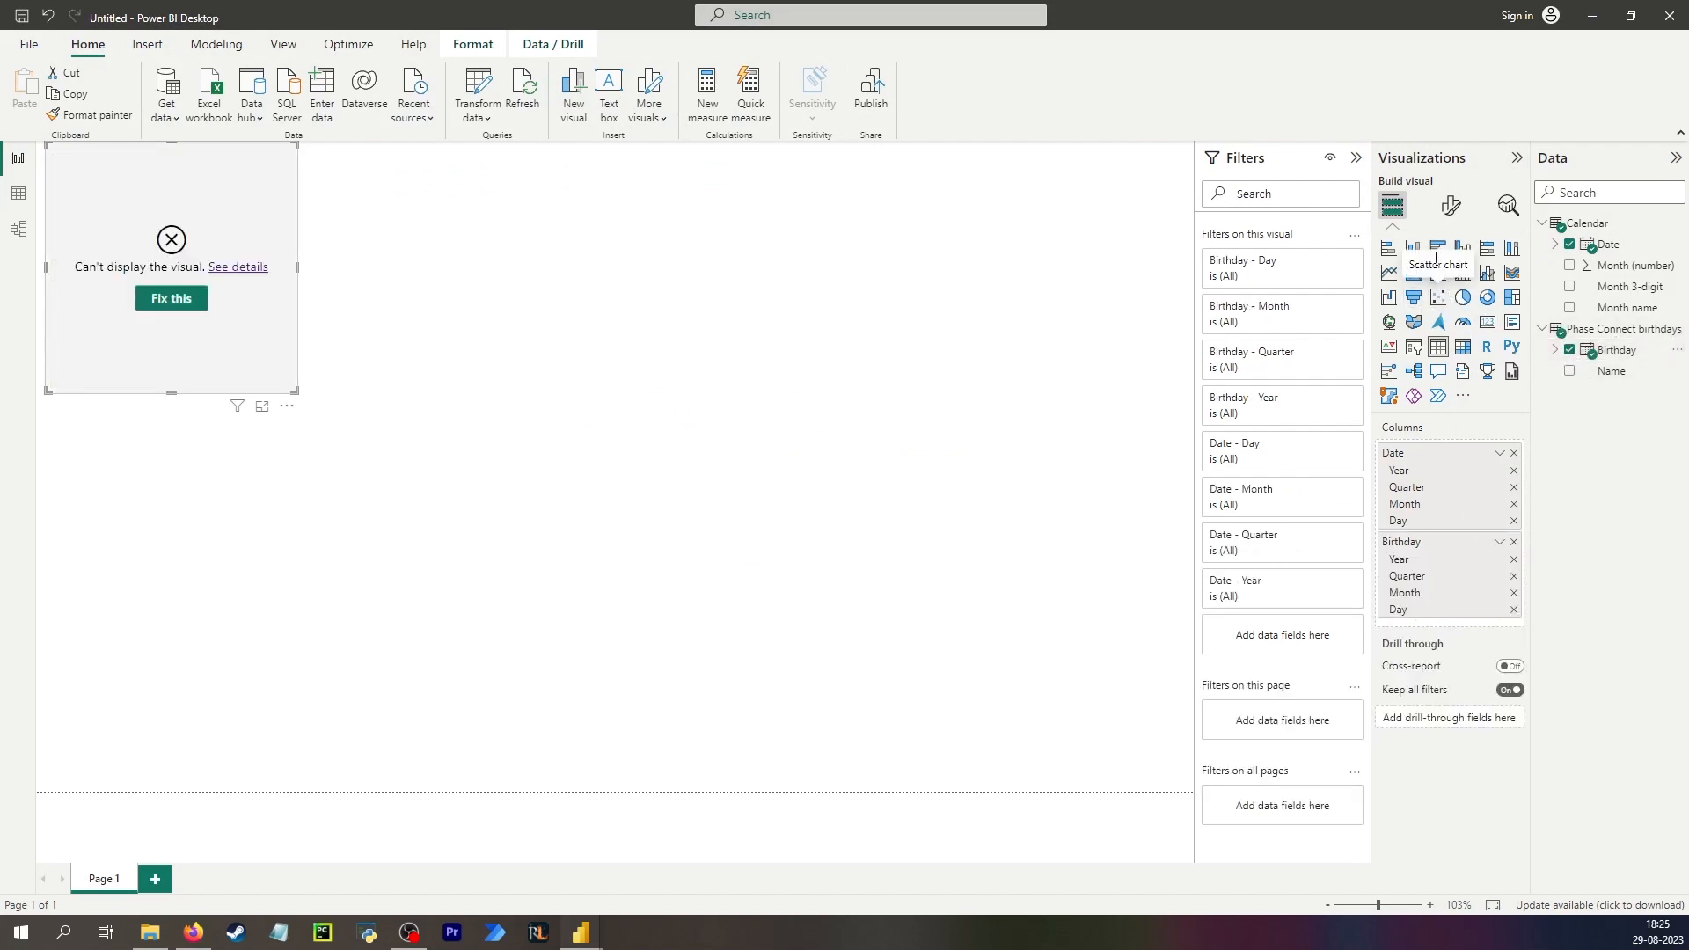
{"action": "left_click", "coordinate": [1462, 248]}
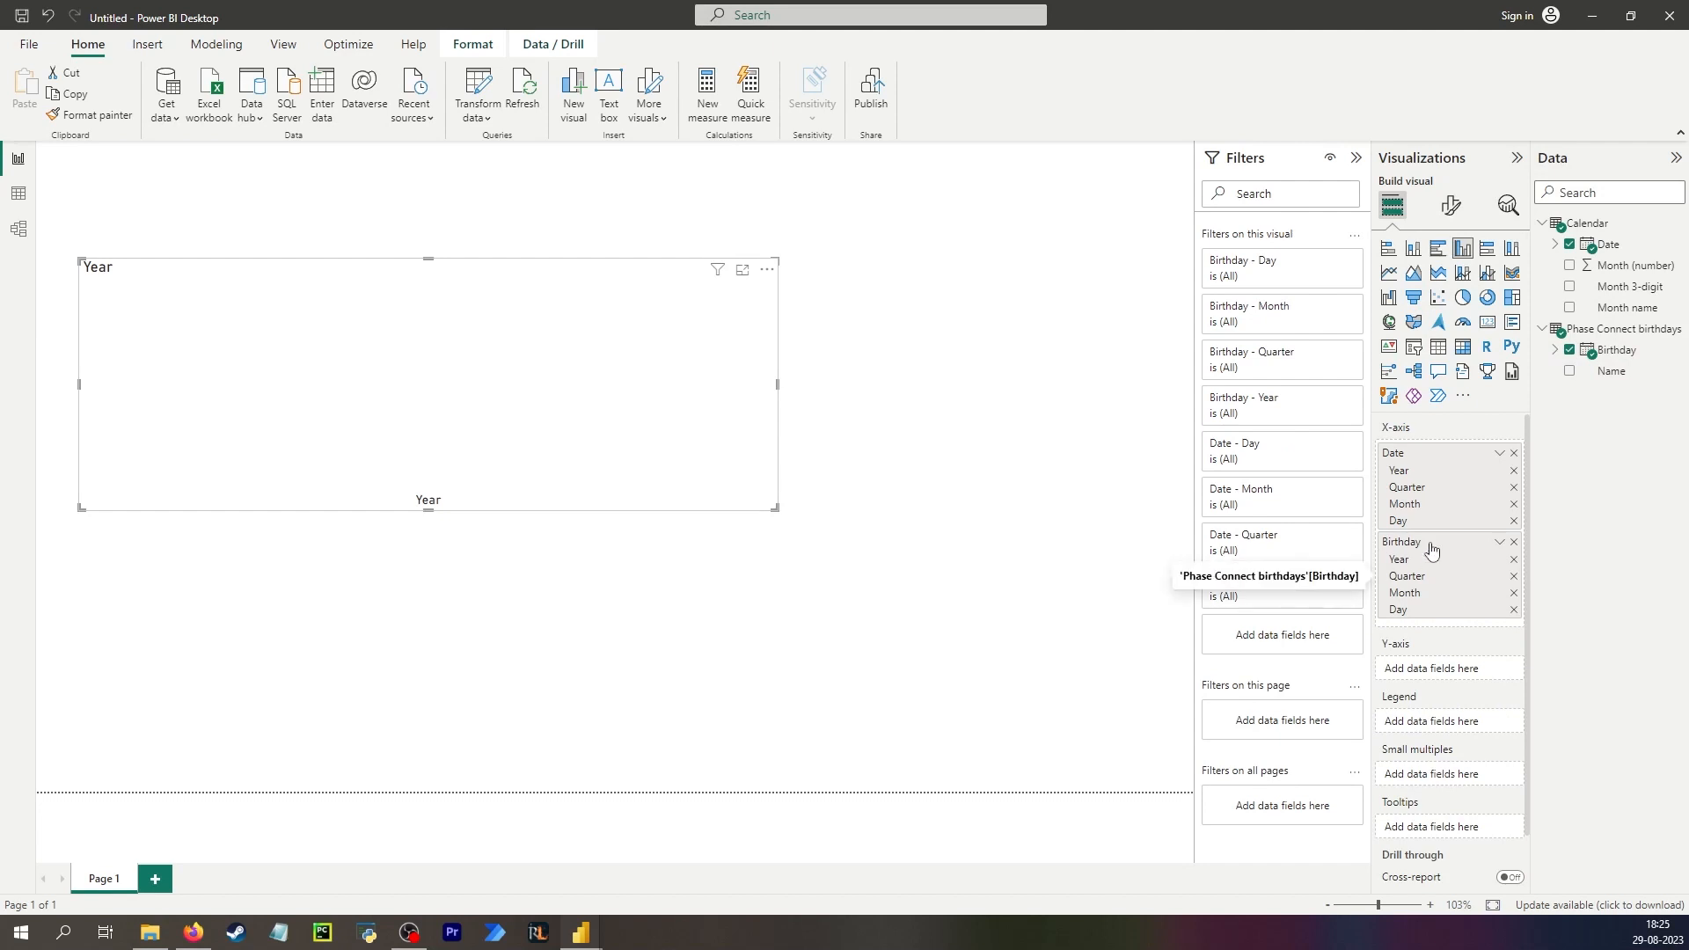
{"action": "left_click_drag", "start_coordinate": [1432, 542], "coordinate": [1443, 675]}
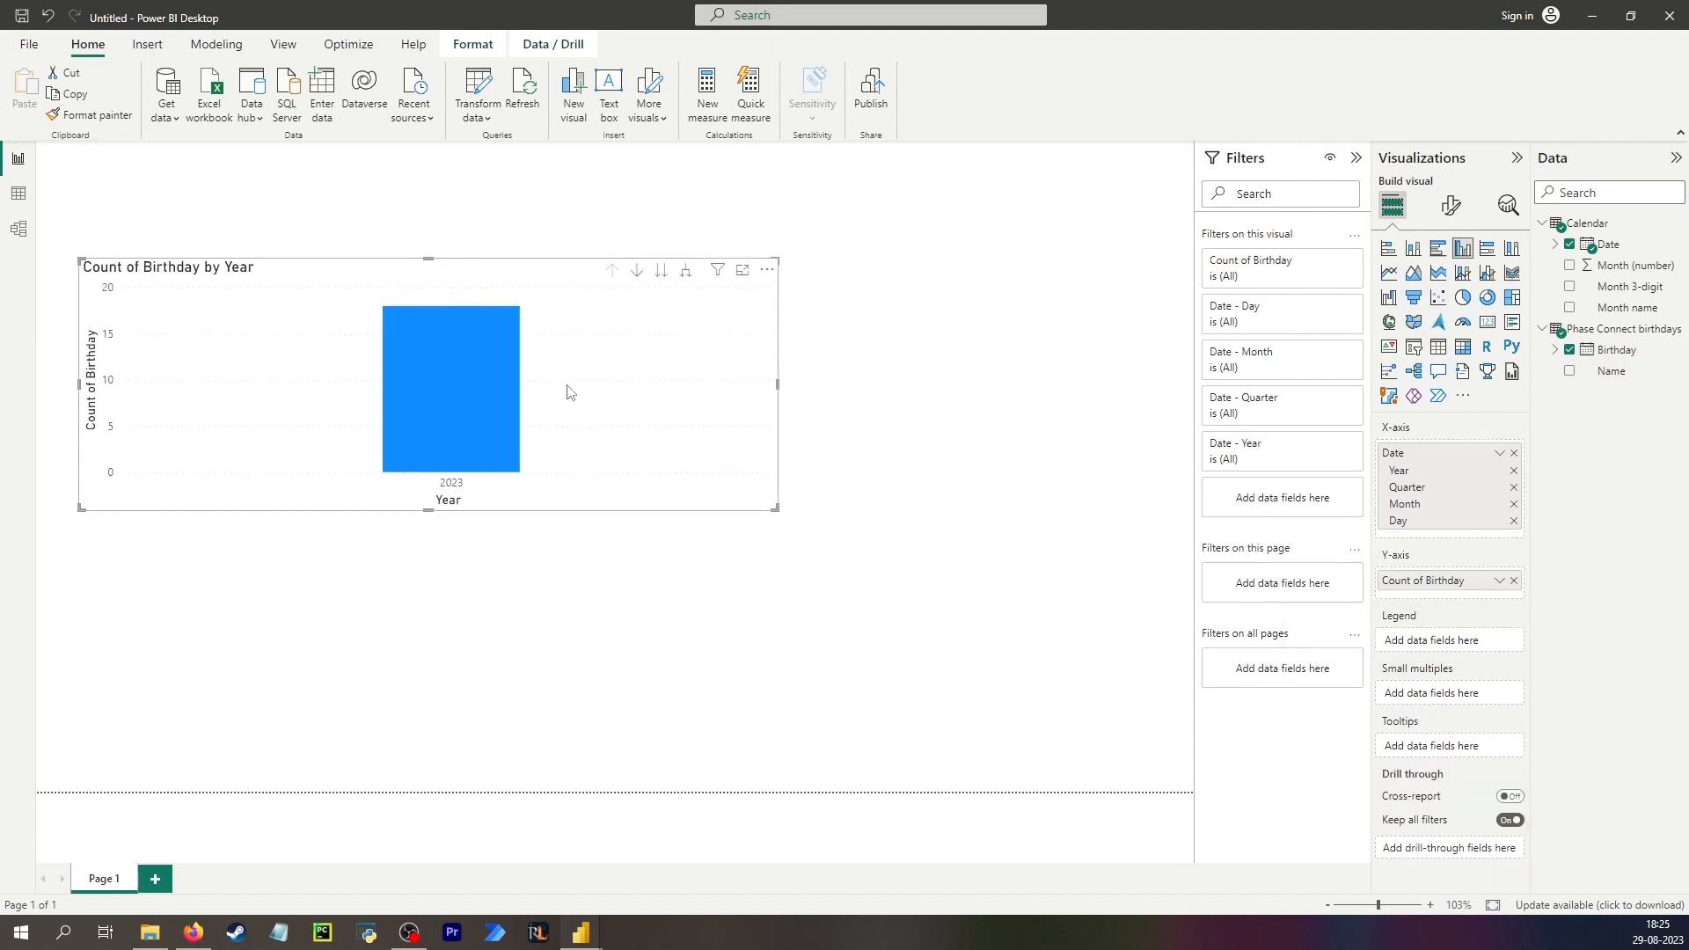
{"action": "left_click", "coordinate": [685, 270]}
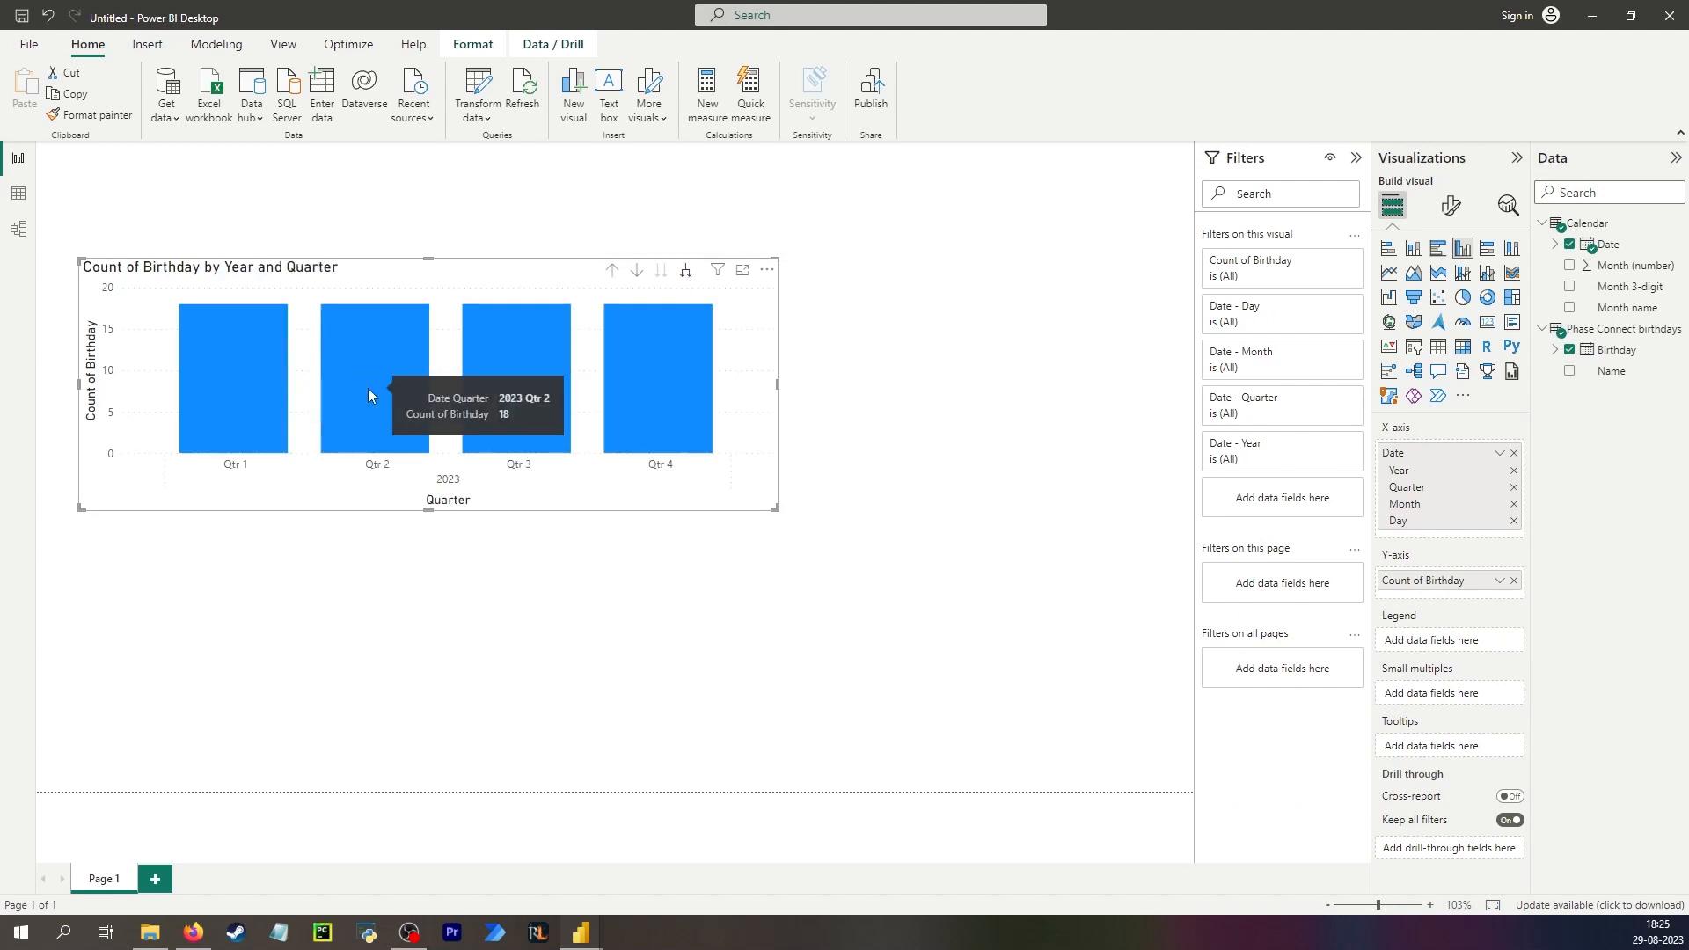
{"action": "left_click", "coordinate": [685, 270]}
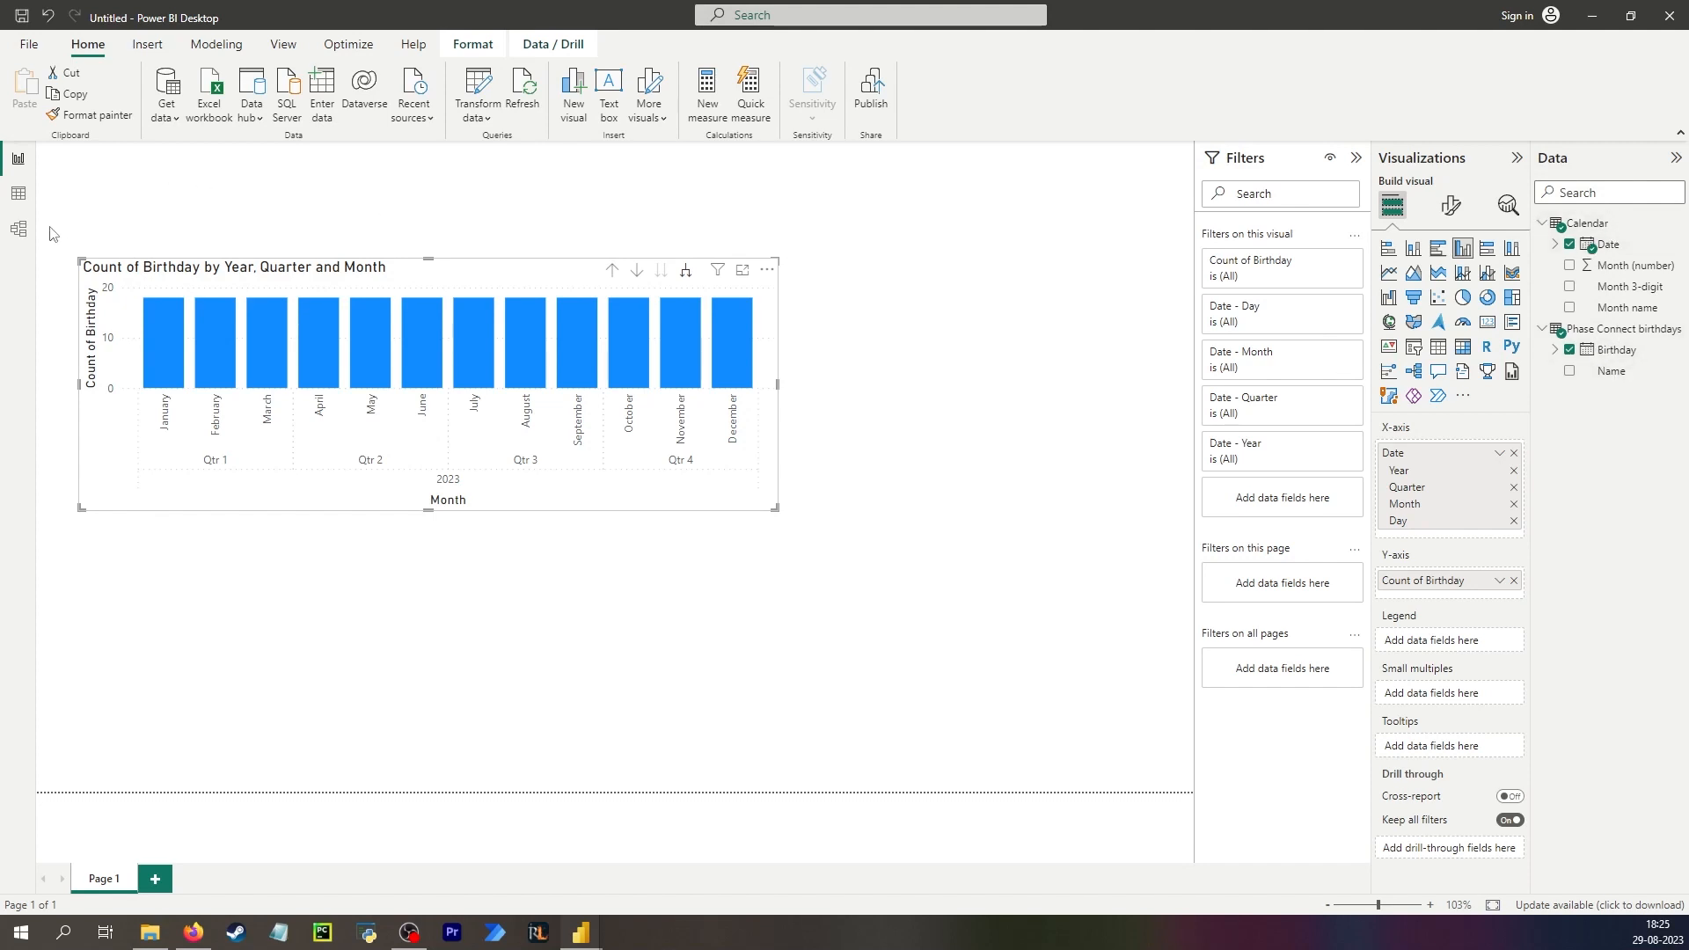
Open the model view and enlarge the Phase Connect birthdays table card.
{"action": "left_click", "coordinate": [22, 233]}
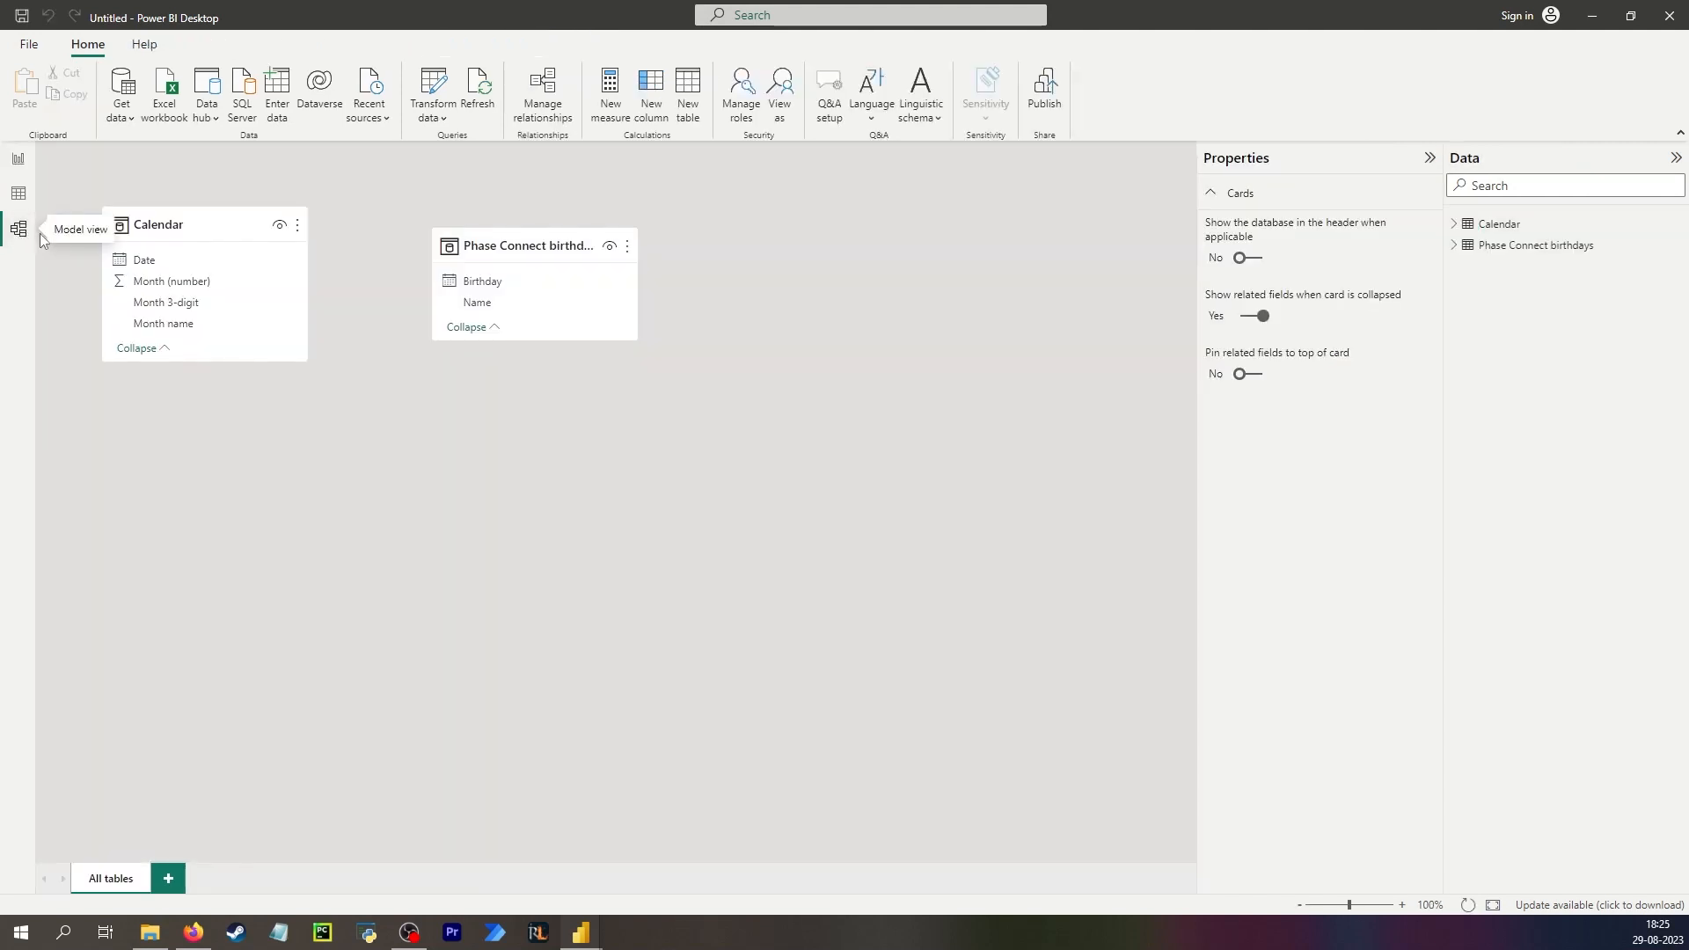
{"action": "left_click_drag", "start_coordinate": [509, 340], "coordinate": [510, 406]}
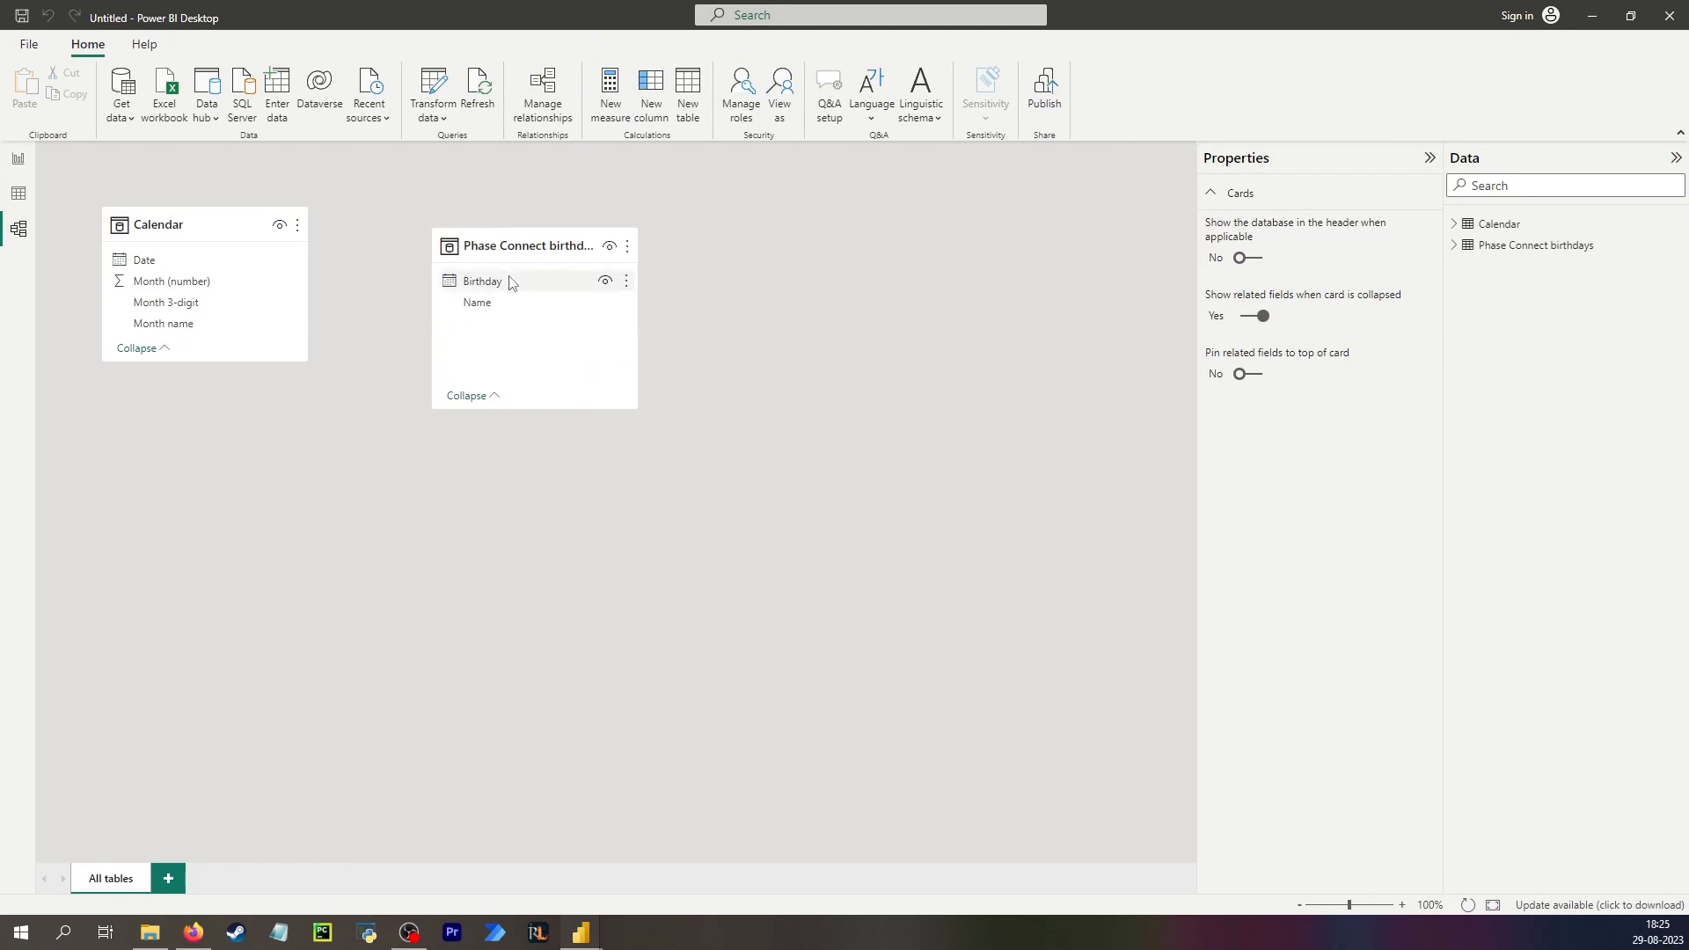
Relate the birthdays table's Birthday column to the Calendar table's Date column.
{"action": "left_click_drag", "start_coordinate": [510, 281], "coordinate": [234, 262]}
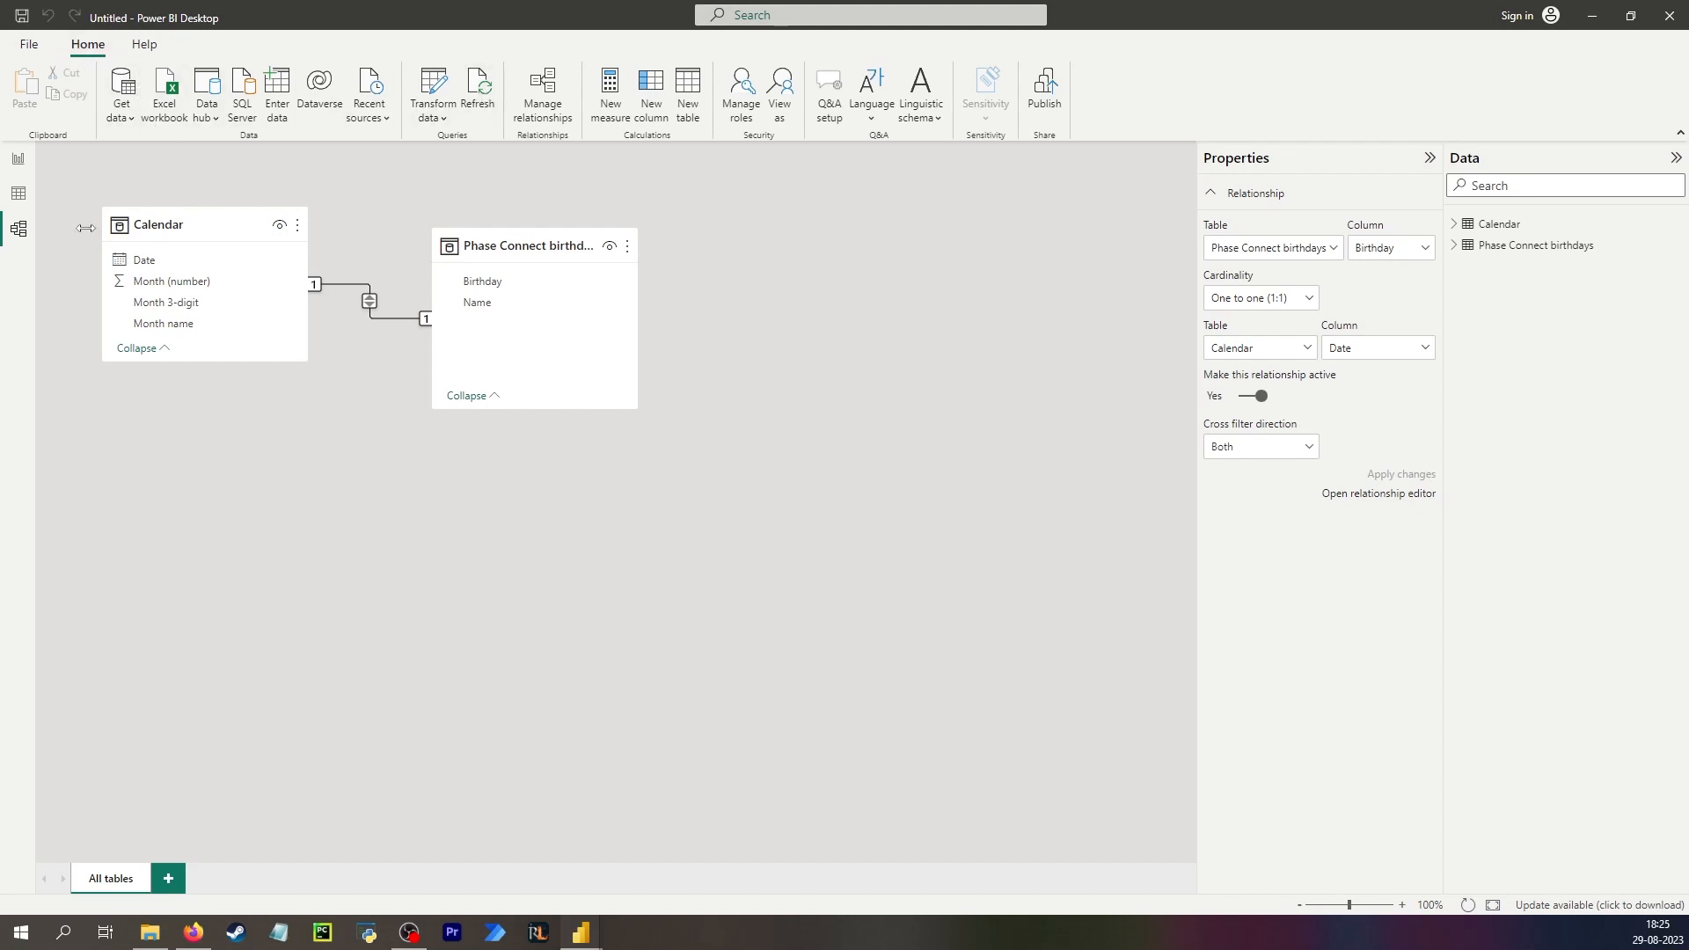
Open the Power Query editor and sort the birthdays query by Birthday in ascending order.
{"action": "left_click", "coordinate": [18, 161]}
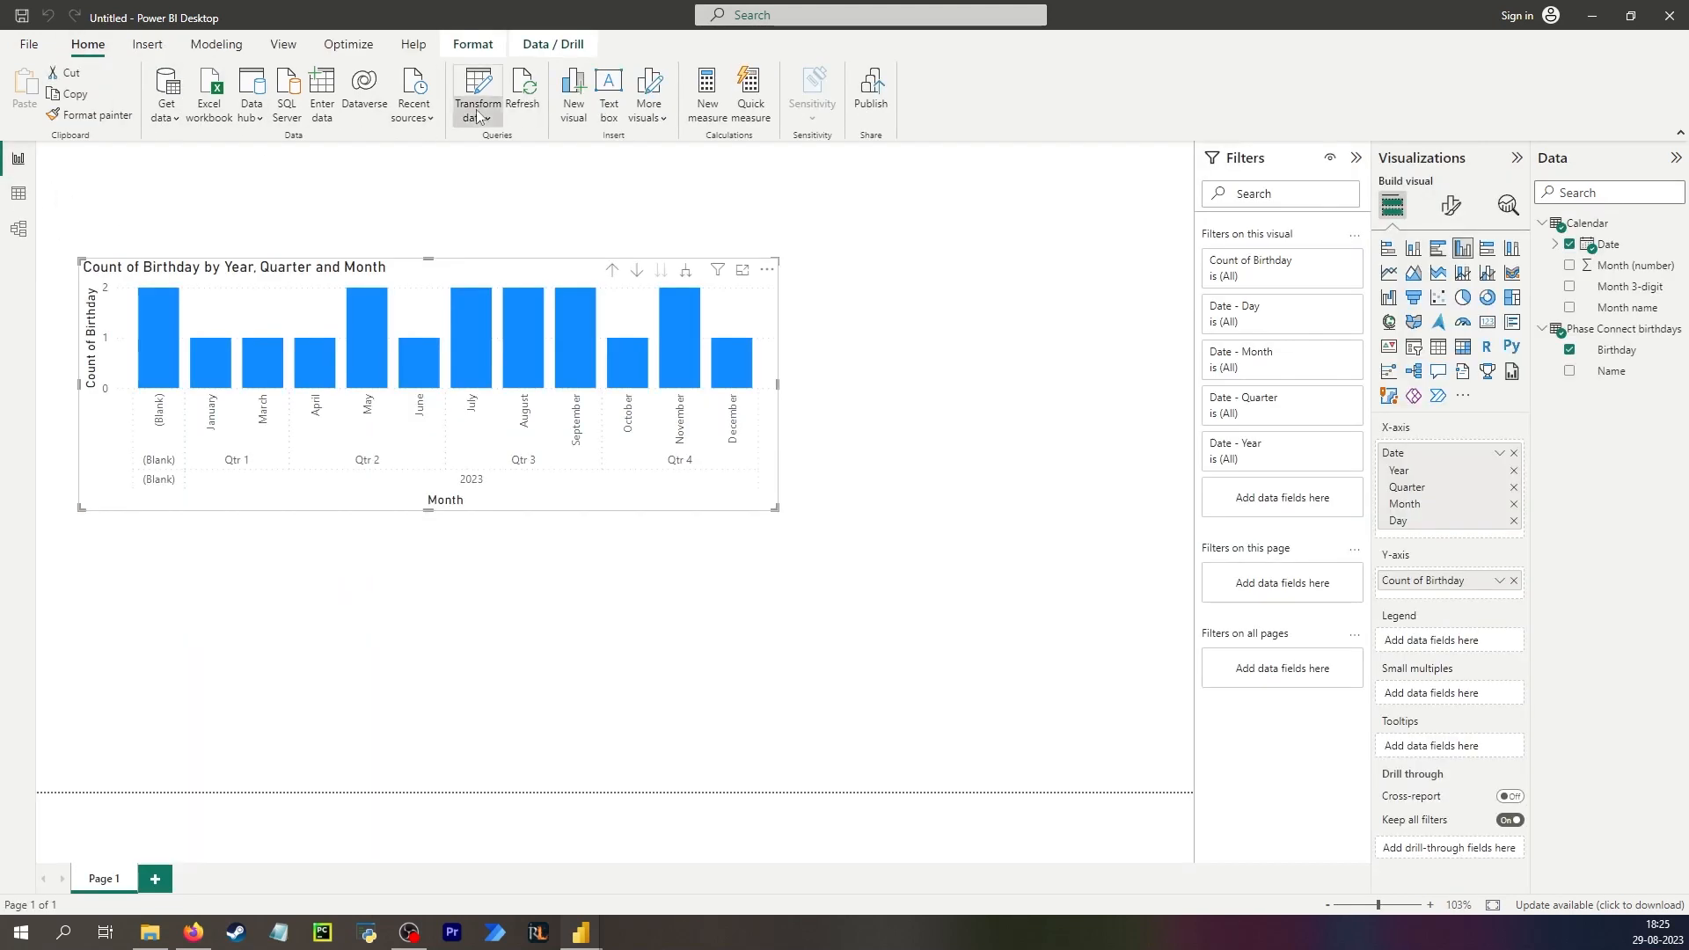
{"action": "left_click", "coordinate": [477, 118]}
{"action": "left_click", "coordinate": [517, 146]}
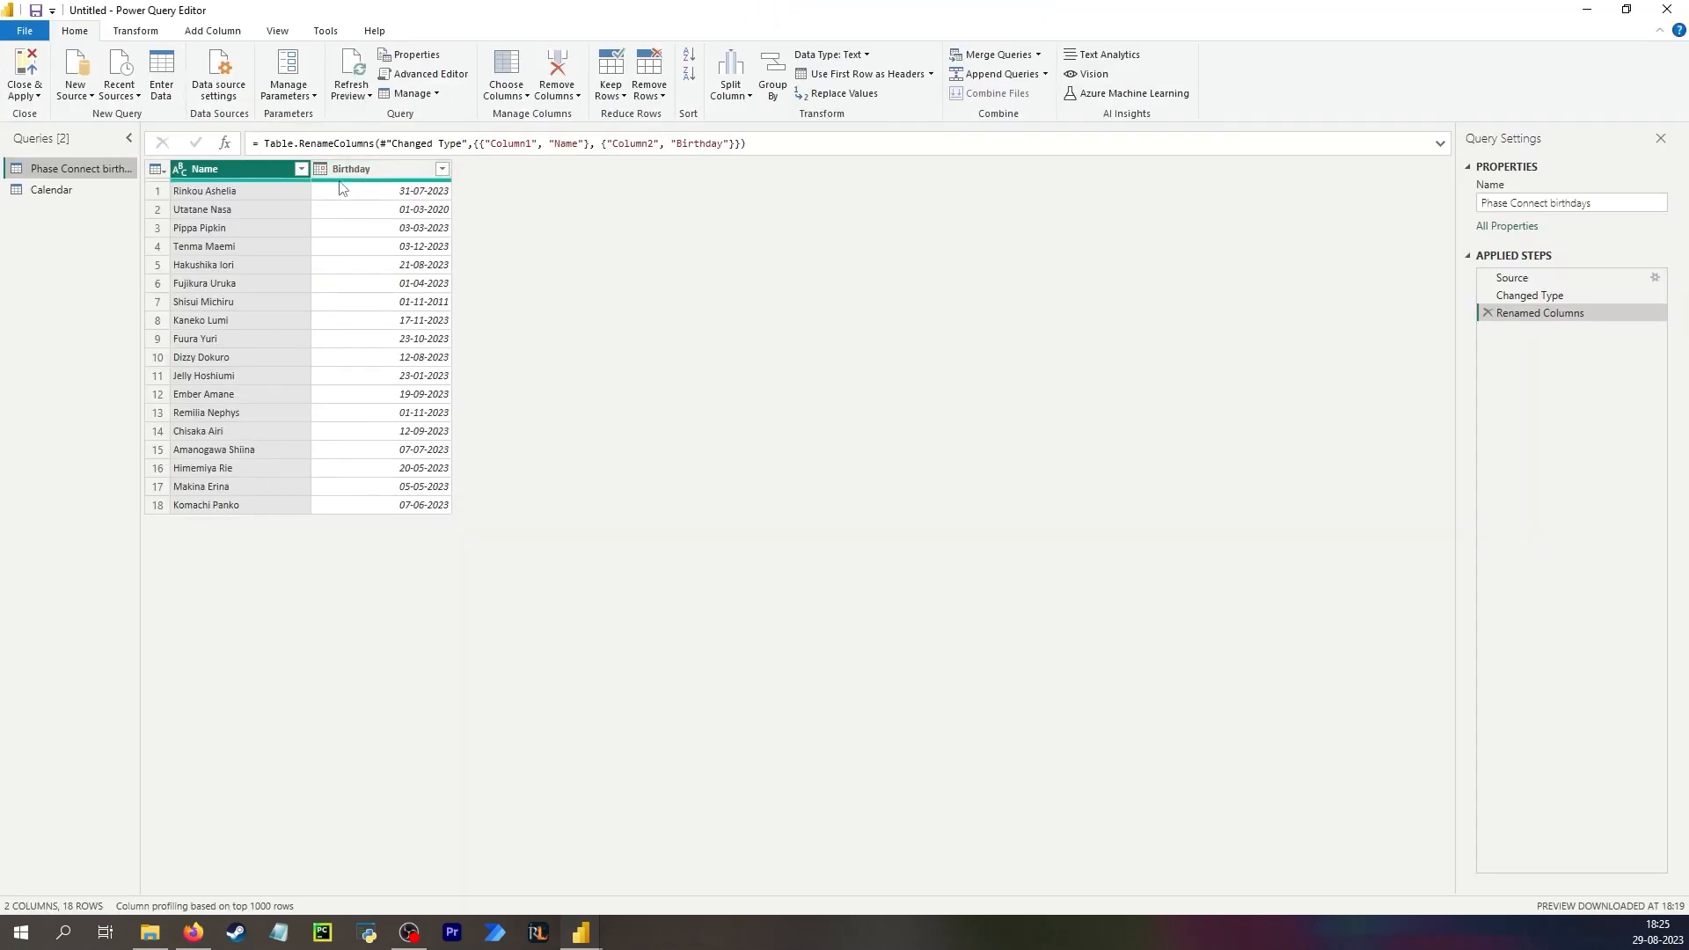
{"action": "left_click", "coordinate": [441, 169]}
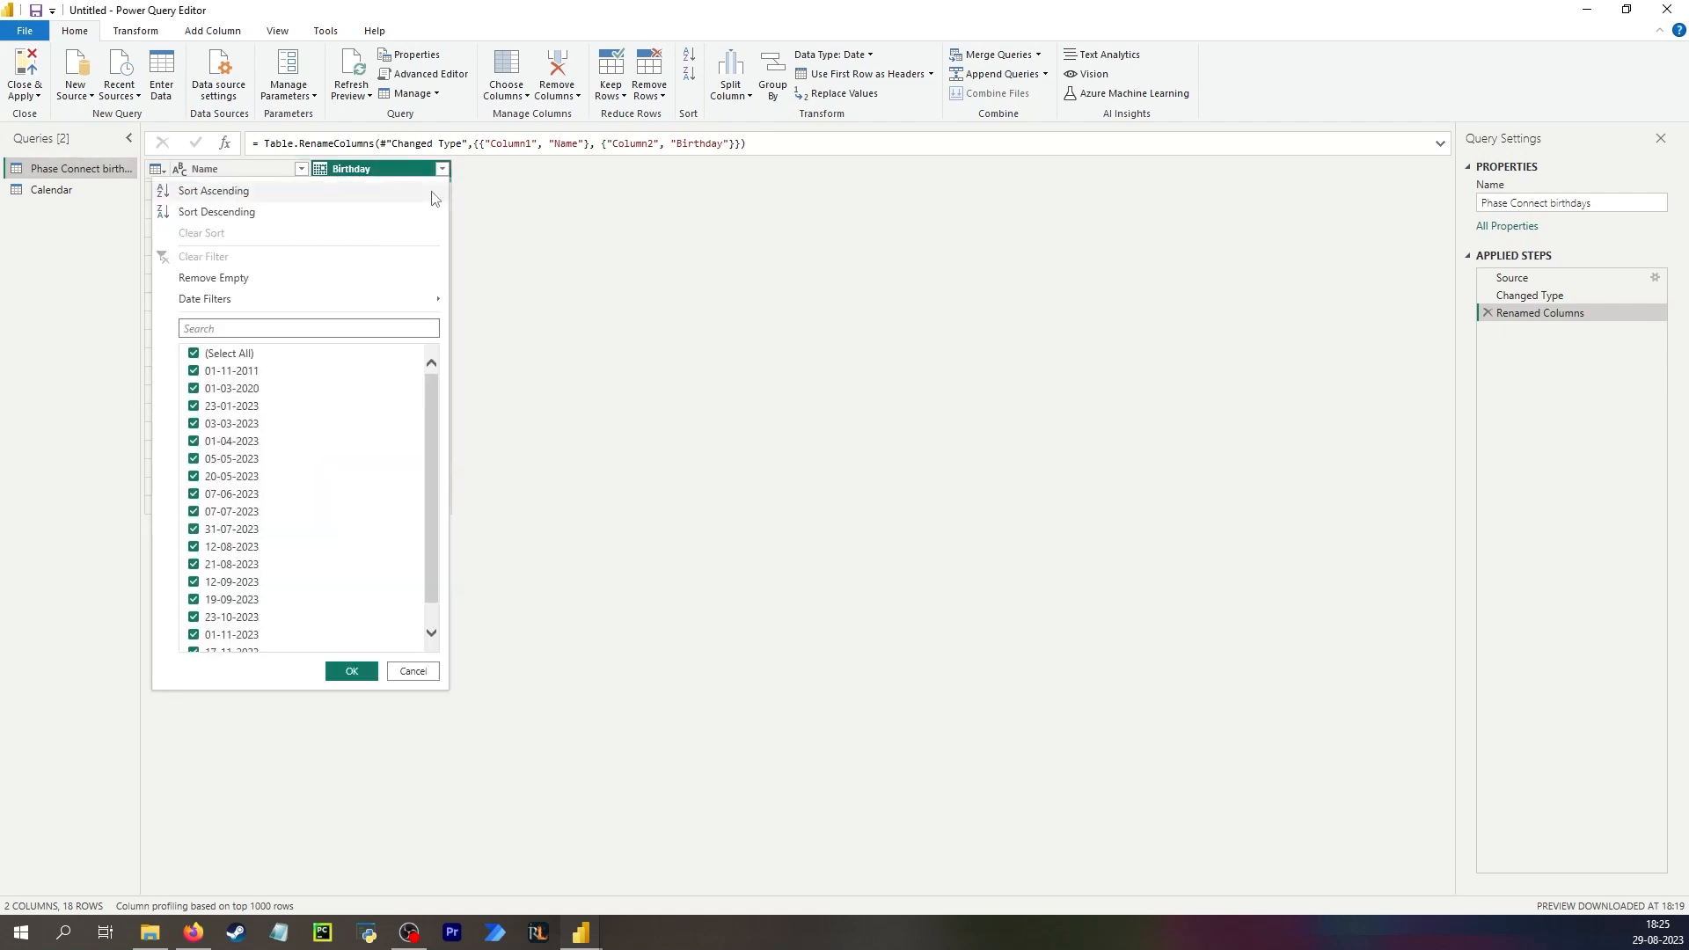
{"action": "left_click", "coordinate": [385, 199]}
{"action": "left_click", "coordinate": [213, 502]}
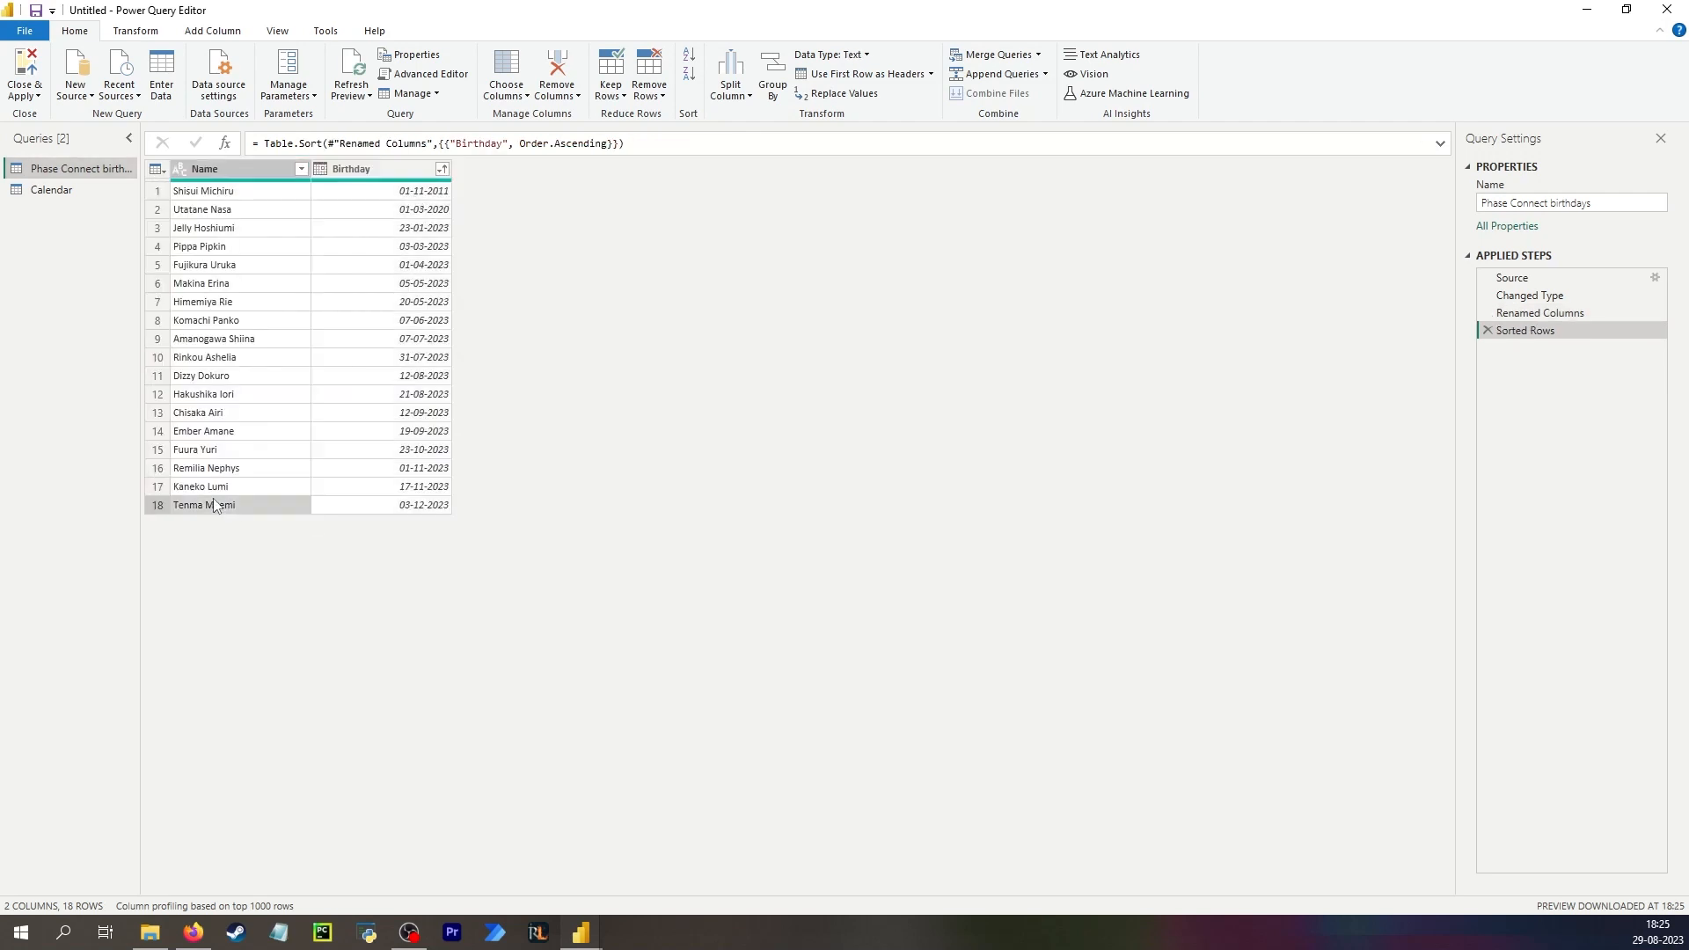
{"action": "left_click", "coordinate": [405, 508]}
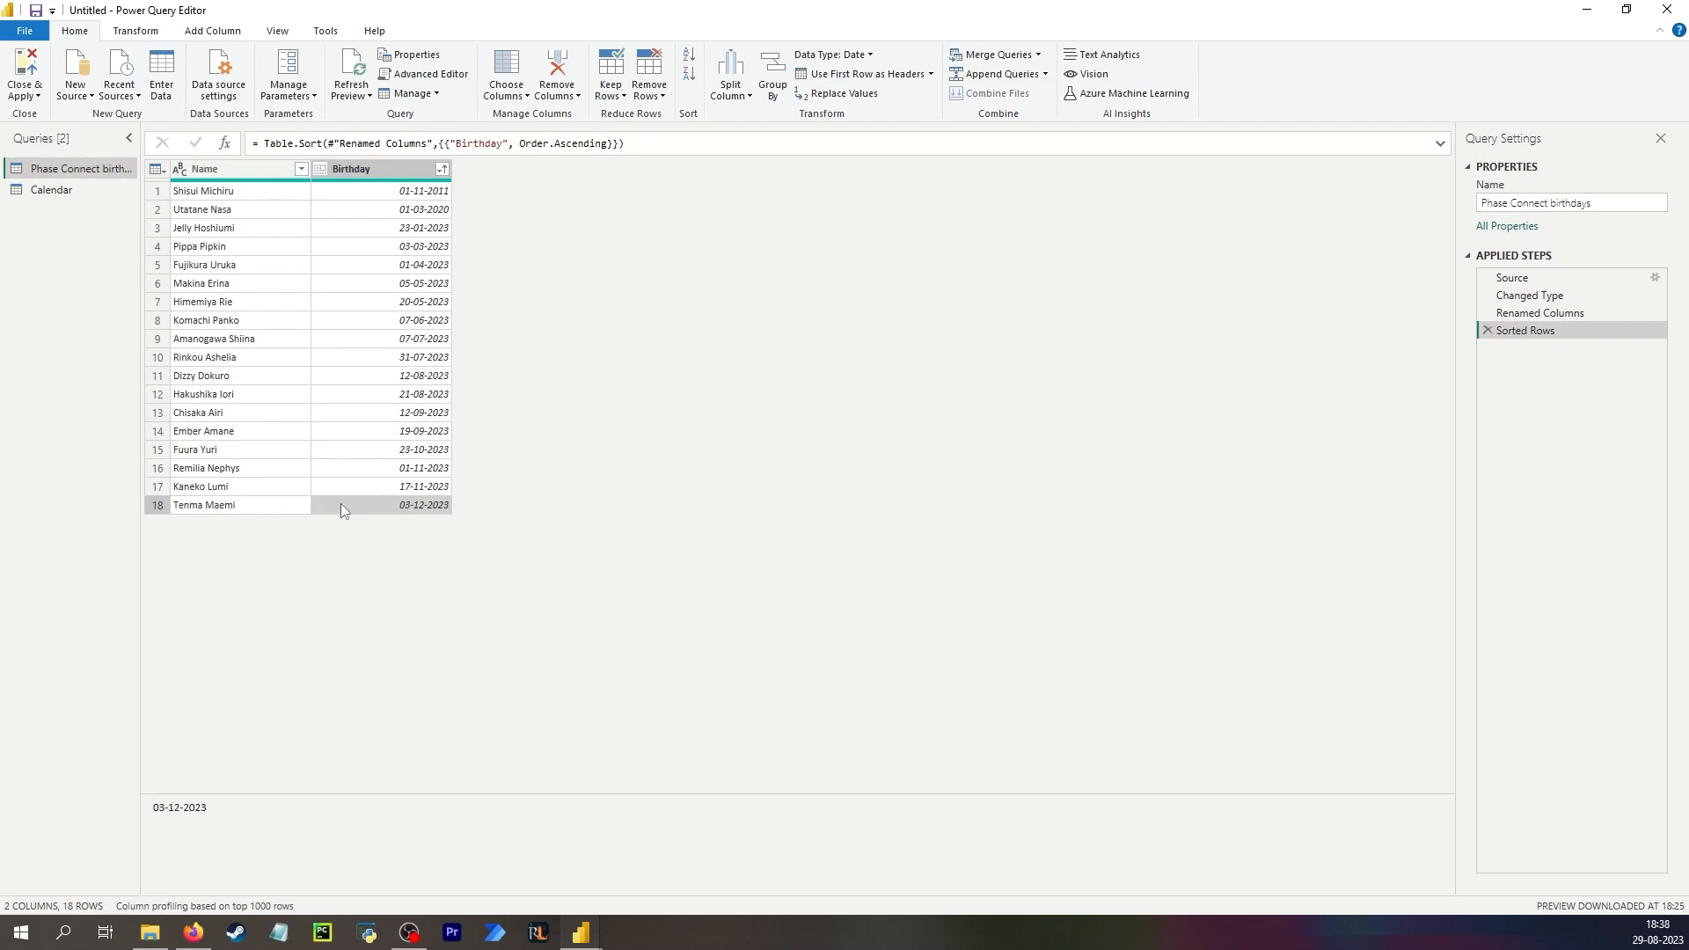
Add a custom step with Table.InsertRows inserting a row at position 18: Name "Random imposter", Birthday #date(2023, 12, 03).
{"action": "left_click", "coordinate": [225, 146]}
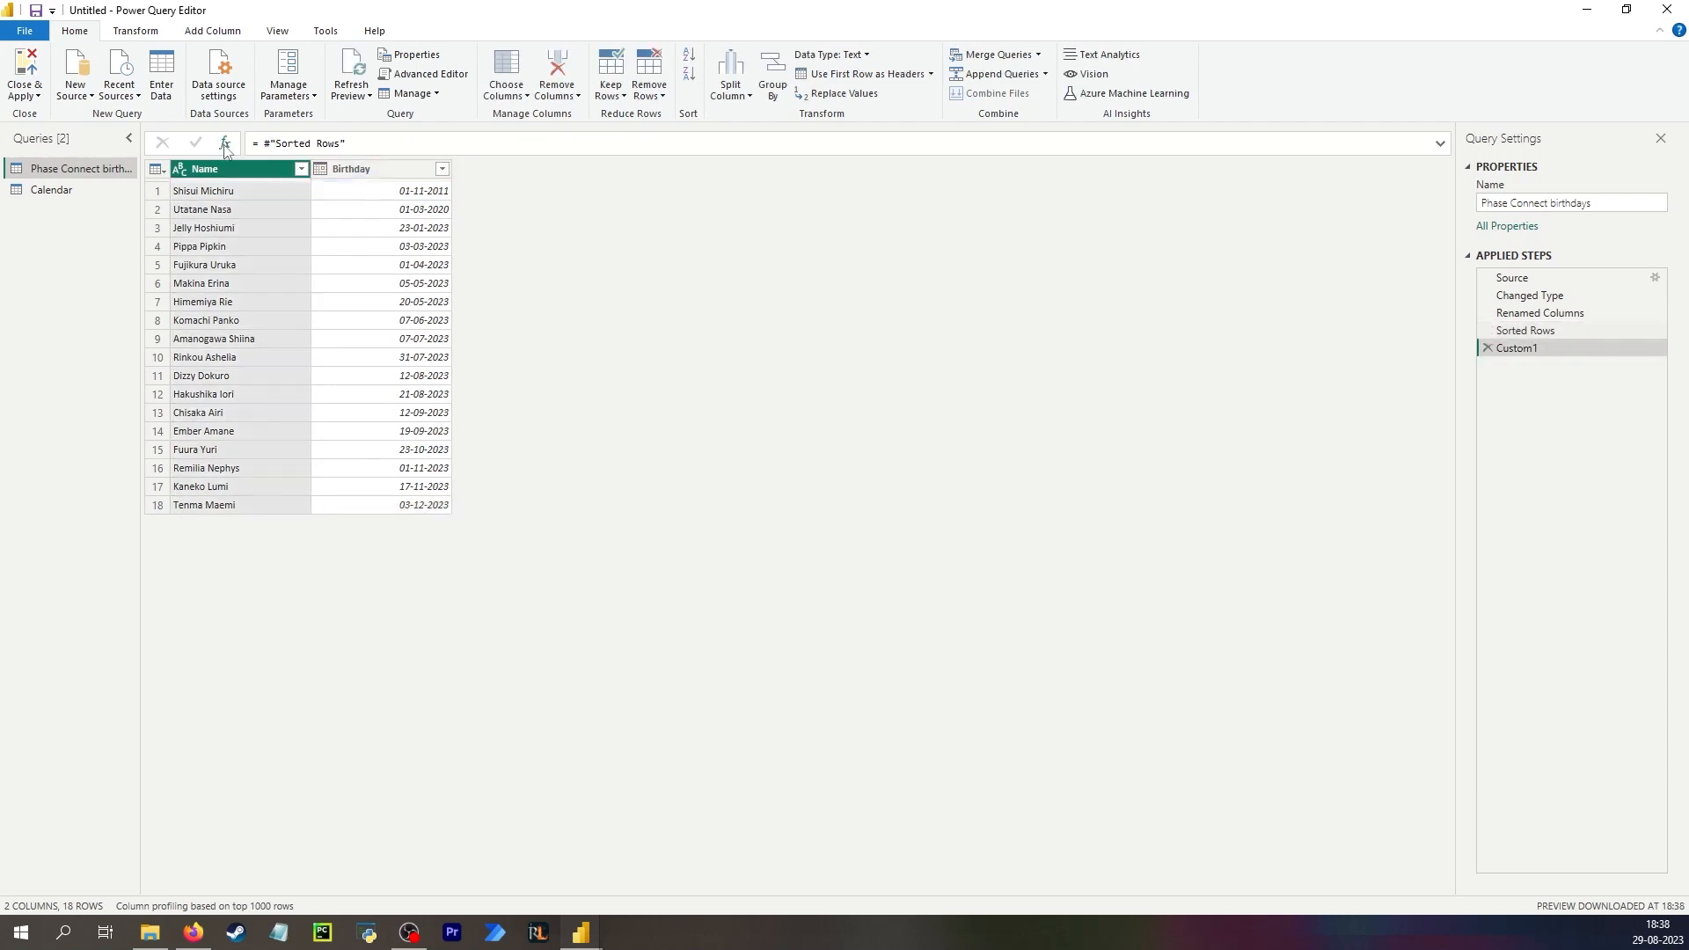
{"action": "left_click_drag", "start_coordinate": [345, 143], "coordinate": [264, 143]}
{"action": "key", "text": "ctrl+c"}
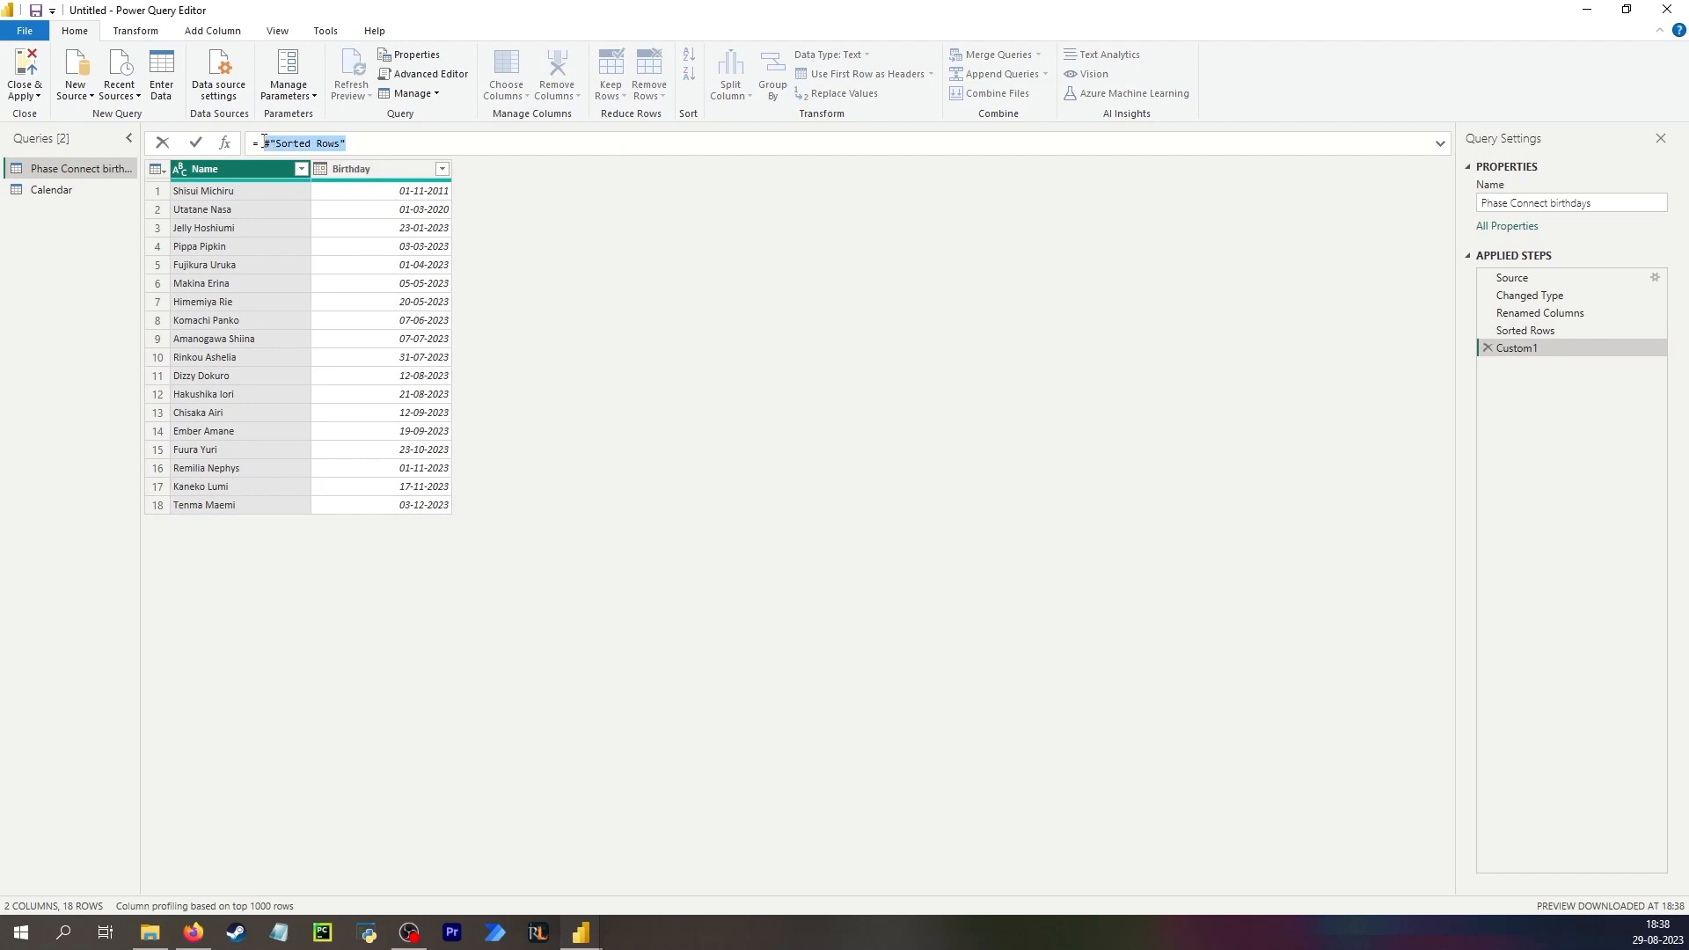
{"action": "type", "text": "Tabl"}
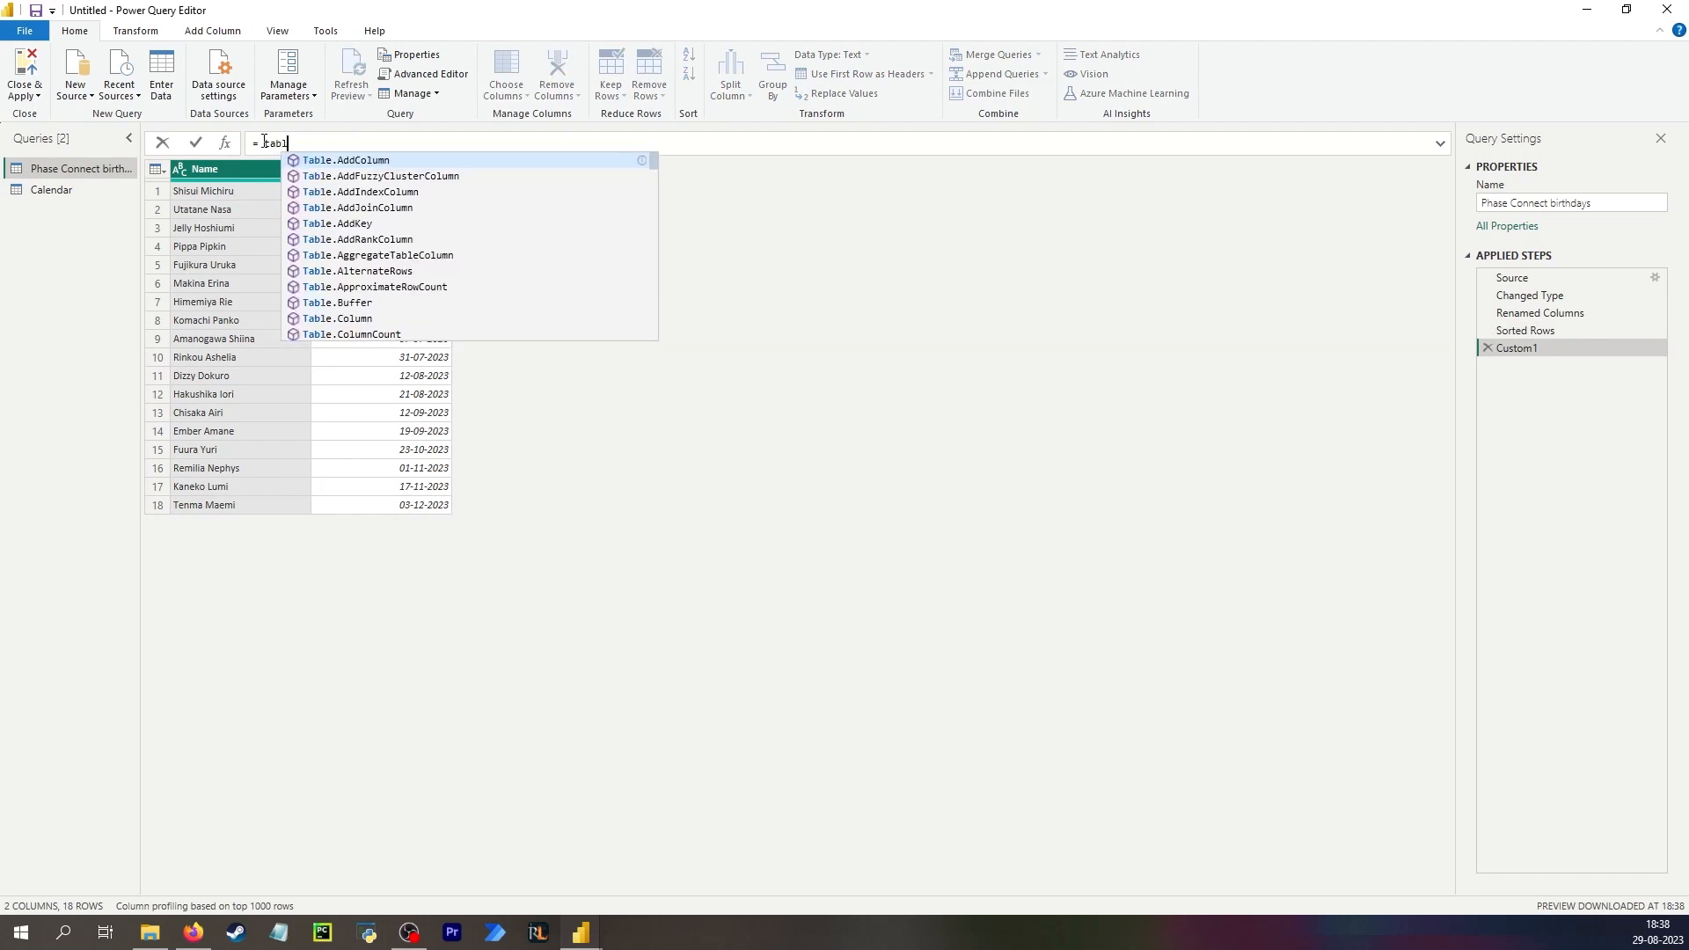
{"action": "type", "text": "e.InsertRows("}
{"action": "key", "text": "ctrl+v"}
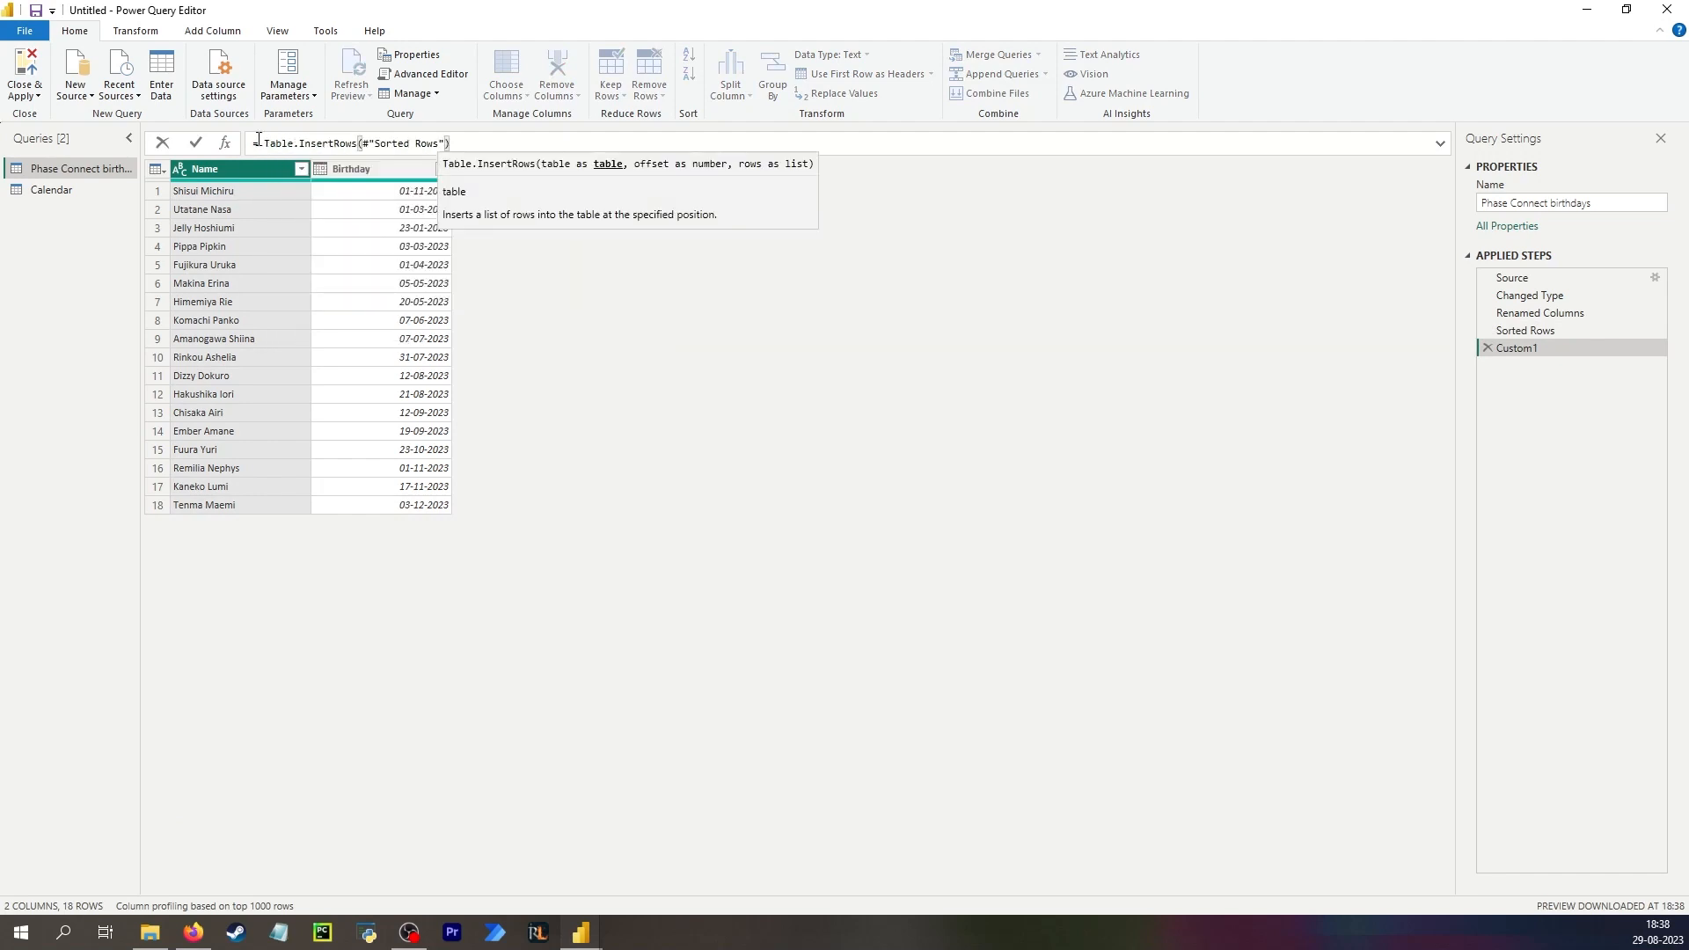
{"action": "type", "text": ", "}
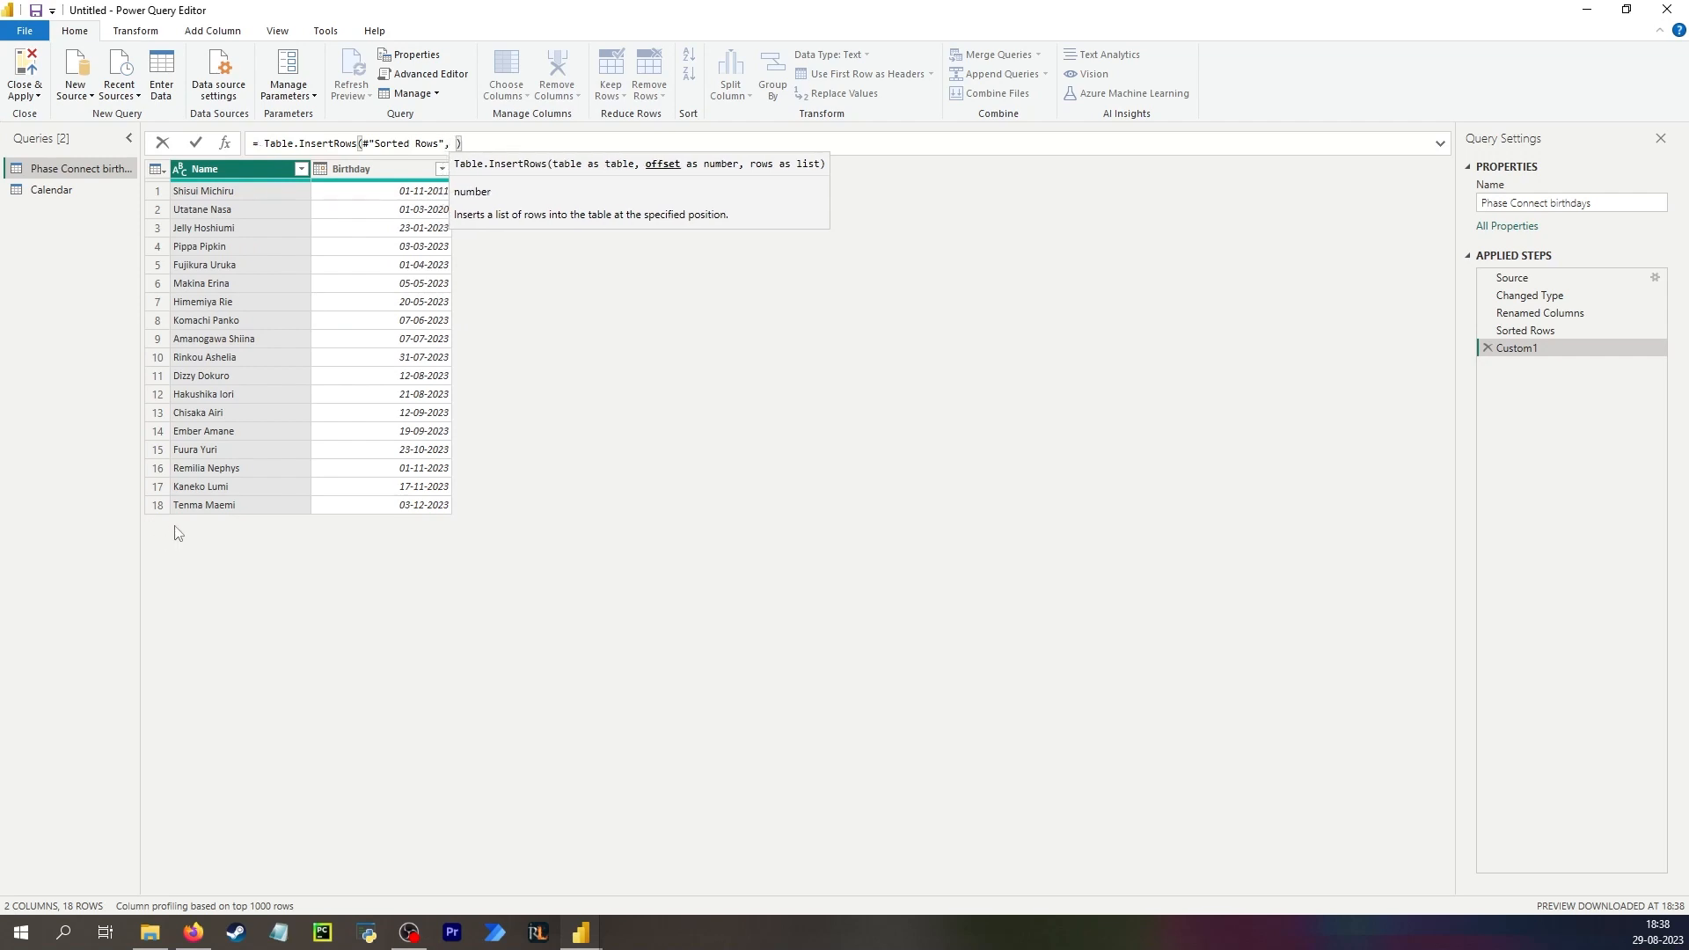
{"action": "type", "text": "18"}
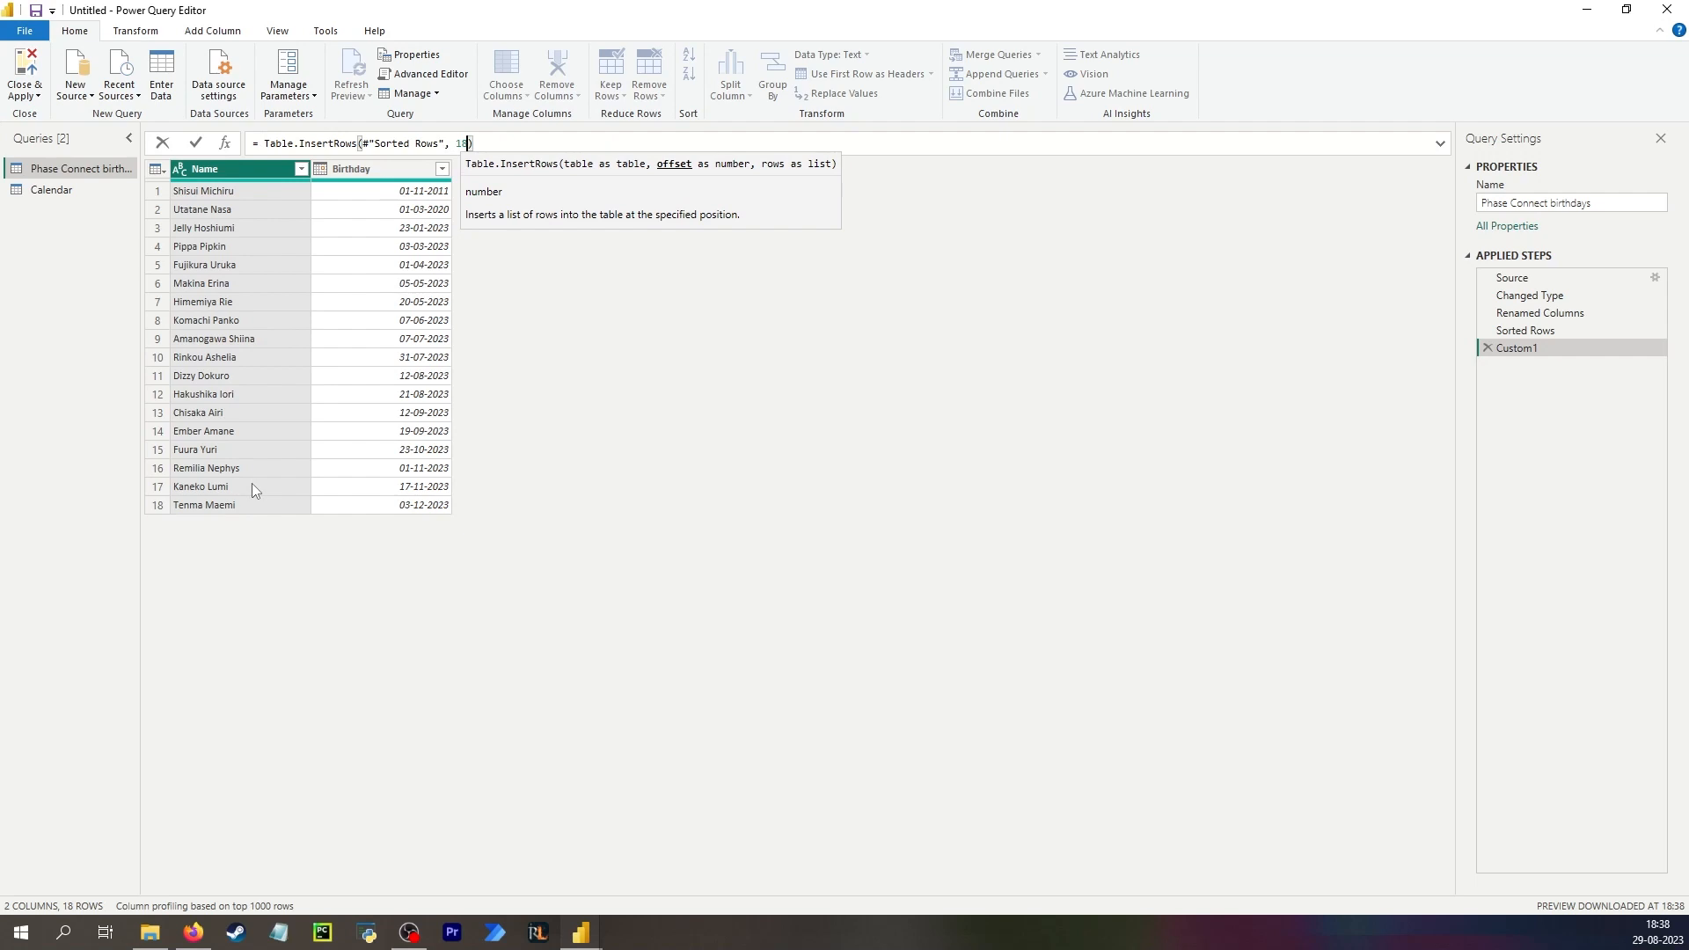
{"action": "type", "text": ","}
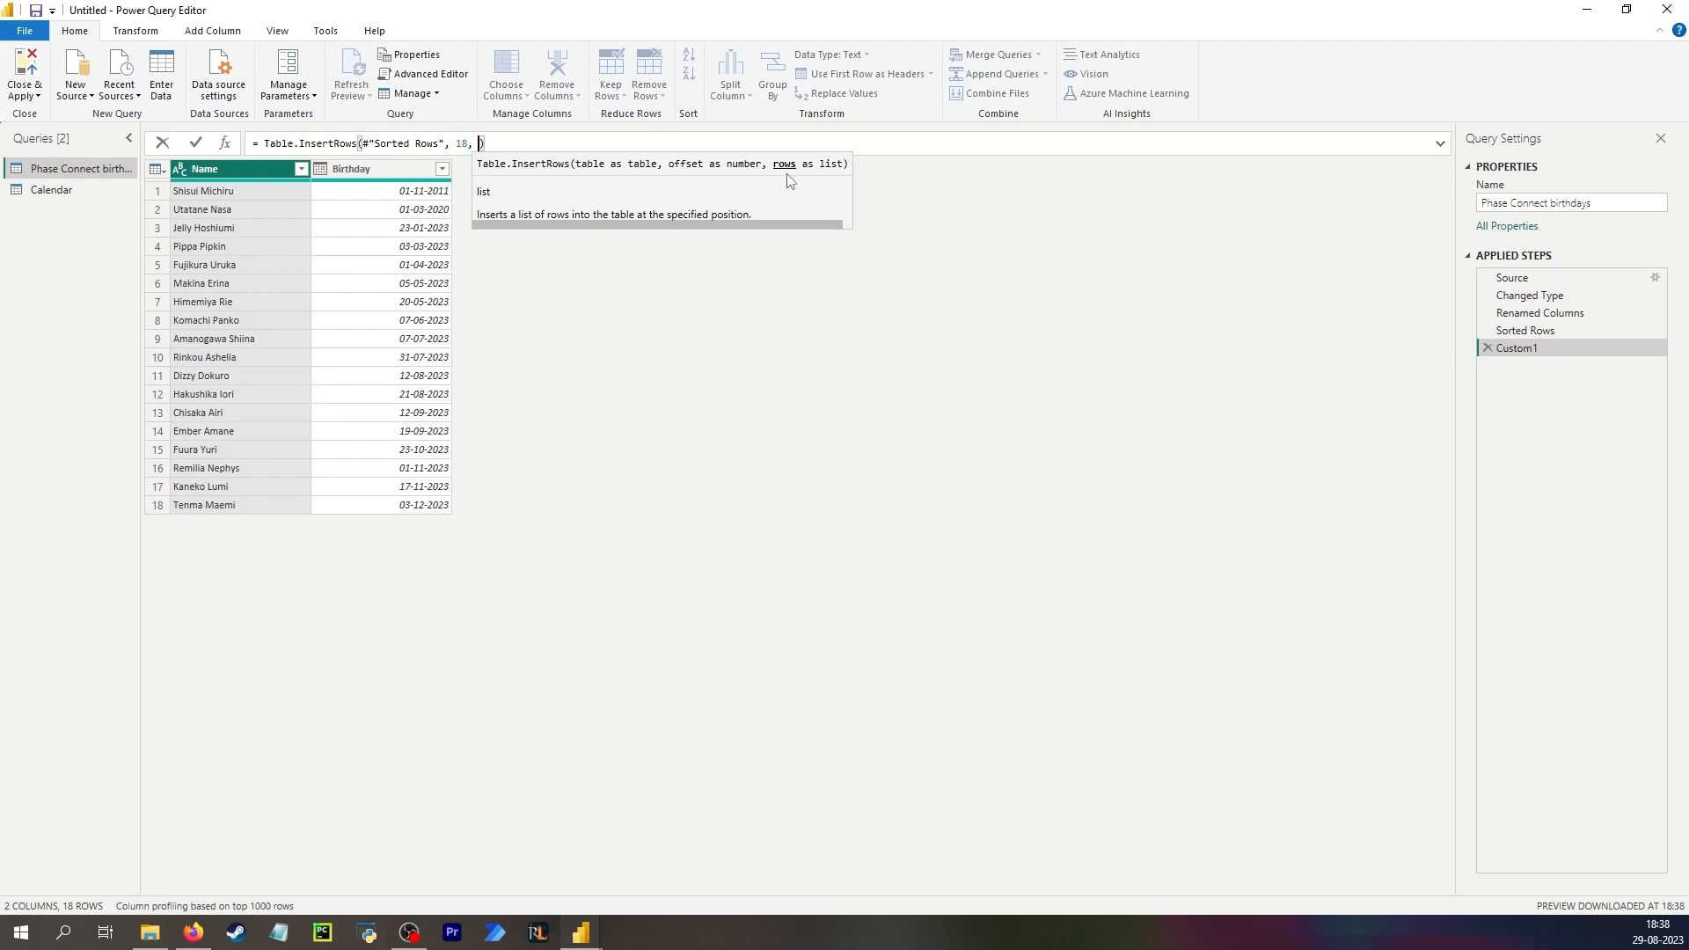
{"action": "type", "text": "{["}
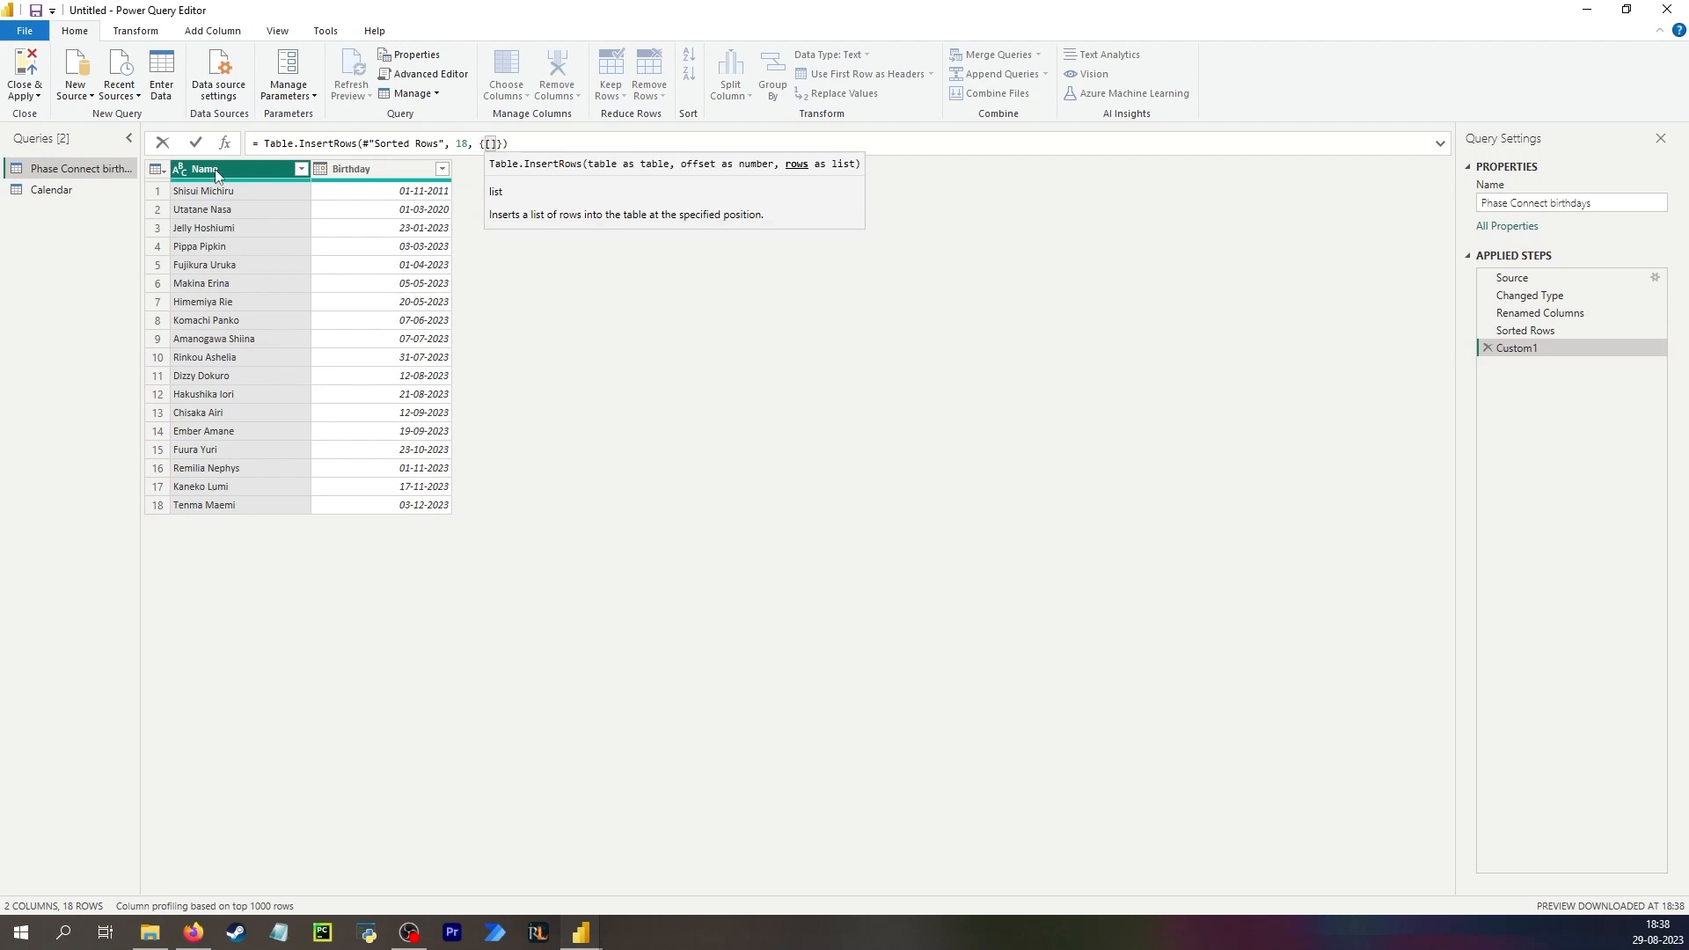
{"action": "type", "text": "Name "}
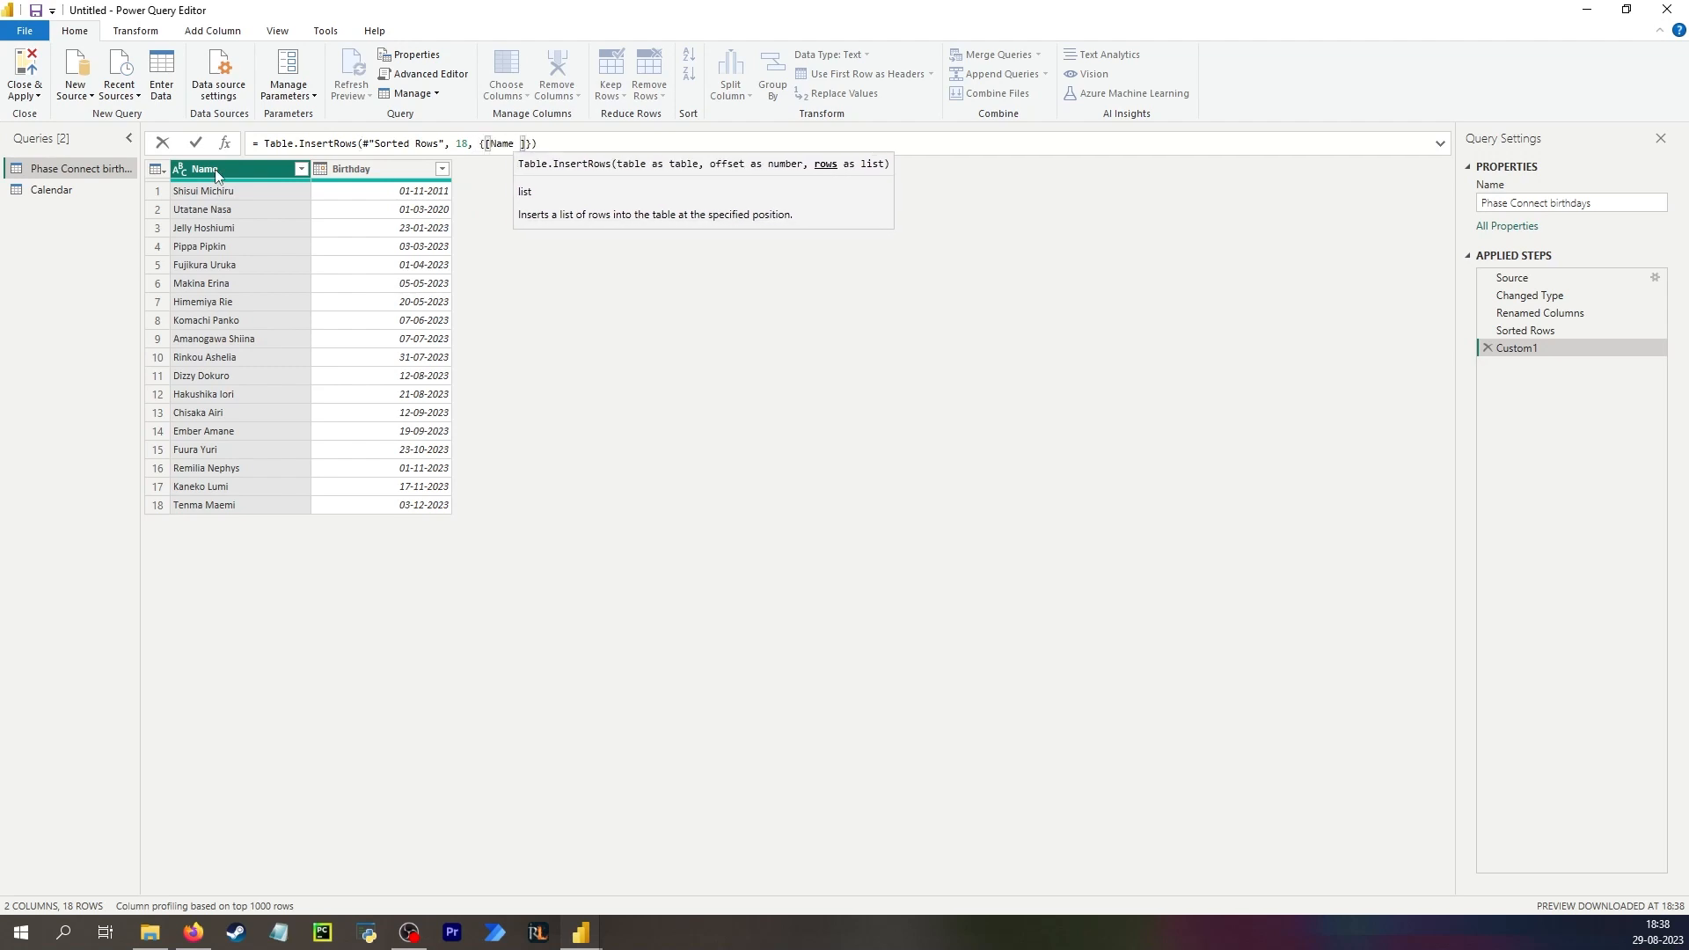
{"action": "type", "text": "= \"rand"}
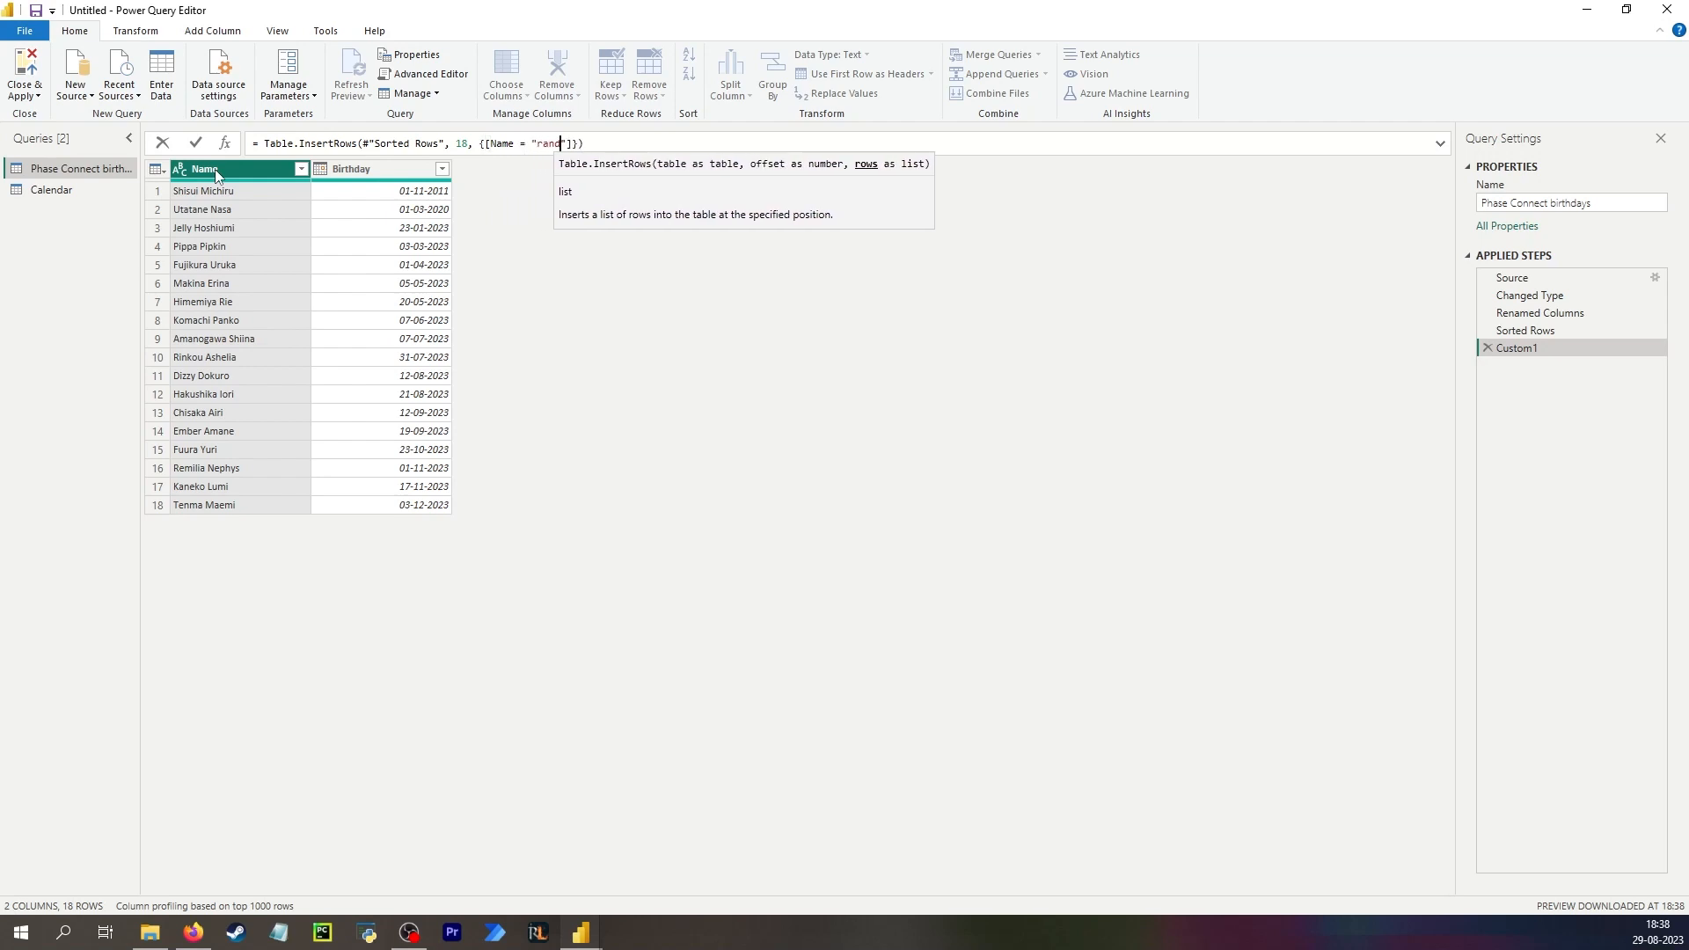
{"action": "key", "text": "BackSpace"}
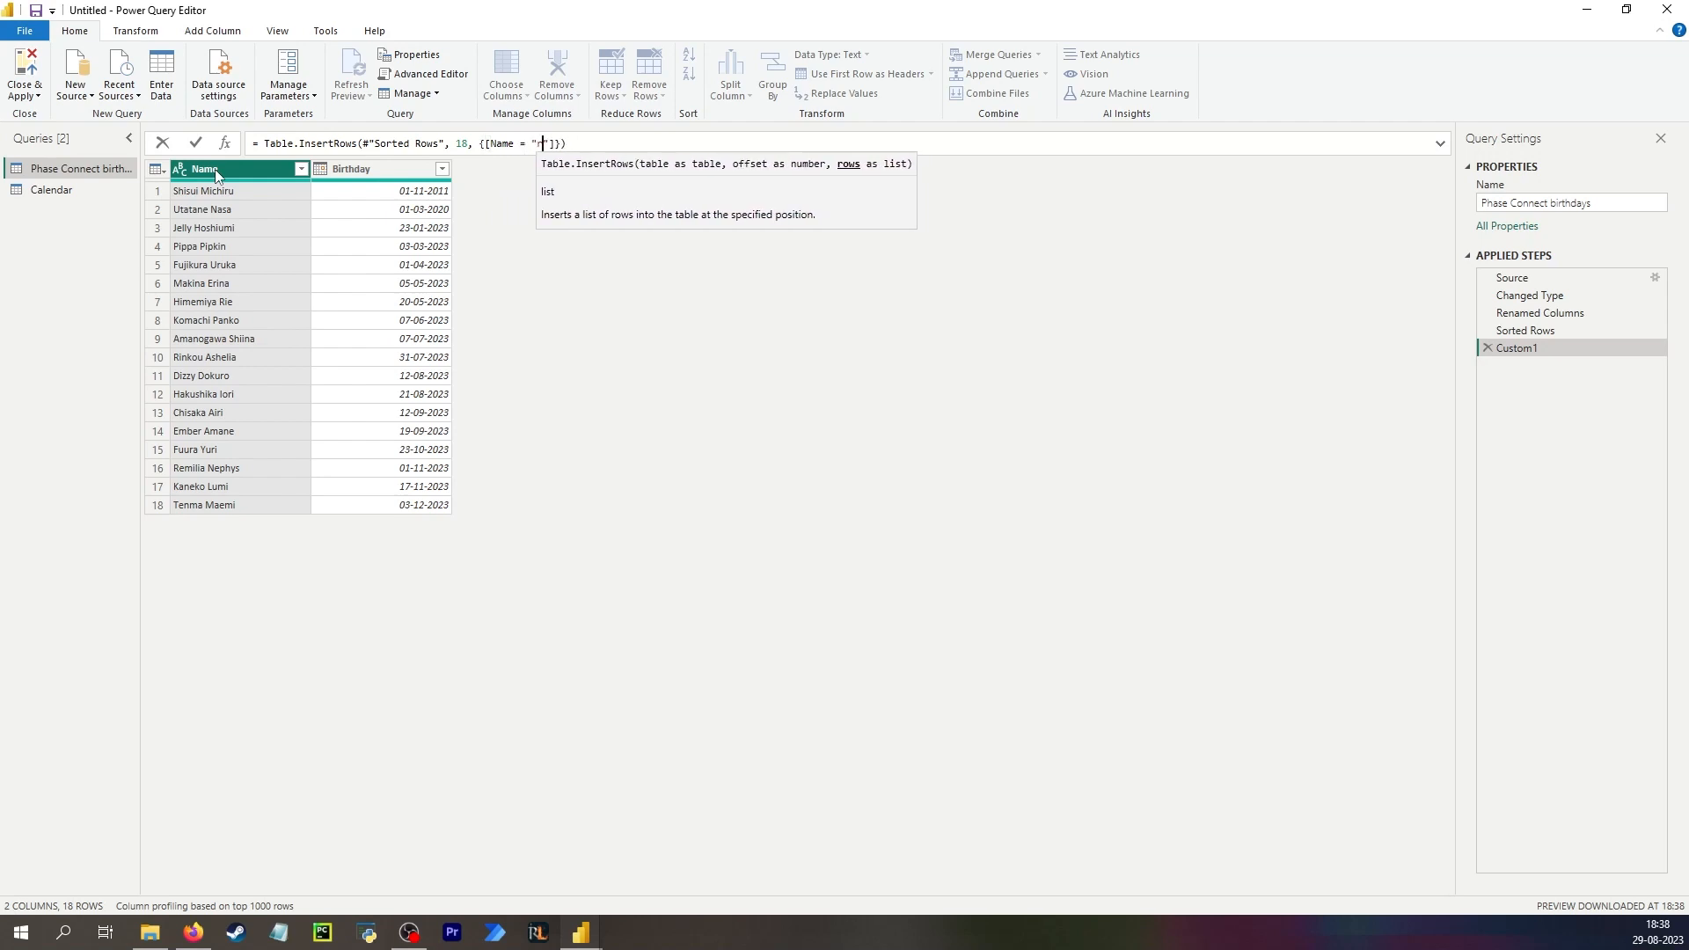
{"action": "type", "text": "andom imposter\", "}
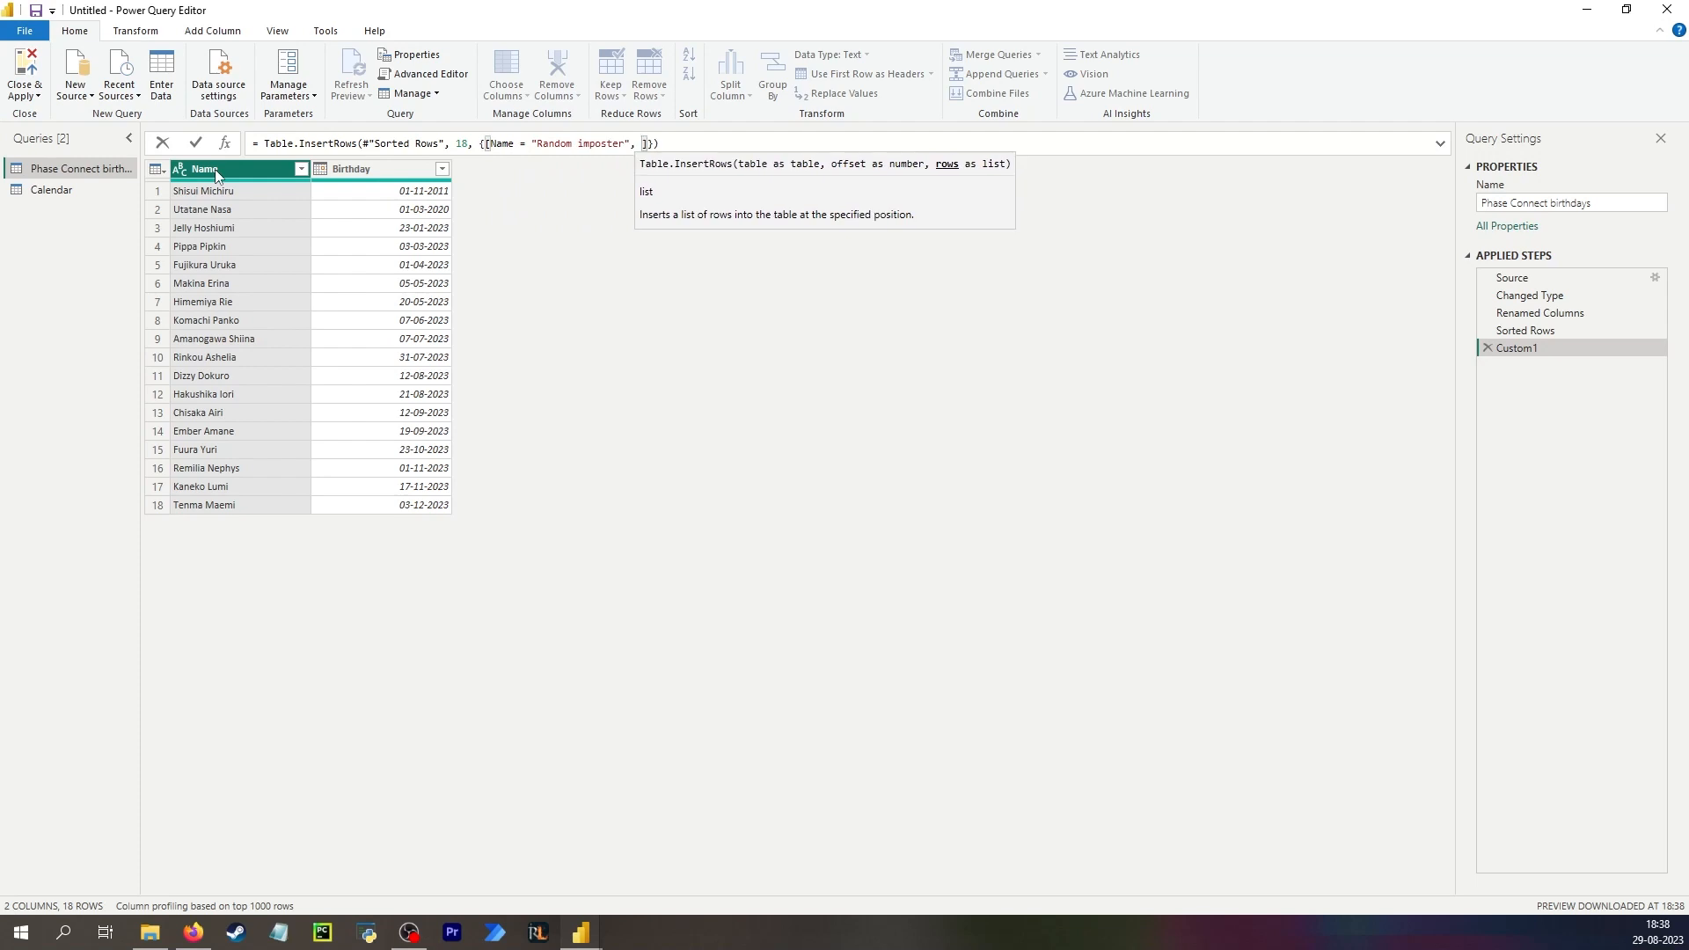
{"action": "type", "text": "Birt"}
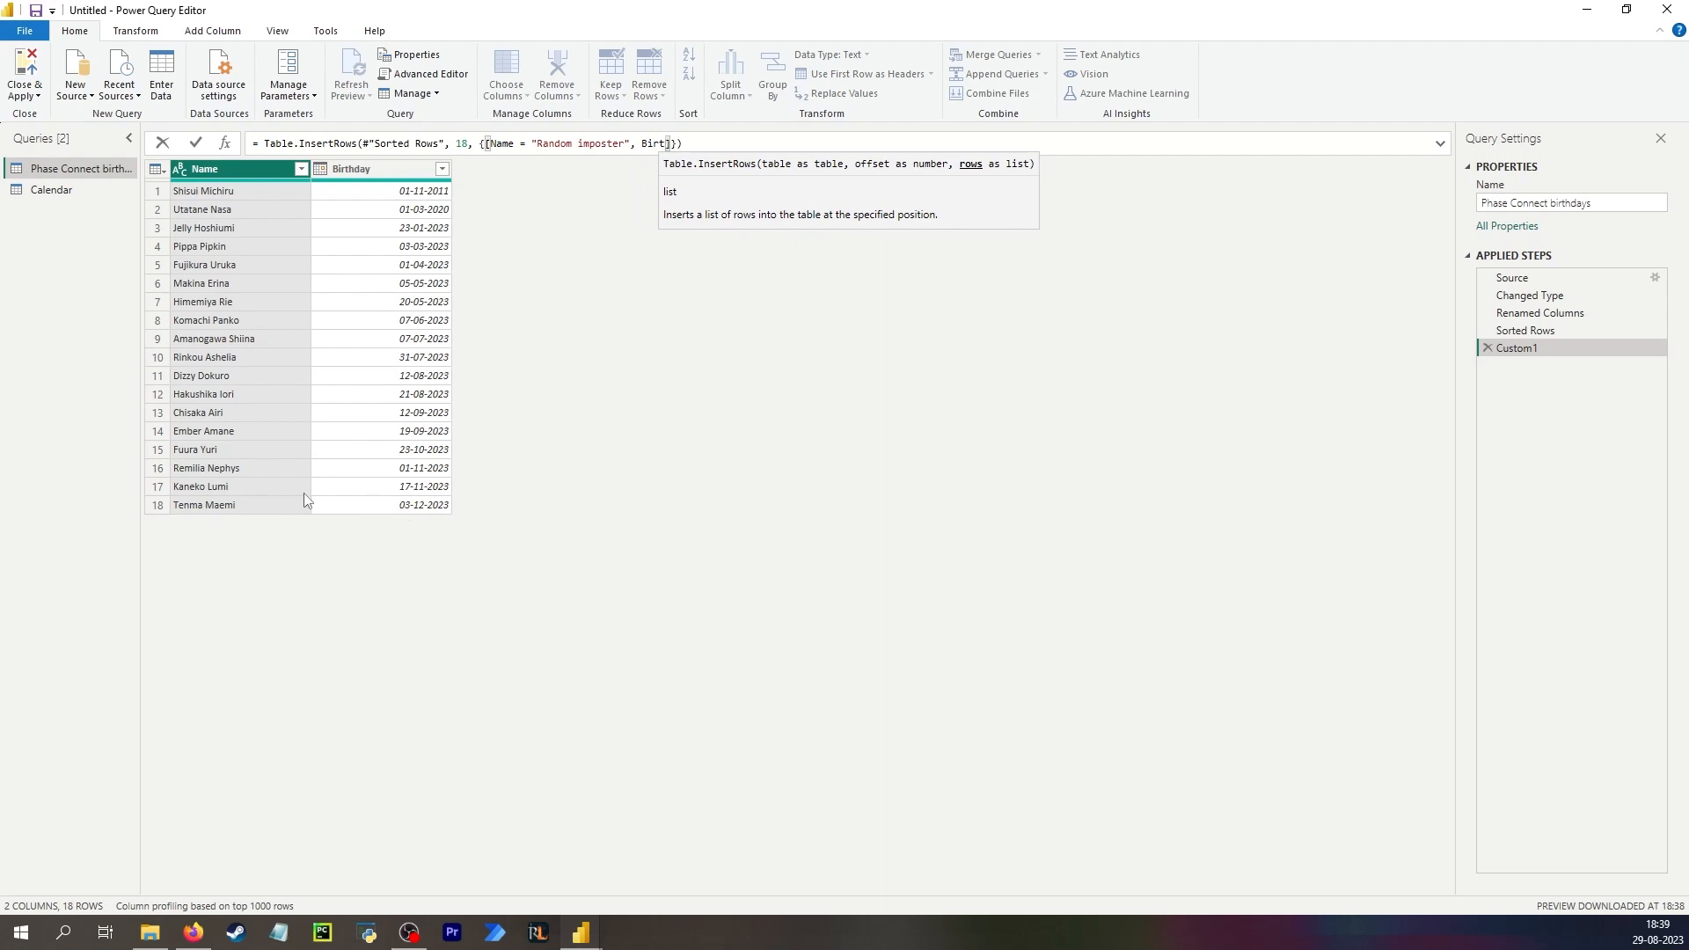
{"action": "type", "text": "hday "}
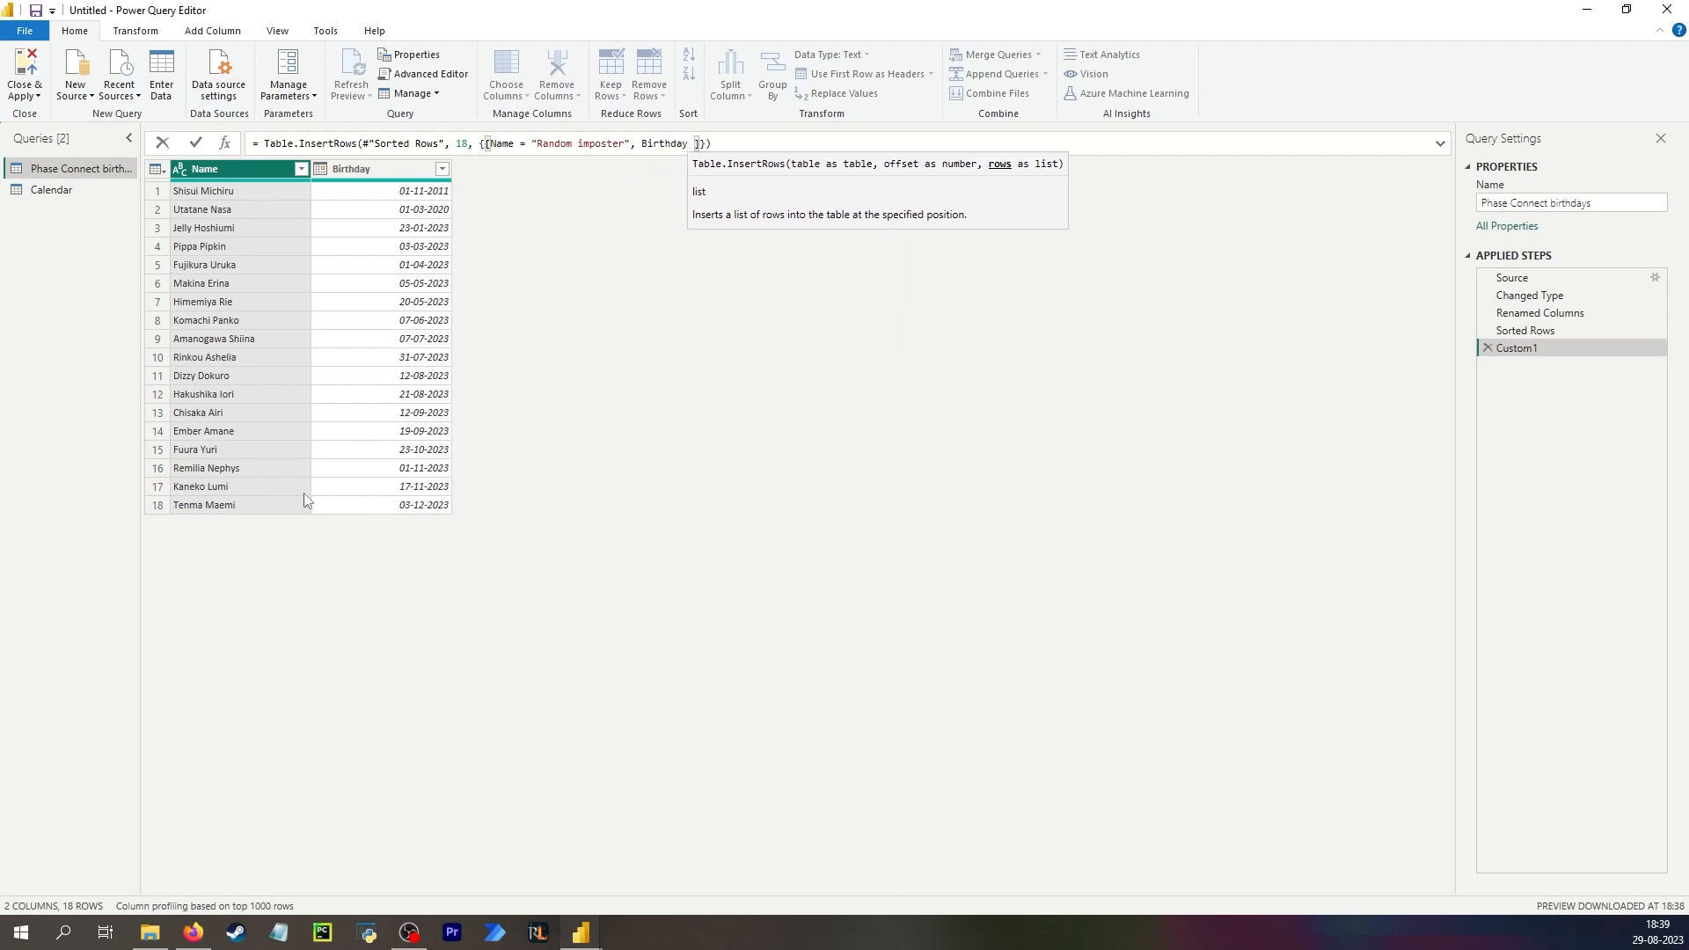
{"action": "type", "text": "= #date("}
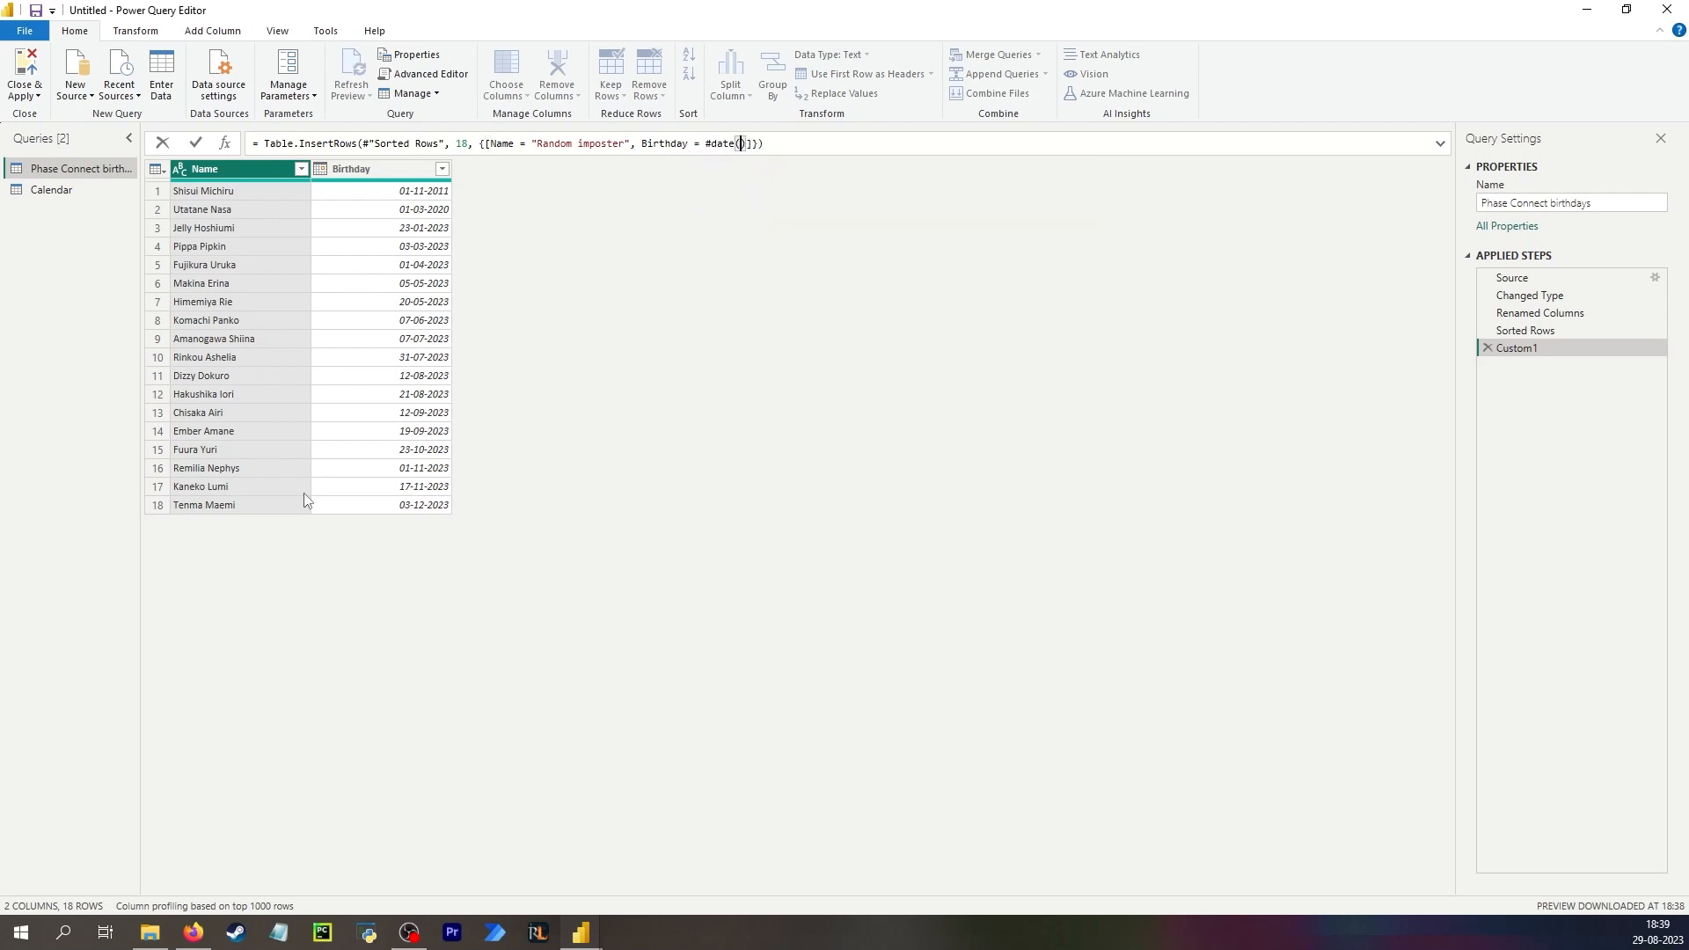
{"action": "type", "text": "2023, 12, 03)"}
{"action": "key", "text": "Return"}
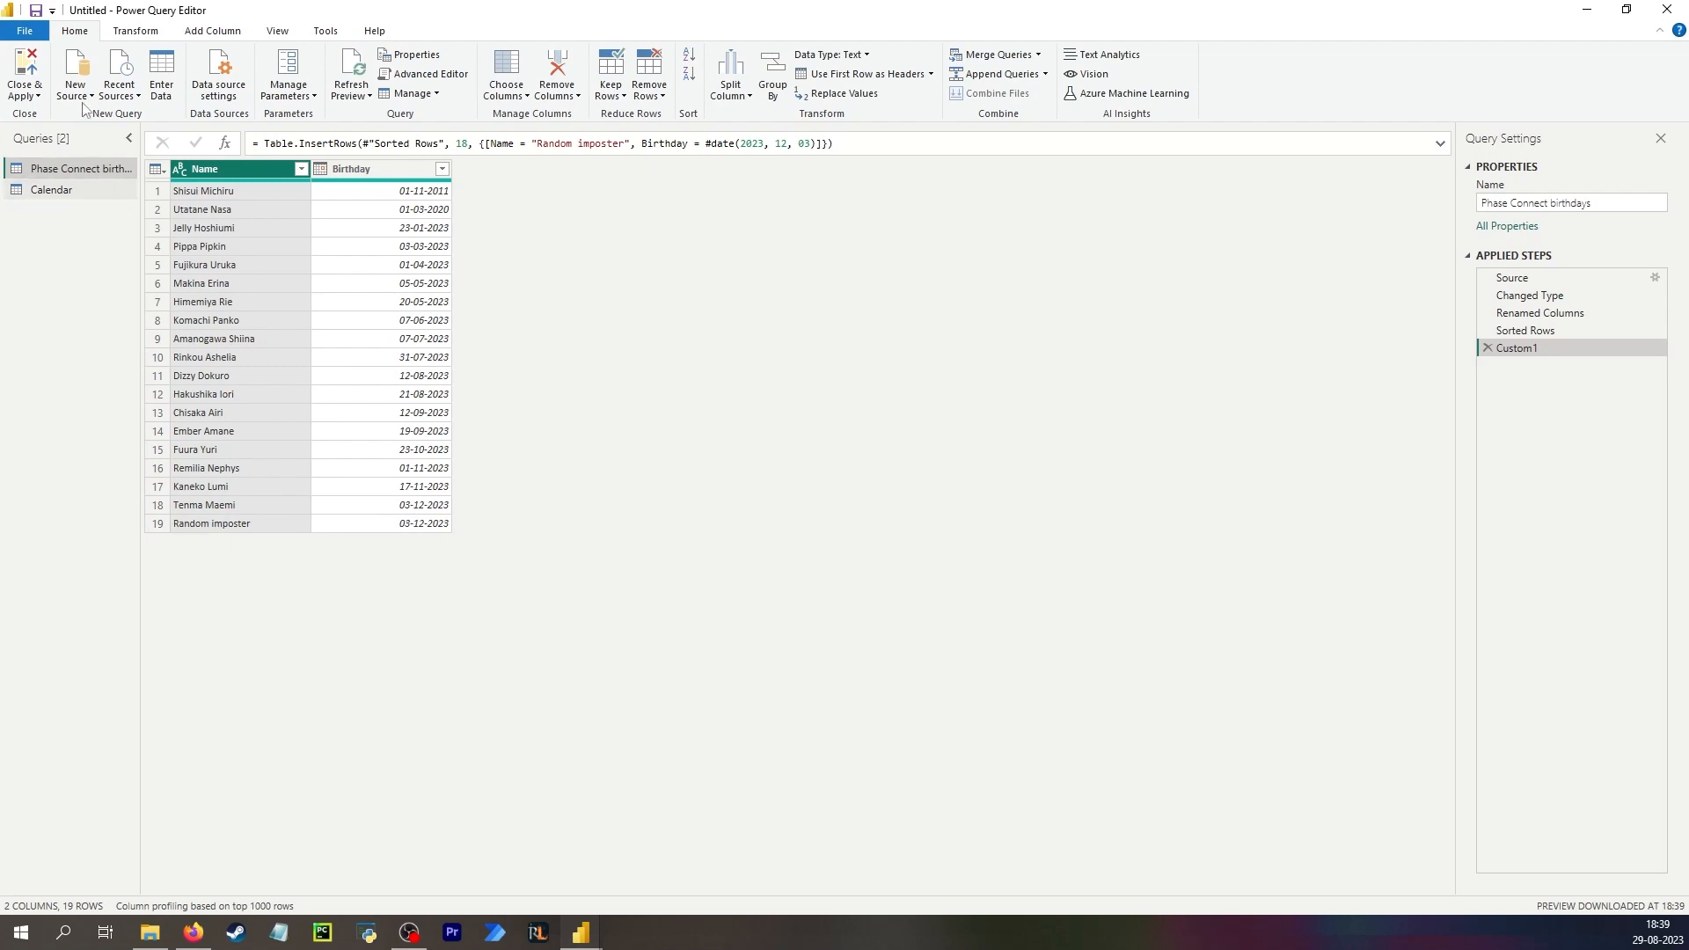
Close and apply the query changes, then dismiss the load dialog.
{"action": "left_click", "coordinate": [26, 63]}
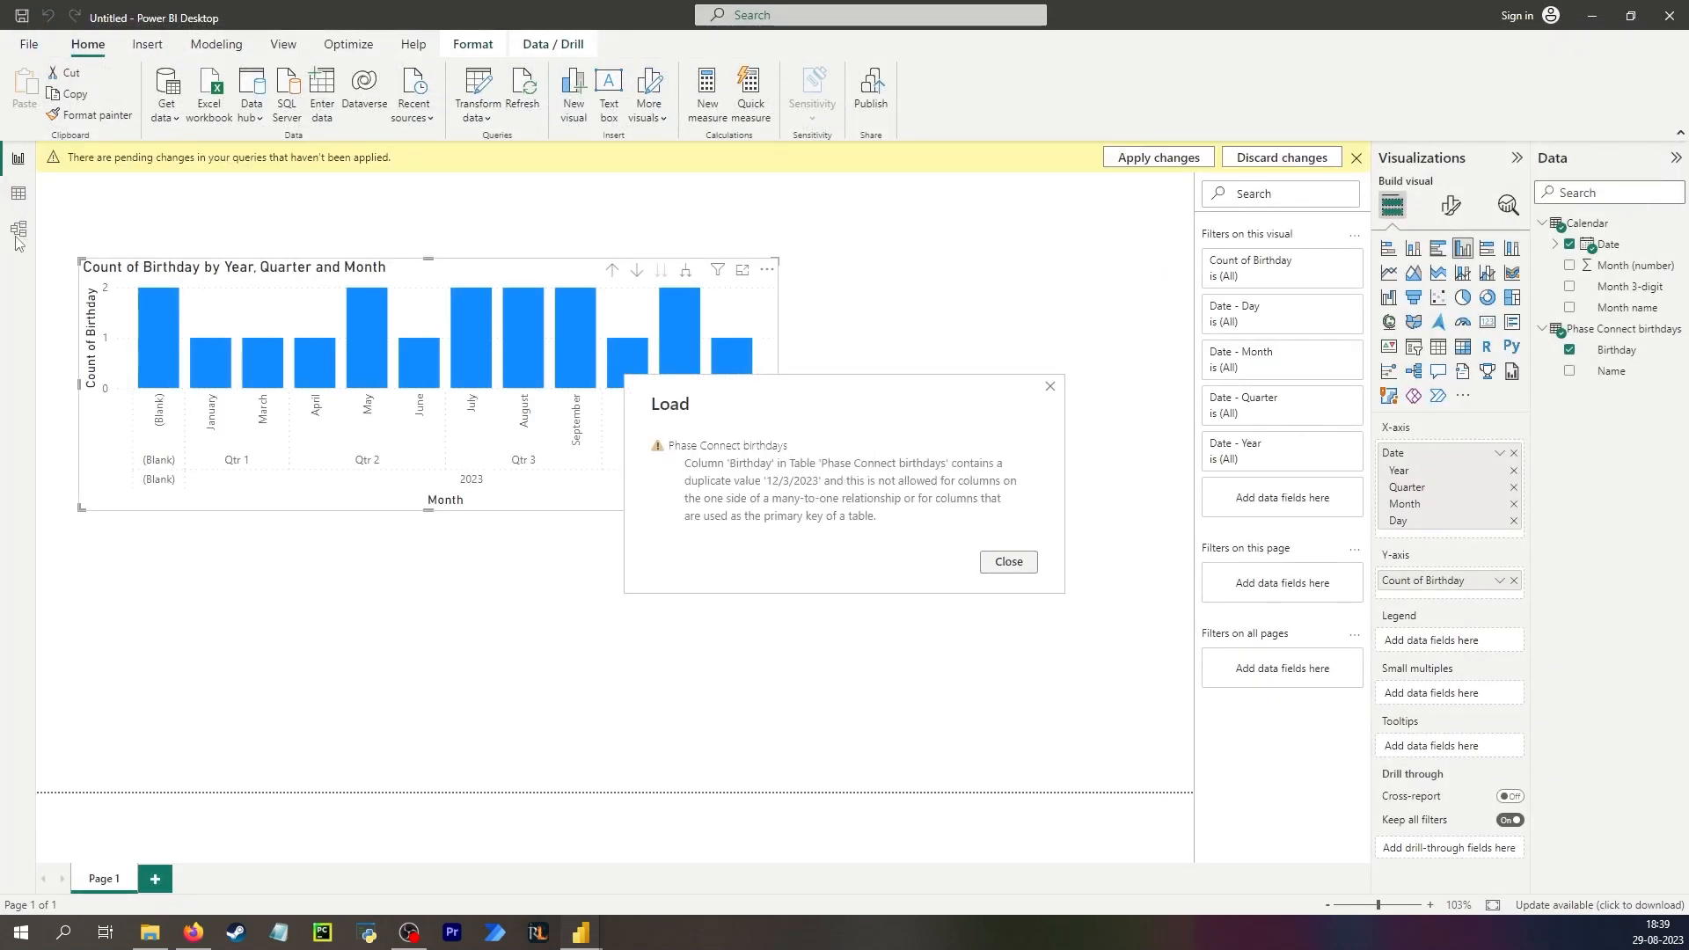
{"action": "left_click", "coordinate": [1007, 561]}
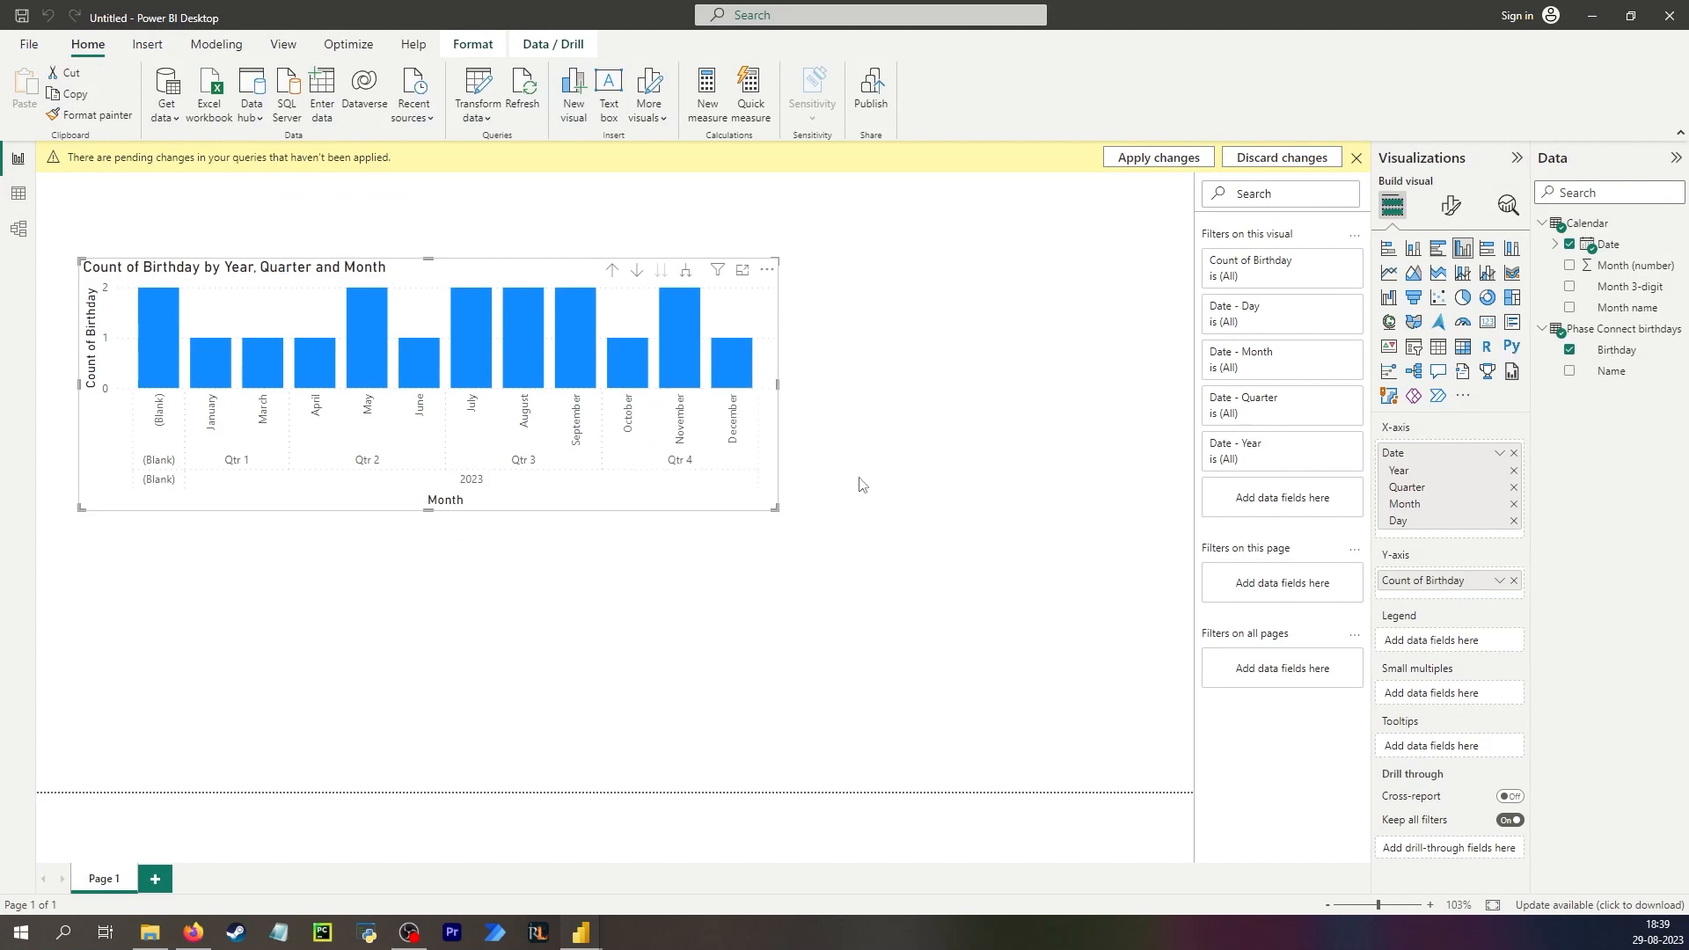
In the model view, try to relate Birthday to the Calendar Date column again.
{"action": "left_click", "coordinate": [19, 229]}
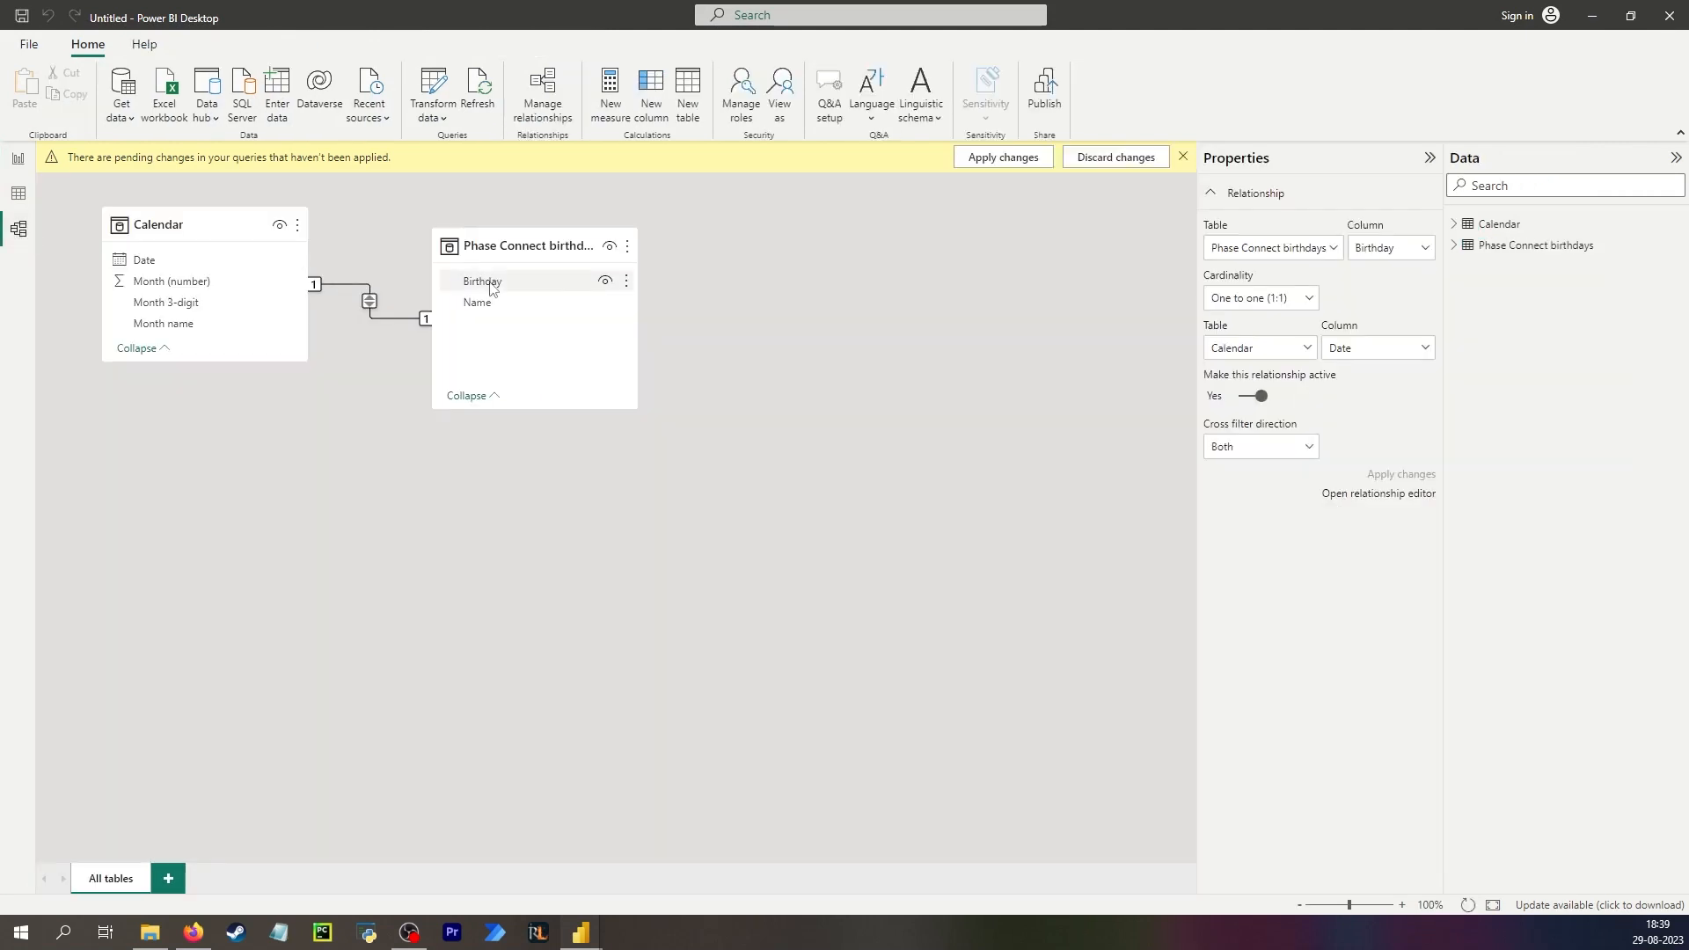
{"action": "left_click_drag", "start_coordinate": [491, 285], "coordinate": [217, 263]}
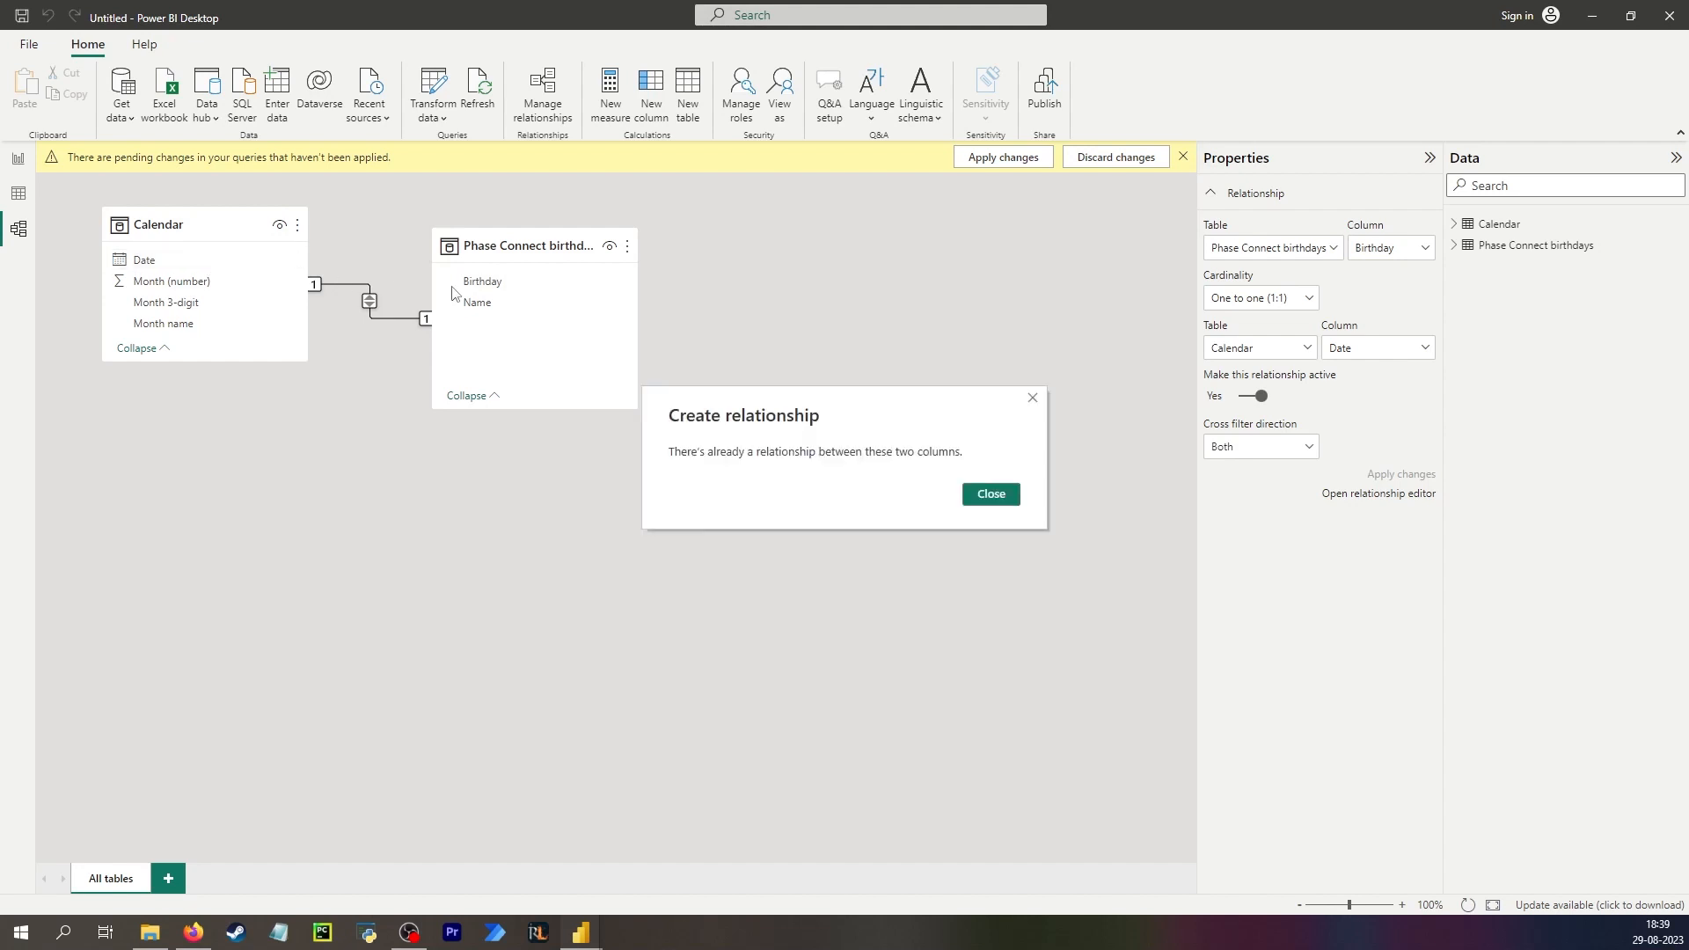
{"action": "left_click", "coordinate": [987, 494]}
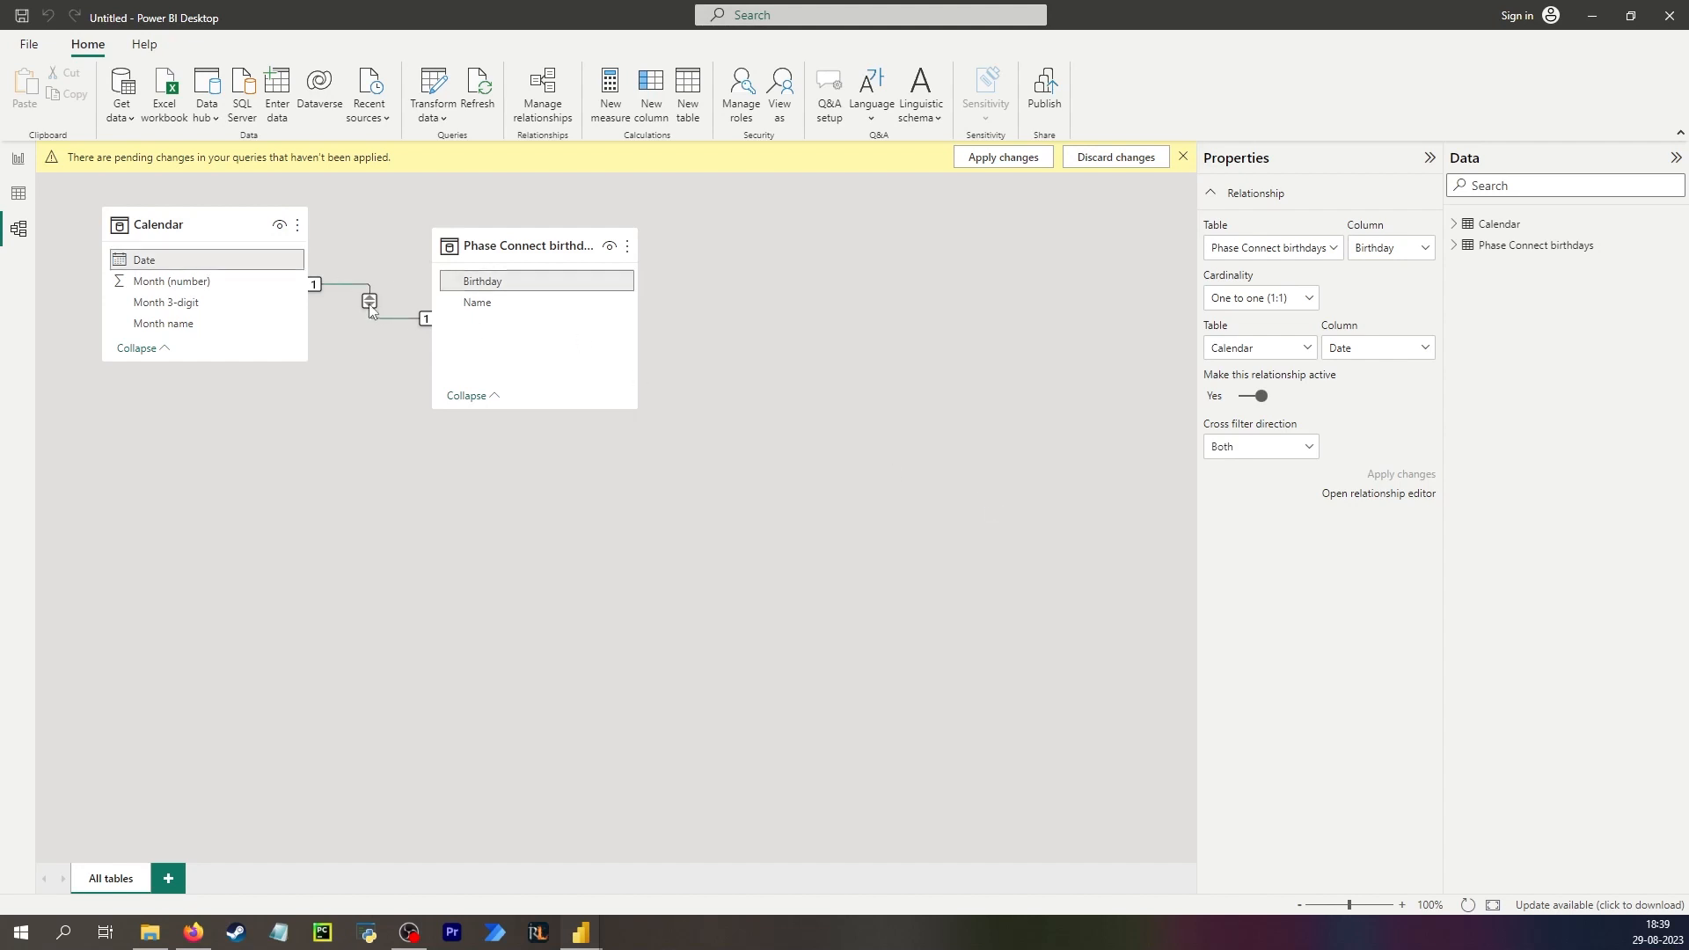
Delete the relationship between the Calendar and birthdays tables.
{"action": "right_click", "coordinate": [368, 304]}
{"action": "left_click", "coordinate": [390, 318]}
{"action": "left_click", "coordinate": [941, 499]}
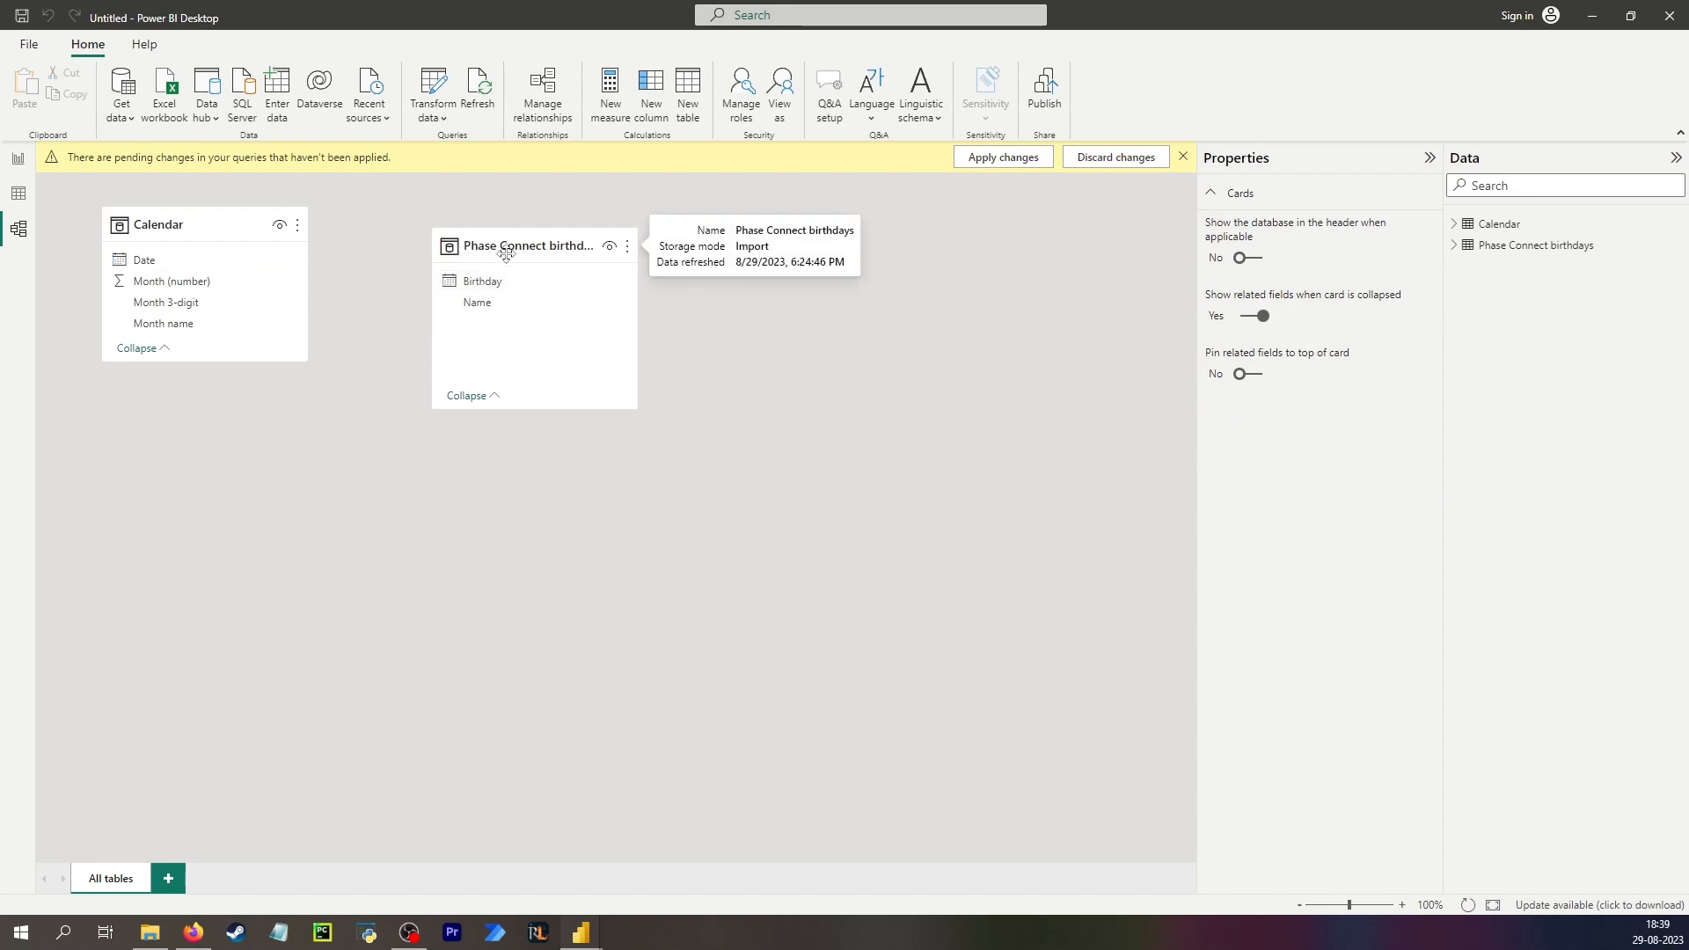
Recreate the Birthday to Calendar Date relationship and try to apply the pending query changes.
{"action": "left_click_drag", "start_coordinate": [502, 282], "coordinate": [230, 262]}
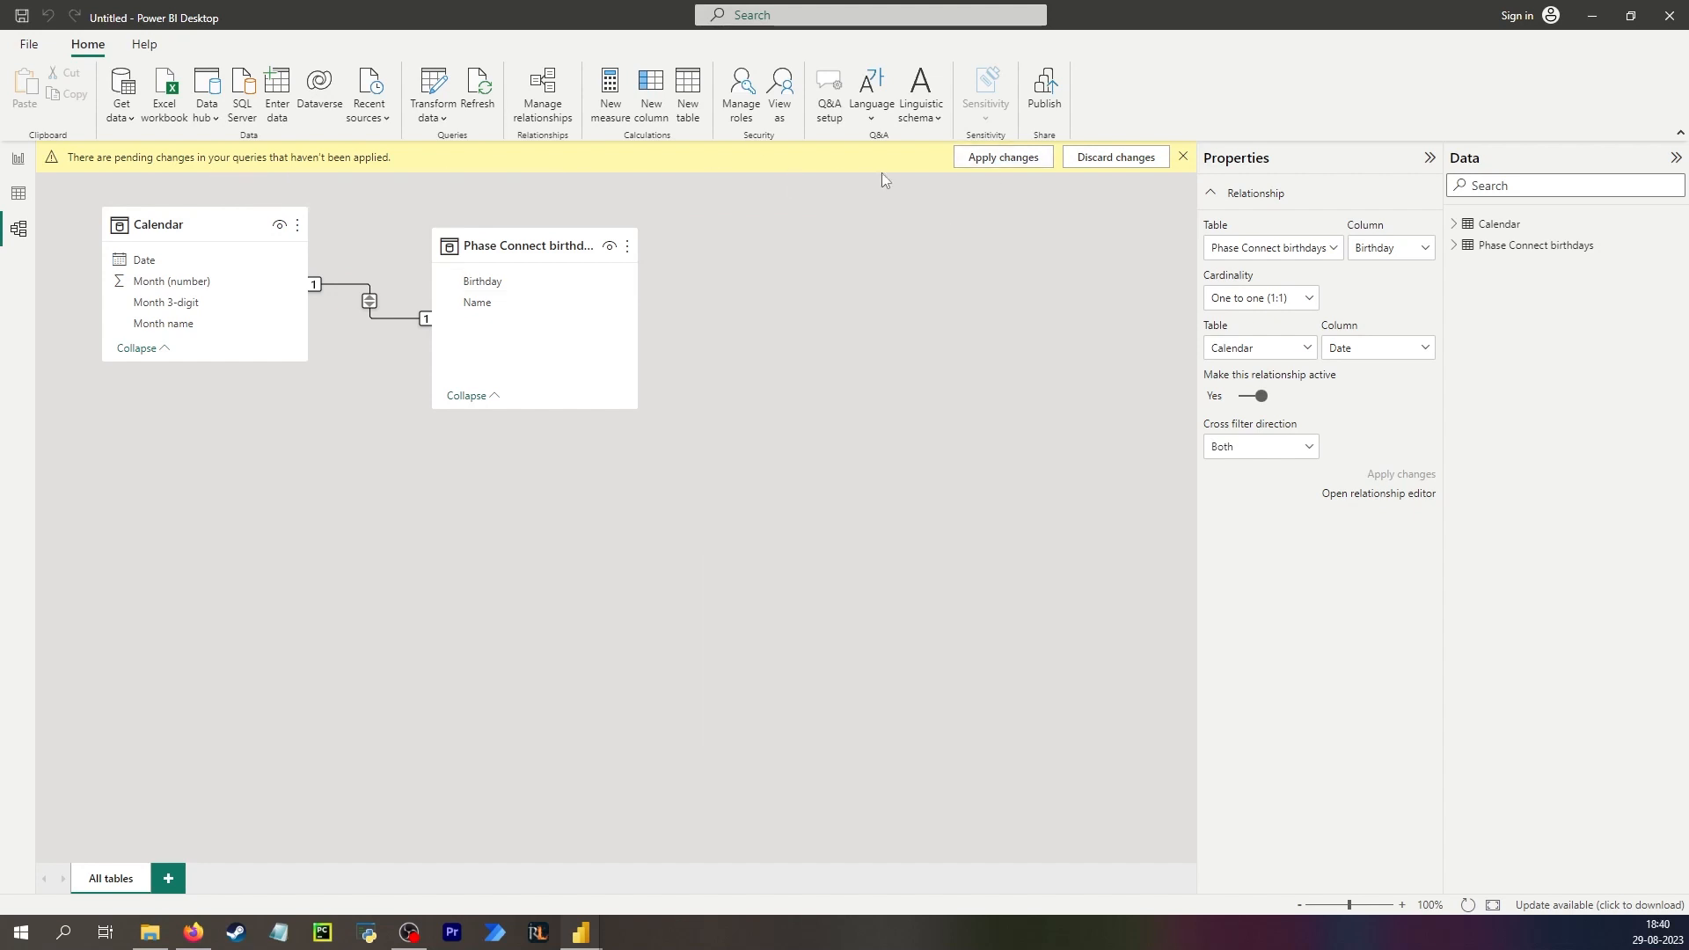
{"action": "left_click", "coordinate": [968, 160]}
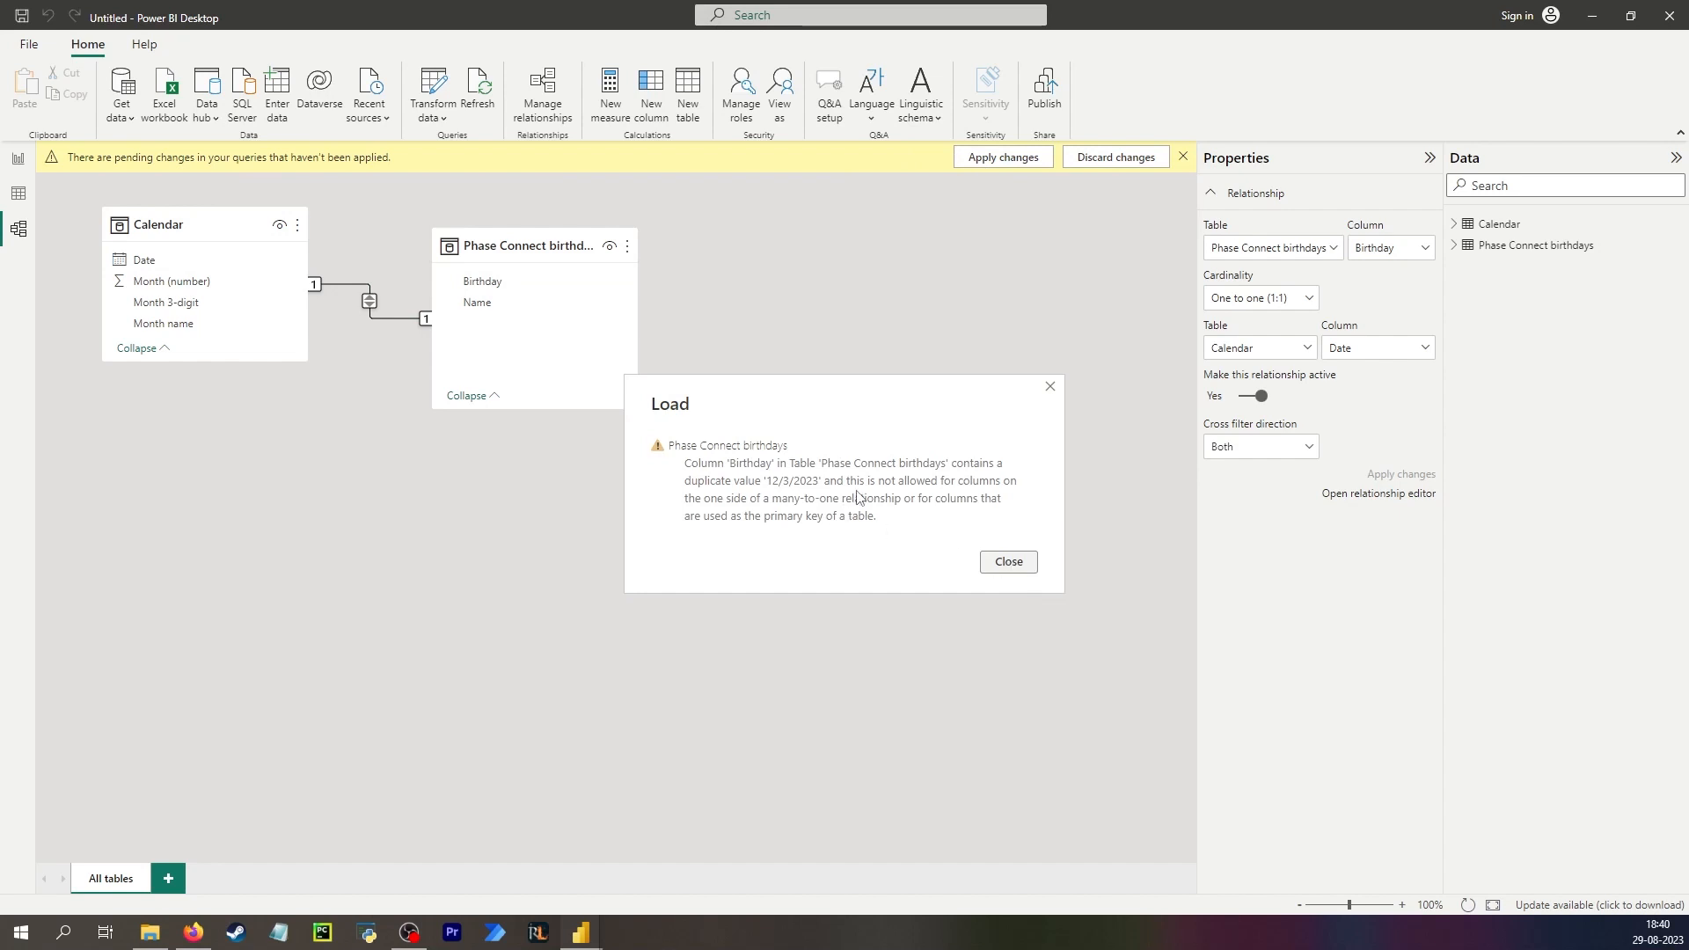
{"action": "left_click", "coordinate": [1009, 561]}
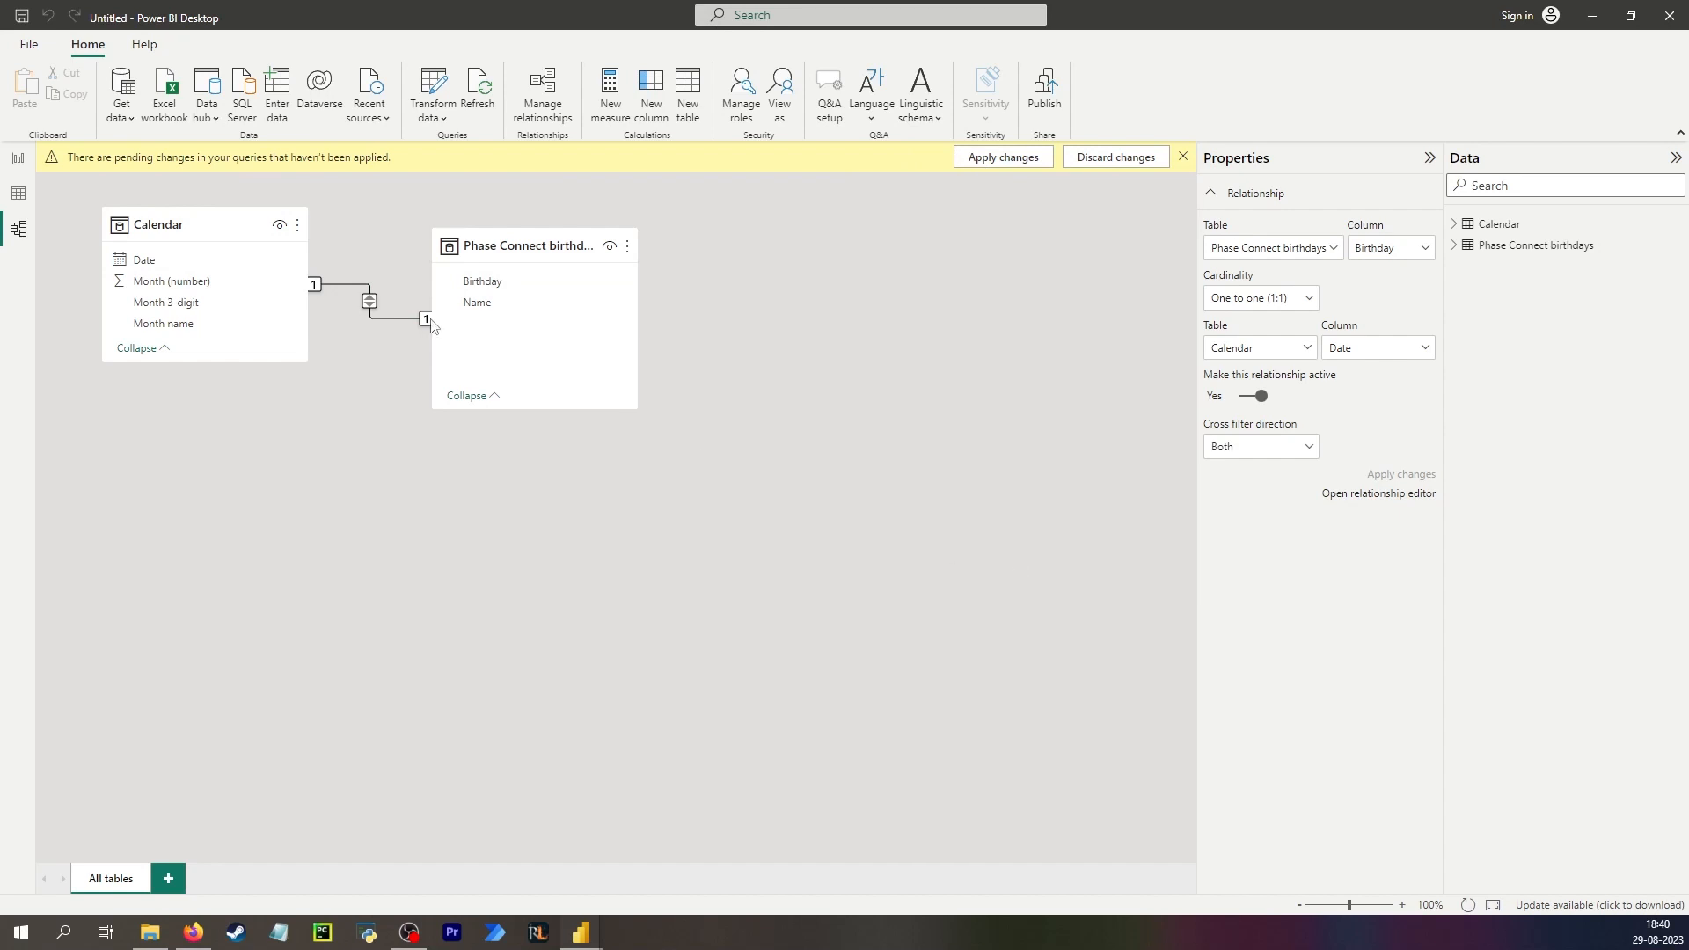
Delete the Birthday to Calendar Date relationship once more.
{"action": "right_click", "coordinate": [398, 314]}
{"action": "left_click", "coordinate": [444, 325]}
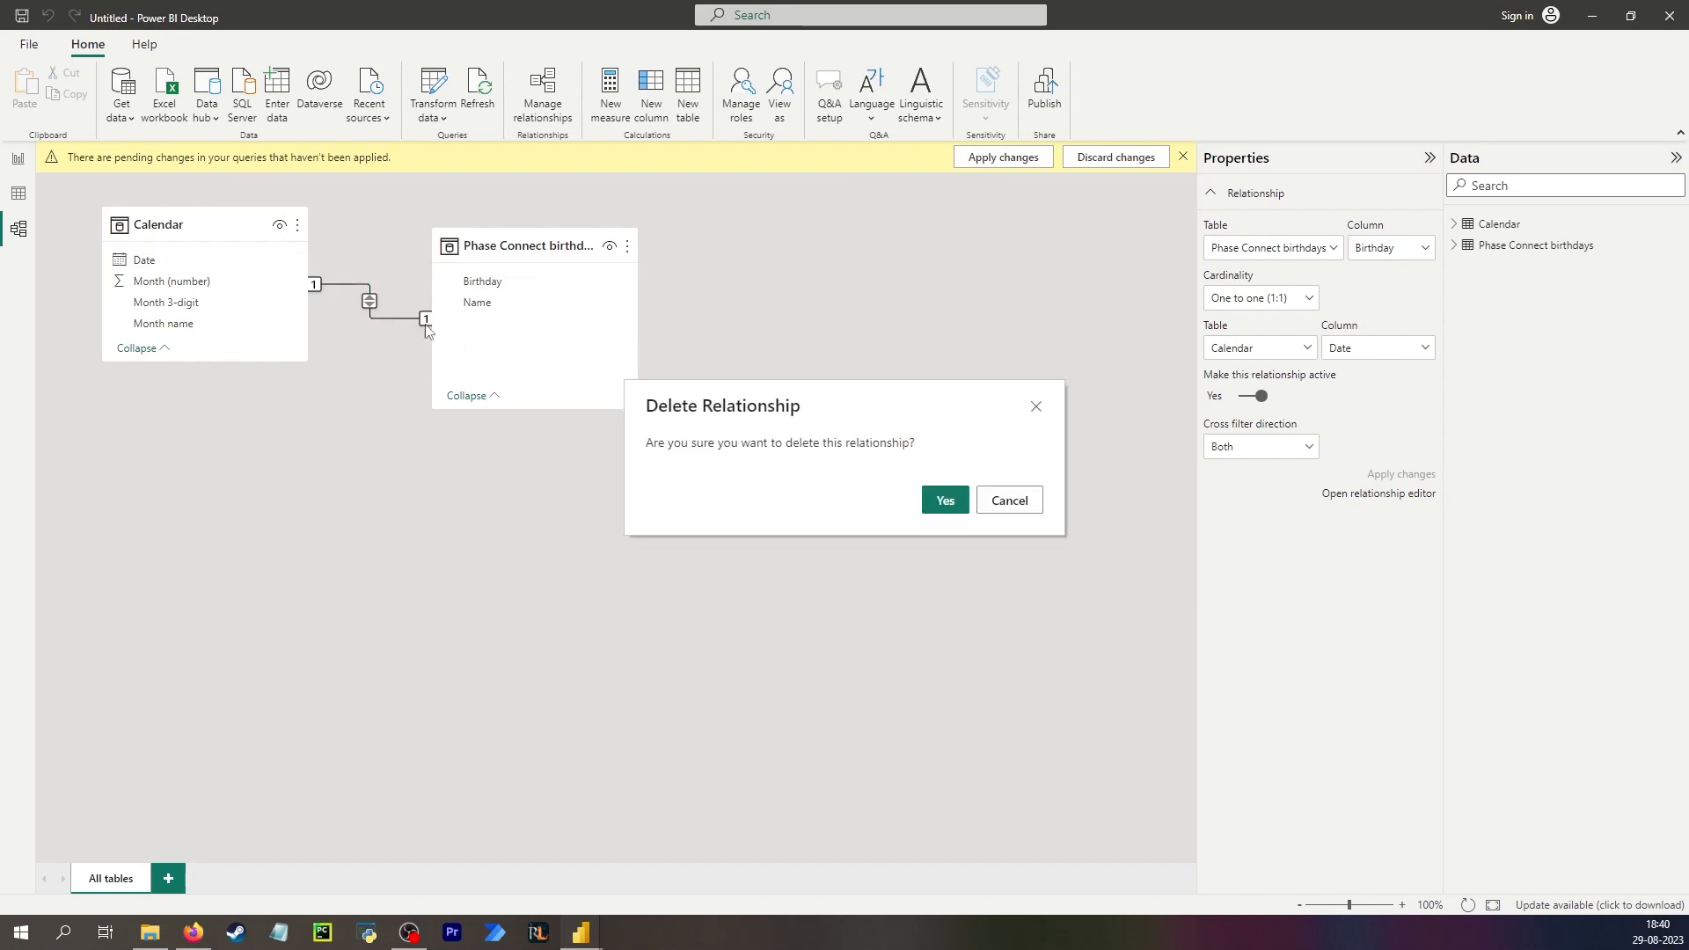
{"action": "left_click", "coordinate": [948, 504]}
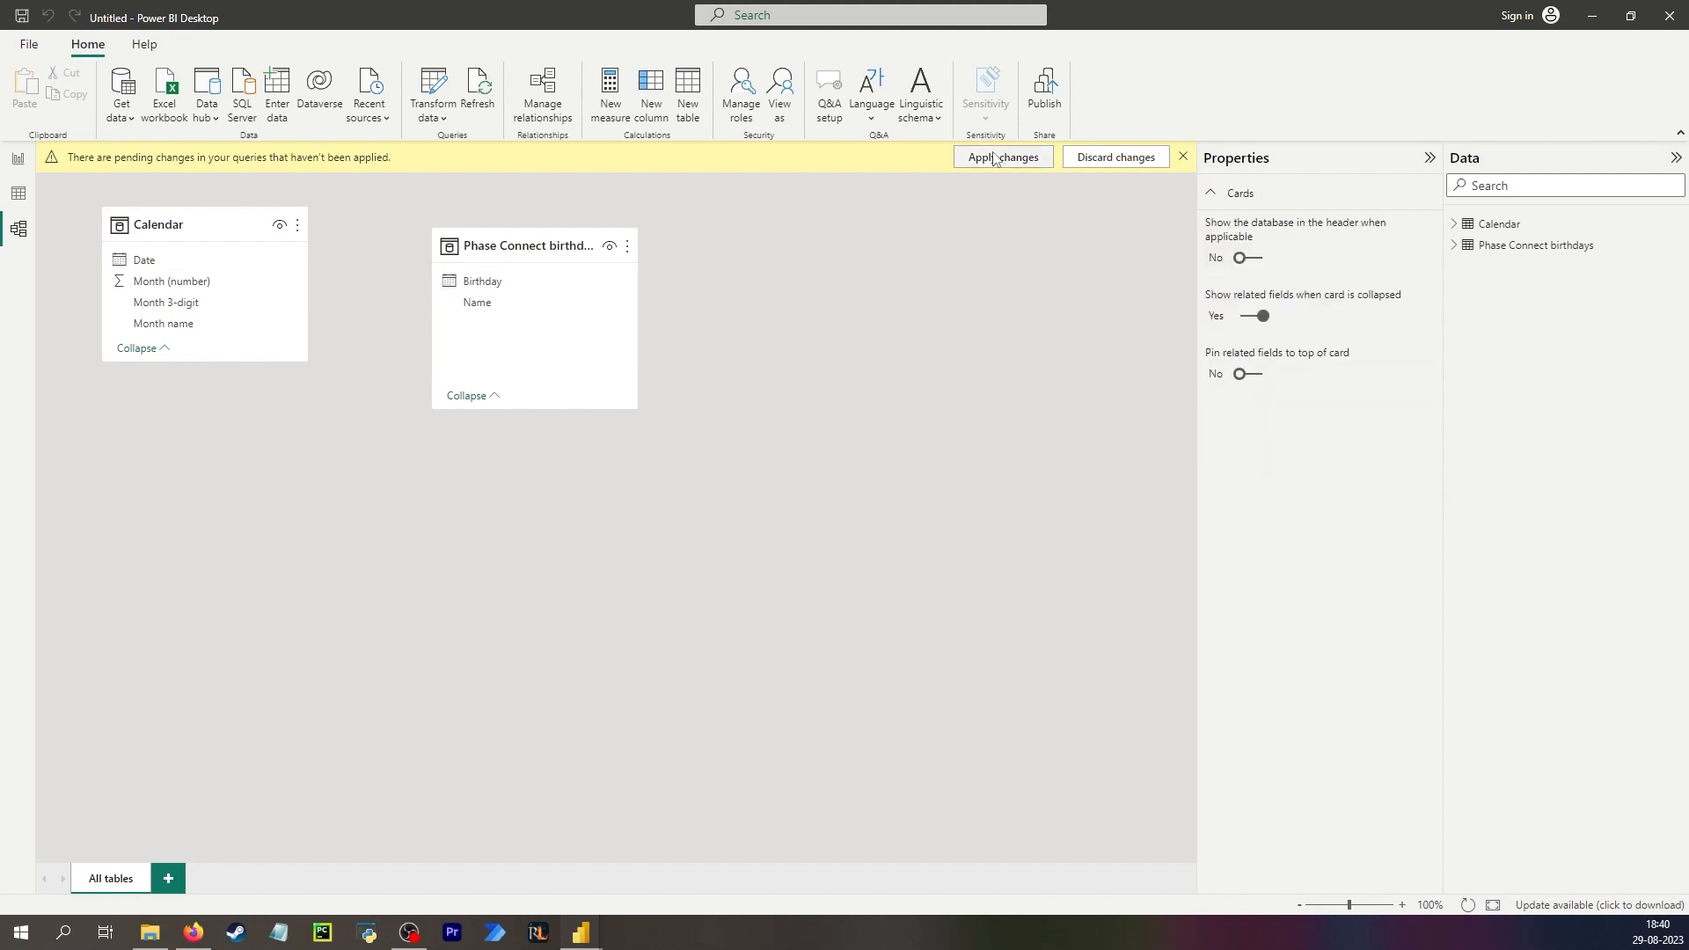
Apply the pending query changes and relate Birthday to the Calendar Date column as many-to-one.
{"action": "left_click", "coordinate": [995, 159]}
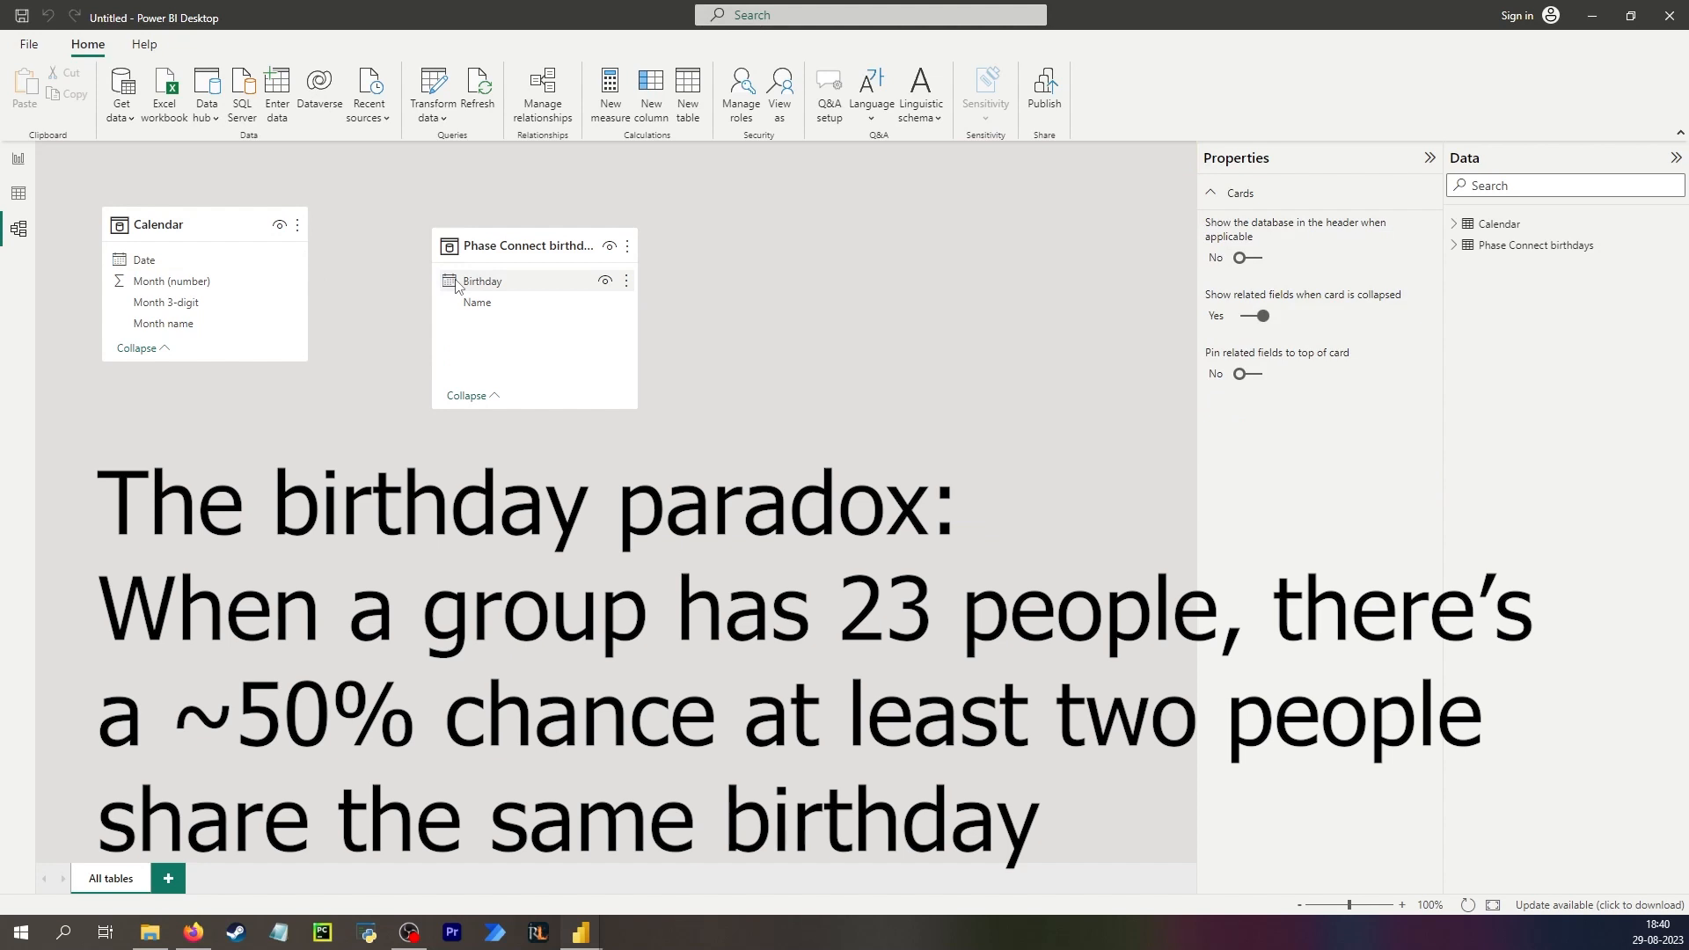
{"action": "left_click_drag", "start_coordinate": [472, 286], "coordinate": [145, 260]}
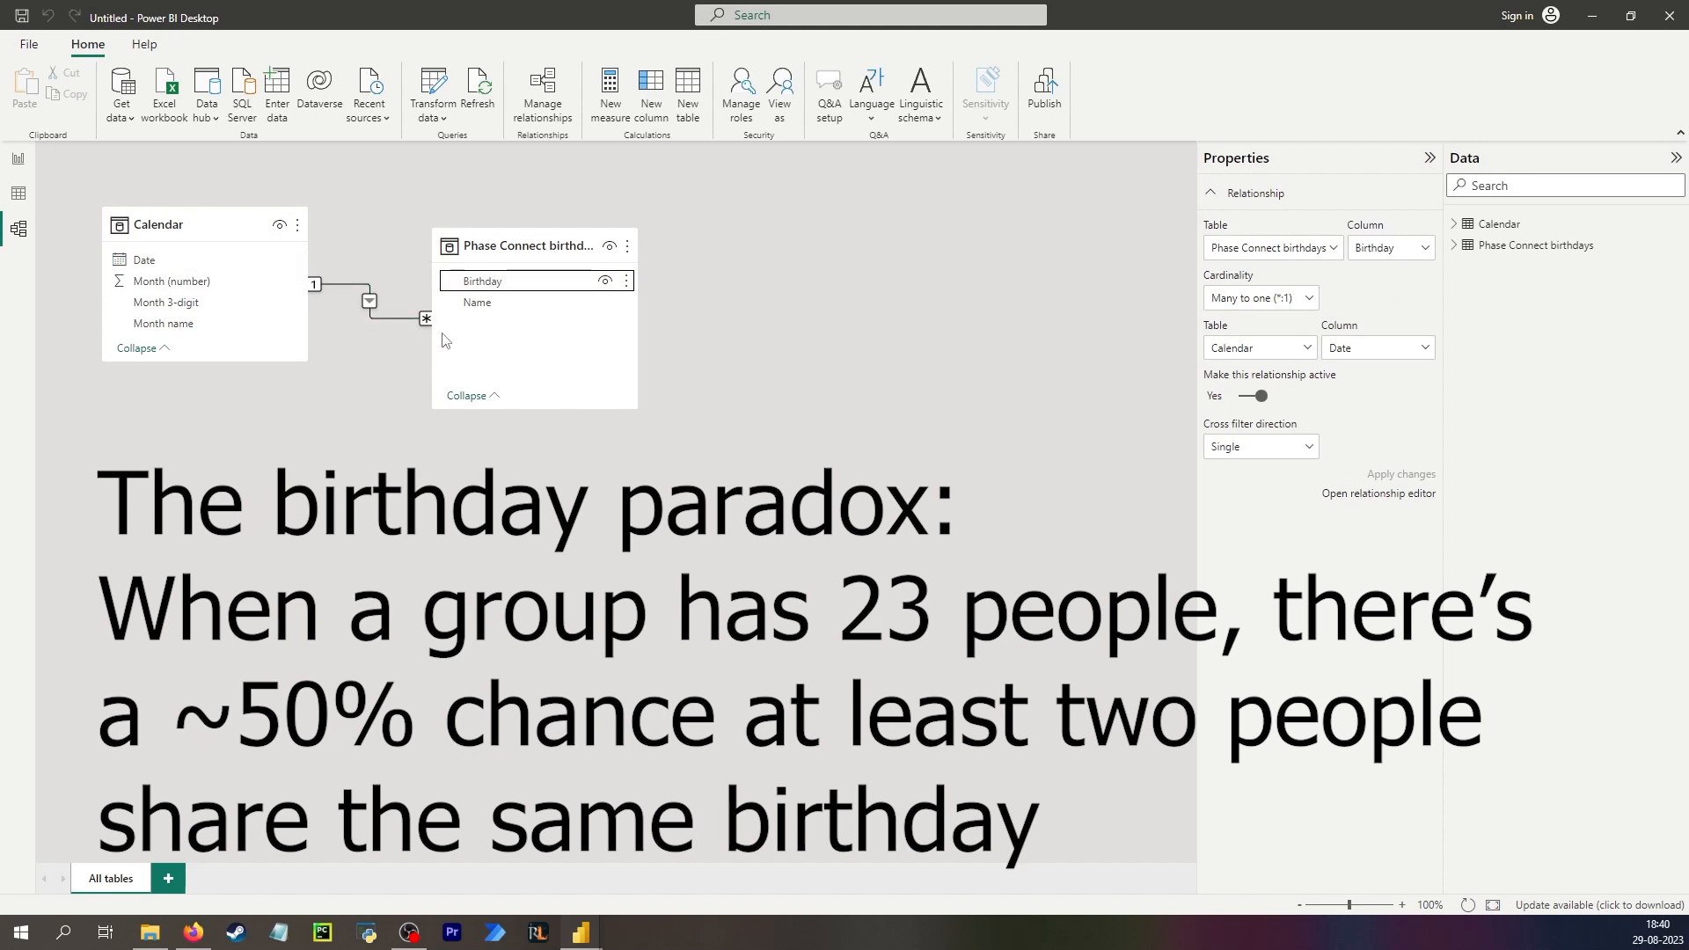
Remove Quarter from the column chart's date hierarchy on the x-axis.
{"action": "left_click", "coordinate": [19, 159]}
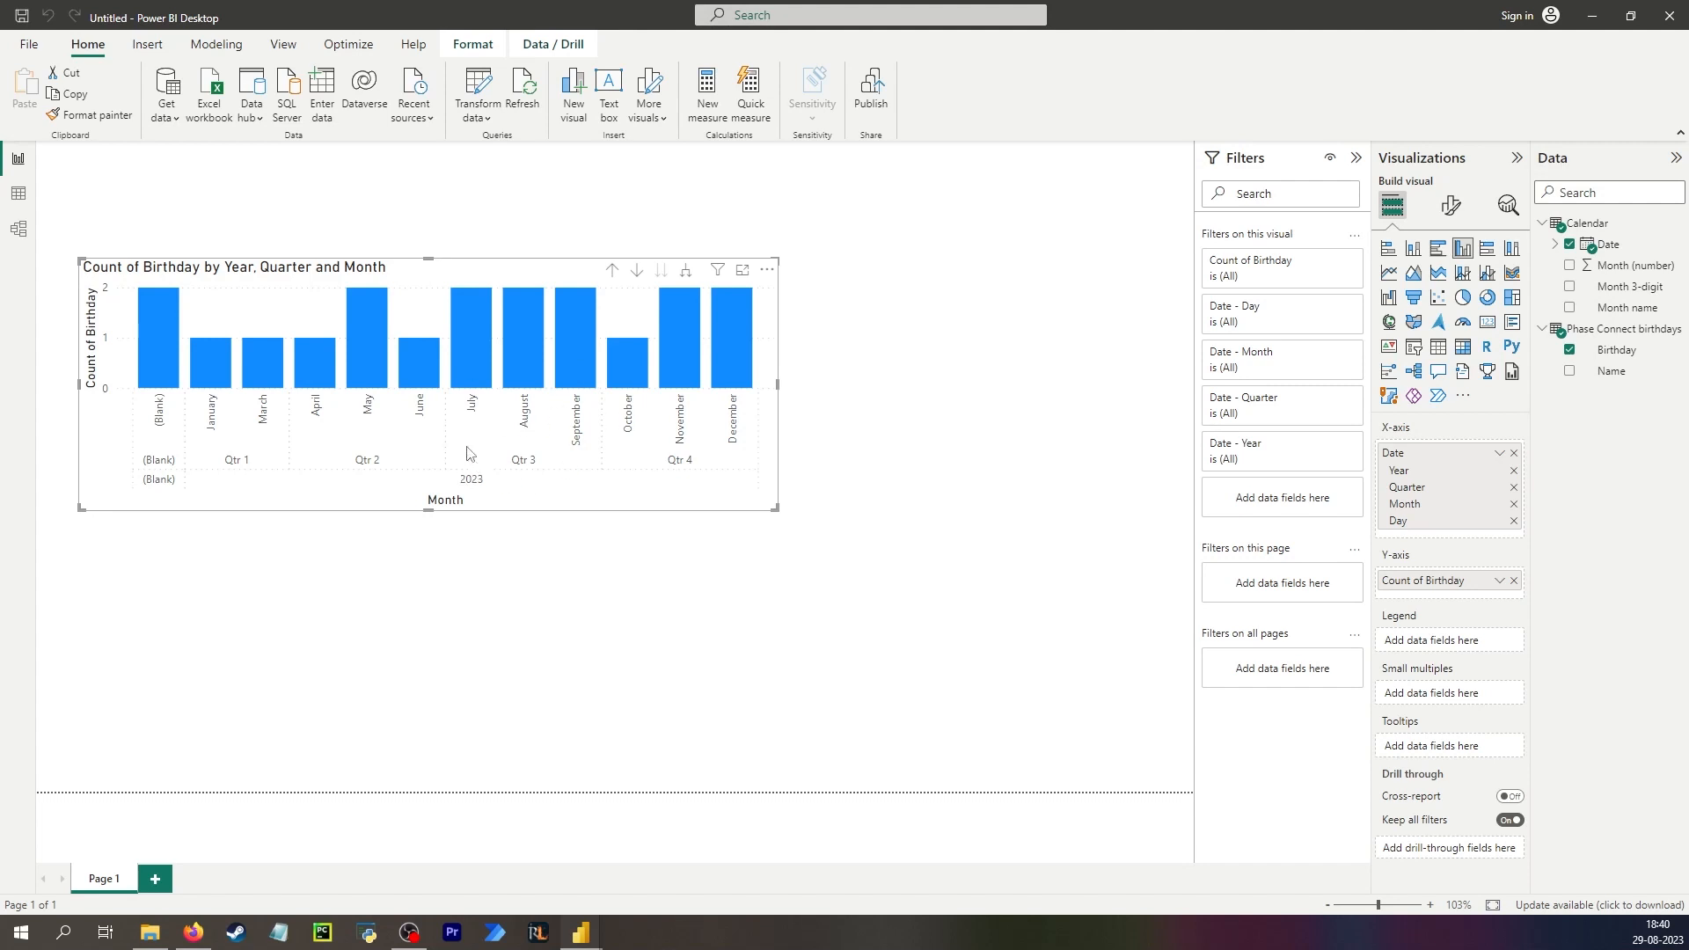
{"action": "mouse_move", "coordinate": [156, 352]}
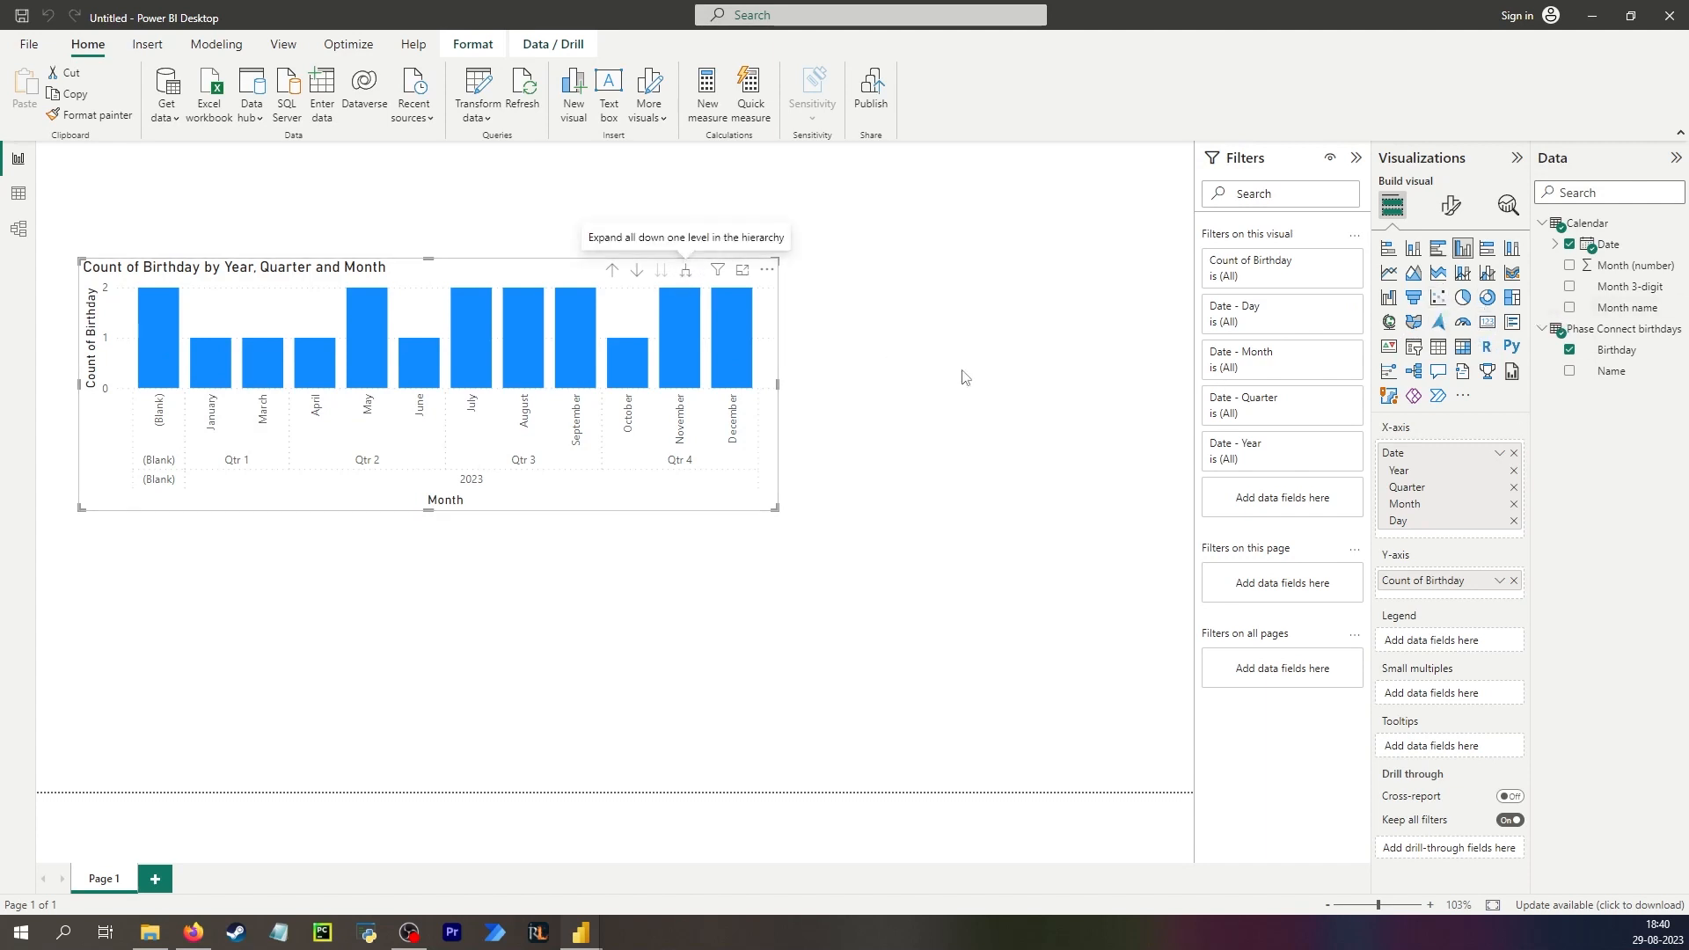
{"action": "left_click", "coordinate": [1514, 488]}
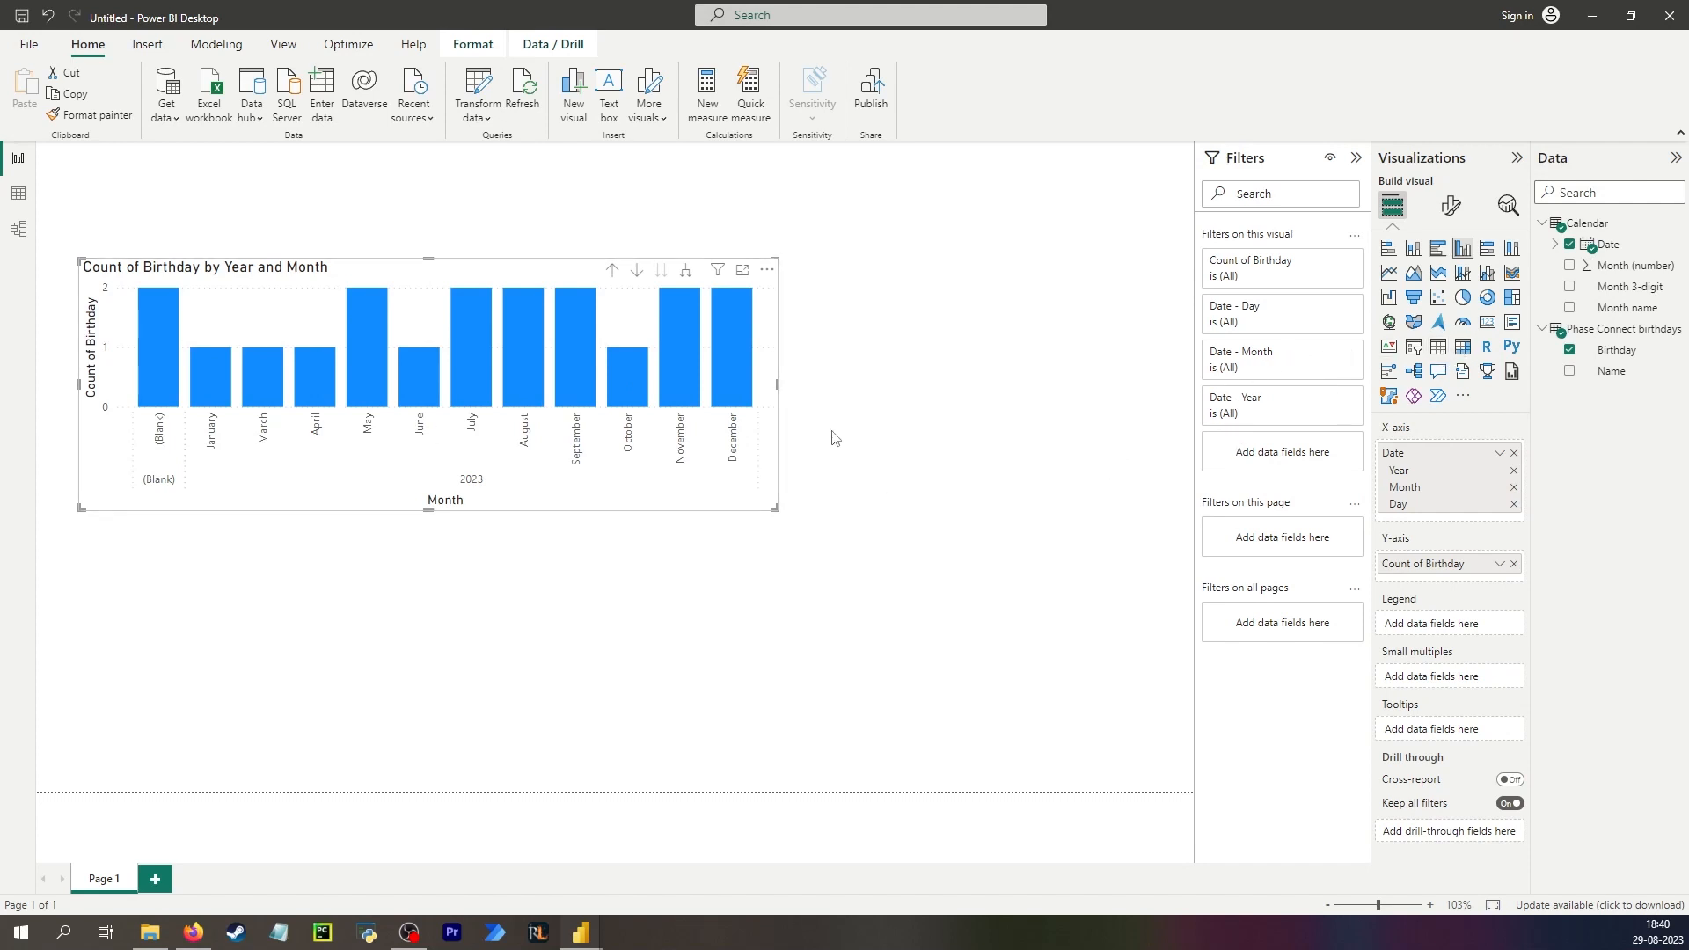
Duplicate the column chart and convert the copy into a table visual.
{"action": "key", "text": "ctrl+c"}
{"action": "key", "text": "ctrl+v"}
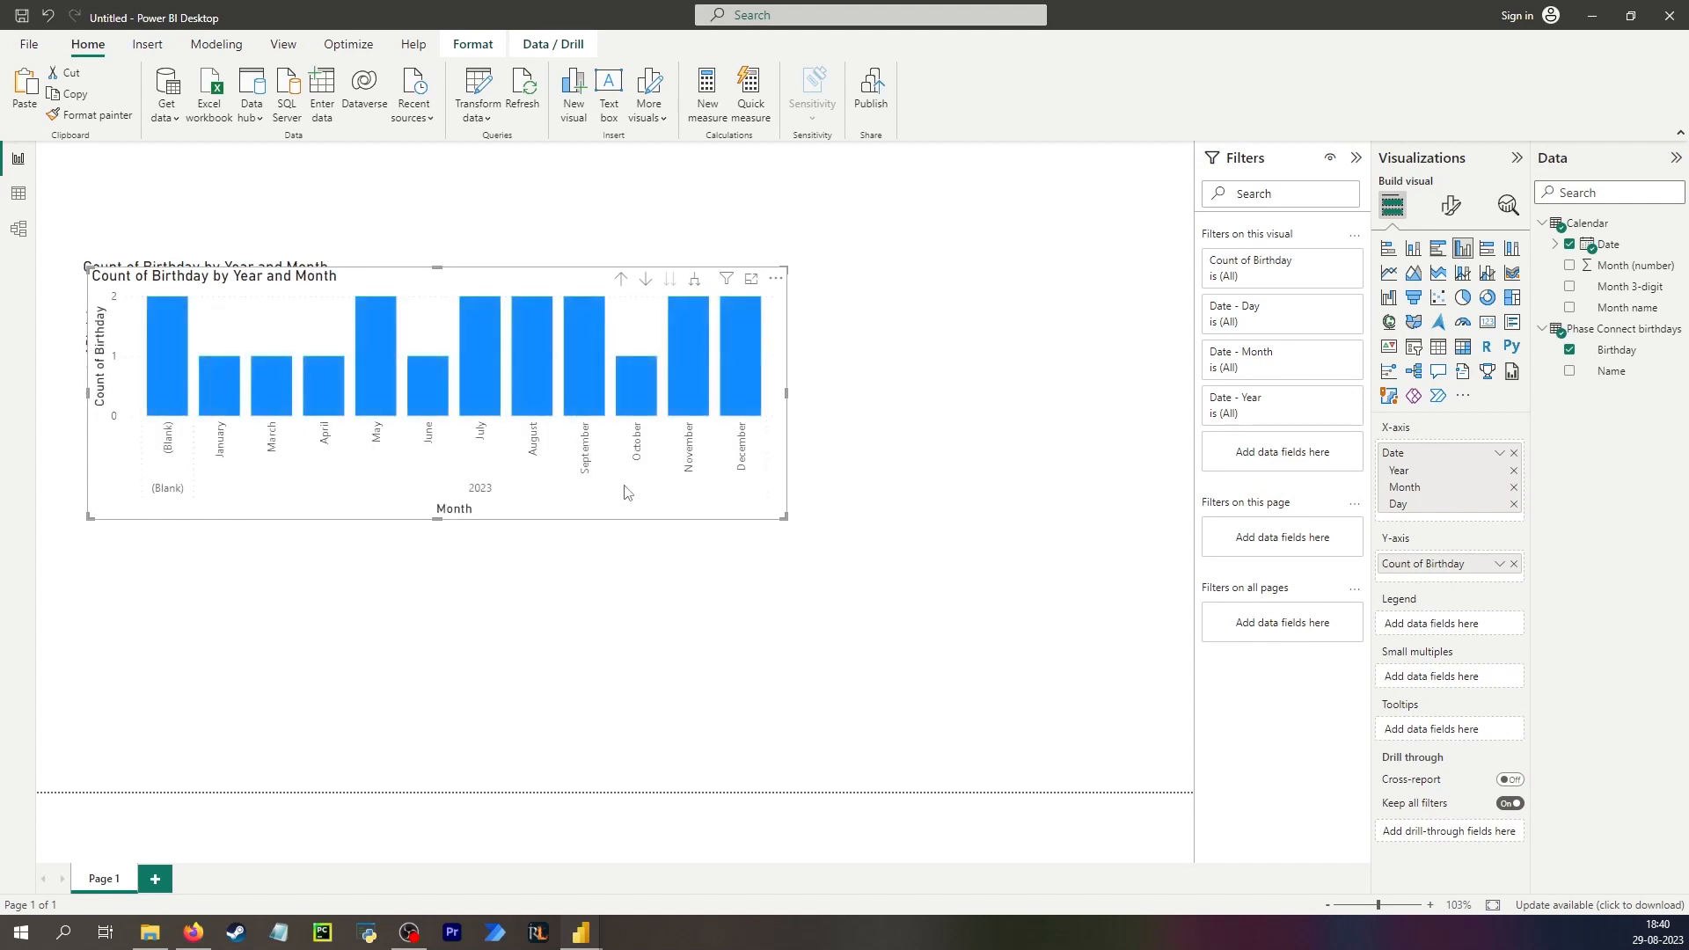
{"action": "left_click_drag", "start_coordinate": [623, 490], "coordinate": [676, 658]}
{"action": "left_click", "coordinate": [1439, 347]}
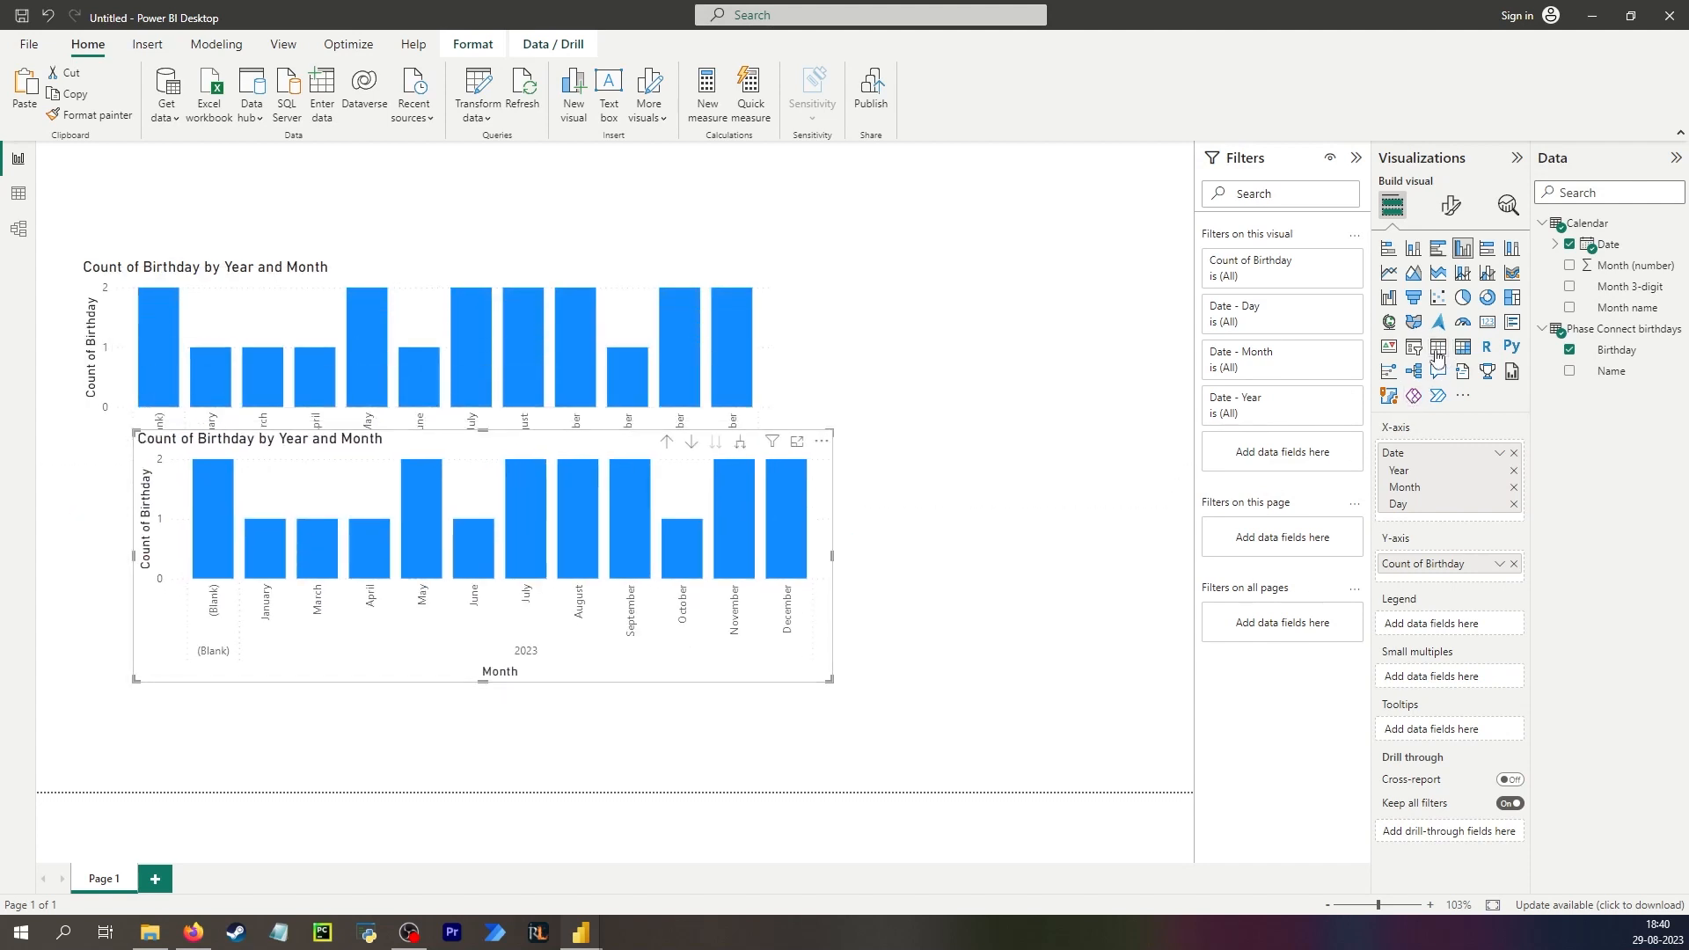
Resize the table visual and move it beside the column chart.
{"action": "scroll", "coordinate": [172, 527], "scroll_direction": "down", "scroll_amount": 3}
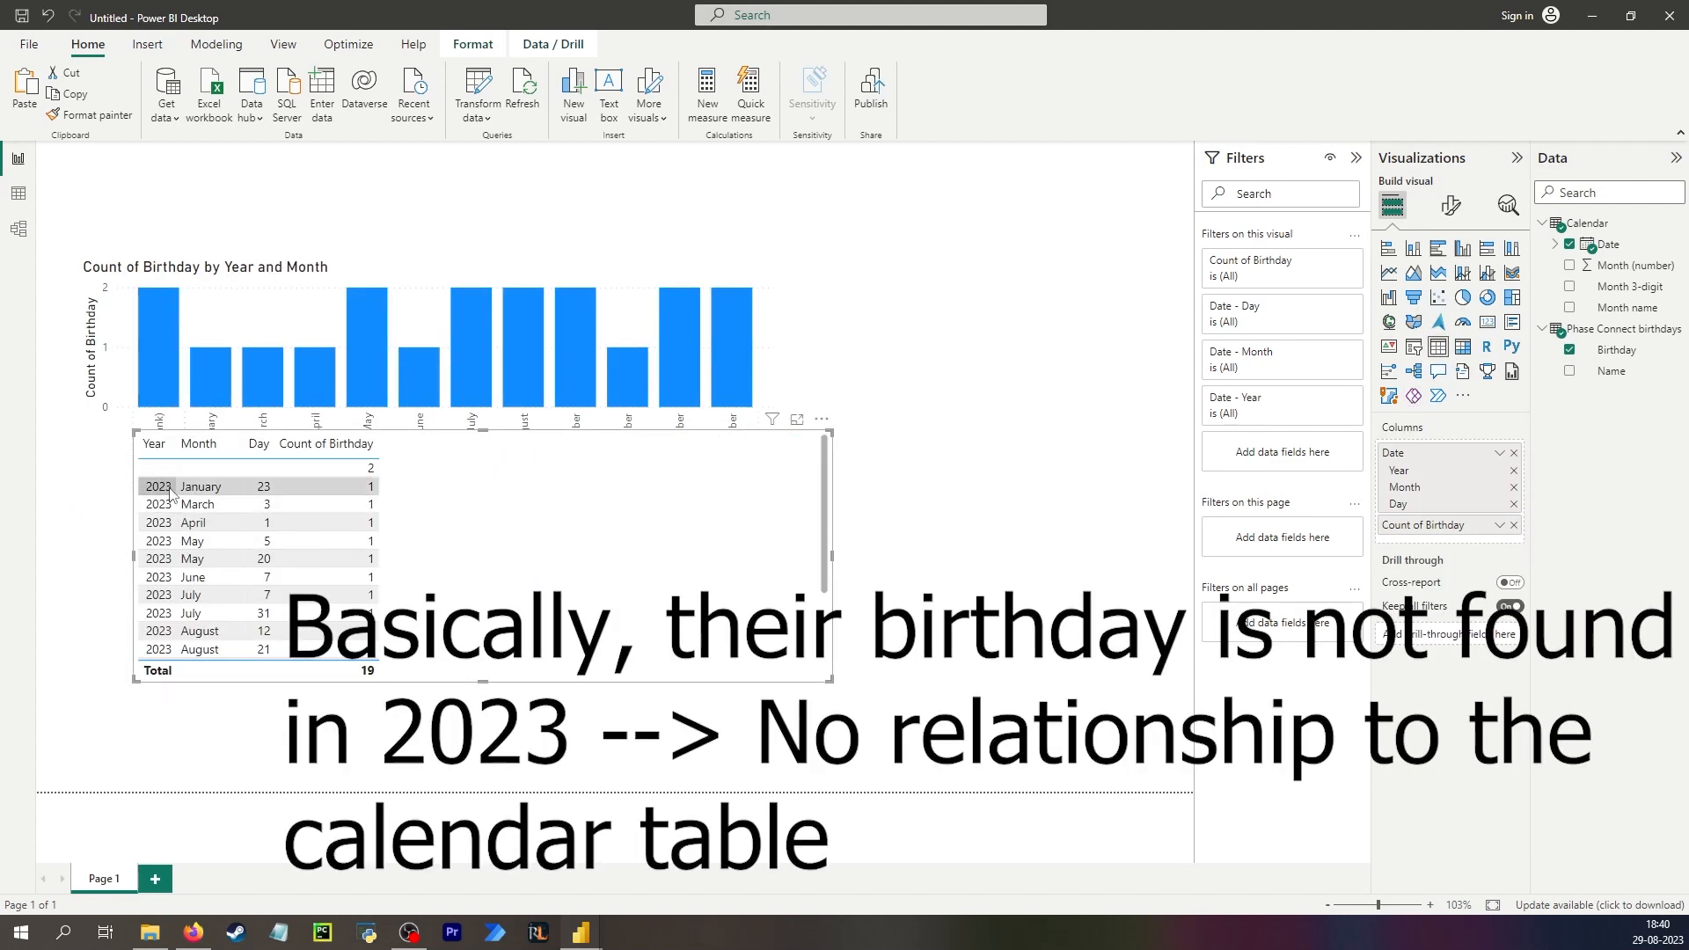
{"action": "scroll", "coordinate": [173, 616], "scroll_direction": "up", "scroll_amount": 3}
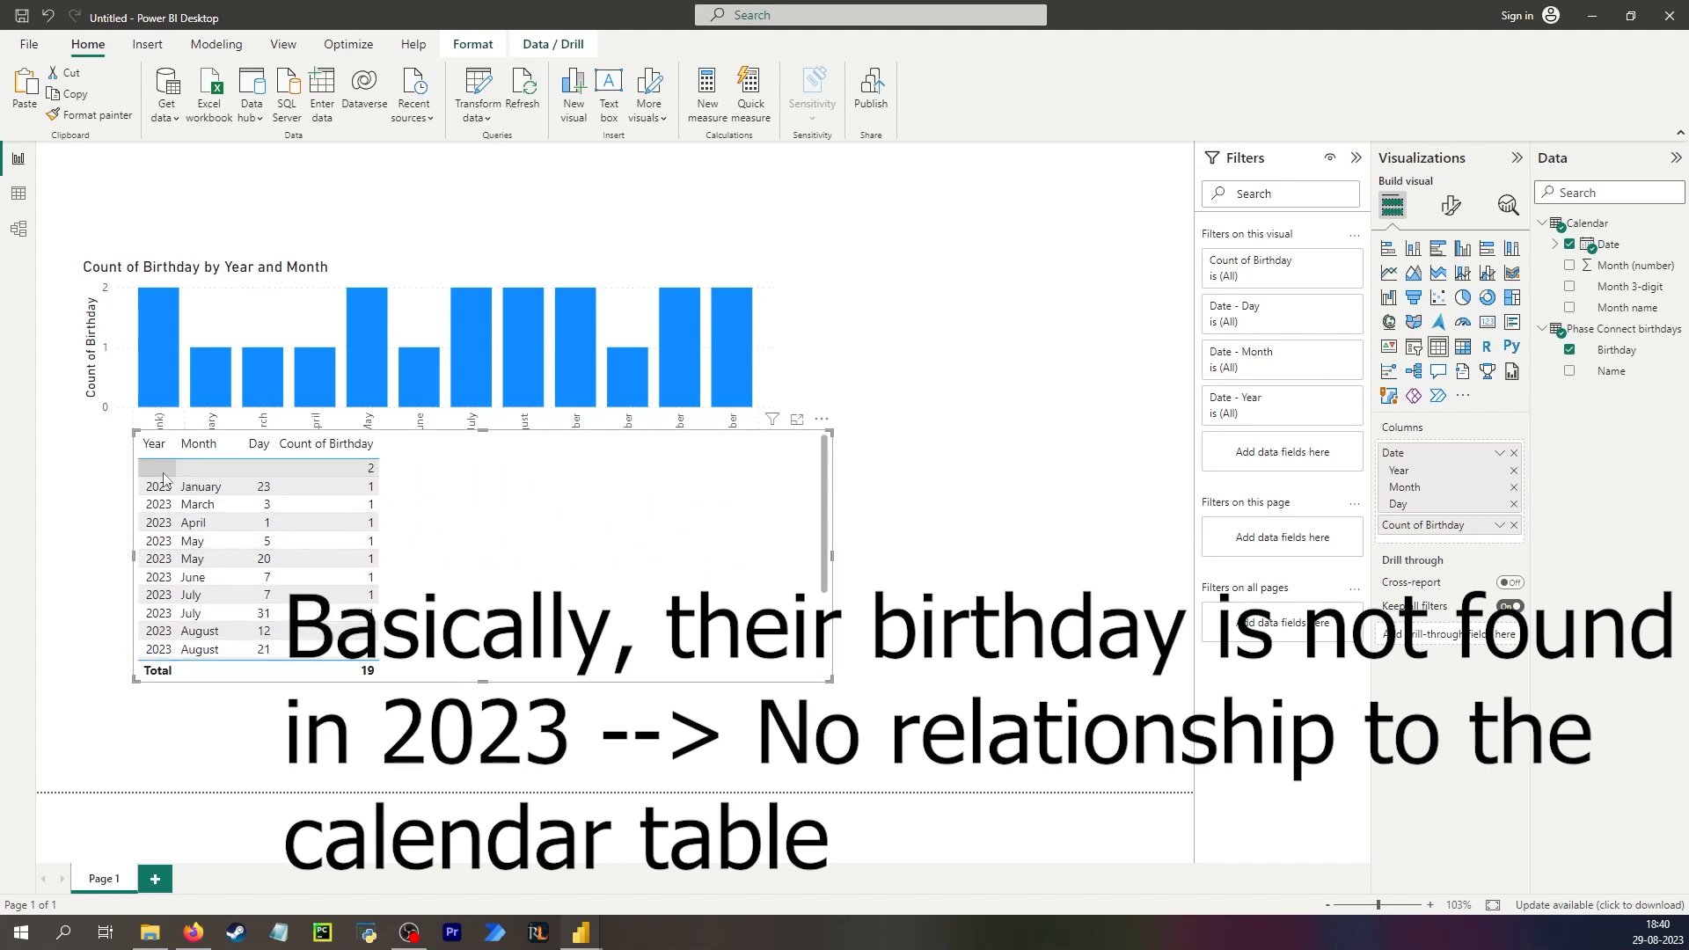
{"action": "left_click_drag", "start_coordinate": [830, 683], "coordinate": [428, 792]}
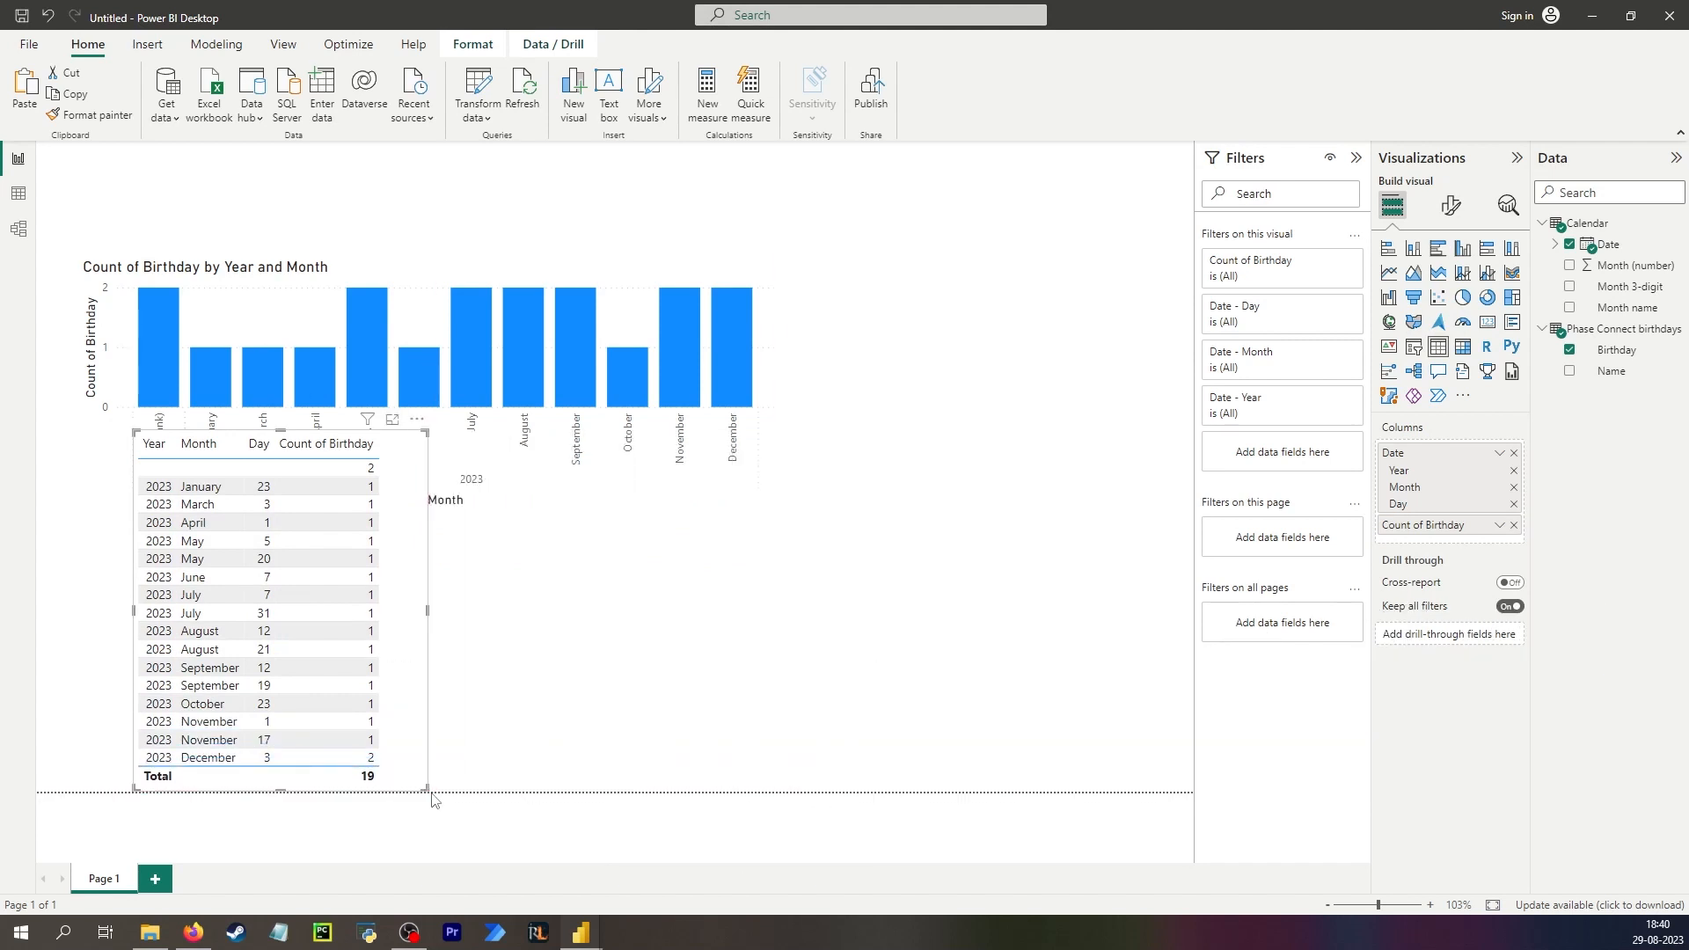
{"action": "left_click_drag", "start_coordinate": [395, 464], "coordinate": [1065, 299]}
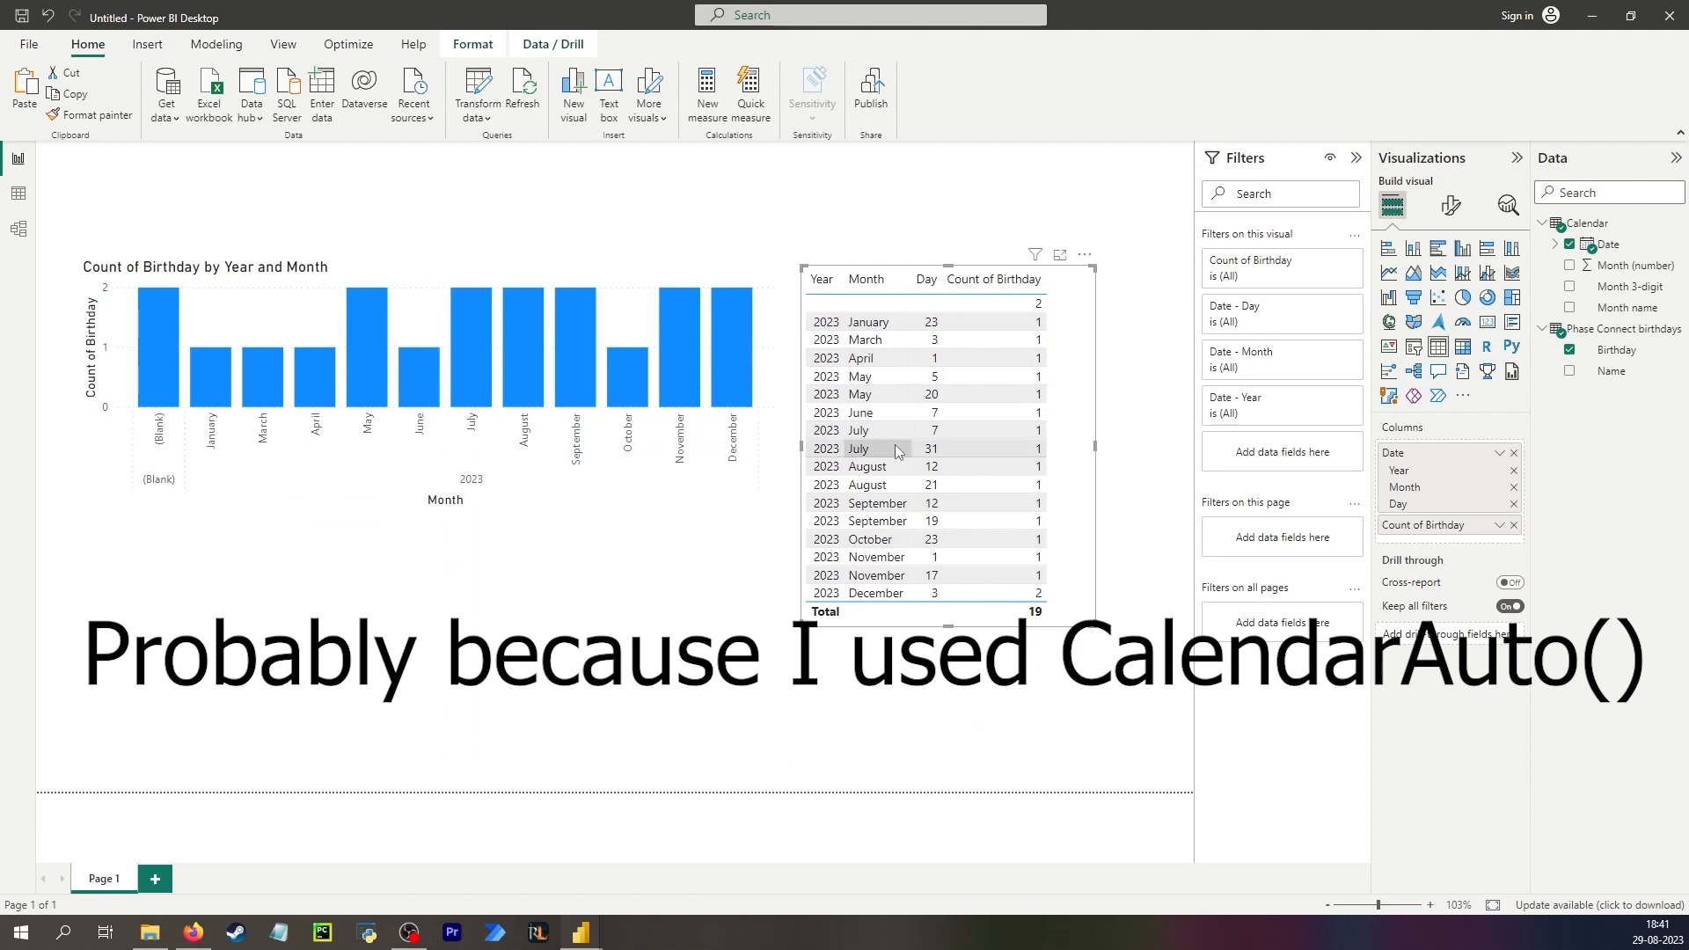
Open the queries and inspect the birthdays query's Birthday values across its applied steps.
{"action": "left_click", "coordinate": [20, 195]}
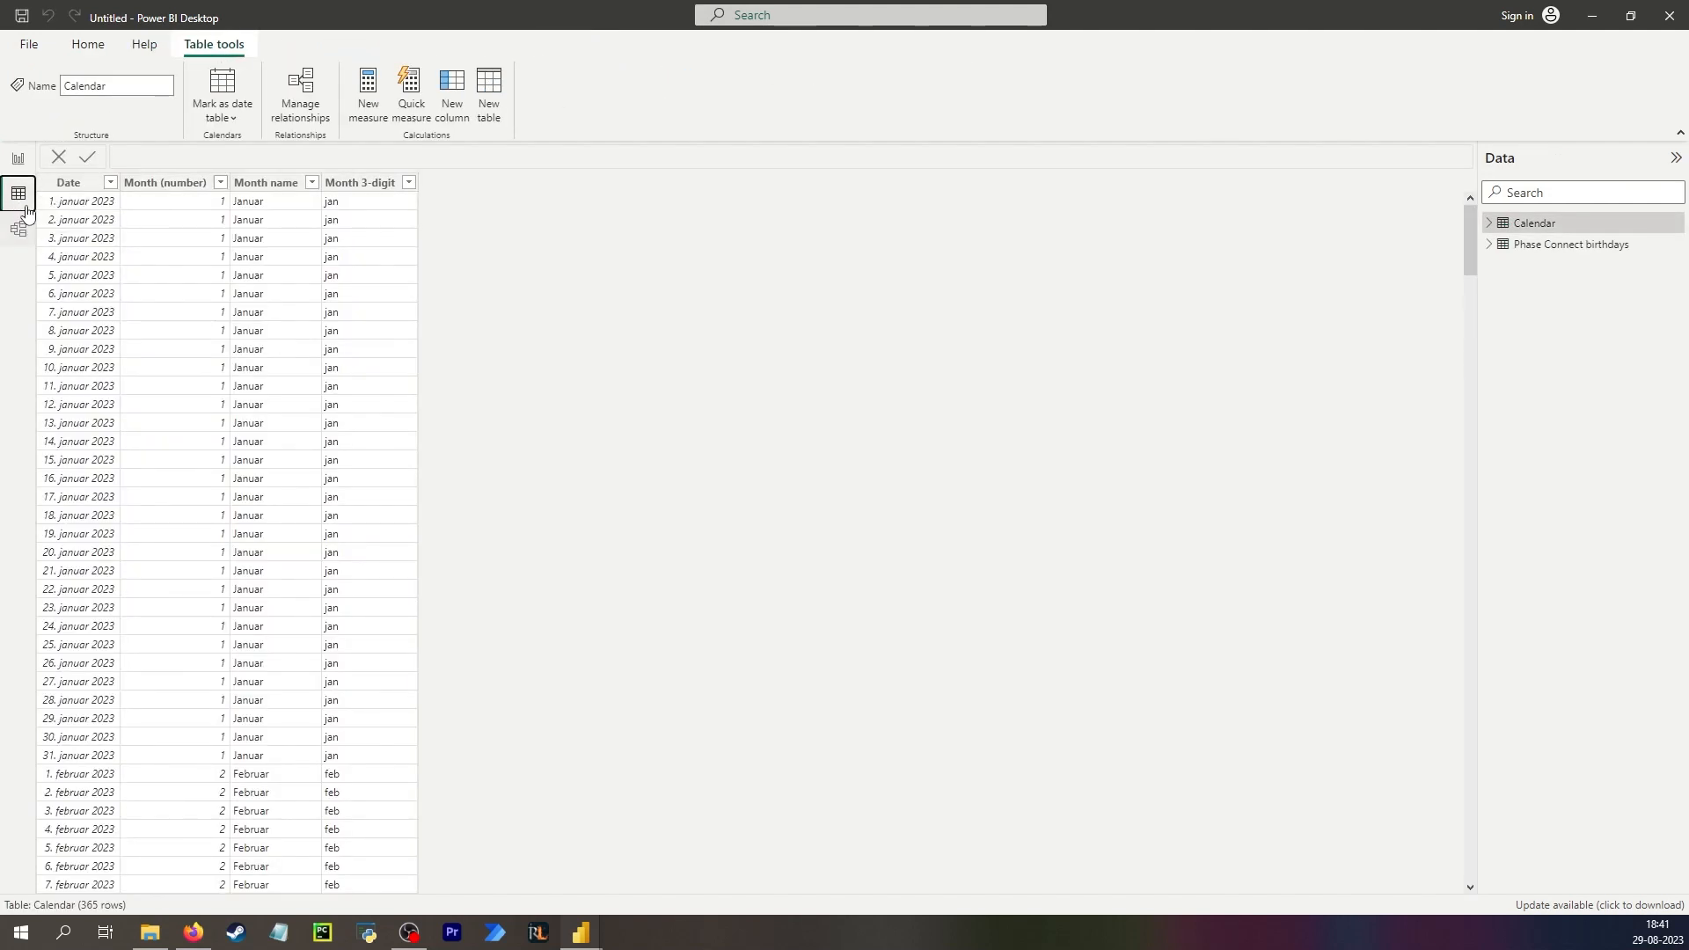
{"action": "left_click", "coordinate": [18, 158]}
{"action": "left_click", "coordinate": [475, 85]}
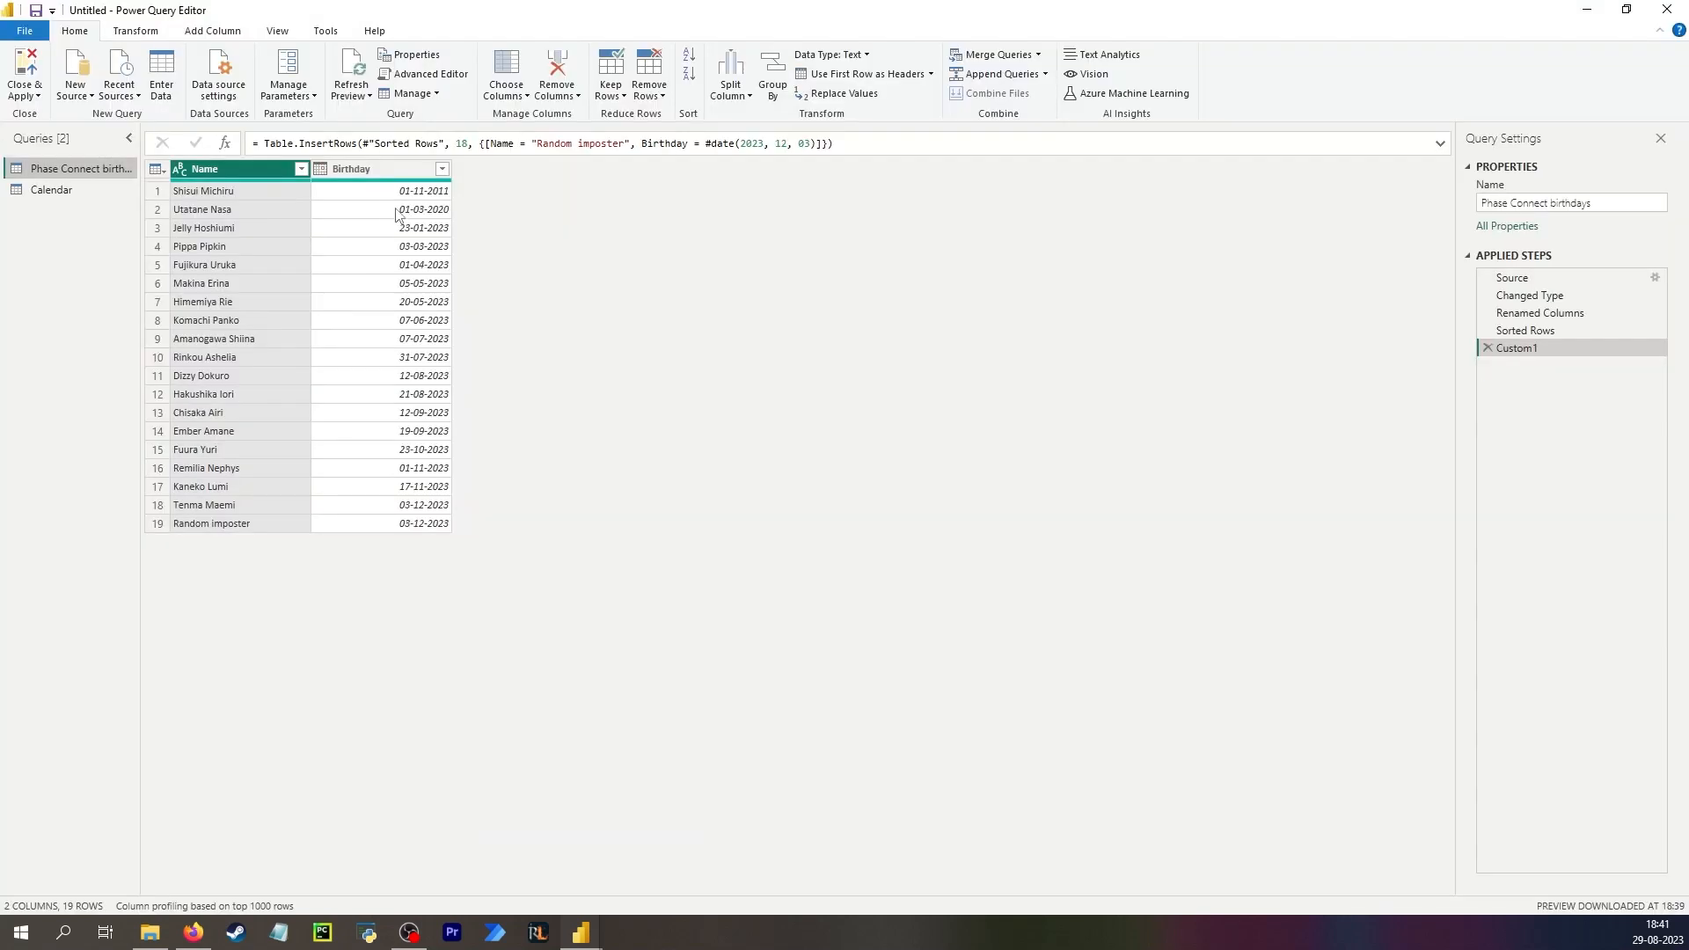
{"action": "left_click", "coordinate": [429, 193]}
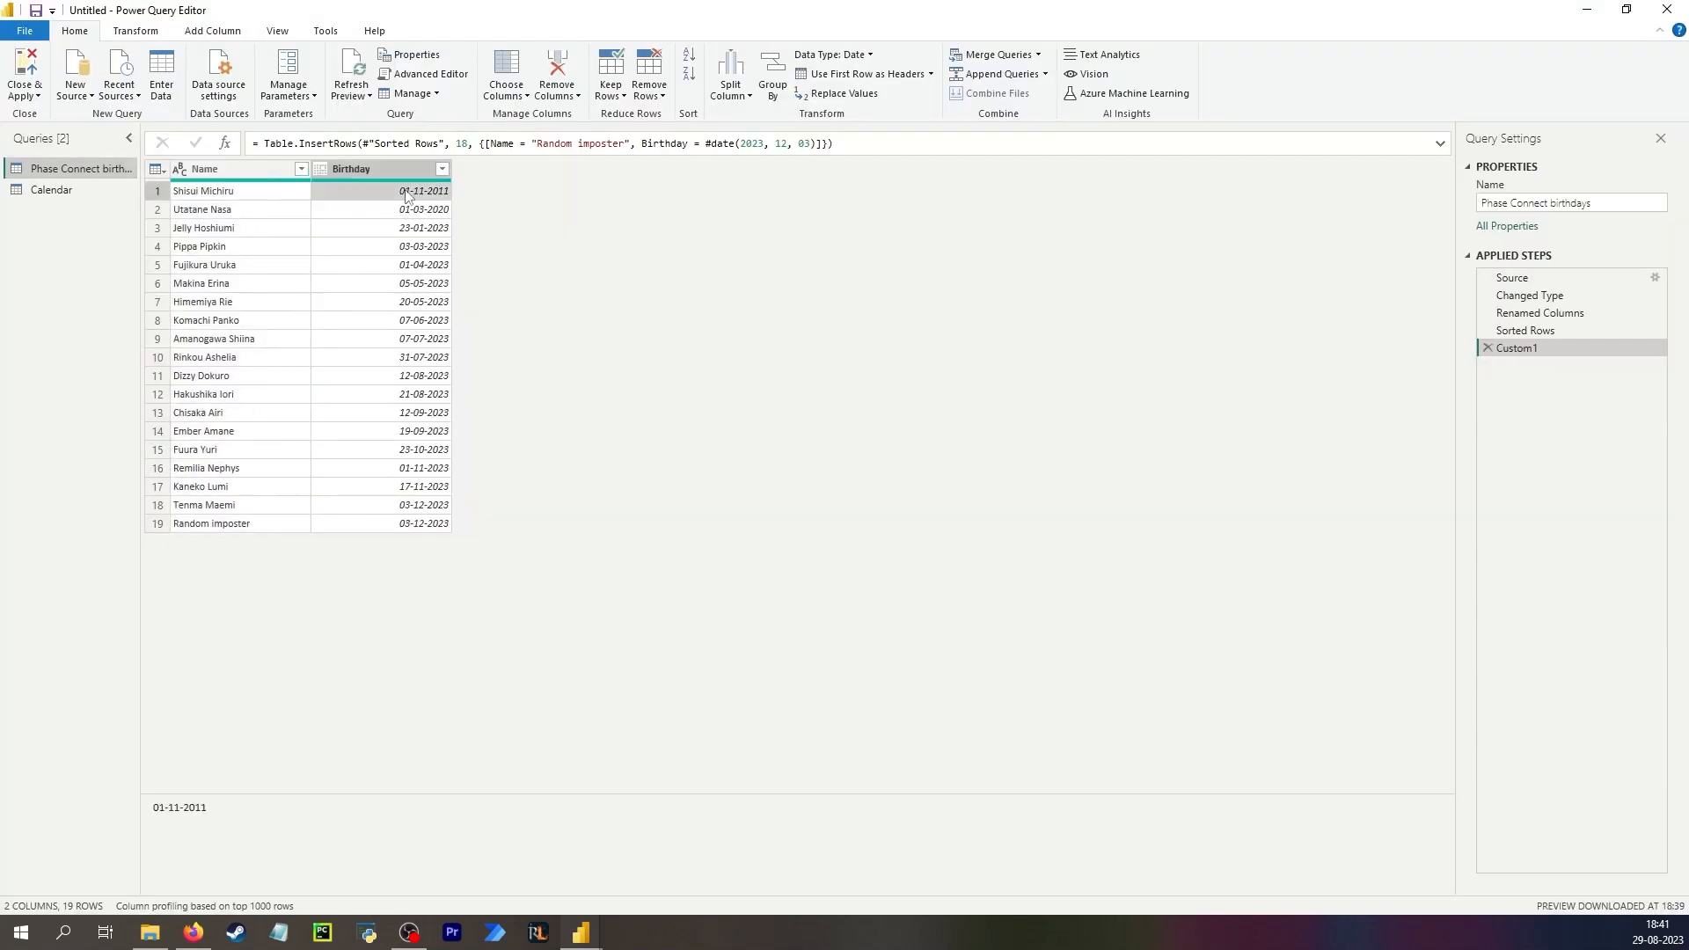
{"action": "left_click", "coordinate": [448, 209]}
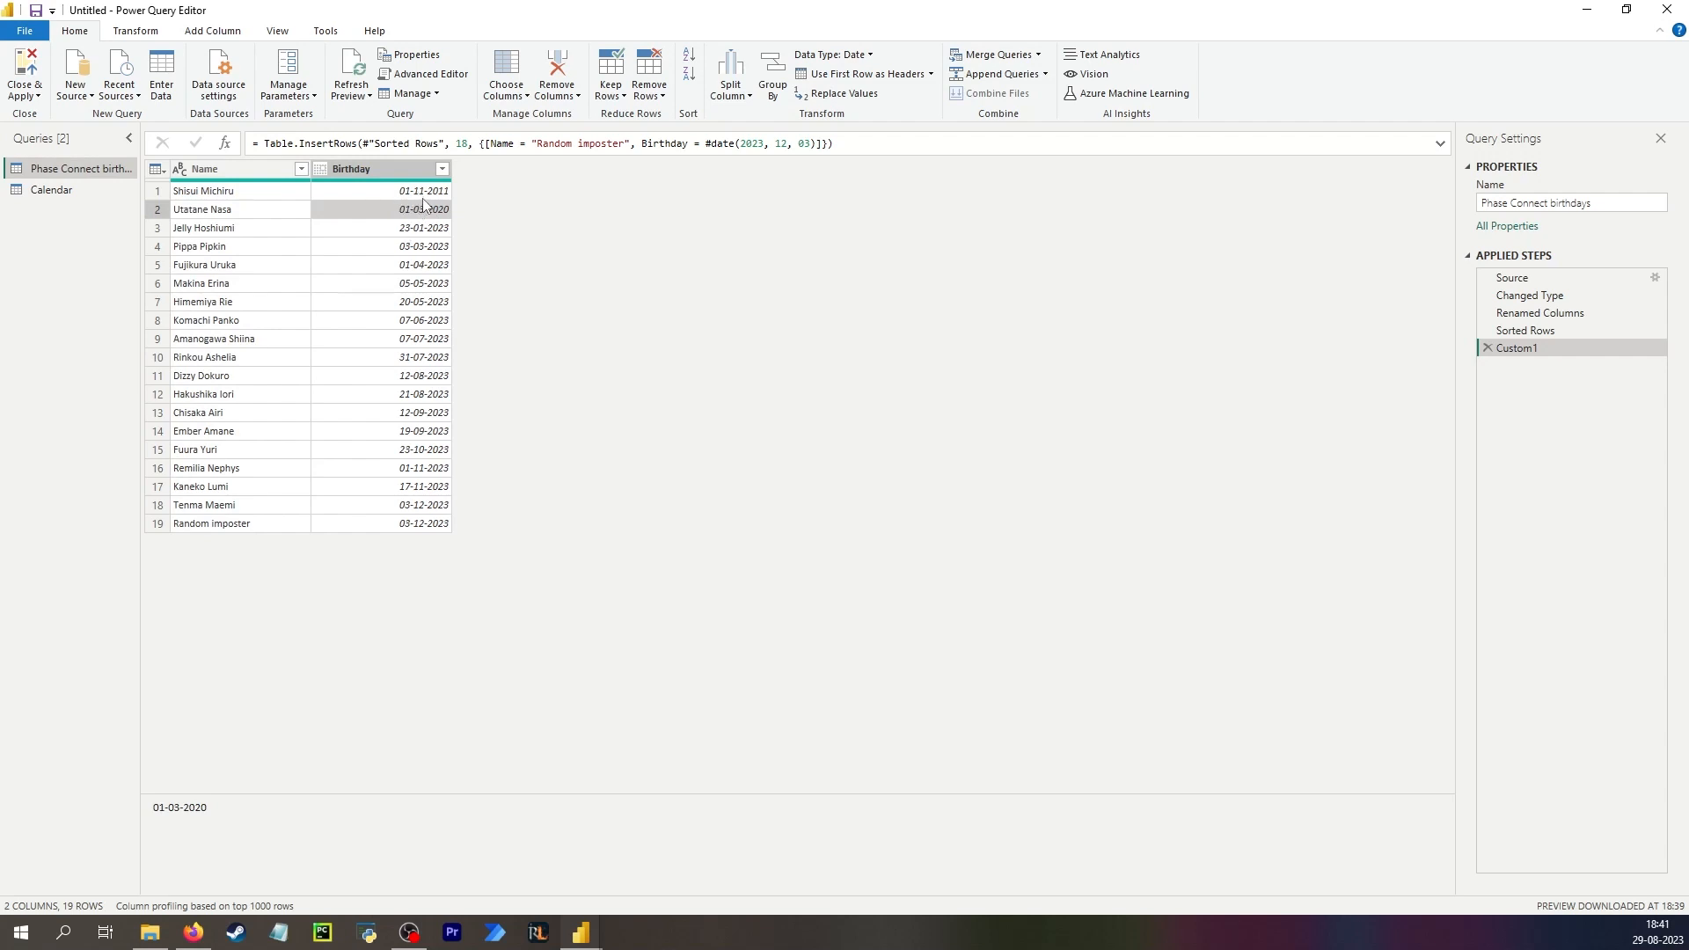
{"action": "left_click", "coordinate": [1514, 279]}
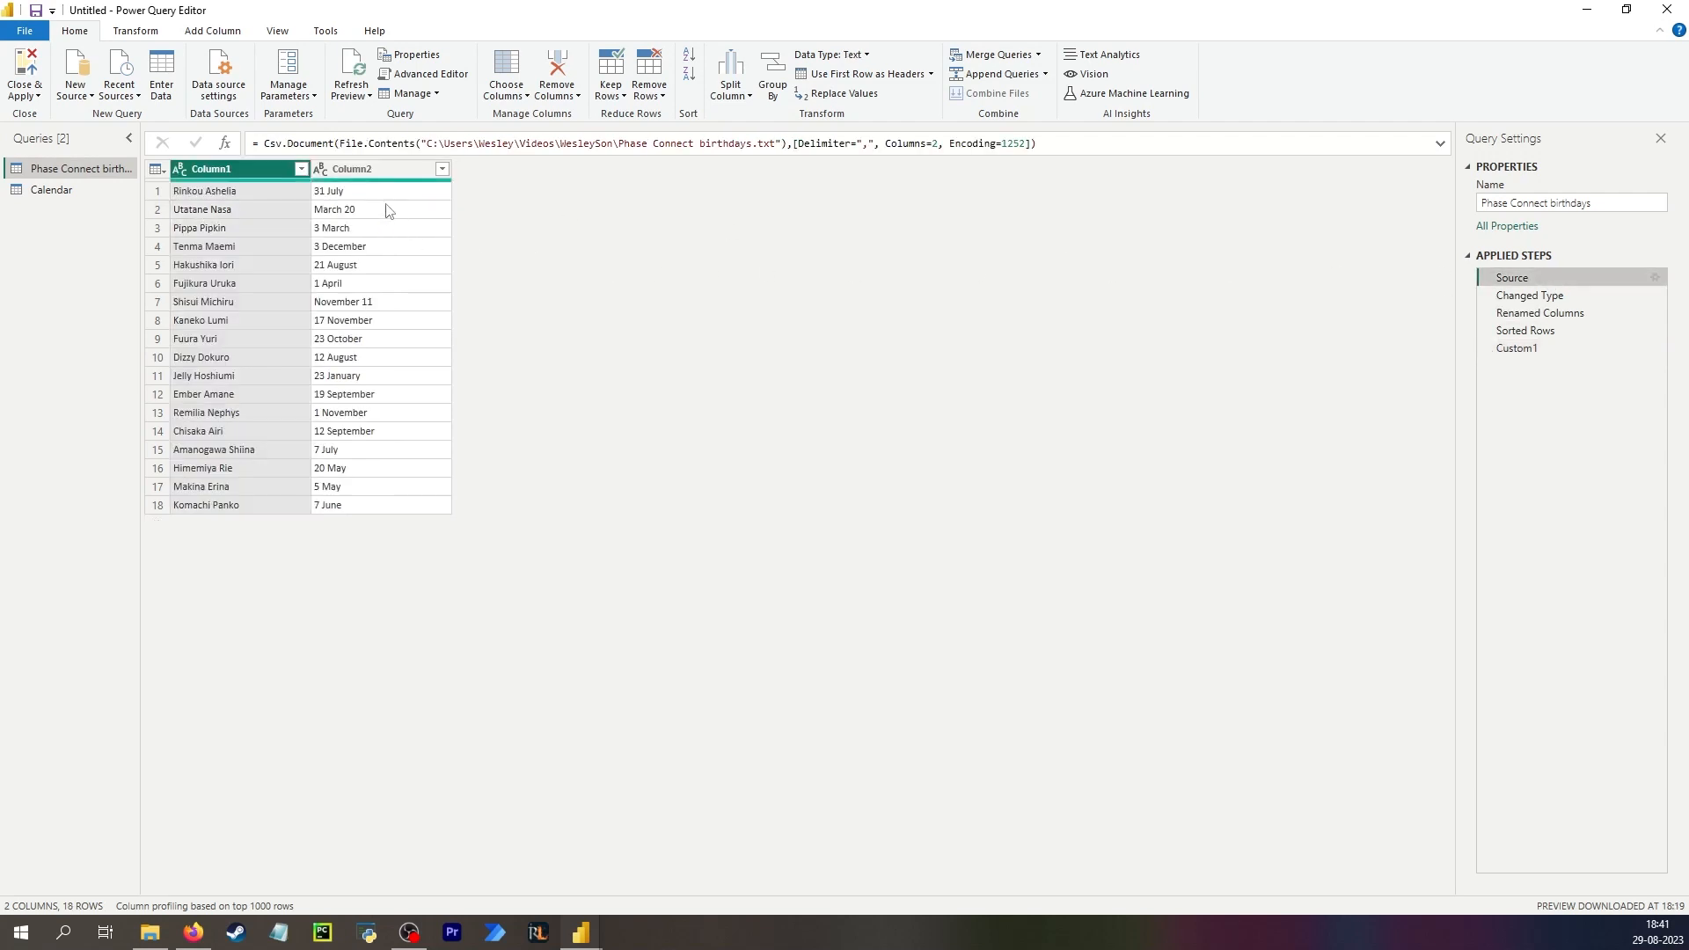
{"action": "left_click", "coordinate": [353, 192]}
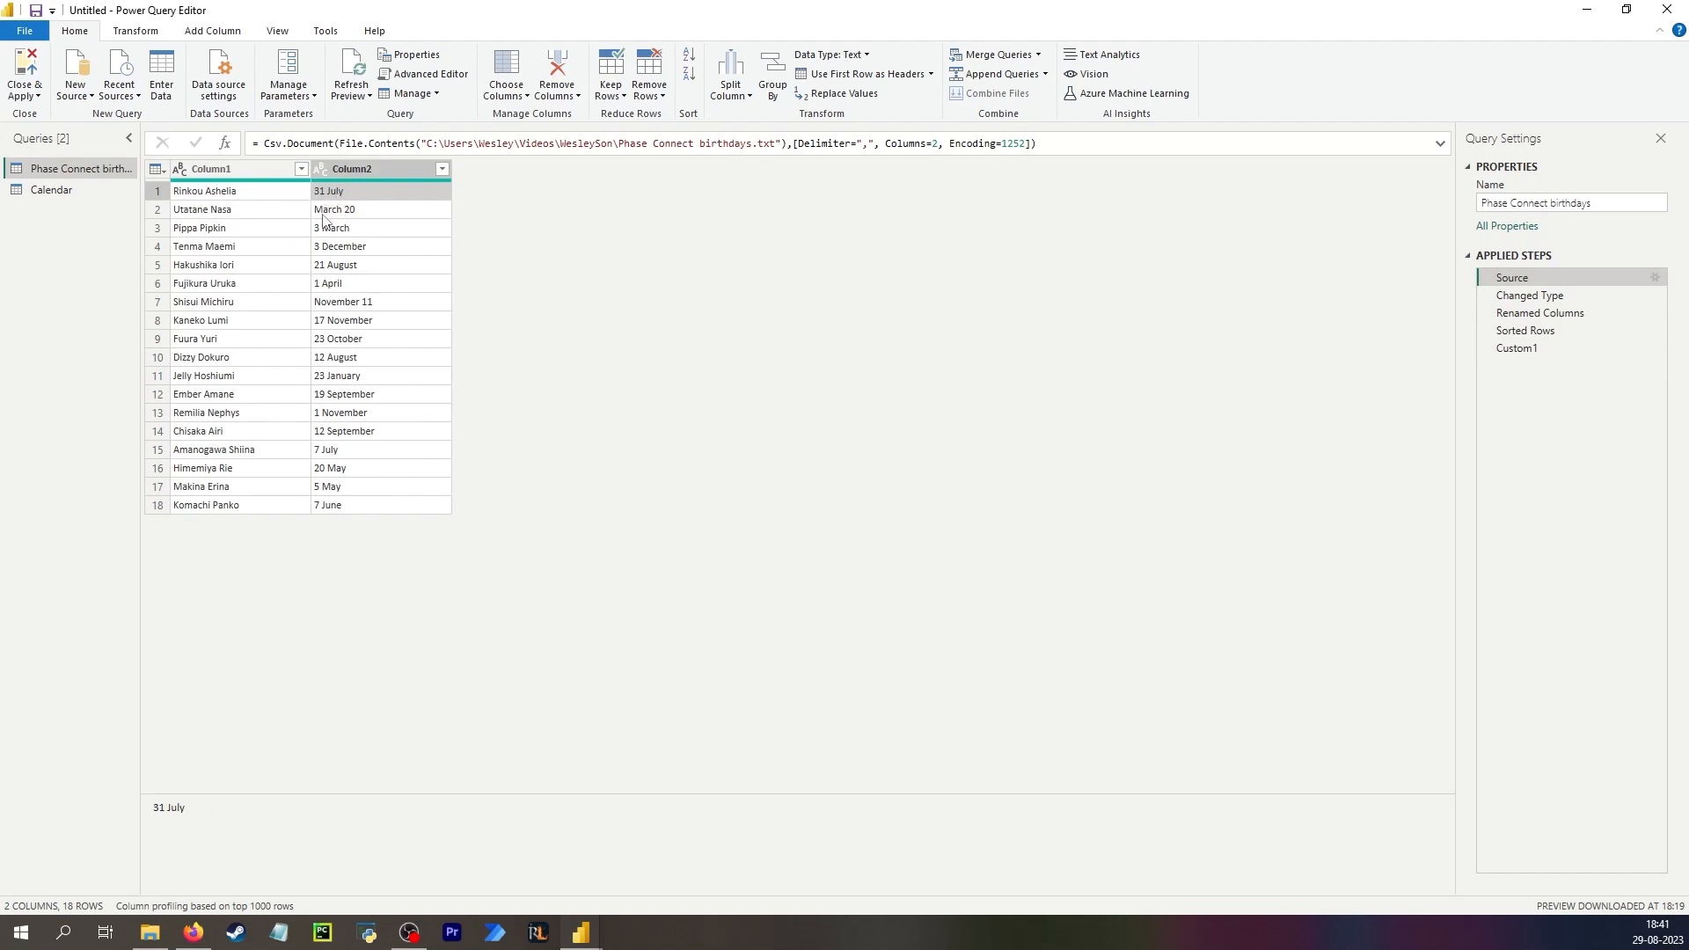
{"action": "left_click", "coordinate": [341, 232]}
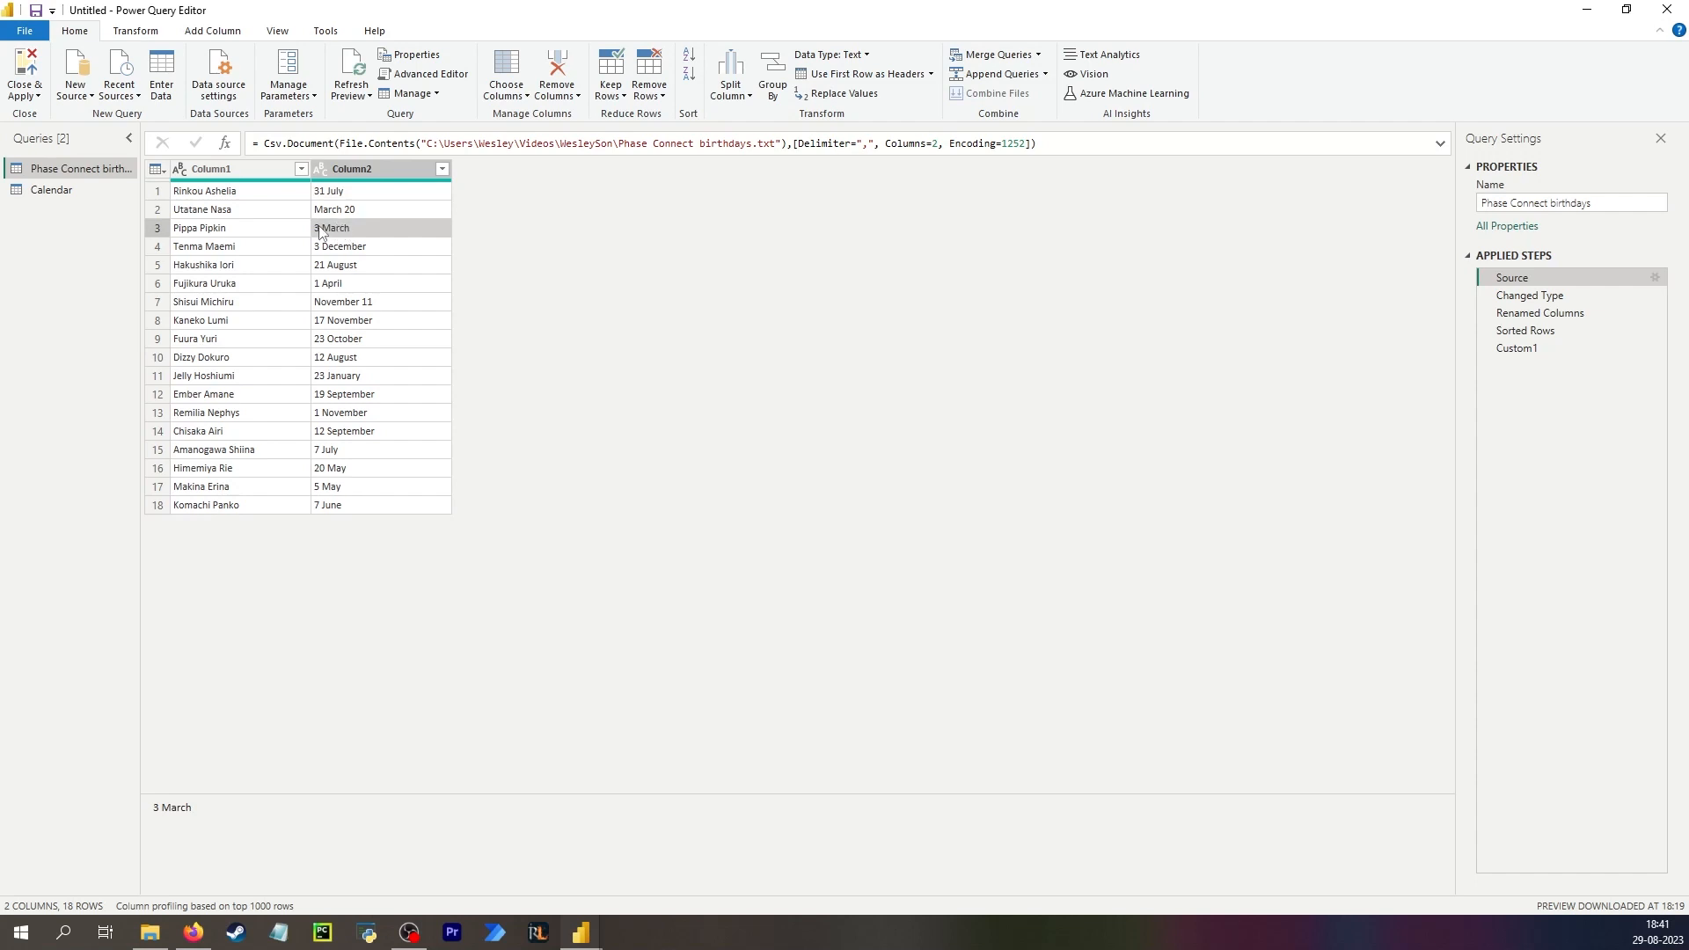
{"action": "left_click", "coordinate": [1558, 297]}
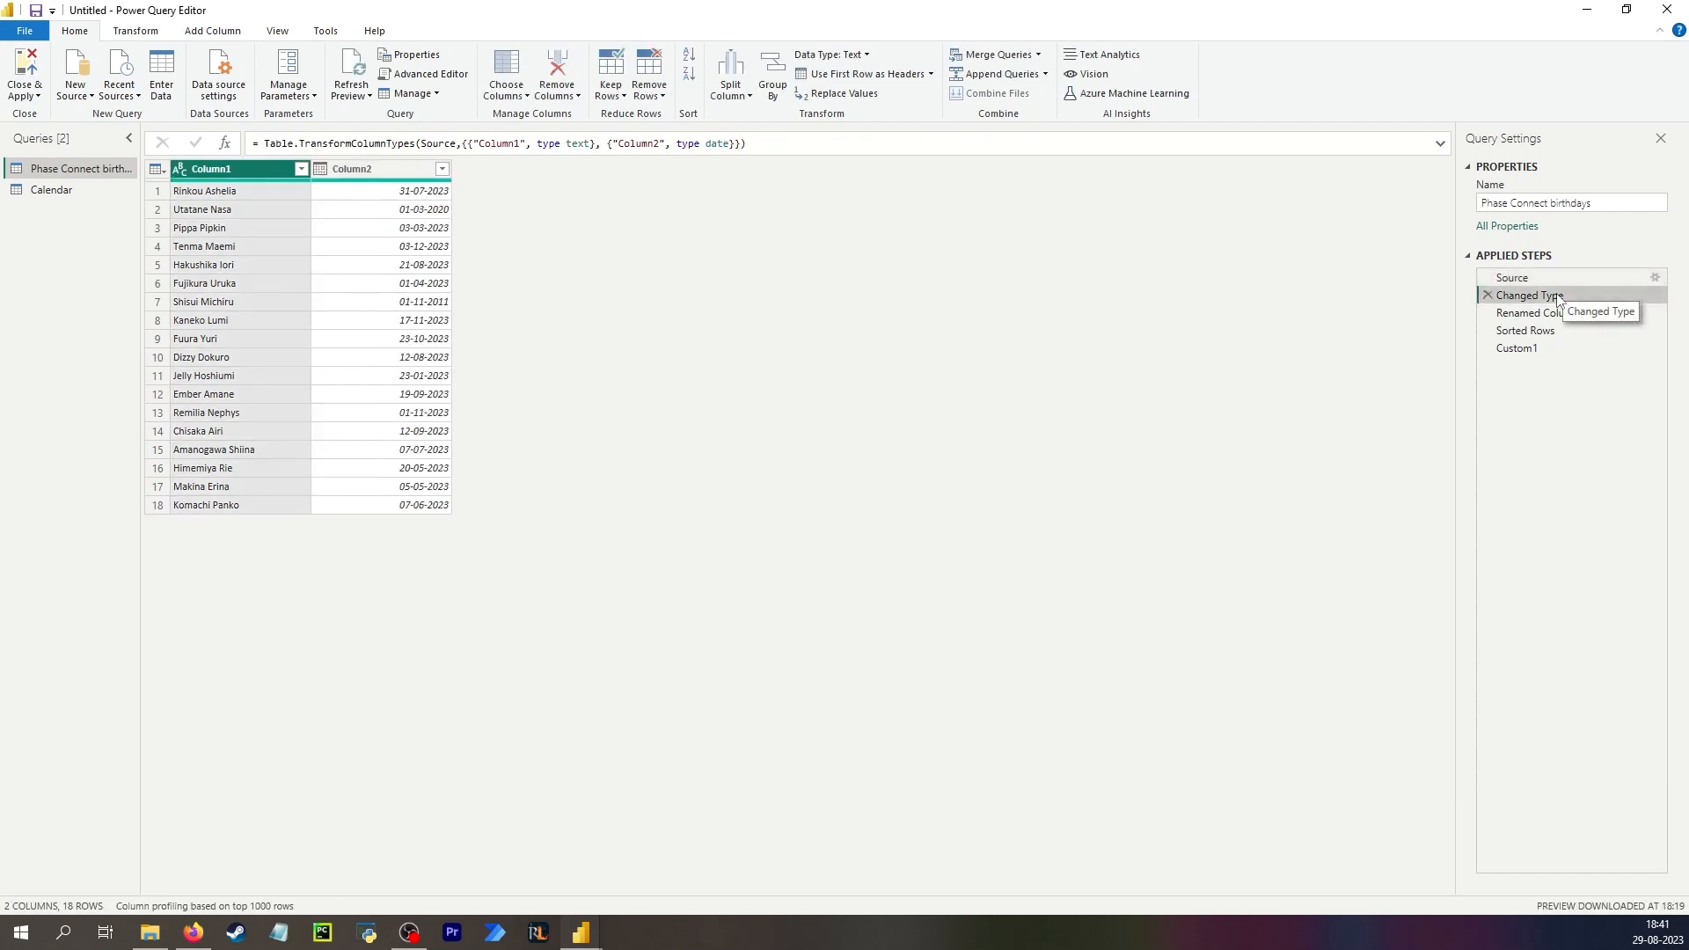
{"action": "left_click", "coordinate": [387, 211]}
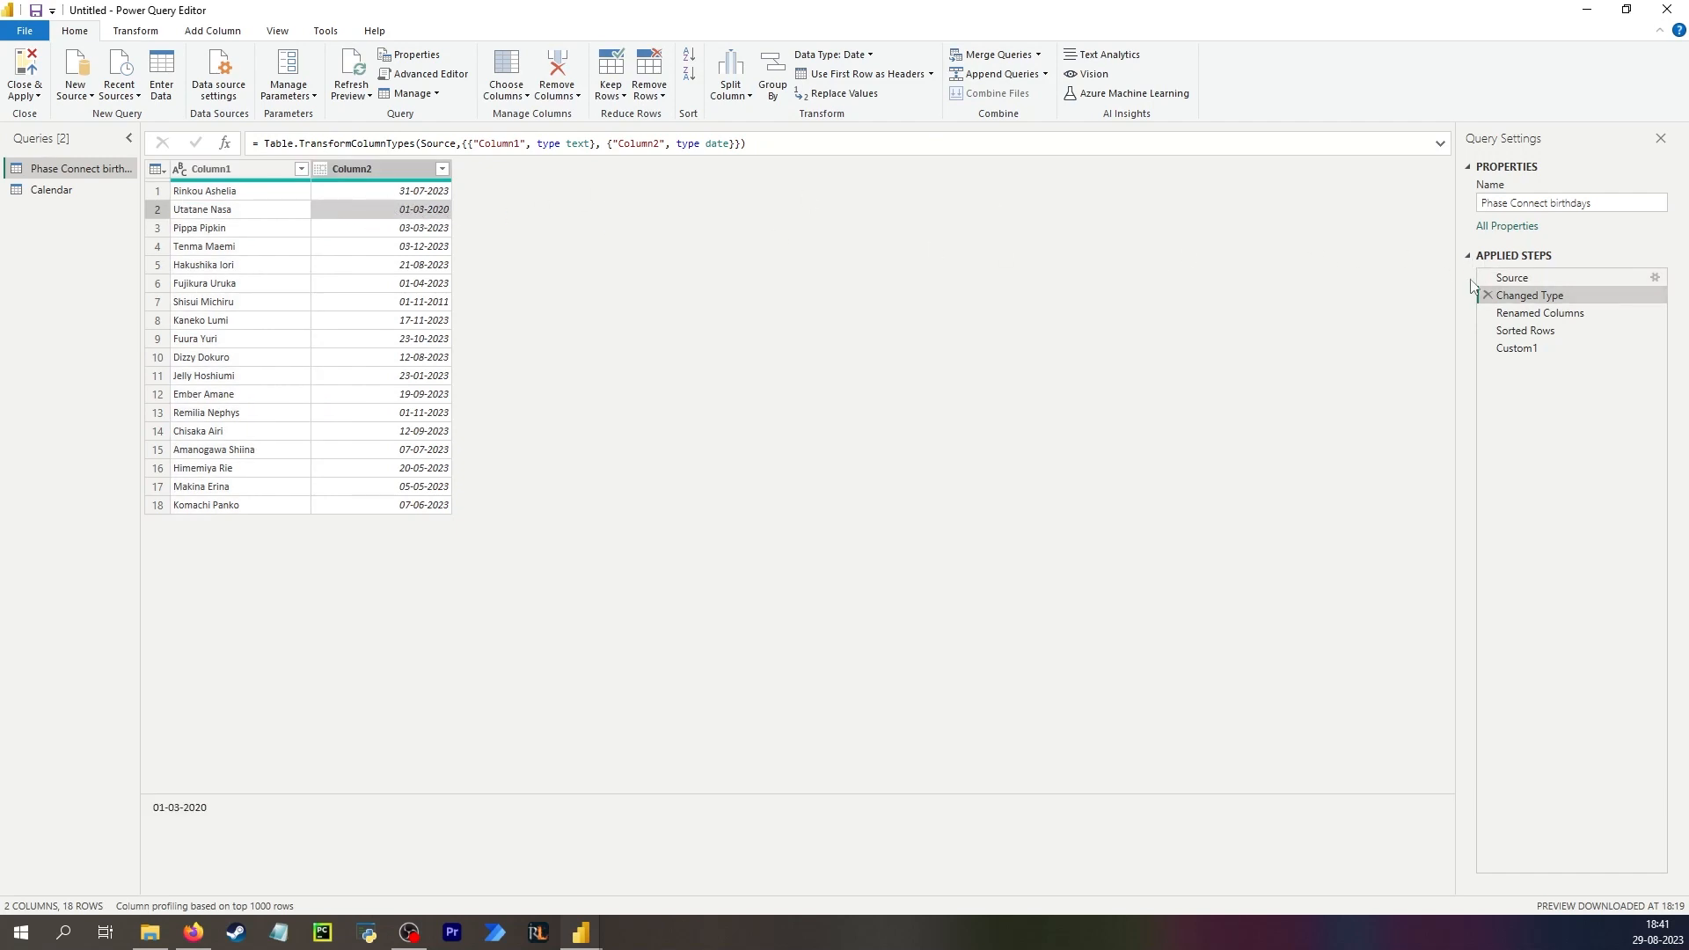
{"action": "left_click", "coordinate": [1532, 278]}
{"action": "left_click", "coordinate": [352, 212]}
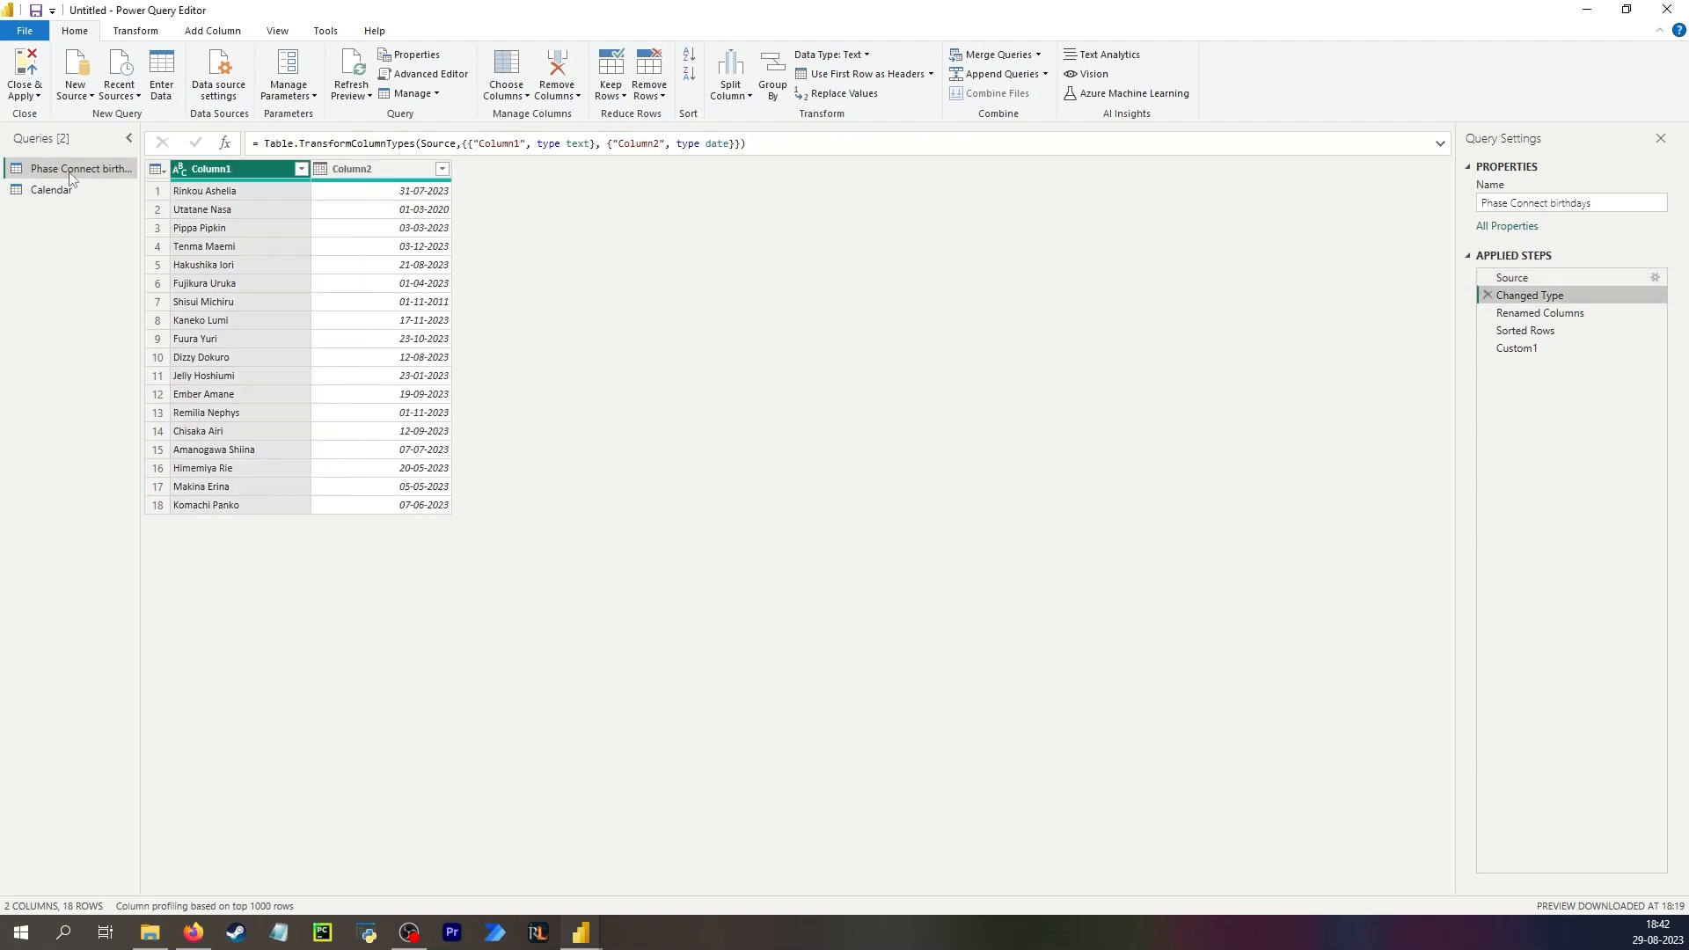
Duplicate the birthdays query and rename the original query to asdsdsa.
{"action": "right_click", "coordinate": [72, 171]}
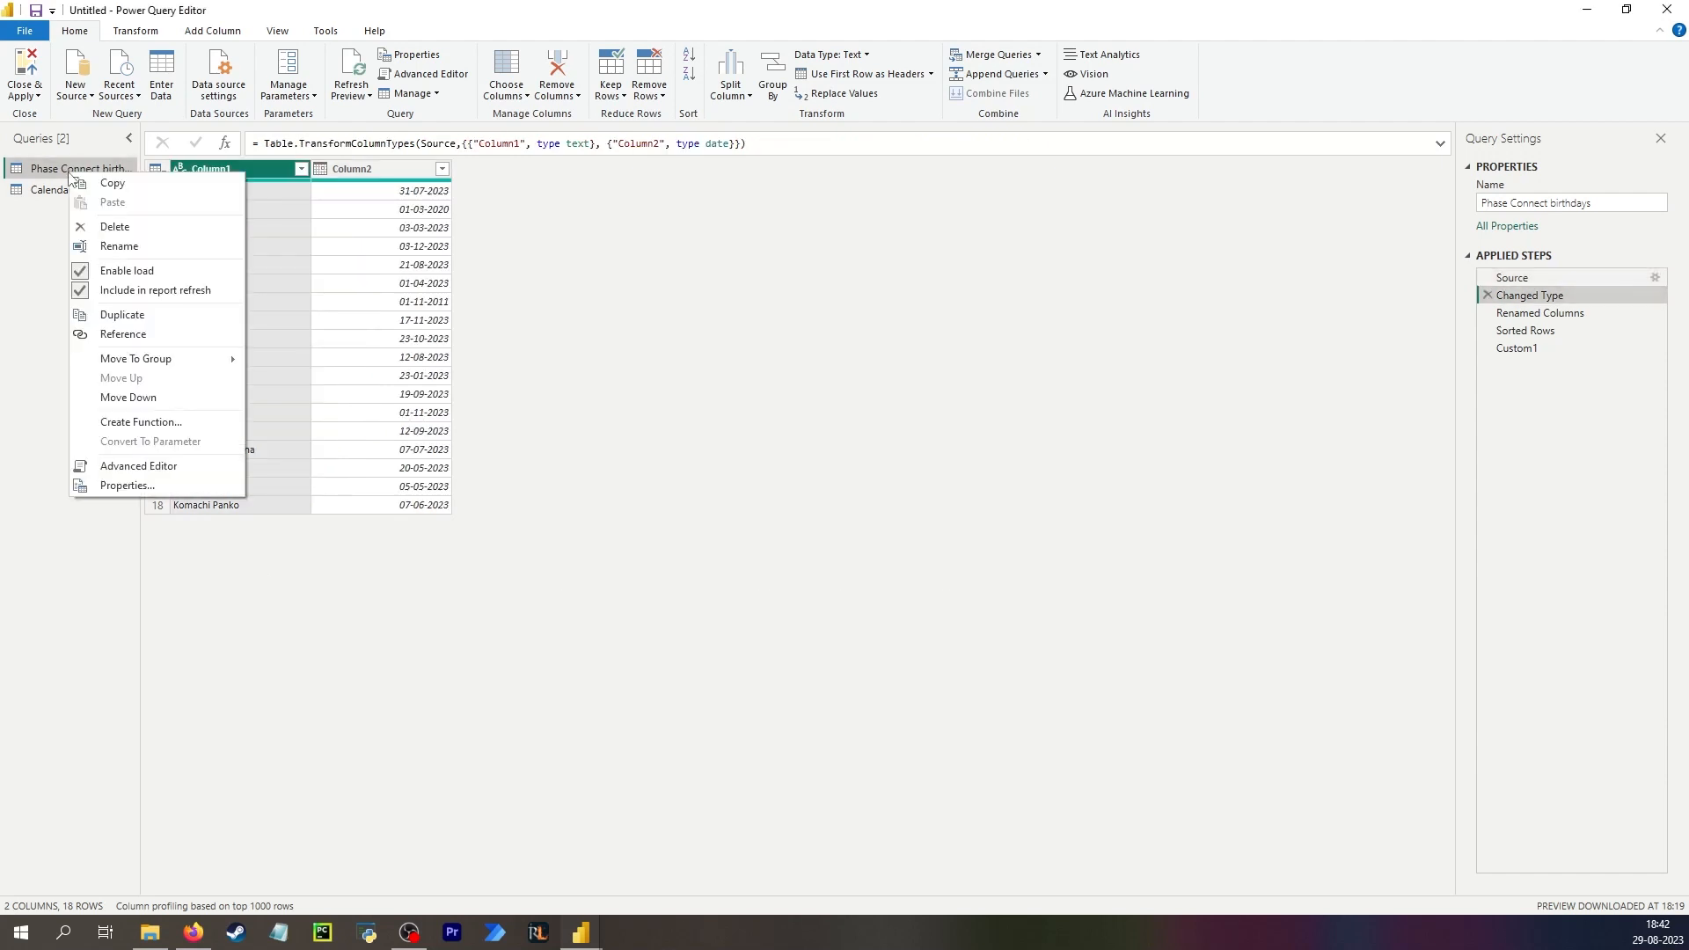
{"action": "left_click", "coordinate": [123, 316]}
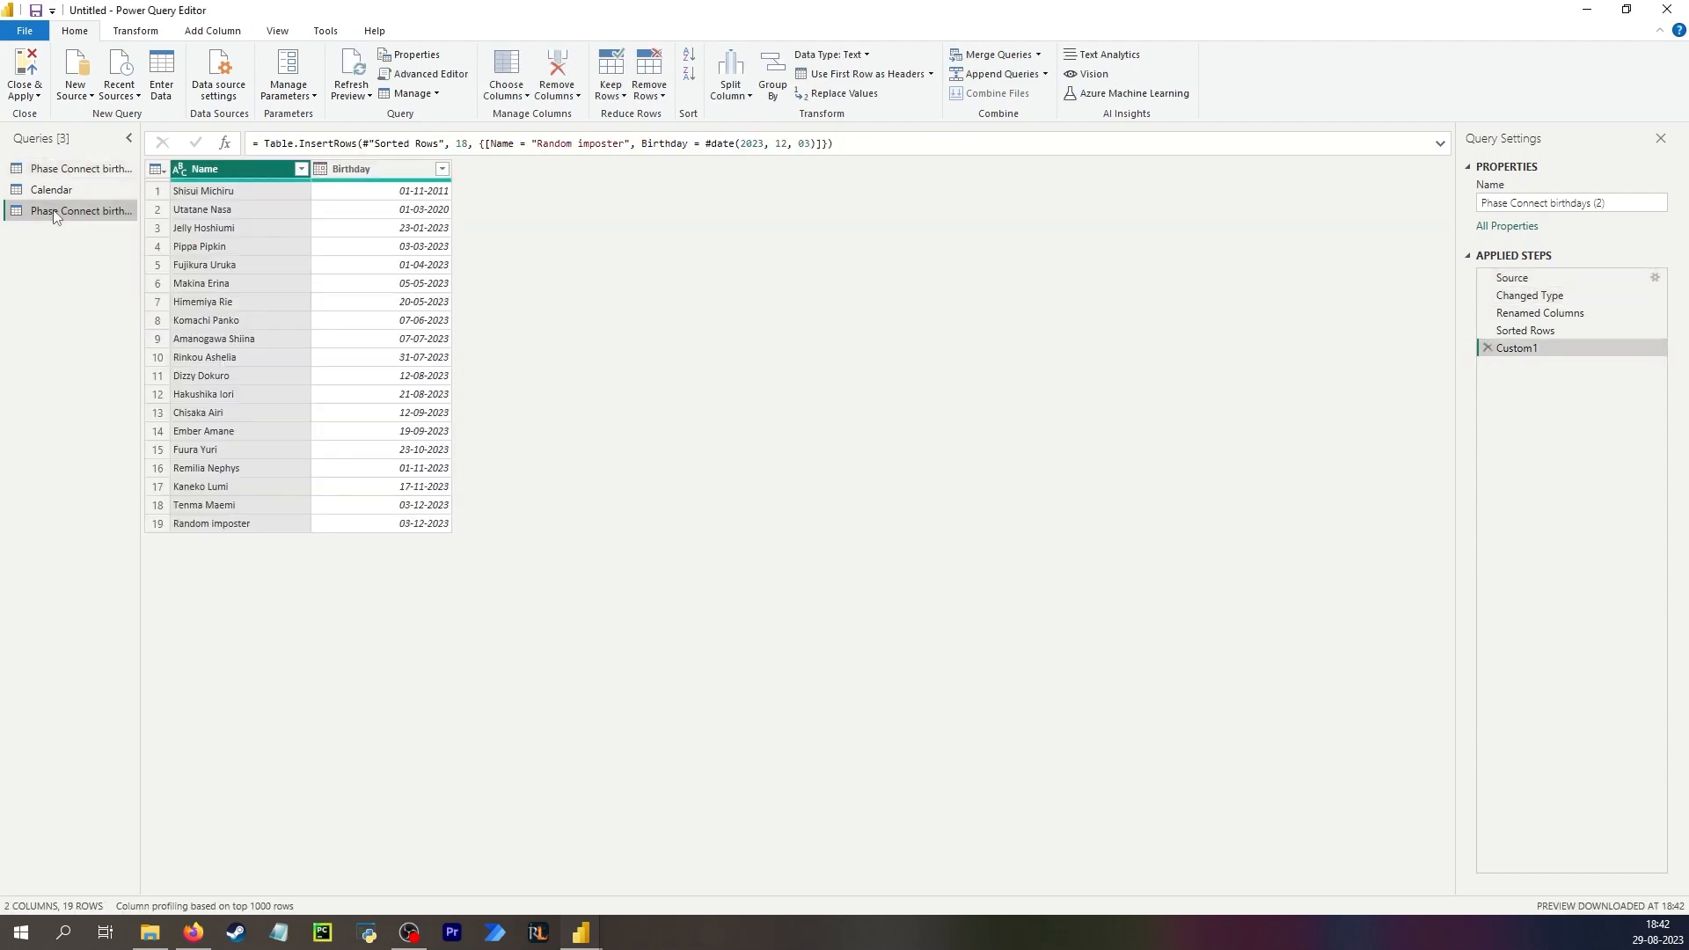
{"action": "double_click", "coordinate": [74, 170]}
{"action": "type", "text": "asdsadsa"}
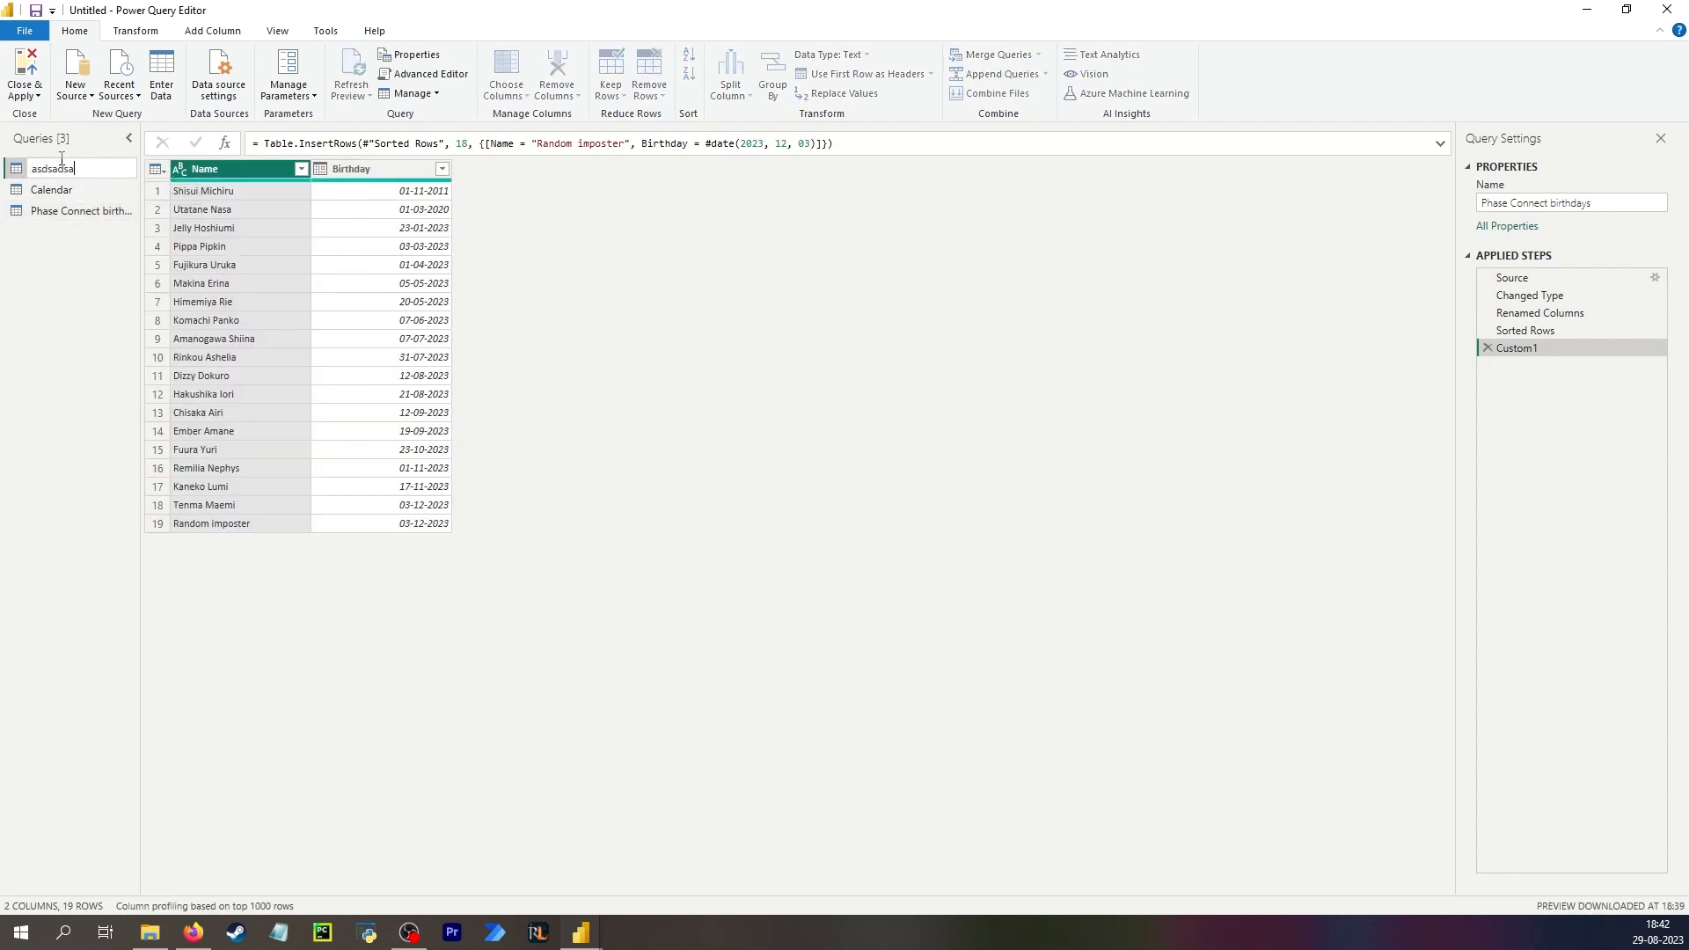
{"action": "key", "text": "Return"}
Rename the duplicated query to Phase Connect birthdays.
{"action": "left_click", "coordinate": [70, 212]}
{"action": "left_click", "coordinate": [1614, 203]}
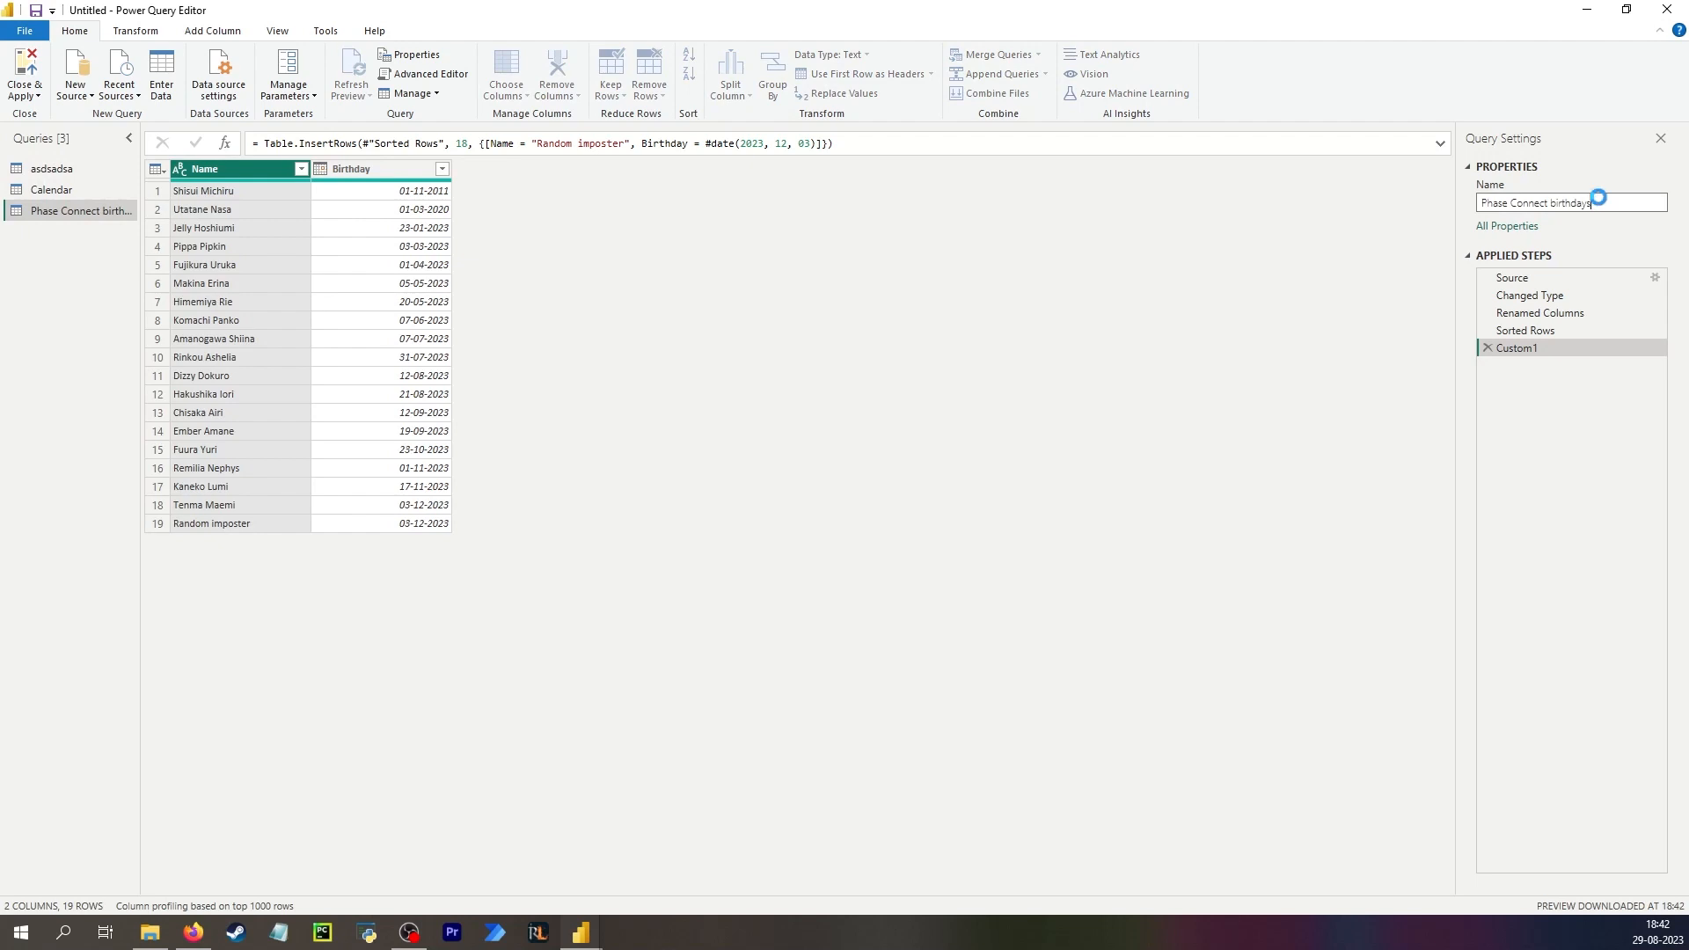
{"action": "key", "text": "Return"}
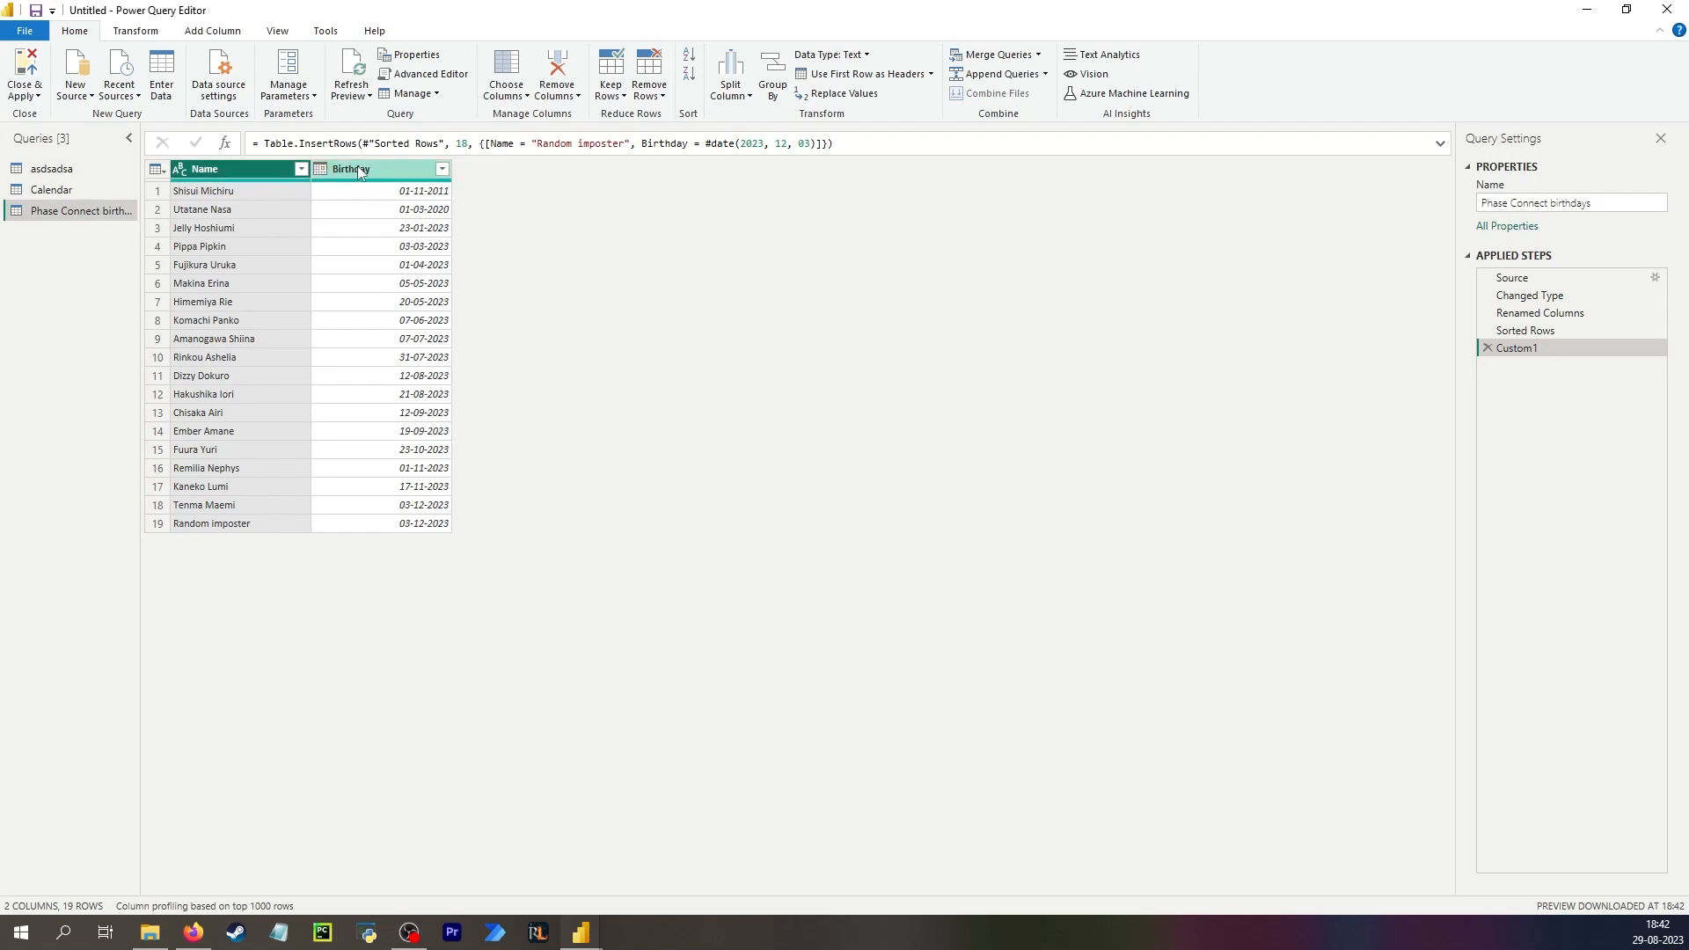
Delete every applied step after Source in the new Phase Connect birthdays query.
{"action": "left_click", "coordinate": [1488, 349]}
{"action": "left_click", "coordinate": [1488, 331]}
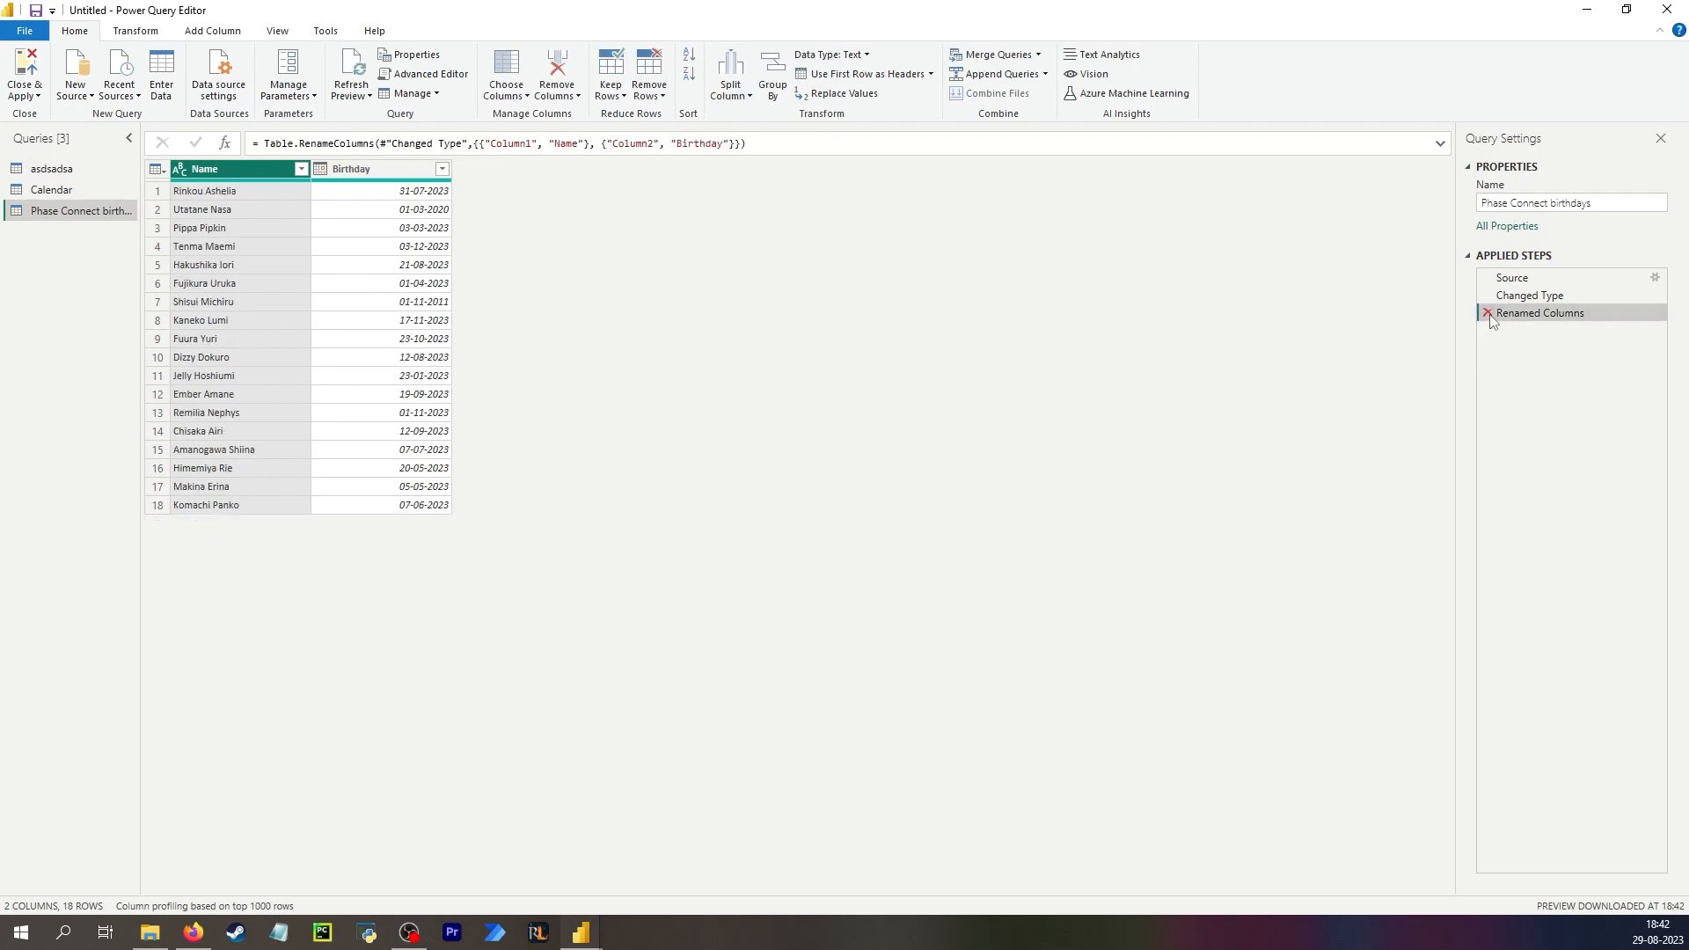
{"action": "left_click", "coordinate": [1488, 314]}
{"action": "left_click", "coordinate": [1487, 295]}
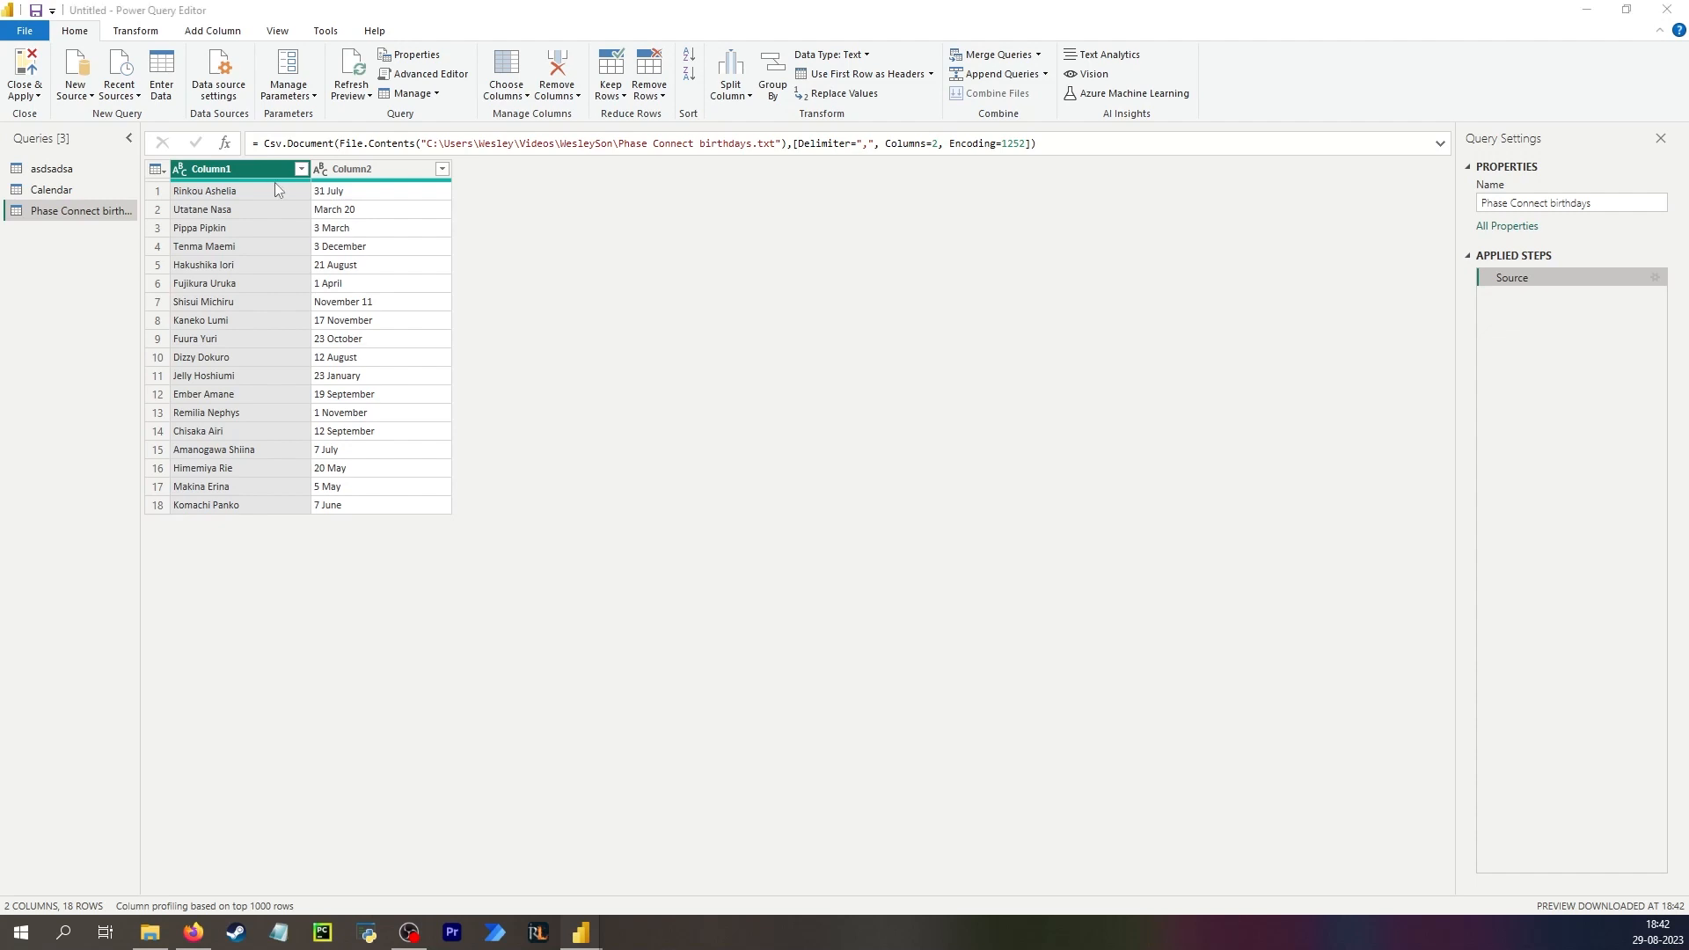
Try to add a custom column based on Column2 of the new birthdays query.
{"action": "left_click", "coordinate": [379, 191]}
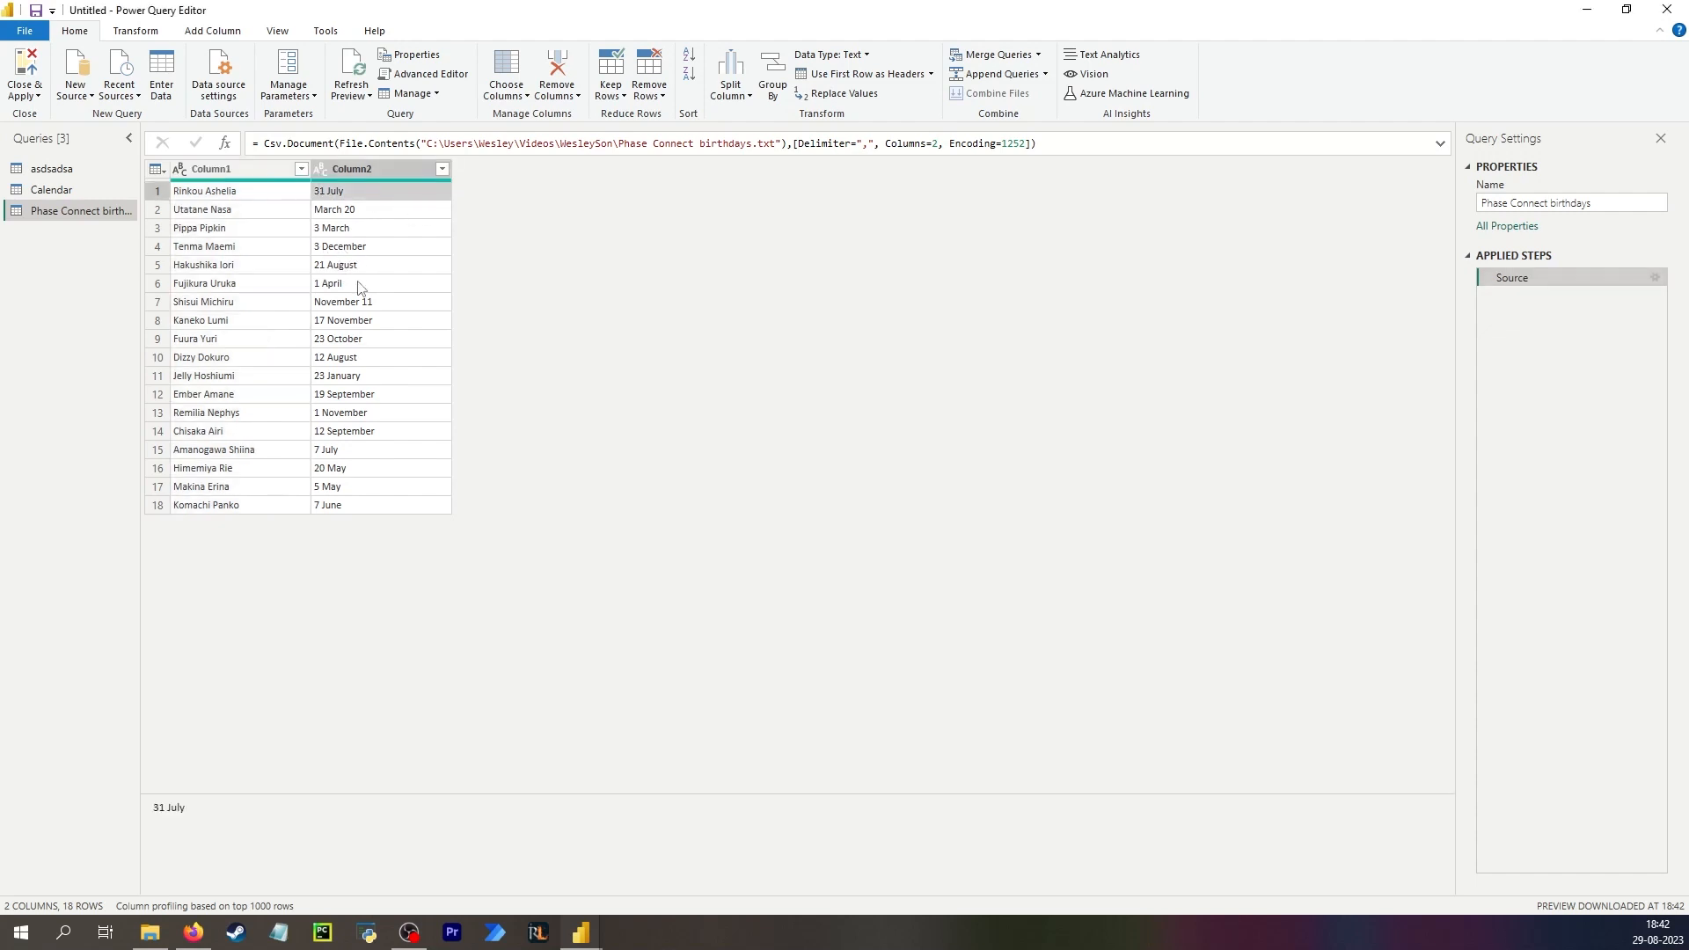
{"action": "left_click", "coordinate": [341, 468]}
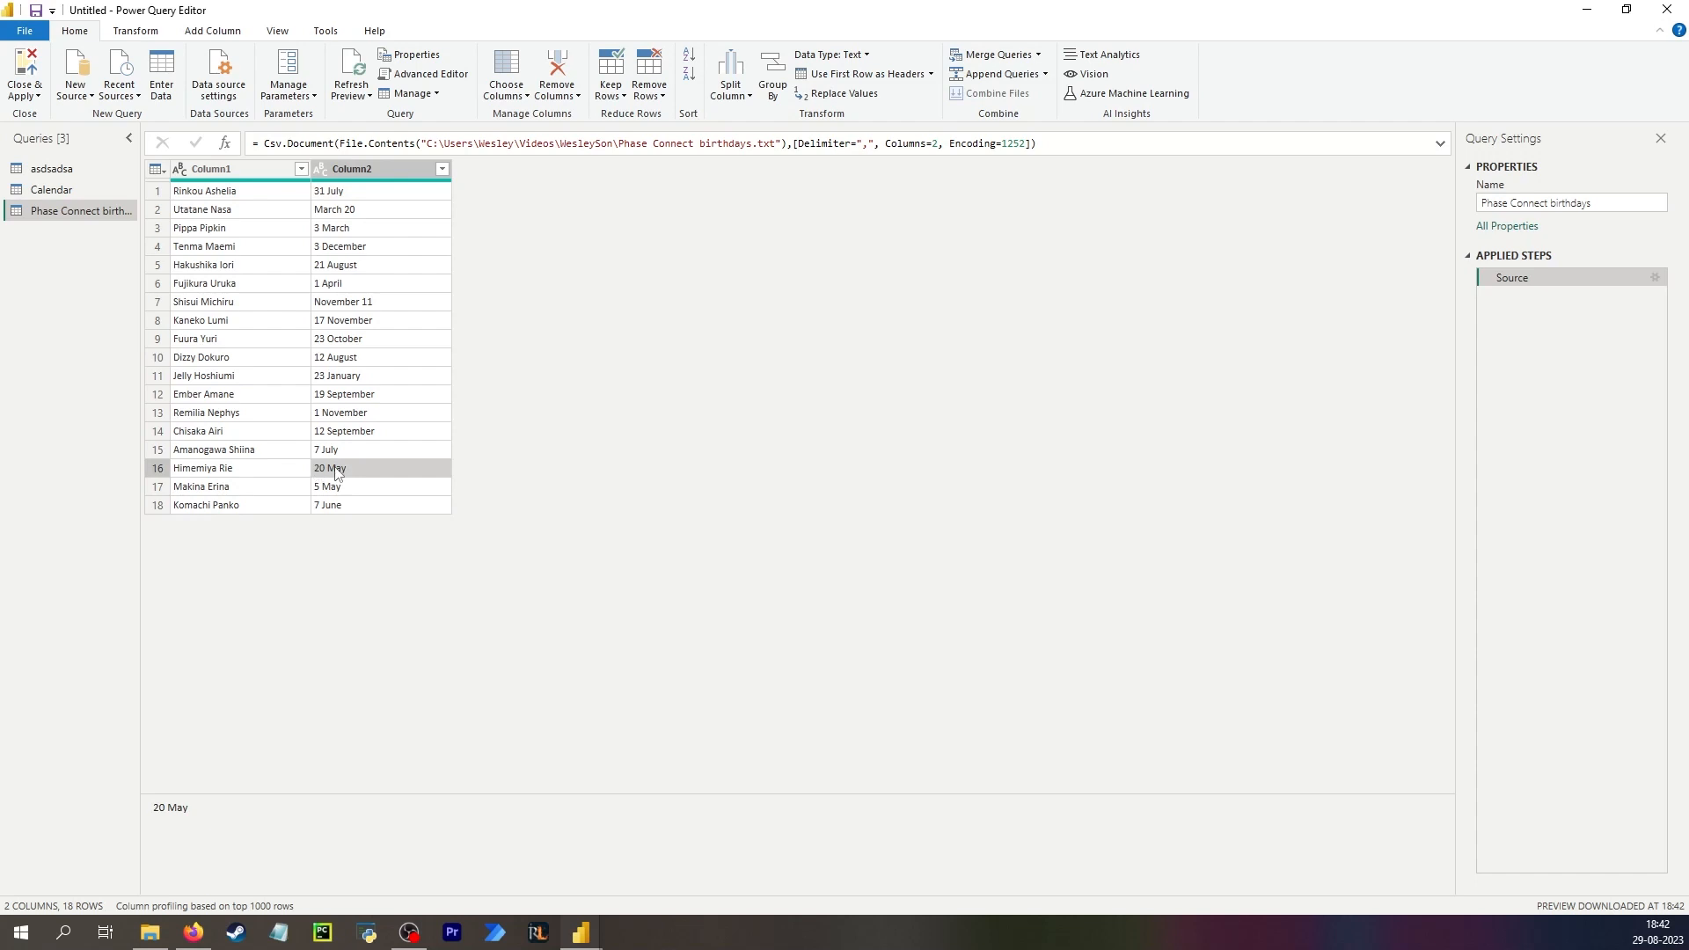
{"action": "left_click", "coordinate": [362, 172]}
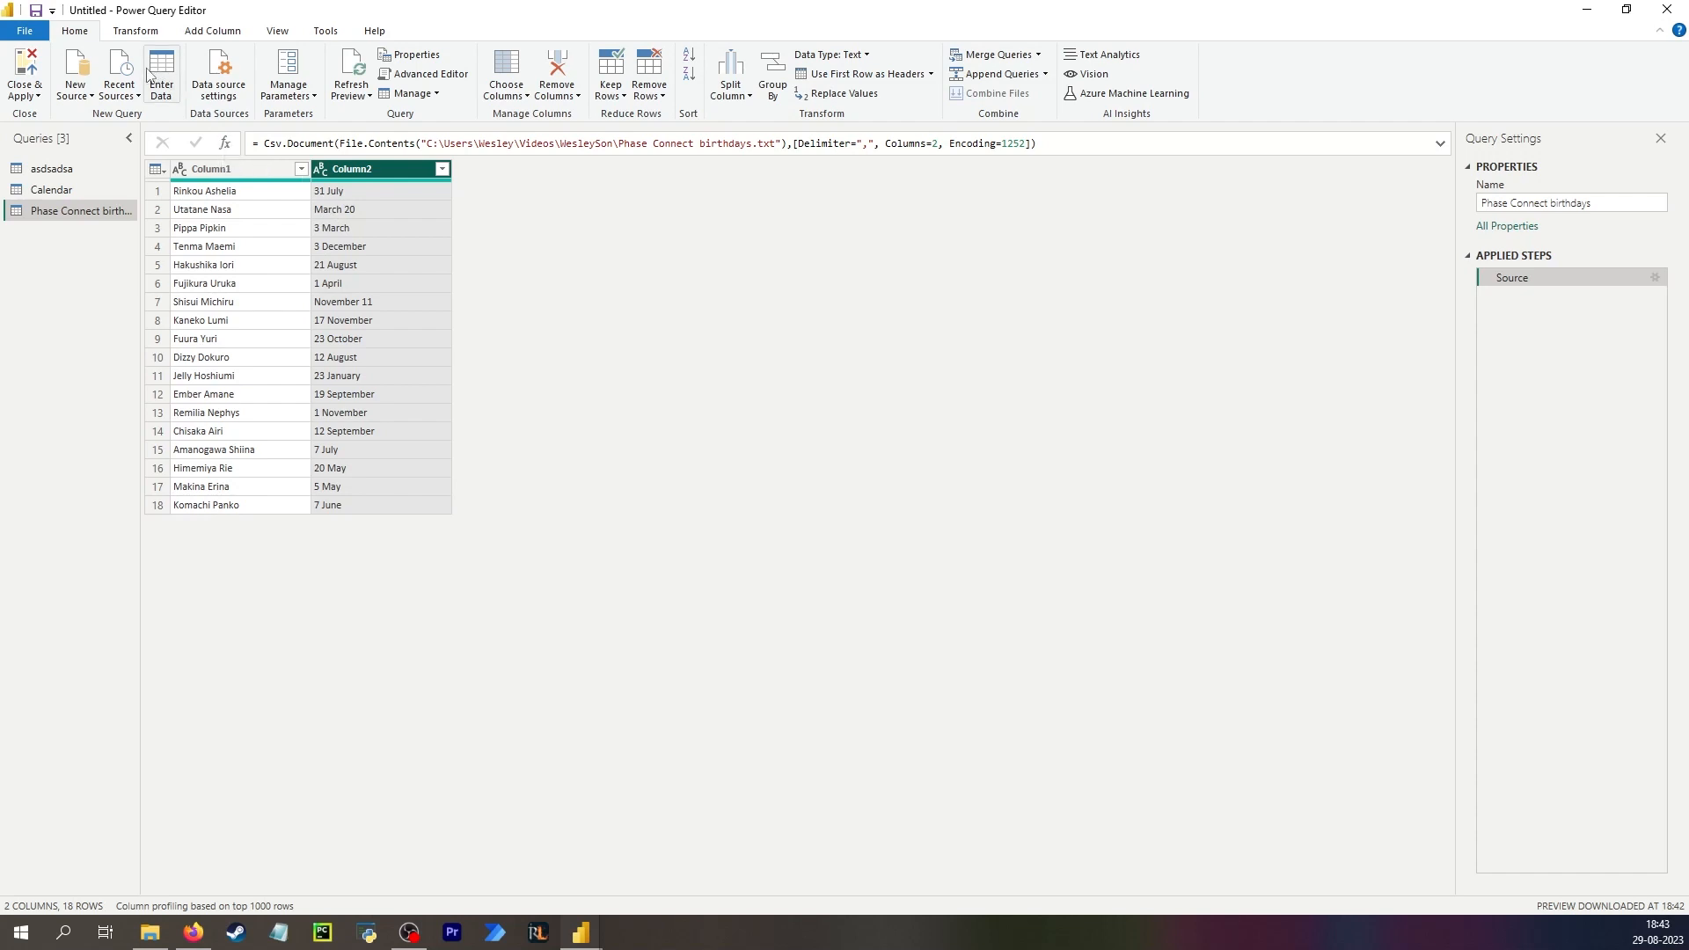
{"action": "left_click", "coordinate": [214, 32]}
{"action": "left_click", "coordinate": [91, 79]}
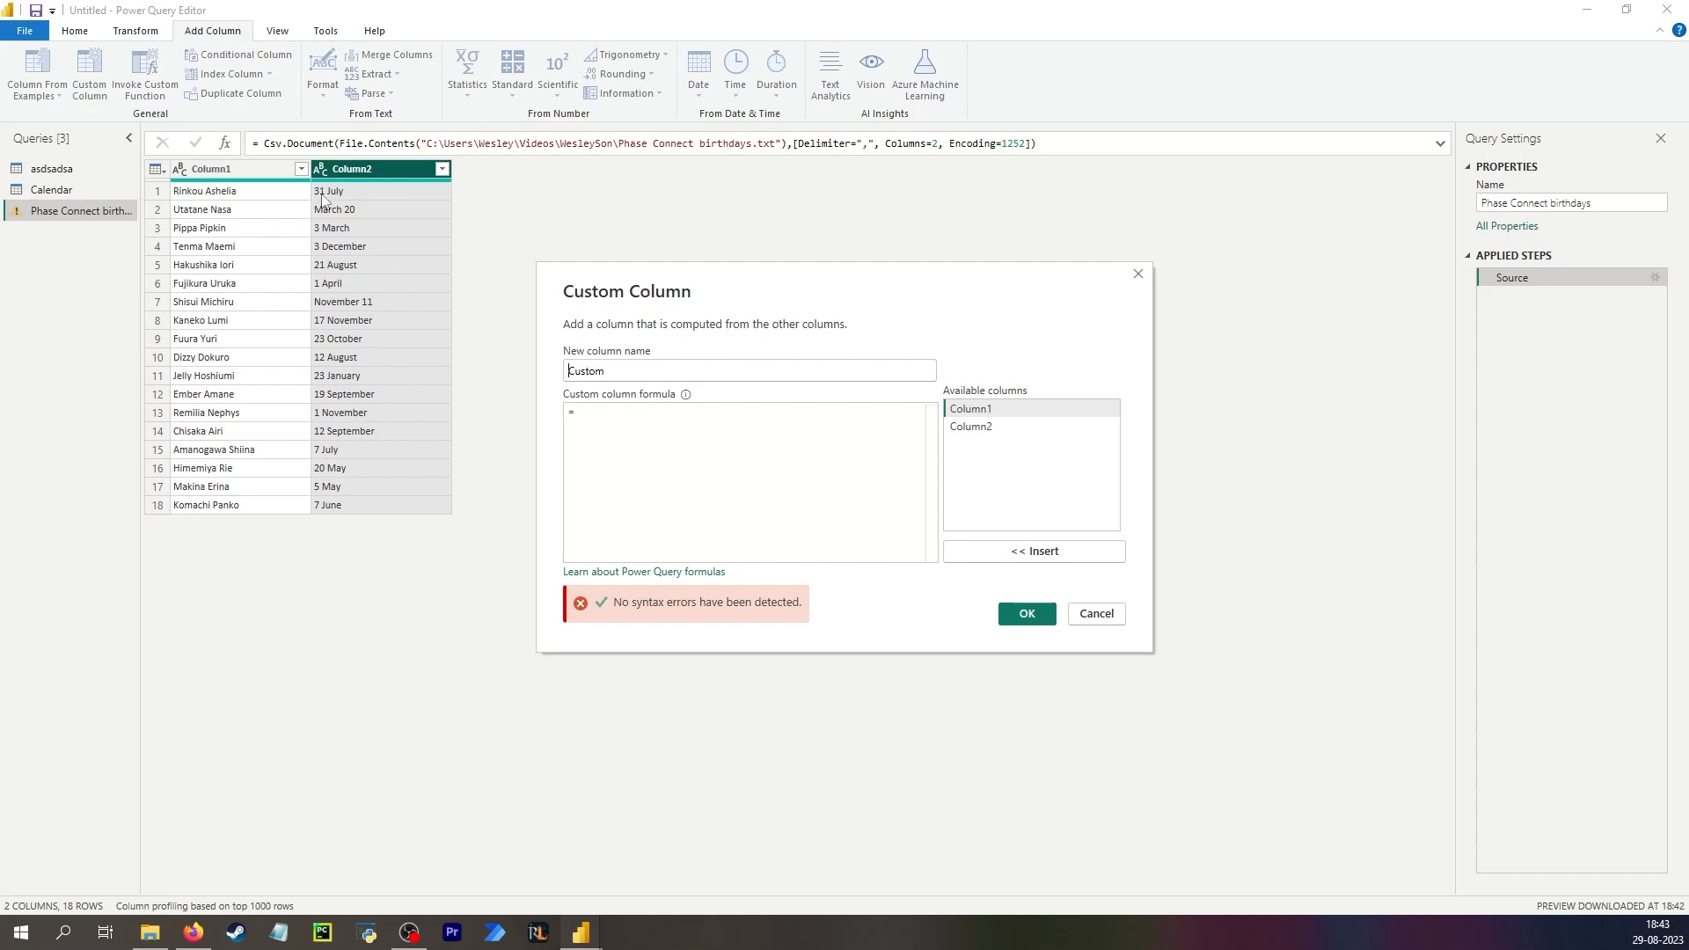
{"action": "key", "text": "Escape"}
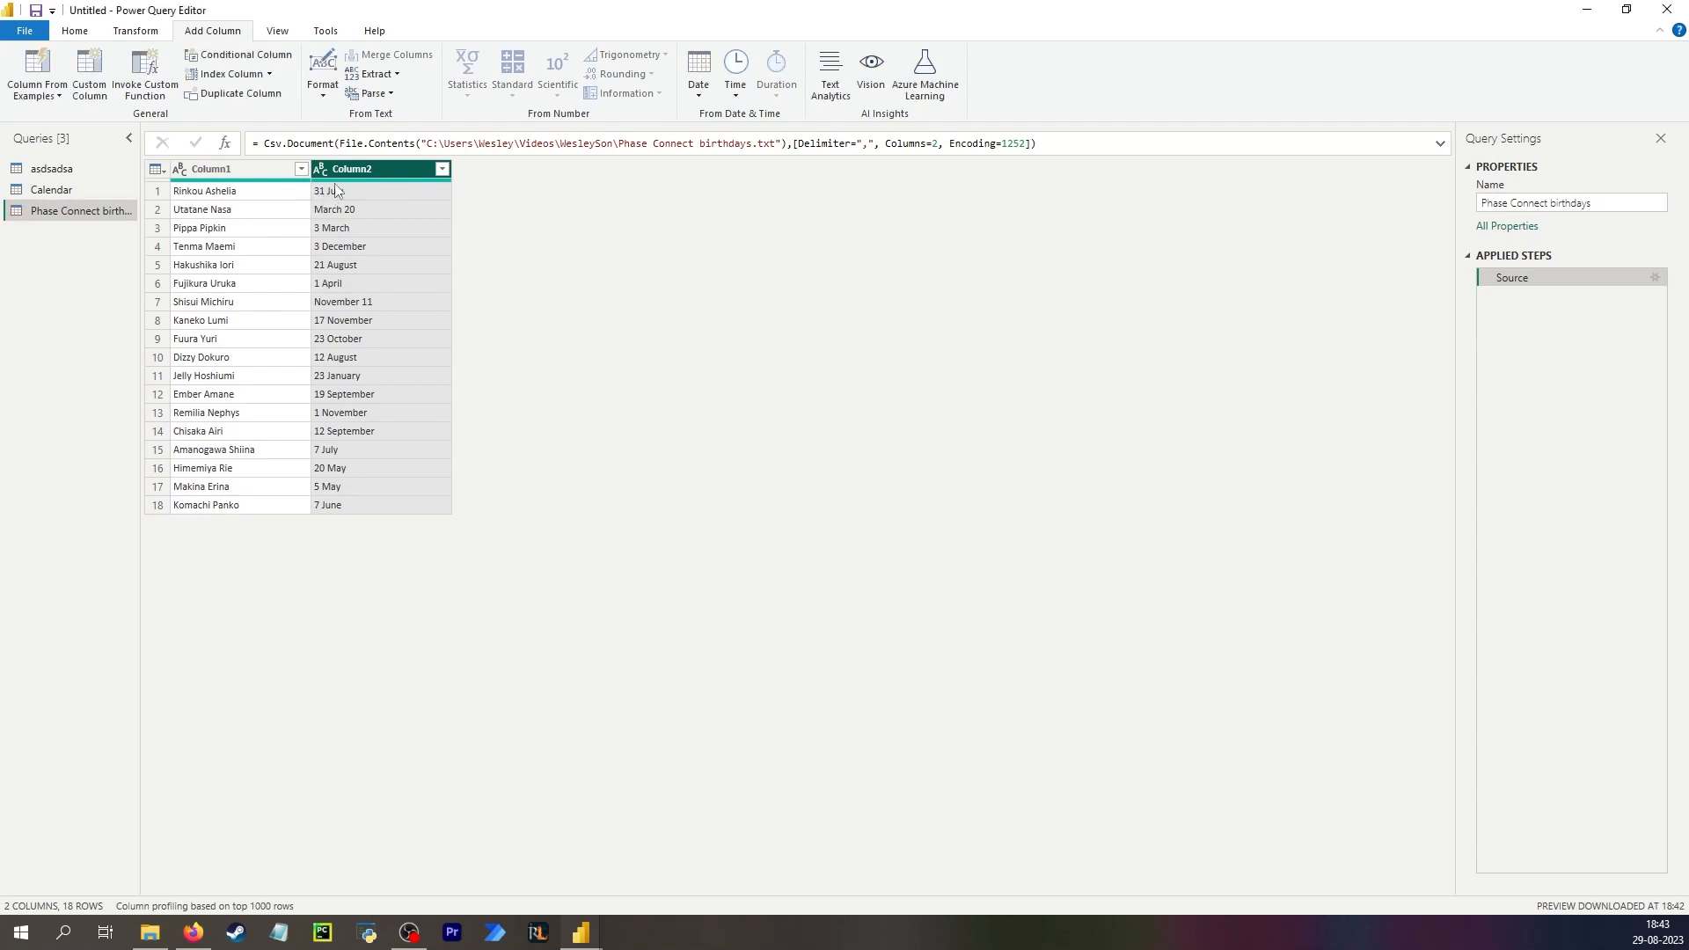
{"action": "left_click", "coordinate": [383, 75]}
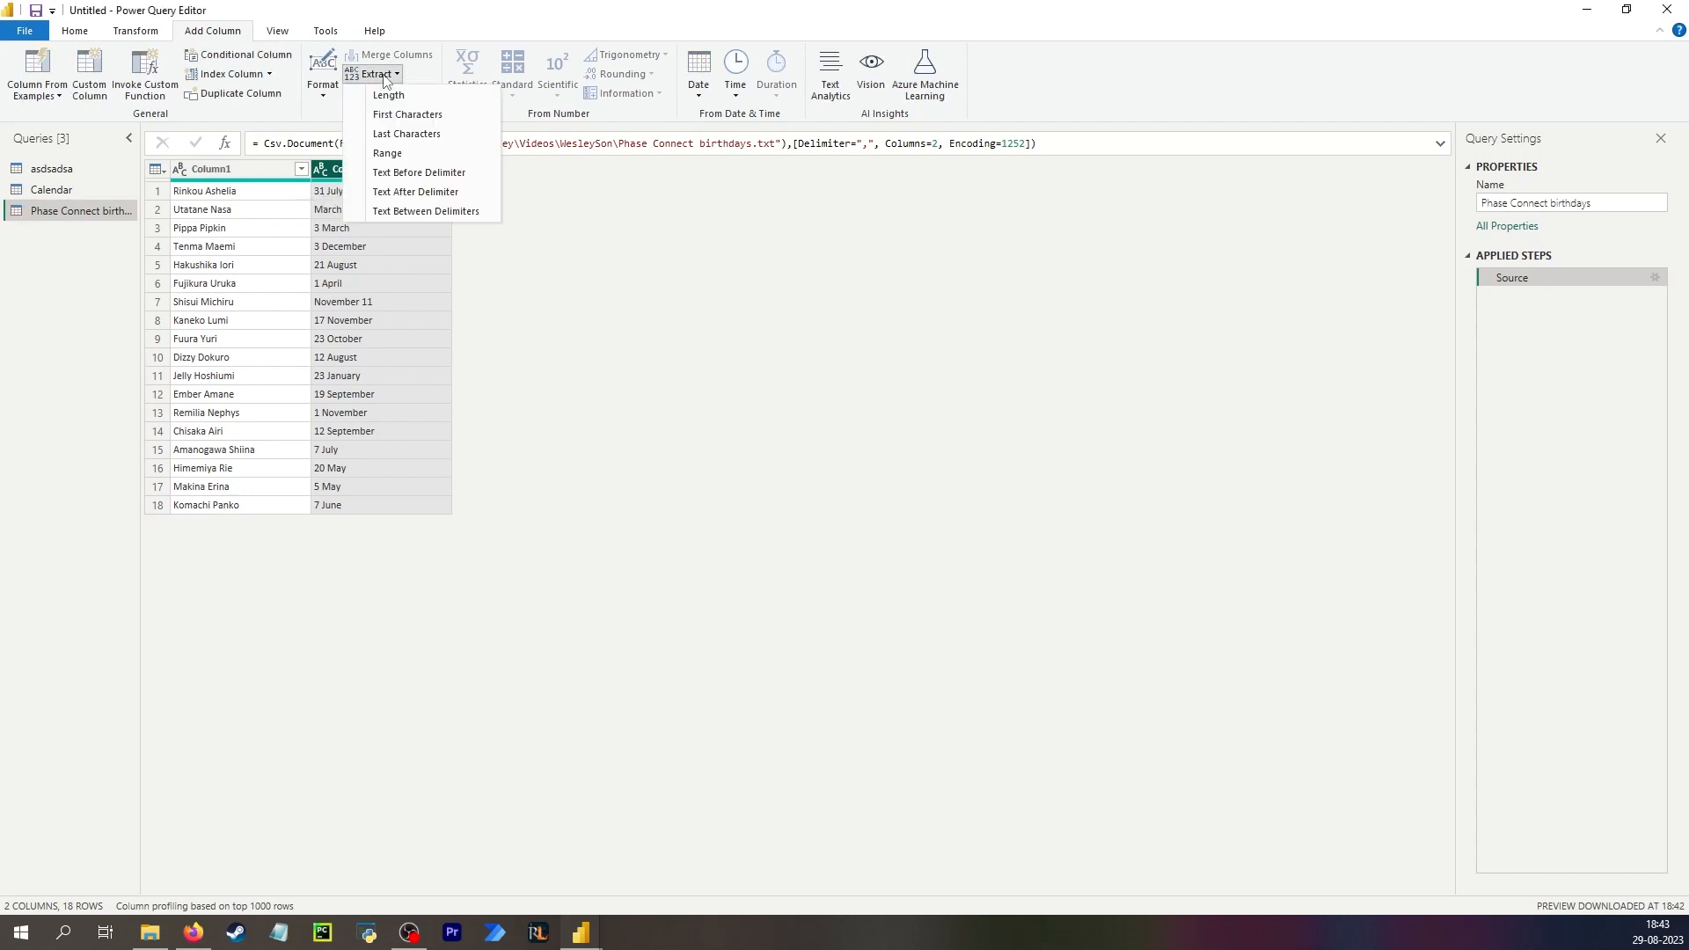
{"action": "left_click", "coordinate": [140, 33]}
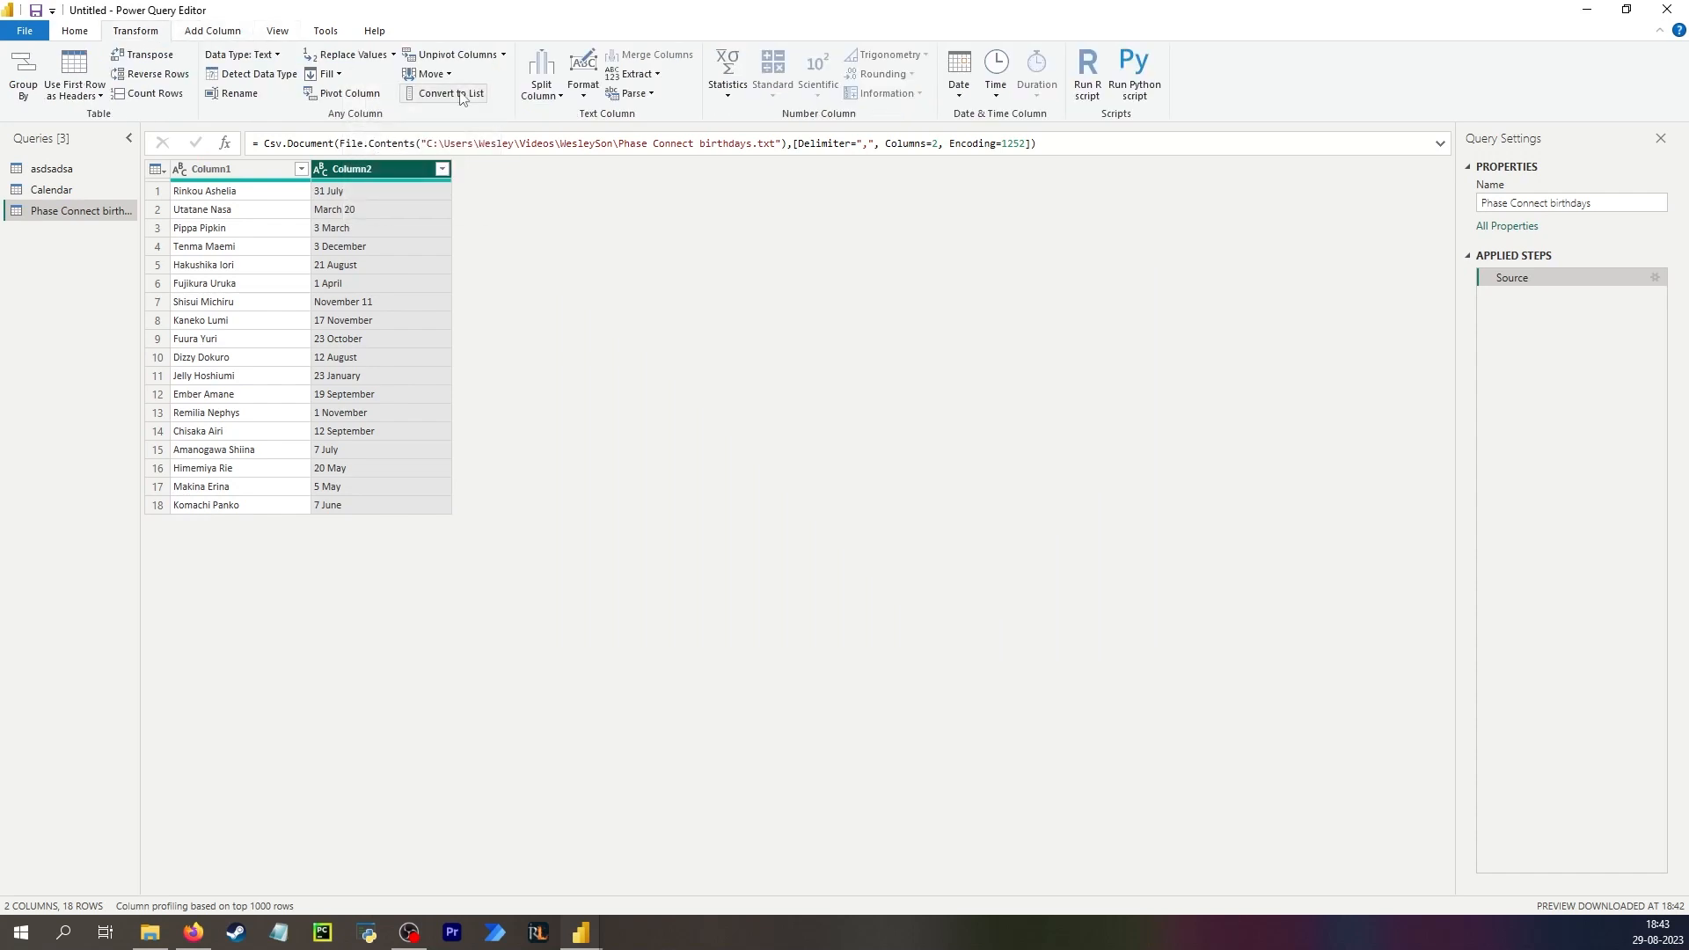
{"action": "left_click", "coordinate": [541, 88]}
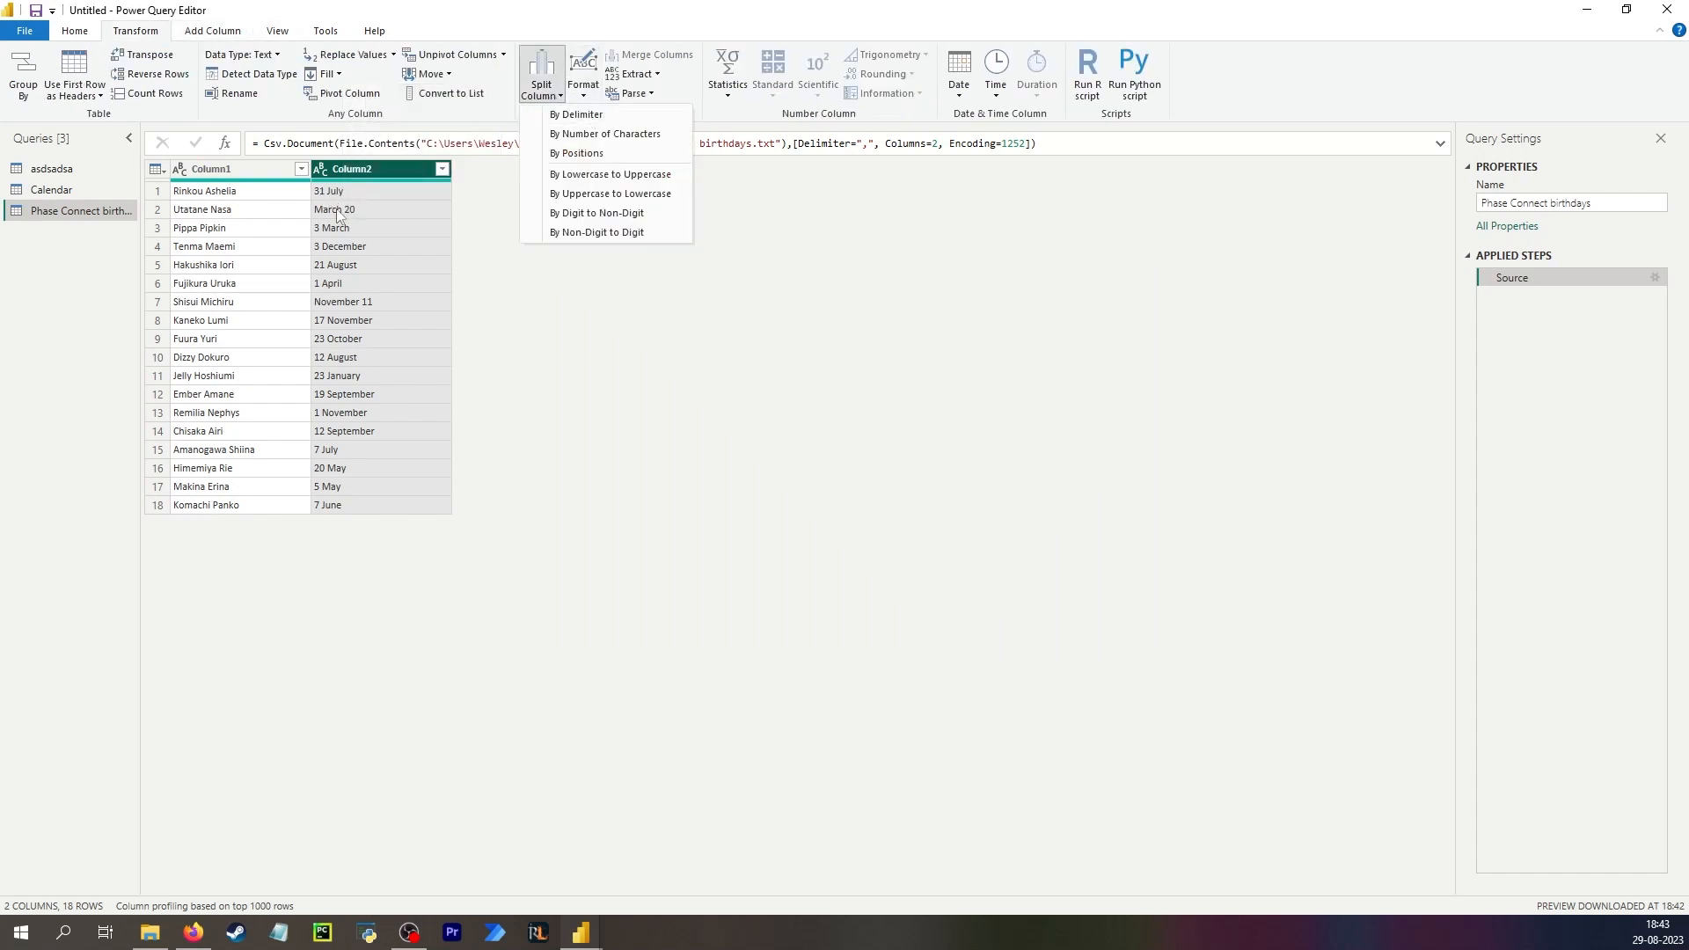
{"action": "left_click", "coordinate": [332, 294]}
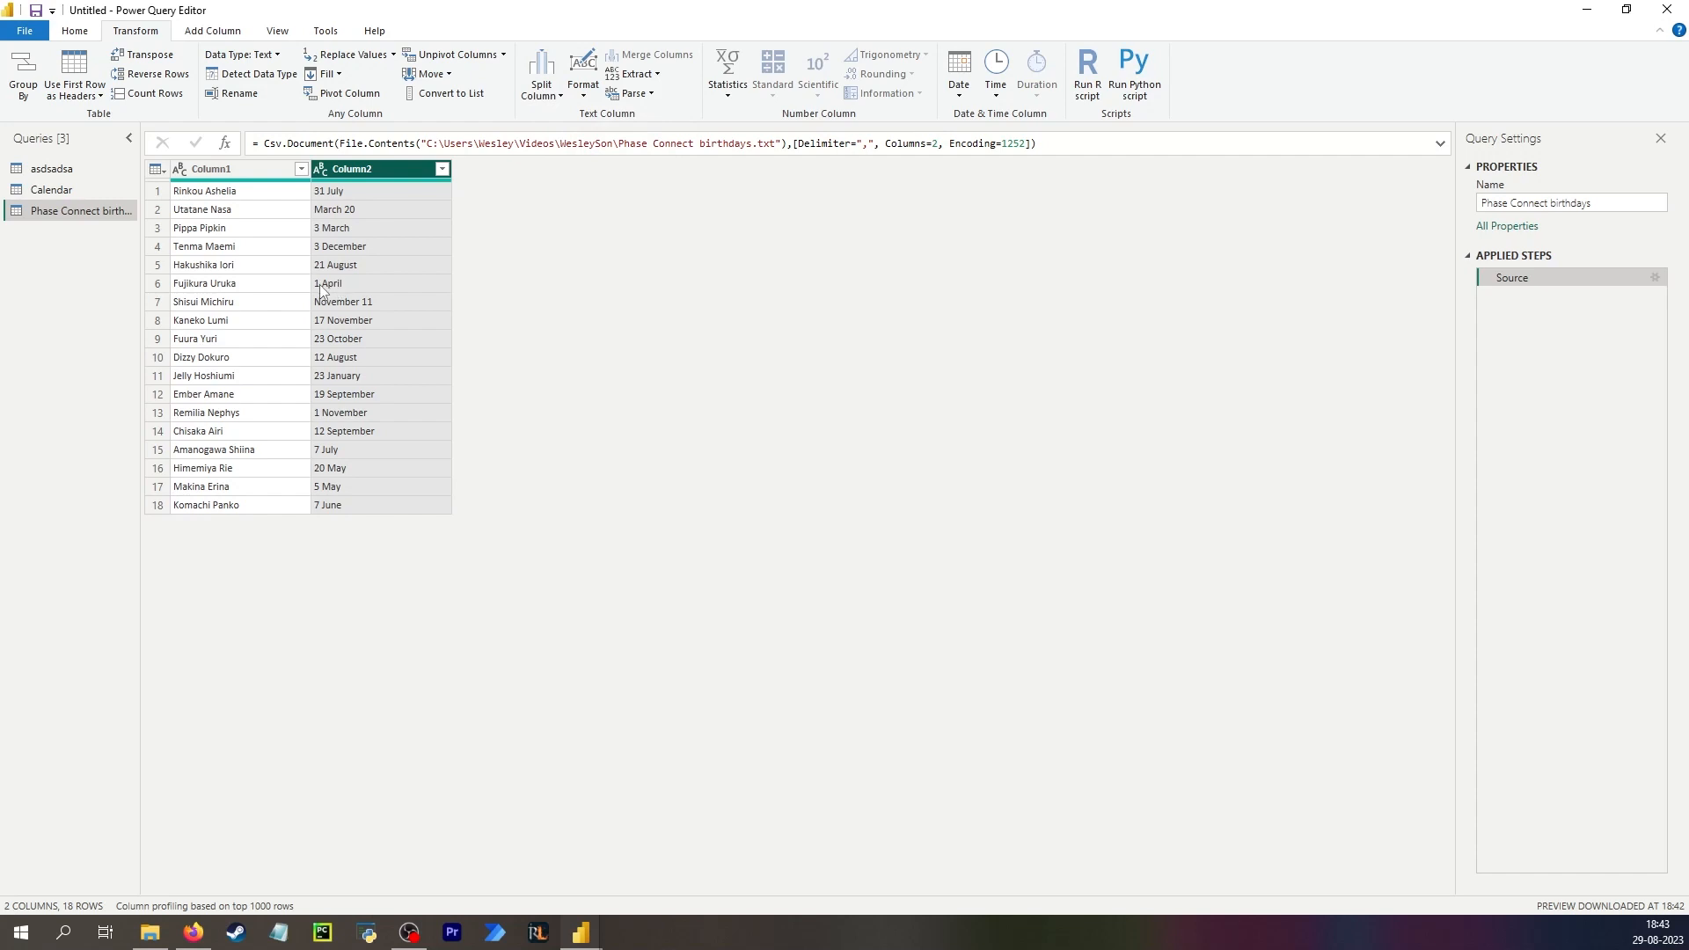
Start a custom column on Column2 with the formula Text.Select([Column2], {"A".."z"}) to keep only letters.
{"action": "left_click", "coordinate": [339, 303]}
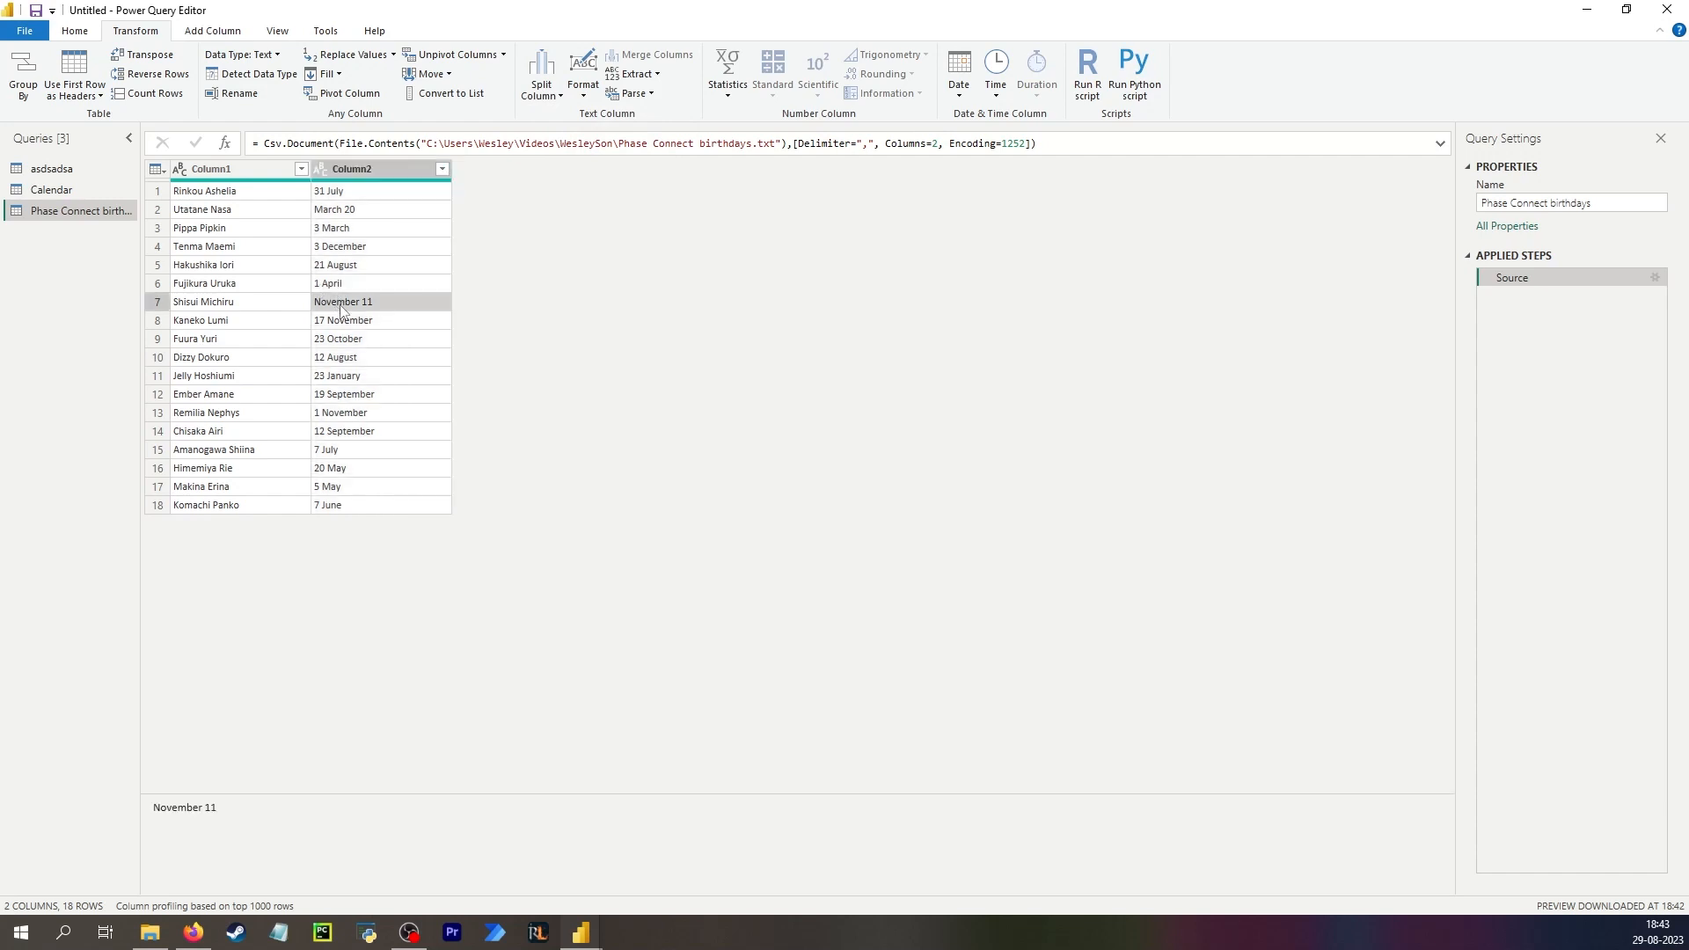
{"action": "left_click", "coordinate": [354, 169]}
{"action": "left_click", "coordinate": [212, 31]}
{"action": "left_click", "coordinate": [89, 75]}
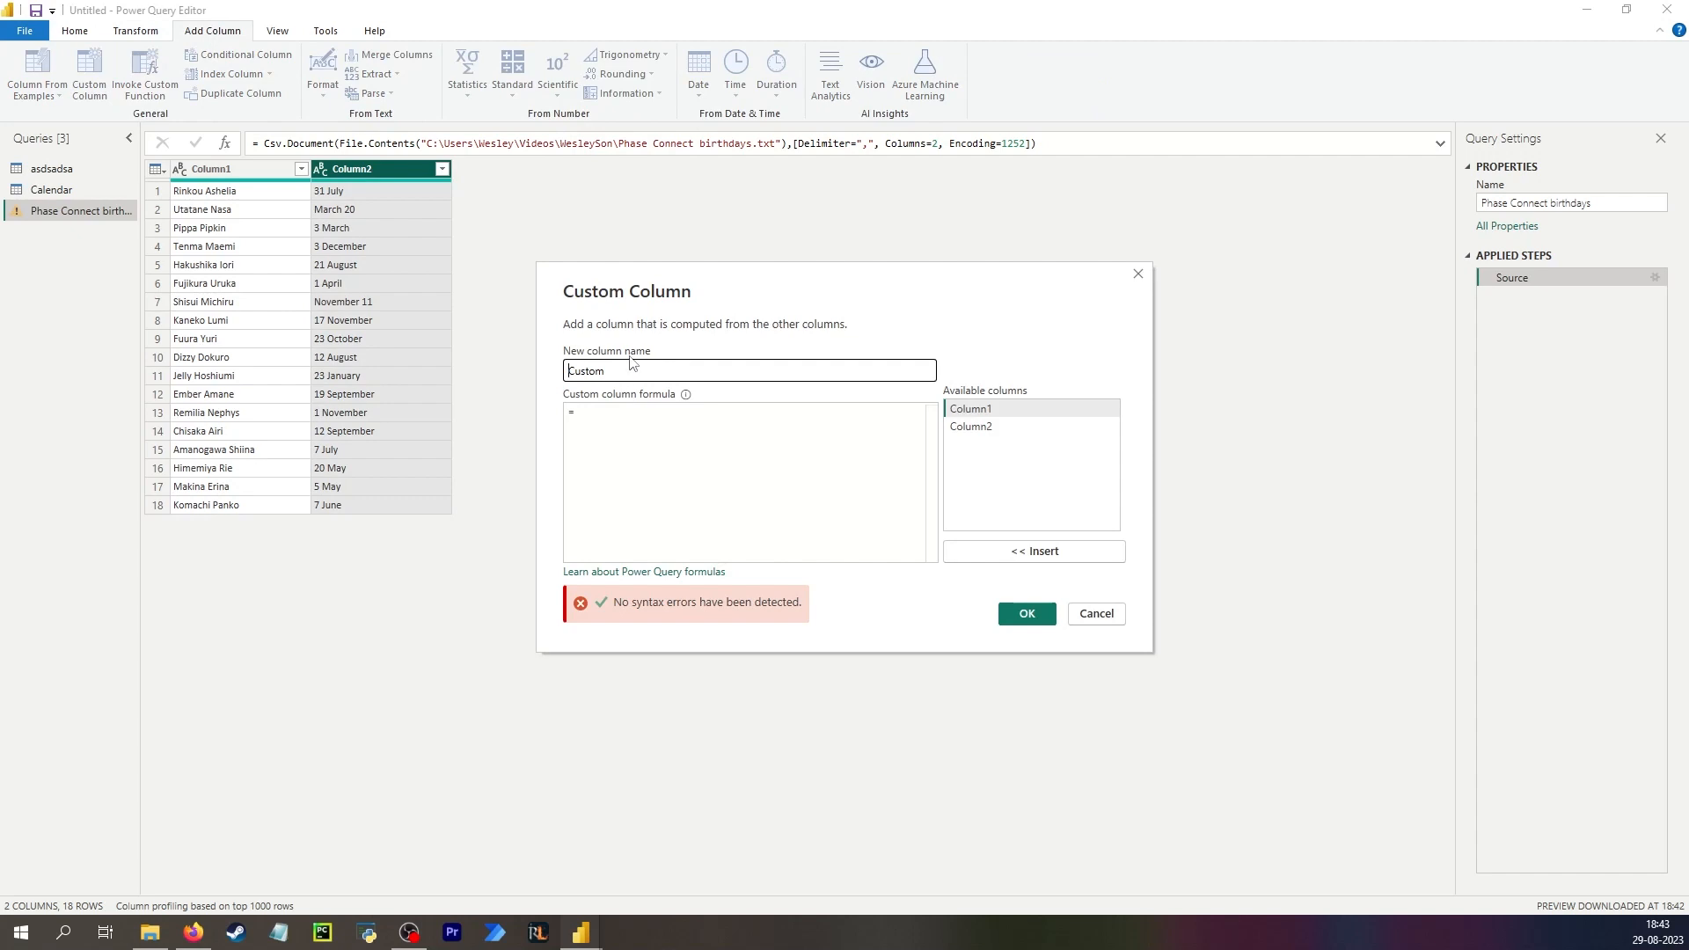
{"action": "left_click", "coordinate": [578, 475]}
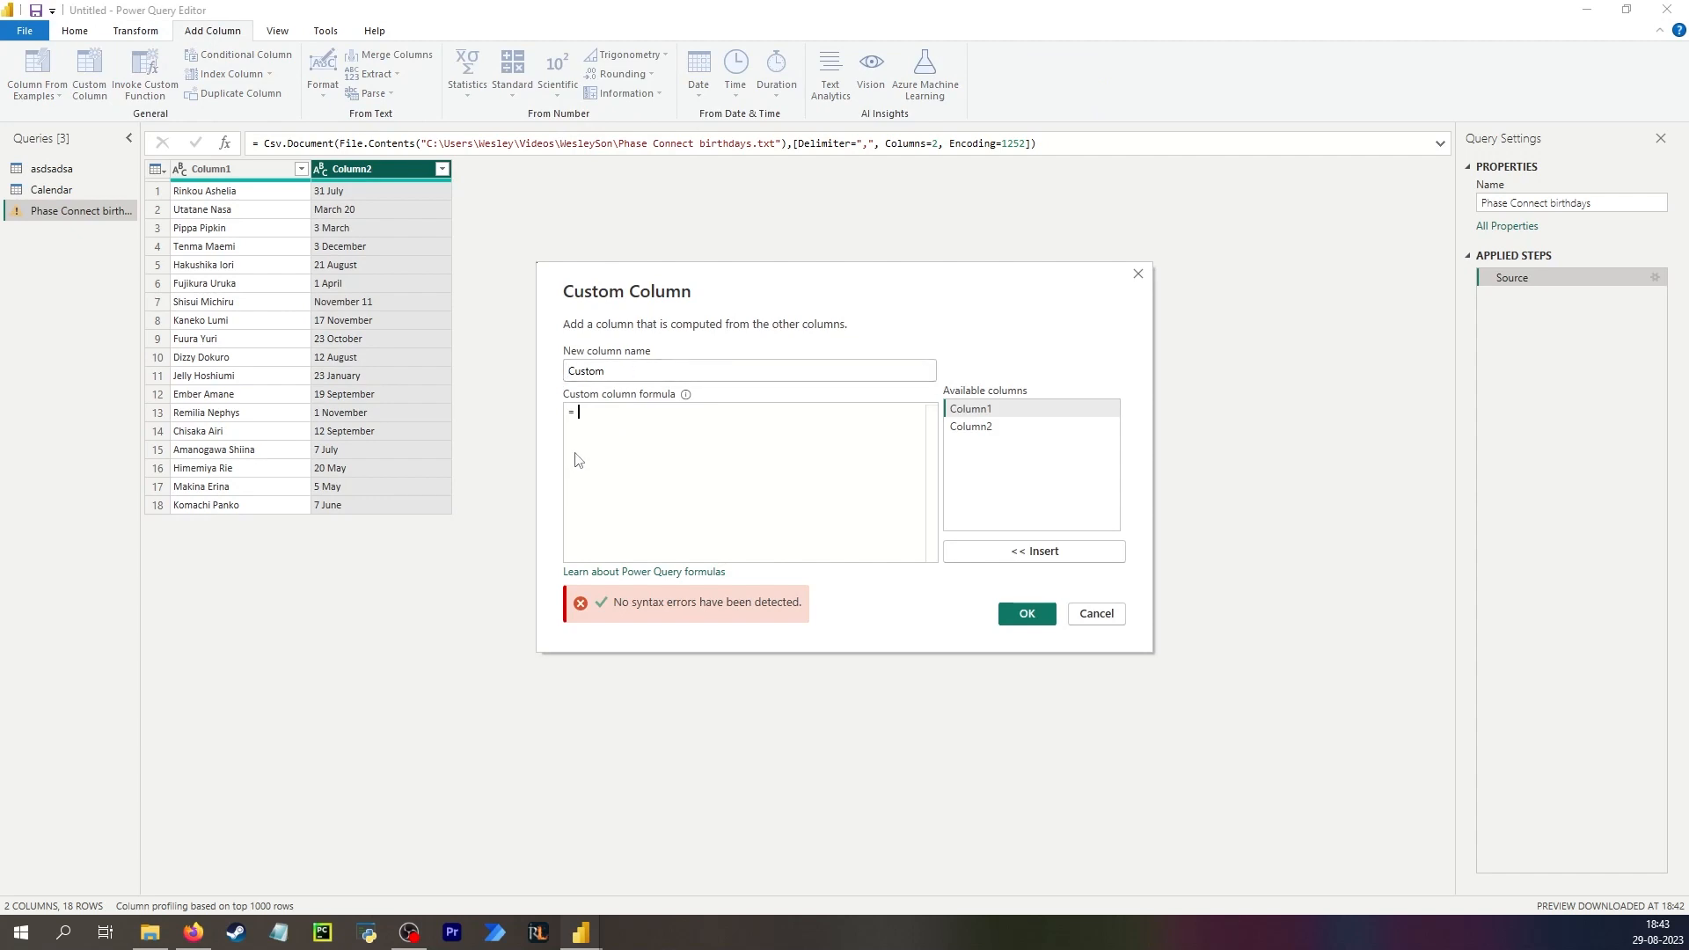
{"action": "type", "text": "textse"}
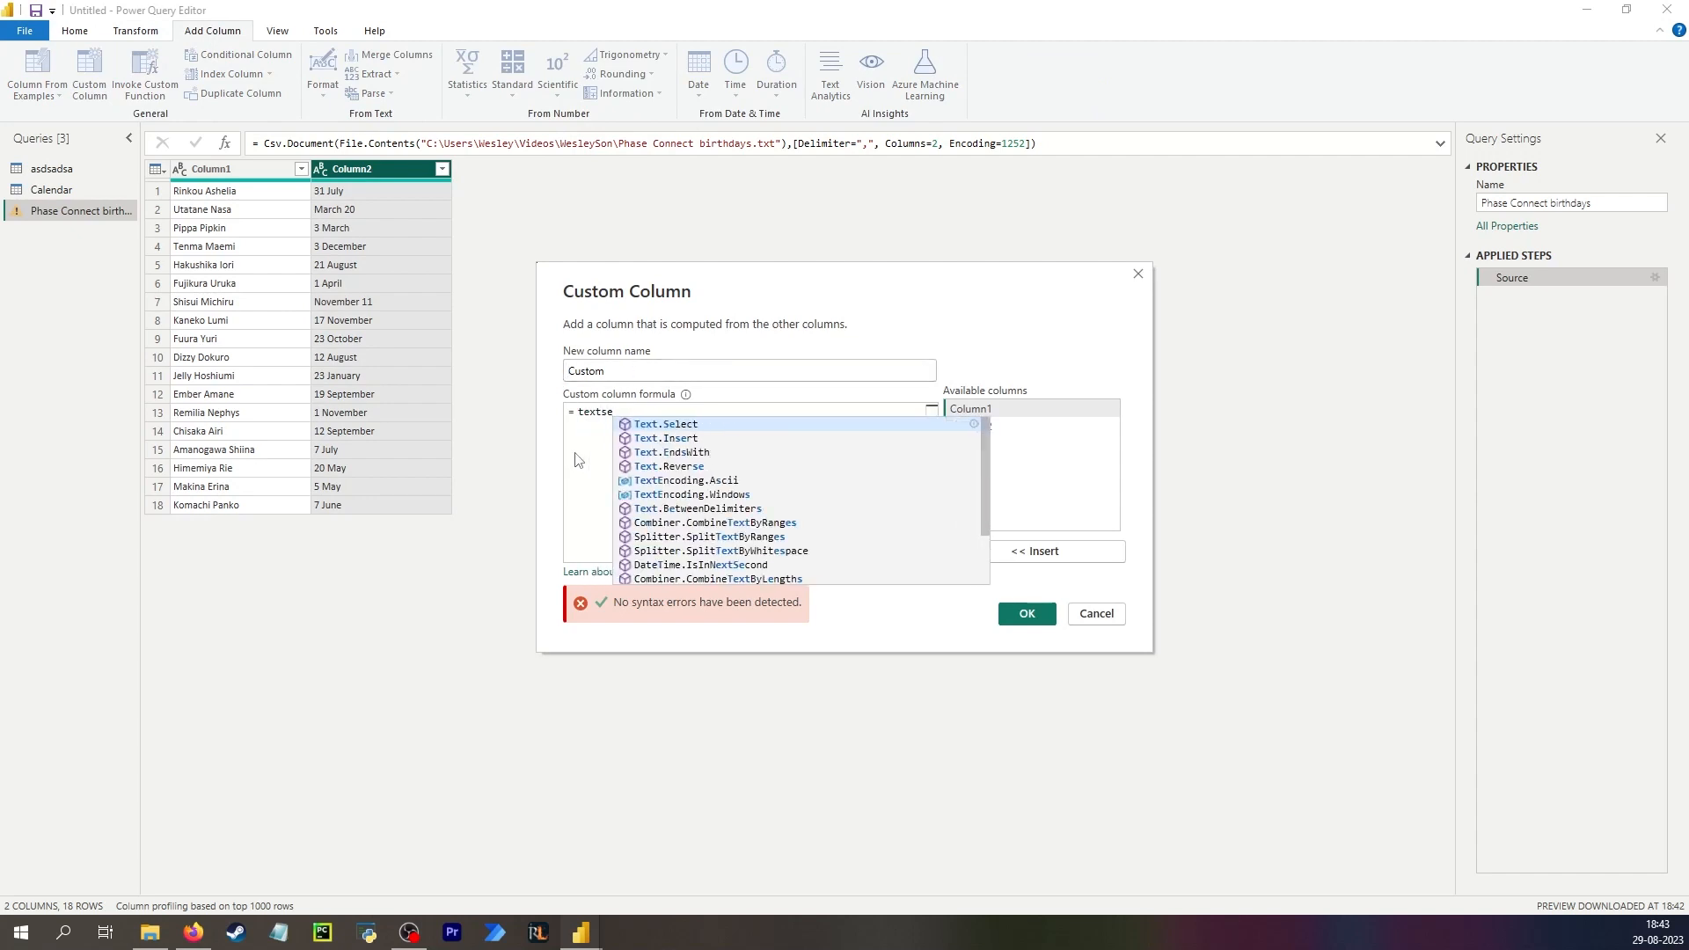
{"action": "key", "text": "Tab"}
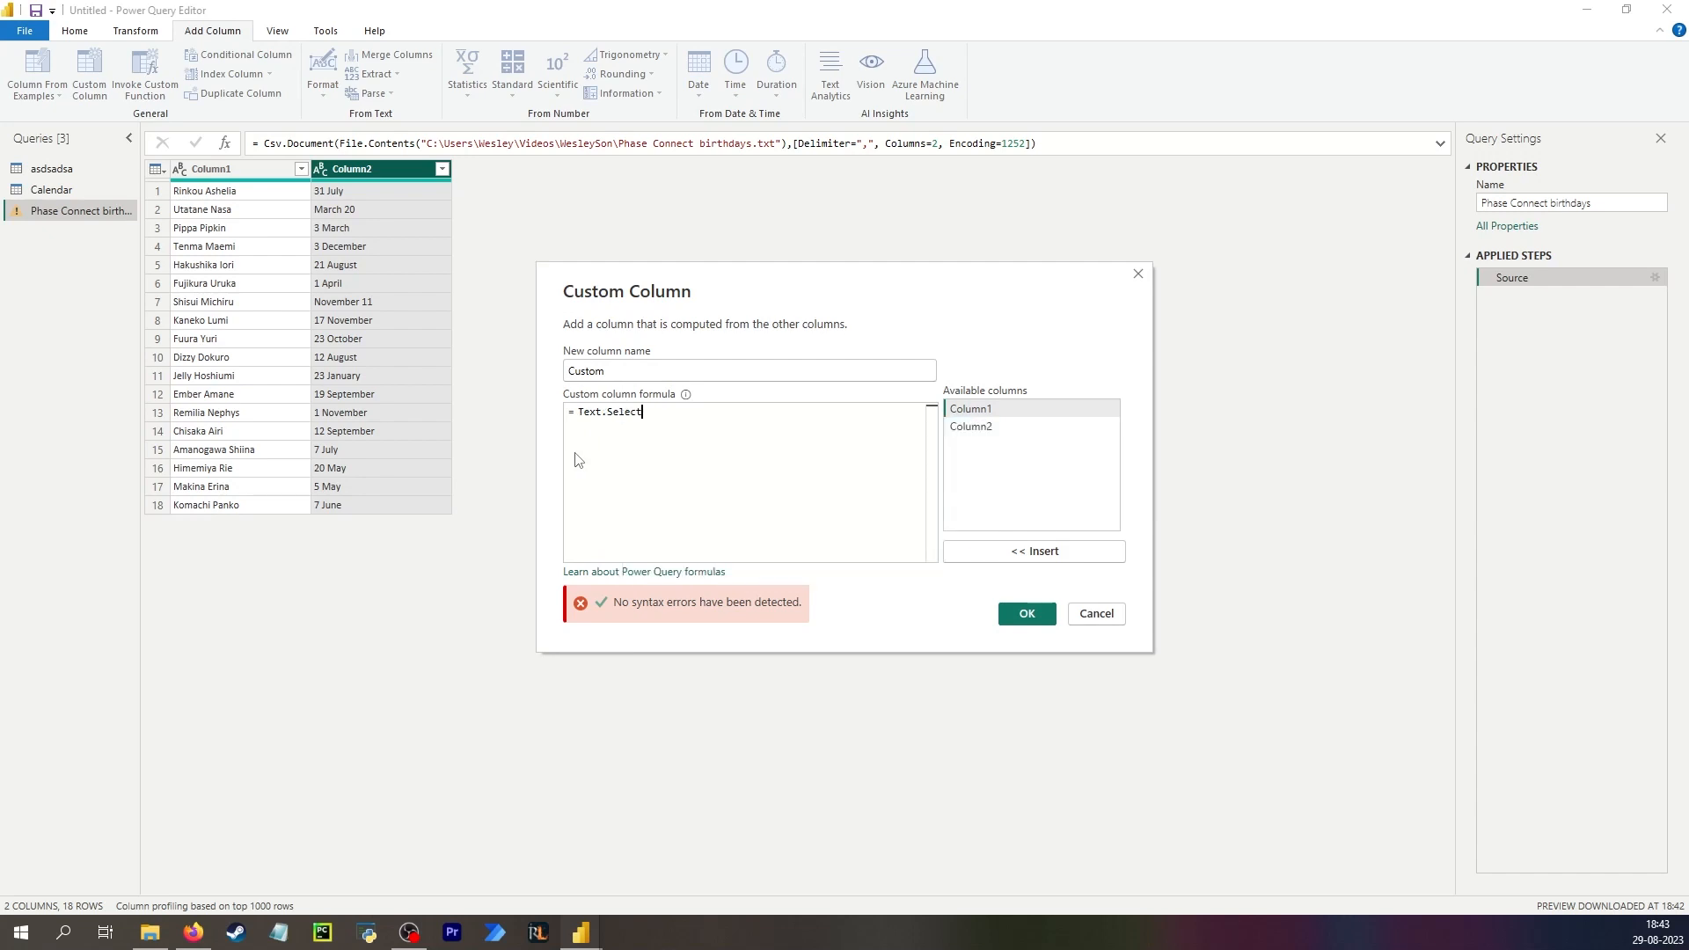
{"action": "type", "text": "("}
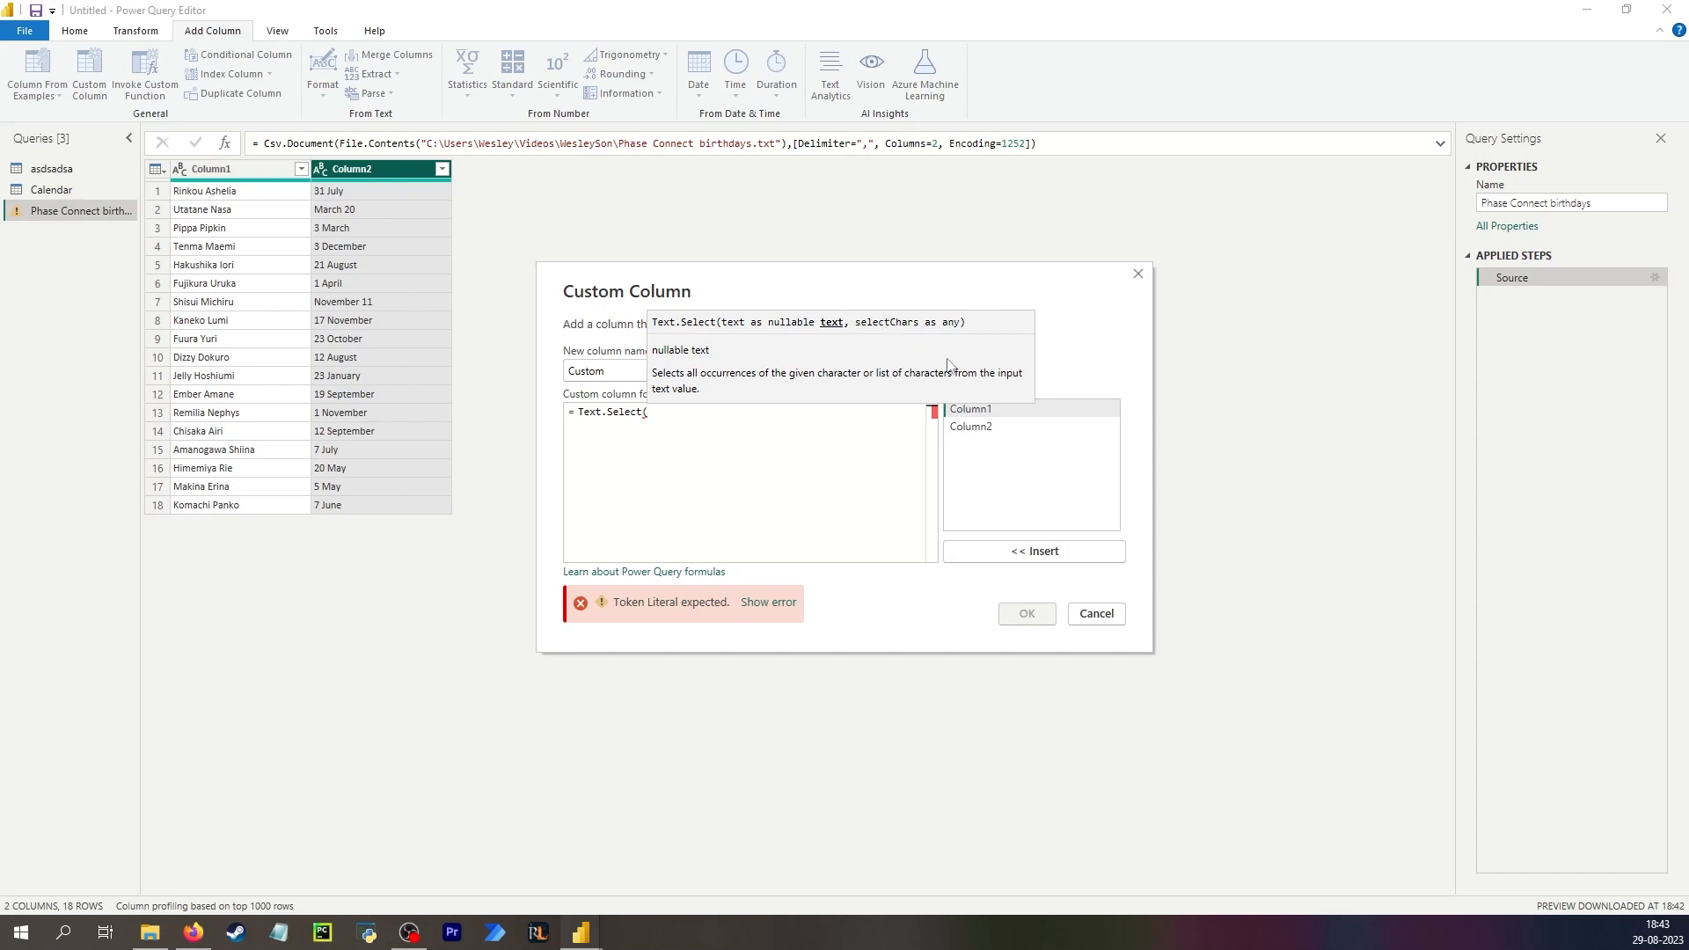
{"action": "double_click", "coordinate": [982, 428]}
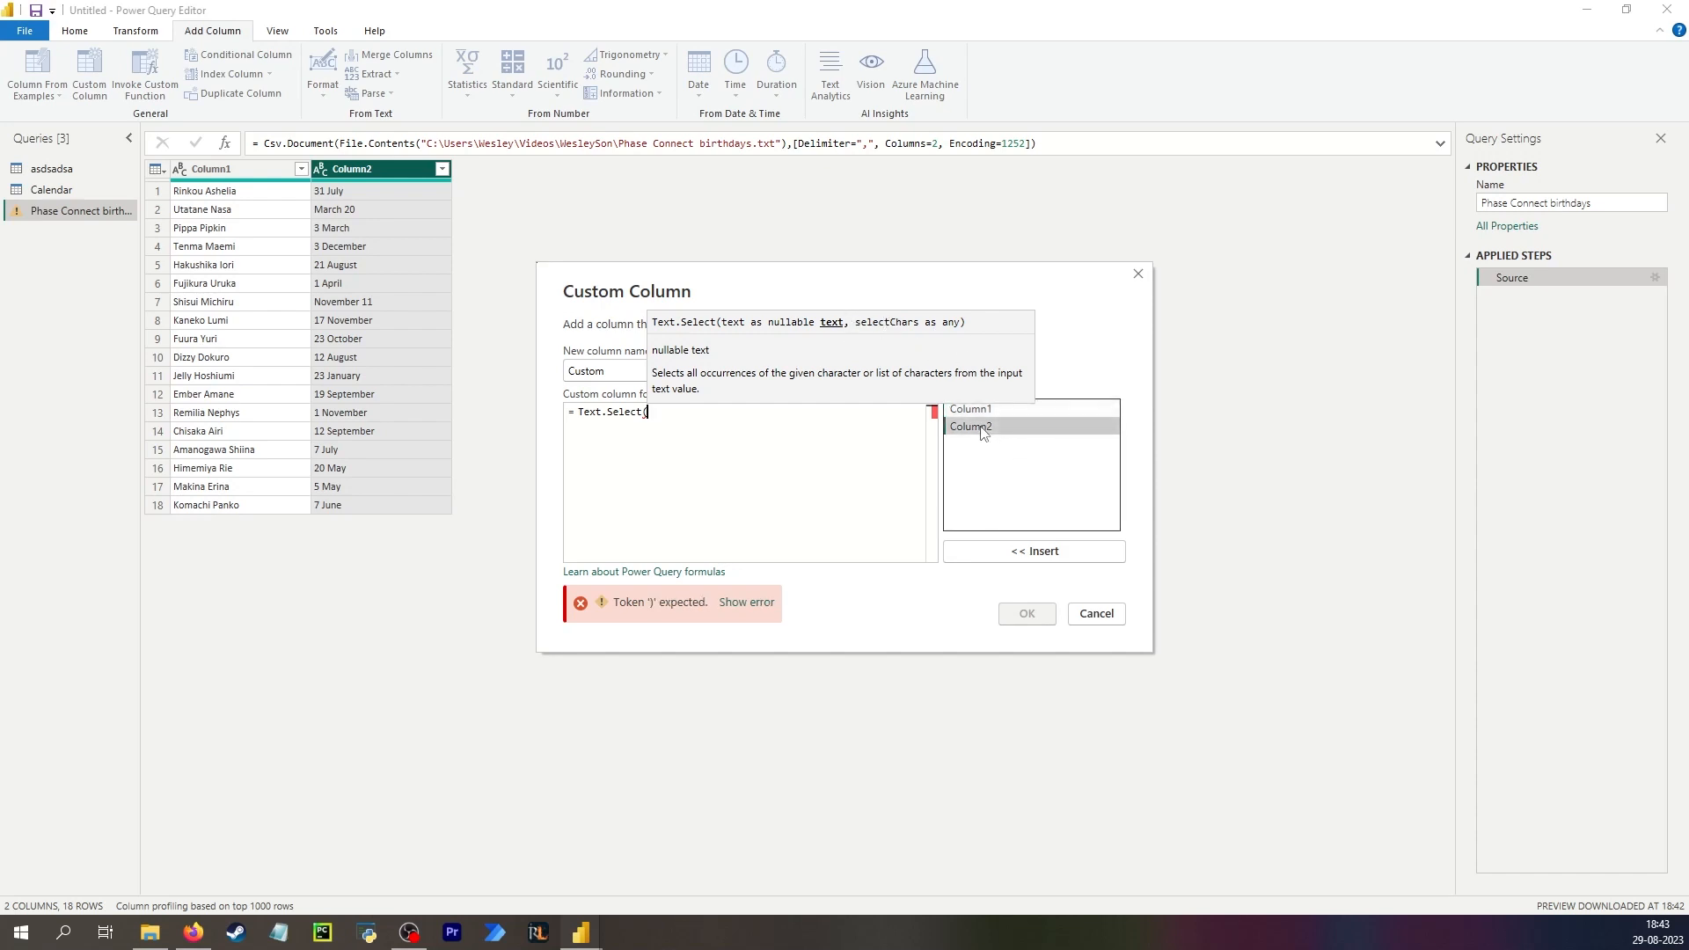
{"action": "type", "text": ", "}
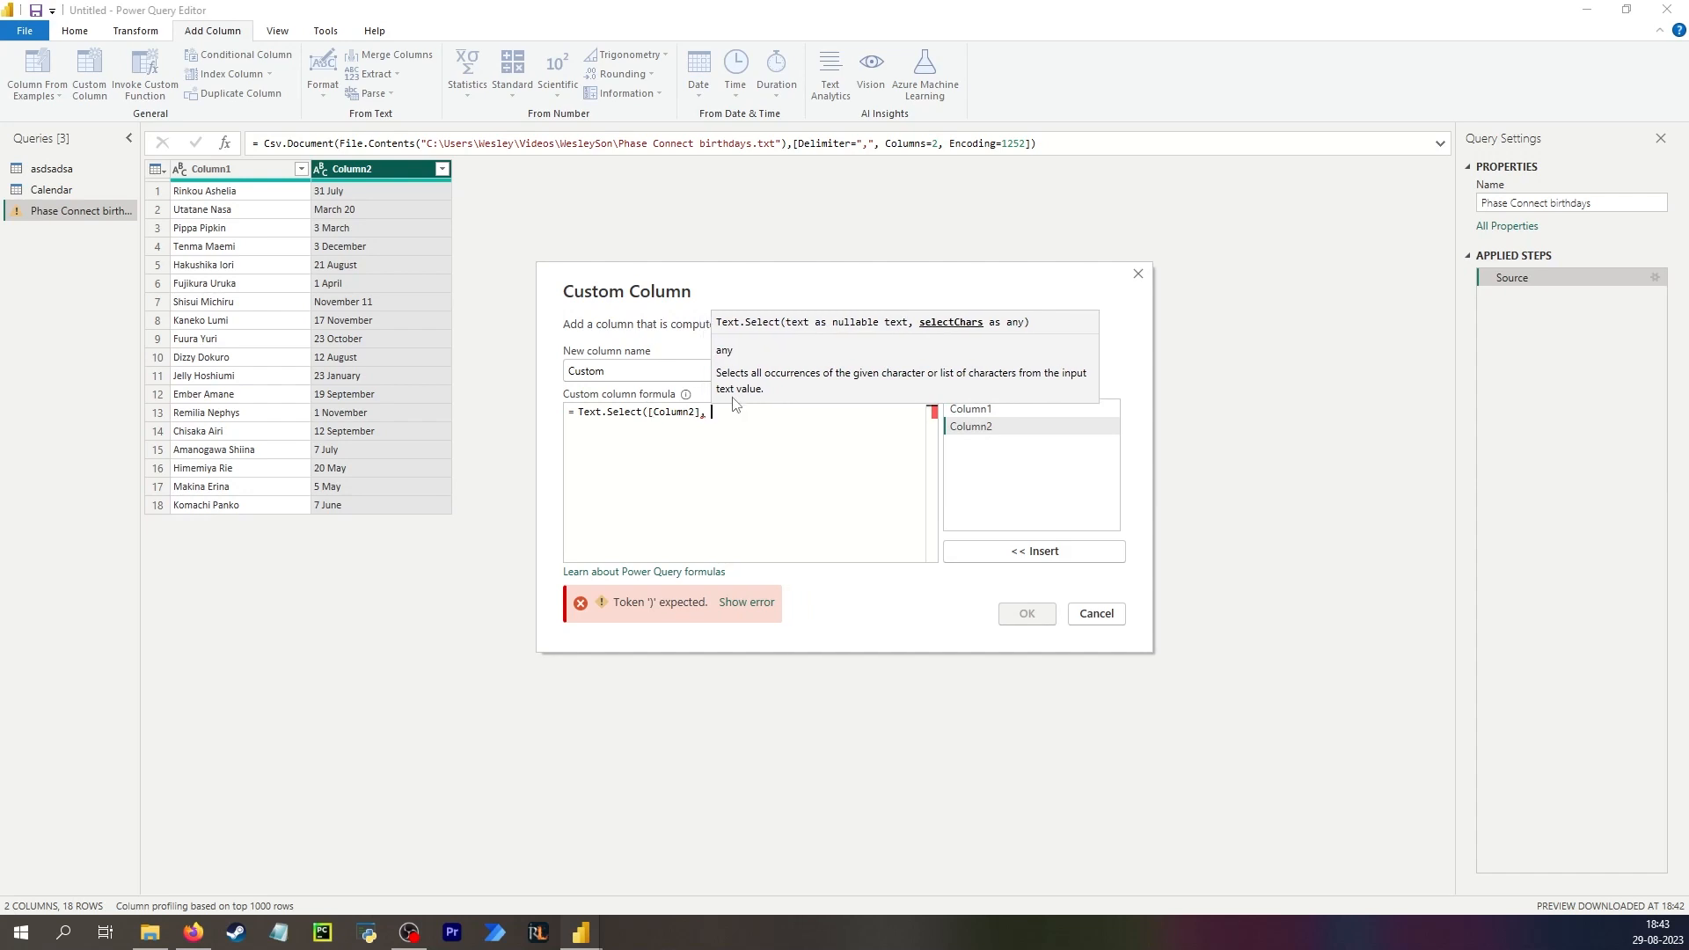
{"action": "type", "text": "{"}
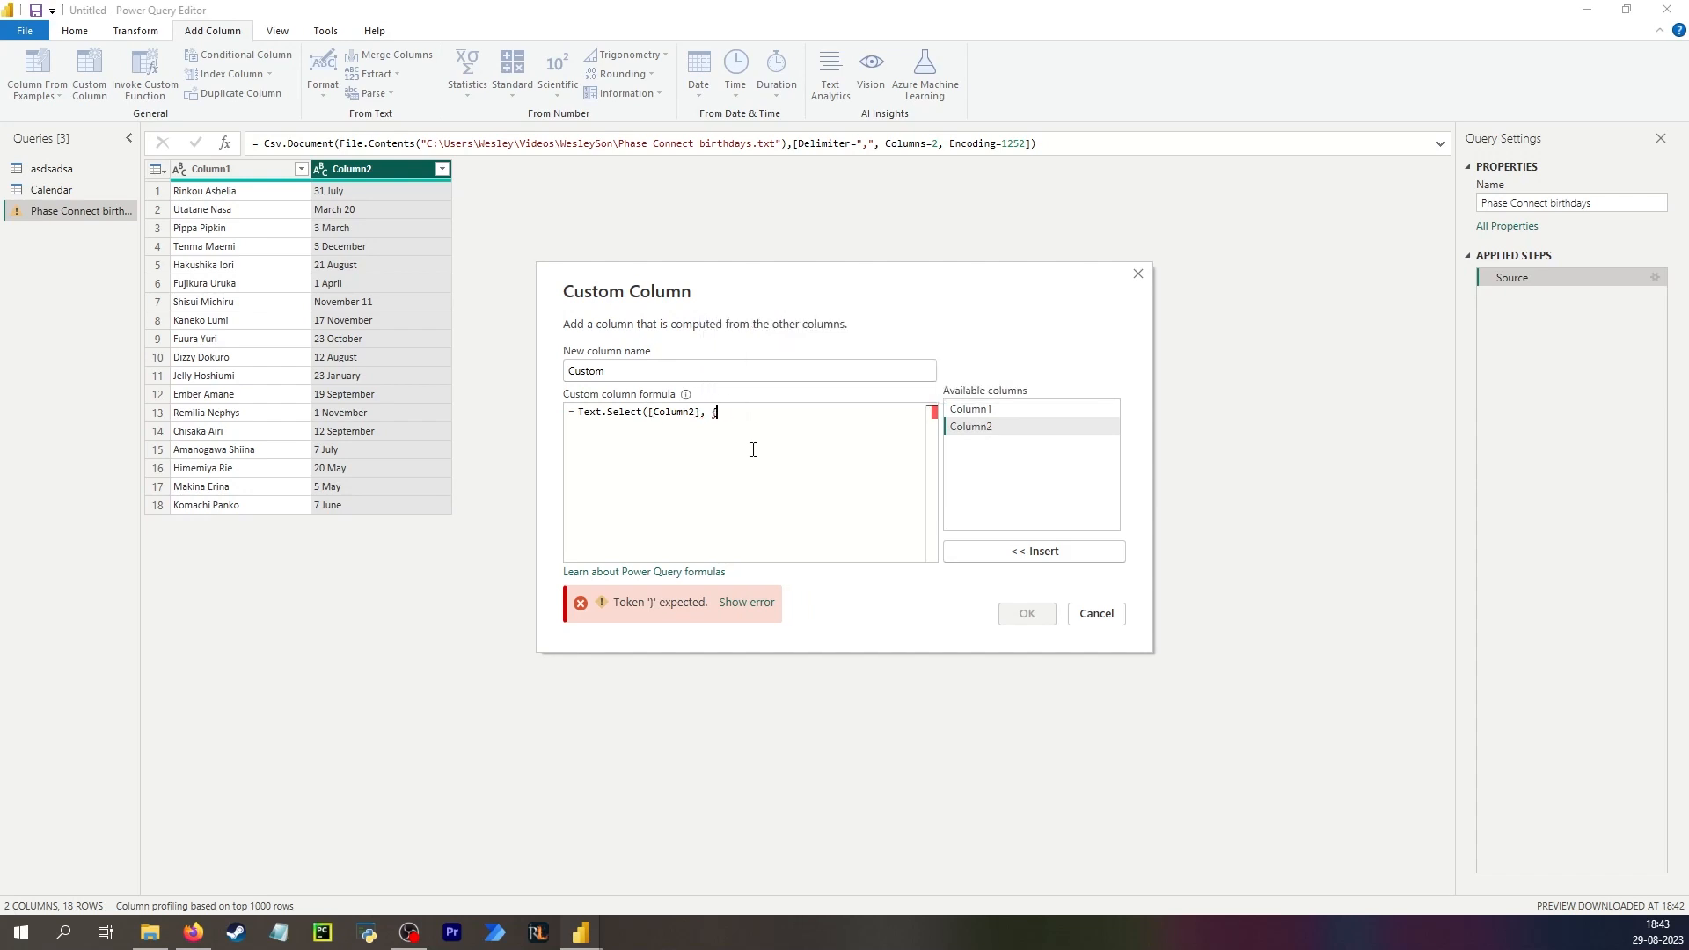
{"action": "type", "text": "\"A\".."}
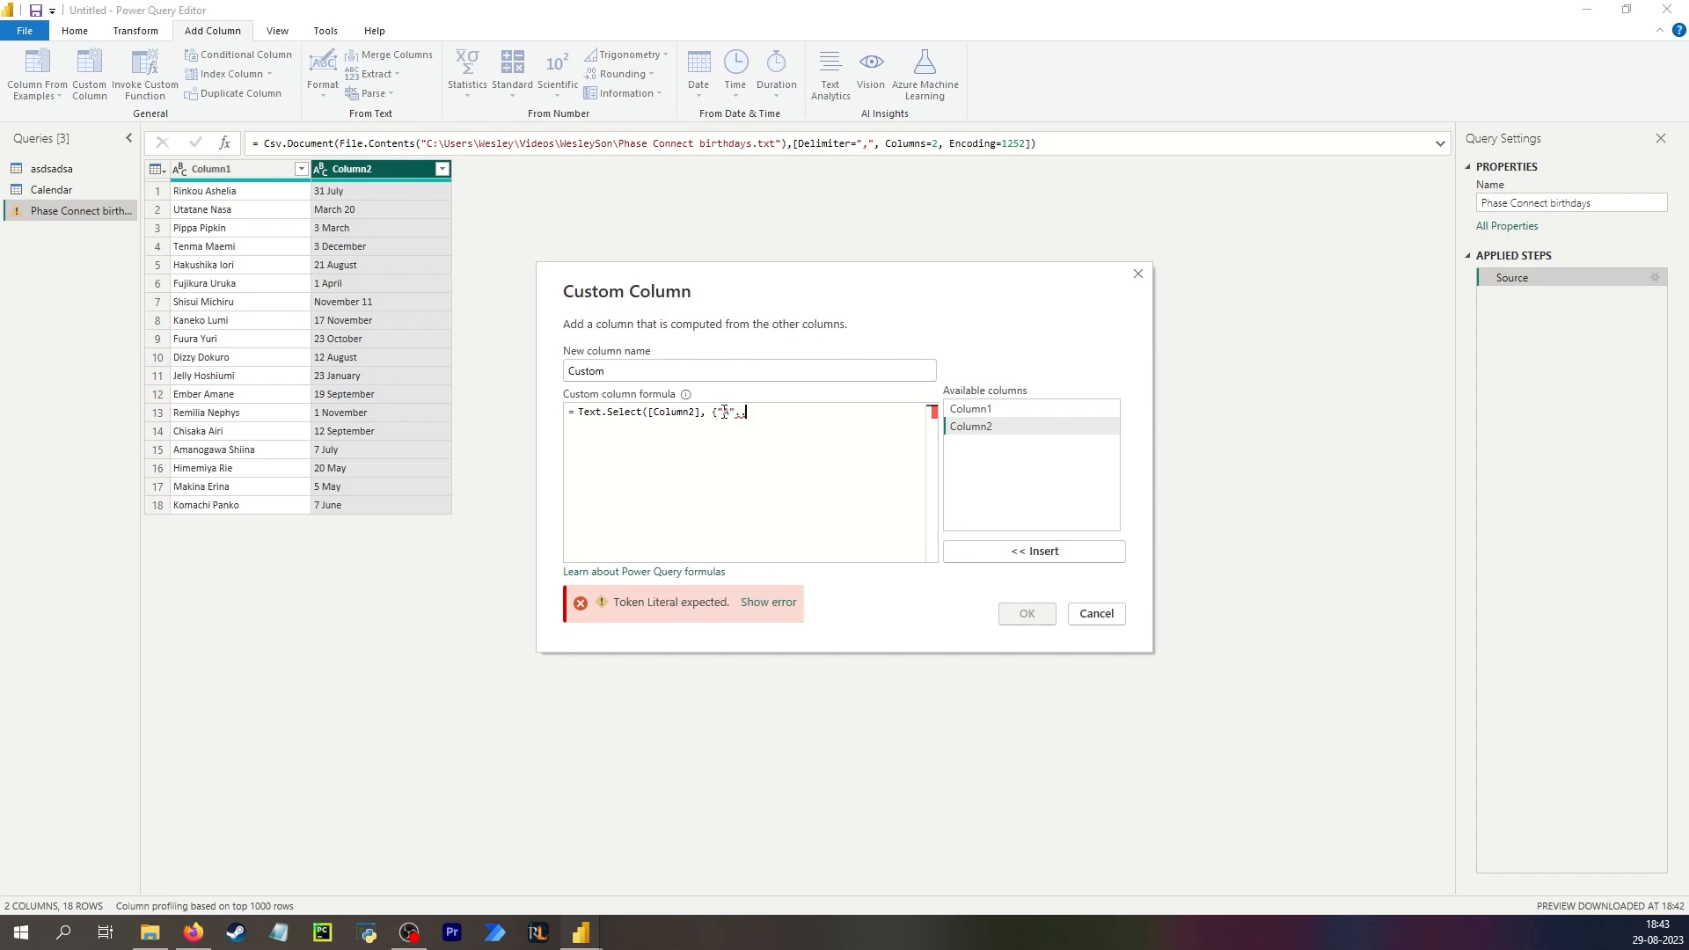
{"action": "type", "text": "\""}
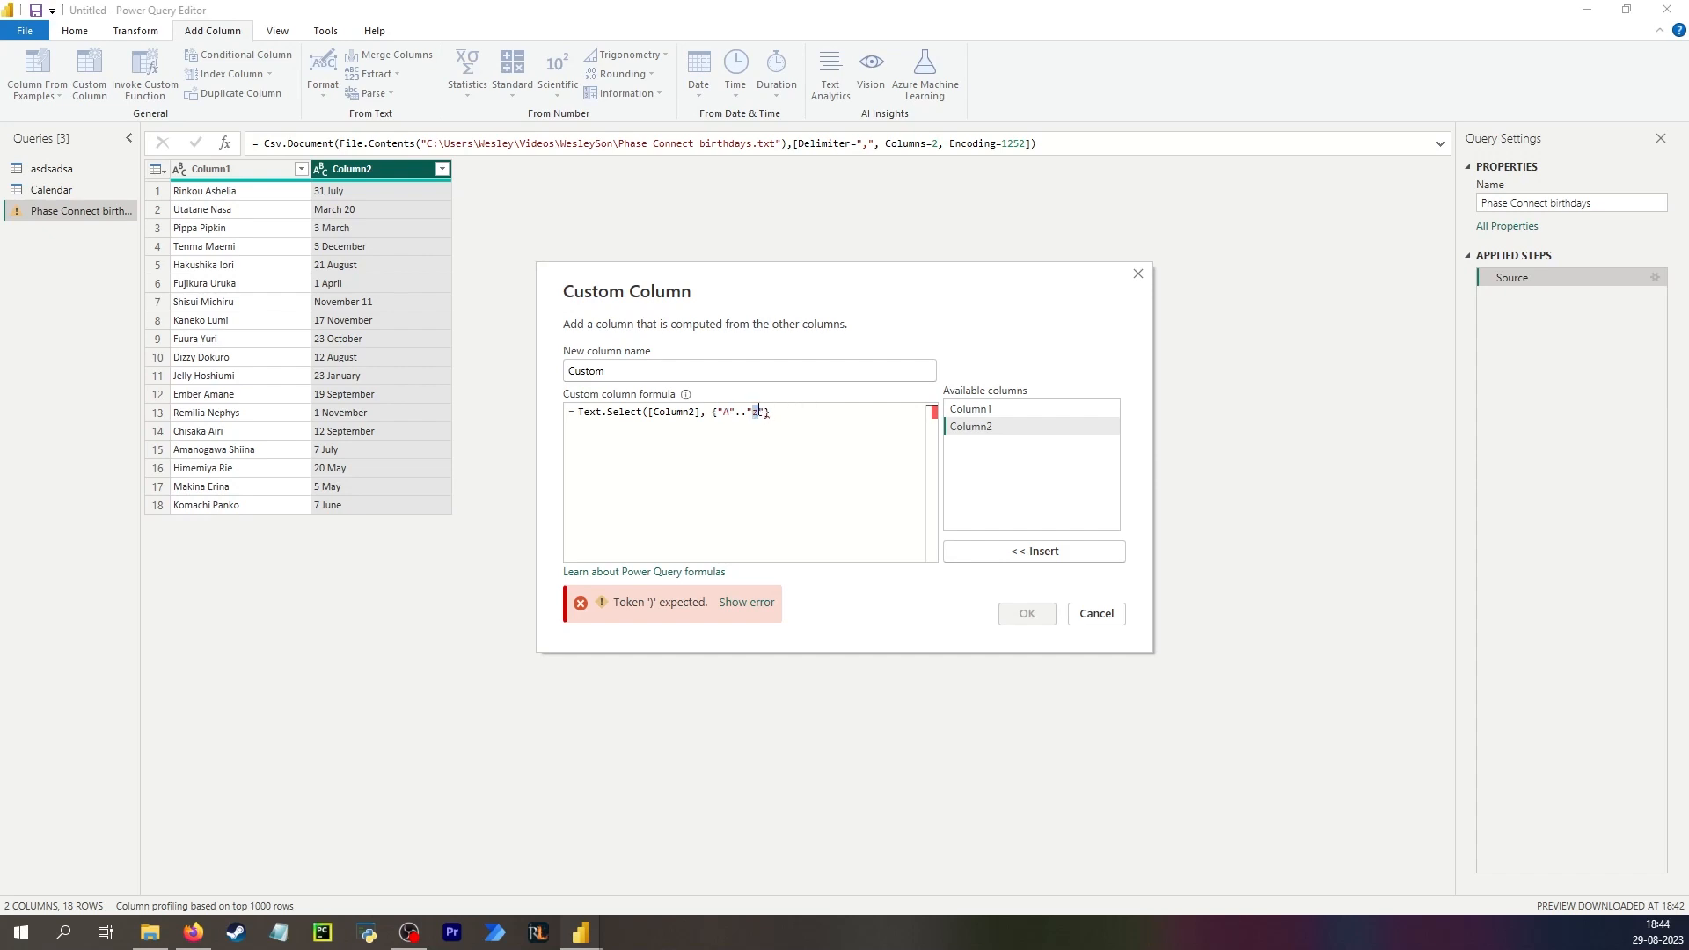
{"action": "type", "text": "z"}
{"action": "left_click", "coordinate": [790, 413]}
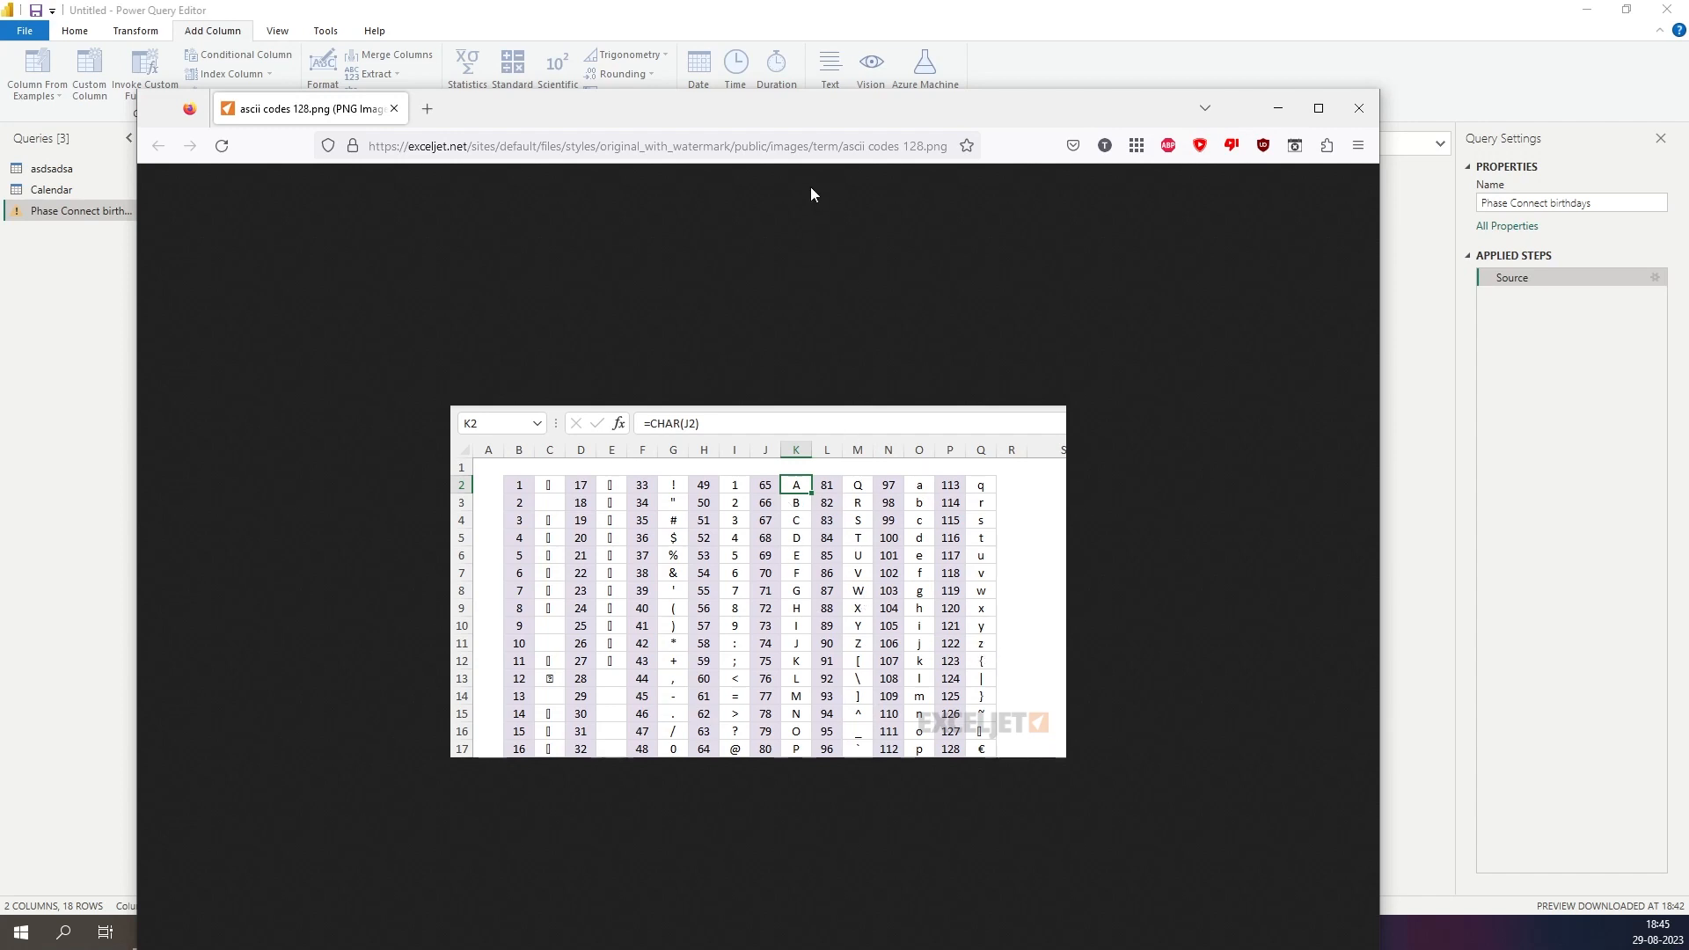
Consult an ASCII code chart, change the character range to {"a".."Z"} and create the custom column.
{"action": "left_click_drag", "start_coordinate": [785, 108], "coordinate": [0, 144]}
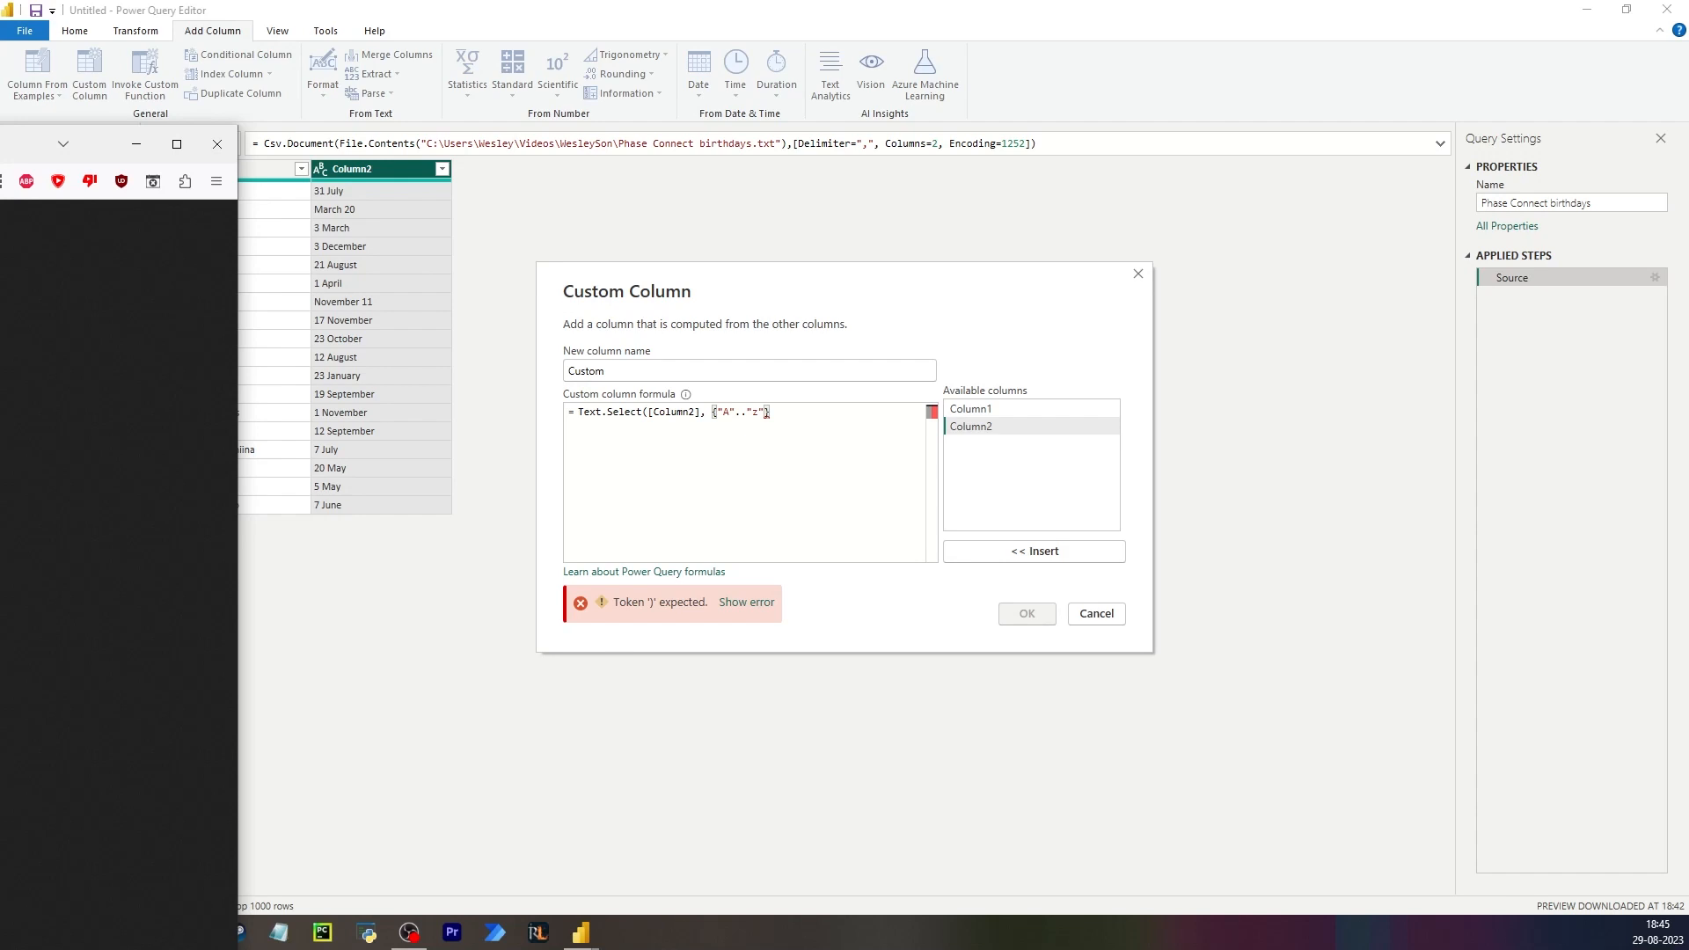
{"action": "left_click_drag", "start_coordinate": [0, 144], "coordinate": [829, 108]}
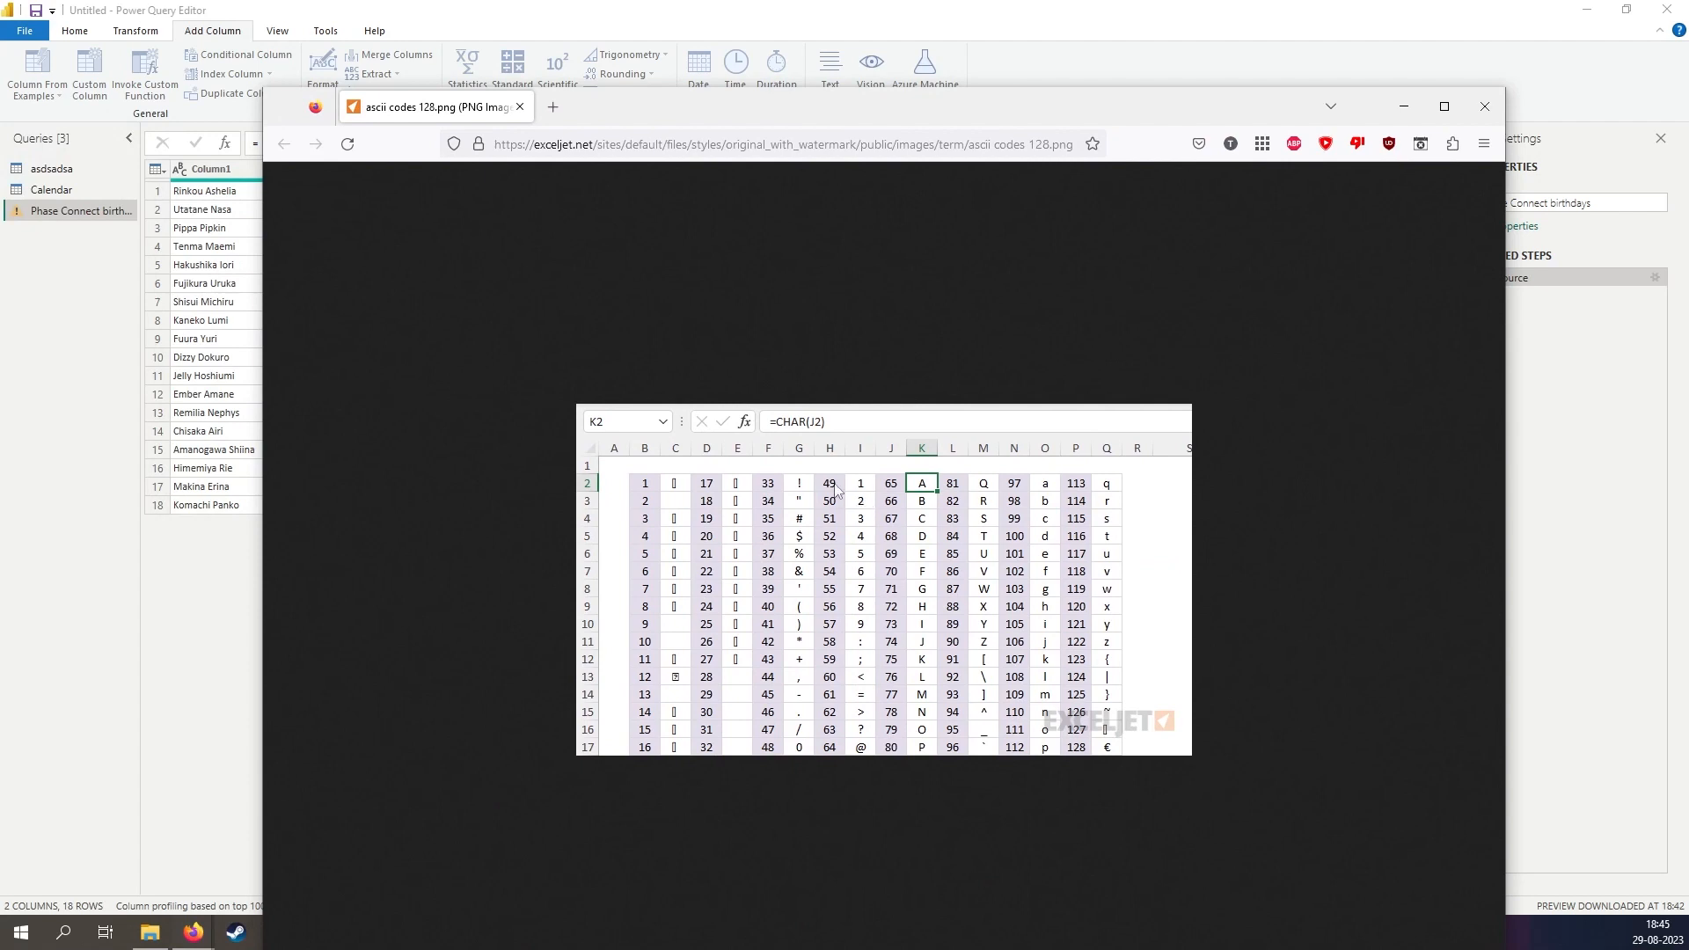
{"action": "left_click_drag", "start_coordinate": [841, 107], "coordinate": [815, 232]}
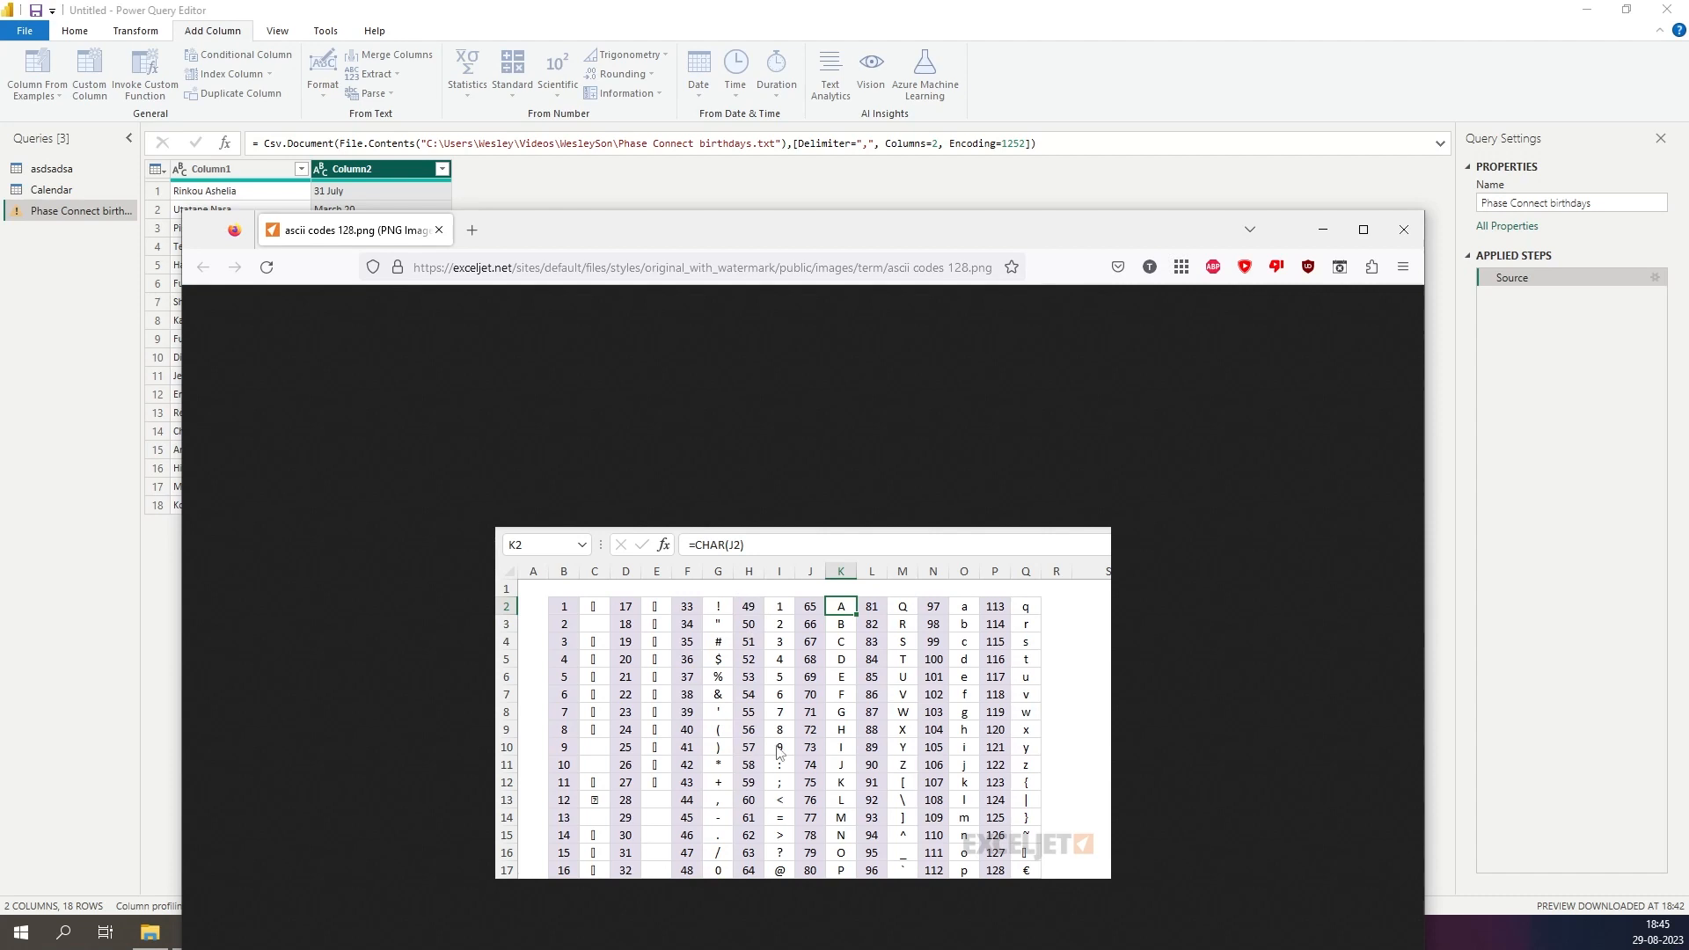
{"action": "left_click", "coordinate": [440, 233]}
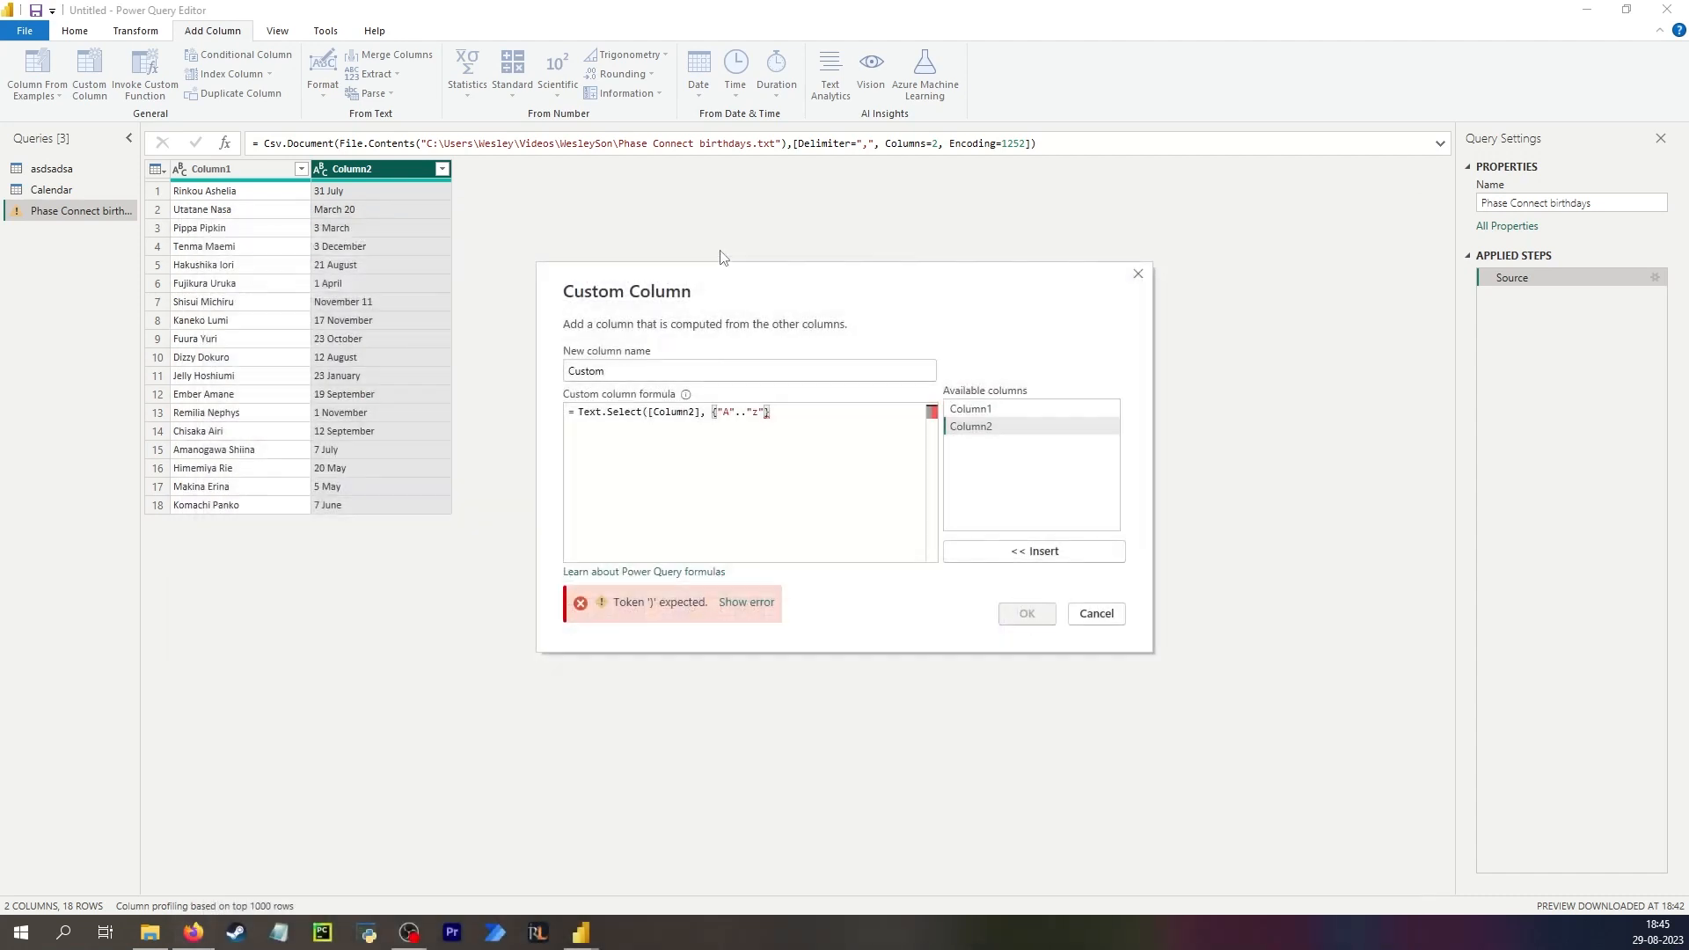
{"action": "triple_click", "coordinate": [782, 414]}
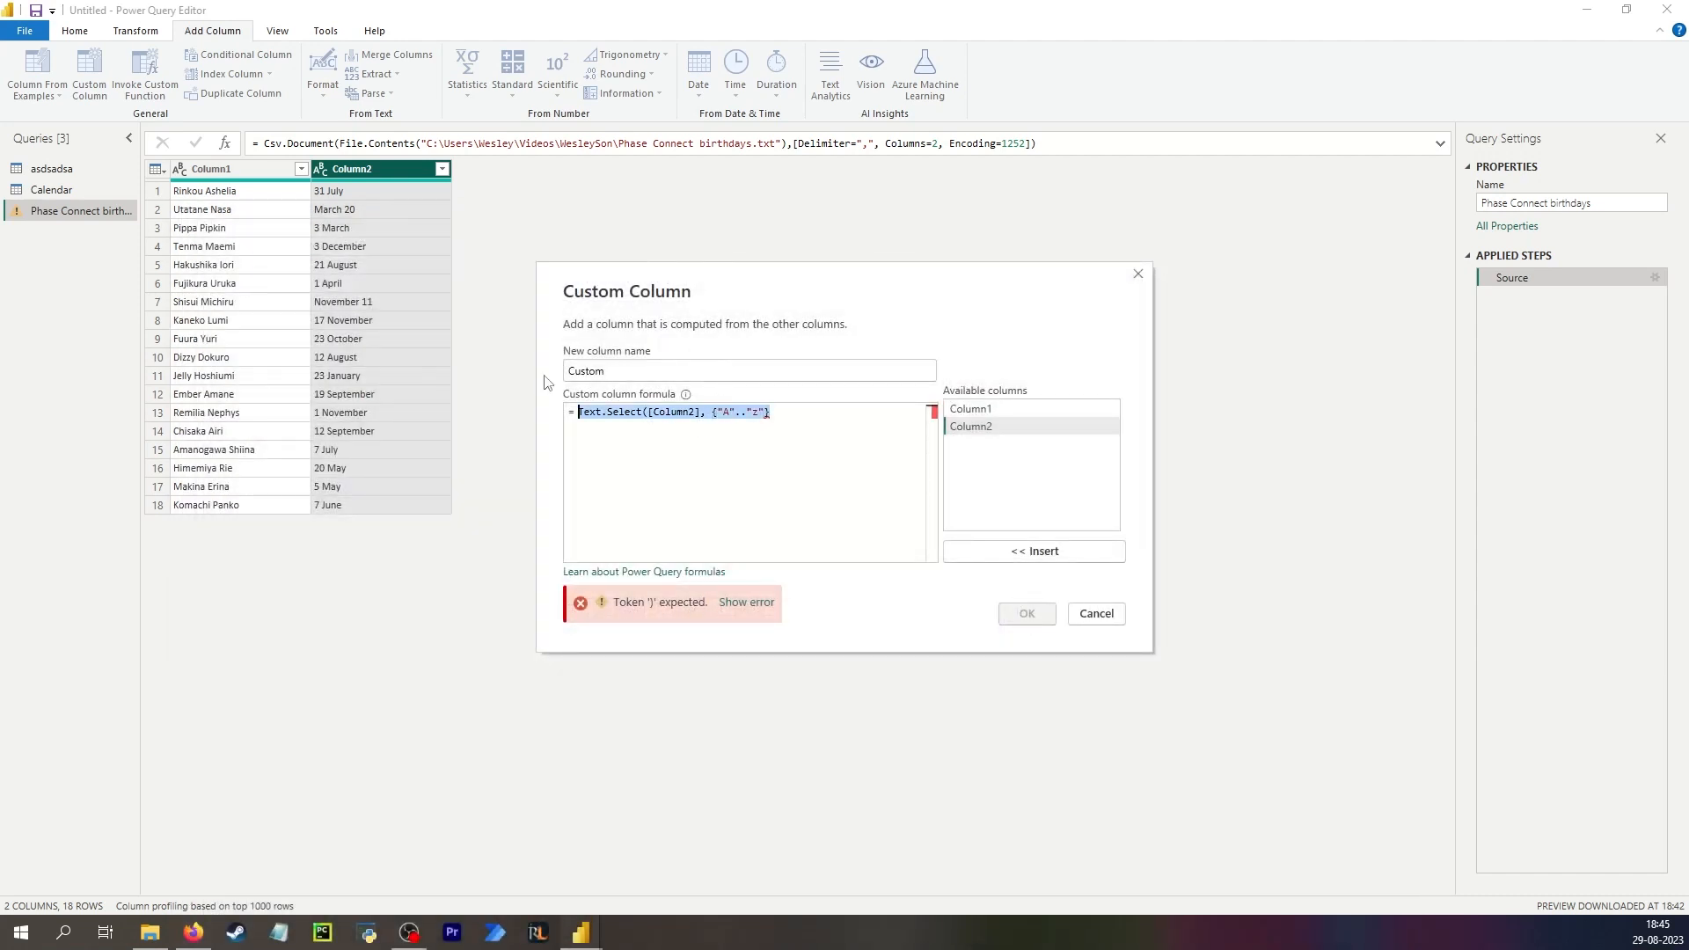
{"action": "left_click", "coordinate": [730, 411]}
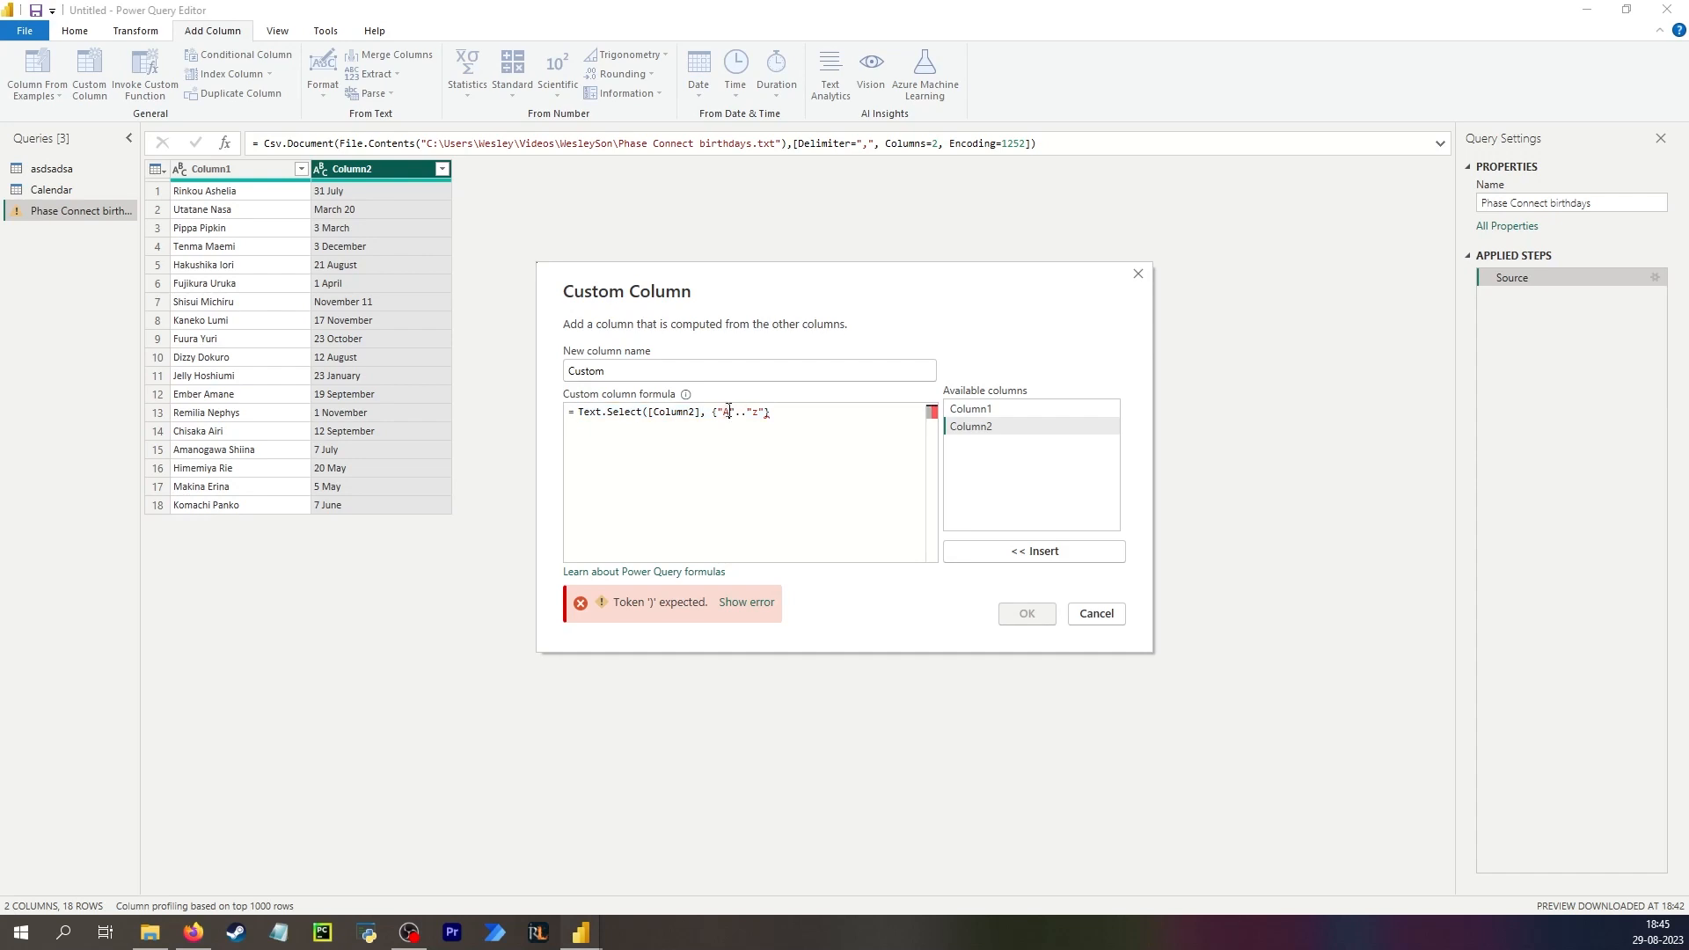
{"action": "key", "text": "BackSpace"}
{"action": "type", "text": "a"}
{"action": "double_click", "coordinate": [755, 411]}
{"action": "key", "text": "BackSpace"}
{"action": "type", "text": "Z\"})"}
{"action": "left_click", "coordinate": [1021, 616]}
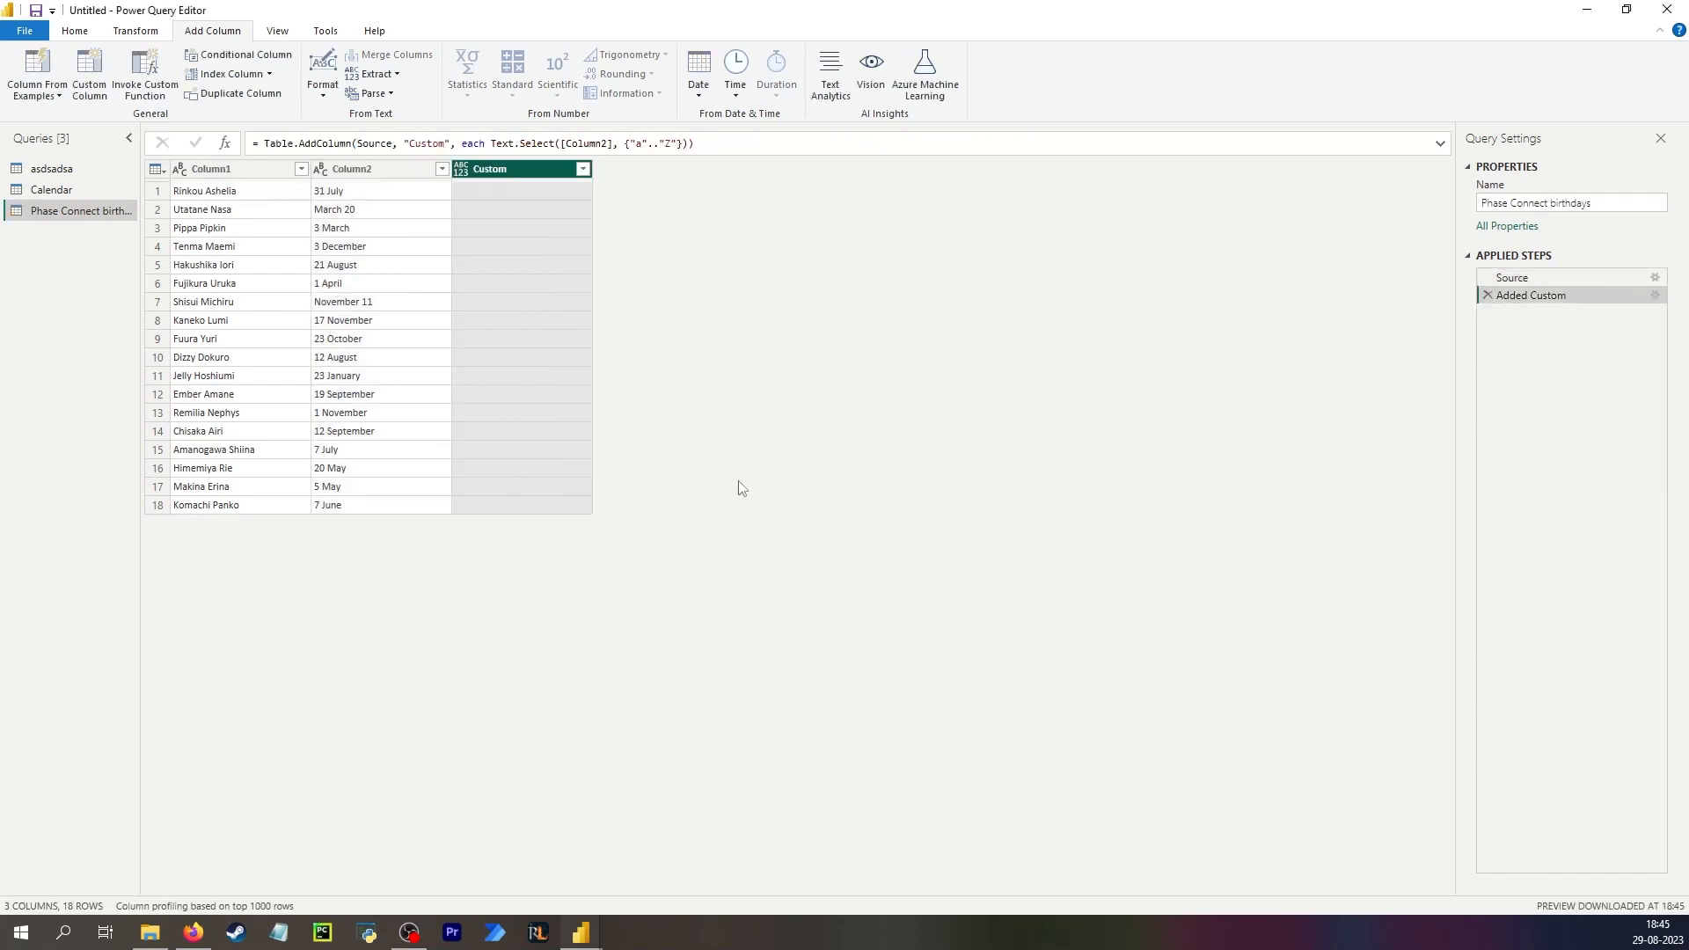
Correct the custom column formula's character range to {"A".."z"} so the month names are extracted.
{"action": "left_click", "coordinate": [517, 195]}
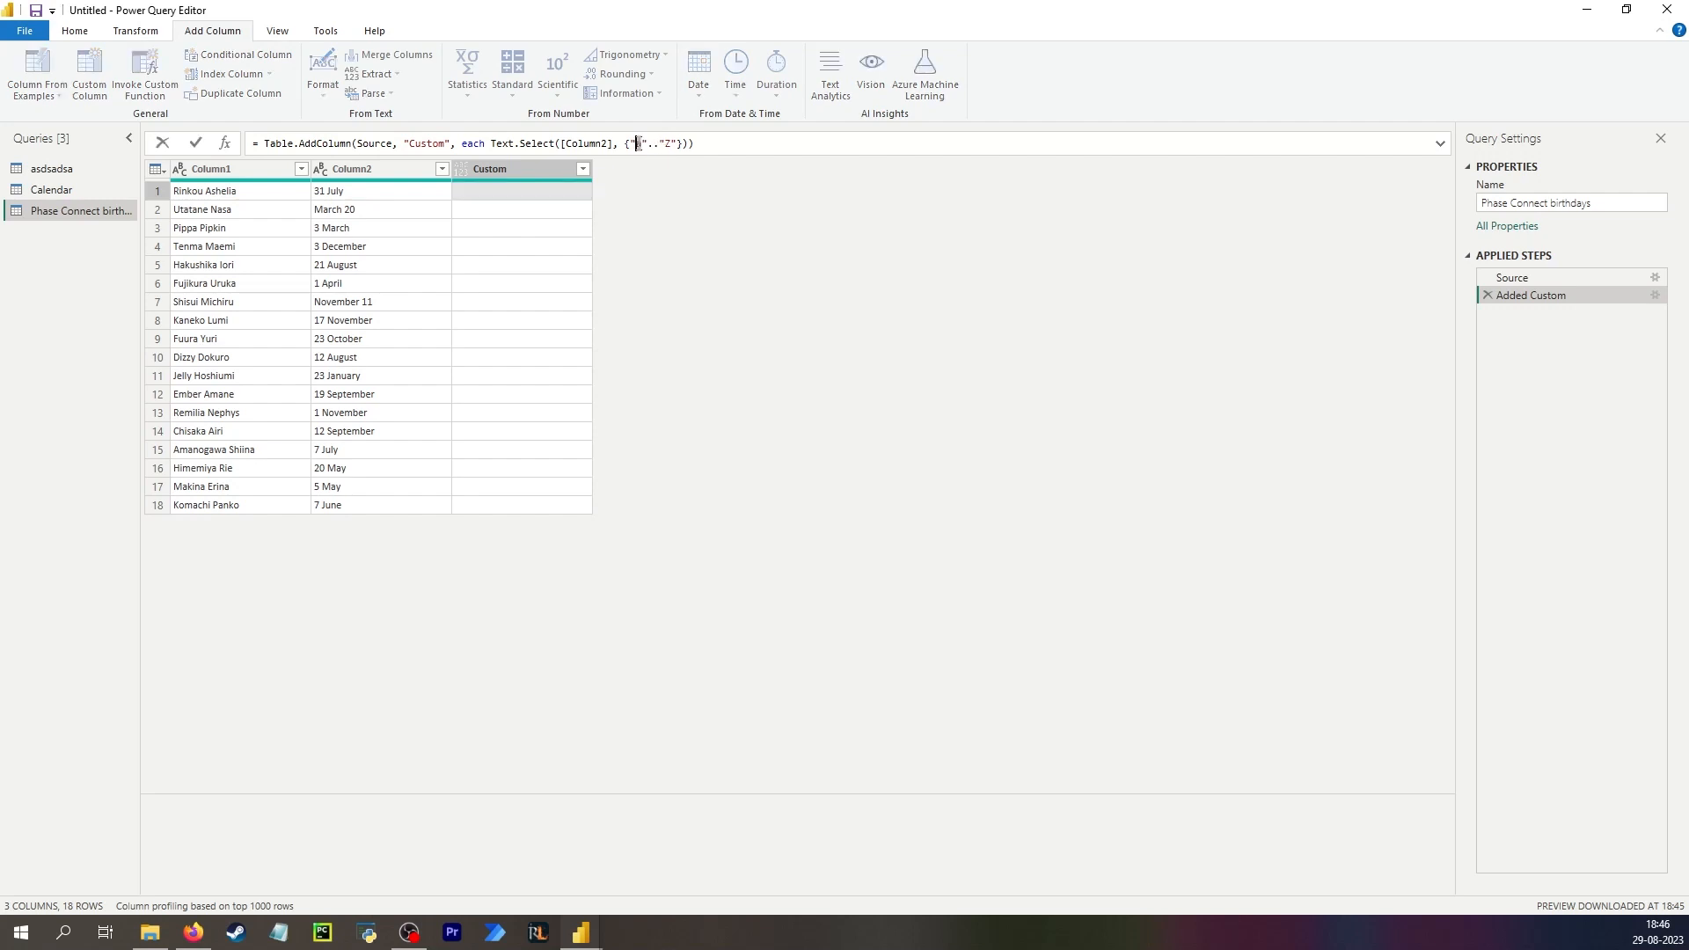
{"action": "double_click", "coordinate": [641, 145]}
{"action": "type", "text": "A"}
{"action": "left_click_drag", "start_coordinate": [671, 143], "coordinate": [665, 143]}
{"action": "type", "text": "<"}
{"action": "key", "text": "BackSpace"}
{"action": "type", "text": "z"}
{"action": "key", "text": "Return"}
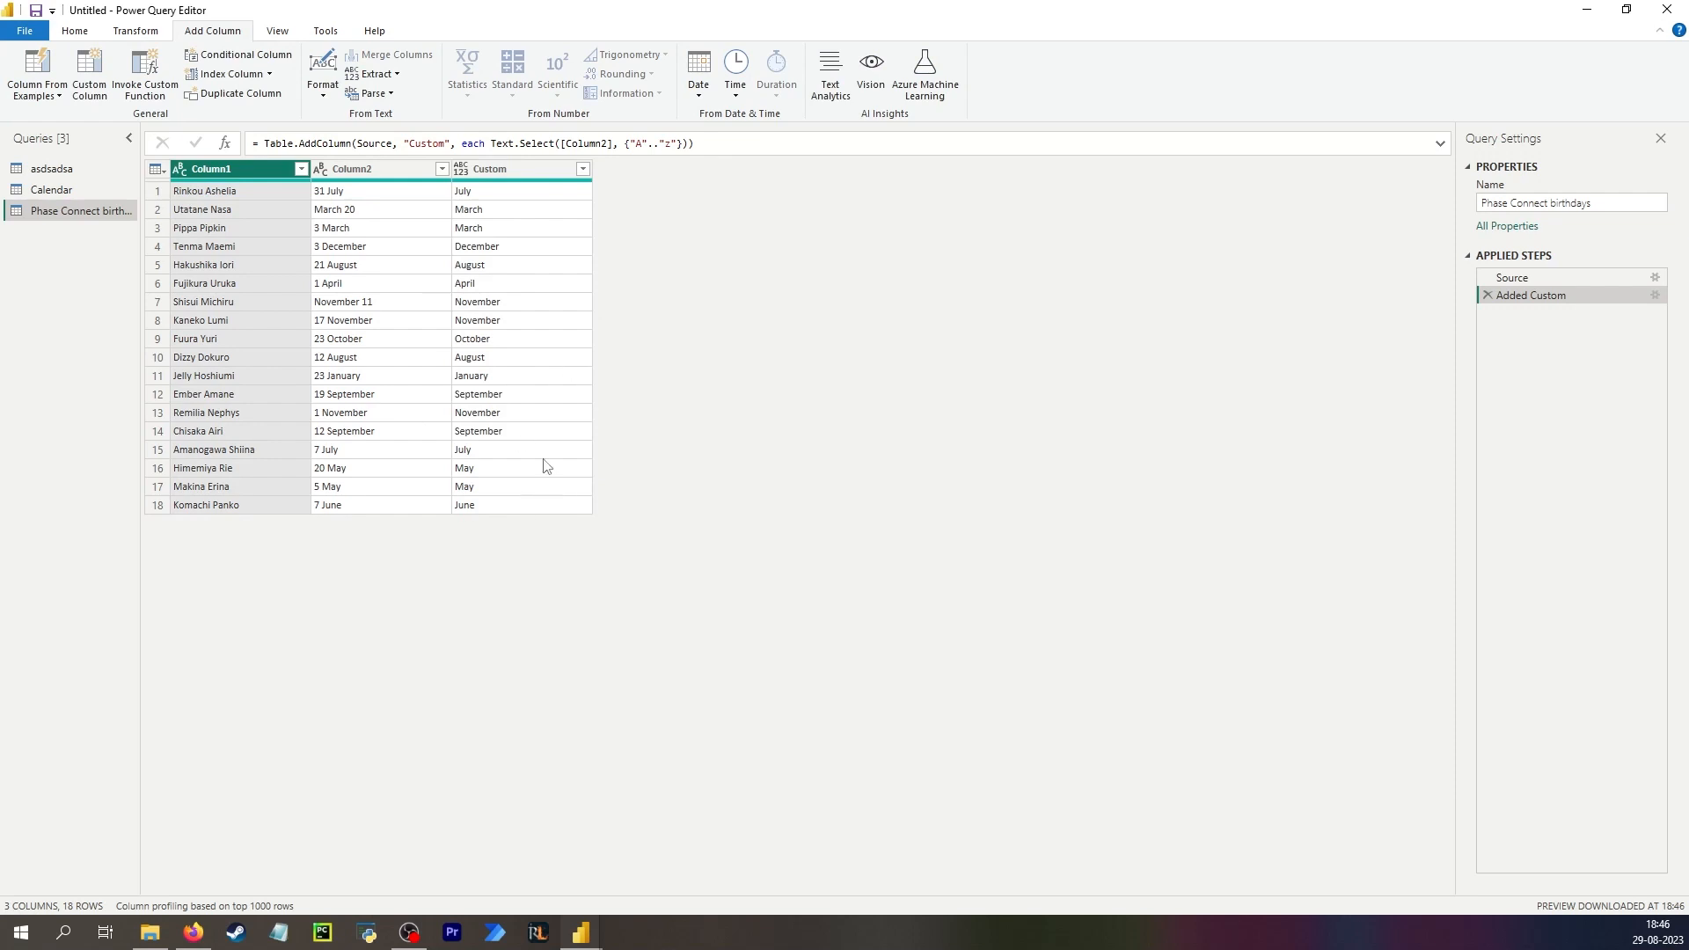
Copy the extract-numbers-from-string formula from the Power BI community forum post.
{"action": "left_click", "coordinate": [494, 191]}
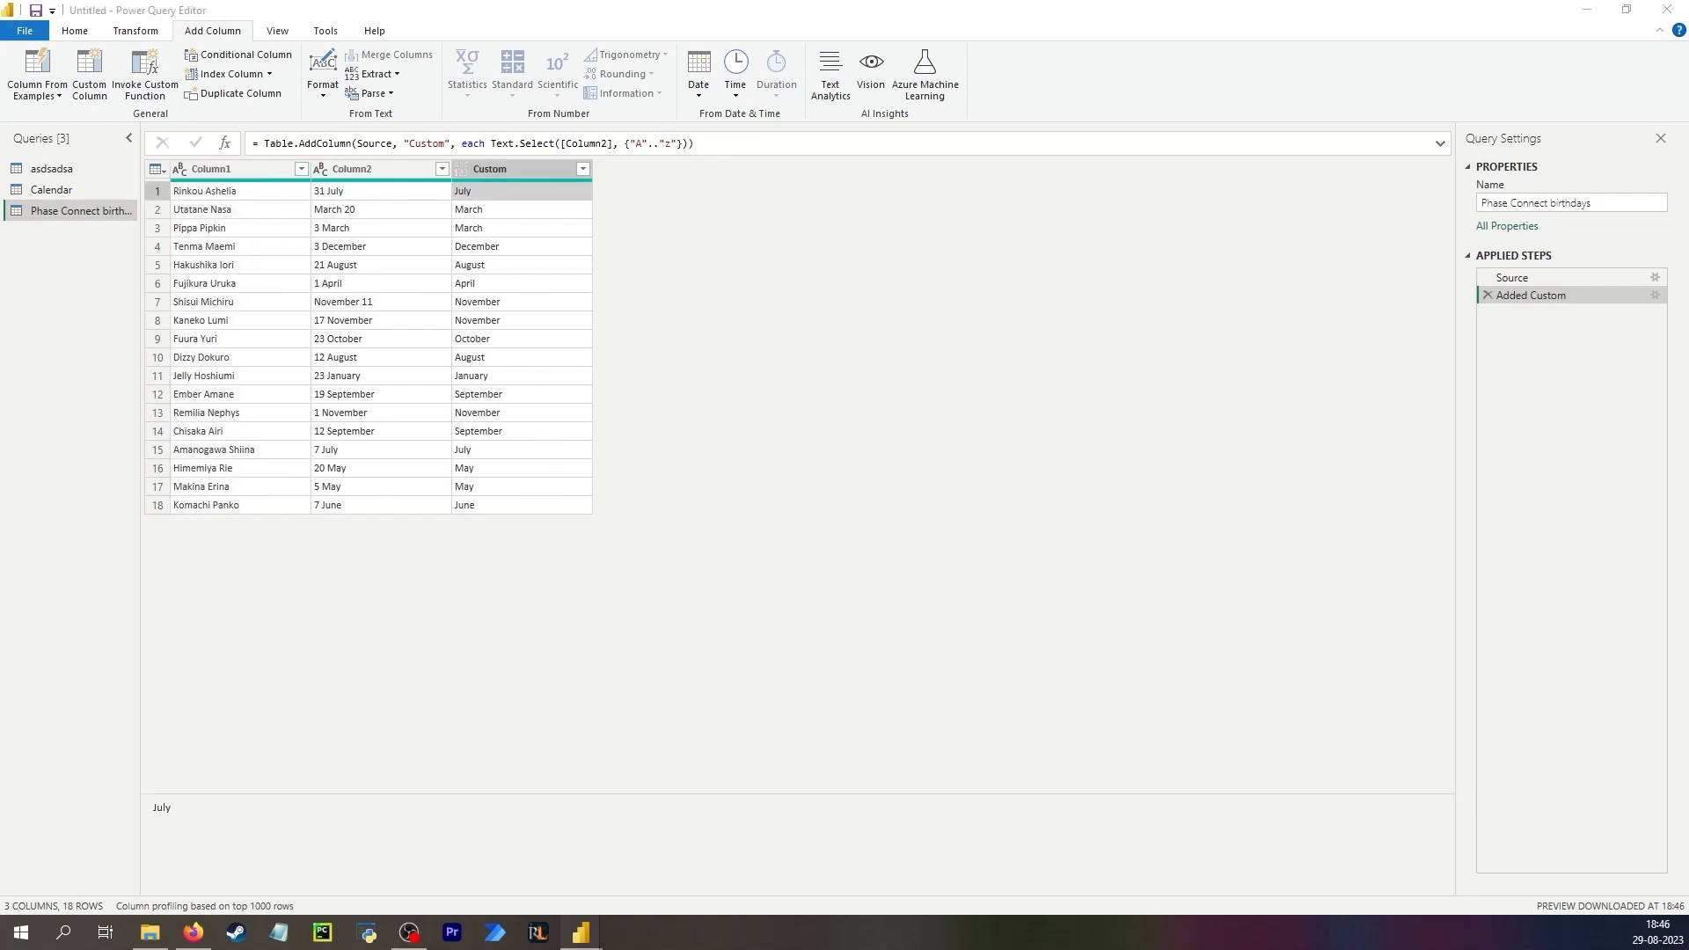
{"action": "left_click", "coordinate": [494, 208]}
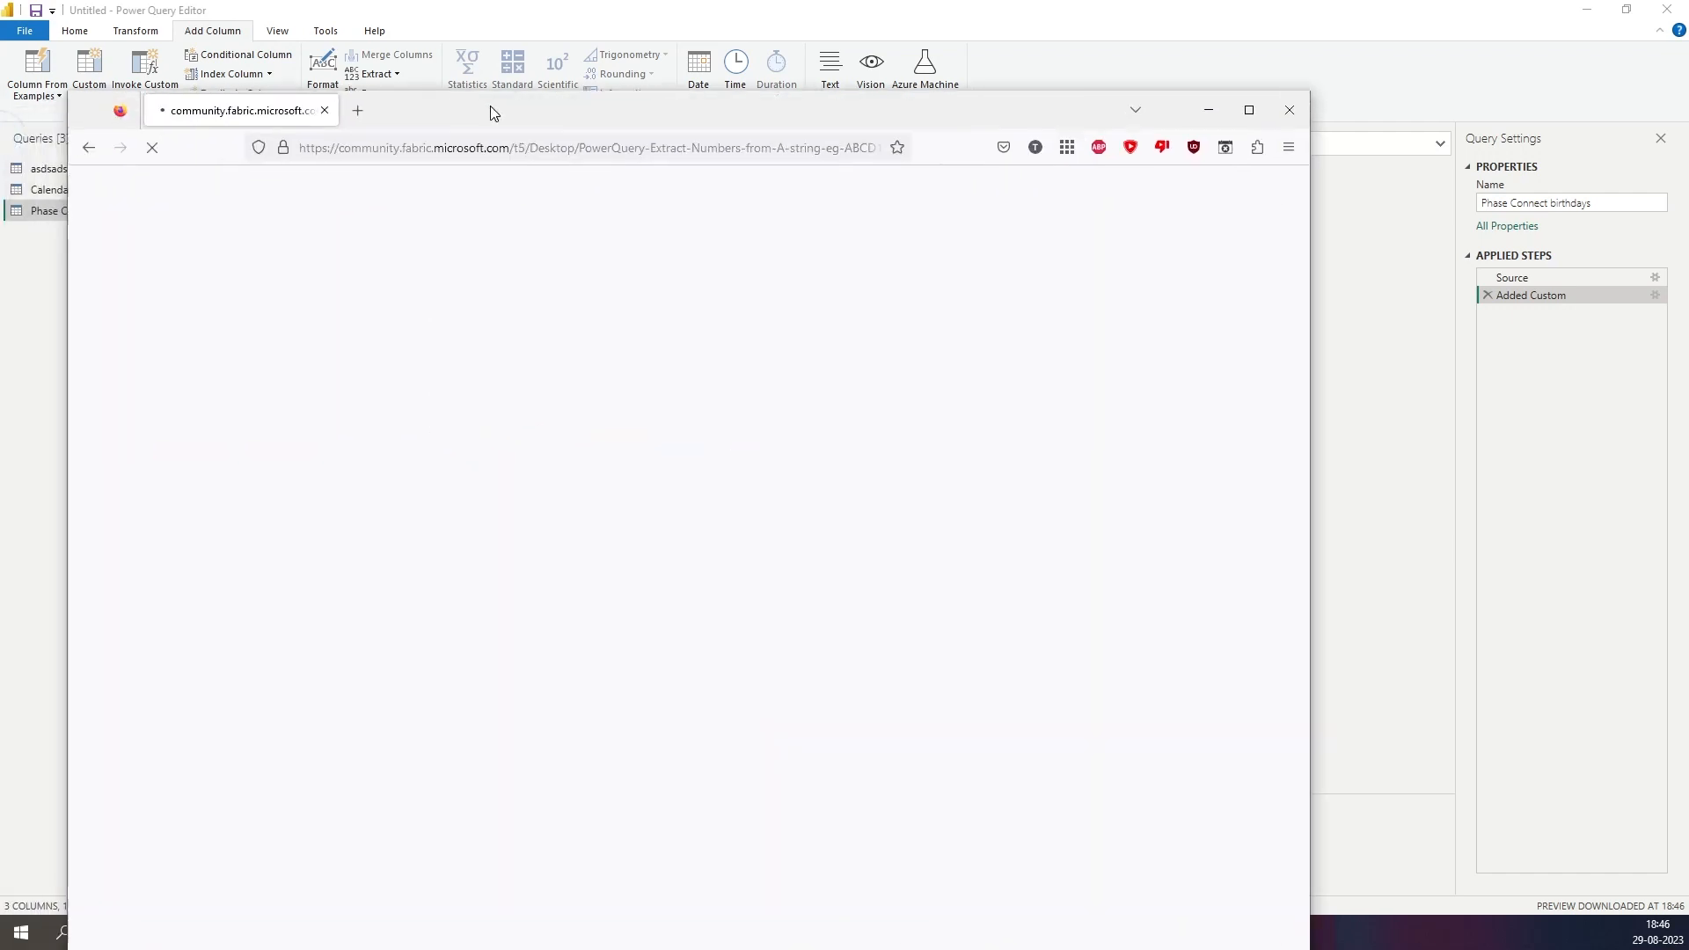
{"action": "scroll", "coordinate": [367, 543], "scroll_direction": "down", "scroll_amount": 3}
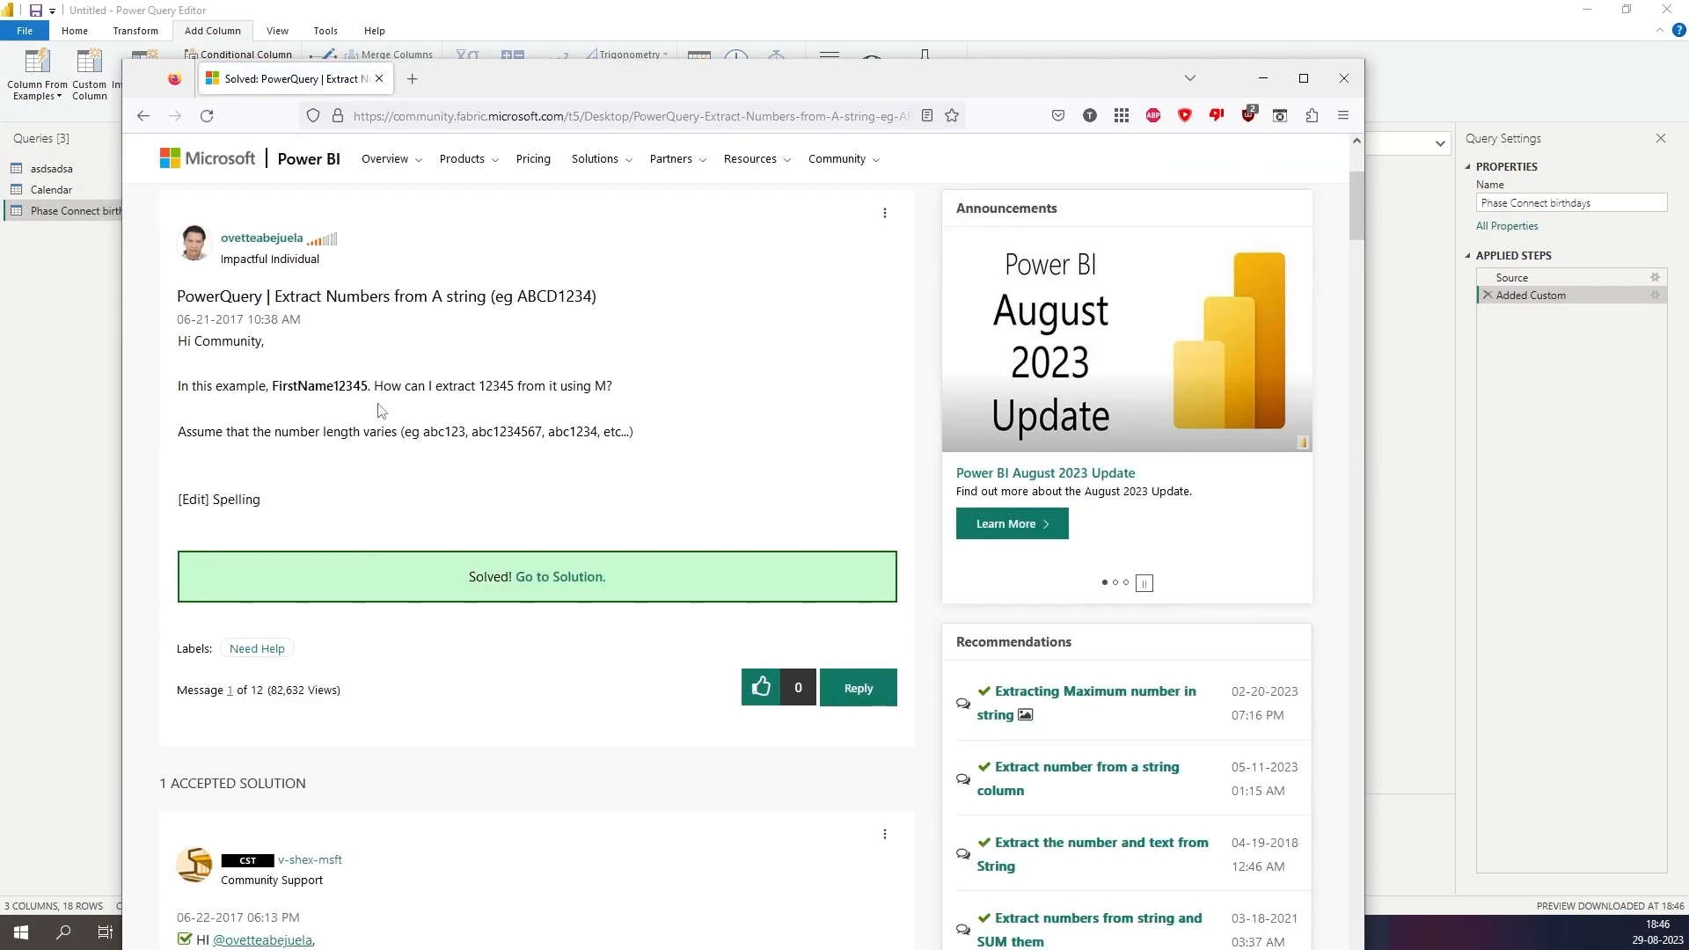
{"action": "scroll", "coordinate": [352, 420], "scroll_direction": "down", "scroll_amount": 6}
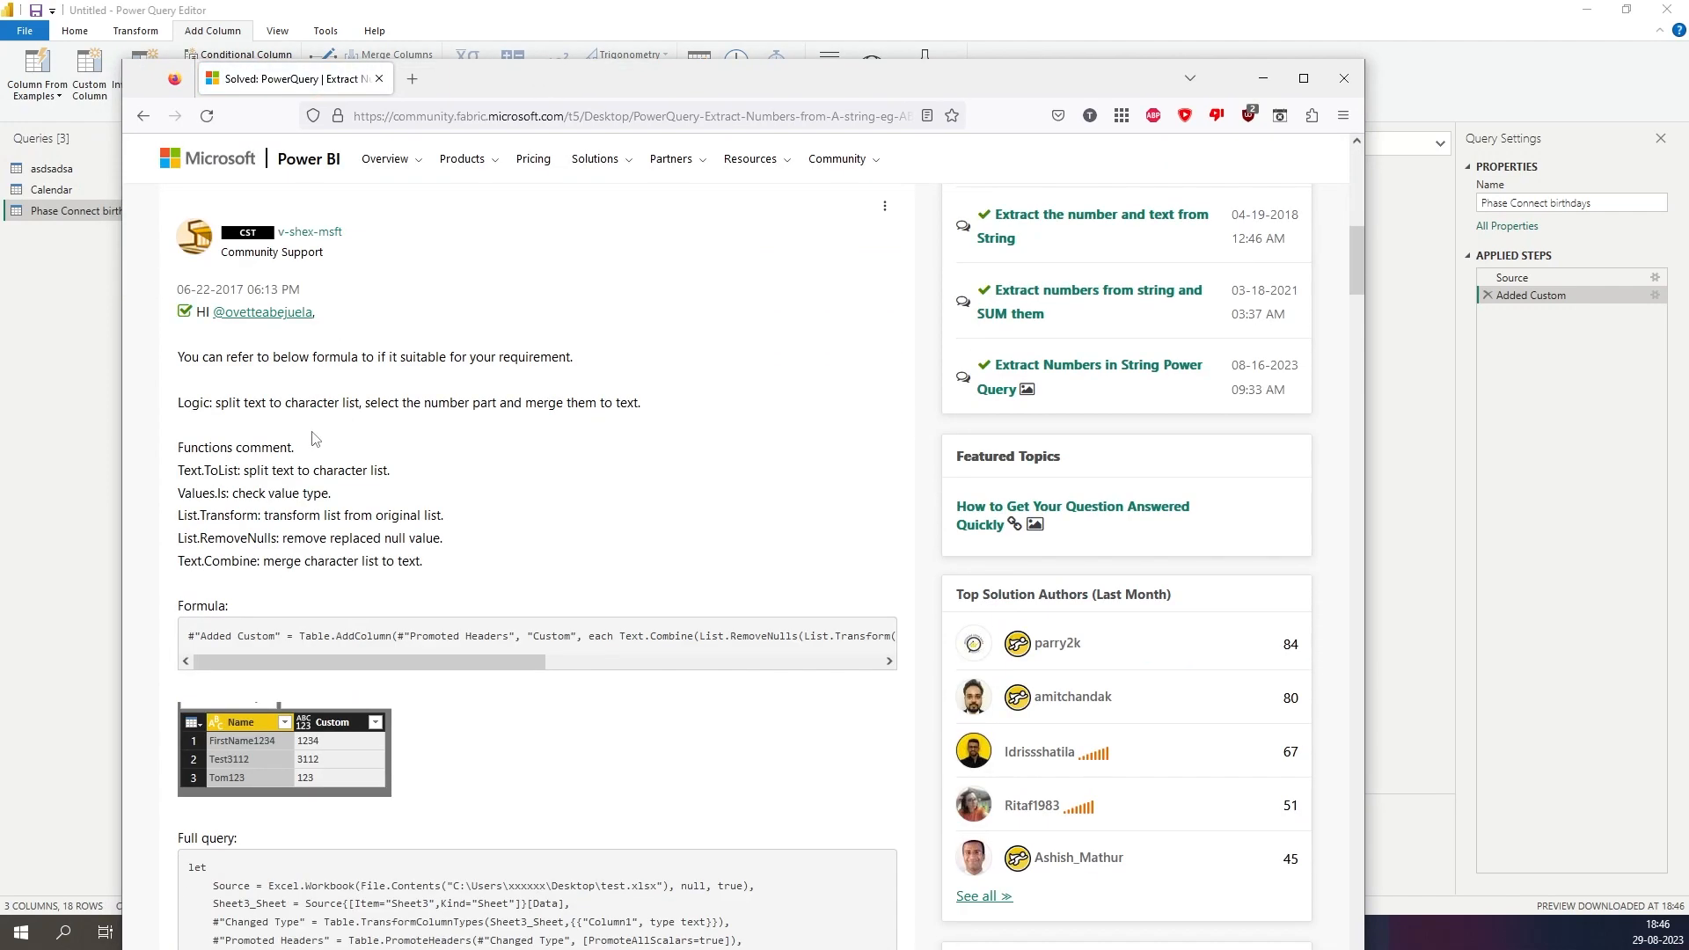
{"action": "scroll", "coordinate": [330, 413], "scroll_direction": "down", "scroll_amount": 3}
{"action": "scroll", "coordinate": [326, 404], "scroll_direction": "up", "scroll_amount": 3}
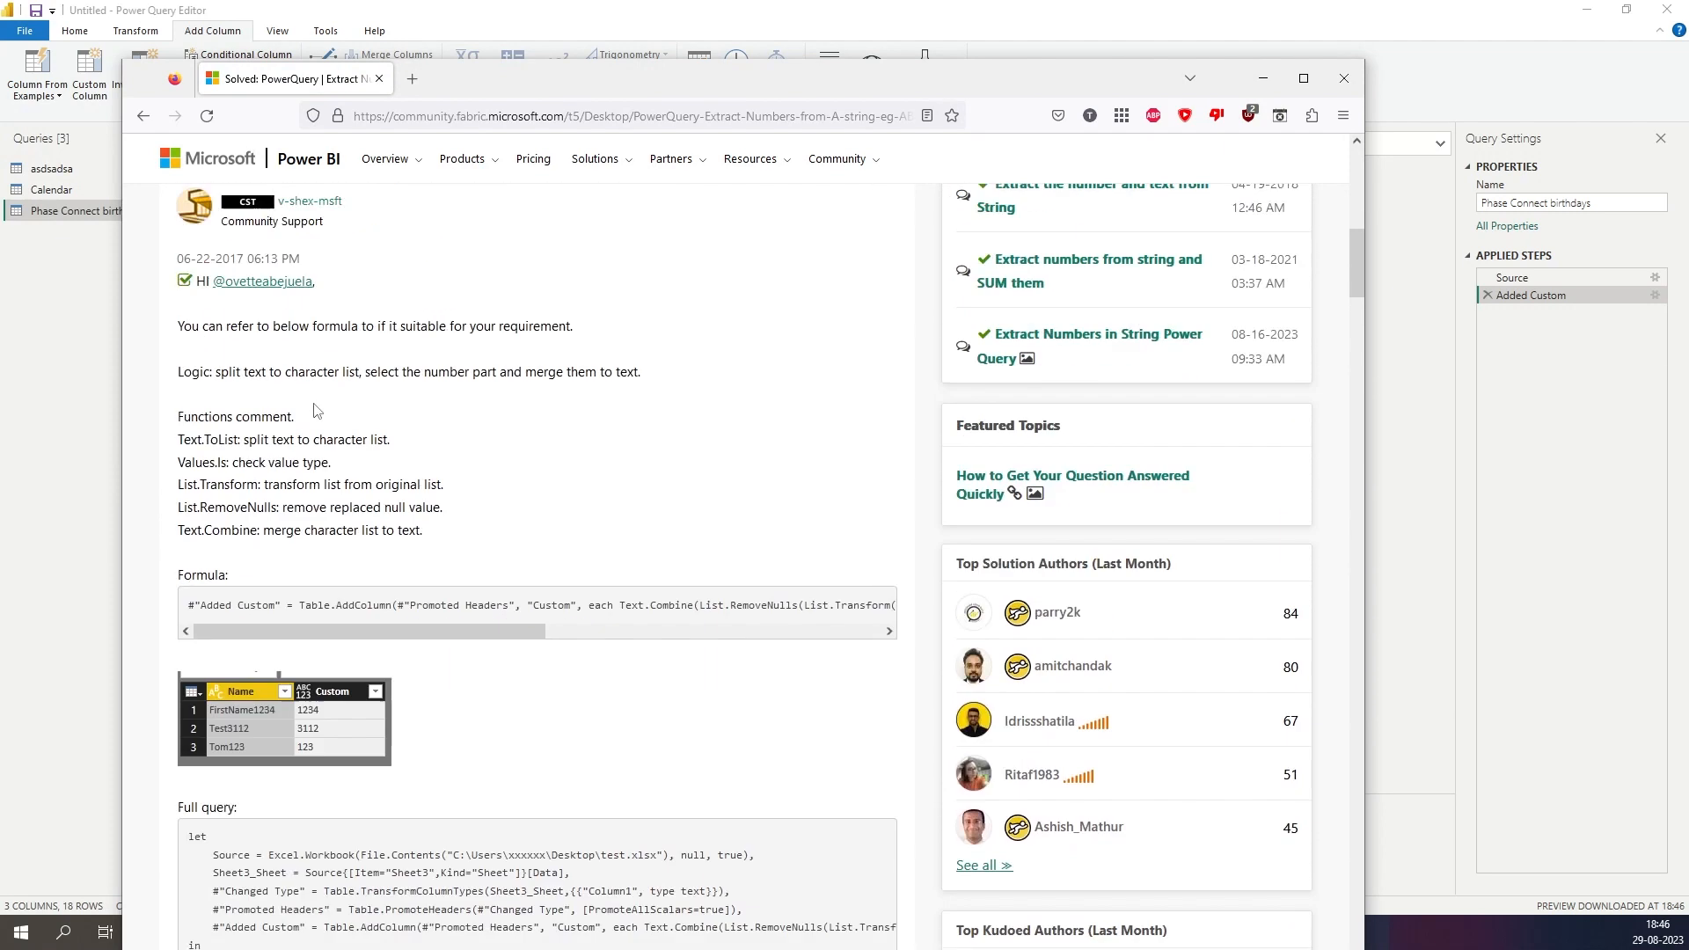
{"action": "scroll", "coordinate": [336, 656], "scroll_direction": "down", "scroll_amount": 4}
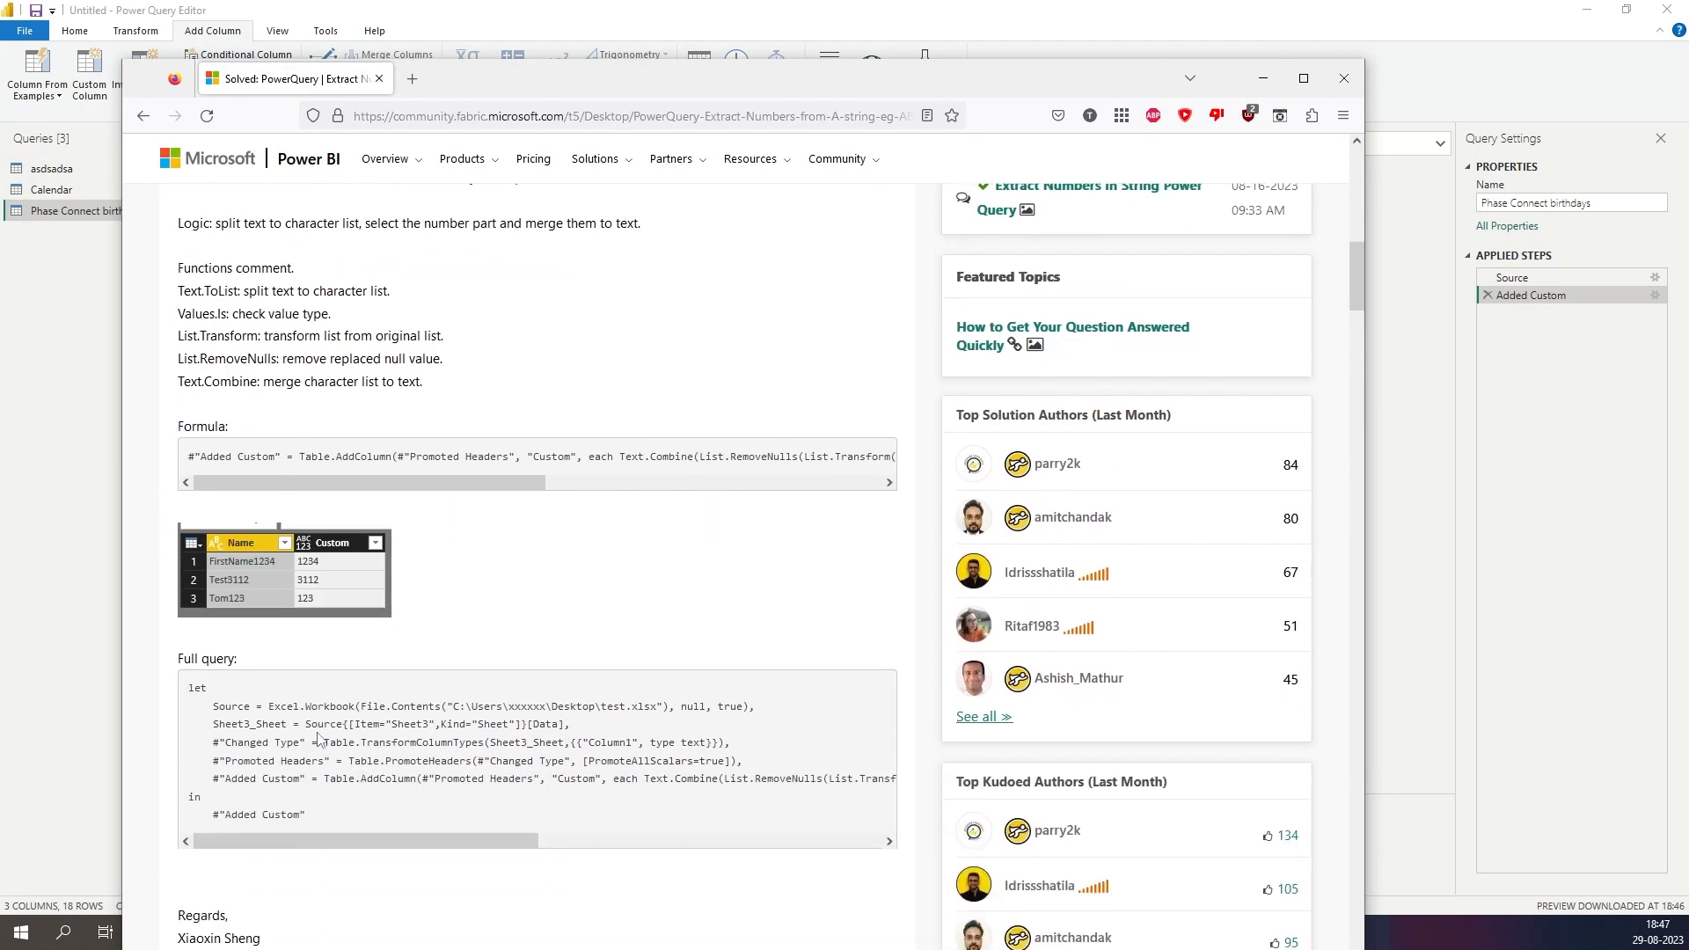
{"action": "left_click_drag", "start_coordinate": [336, 303], "coordinate": [737, 309]}
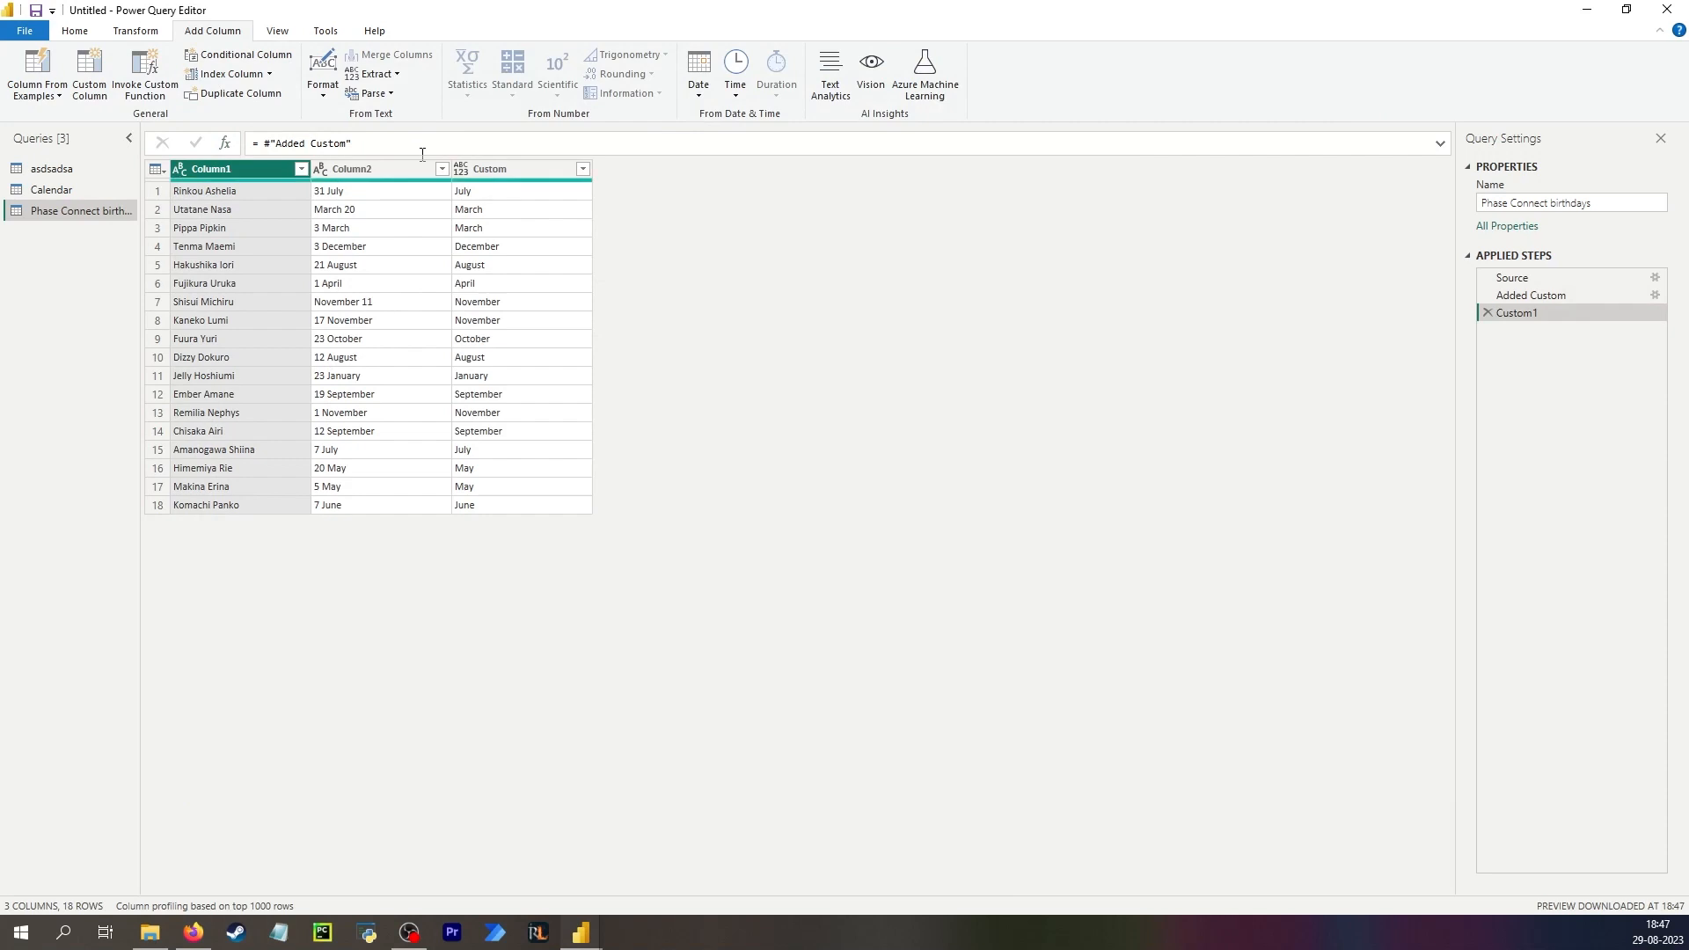
Paste the copied formula into a new custom step after Added Custom.
{"action": "left_click_drag", "start_coordinate": [352, 145], "coordinate": [252, 151]}
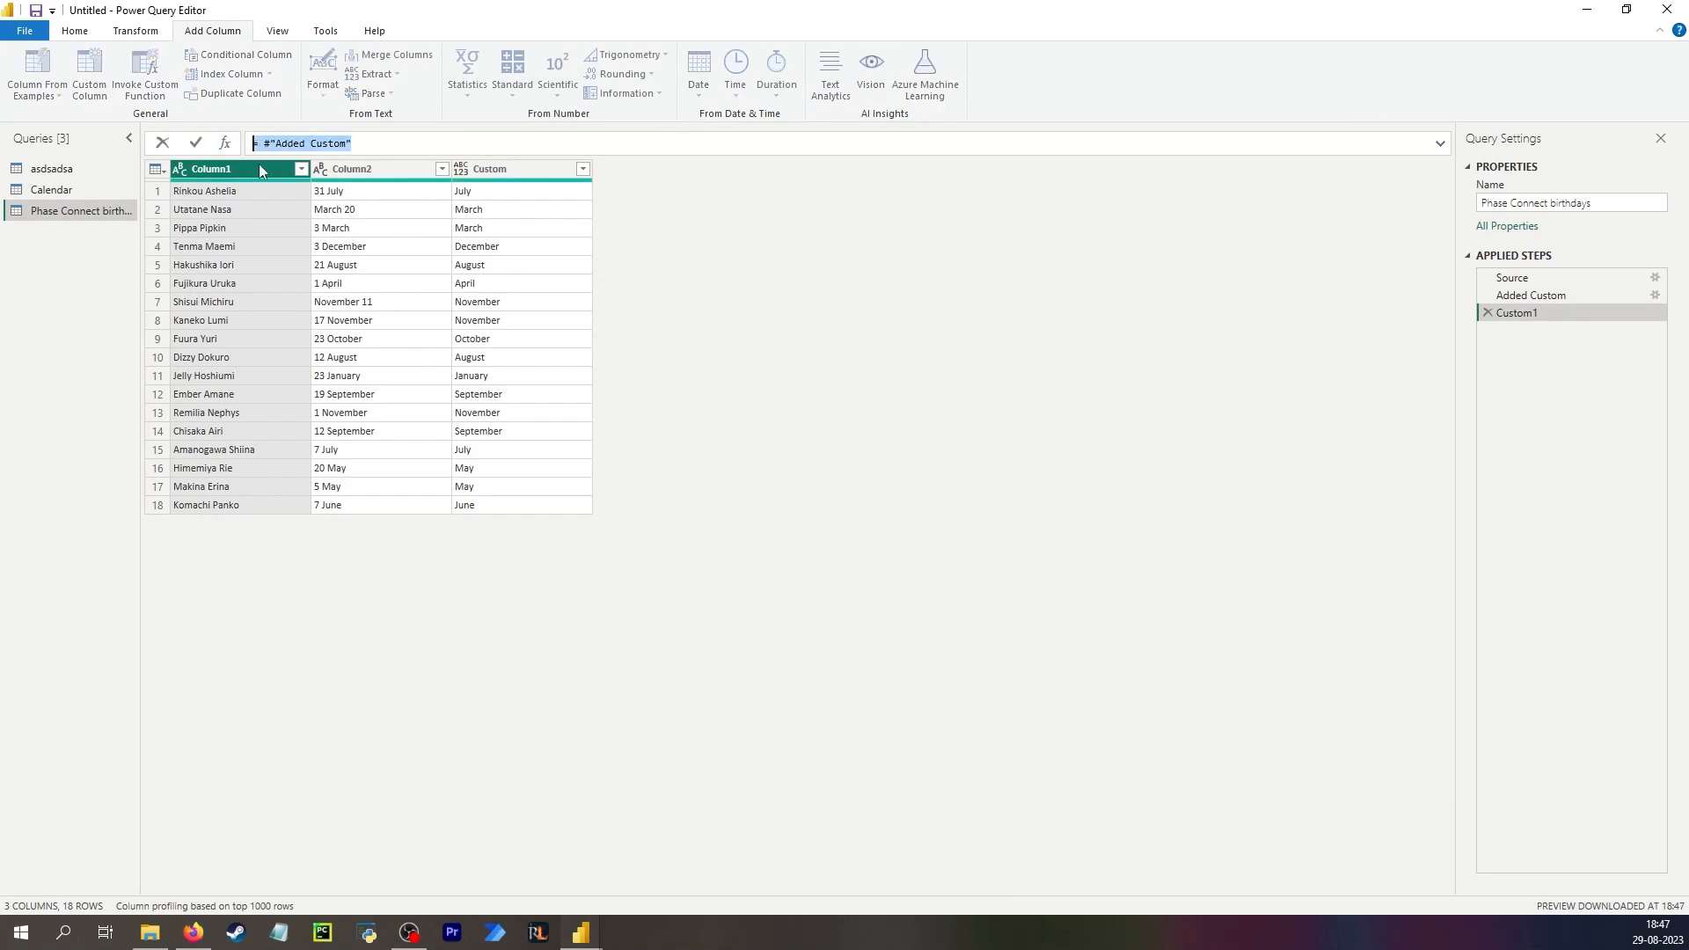
{"action": "type", "text": "= Table.AddColumn(#\"Extract text\", \"Custom.1\", each Text.Combine(List.RemoveNulls(List.Transform(Text.ToList([Column2]),each if Value.Is(Value.FromText(_), type number) then _ else null))))"}
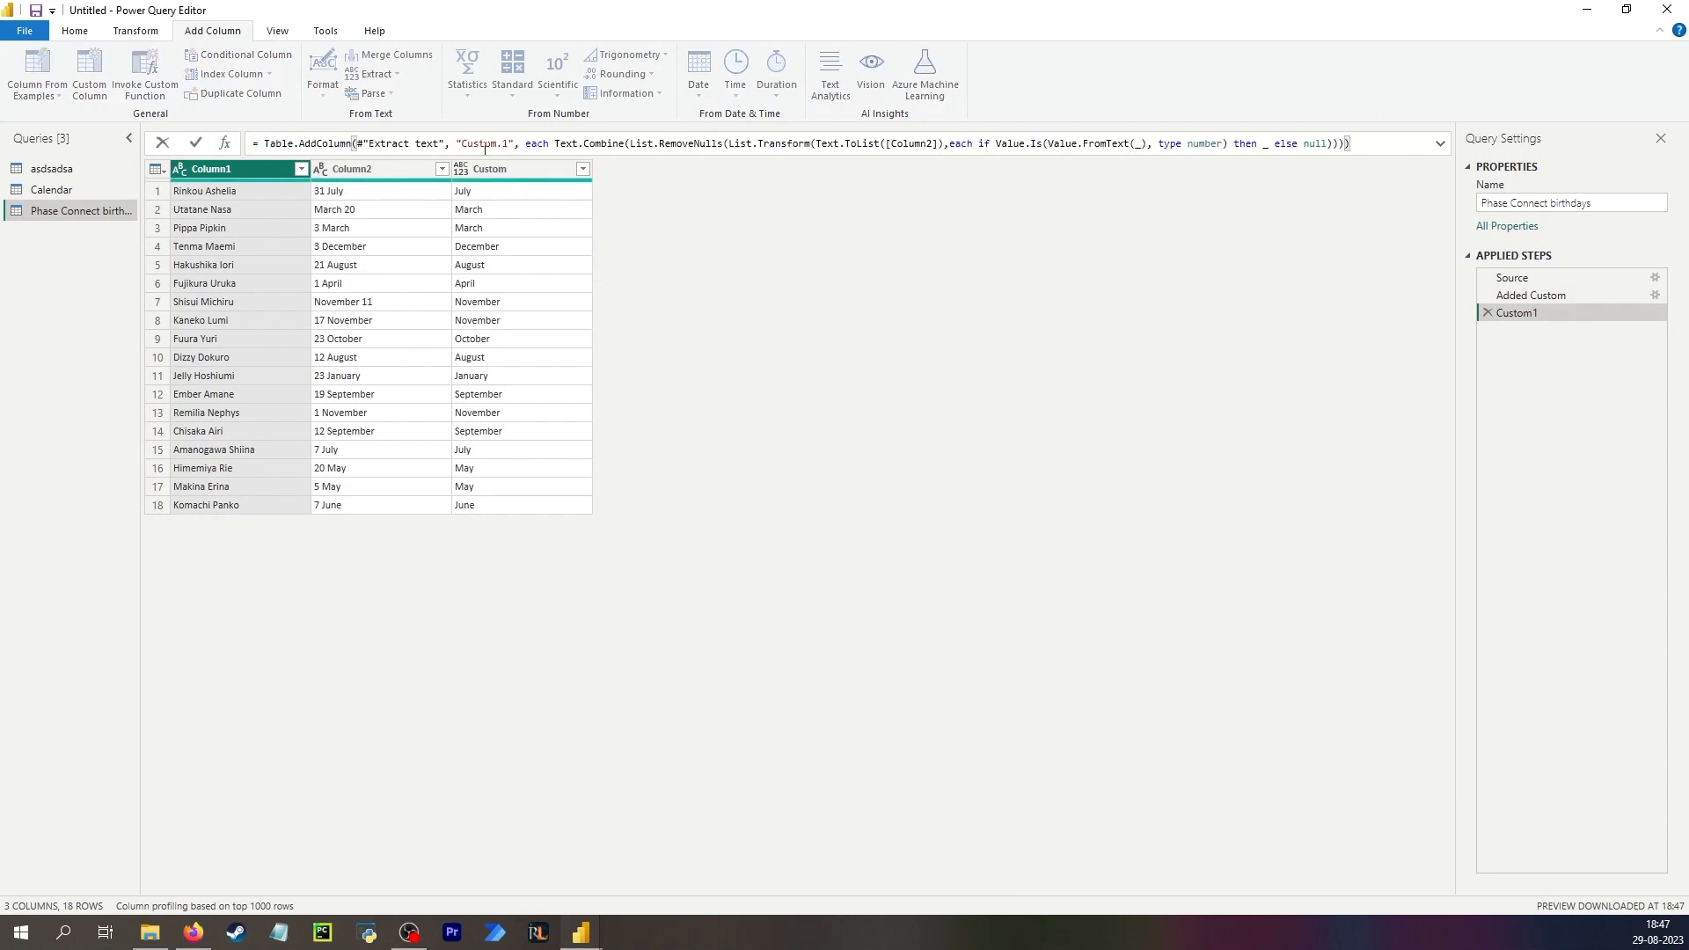
{"action": "key", "text": "Return"}
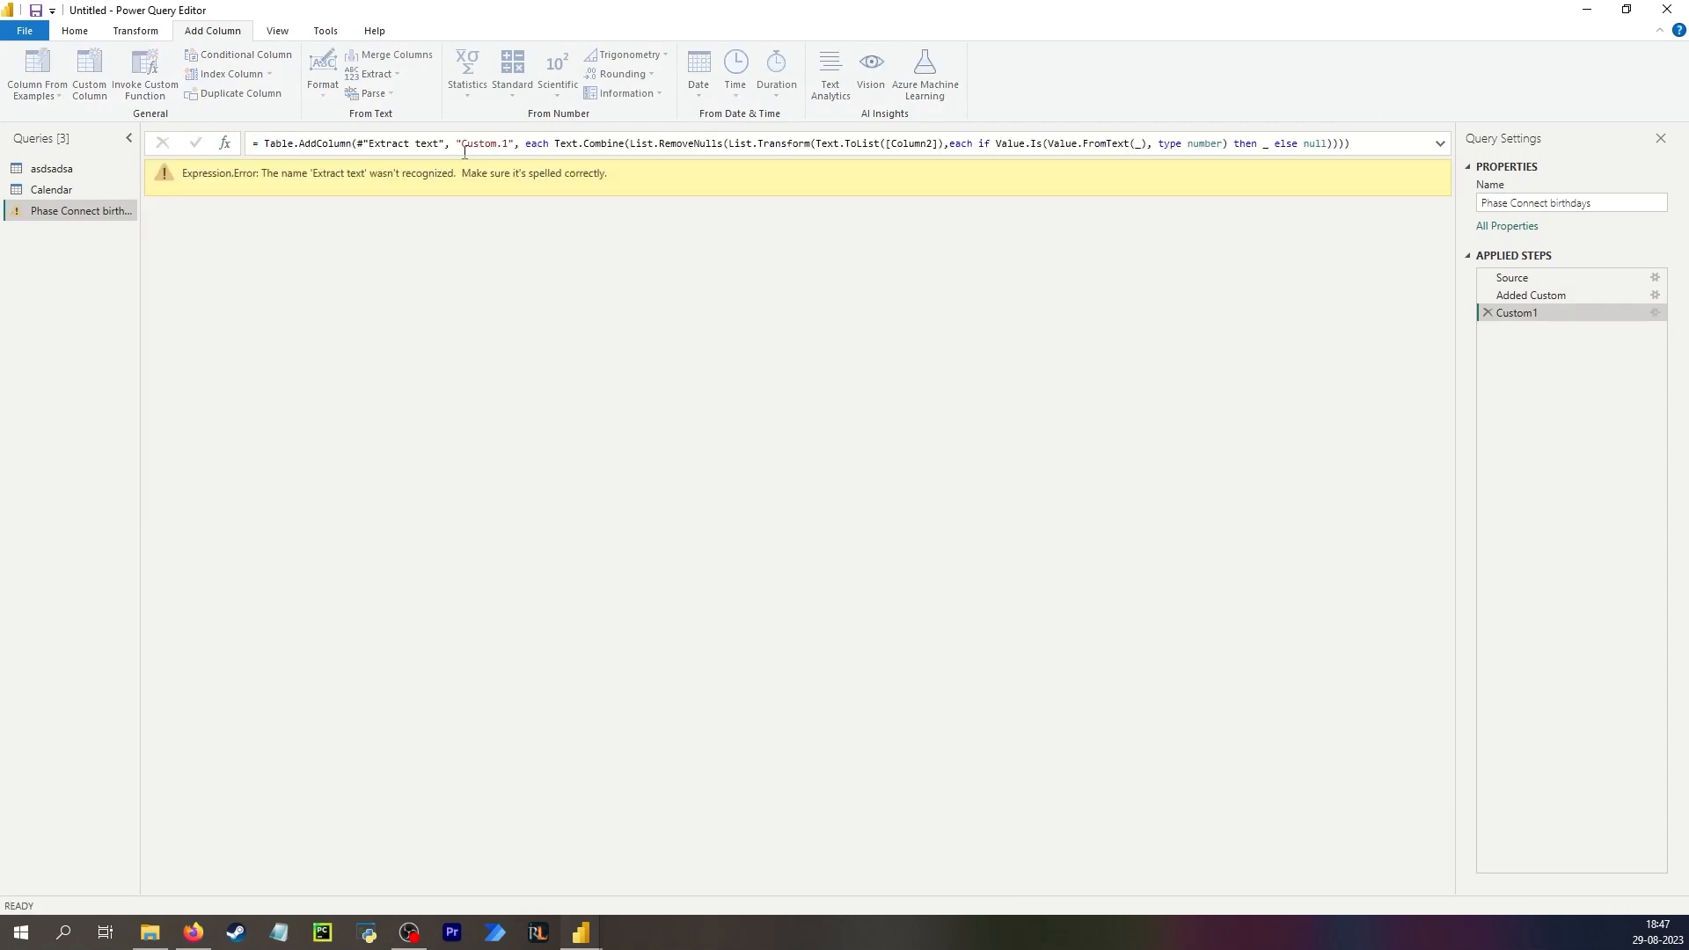
Try to rename the Added Custom step to Extract.
{"action": "double_click", "coordinate": [1547, 294]}
{"action": "type", "text": "Ex"}
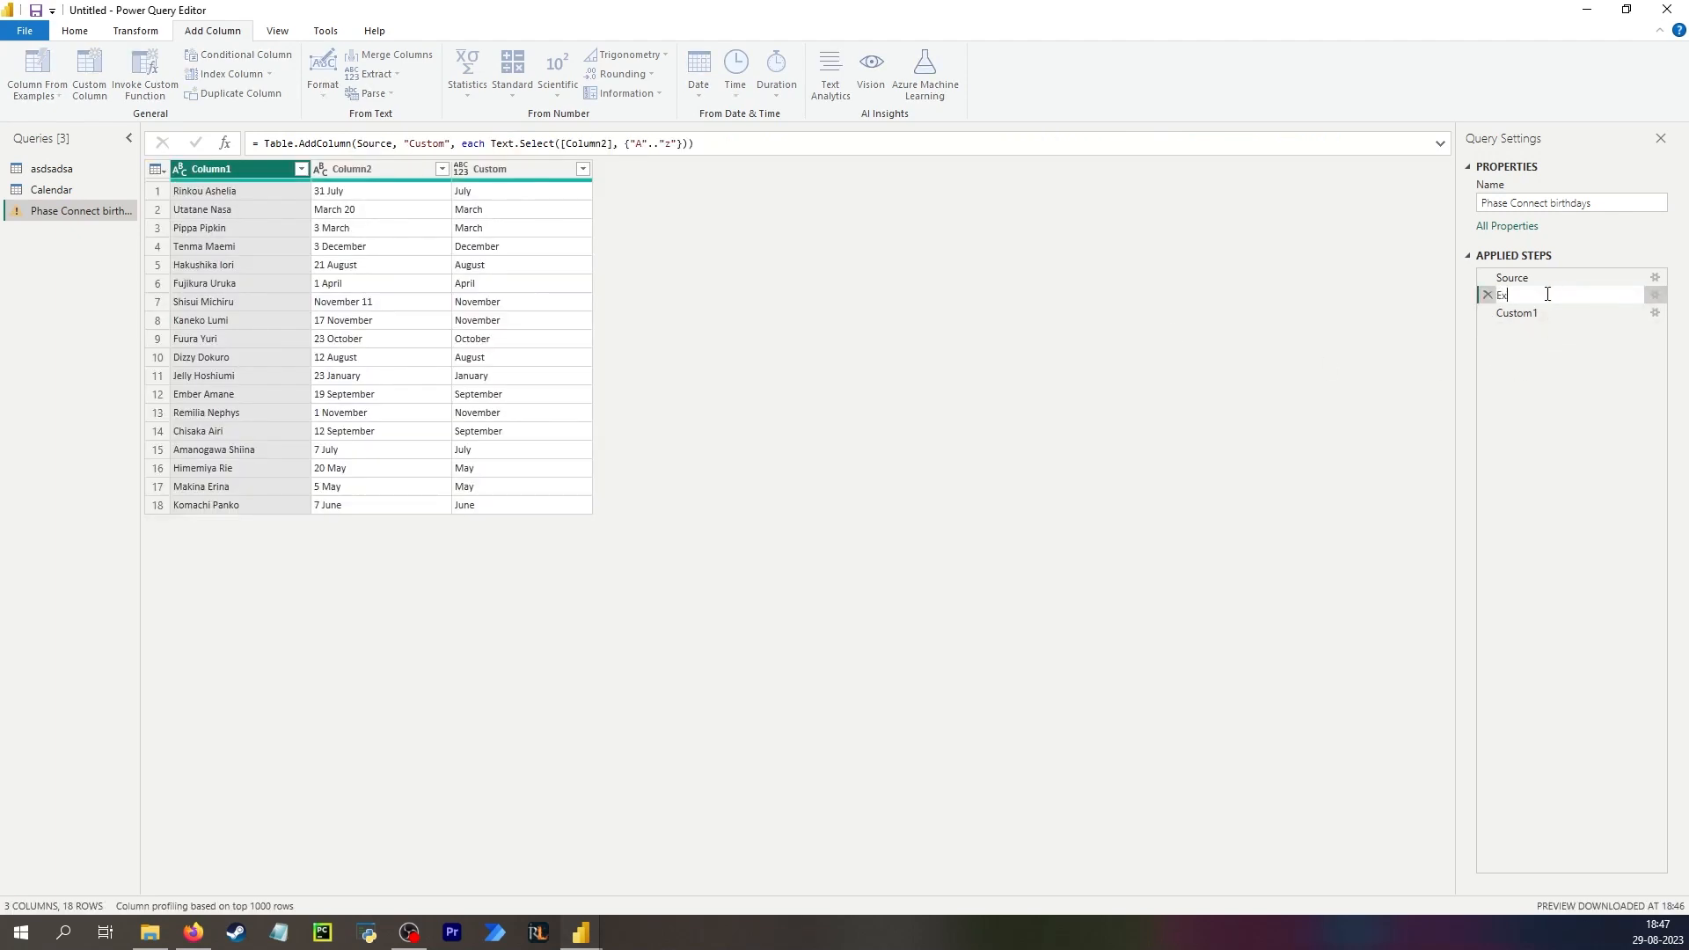
{"action": "type", "text": "tract text"}
{"action": "key", "text": "Return"}
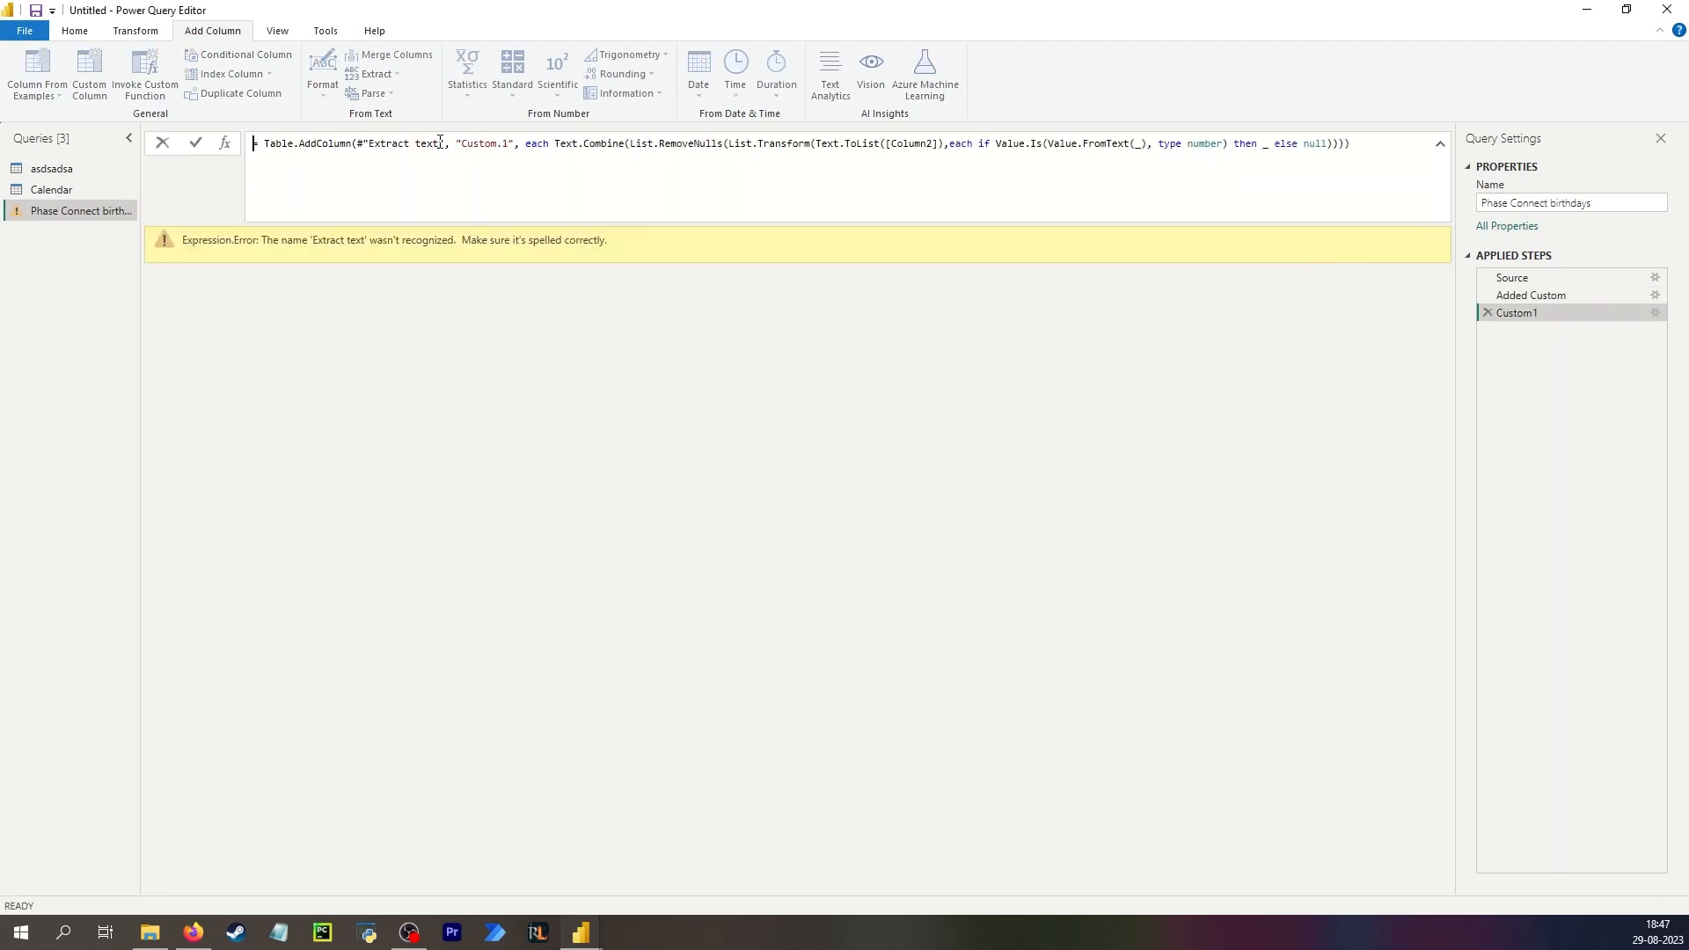
Replace the #"Extract text" reference in the pasted formula with #"Added Custom" to extract the day numbers.
{"action": "left_click_drag", "start_coordinate": [439, 143], "coordinate": [368, 143]}
{"action": "type", "text": "Ad"}
{"action": "key", "text": "Tab"}
{"action": "key", "text": "Return"}
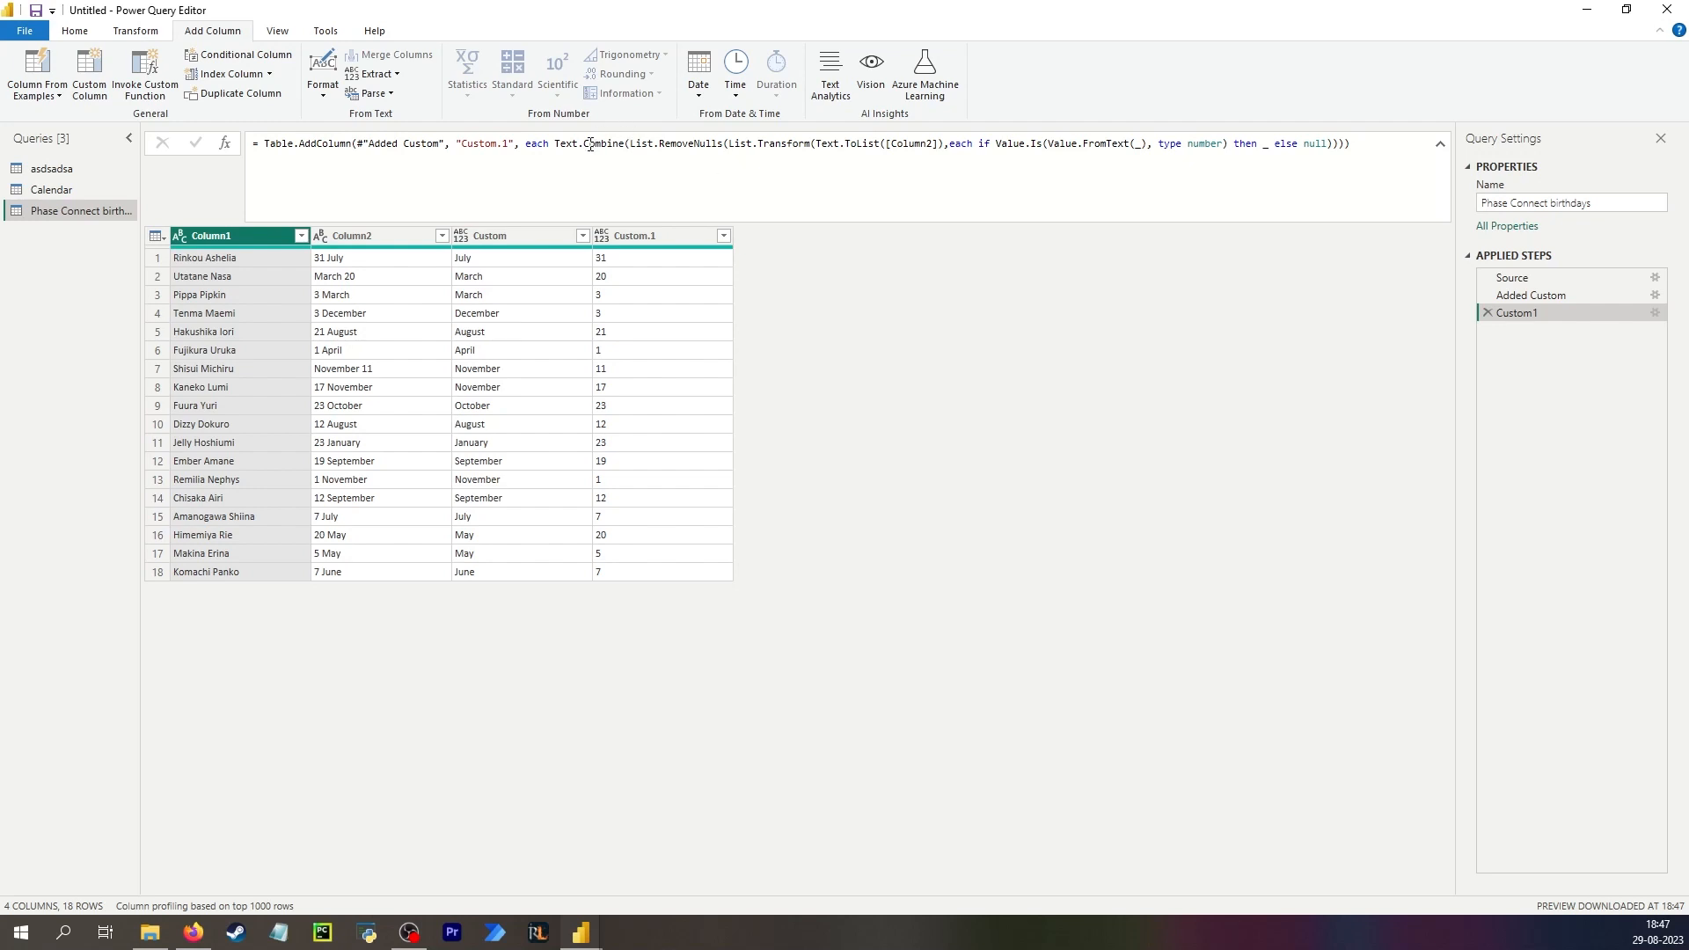
{"action": "left_click", "coordinate": [640, 143]}
{"action": "left_click", "coordinate": [641, 143]}
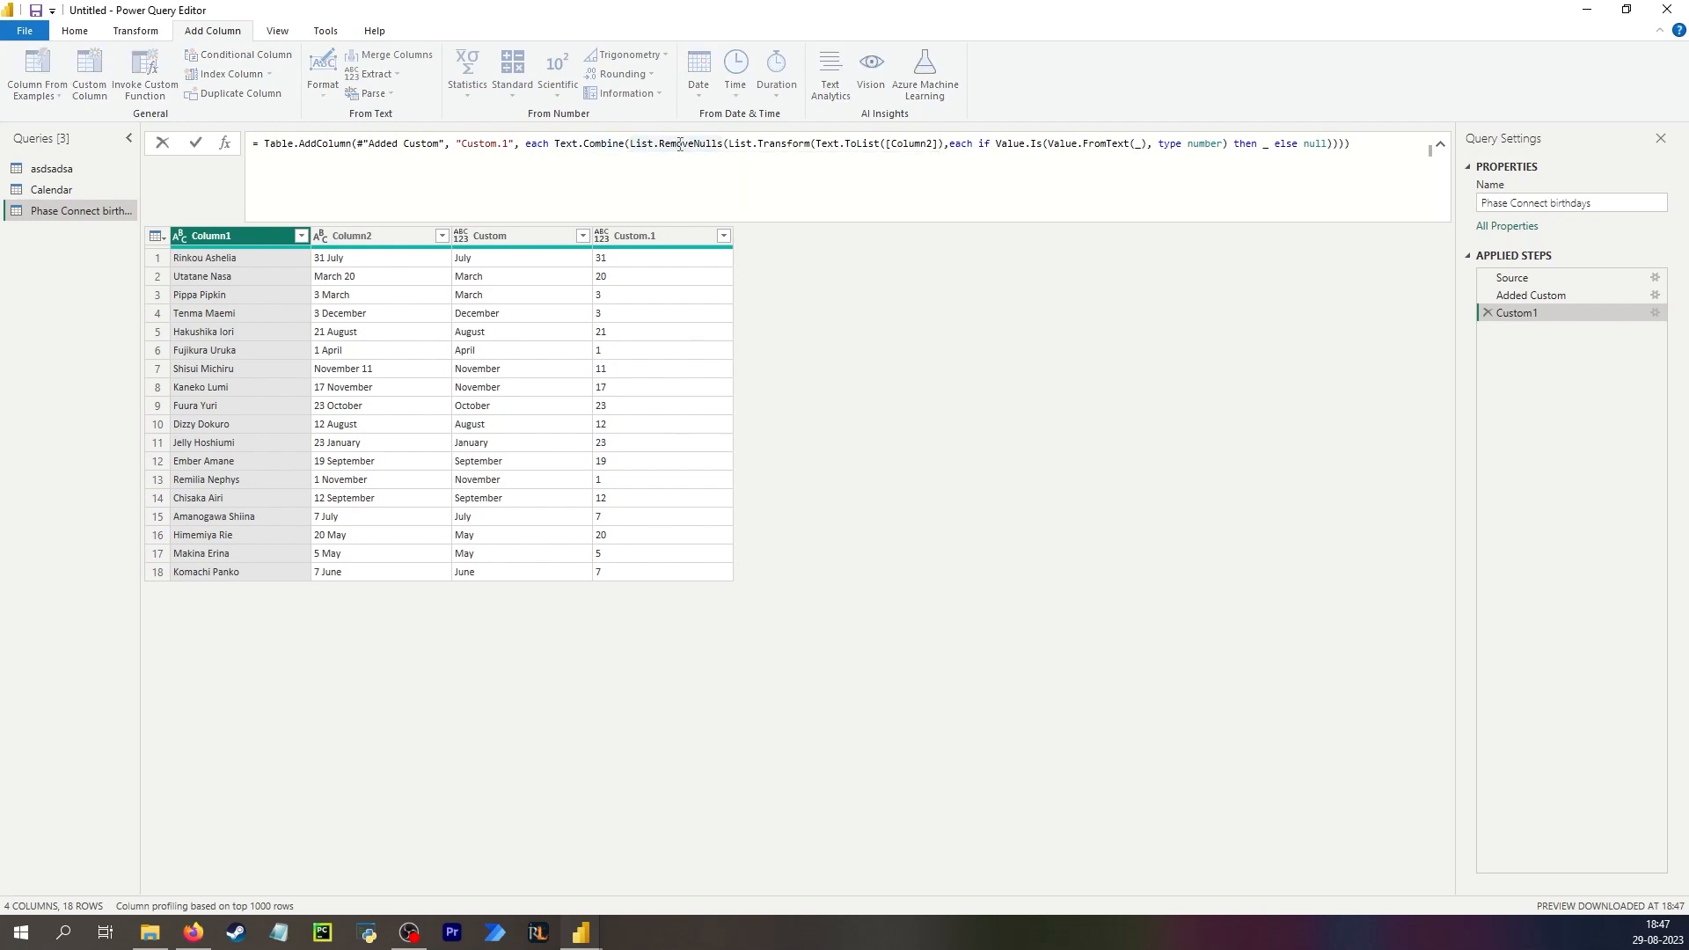
Review the pasted number-extraction formula and compare the Added Custom and Custom1 step outputs.
{"action": "left_click", "coordinate": [775, 144]}
{"action": "left_click", "coordinate": [877, 146]}
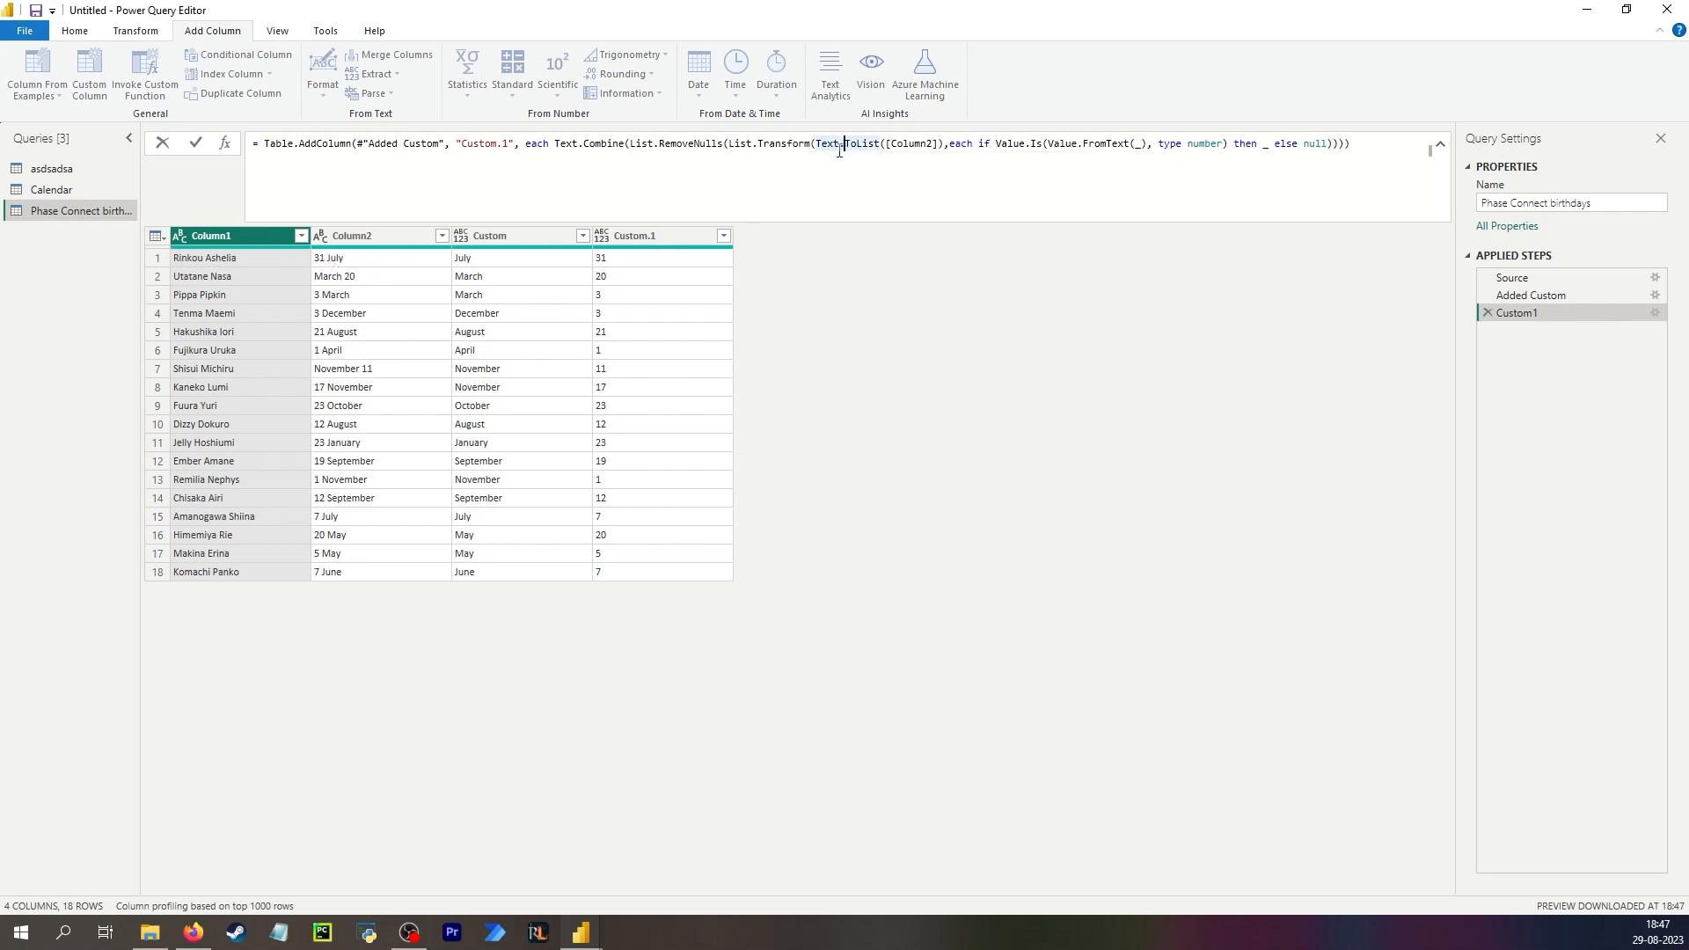
{"action": "left_click", "coordinate": [785, 142]}
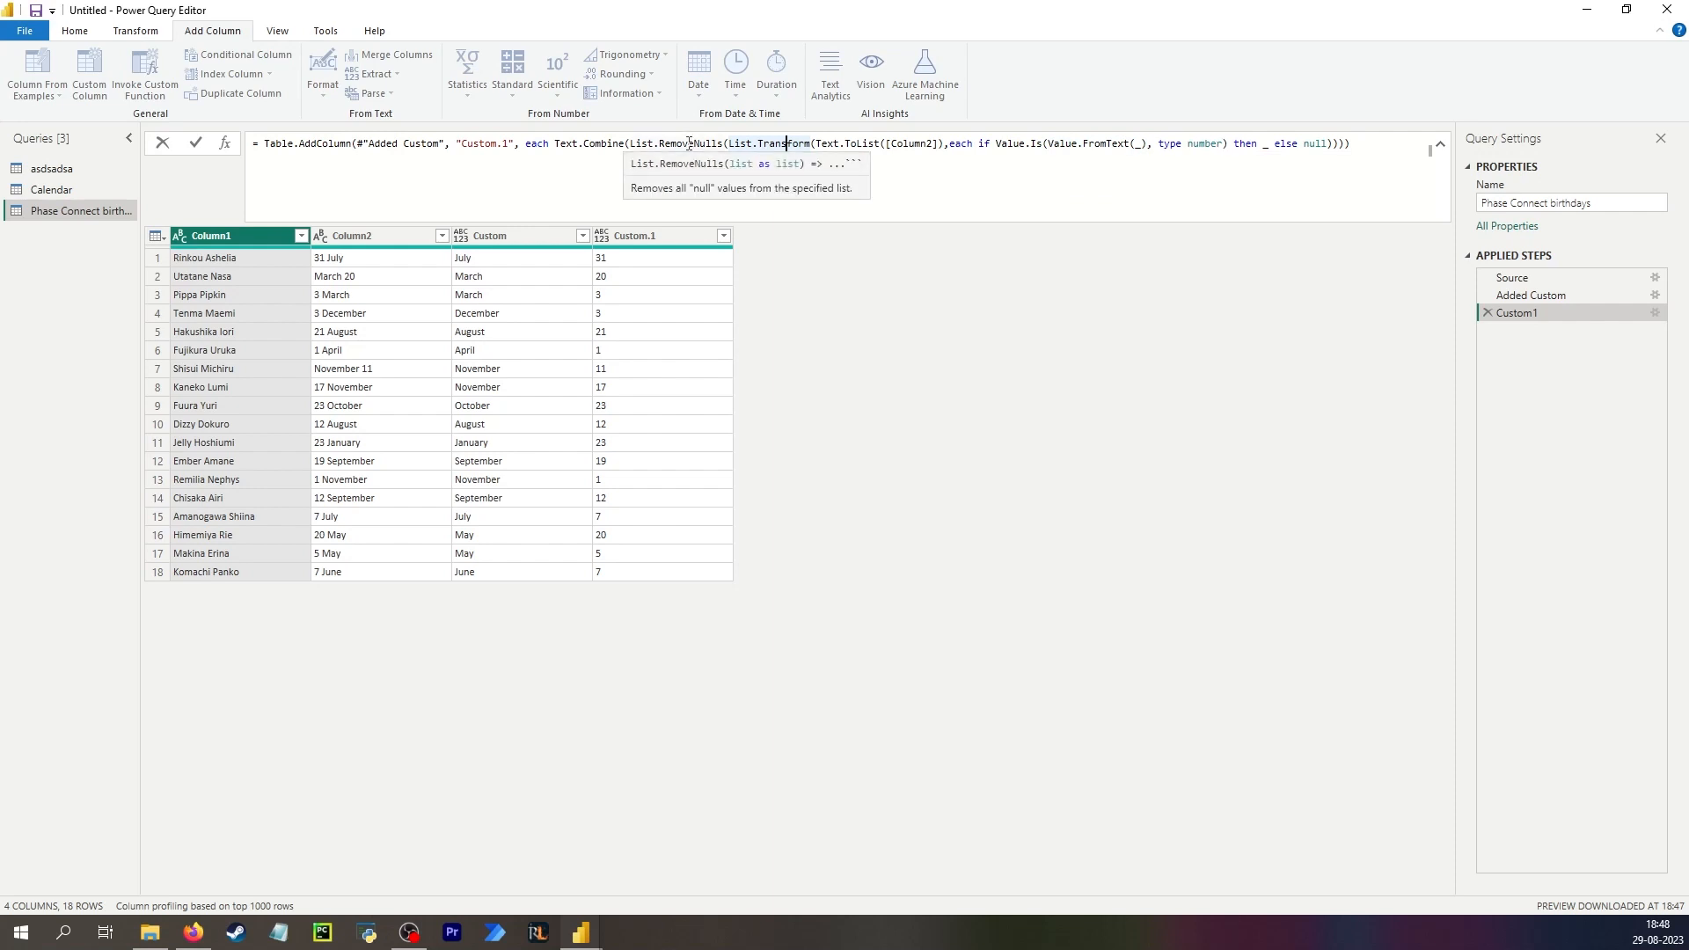
{"action": "left_click", "coordinate": [601, 146]}
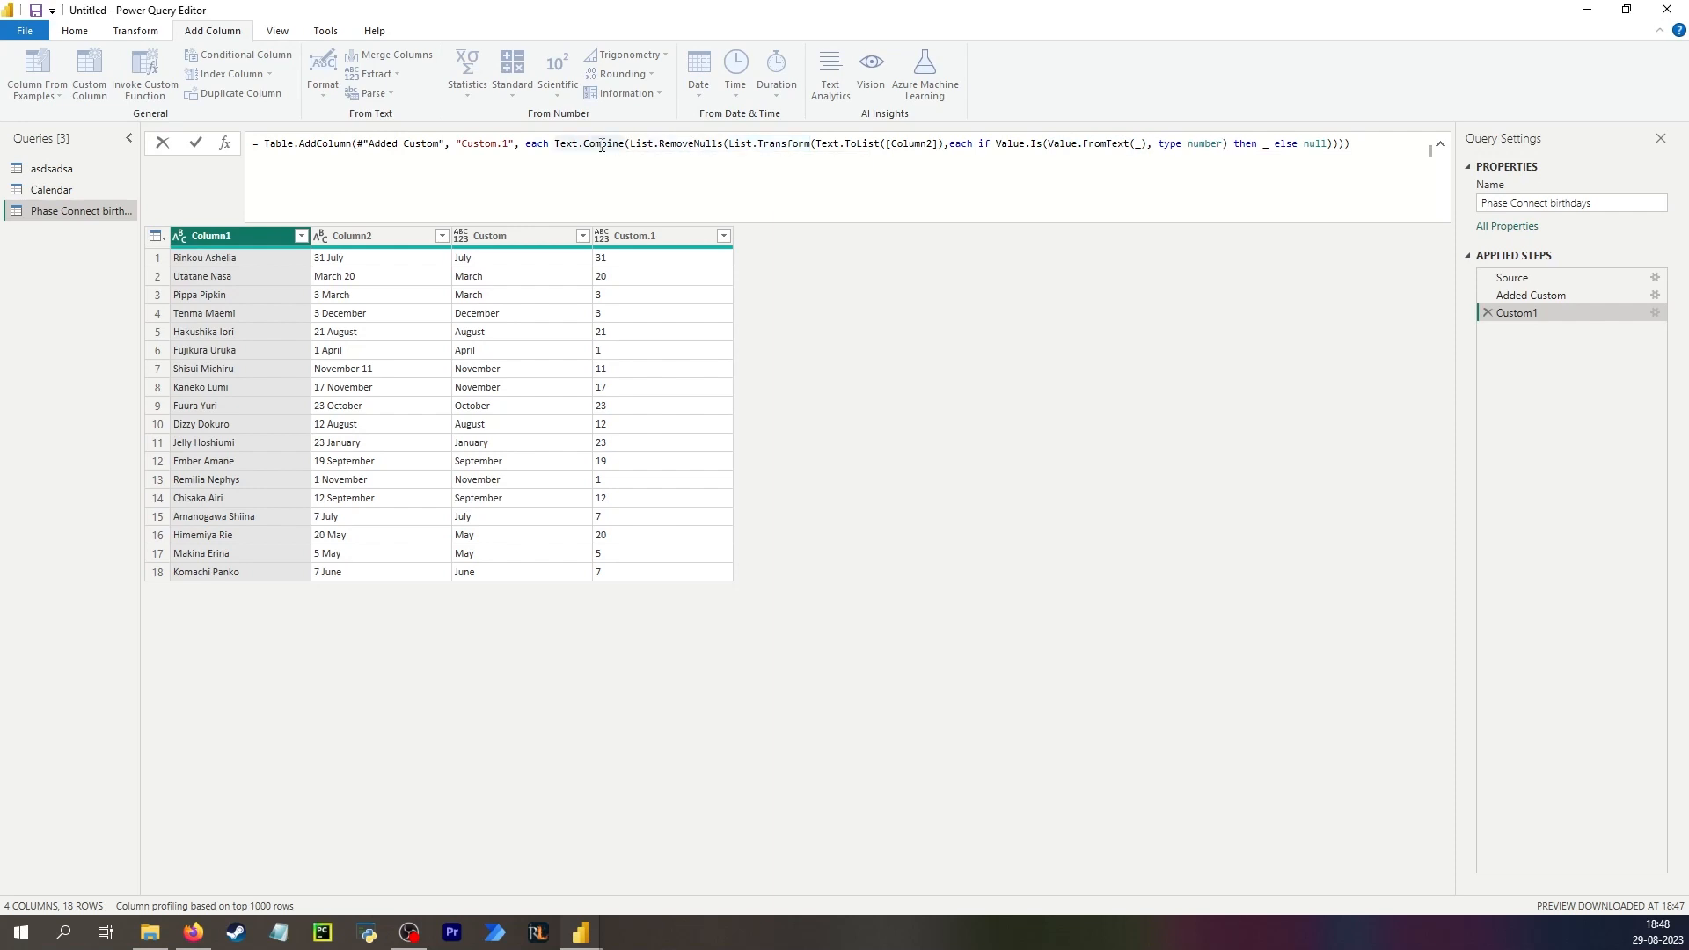
{"action": "left_click", "coordinate": [645, 264]}
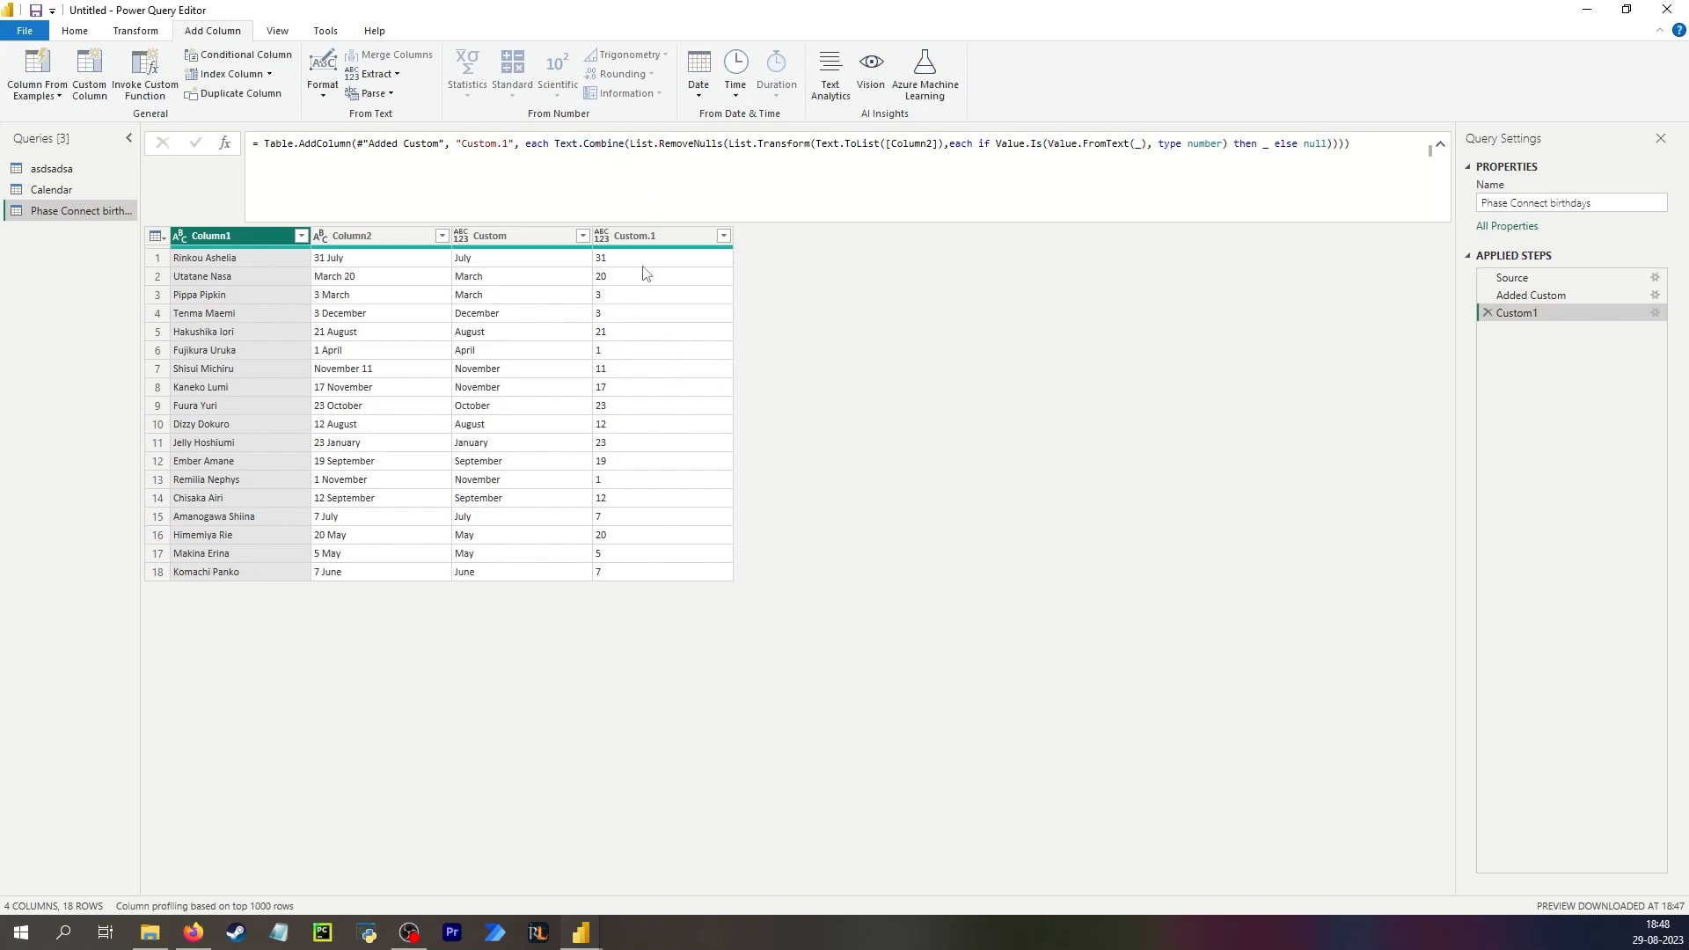
{"action": "left_click", "coordinate": [632, 260]}
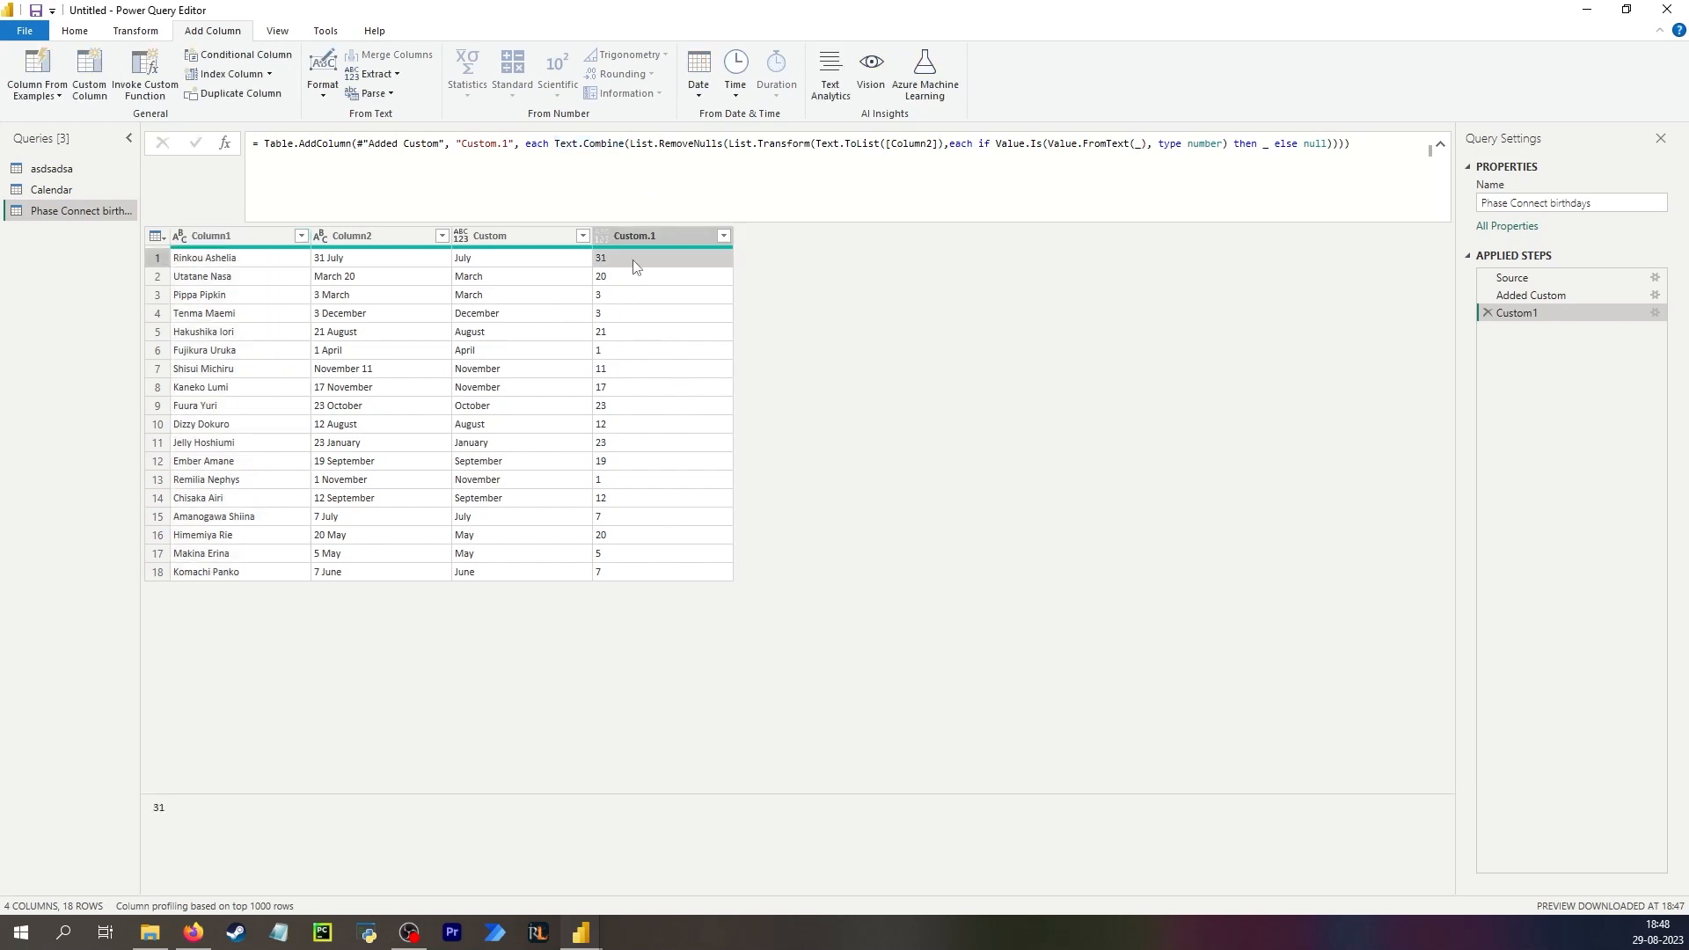
{"action": "left_click", "coordinate": [371, 234]}
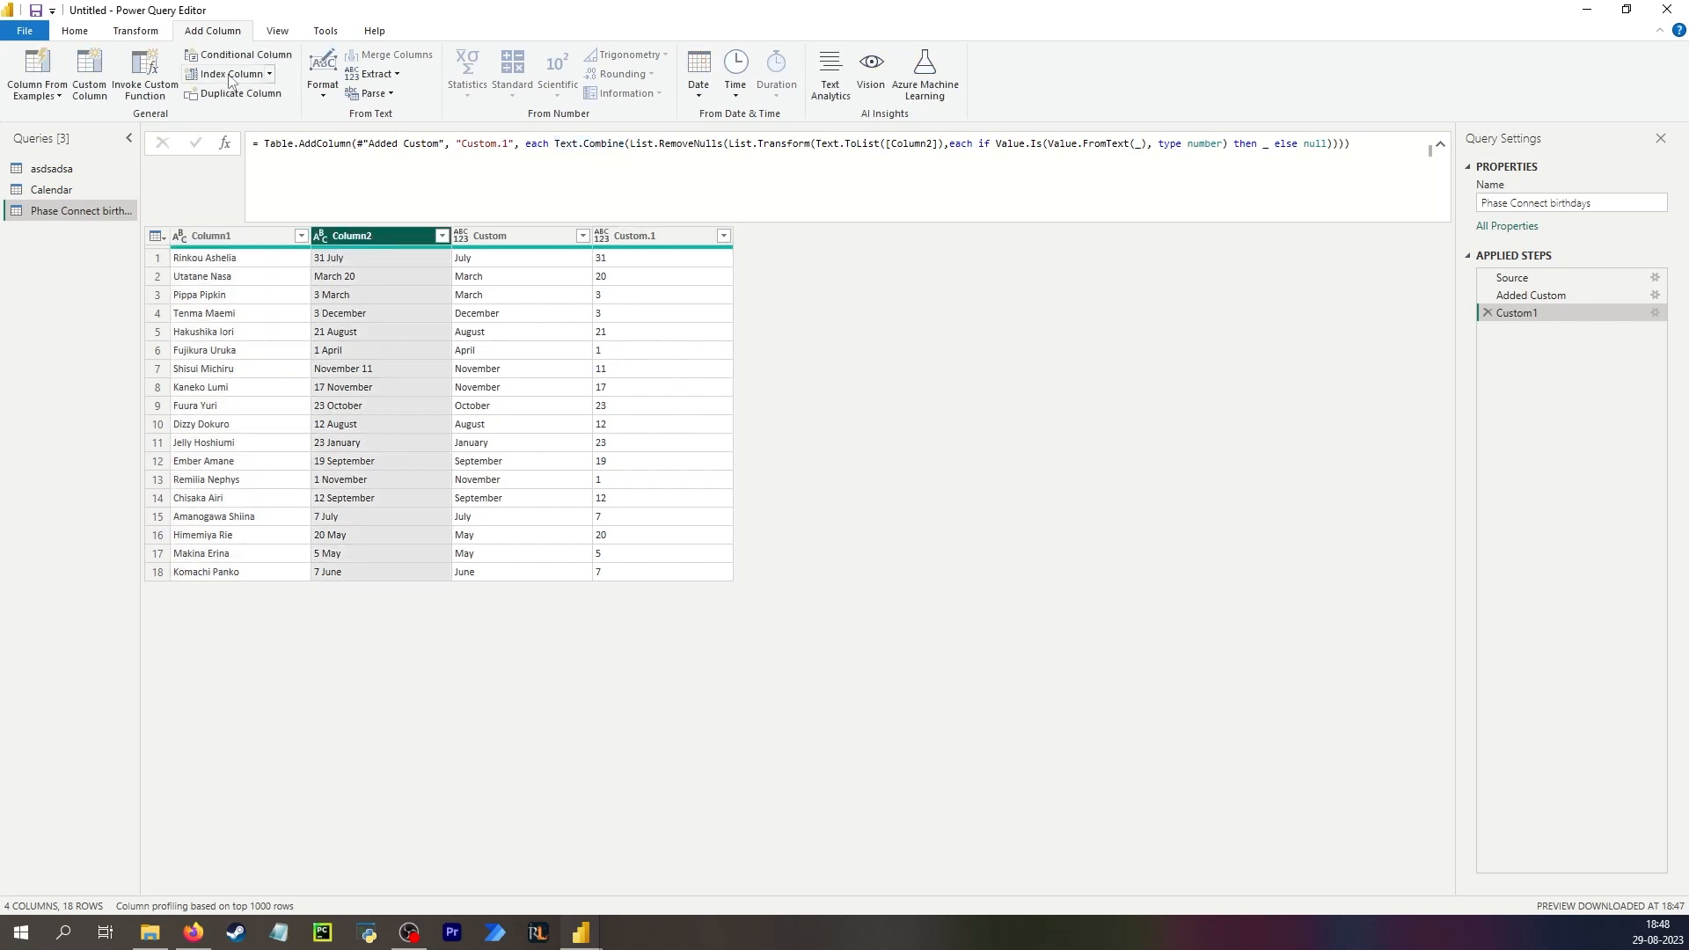
{"action": "left_click", "coordinate": [1542, 292]}
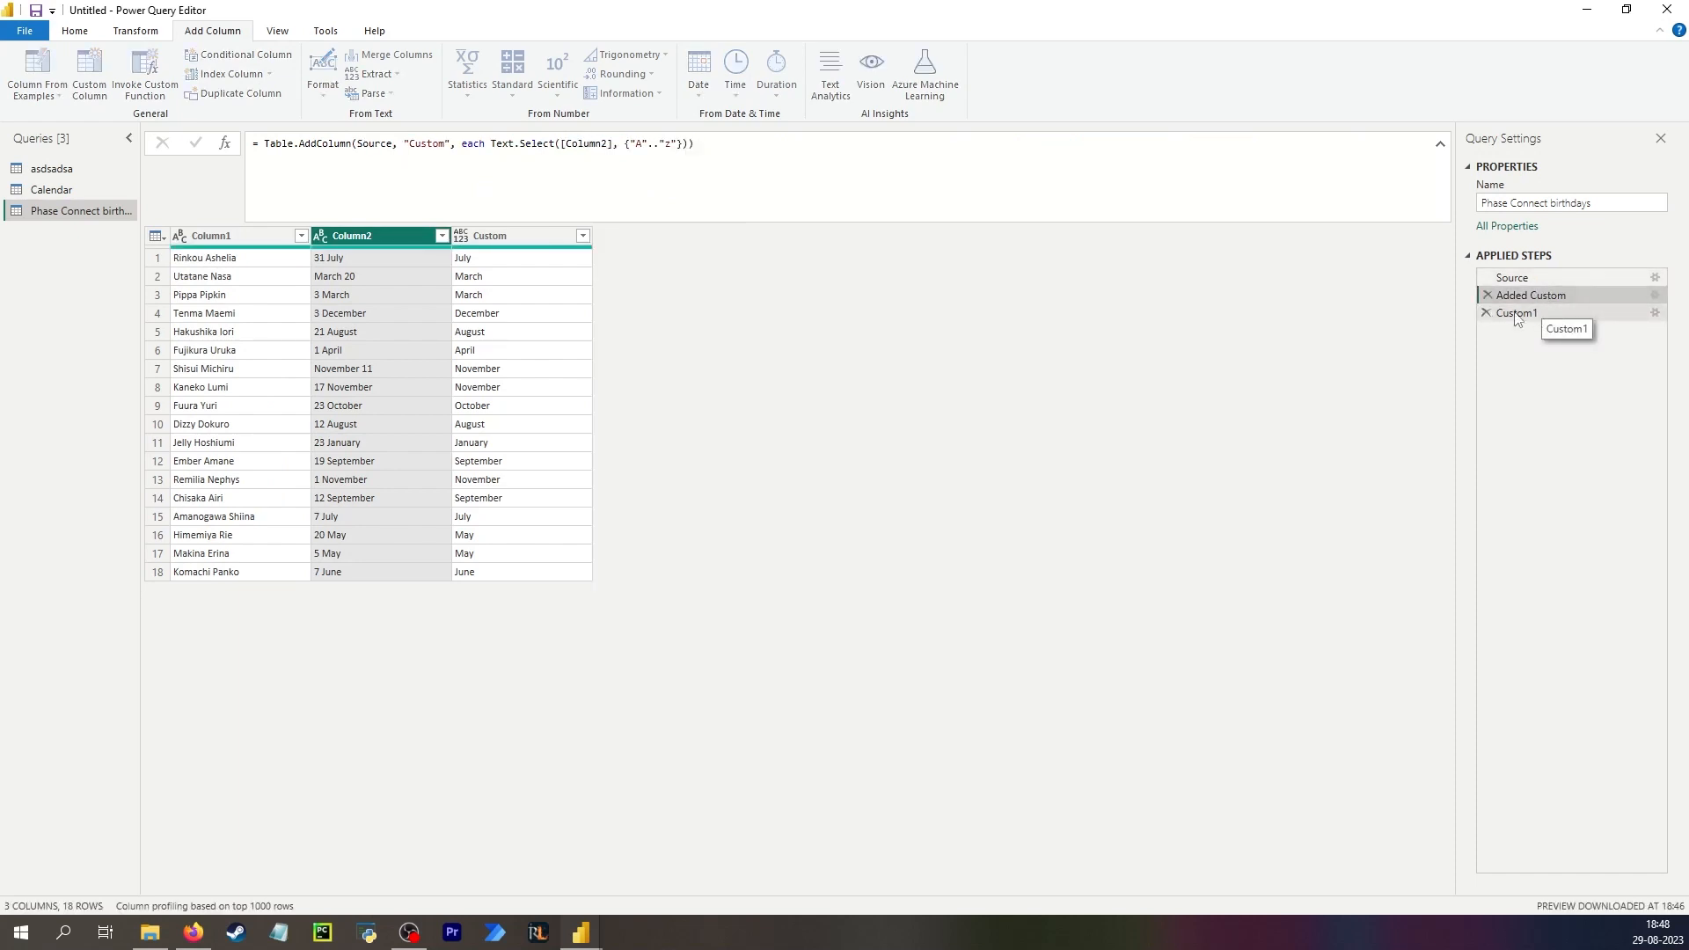
{"action": "left_click", "coordinate": [1535, 314]}
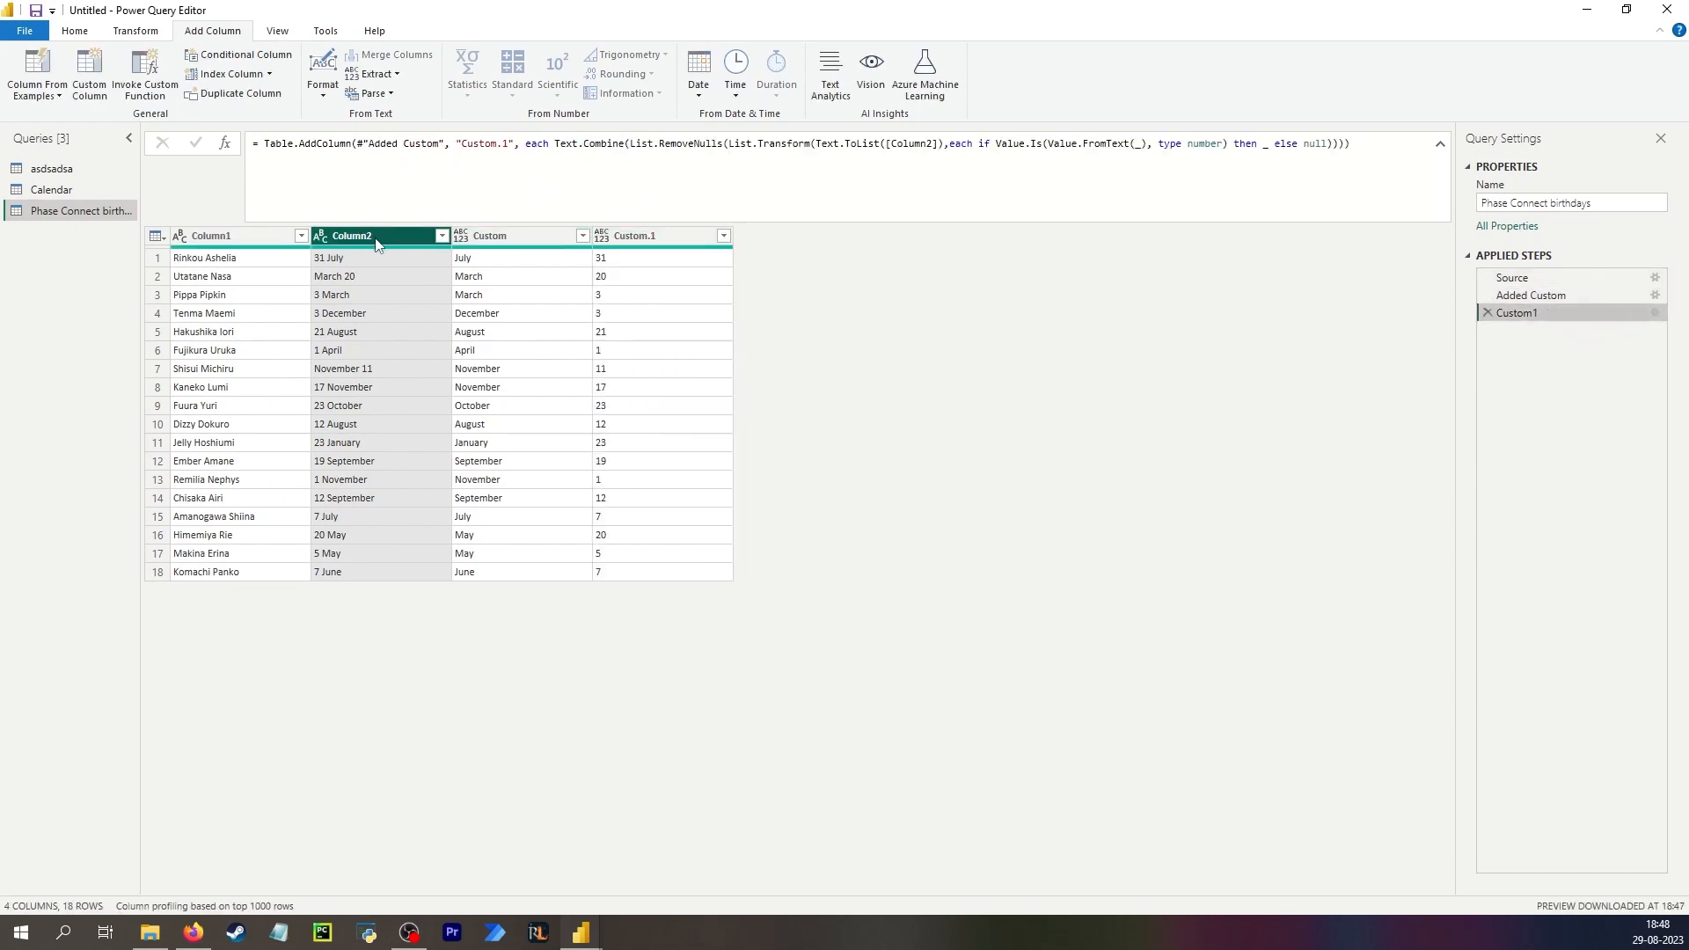
Add a custom column Custom.2 with the formula Text.Select([Column2], {1..9}).
{"action": "left_click", "coordinate": [89, 75]}
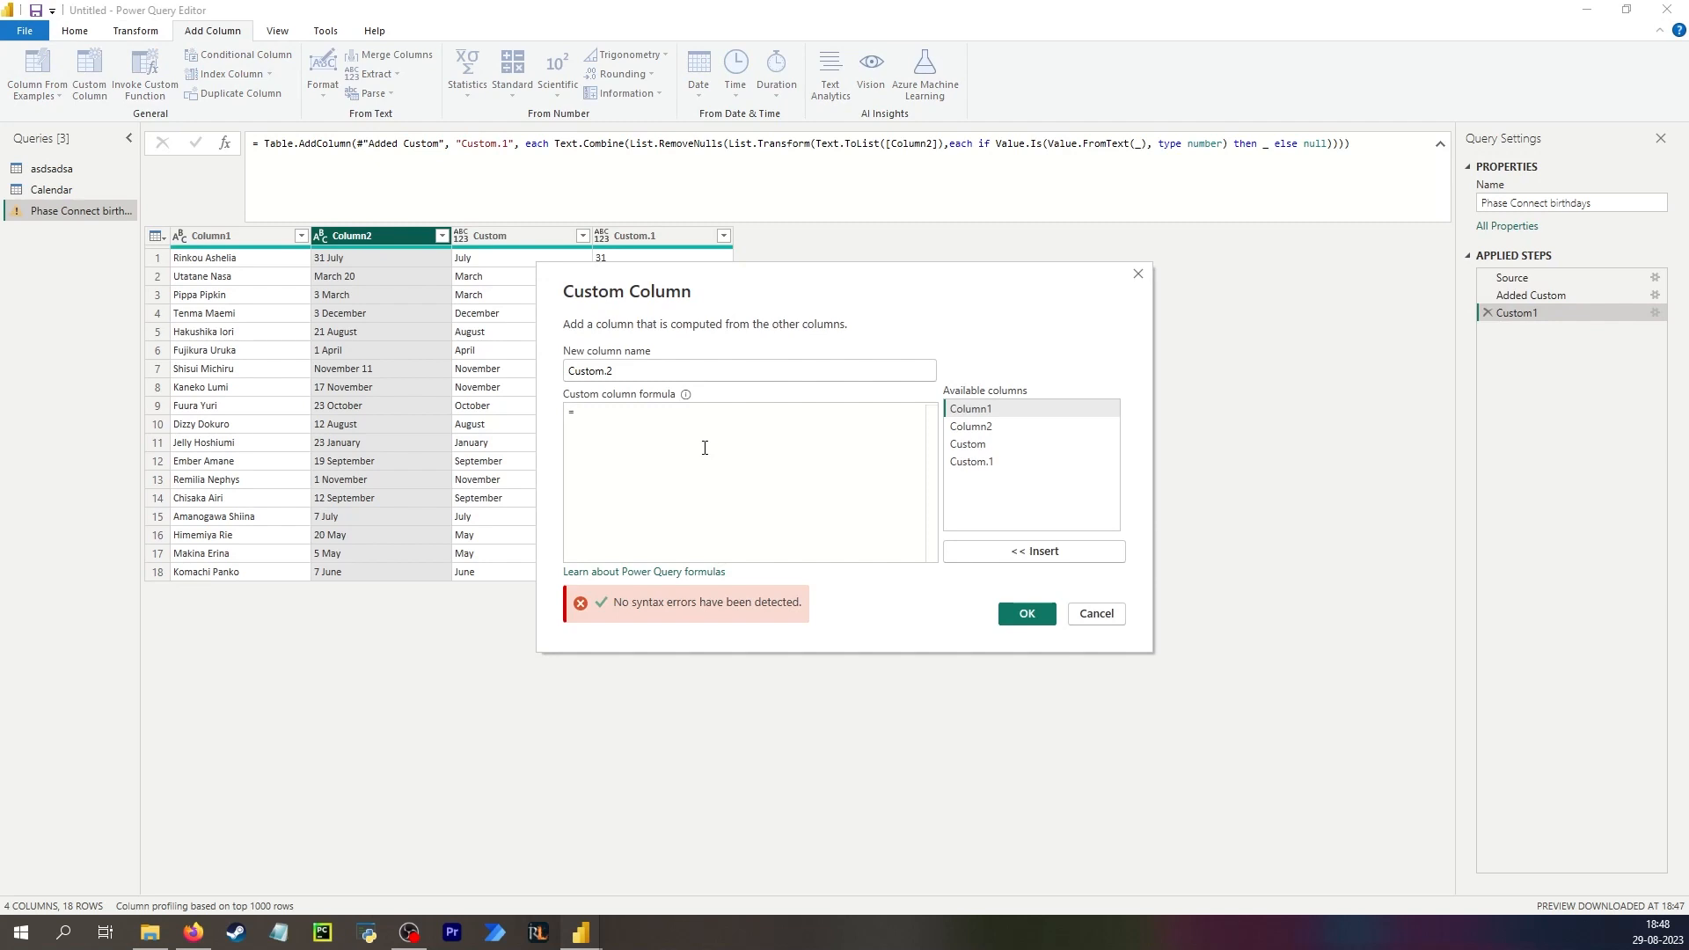
{"action": "type", "text": "text.Select("}
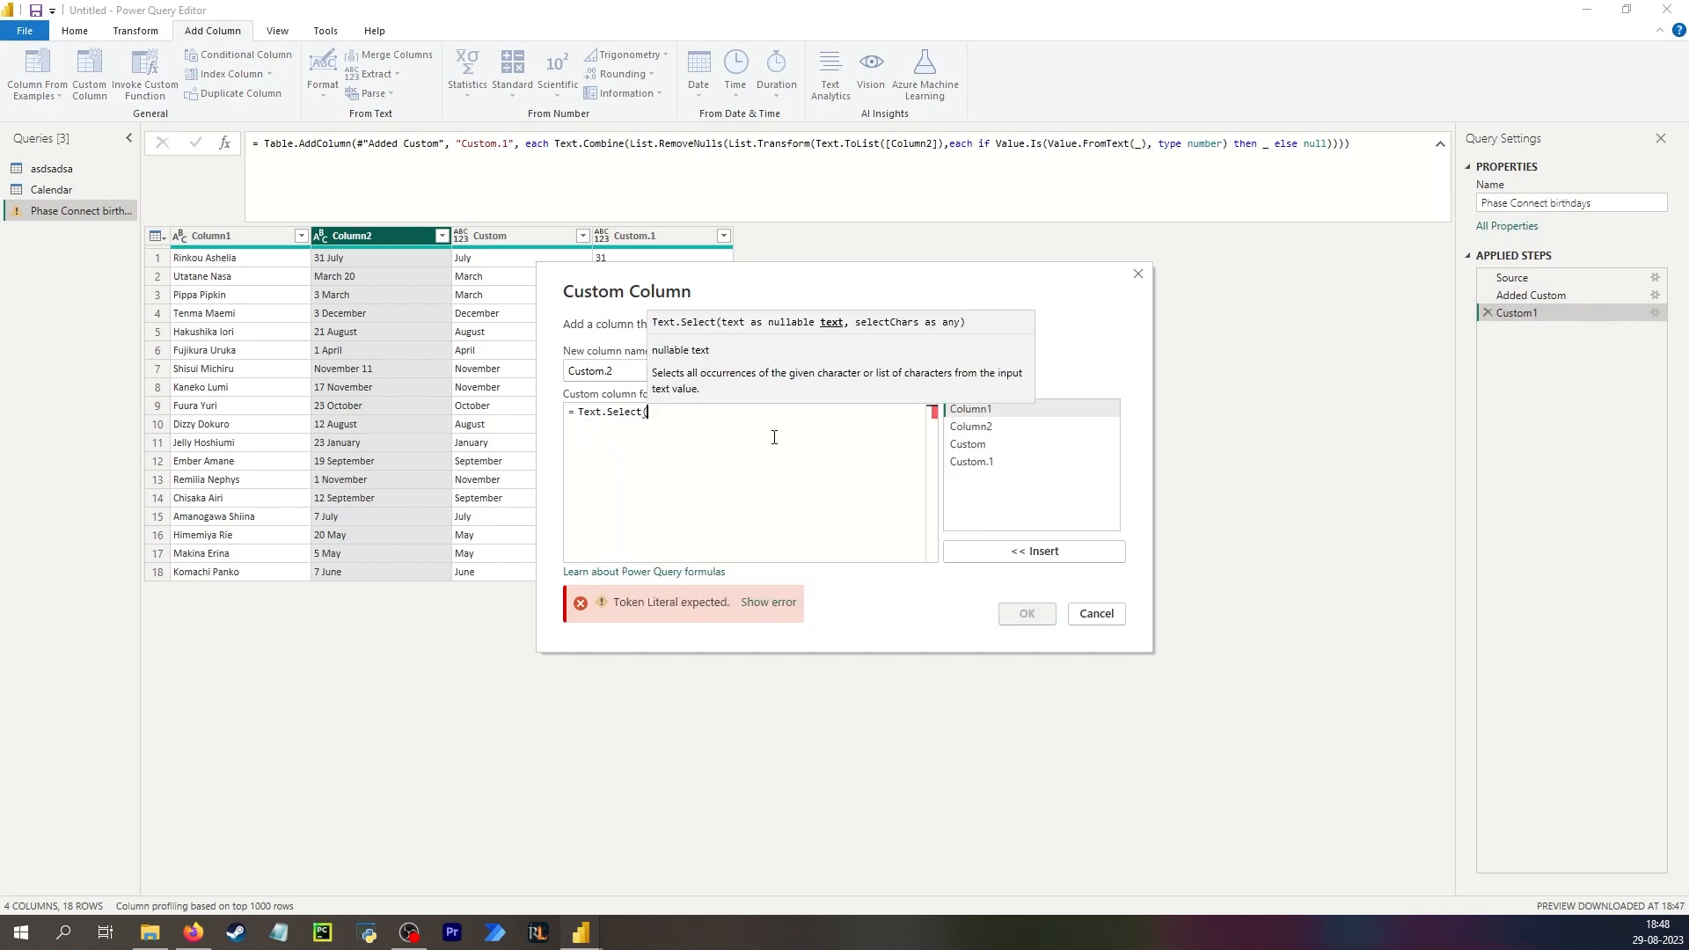
{"action": "double_click", "coordinate": [983, 429]}
{"action": "type", "text": ", "}
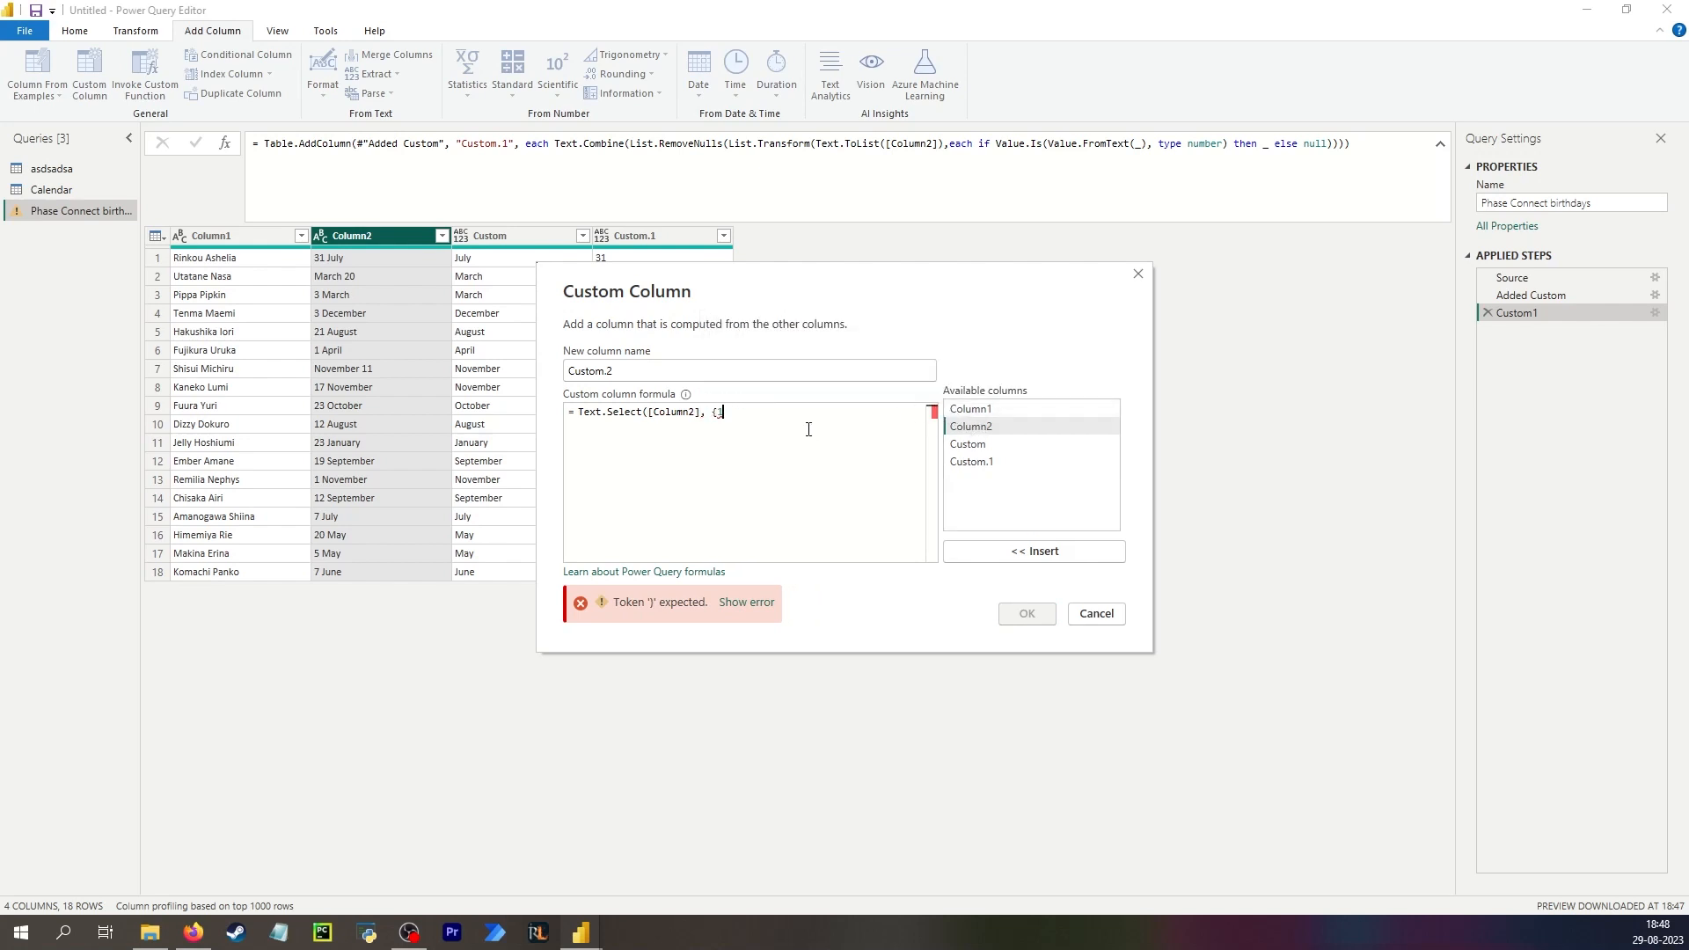
{"action": "type", "text": "{1..9})"}
{"action": "key", "text": "Return"}
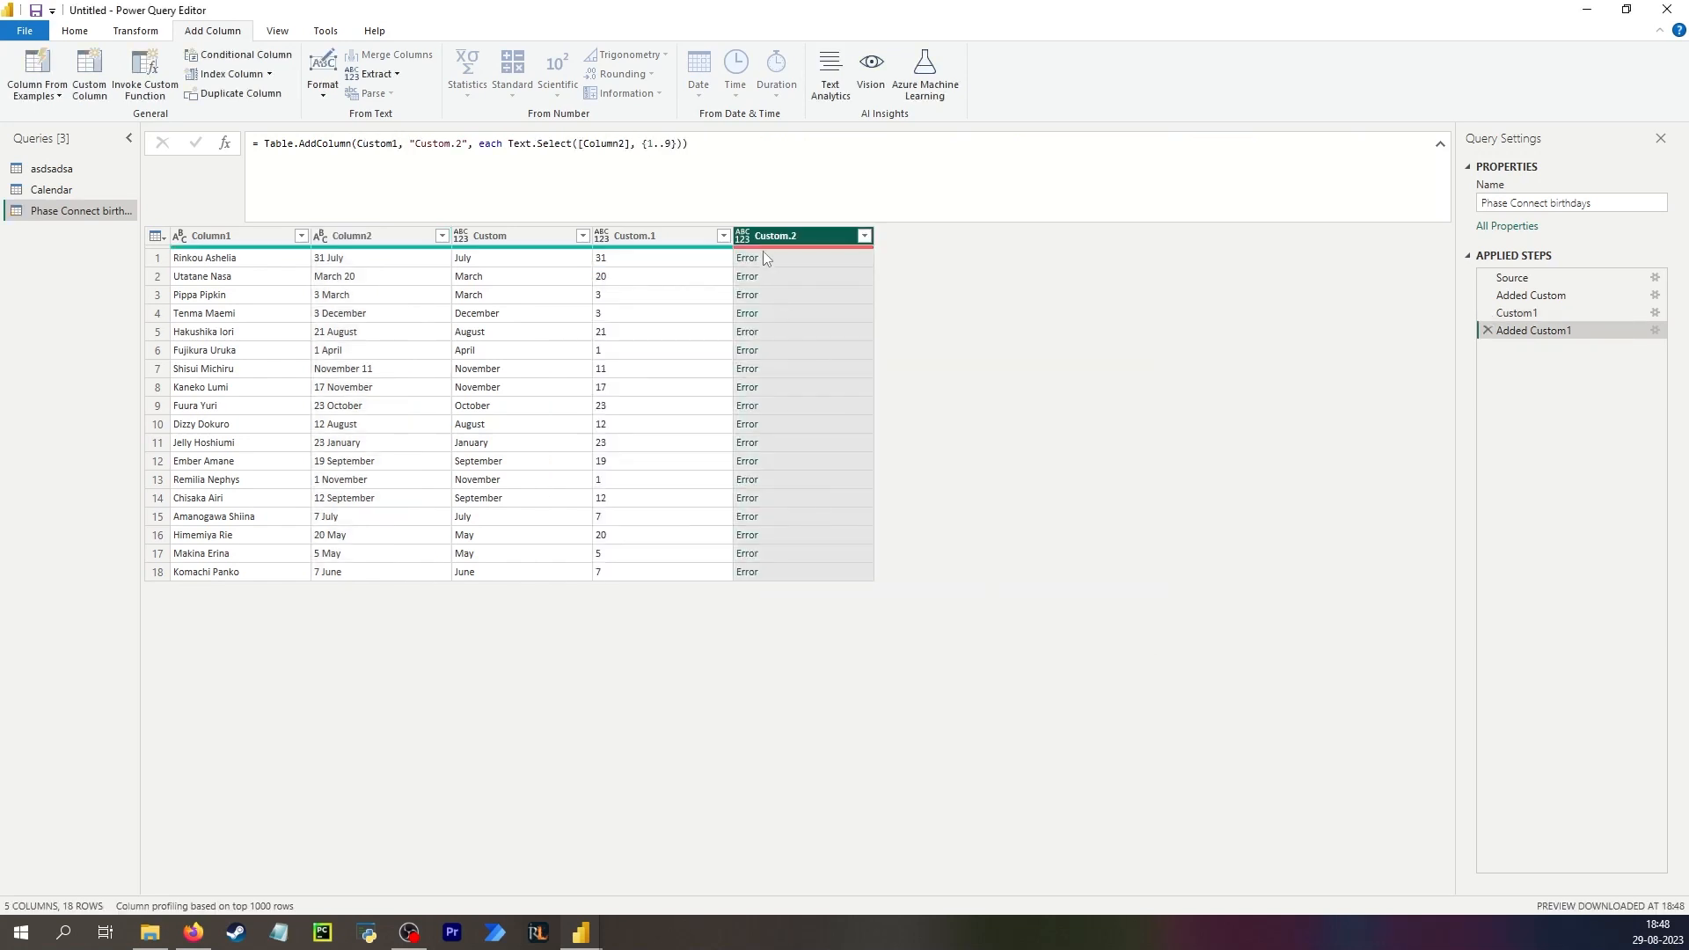
Inspect the Custom.2 error and correct the formula to Text.Select([Column2], {"1".."9"}) using quoted digits.
{"action": "left_click", "coordinate": [781, 258]}
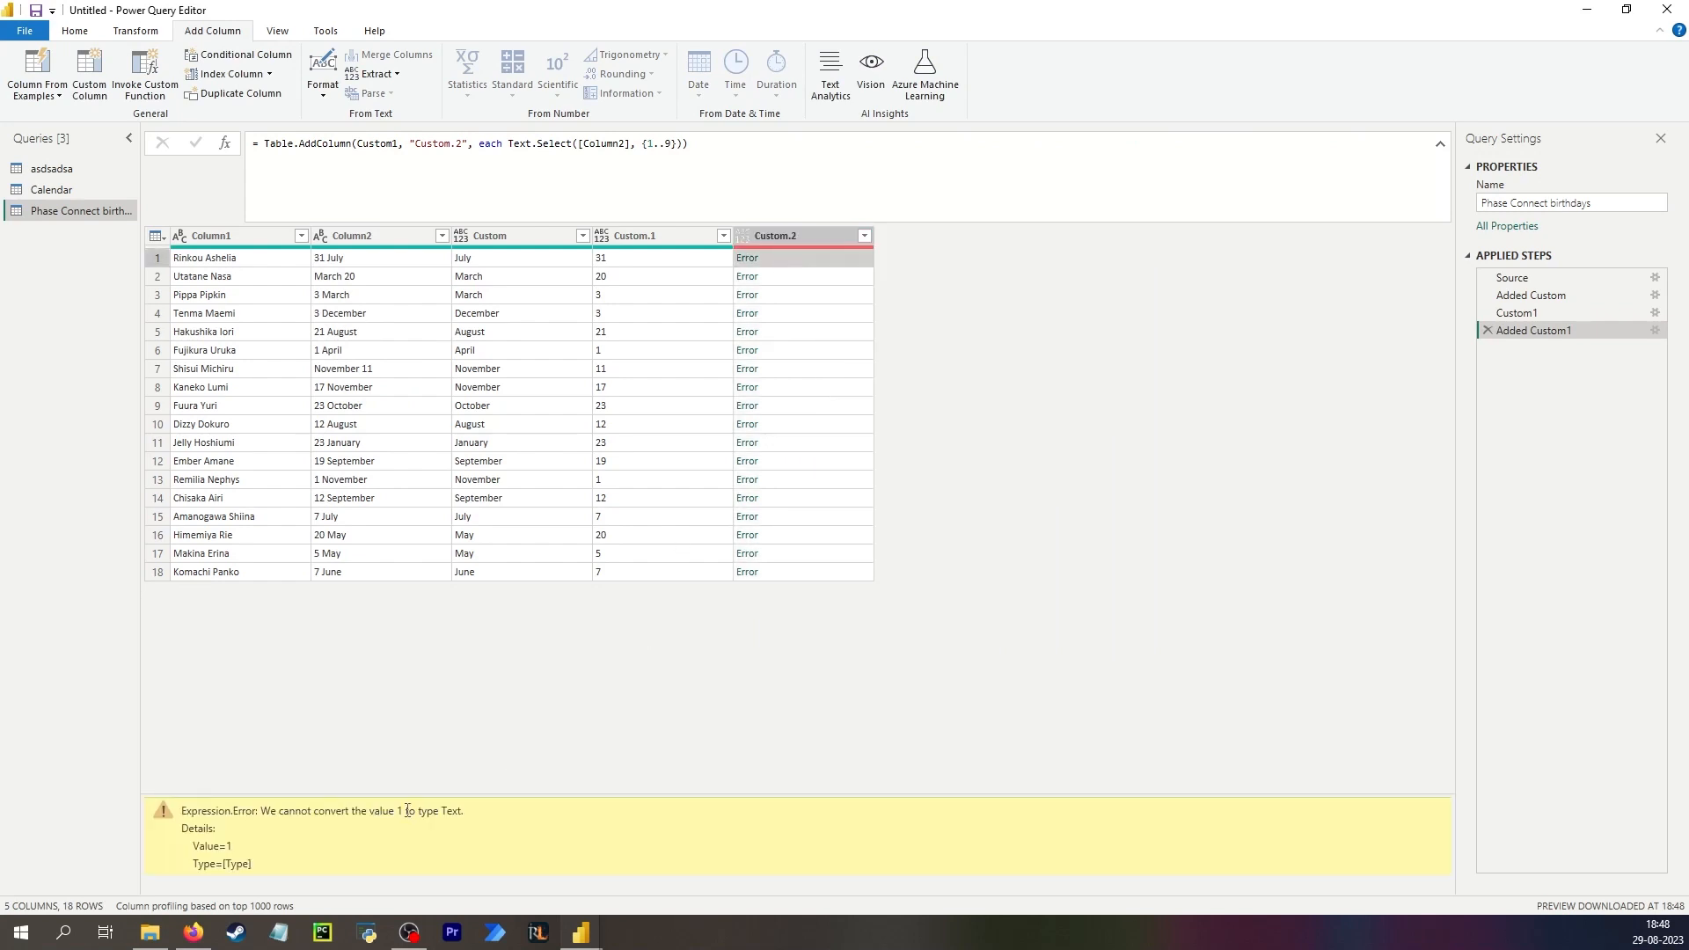
{"action": "left_click", "coordinate": [649, 144]}
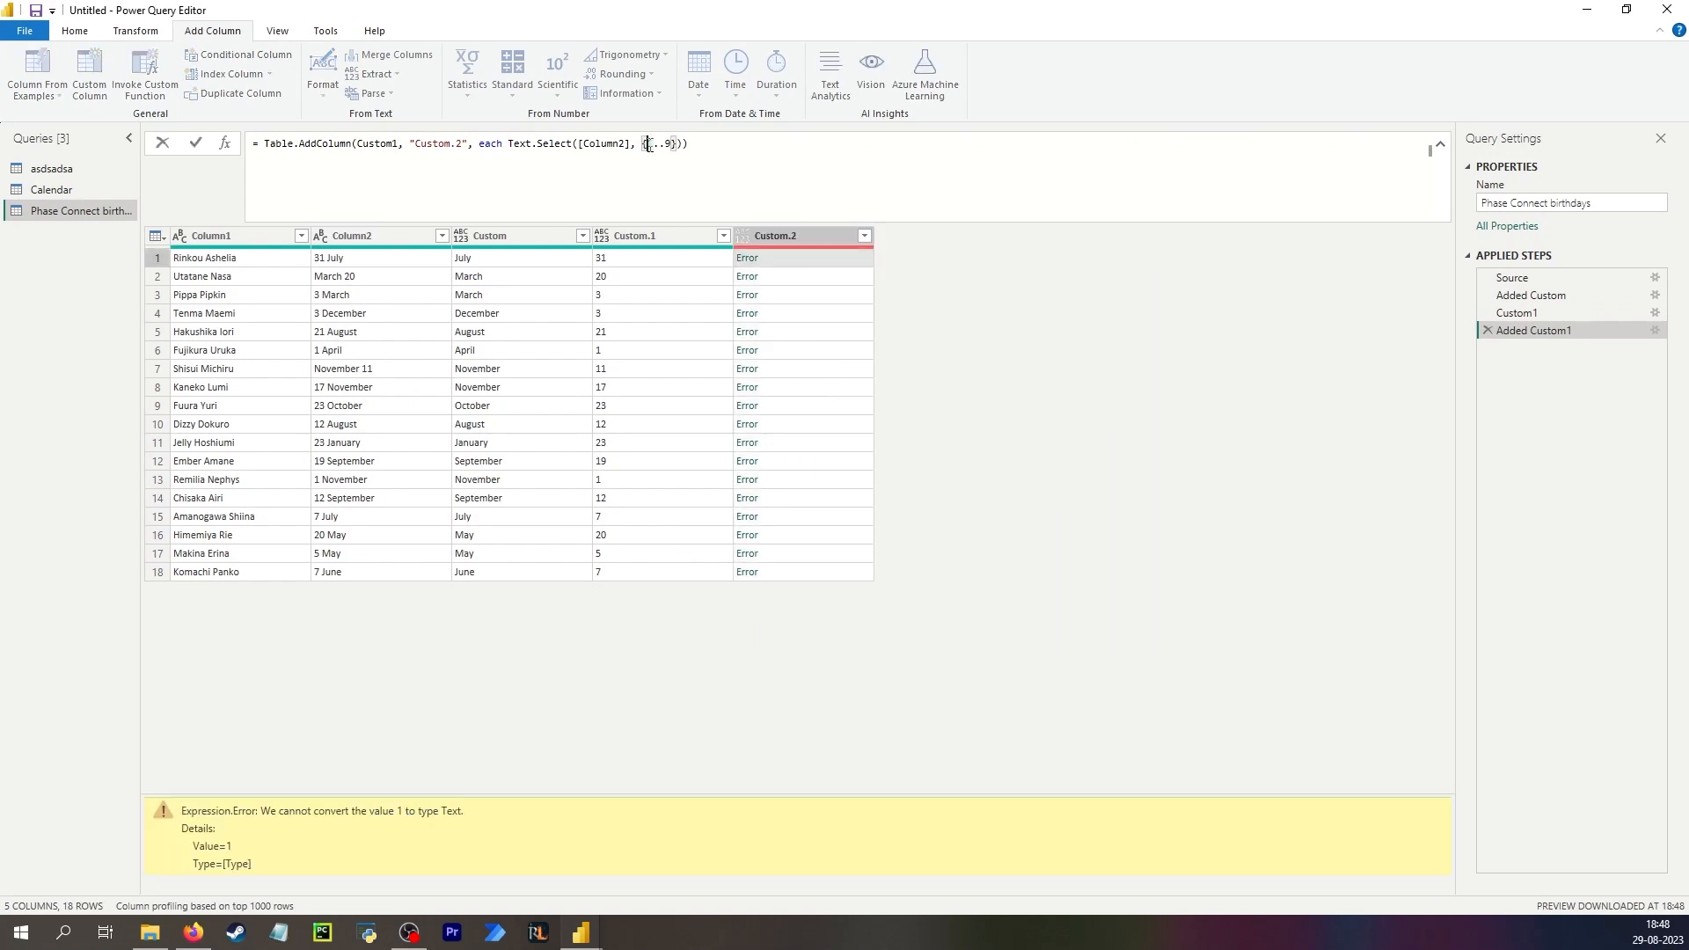
{"action": "type", "text": "\""}
{"action": "key", "text": "Right"}
{"action": "type", "text": "\""}
{"action": "key", "text": "Right"}
{"action": "key", "text": "Right"}
{"action": "type", "text": "\""}
{"action": "key", "text": "Right"}
{"action": "type", "text": "\""}
{"action": "key", "text": "Return"}
{"action": "left_click", "coordinate": [783, 256]}
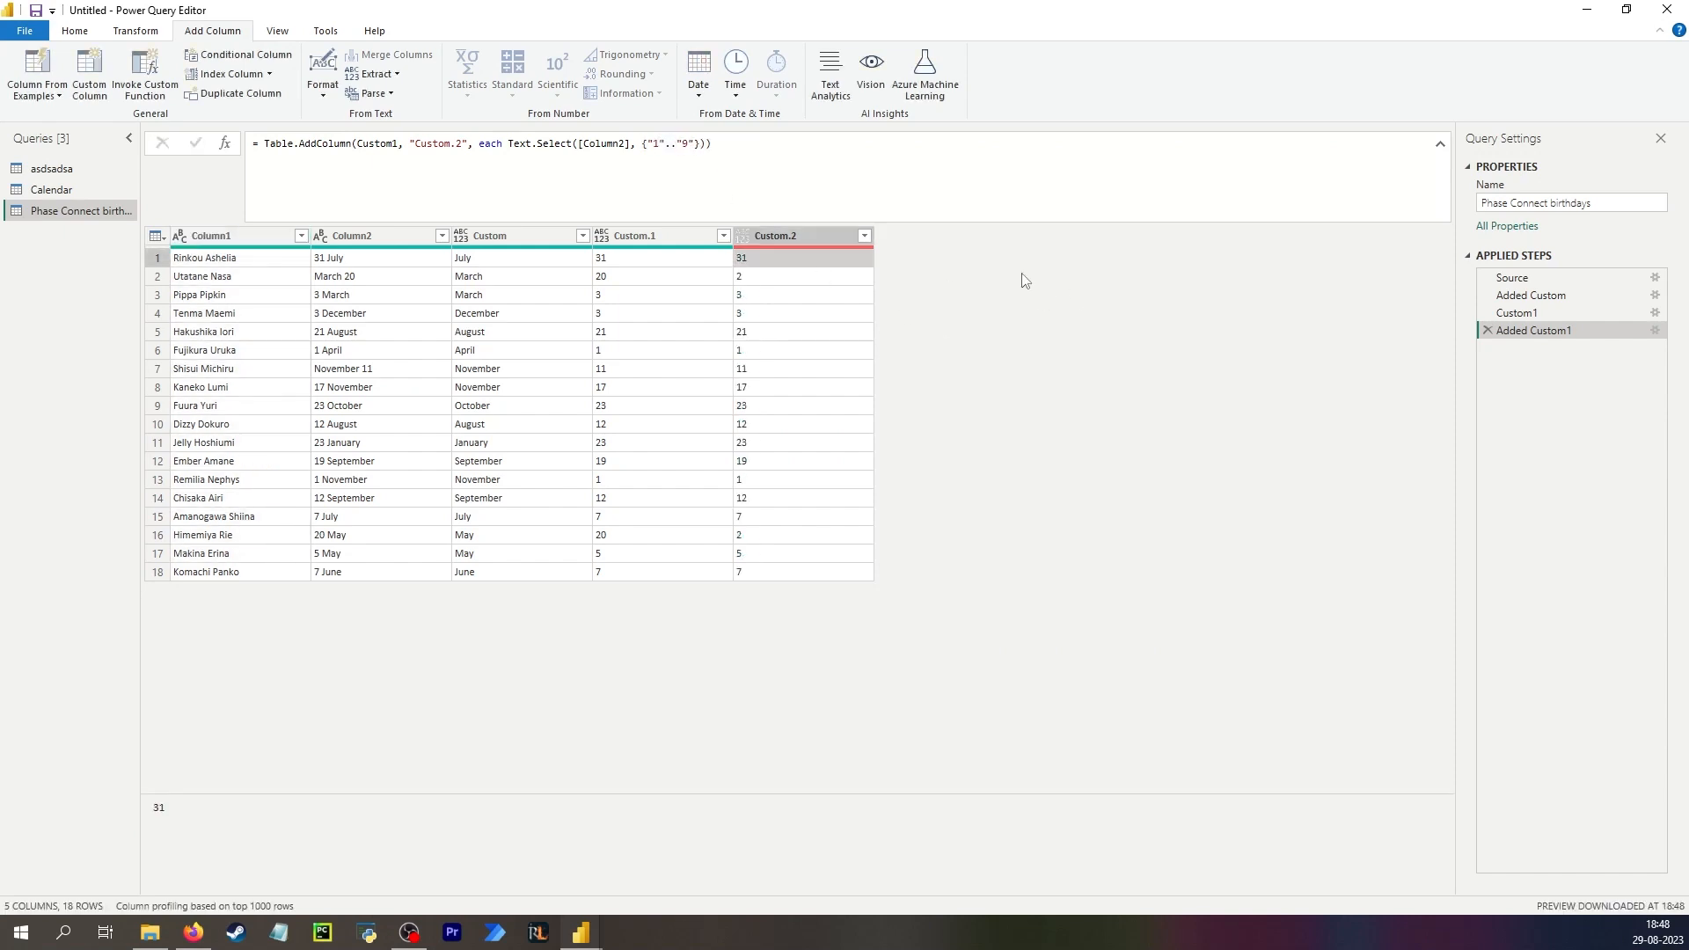
{"action": "left_click", "coordinate": [335, 262]}
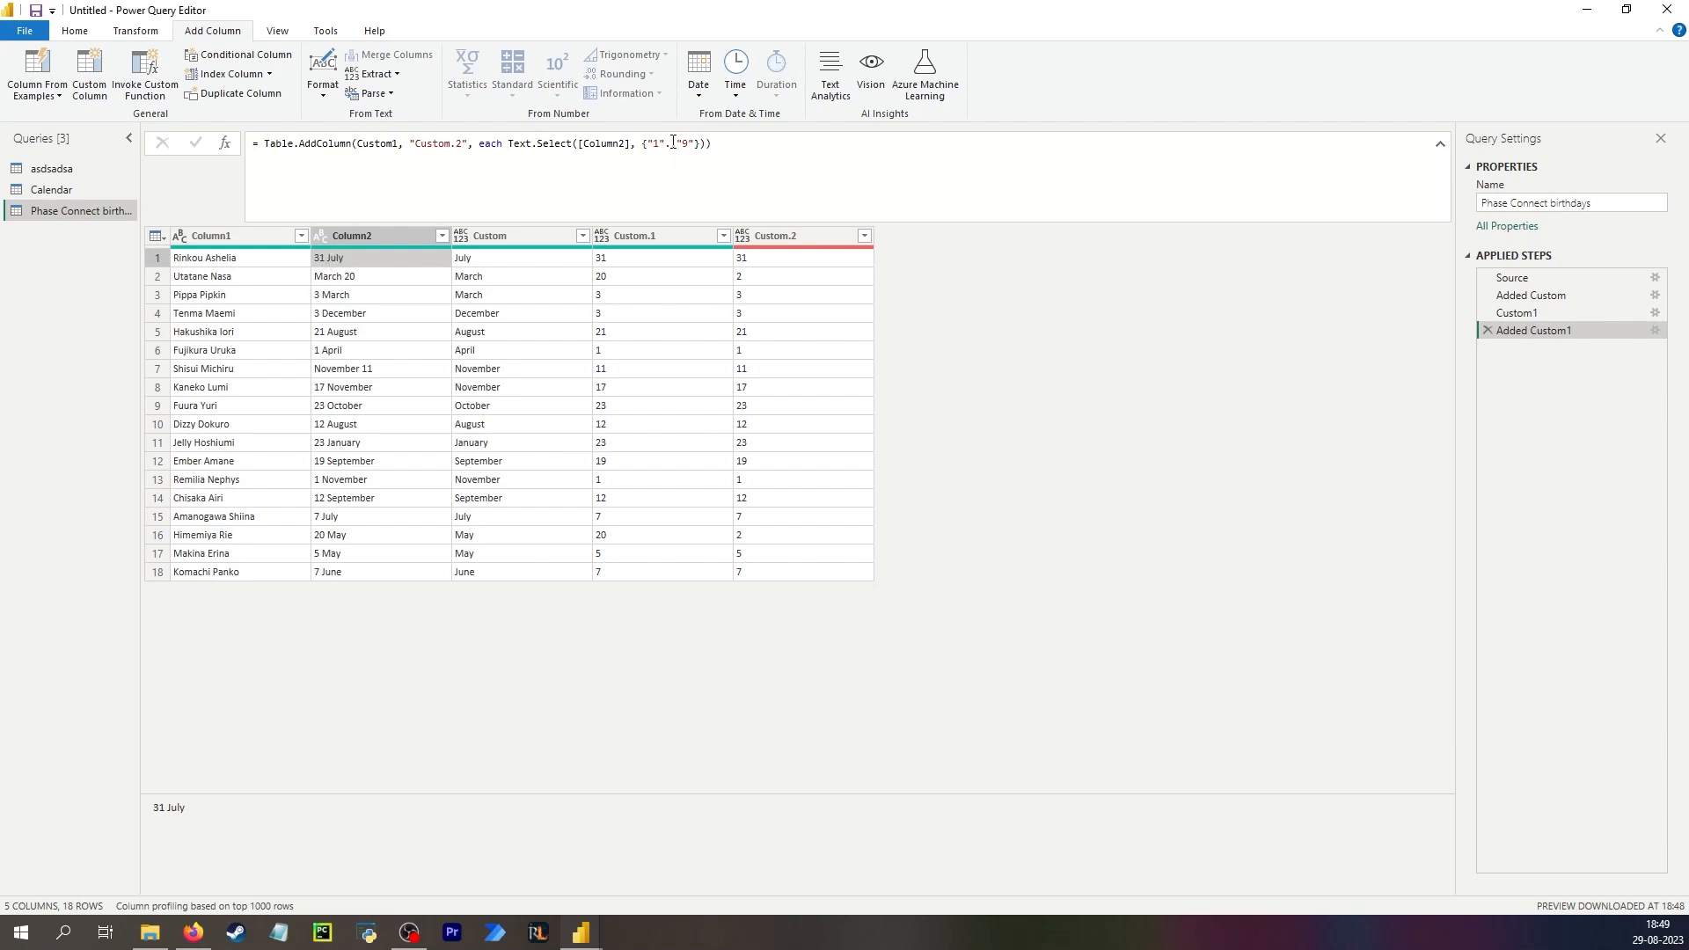
Delete the Custom1 step that holds the pasted number-extraction formula.
{"action": "left_click", "coordinate": [1533, 316]}
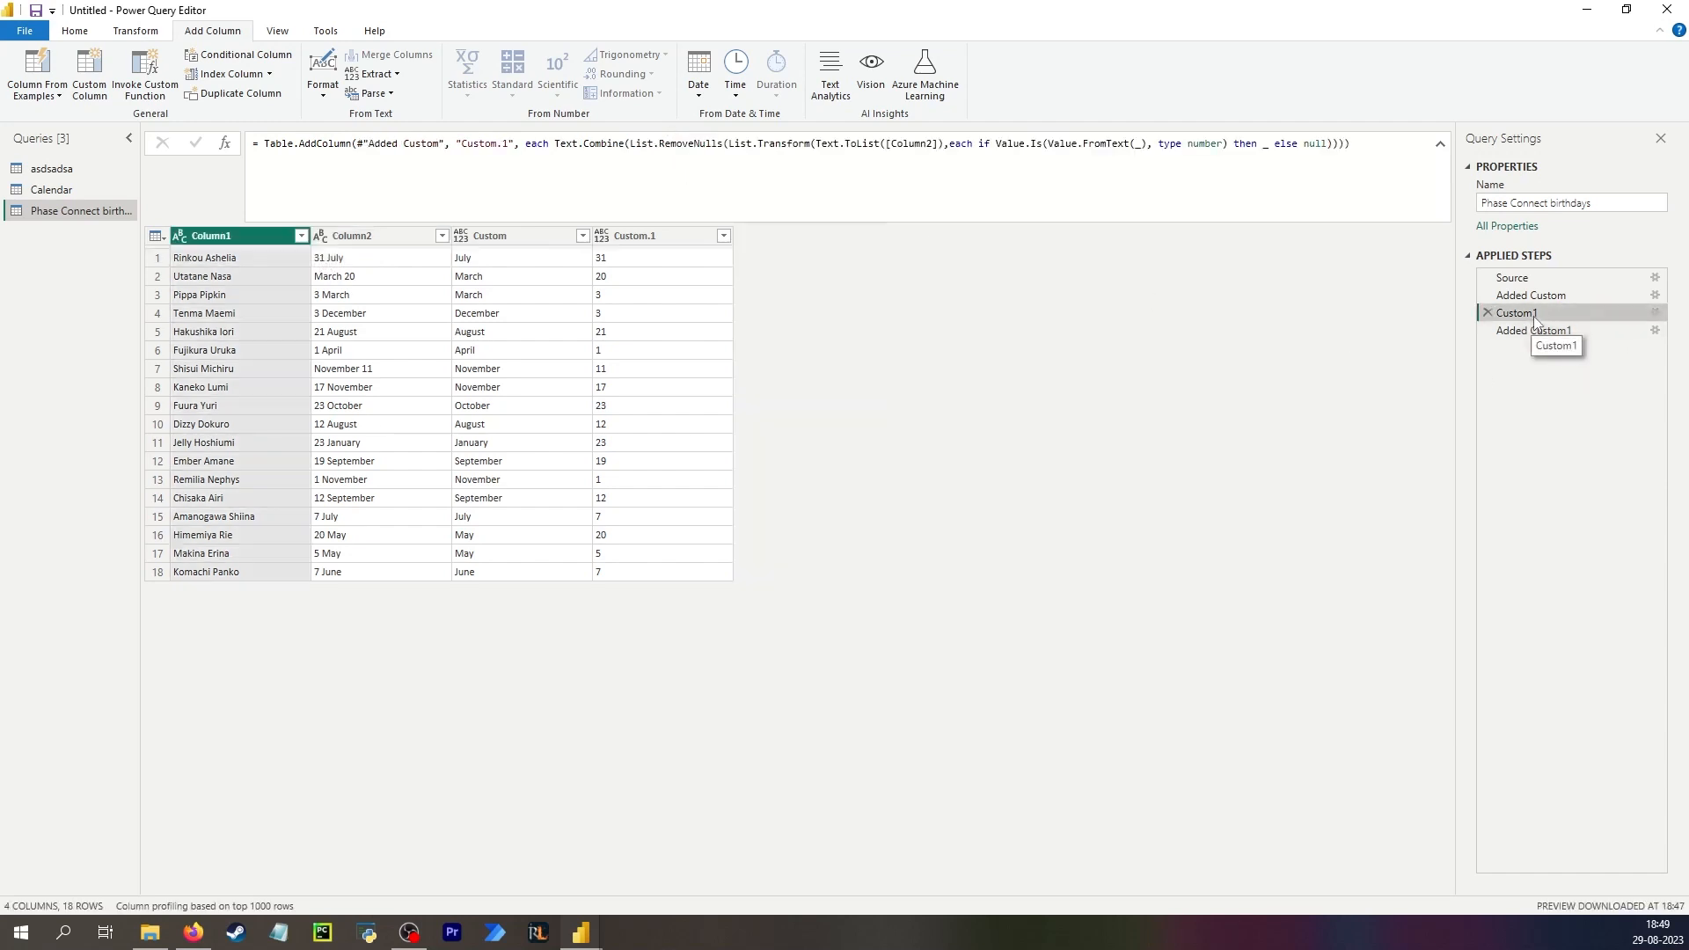
{"action": "left_click", "coordinate": [1543, 331]}
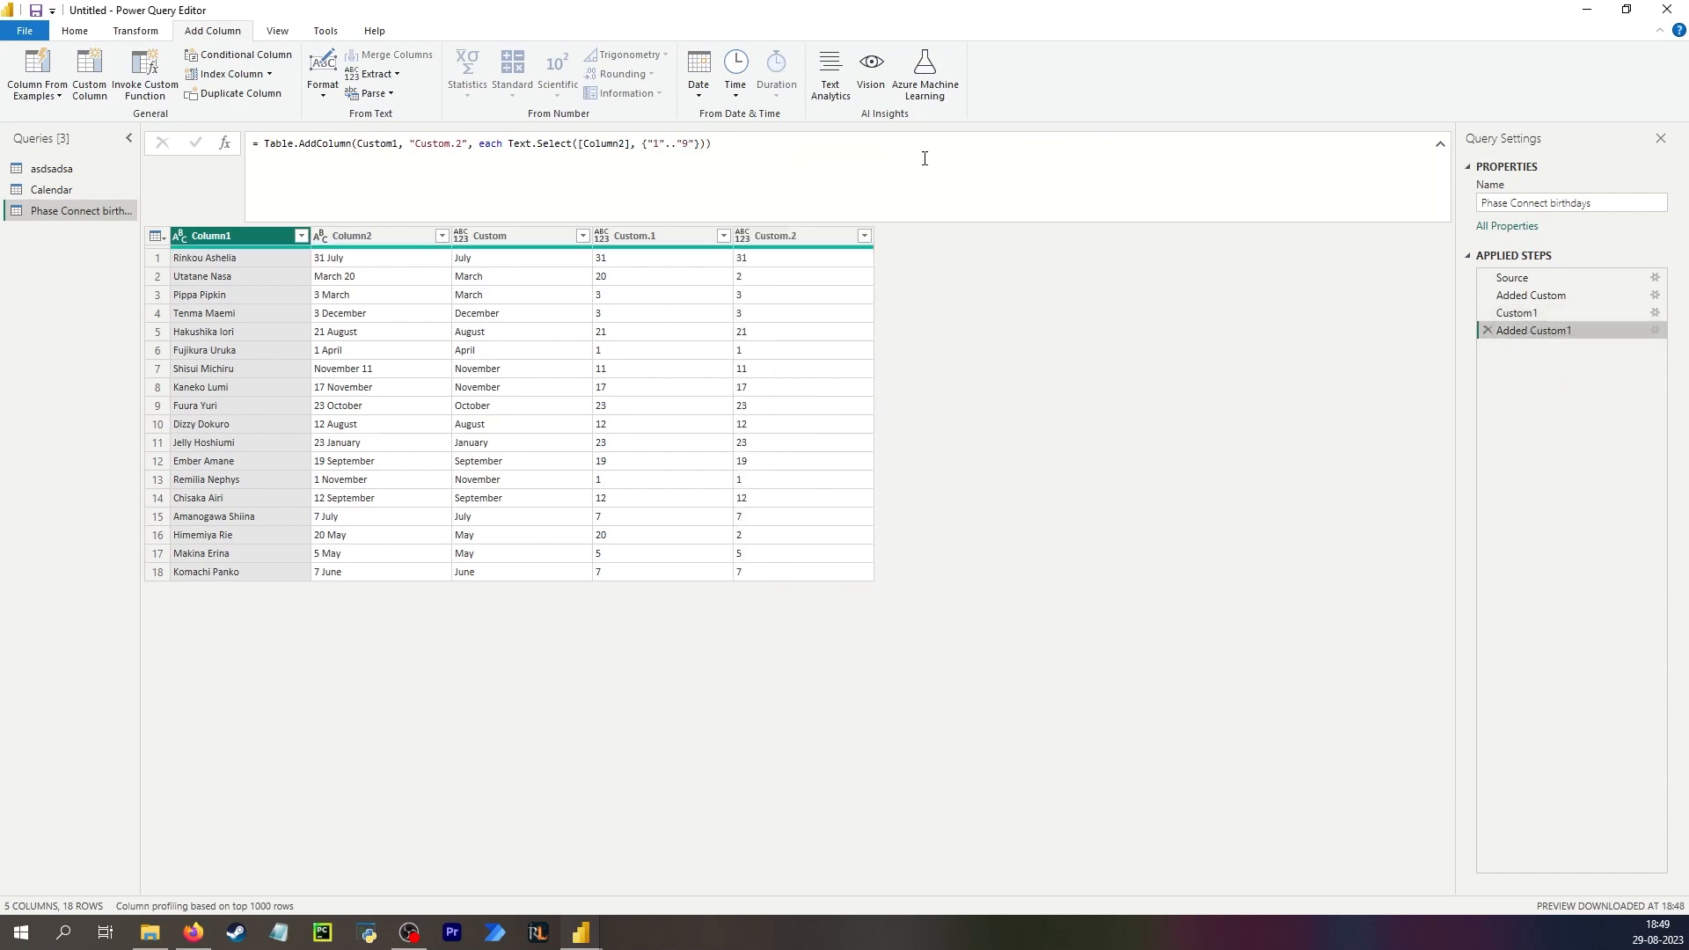
{"action": "left_click", "coordinate": [1549, 313]}
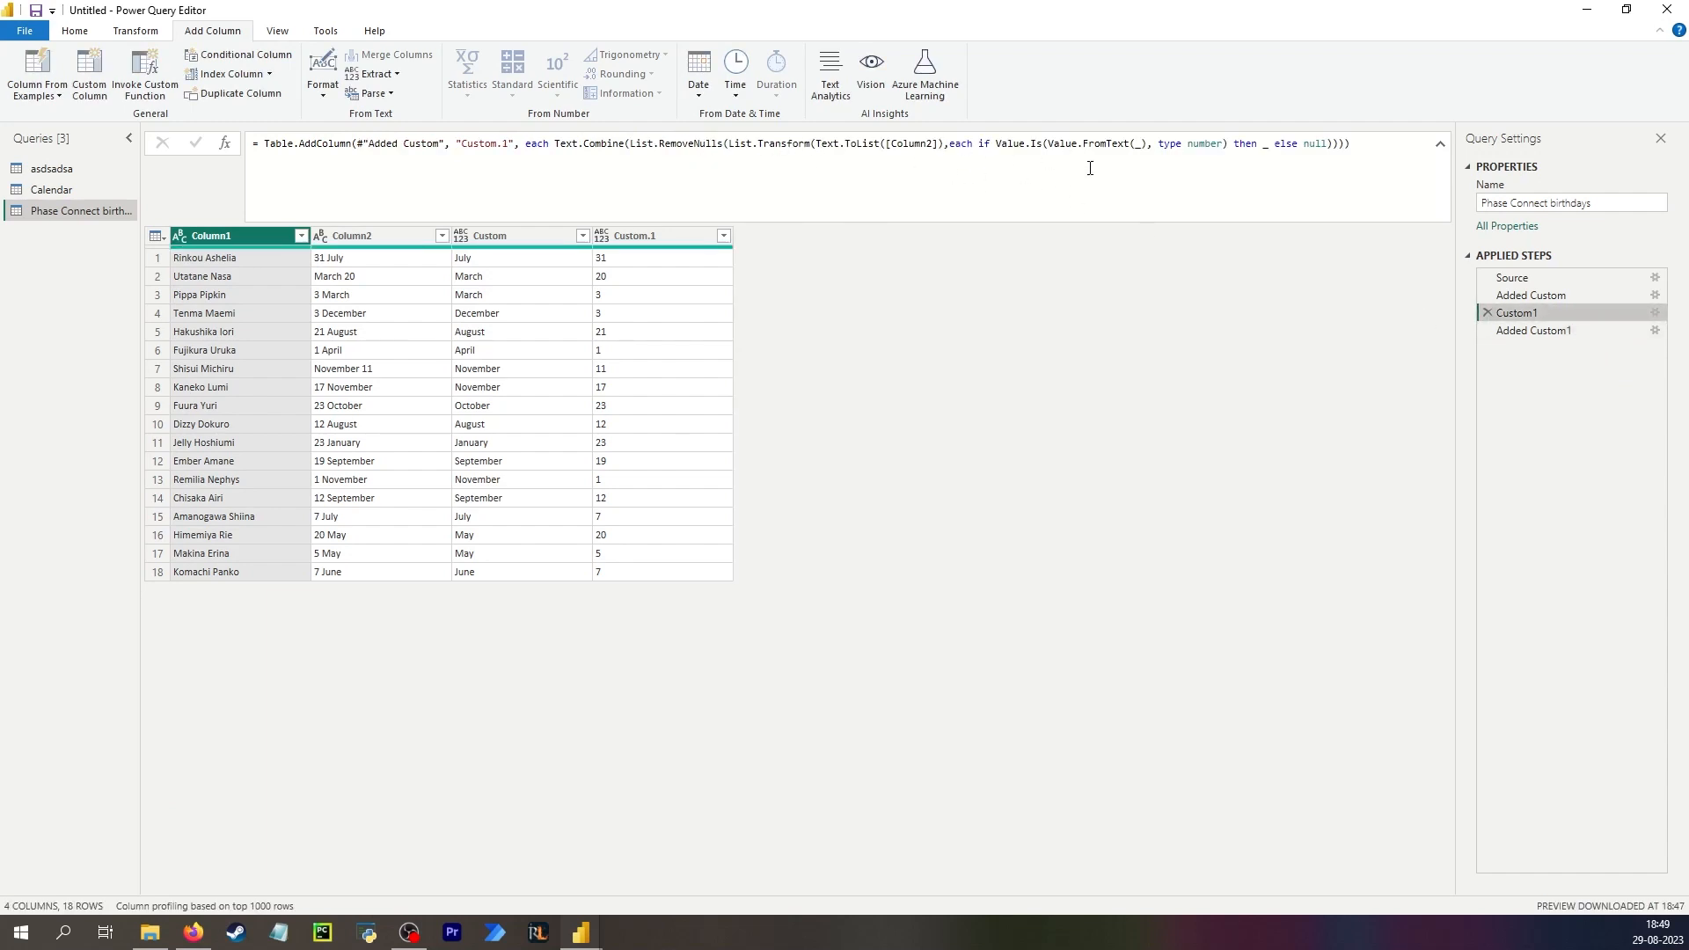
{"action": "left_click", "coordinate": [1488, 314]}
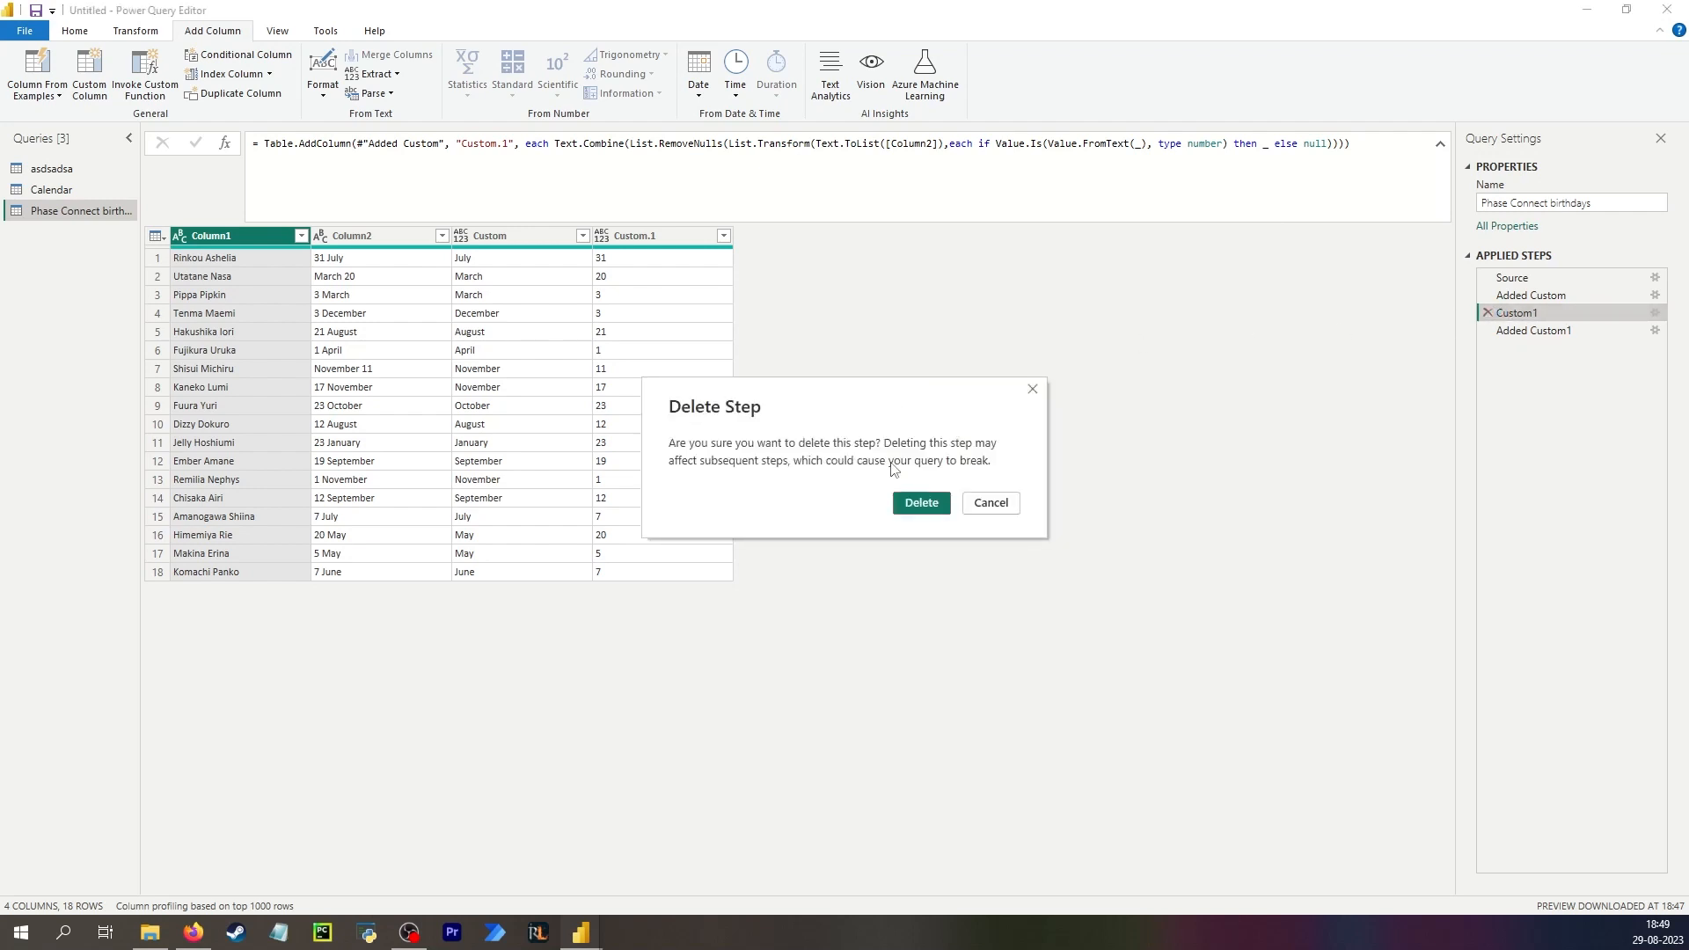
{"action": "left_click", "coordinate": [921, 504]}
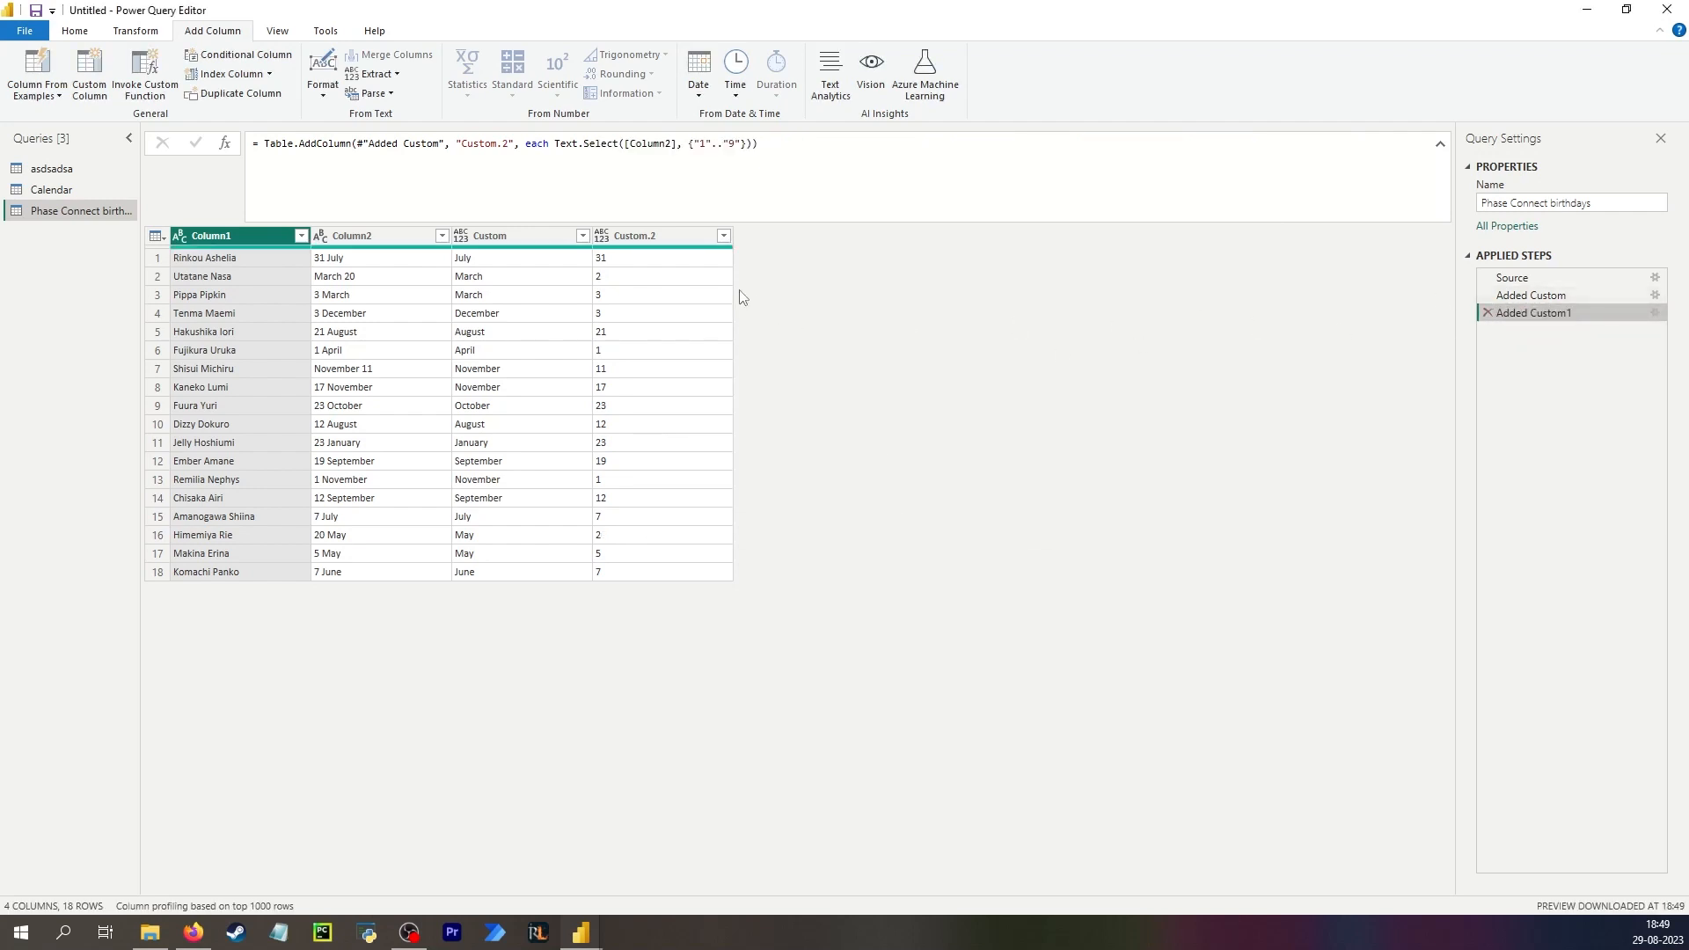
Insert a new step after Added Custom1 with the pasted number-extraction formula, referencing #"Added Custom1" instead of #"Extract text".
{"action": "left_click", "coordinate": [647, 280]}
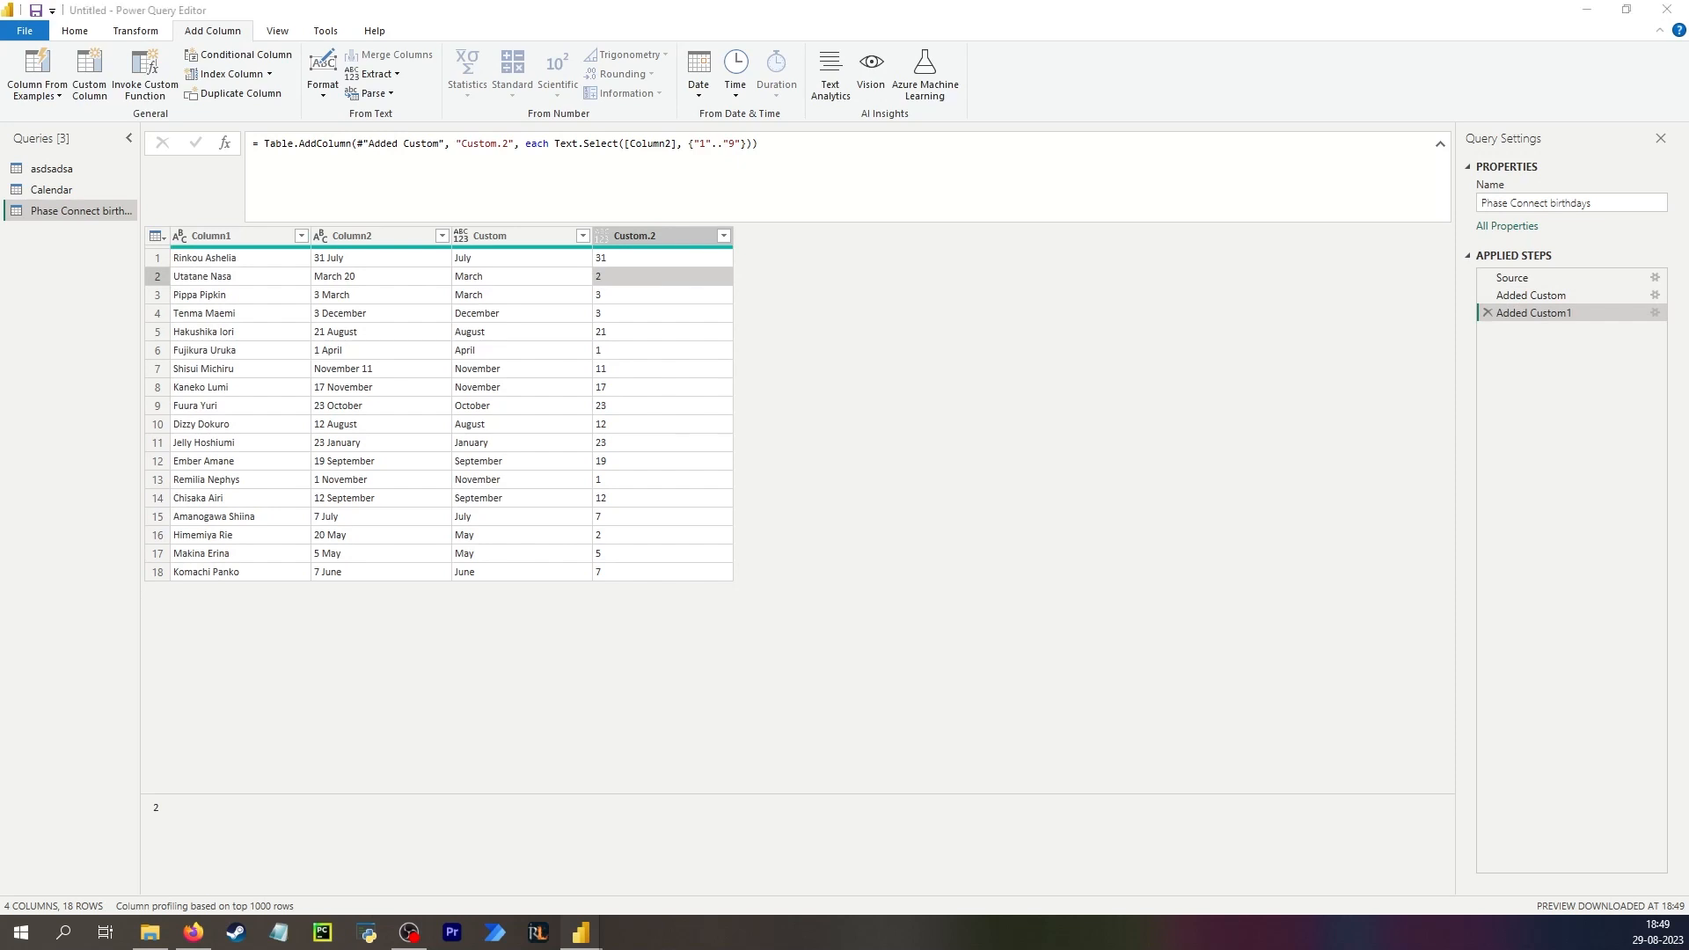
{"action": "left_click", "coordinate": [781, 376]}
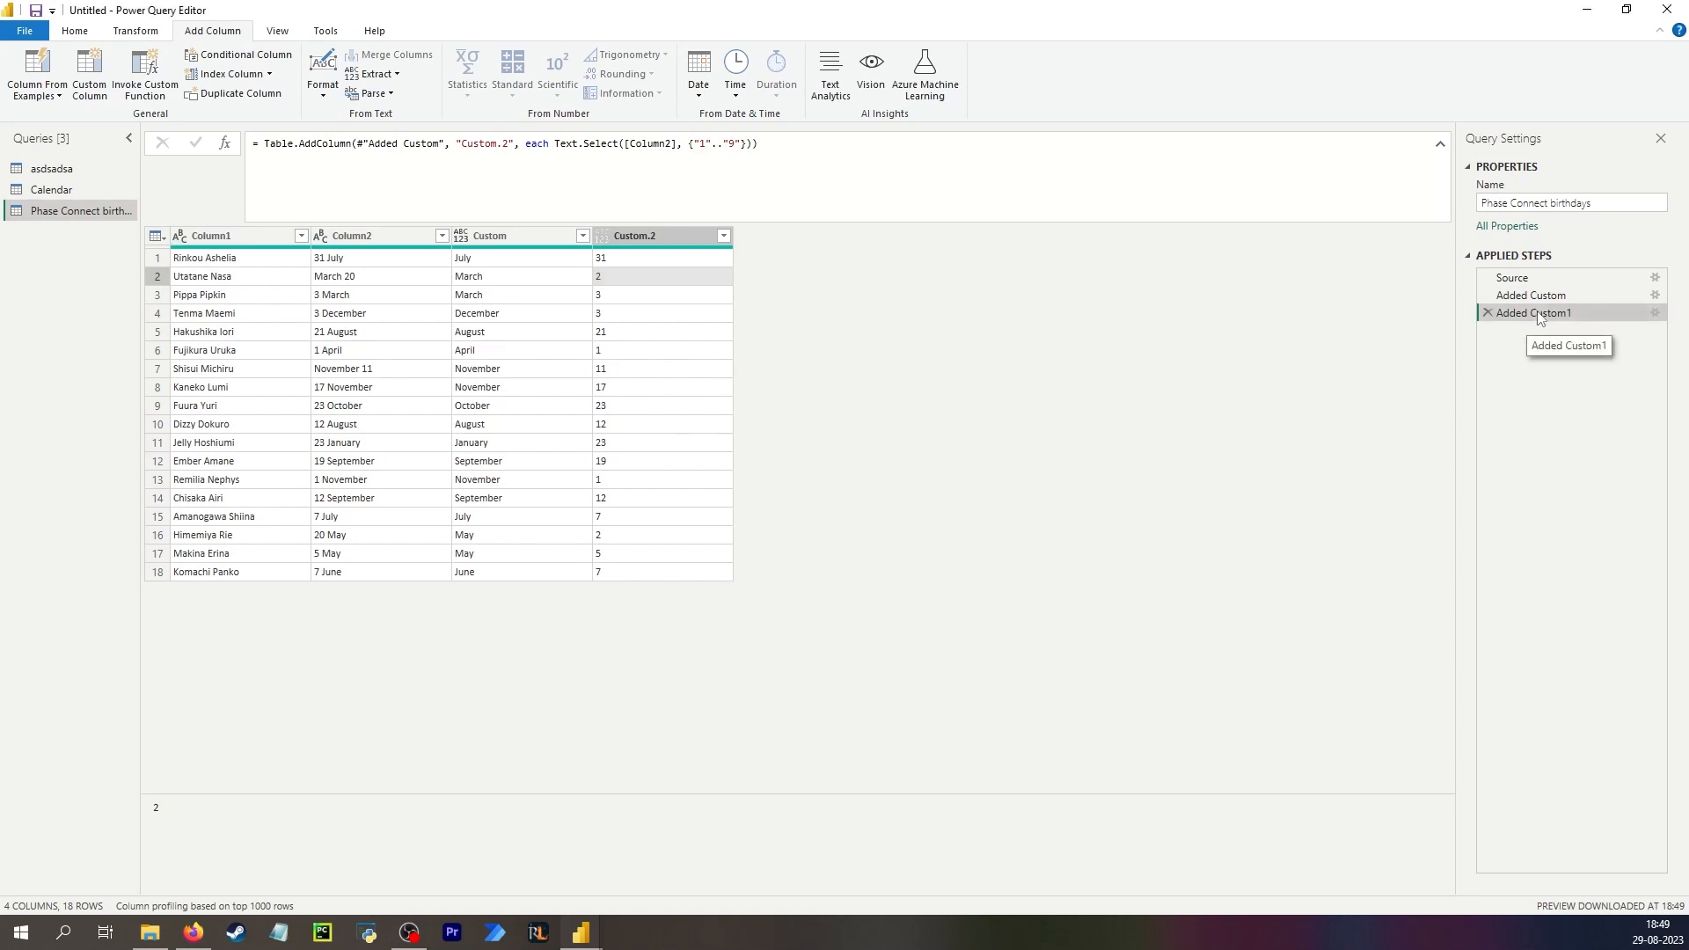
{"action": "left_click", "coordinate": [226, 146]}
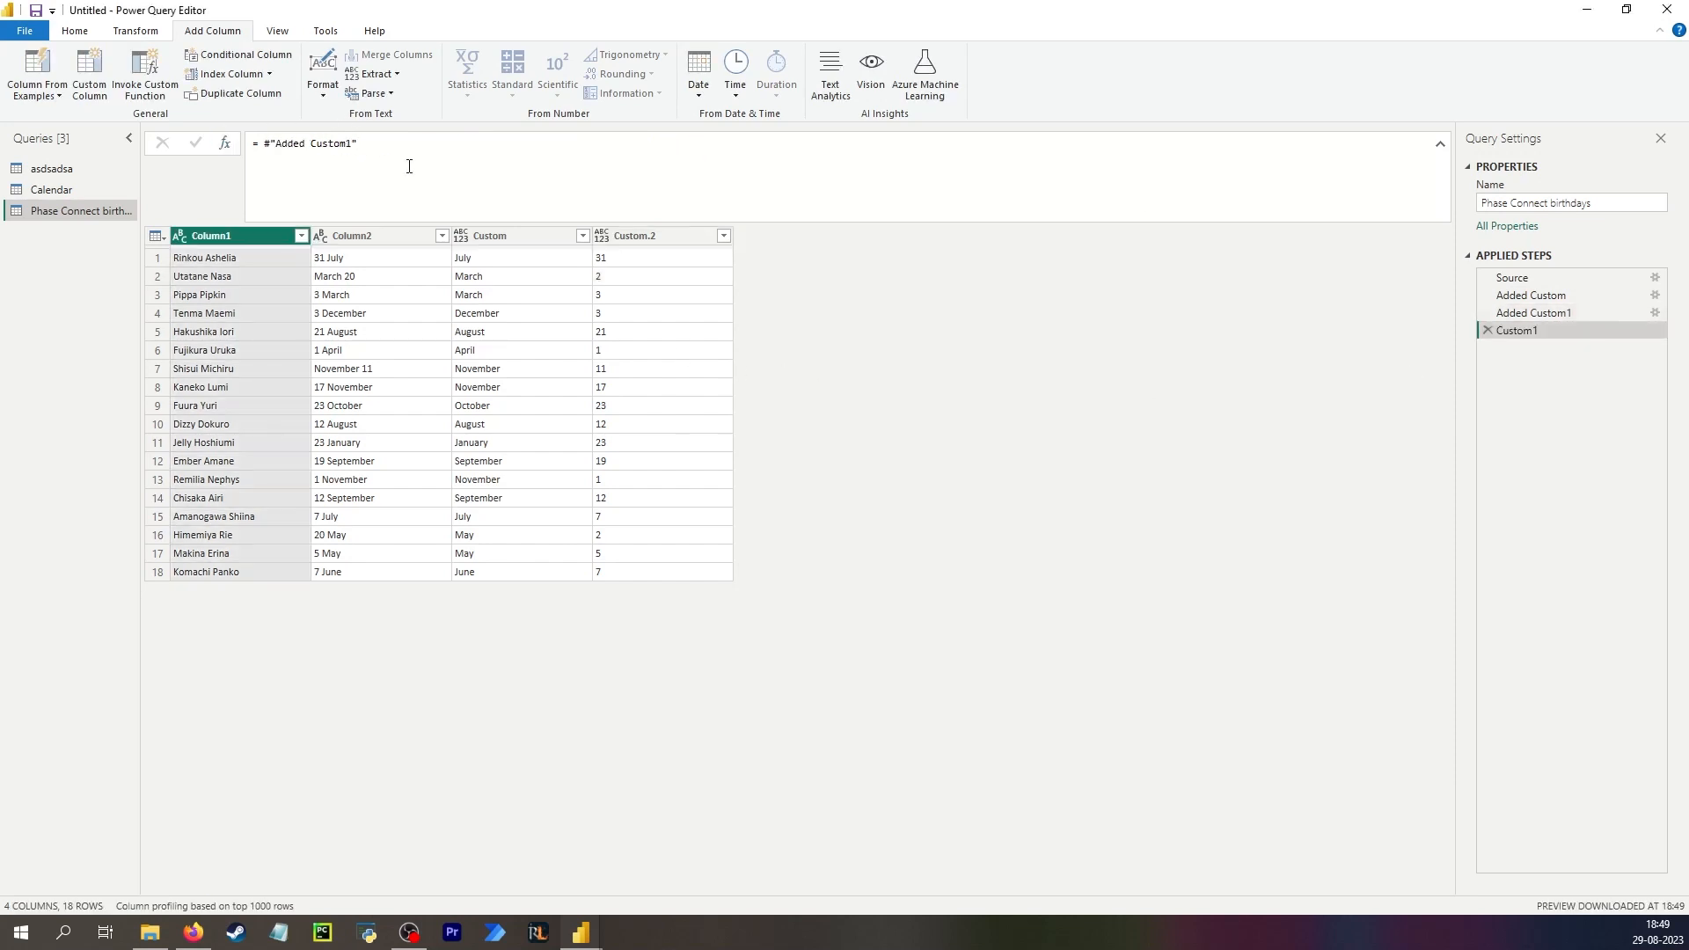
{"action": "key", "text": "ctrl+a"}
{"action": "type", "text": "= Table.AddColumn(#\"Extract text\", \"Custom.1\", each Text.Combine(List.RemoveNulls(List.Transform(Text.ToList([Column2]),each if Value.Is(Value.FromText(_), type number) then _ else null))))"}
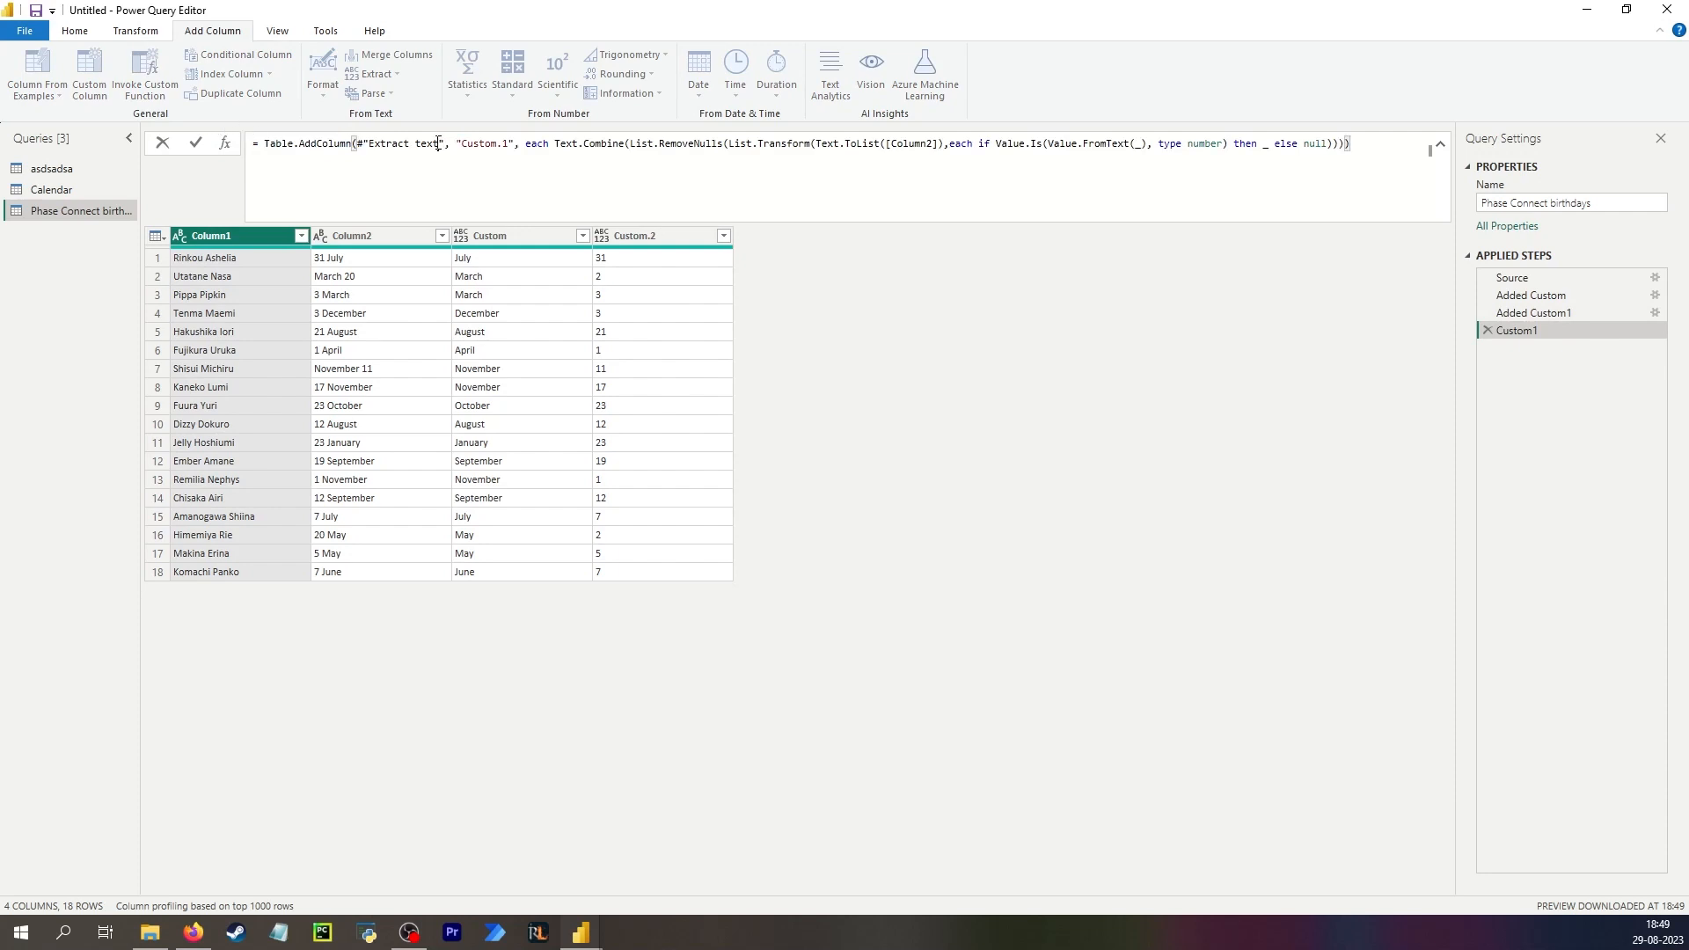
{"action": "left_click_drag", "start_coordinate": [439, 144], "coordinate": [374, 144]}
{"action": "type", "text": "Added Custom1"}
{"action": "key", "text": "Down"}
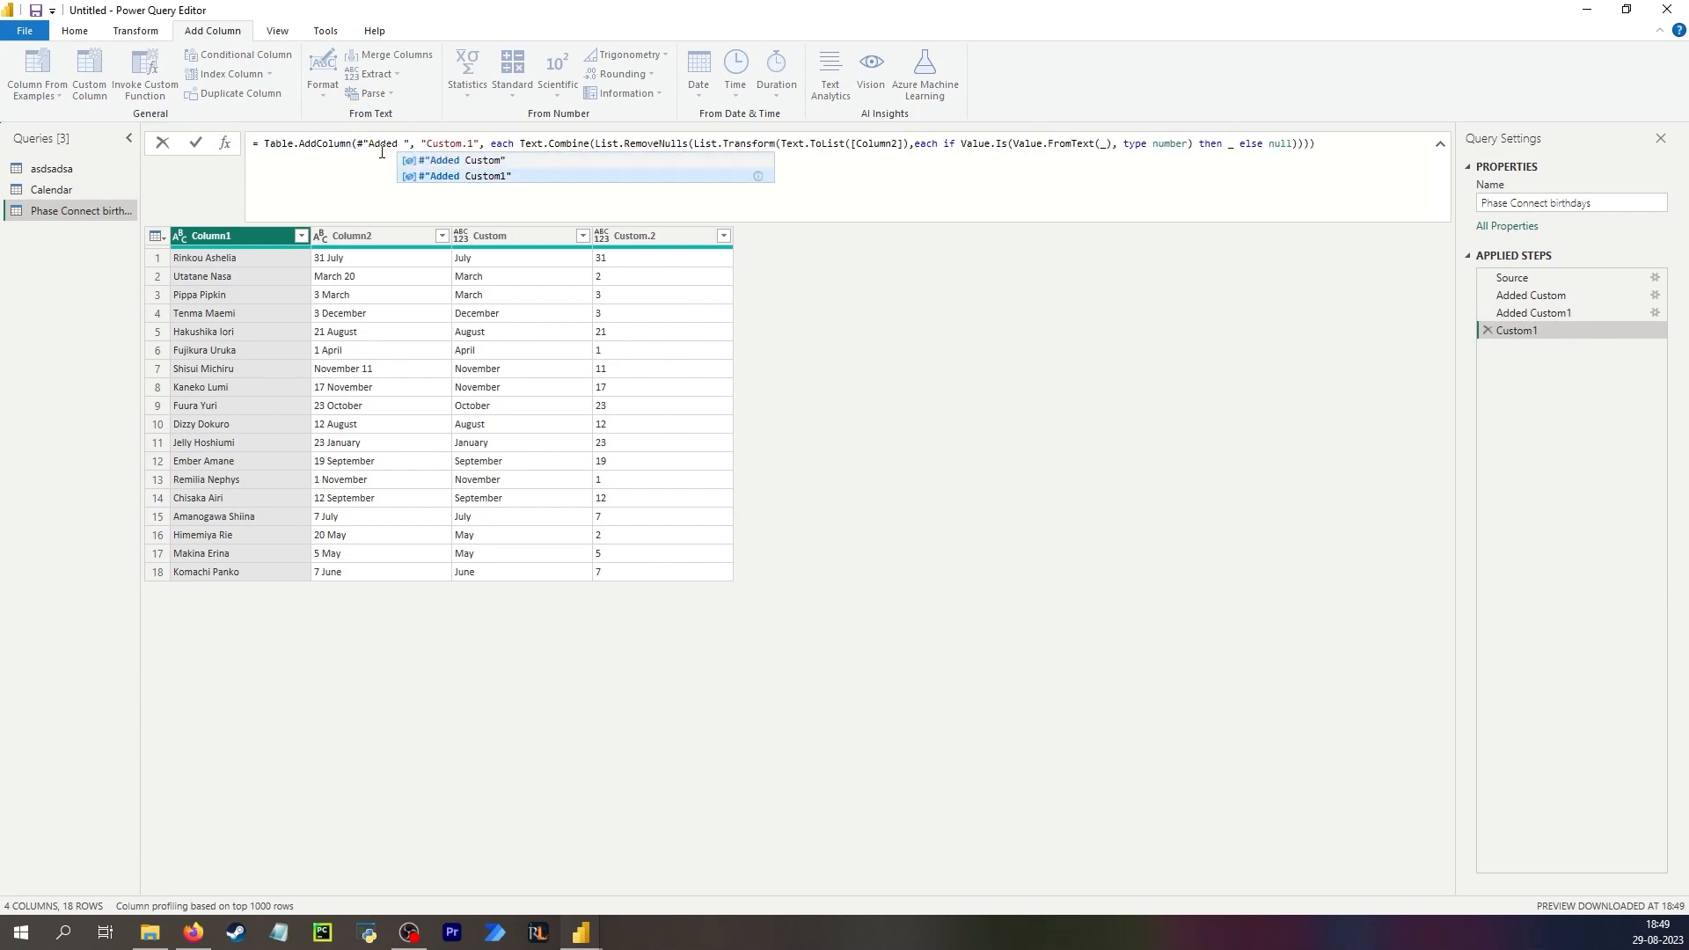
{"action": "key", "text": "Tab"}
{"action": "key", "text": "Return"}
Change the Custom.2 formula in the Added Custom1 step to Text.Select([Column2], {"0".."9"}).
{"action": "left_click", "coordinate": [652, 278]}
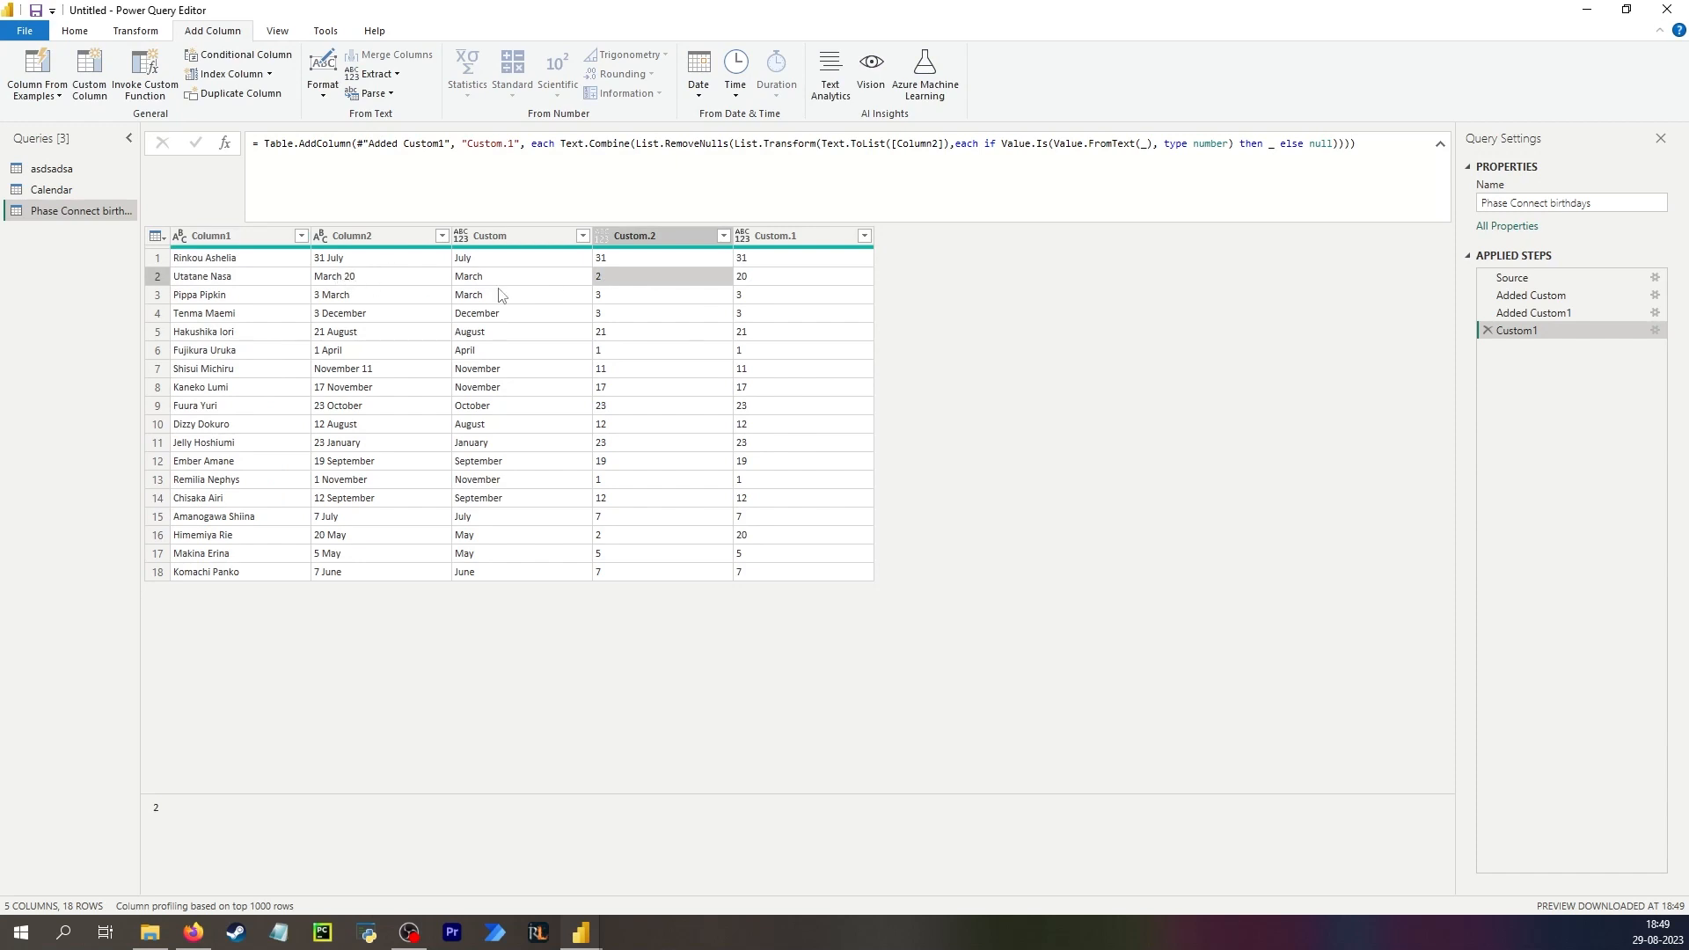
{"action": "left_click", "coordinate": [744, 280]}
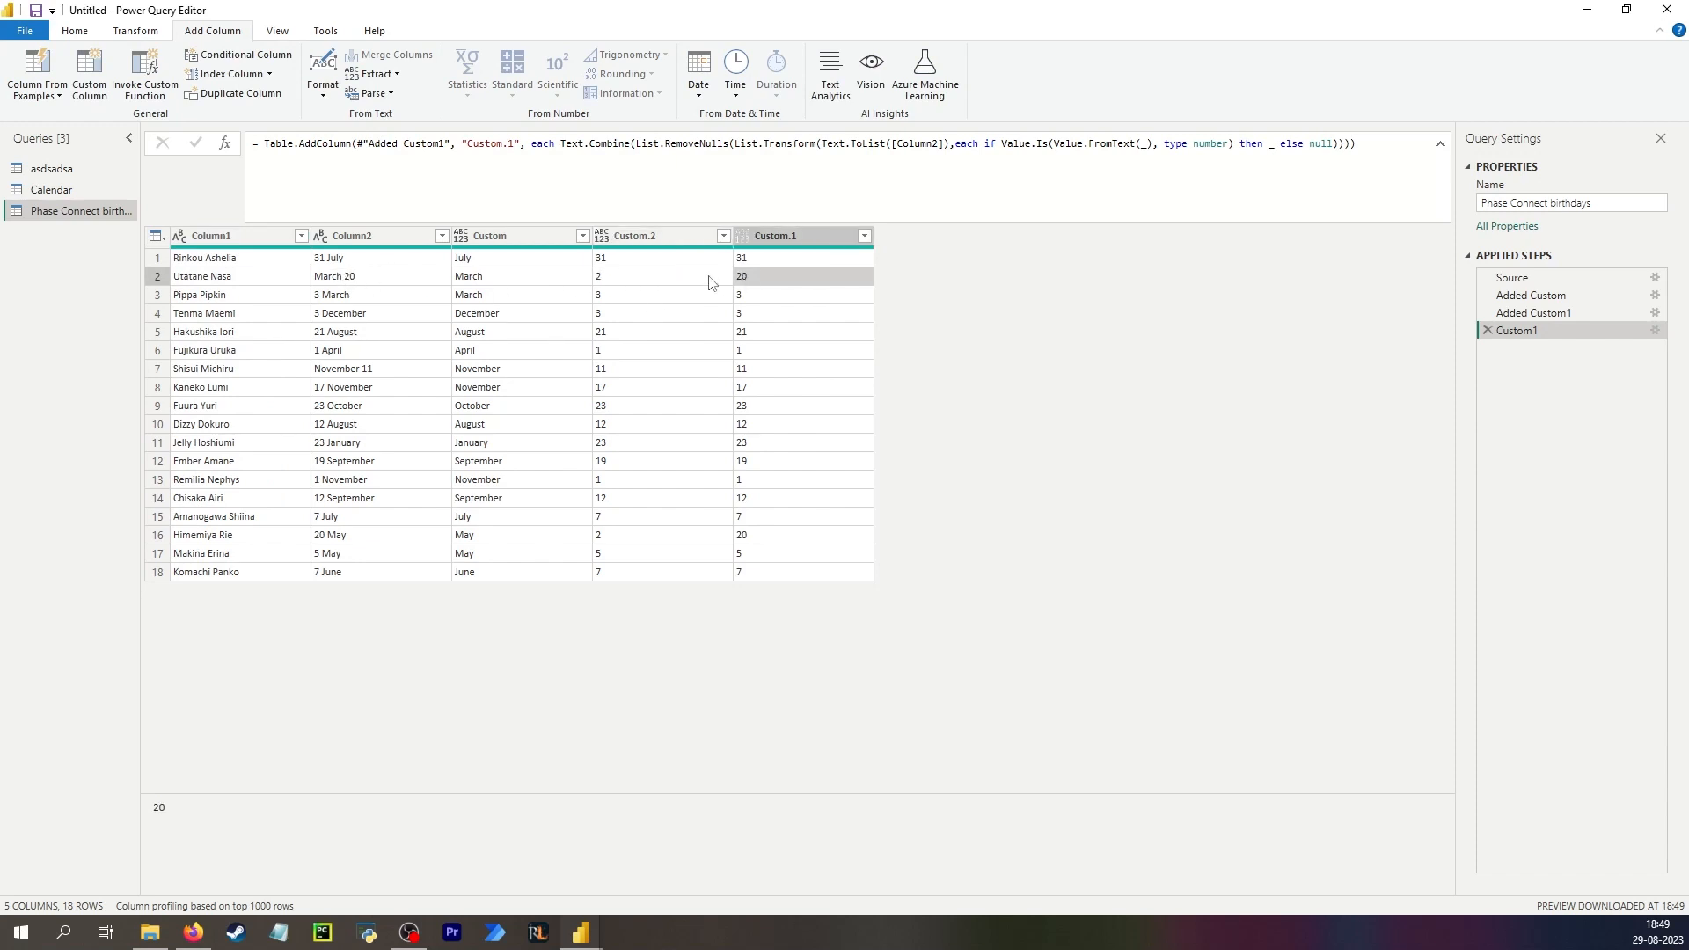
{"action": "left_click", "coordinate": [1533, 313]}
{"action": "left_click", "coordinate": [702, 146]}
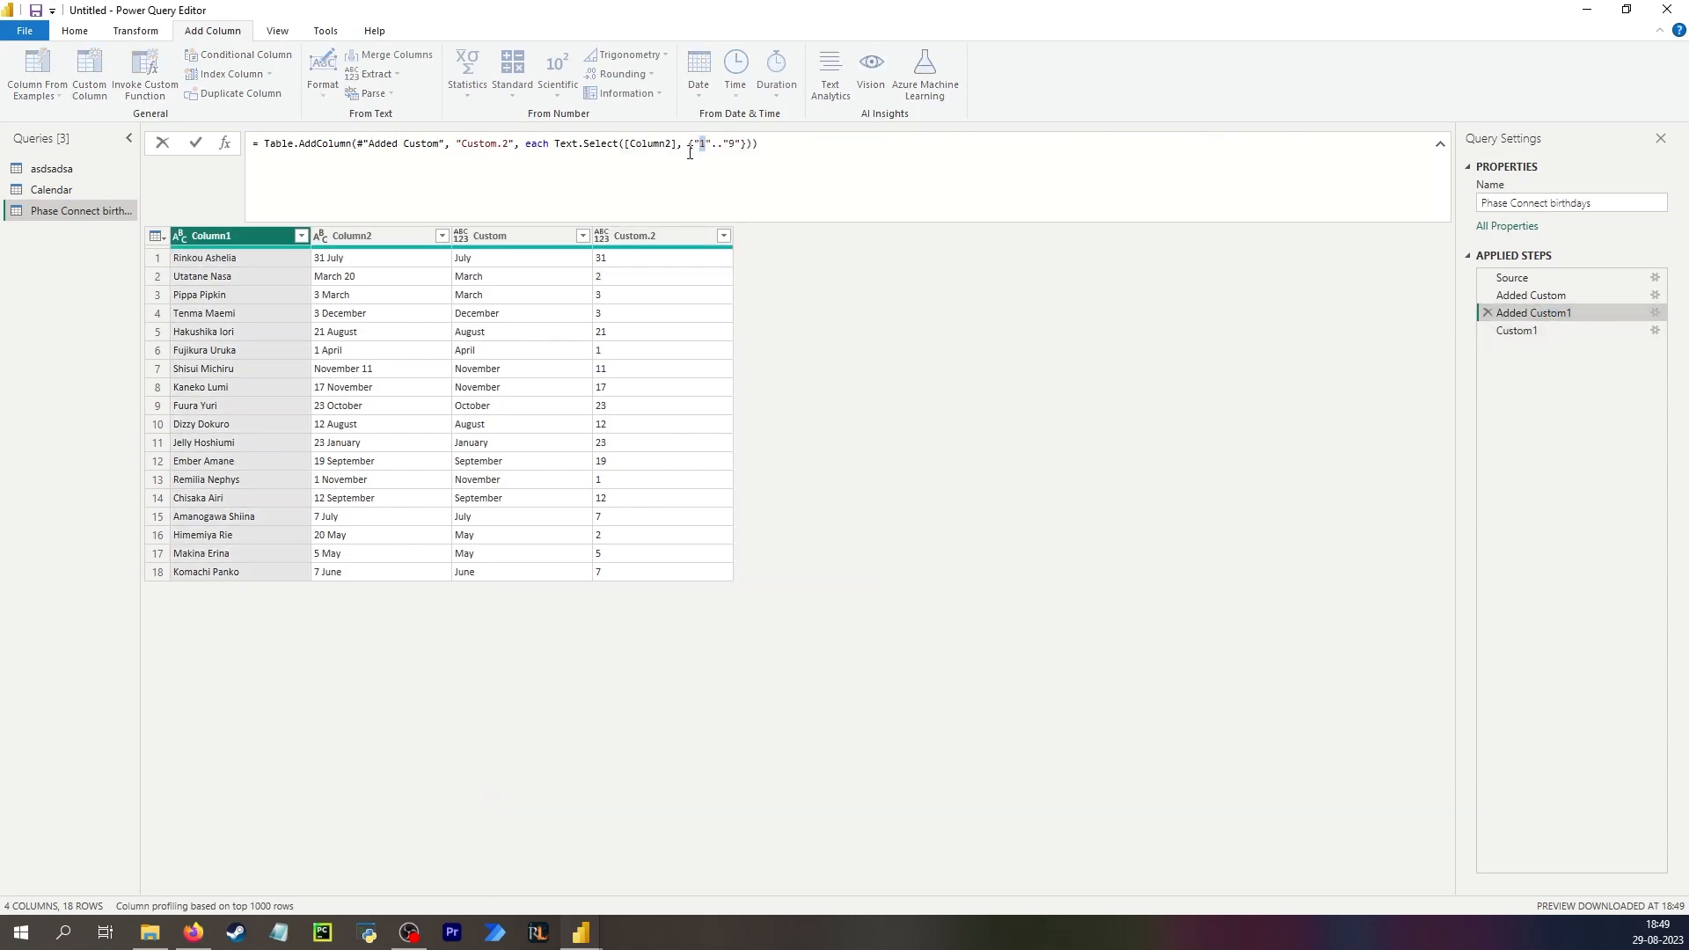
{"action": "type", "text": "0"}
{"action": "key", "text": "Return"}
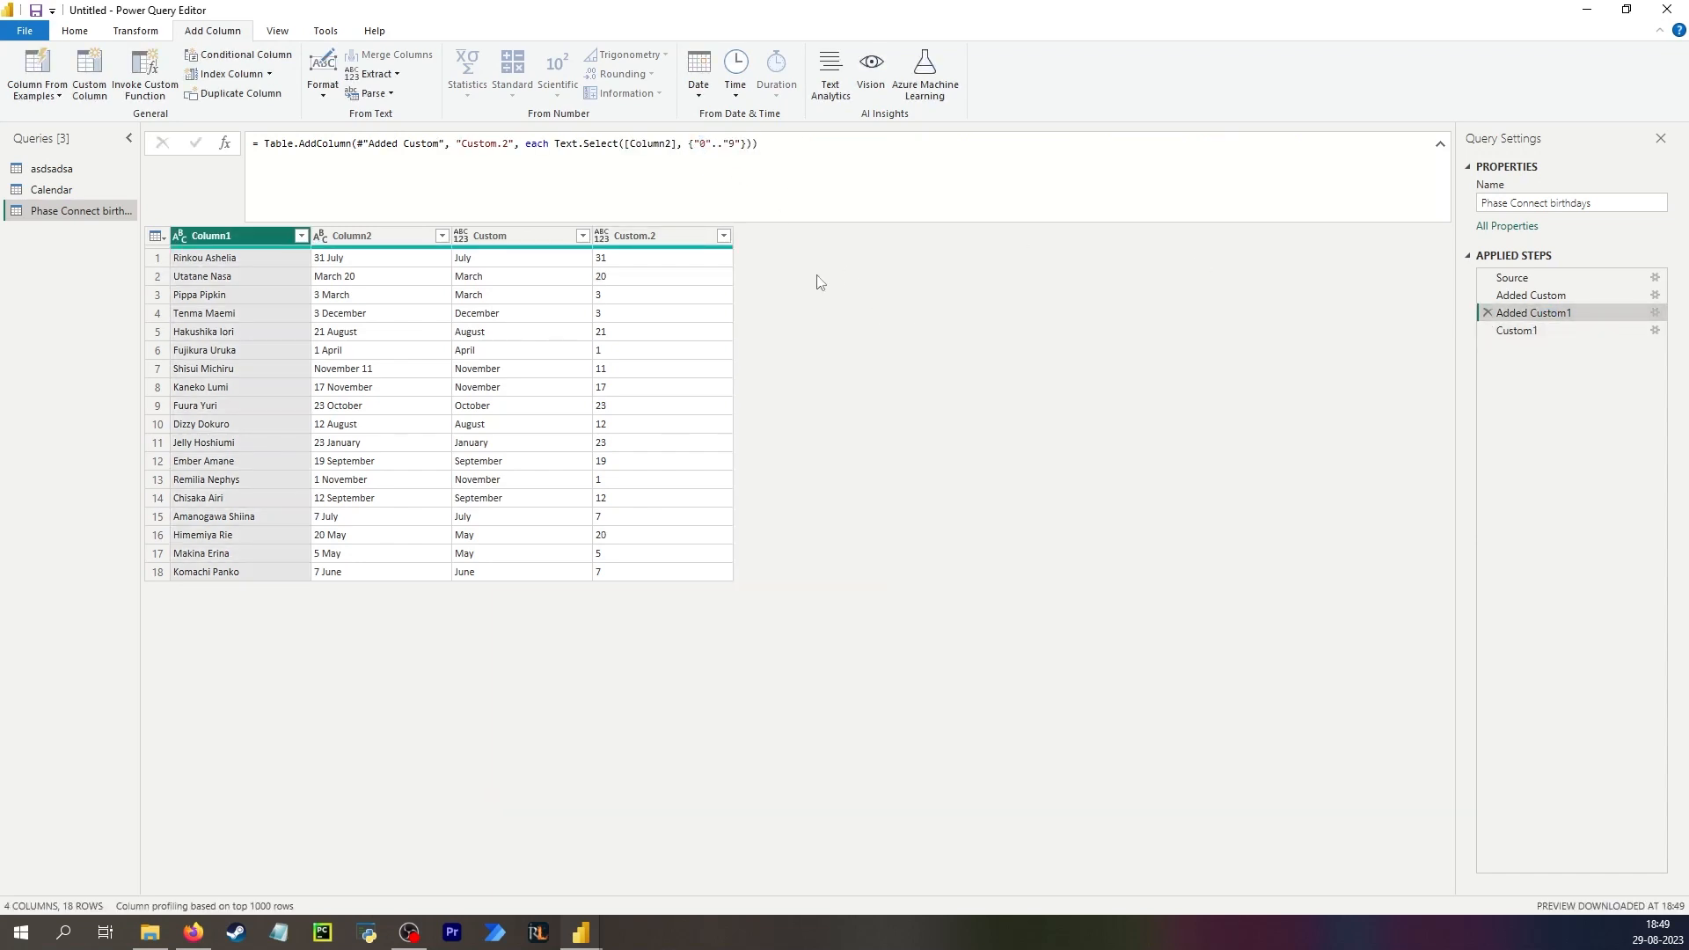
Add a custom column Custom.3 with the formula [Custom.2] = [Custom.1] and check its filter values.
{"action": "left_click", "coordinate": [1532, 331]}
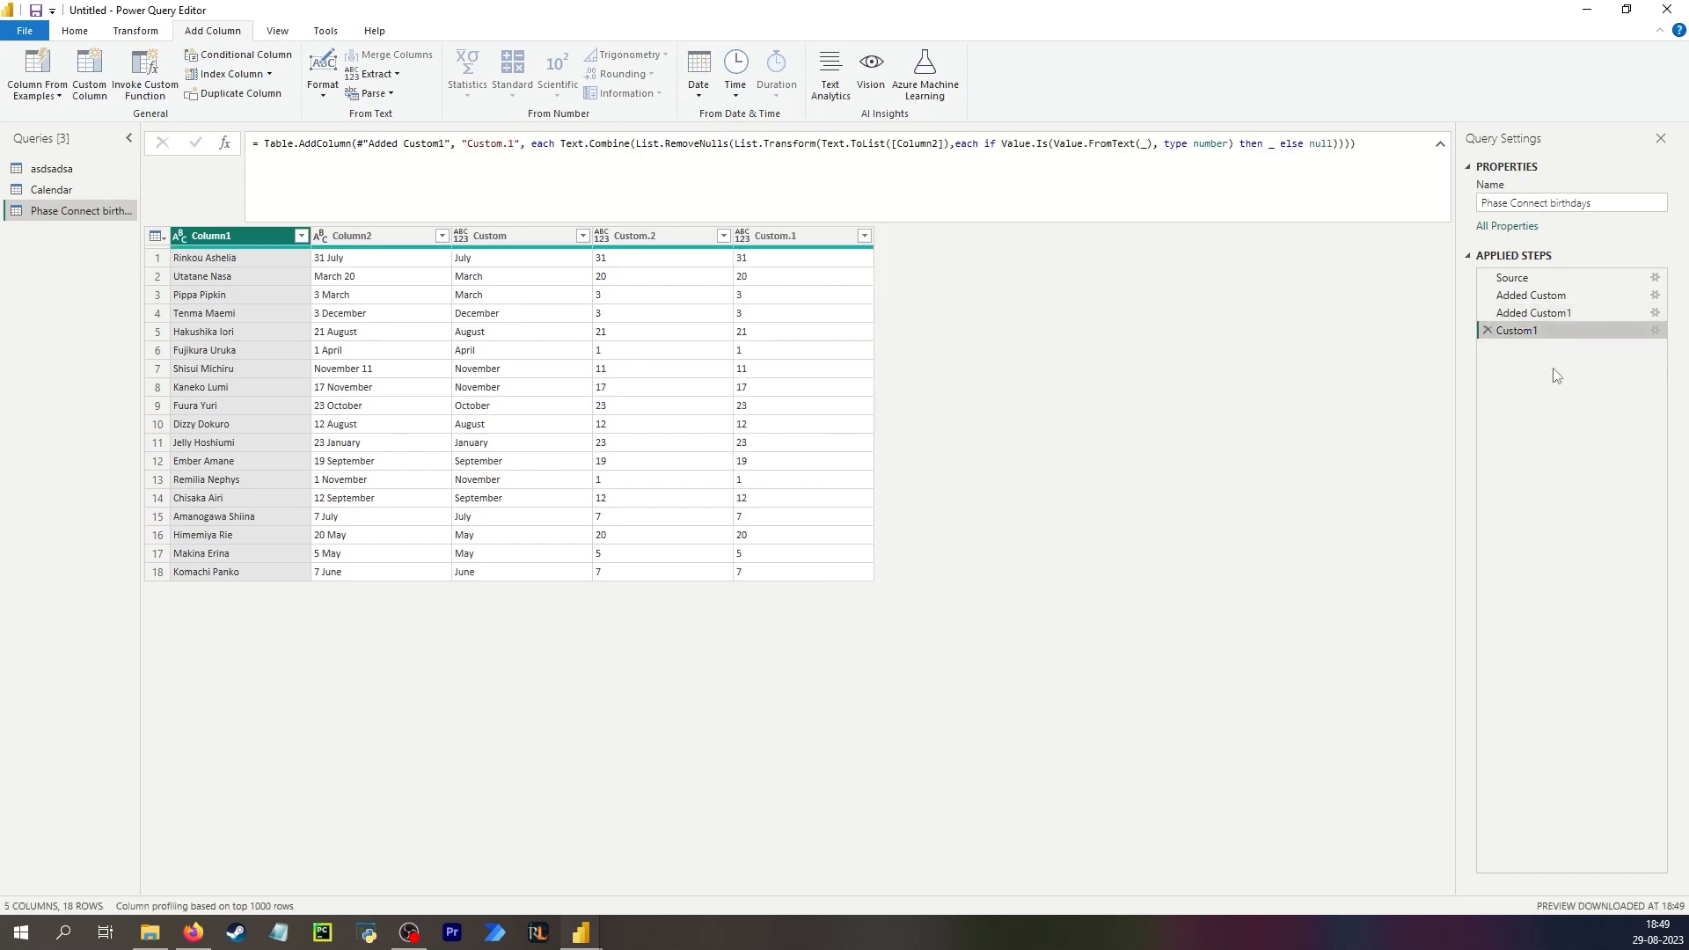
{"action": "left_click", "coordinate": [806, 234]}
{"action": "left_click", "coordinate": [89, 70]}
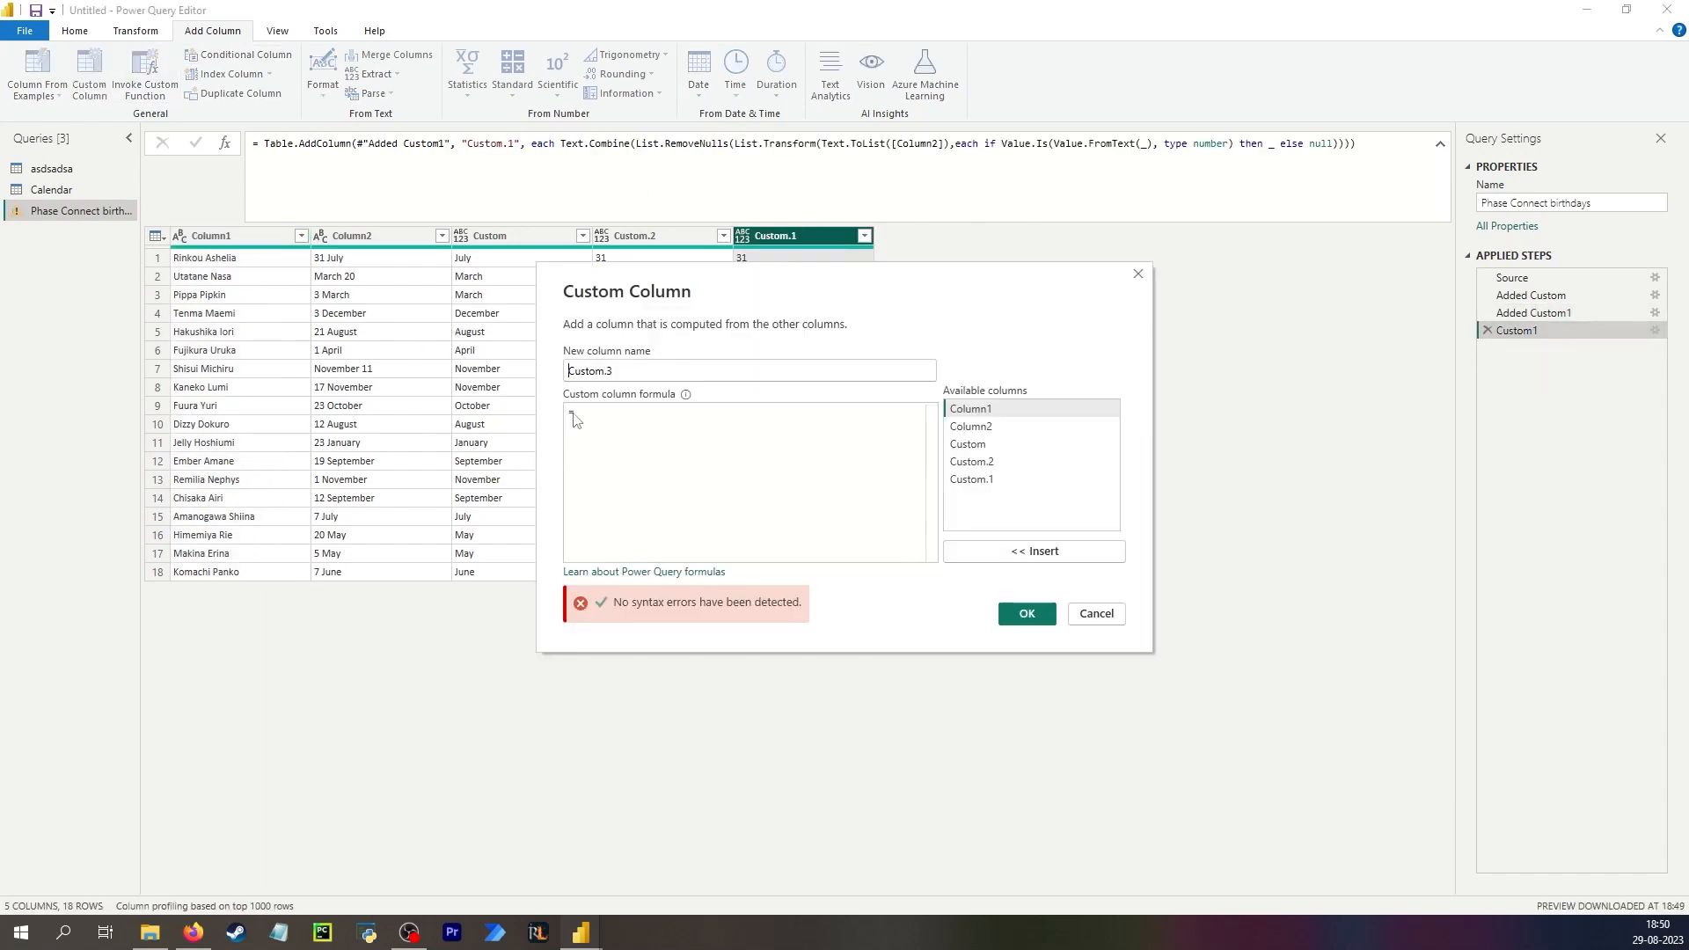
{"action": "double_click", "coordinate": [1021, 462]}
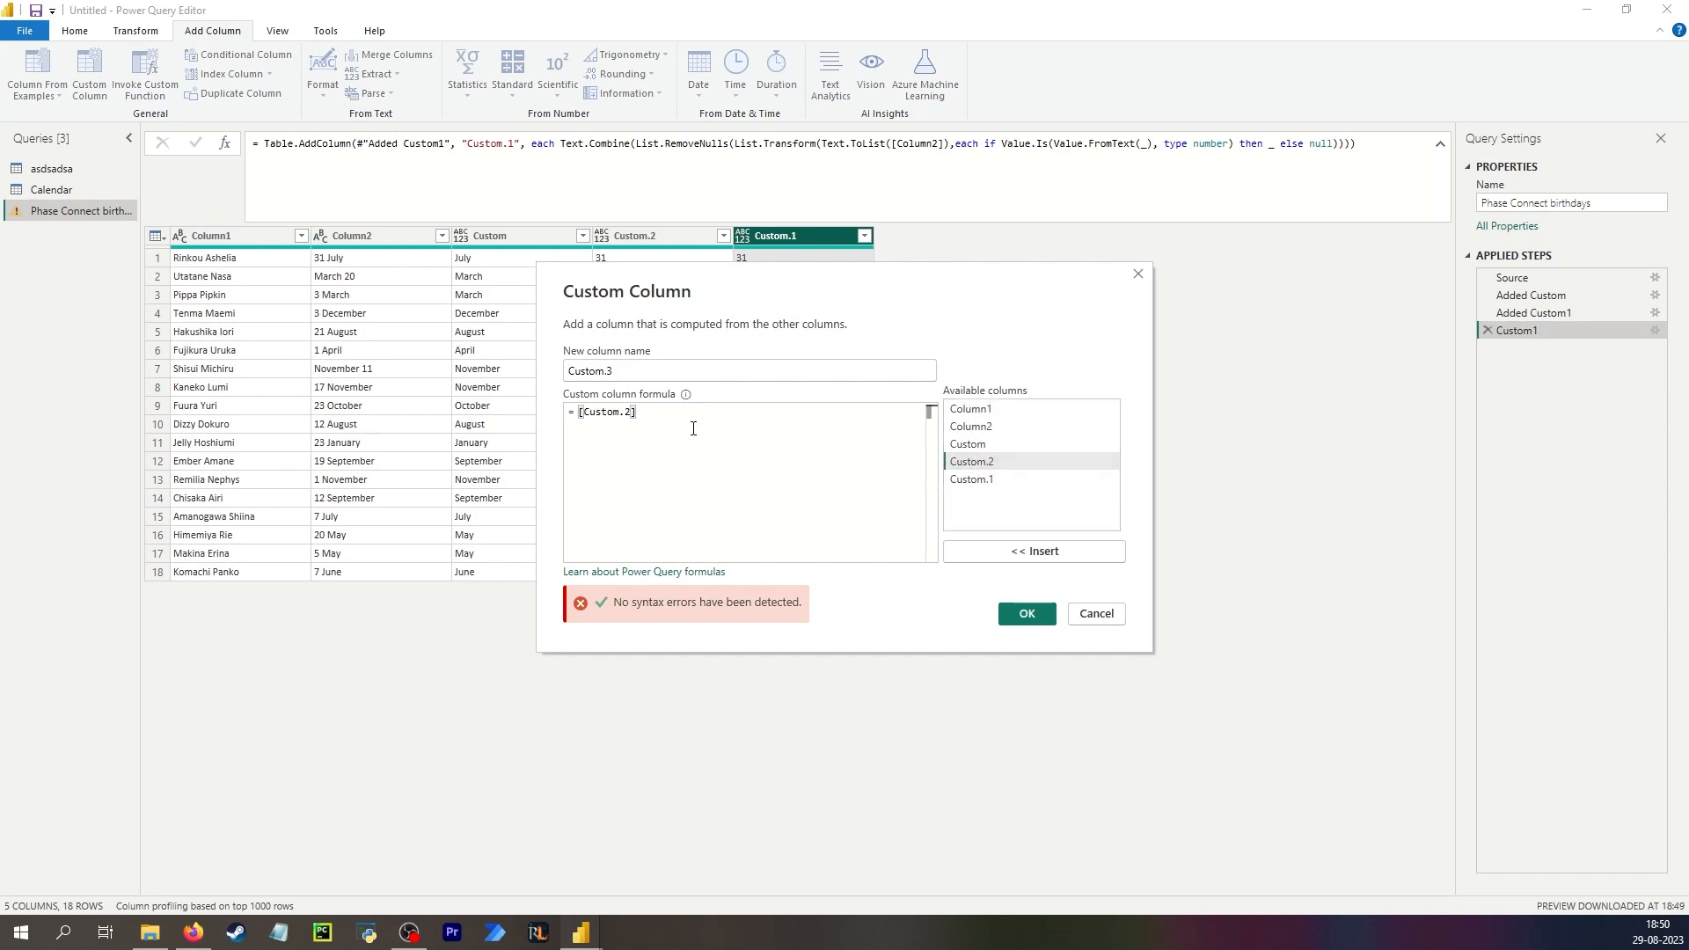
{"action": "left_click", "coordinate": [581, 415], "text": "shift"}
{"action": "type", "text": "if"}
{"action": "double_click", "coordinate": [1011, 463]}
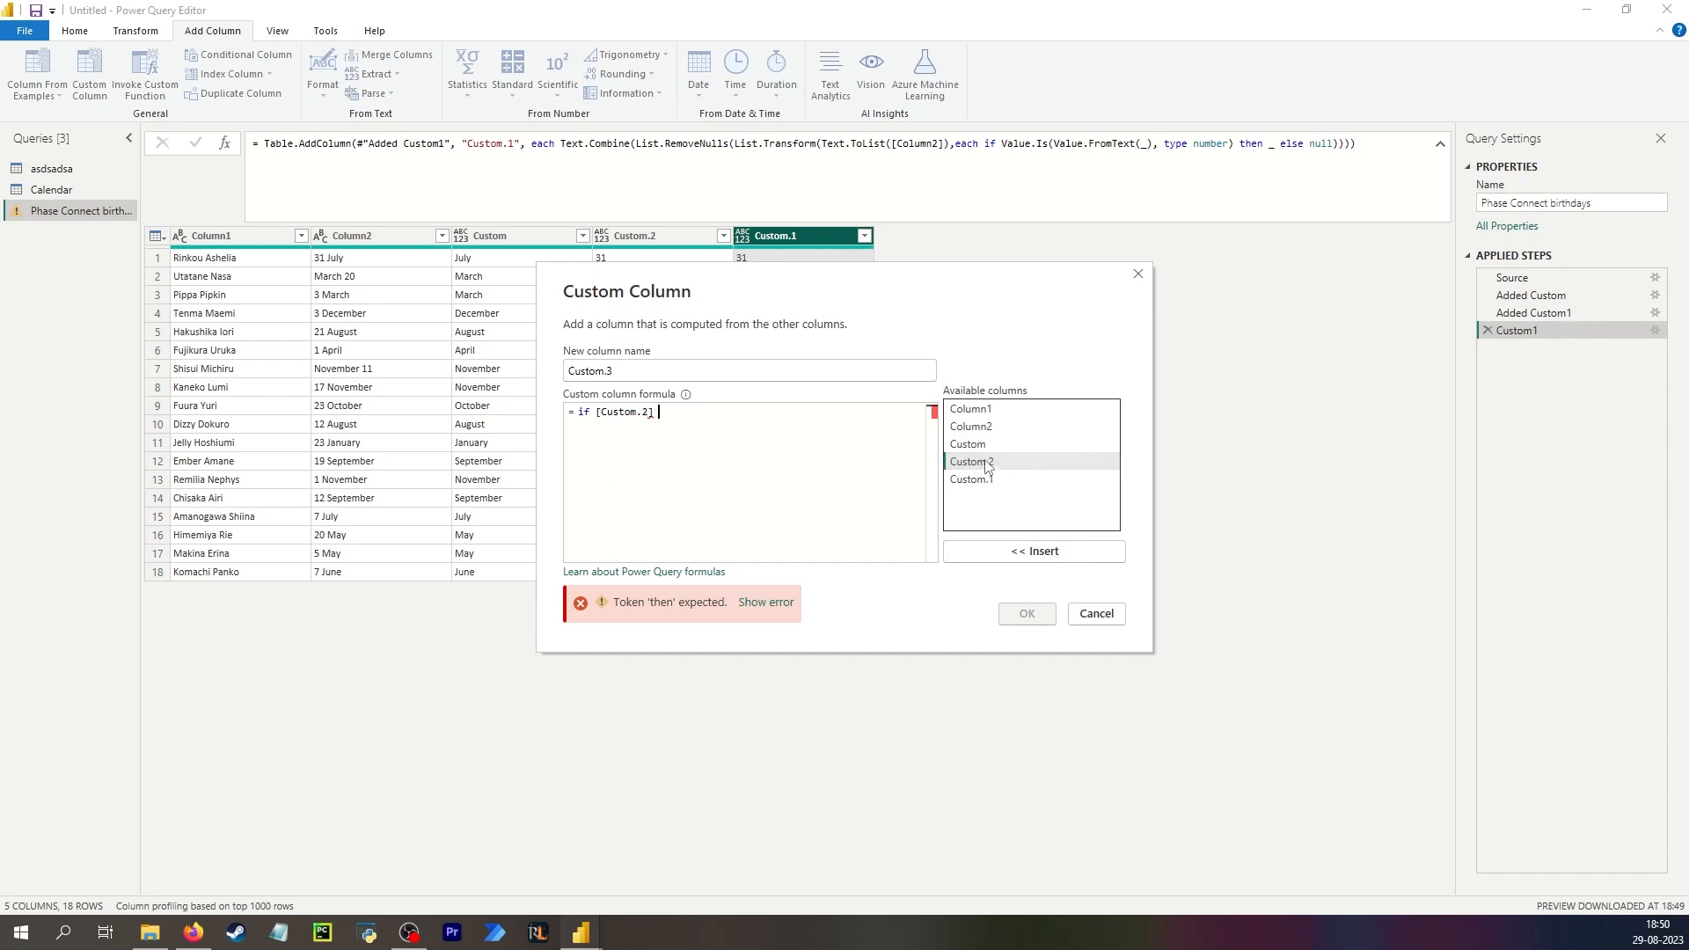
{"action": "type", "text": "="}
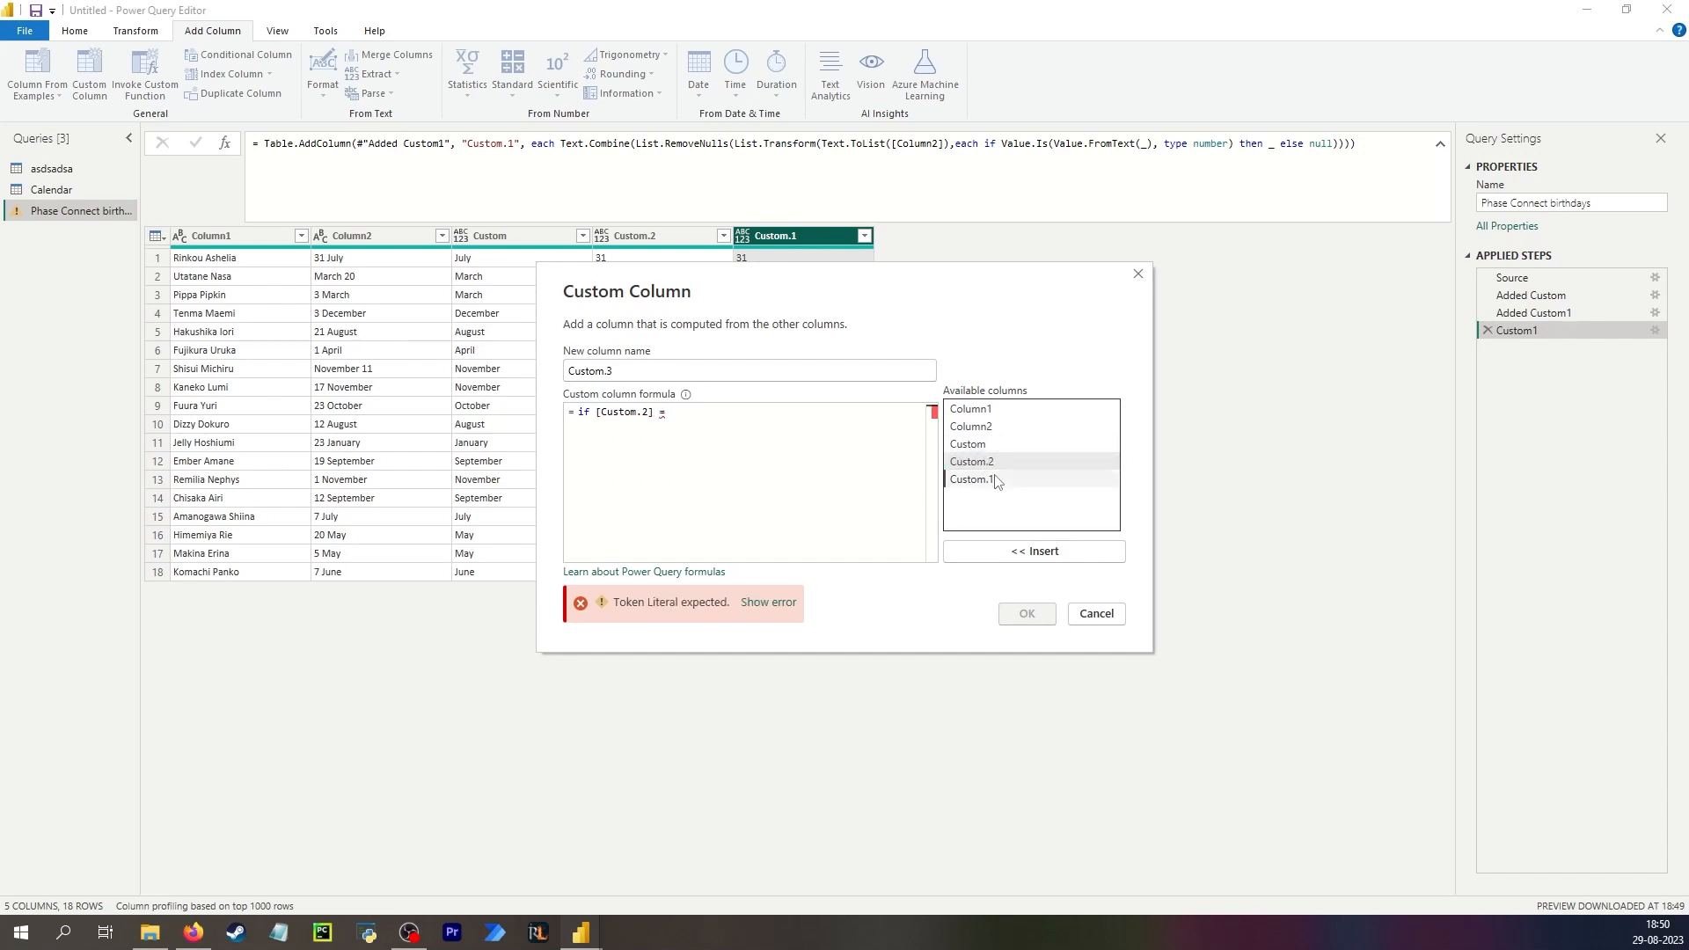
{"action": "double_click", "coordinate": [996, 481]}
{"action": "left_click", "coordinate": [593, 413]}
{"action": "key", "text": "BackSpace"}
{"action": "key", "text": "BackSpace"}
{"action": "key", "text": "BackSpace"}
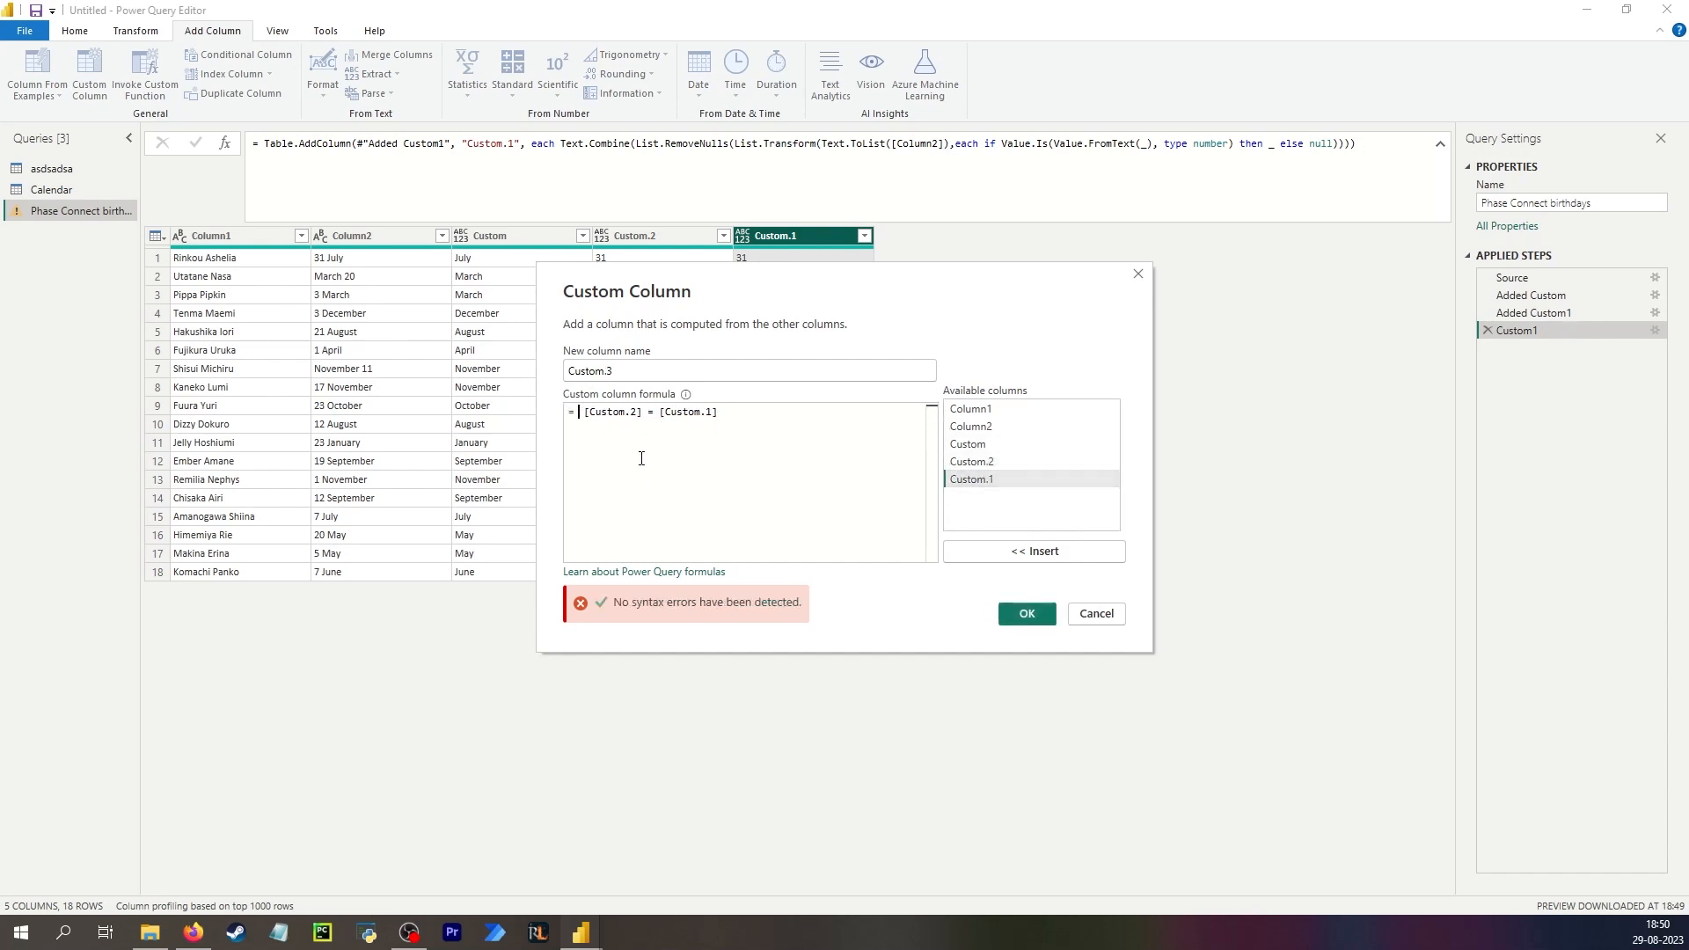
{"action": "left_click", "coordinate": [1025, 614]}
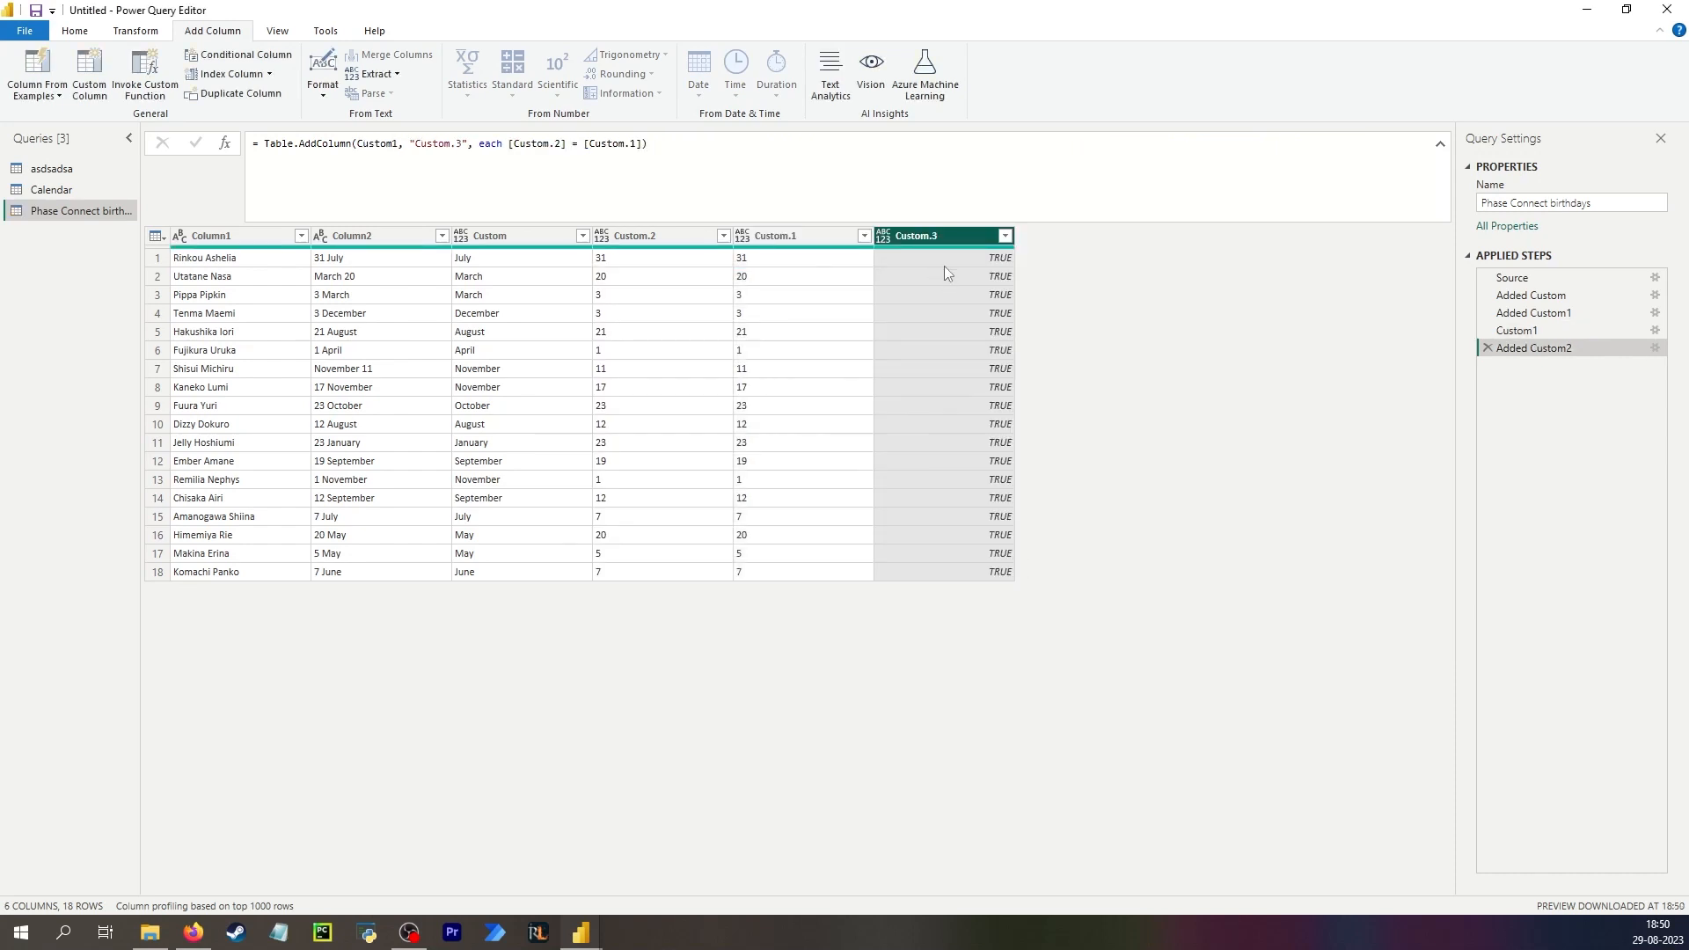
{"action": "left_click", "coordinate": [1006, 236]}
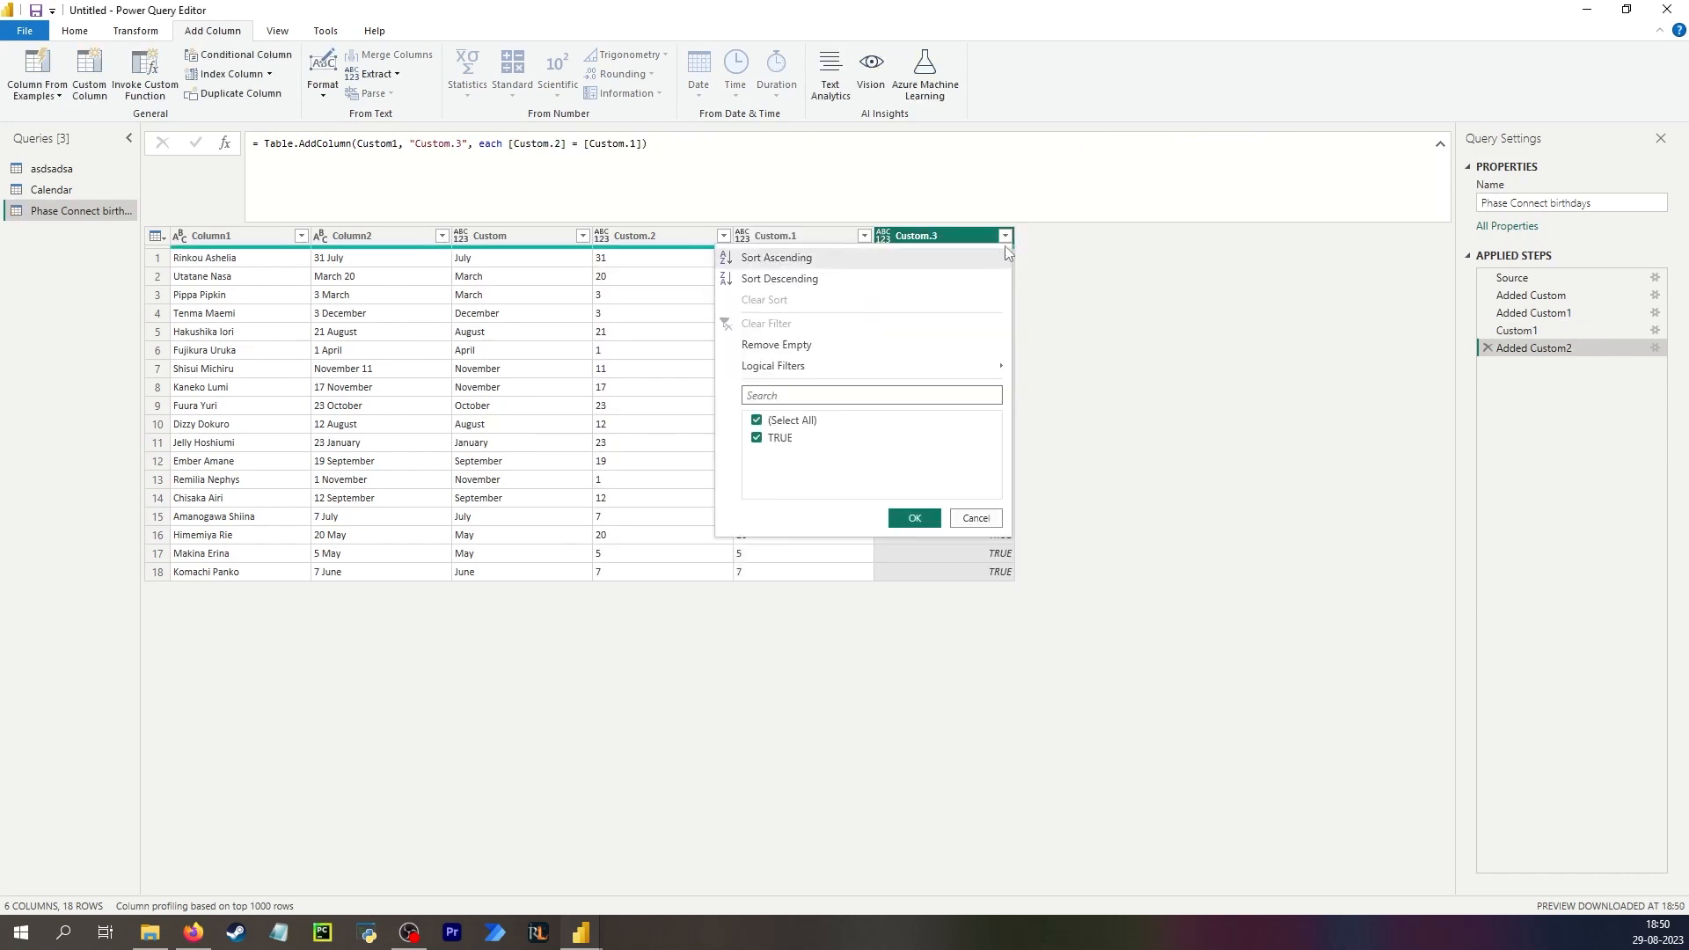
{"action": "left_click", "coordinate": [1129, 350]}
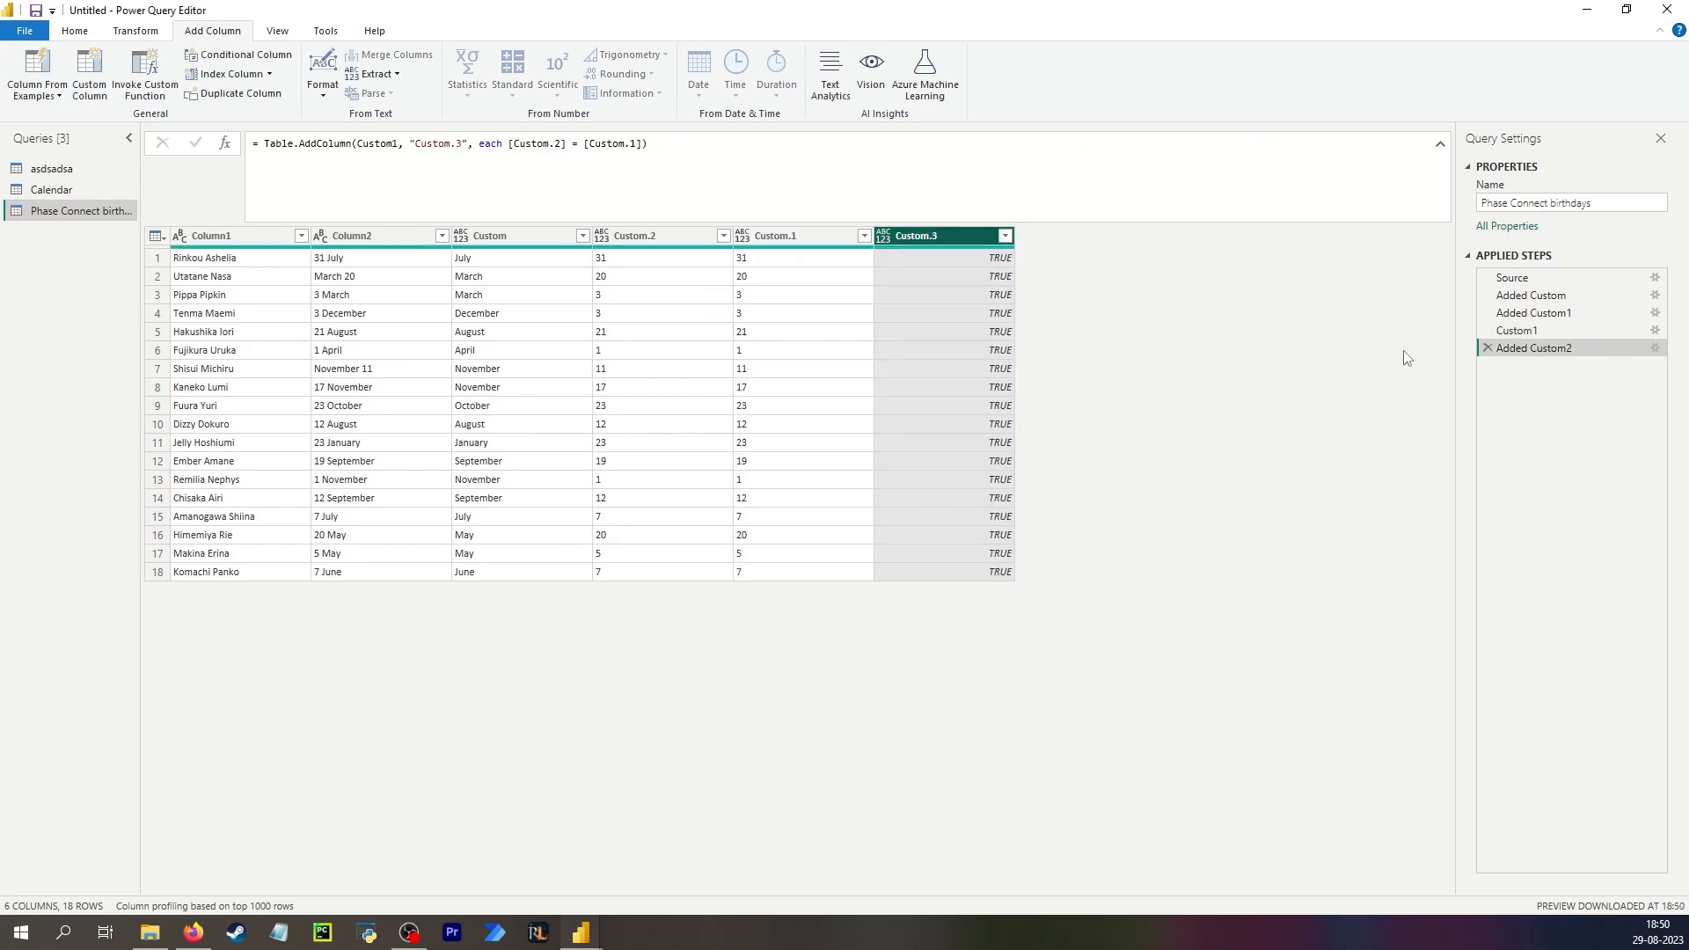
Delete the Added Custom2 and Custom1 steps.
{"action": "left_click", "coordinate": [1531, 333]}
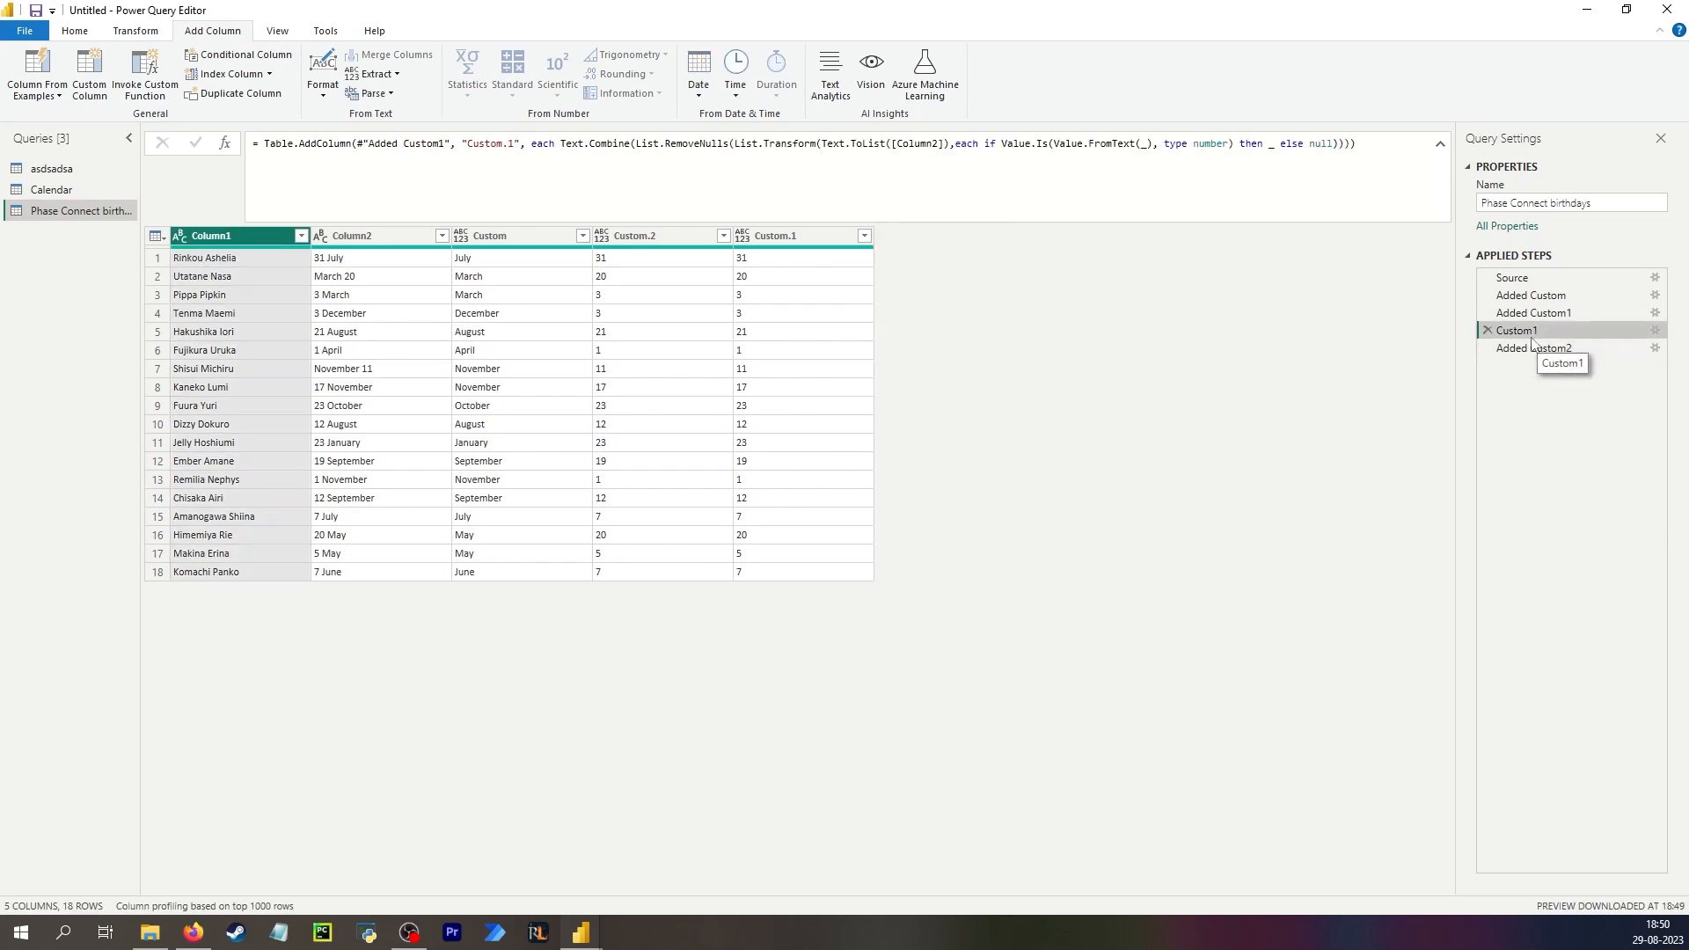
{"action": "left_click", "coordinate": [1535, 349]}
{"action": "left_click", "coordinate": [1487, 349]}
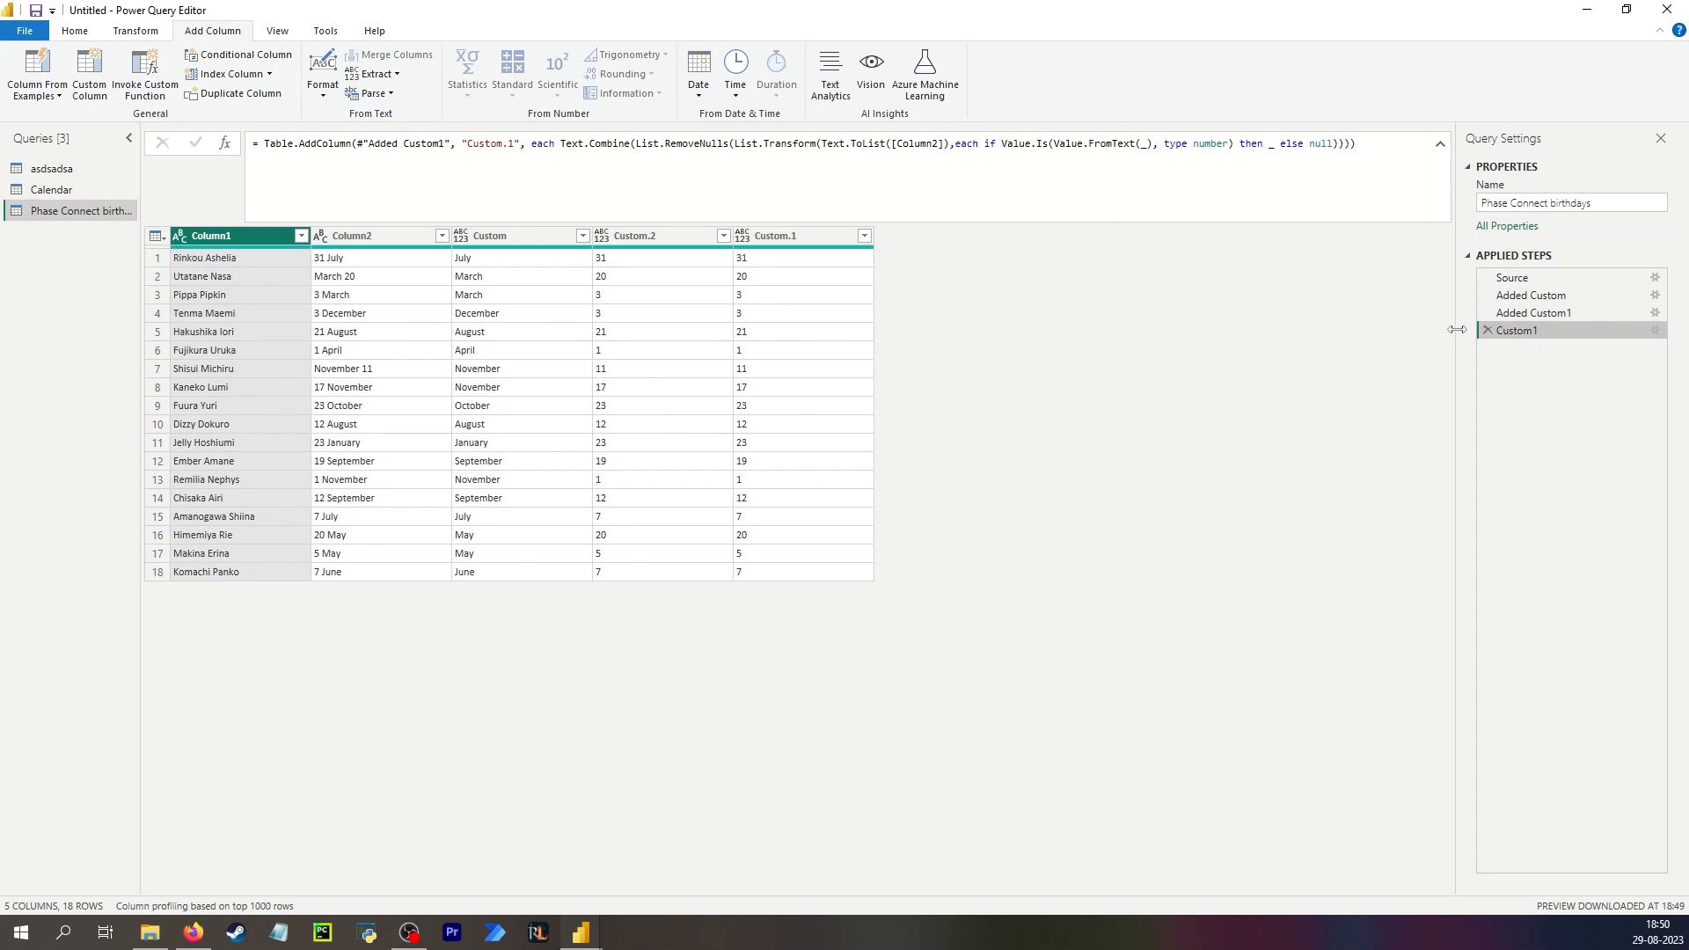
{"action": "left_click", "coordinate": [1485, 331]}
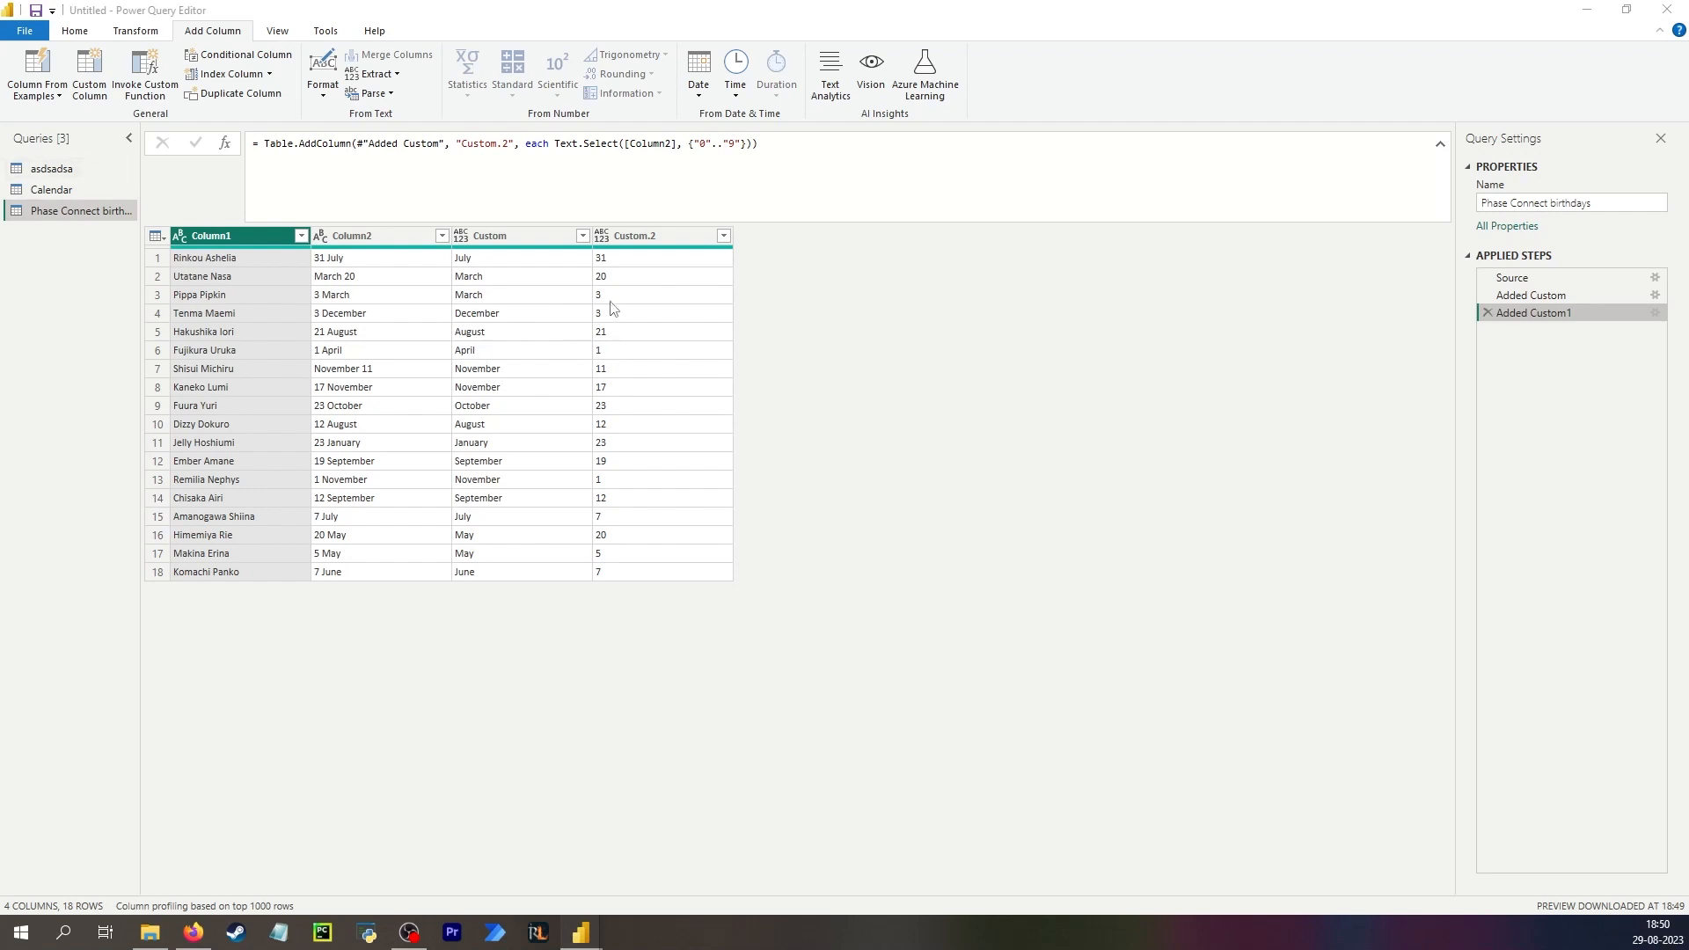
Add a new query step after Added Custom1 and rename it Todays year.
{"action": "left_click", "coordinate": [639, 261]}
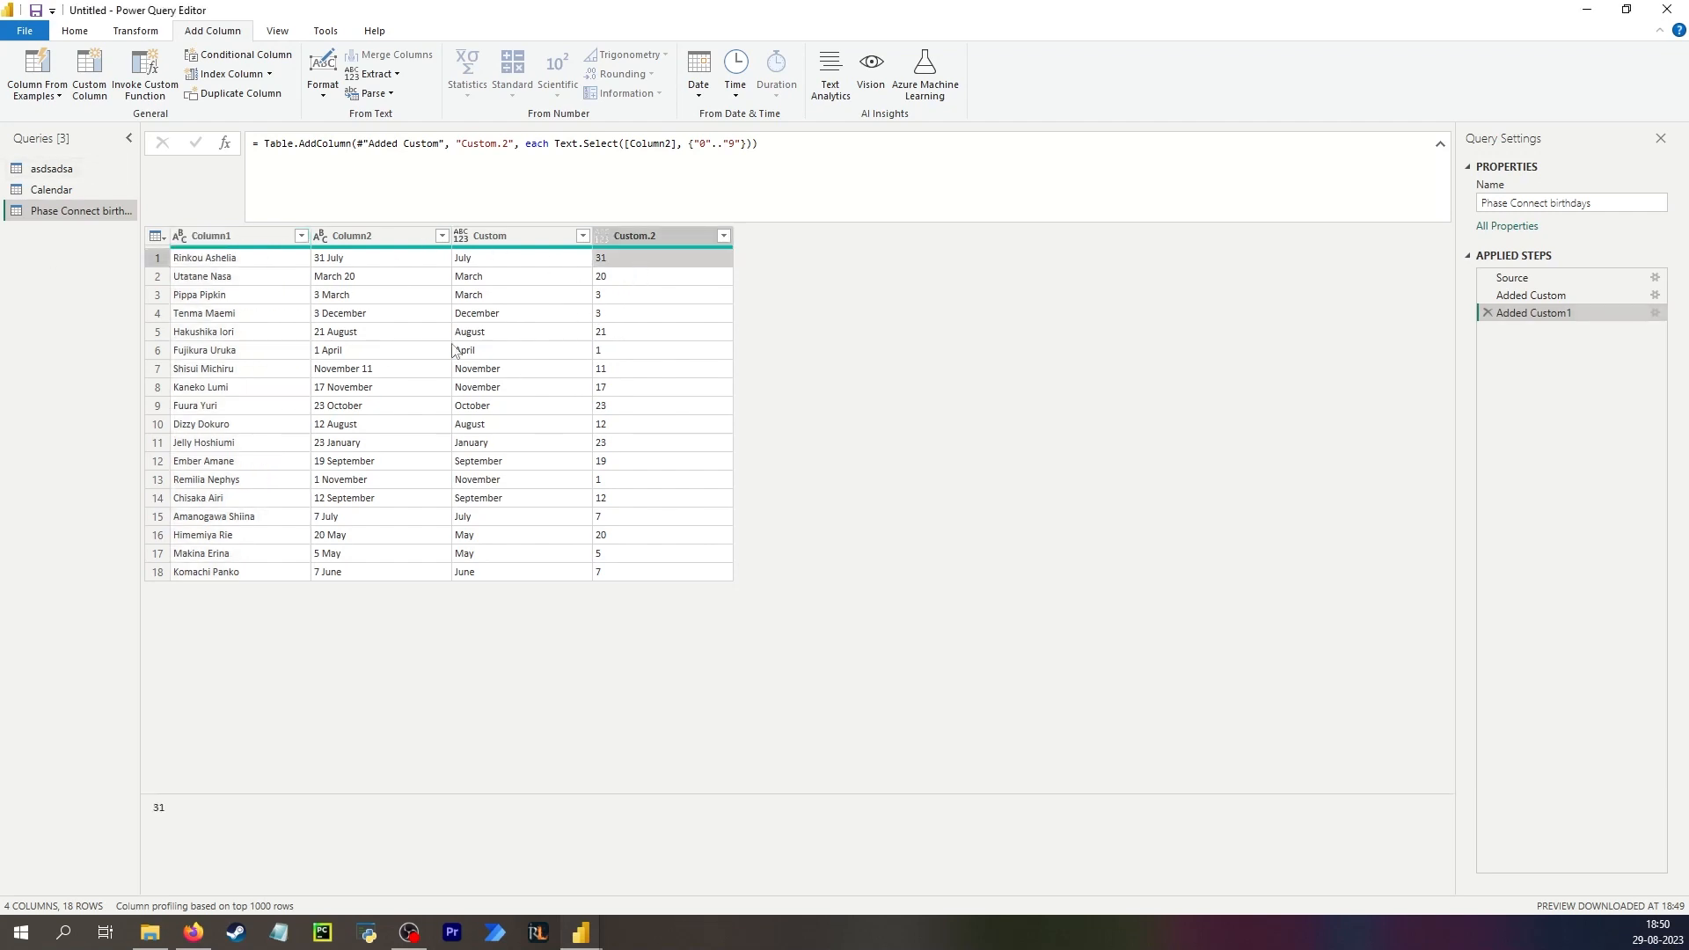
{"action": "left_click", "coordinate": [226, 145]}
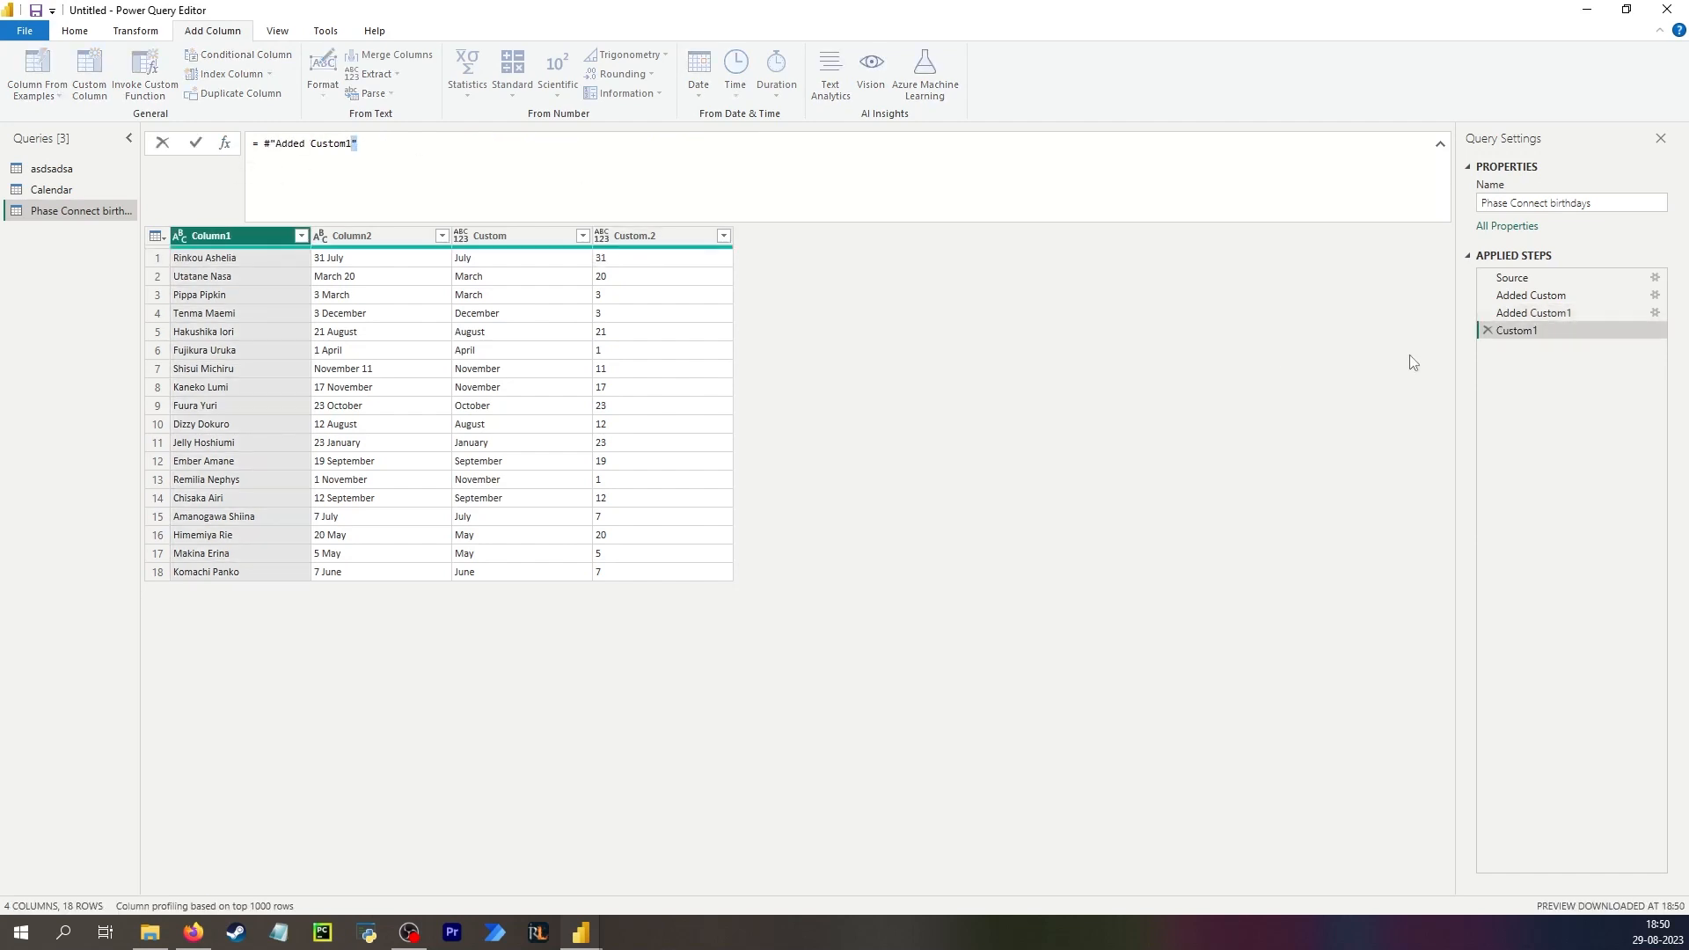
{"action": "double_click", "coordinate": [1557, 327]}
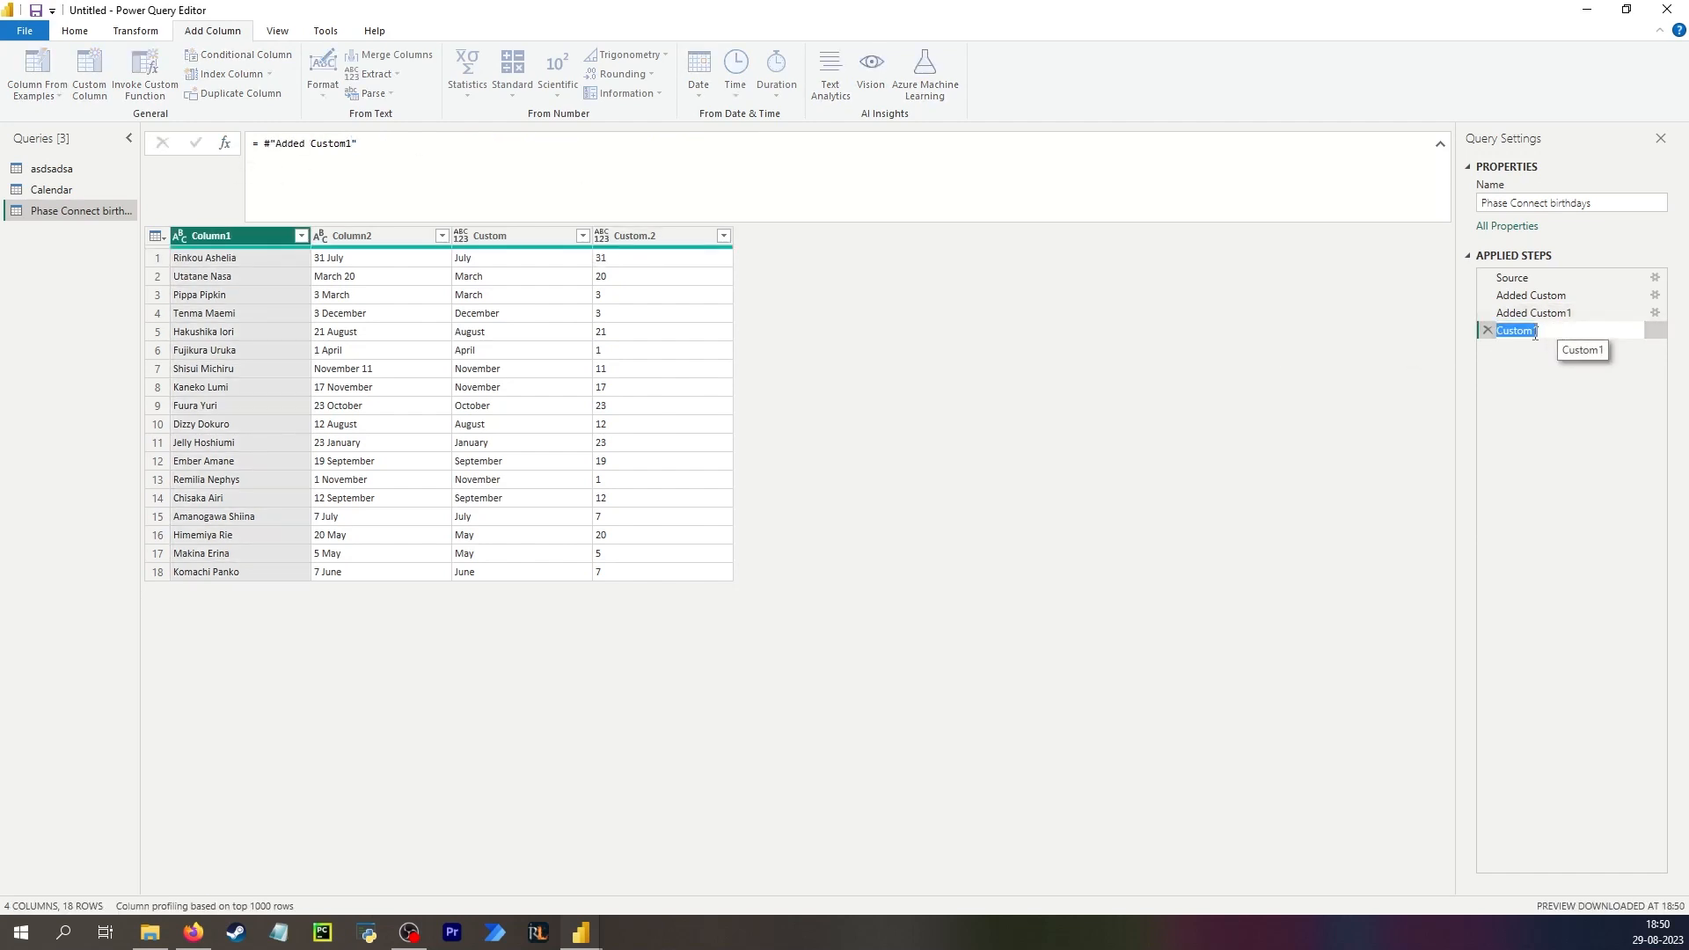
{"action": "type", "text": "Todays y"}
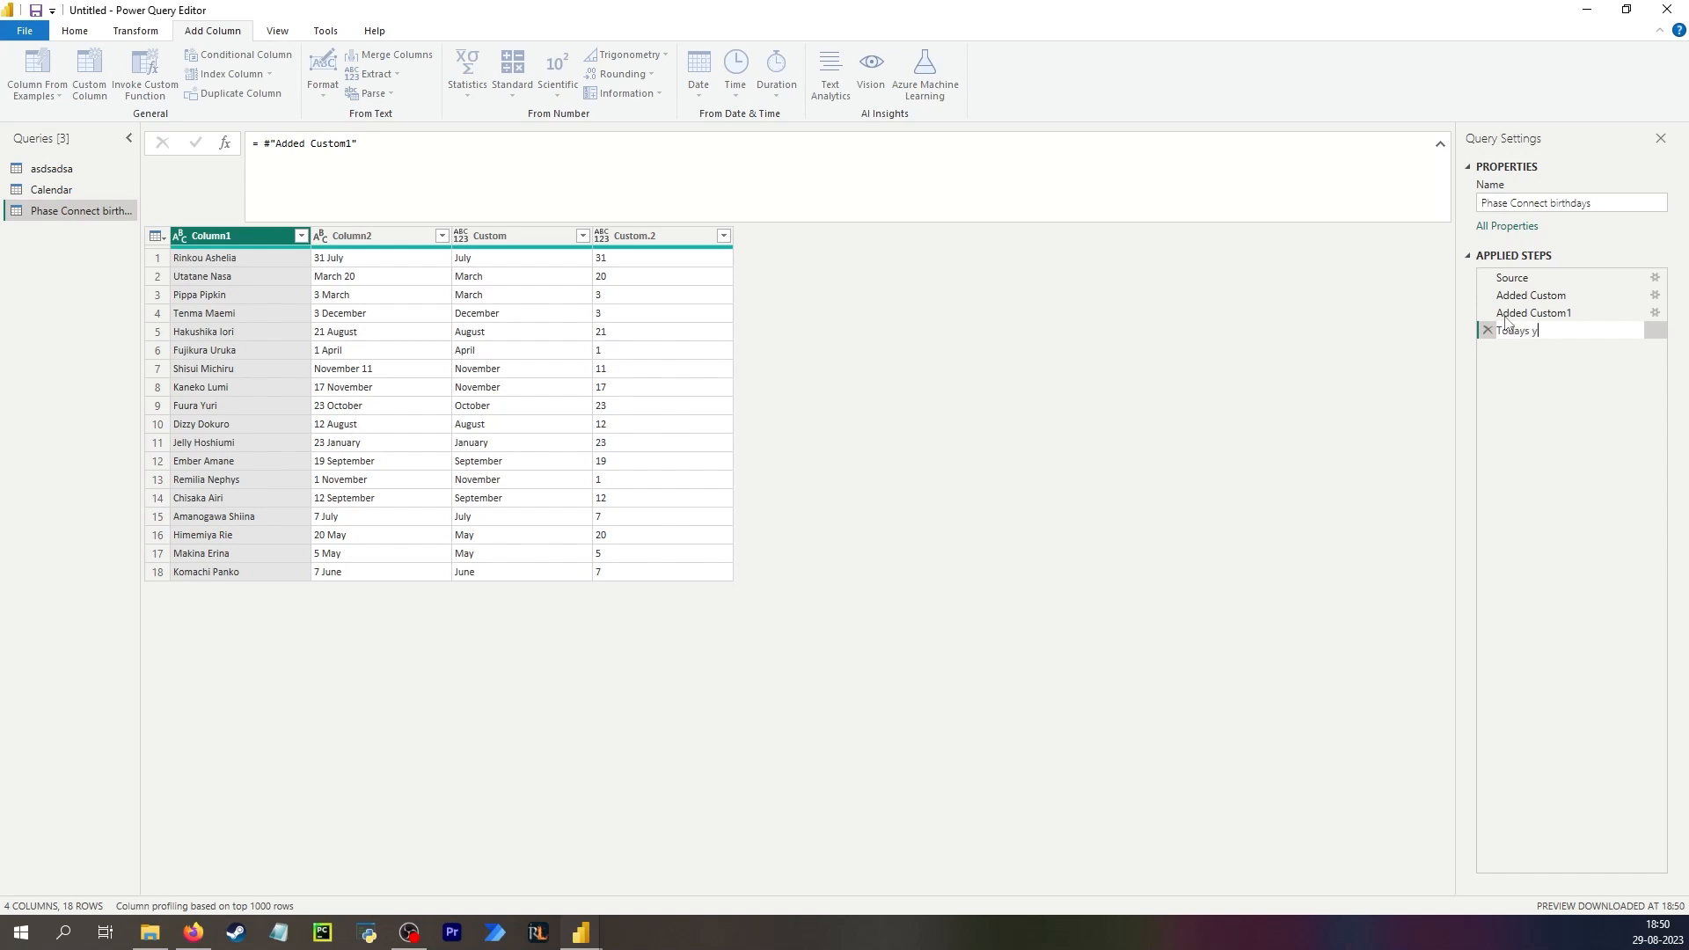
{"action": "type", "text": "ear"}
{"action": "left_click", "coordinate": [1006, 267]}
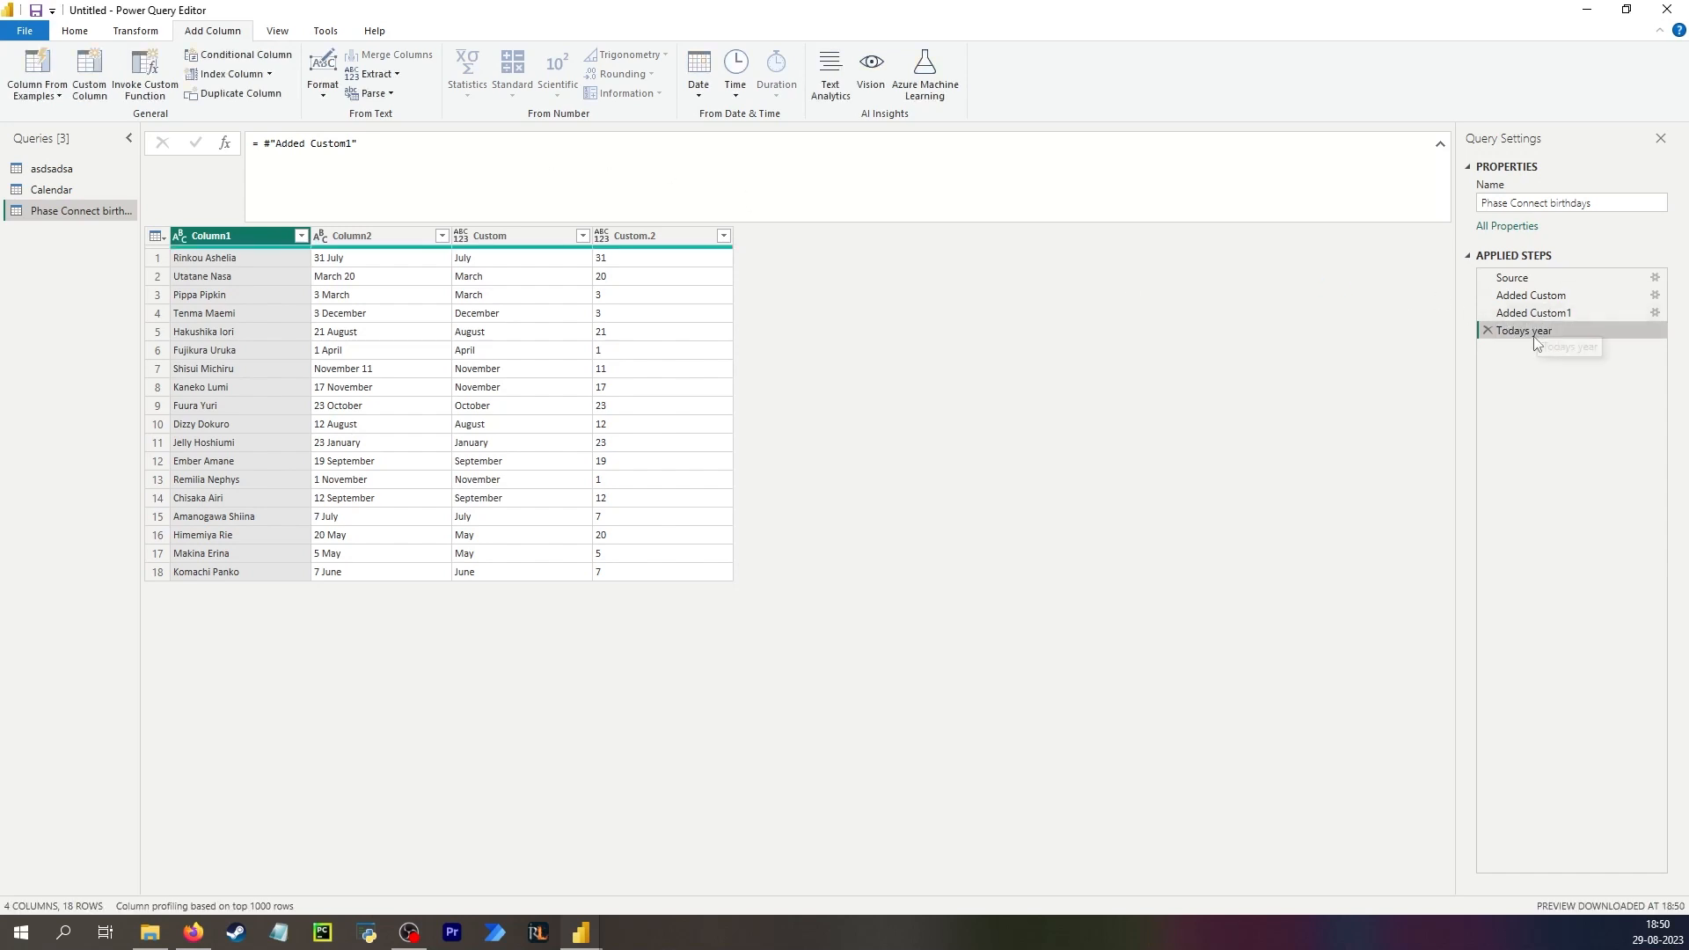
Set the Todays year step formula to Text.From(Date.Year(DateTime.LocalNow())).
{"action": "left_click_drag", "start_coordinate": [357, 144], "coordinate": [266, 145]}
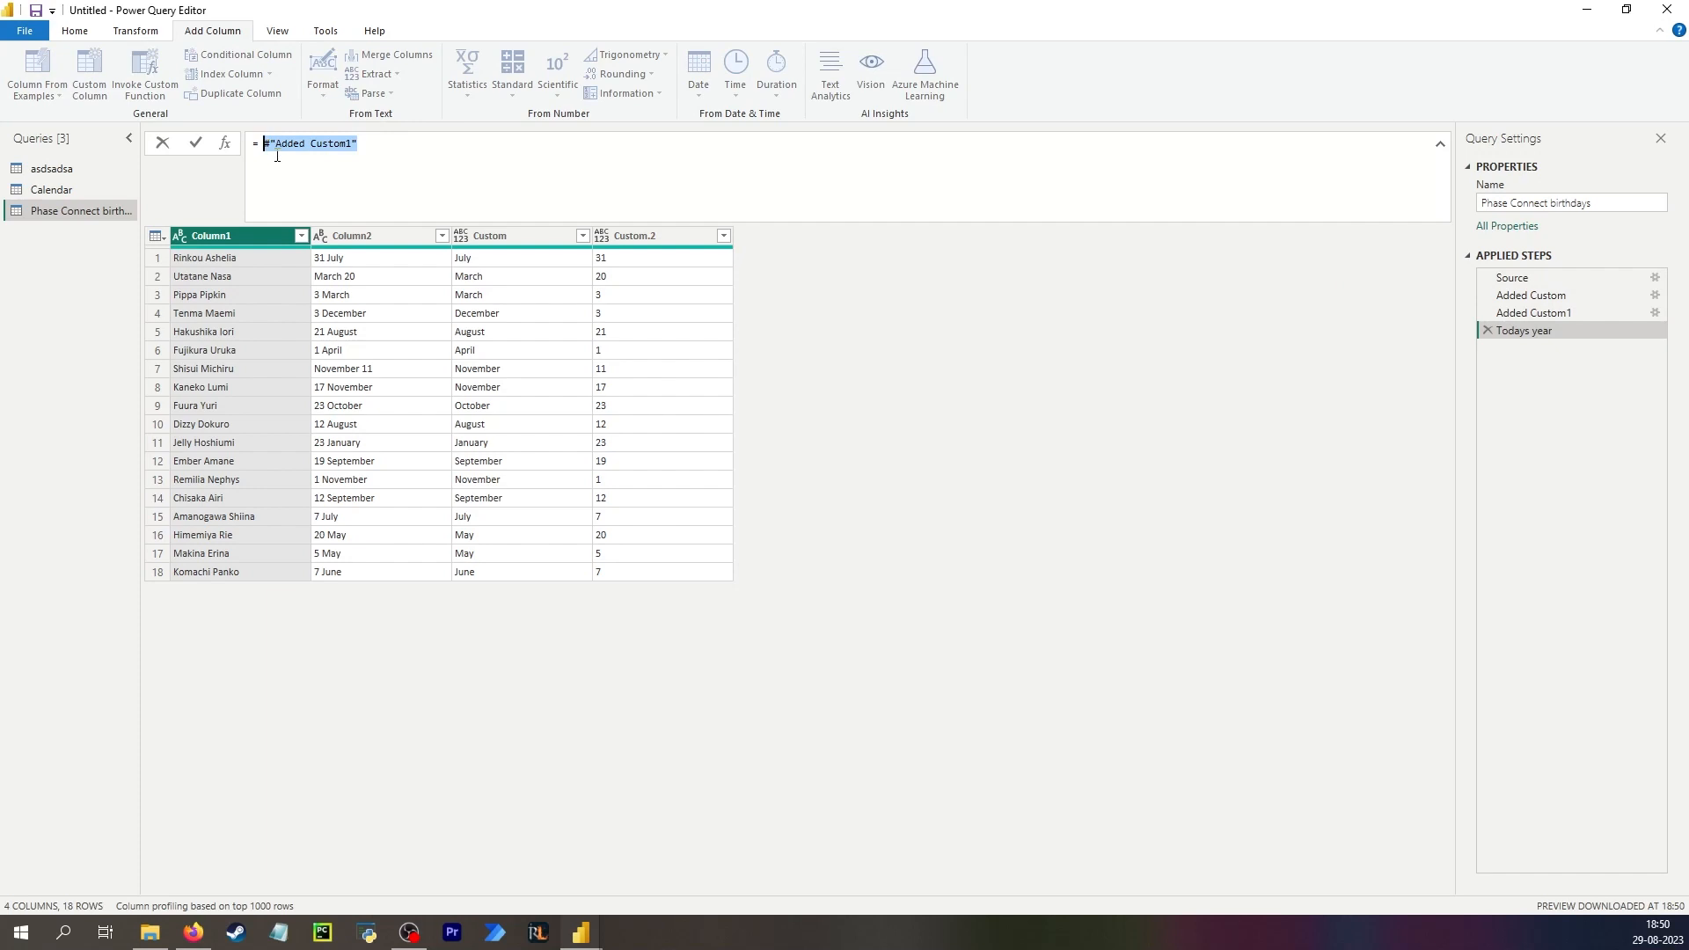
{"action": "type", "text": "textfr"}
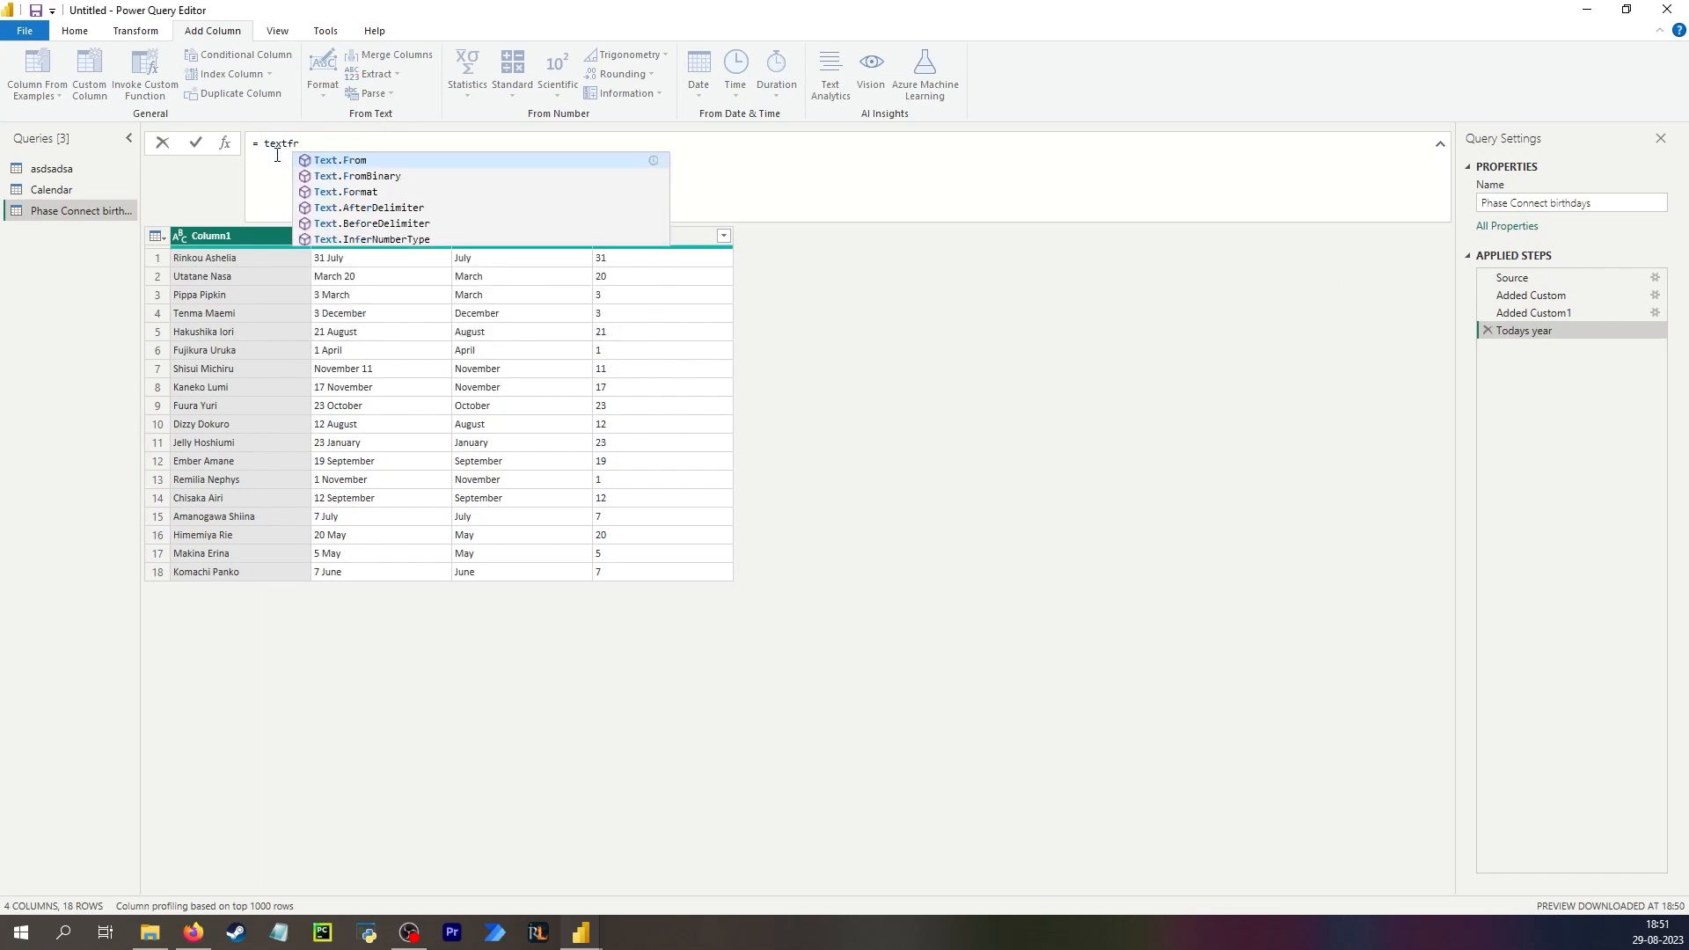
{"action": "key", "text": "Tab"}
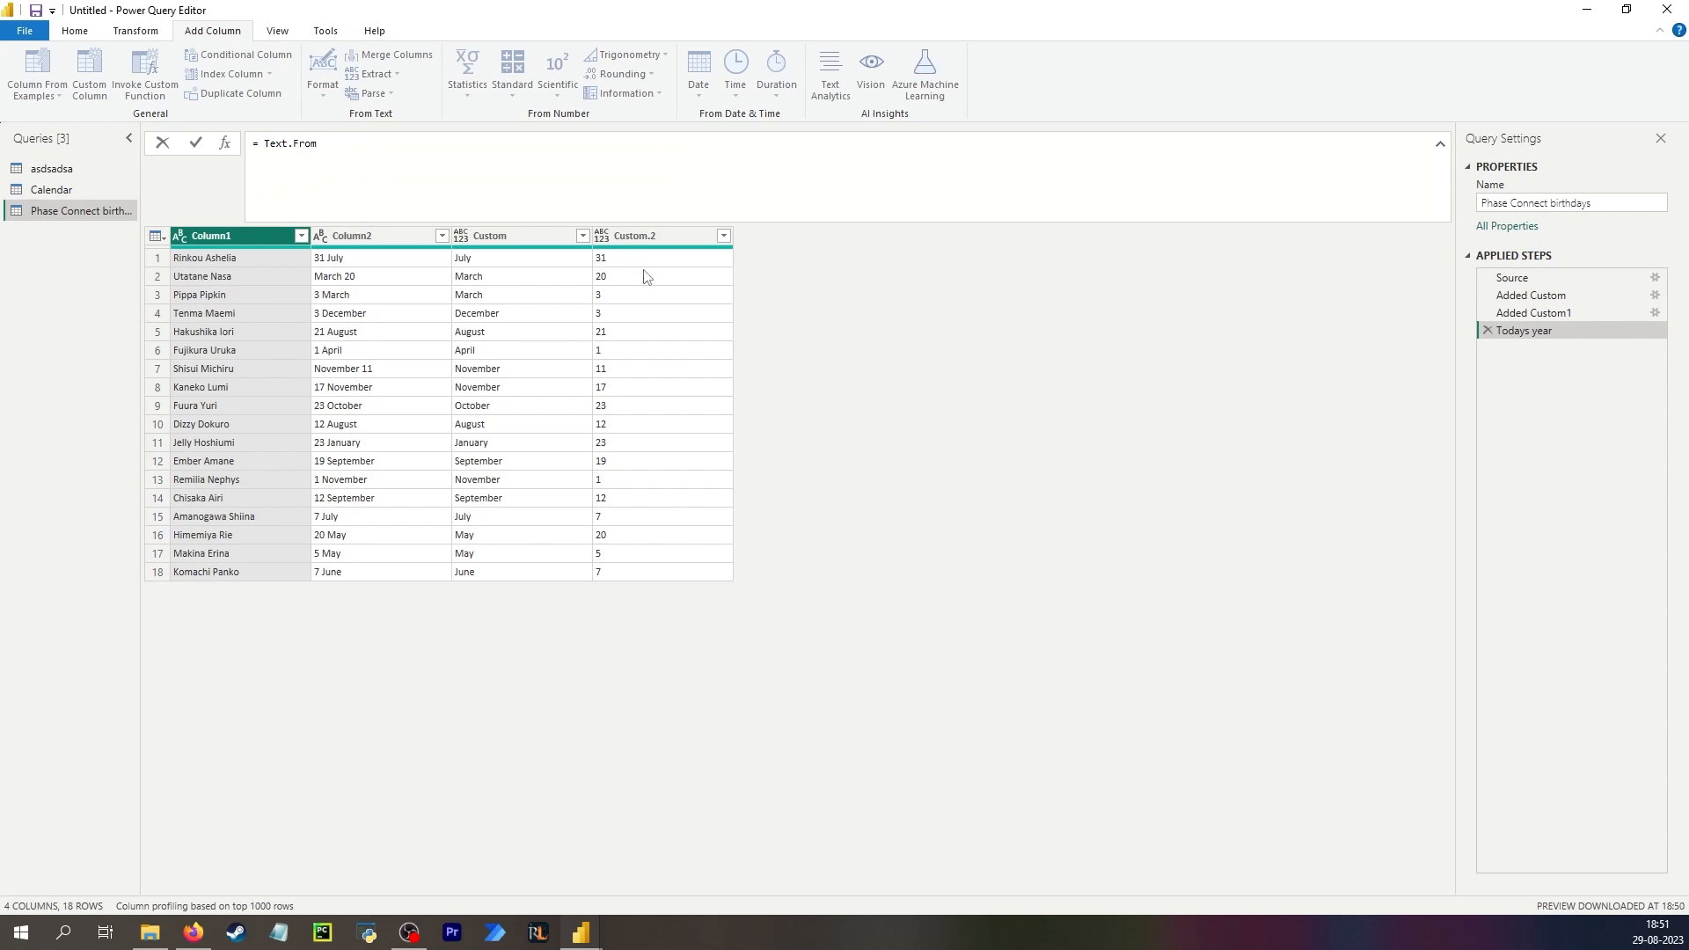
{"action": "type", "text": "(year"}
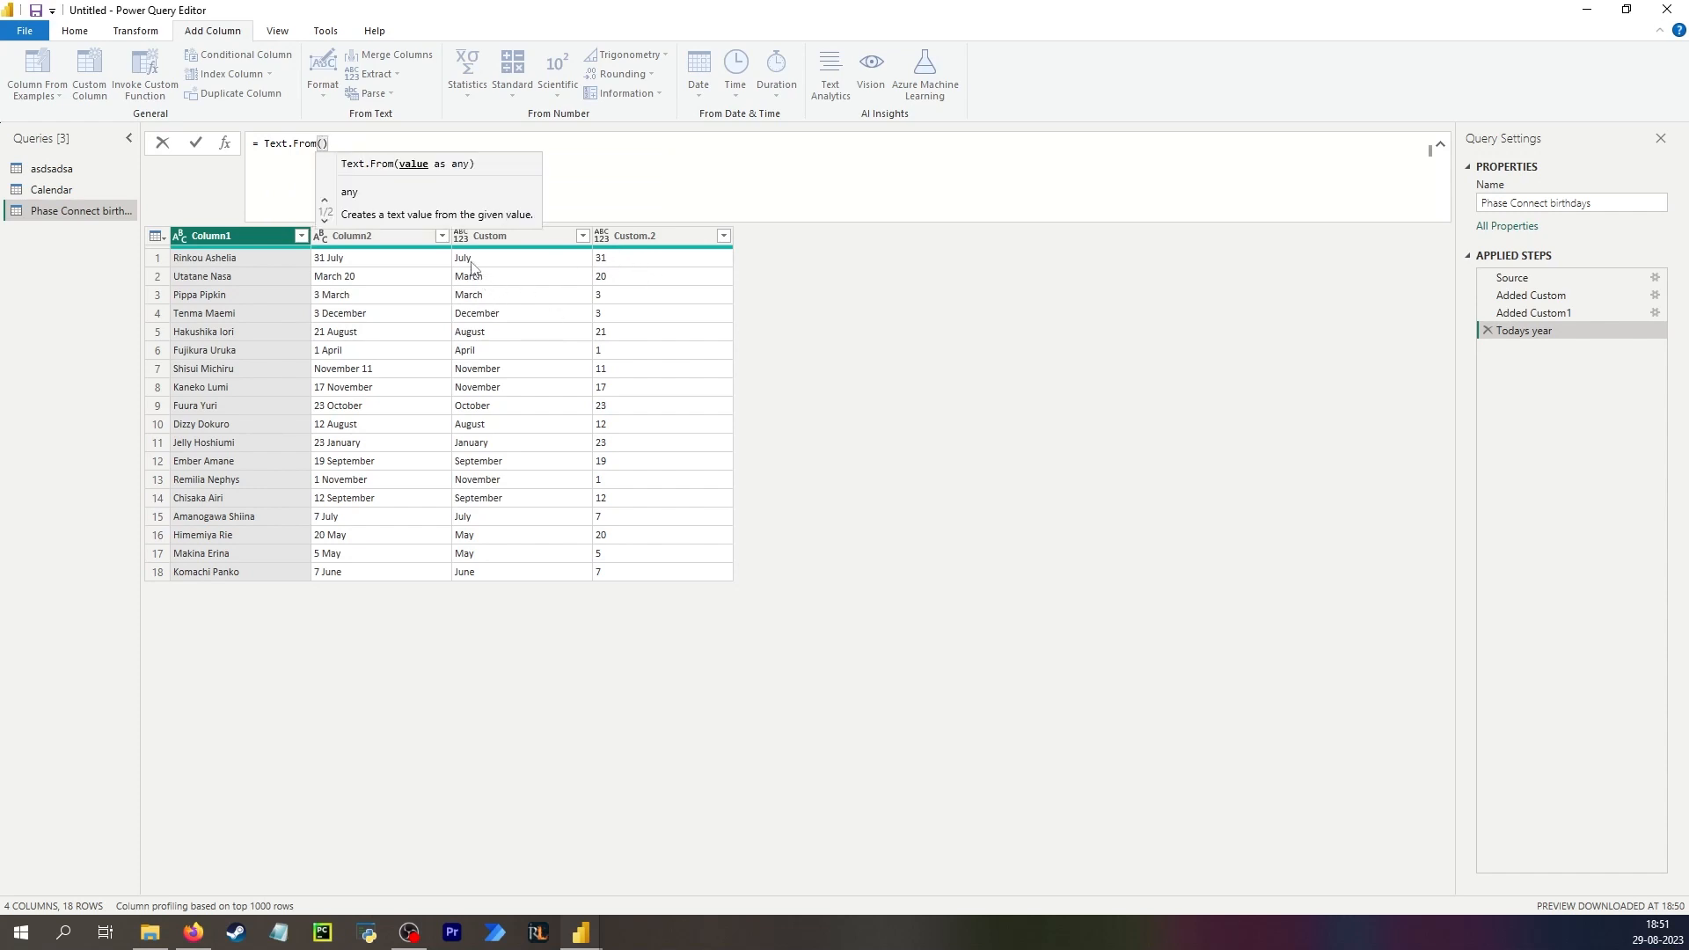
{"action": "scroll", "coordinate": [435, 218], "scroll_direction": "down", "scroll_amount": 1}
{"action": "left_click", "coordinate": [385, 332]}
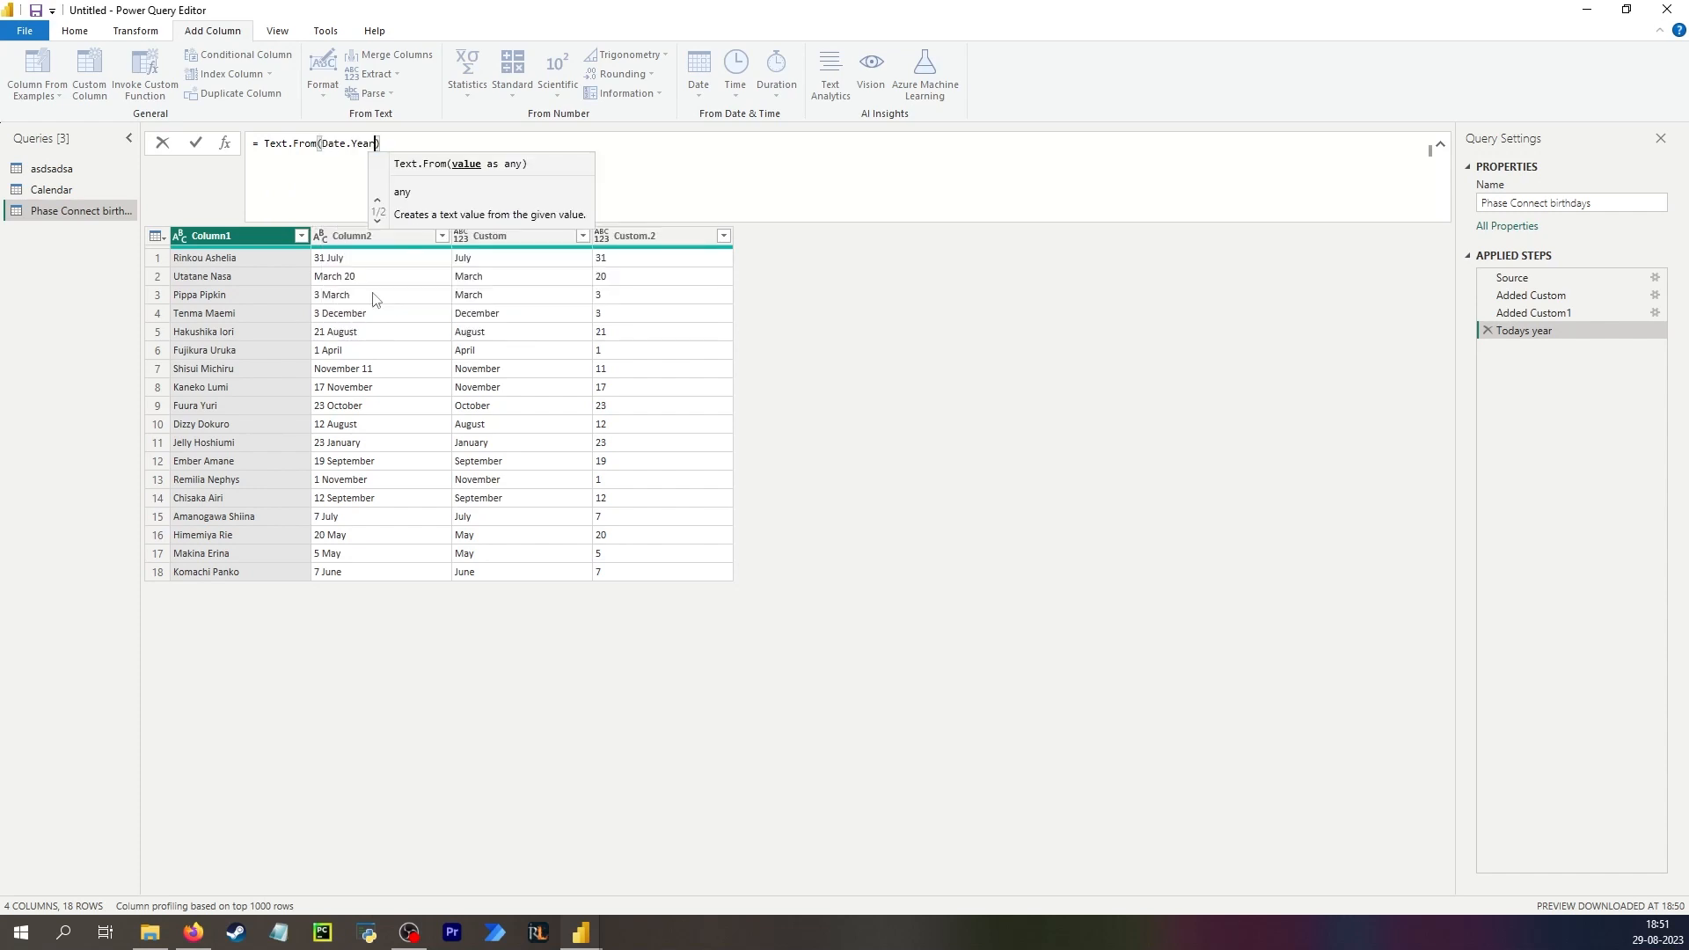
{"action": "type", "text": "(l"}
{"action": "type", "text": "ocal"}
{"action": "left_click", "coordinate": [449, 160]}
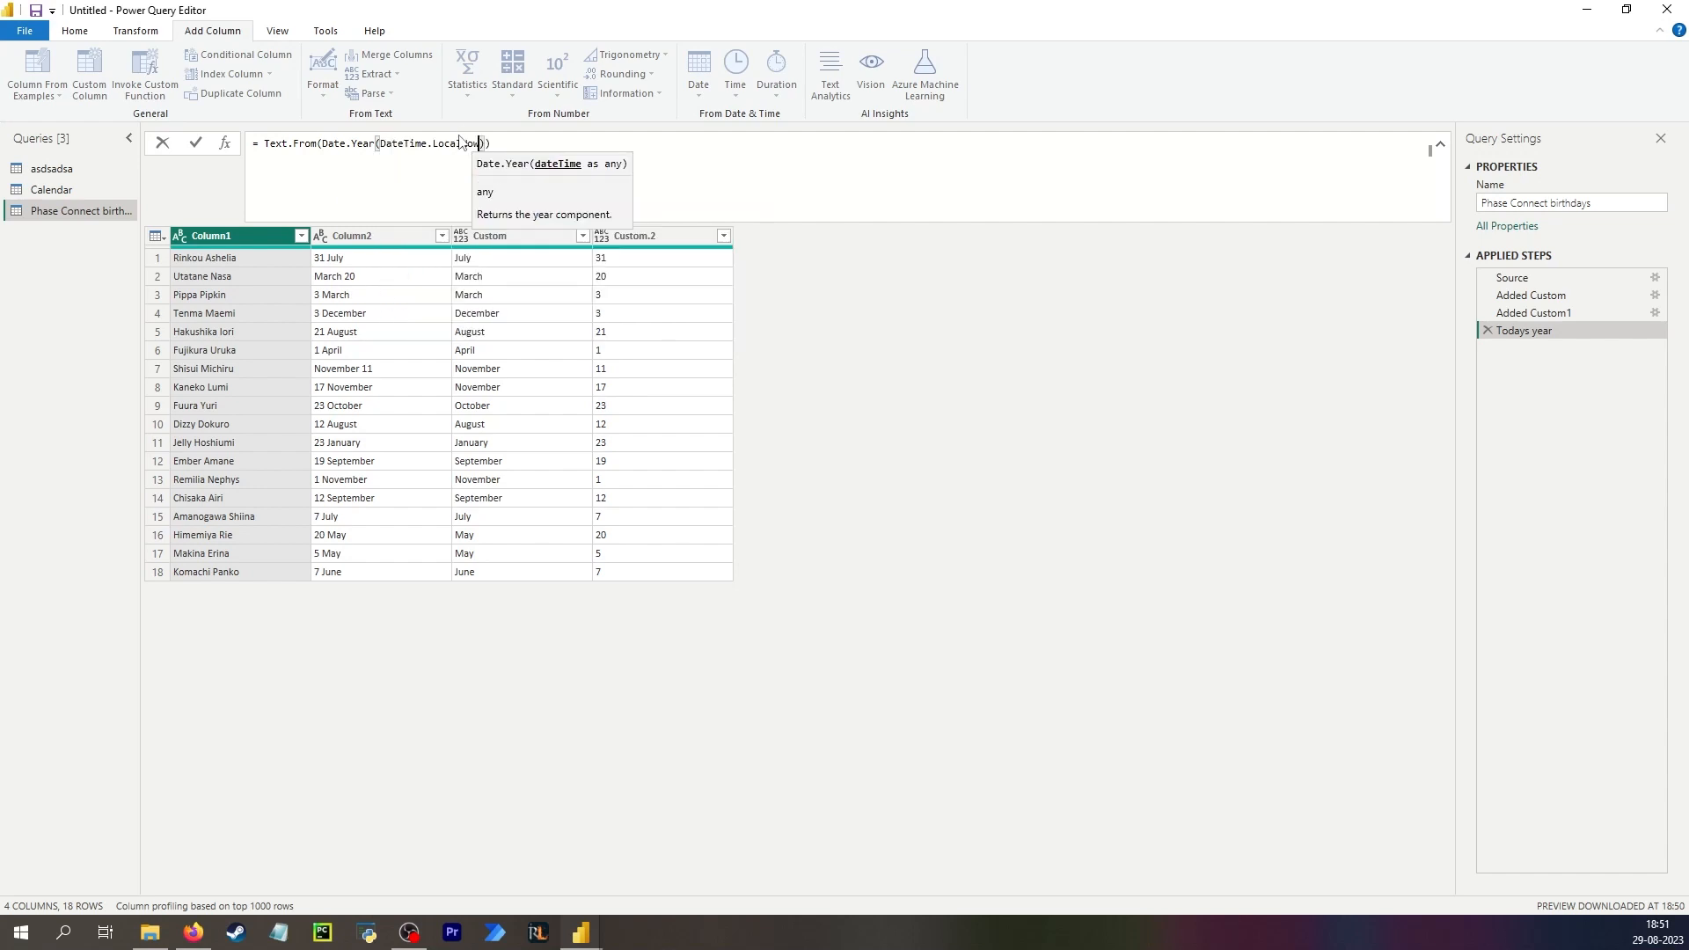
{"action": "type", "text": "()"}
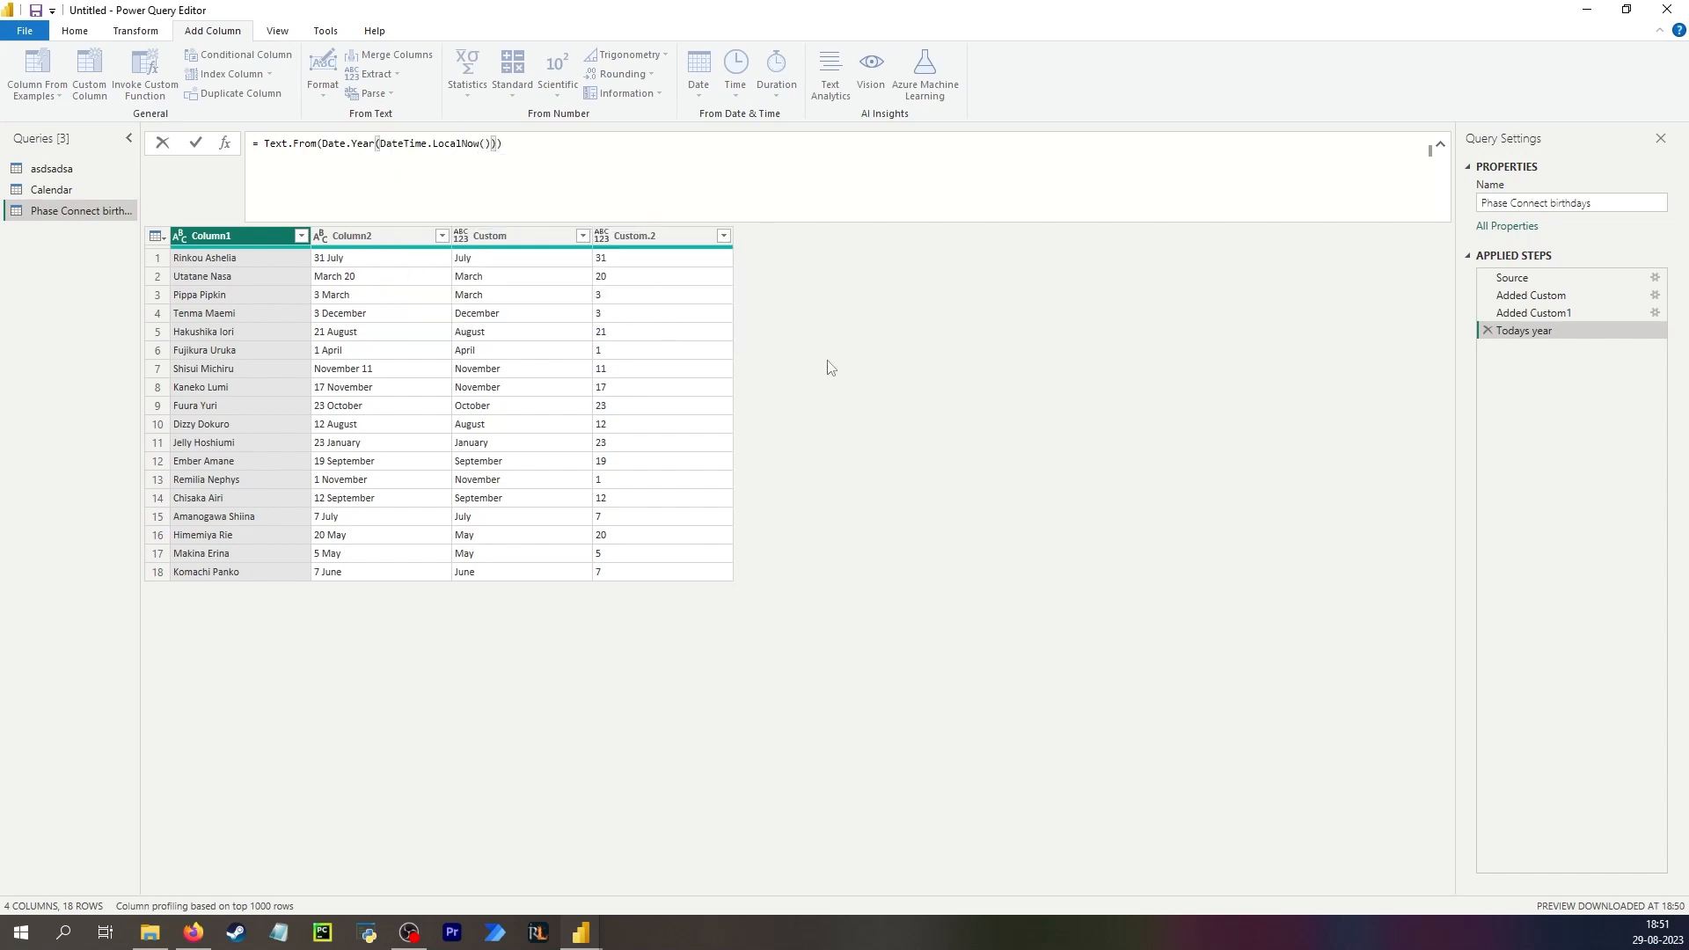
{"action": "key", "text": "Return"}
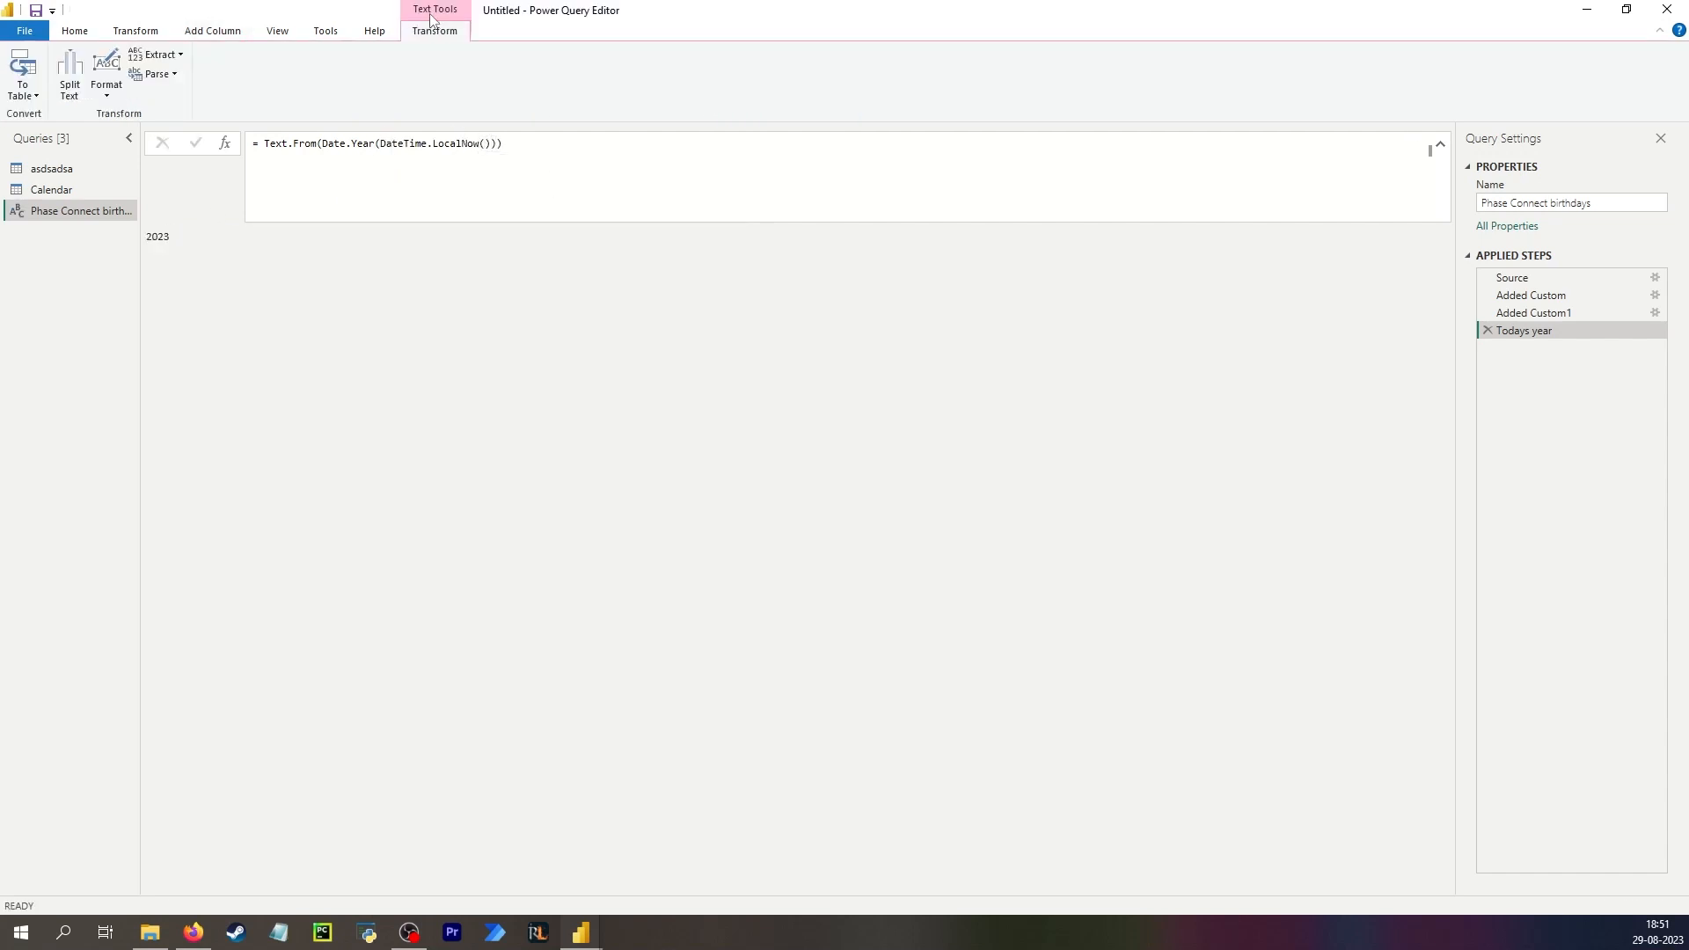
Remove the Text.From wrapper from the Todays year formula, then paste the full formula back.
{"action": "left_click", "coordinate": [322, 142]}
{"action": "key", "text": "ctrl+a"}
{"action": "key", "text": "ctrl+c"}
{"action": "left_click", "coordinate": [322, 143]}
{"action": "left_click", "coordinate": [264, 142], "text": "shift"}
{"action": "key", "text": "BackSpace"}
{"action": "left_click", "coordinate": [508, 146]}
{"action": "key", "text": "BackSpace"}
{"action": "left_click", "coordinate": [512, 384]}
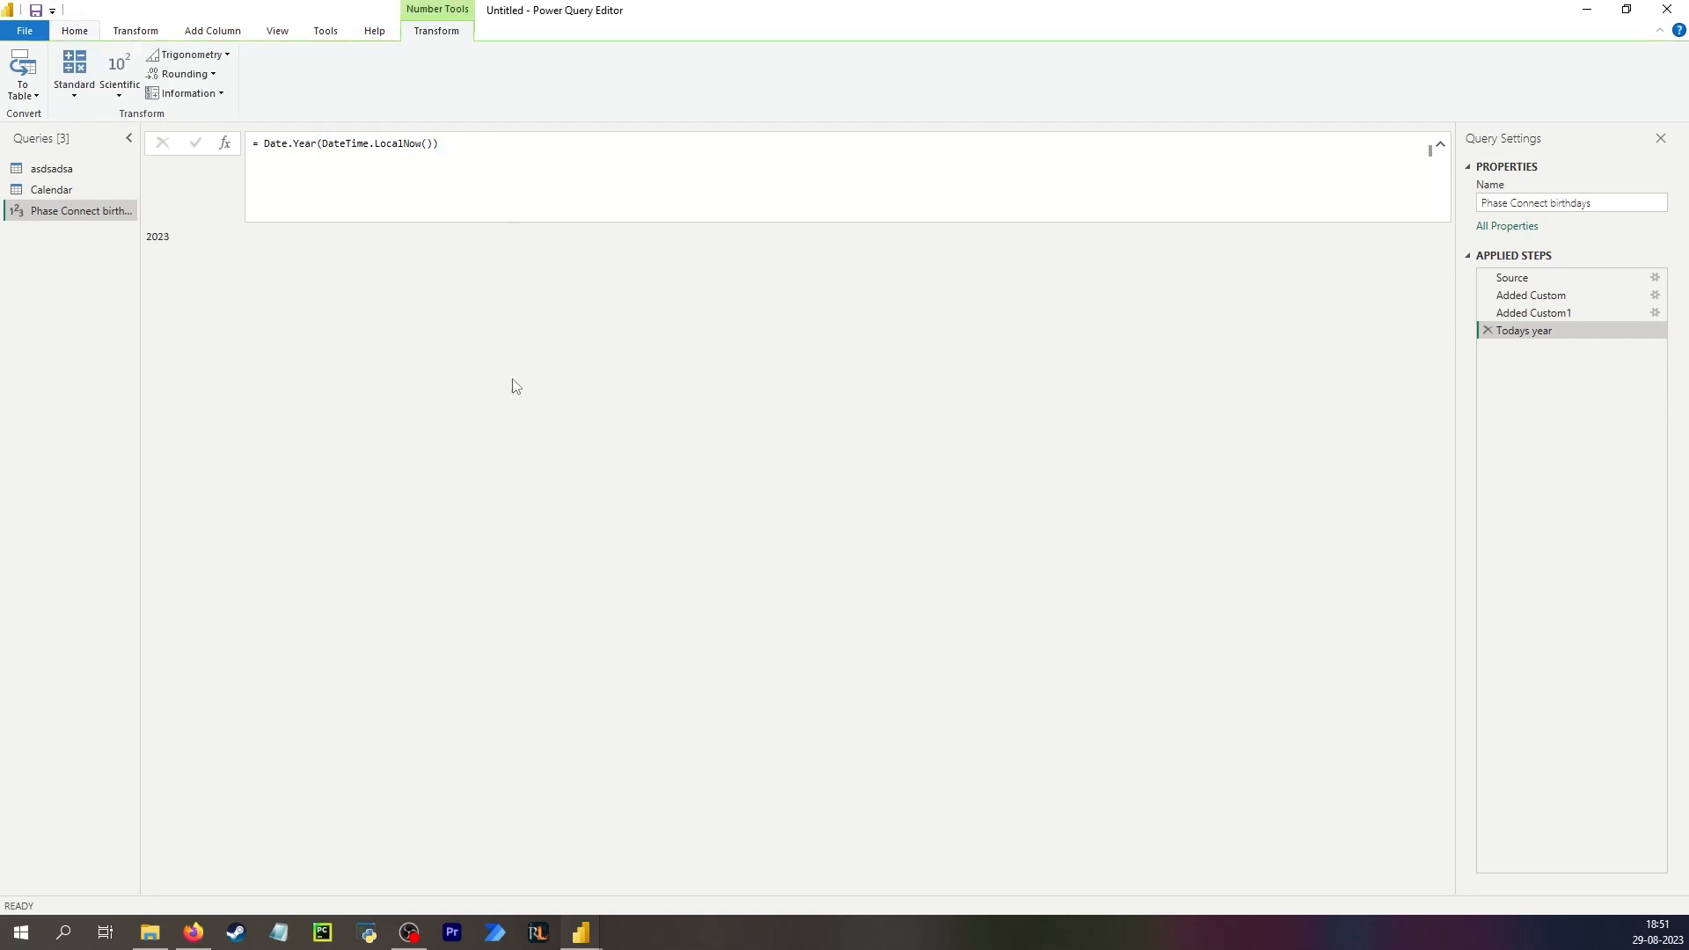
{"action": "left_click", "coordinate": [490, 158]}
{"action": "key", "text": "ctrl+a"}
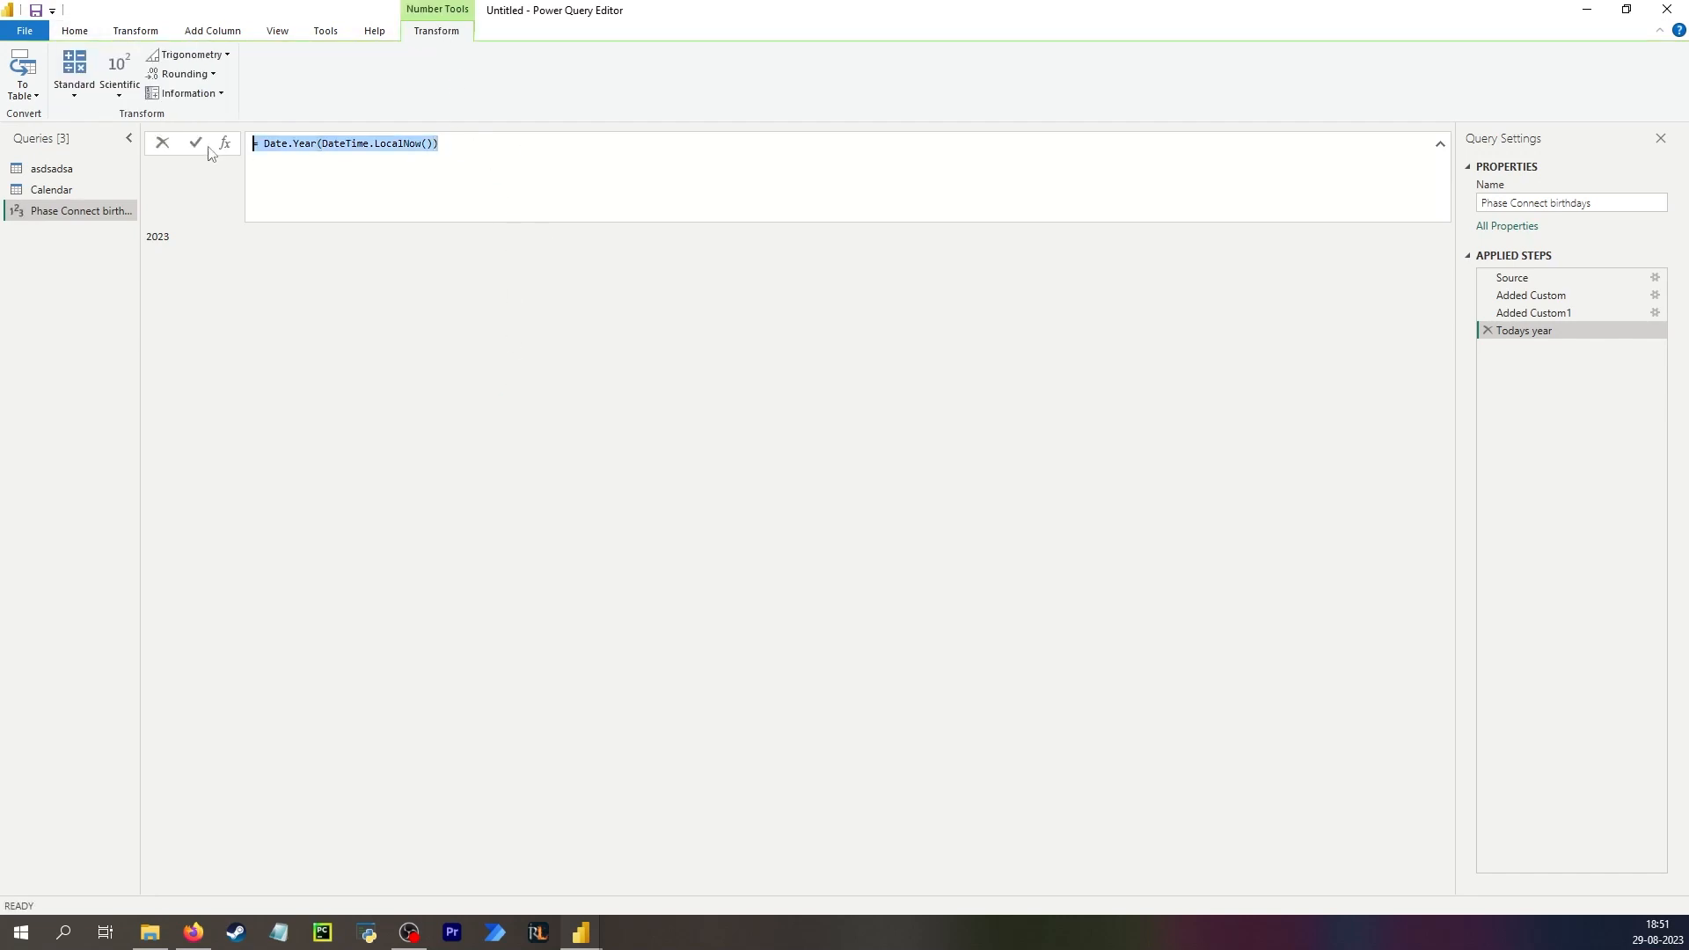
{"action": "key", "text": "ctrl+v"}
{"action": "left_click", "coordinate": [311, 306]}
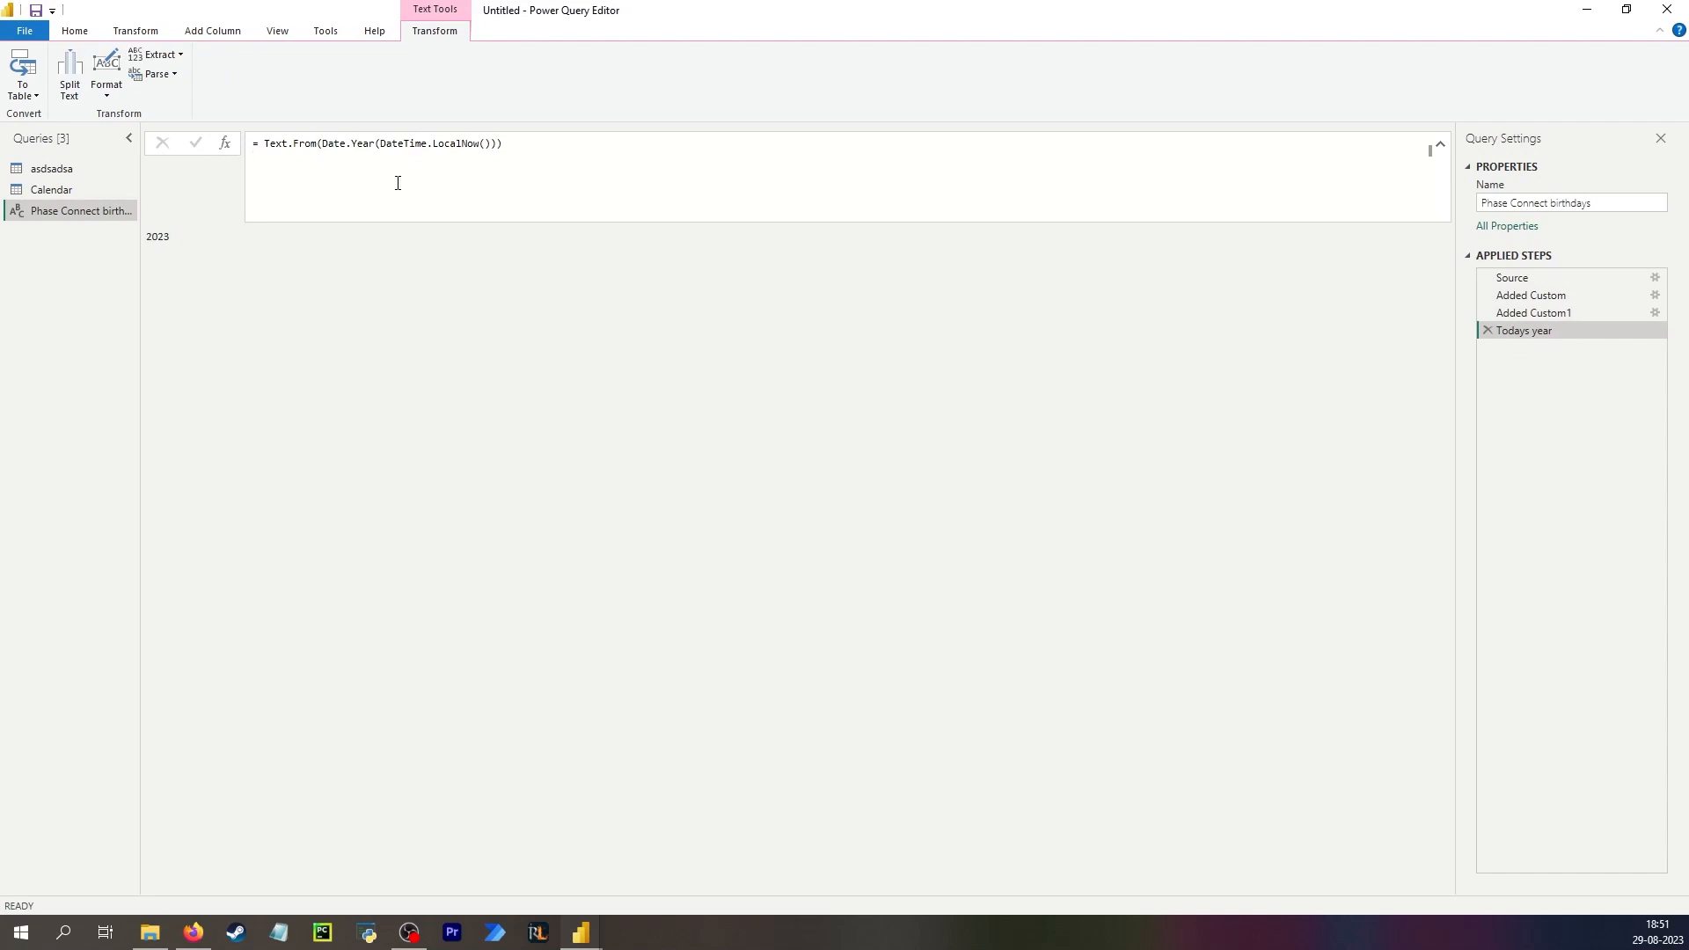
Add a new step Custom1 that references the Only numbers step.
{"action": "left_click", "coordinate": [1525, 301]}
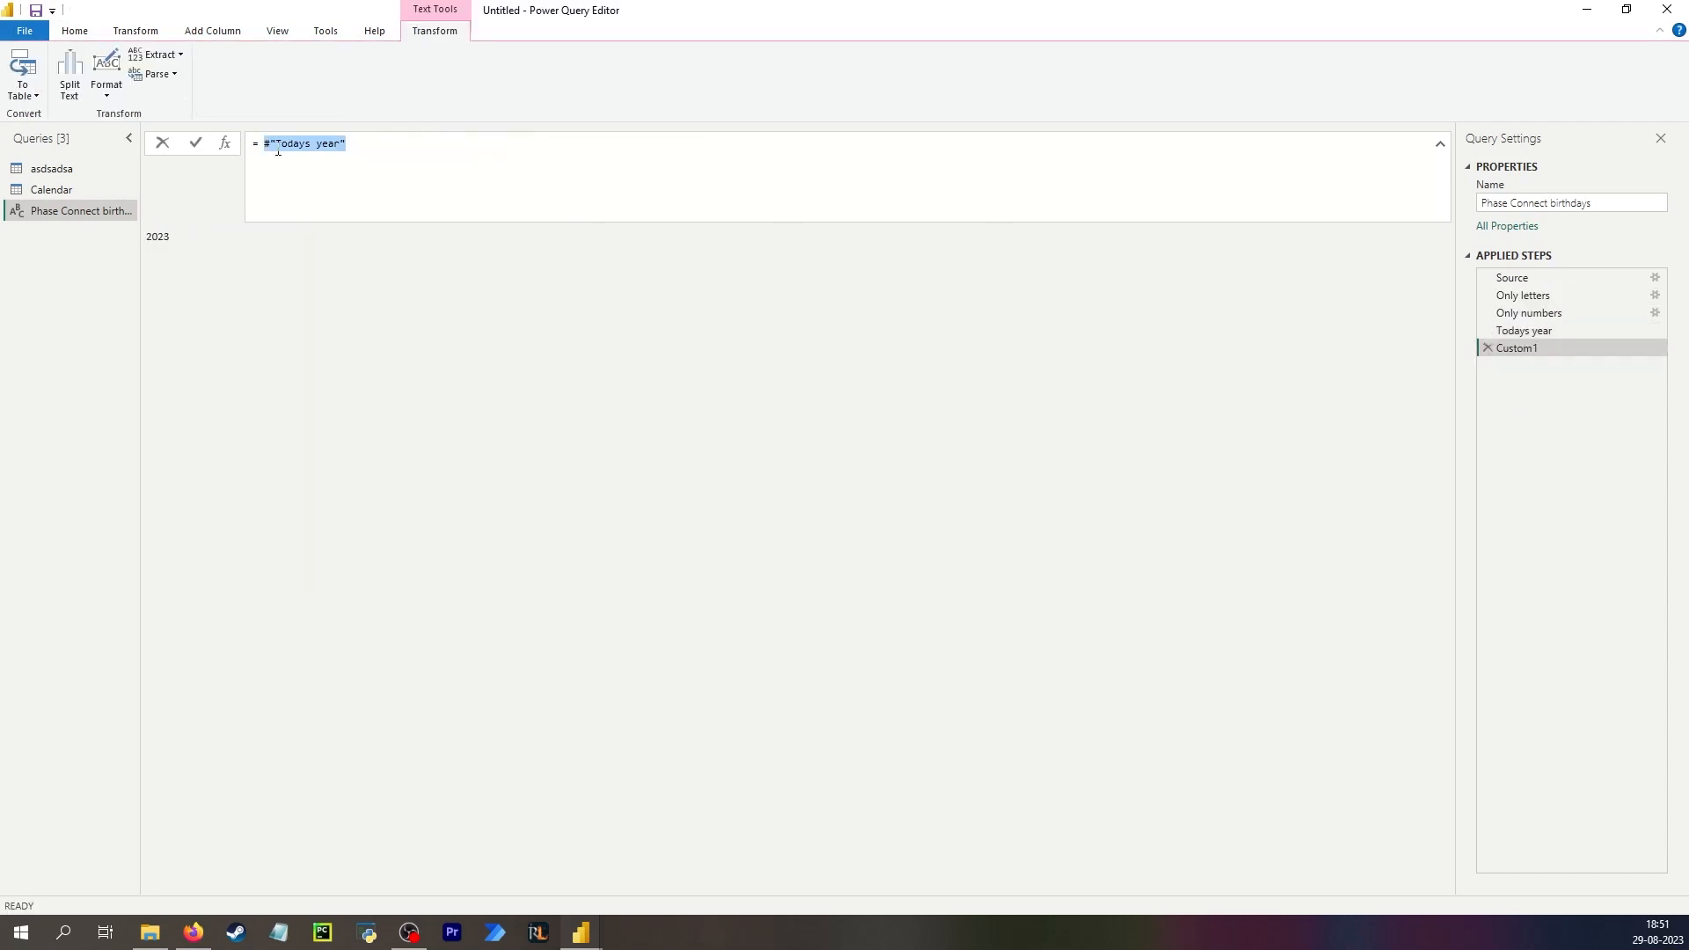
{"action": "type", "text": "onl"}
{"action": "left_click", "coordinate": [359, 177]}
{"action": "key", "text": "Return"}
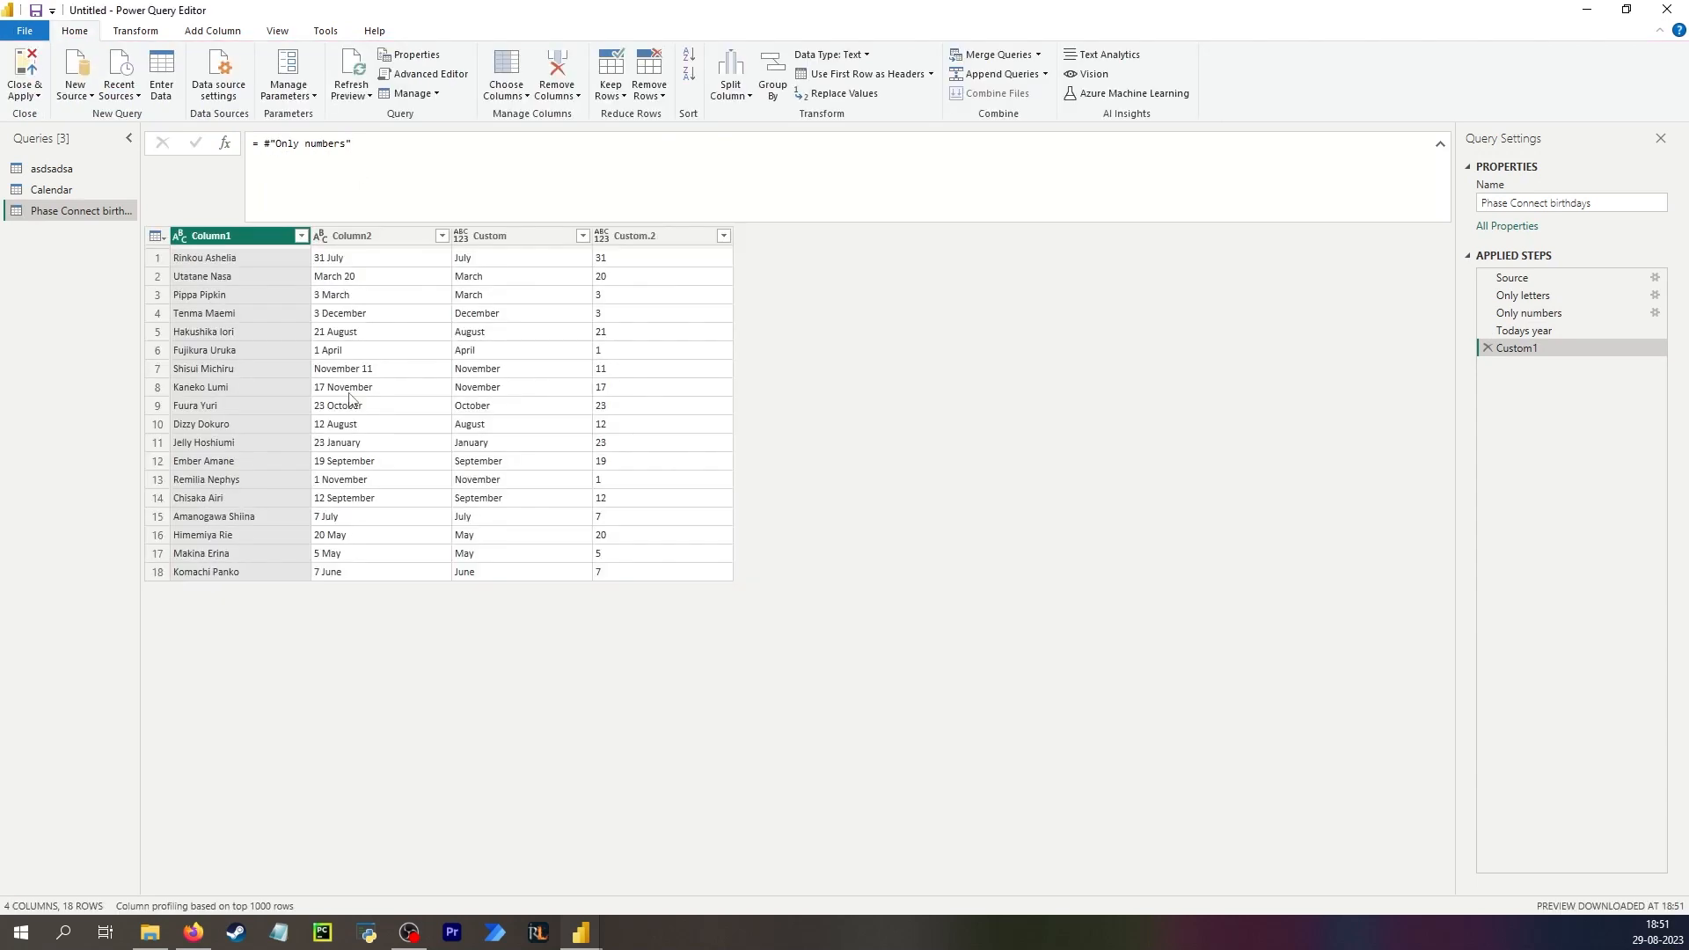
Add a custom column Birthday with the formula [Custom.2] & "-" & [Custom] & "-" & #"Todays year".
{"action": "left_click", "coordinate": [212, 32]}
{"action": "left_click", "coordinate": [89, 75]}
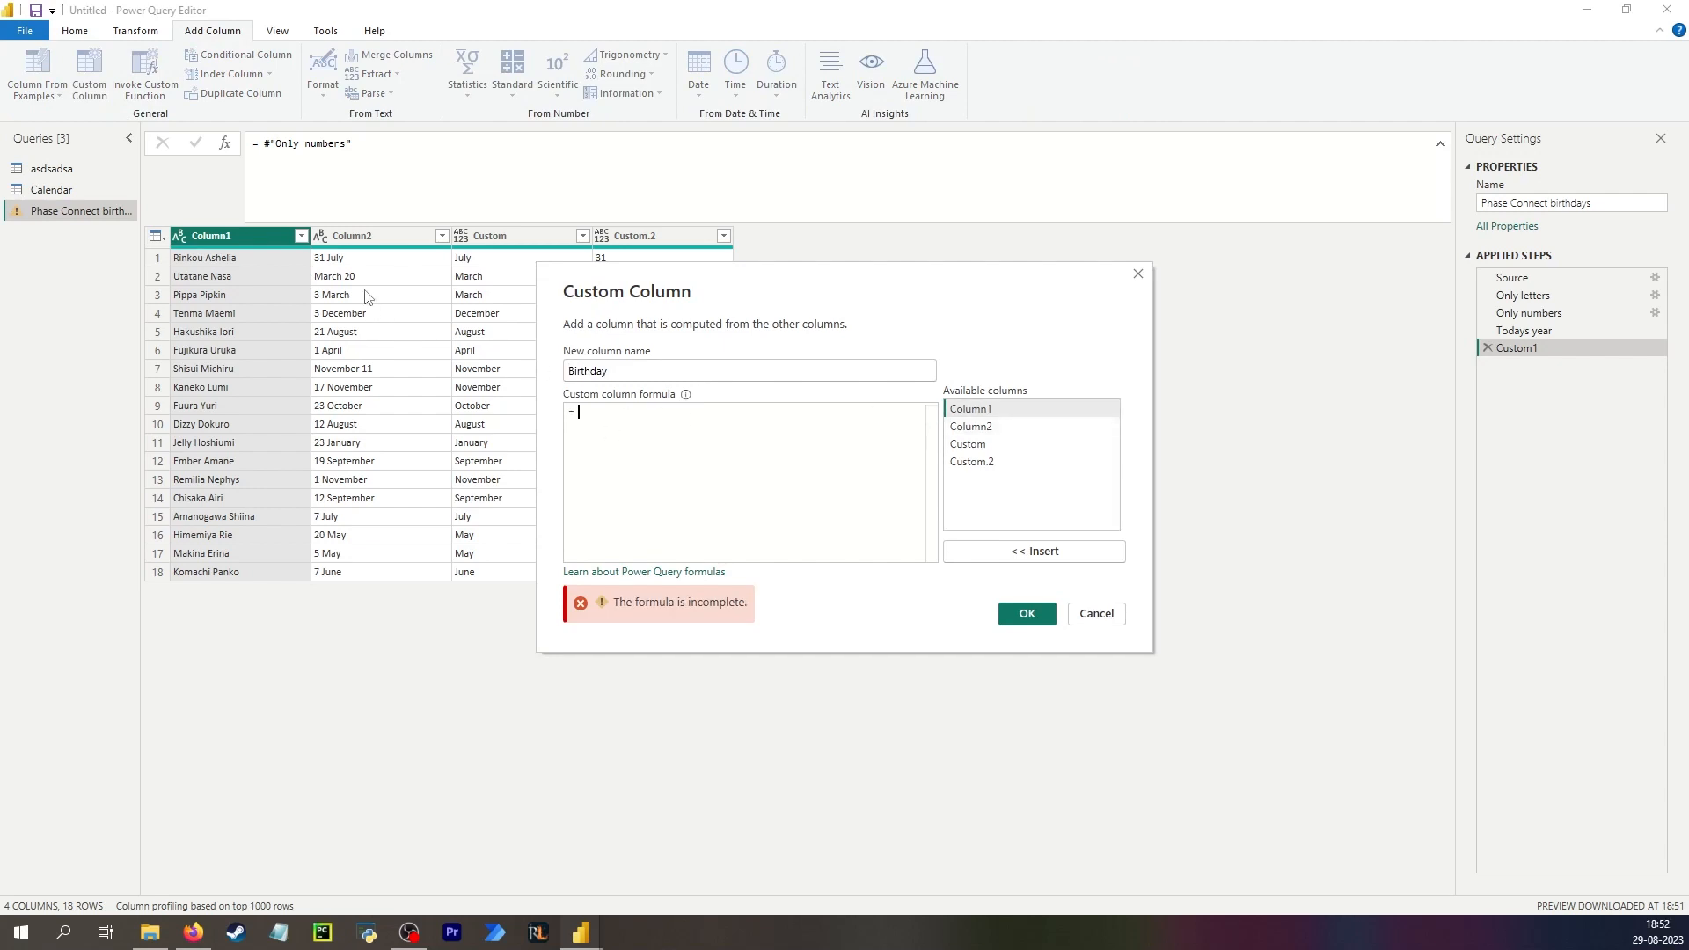
{"action": "left_click_drag", "start_coordinate": [640, 280], "coordinate": [812, 352]}
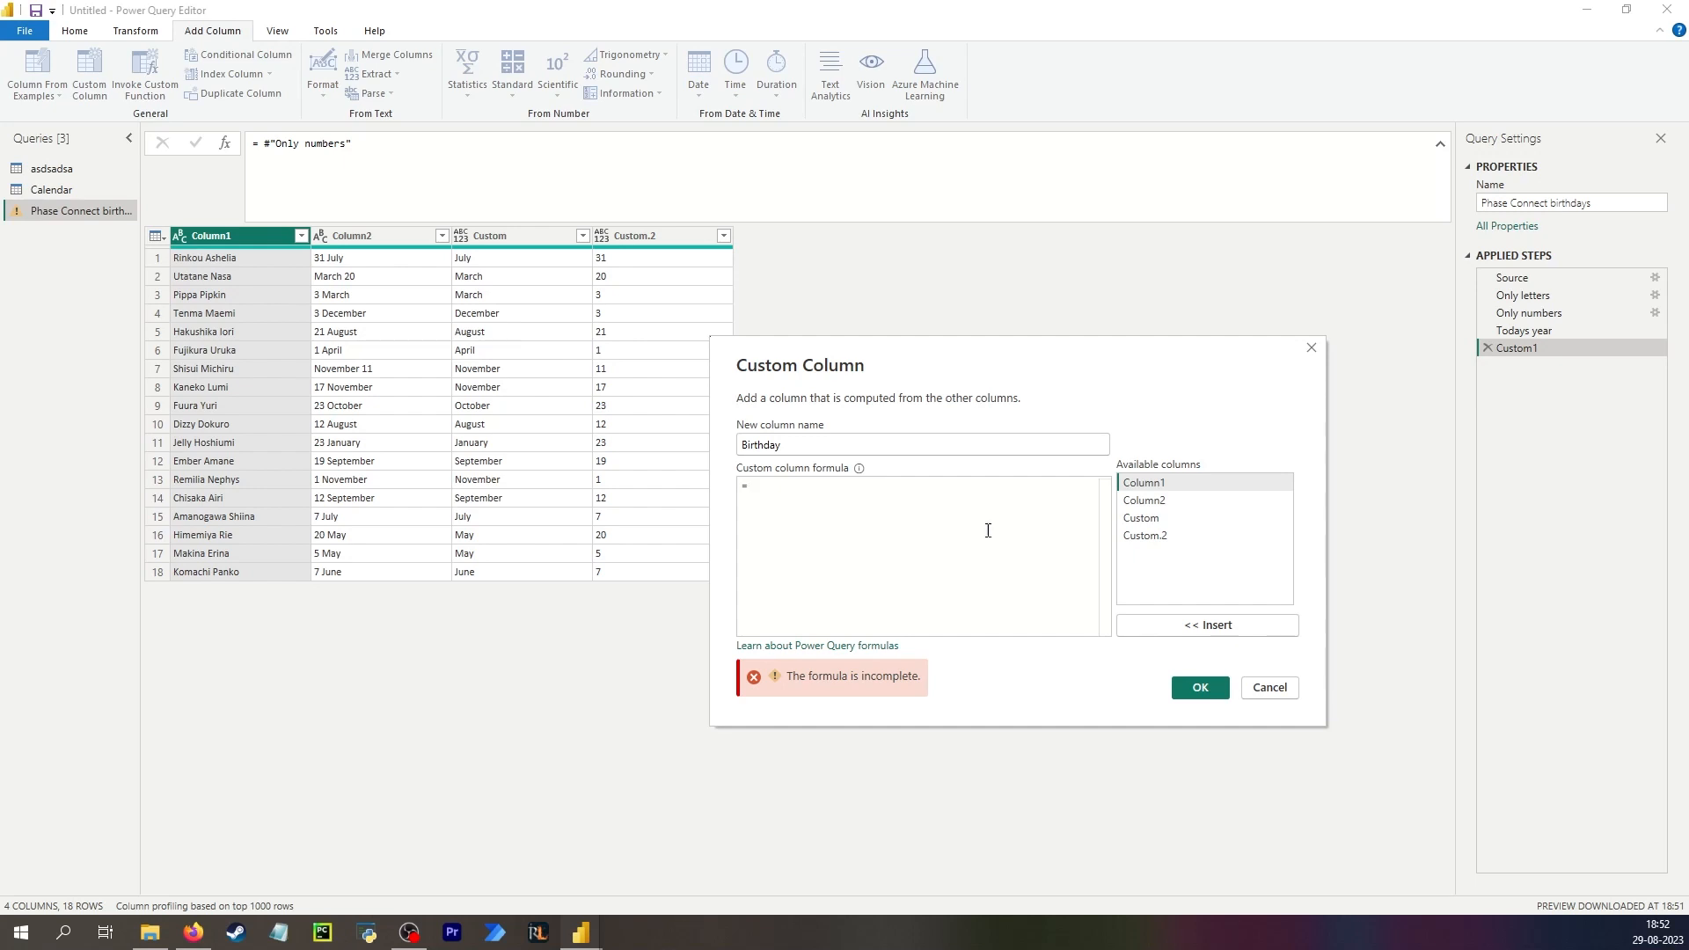
{"action": "left_click", "coordinate": [1195, 535]}
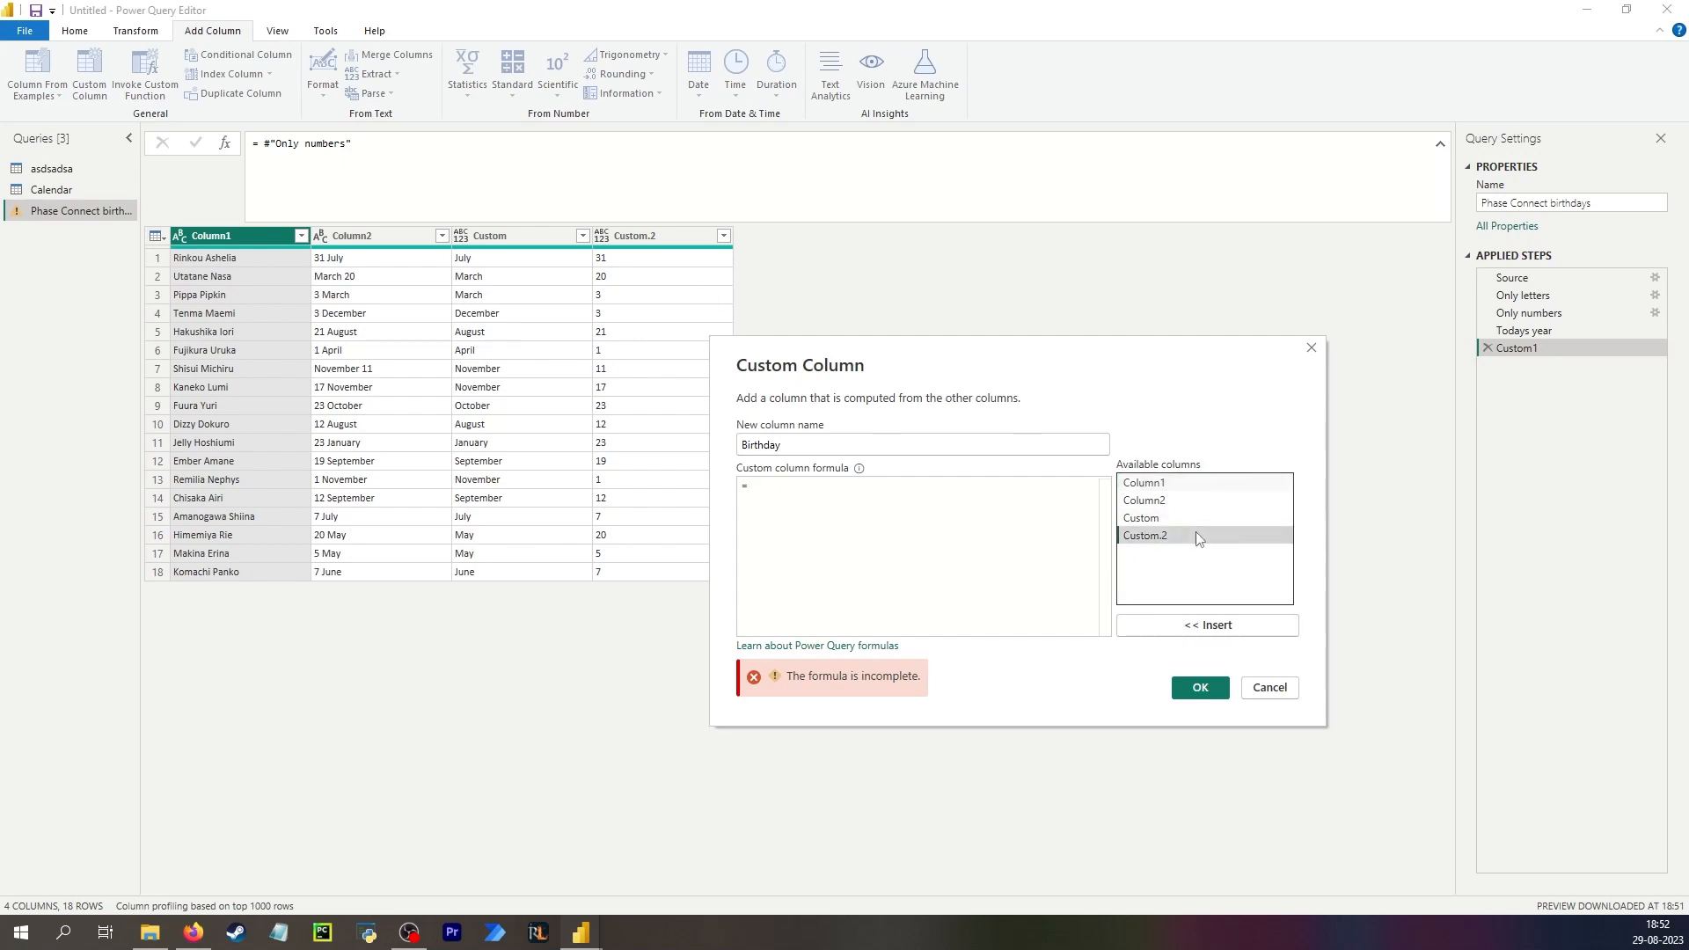
{"action": "double_click", "coordinate": [1196, 537]}
{"action": "left_click", "coordinate": [1082, 483]}
{"action": "type", "text": "& \"\""}
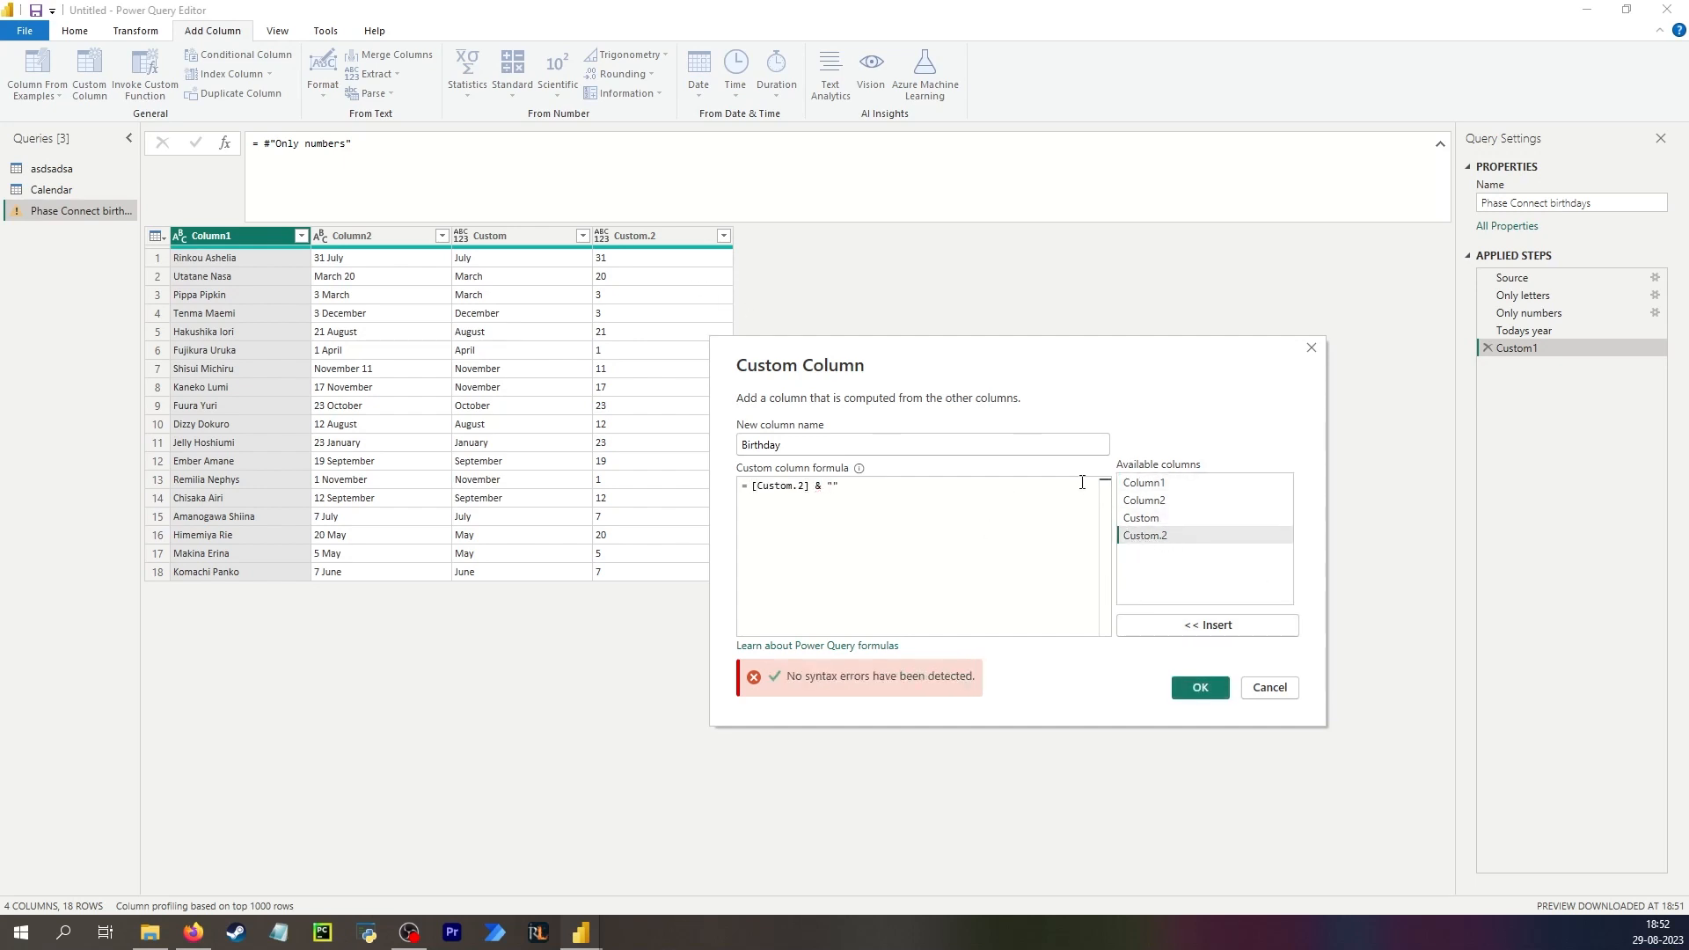
{"action": "type", "text": "- & \"\""}
{"action": "key", "text": "BackSpace"}
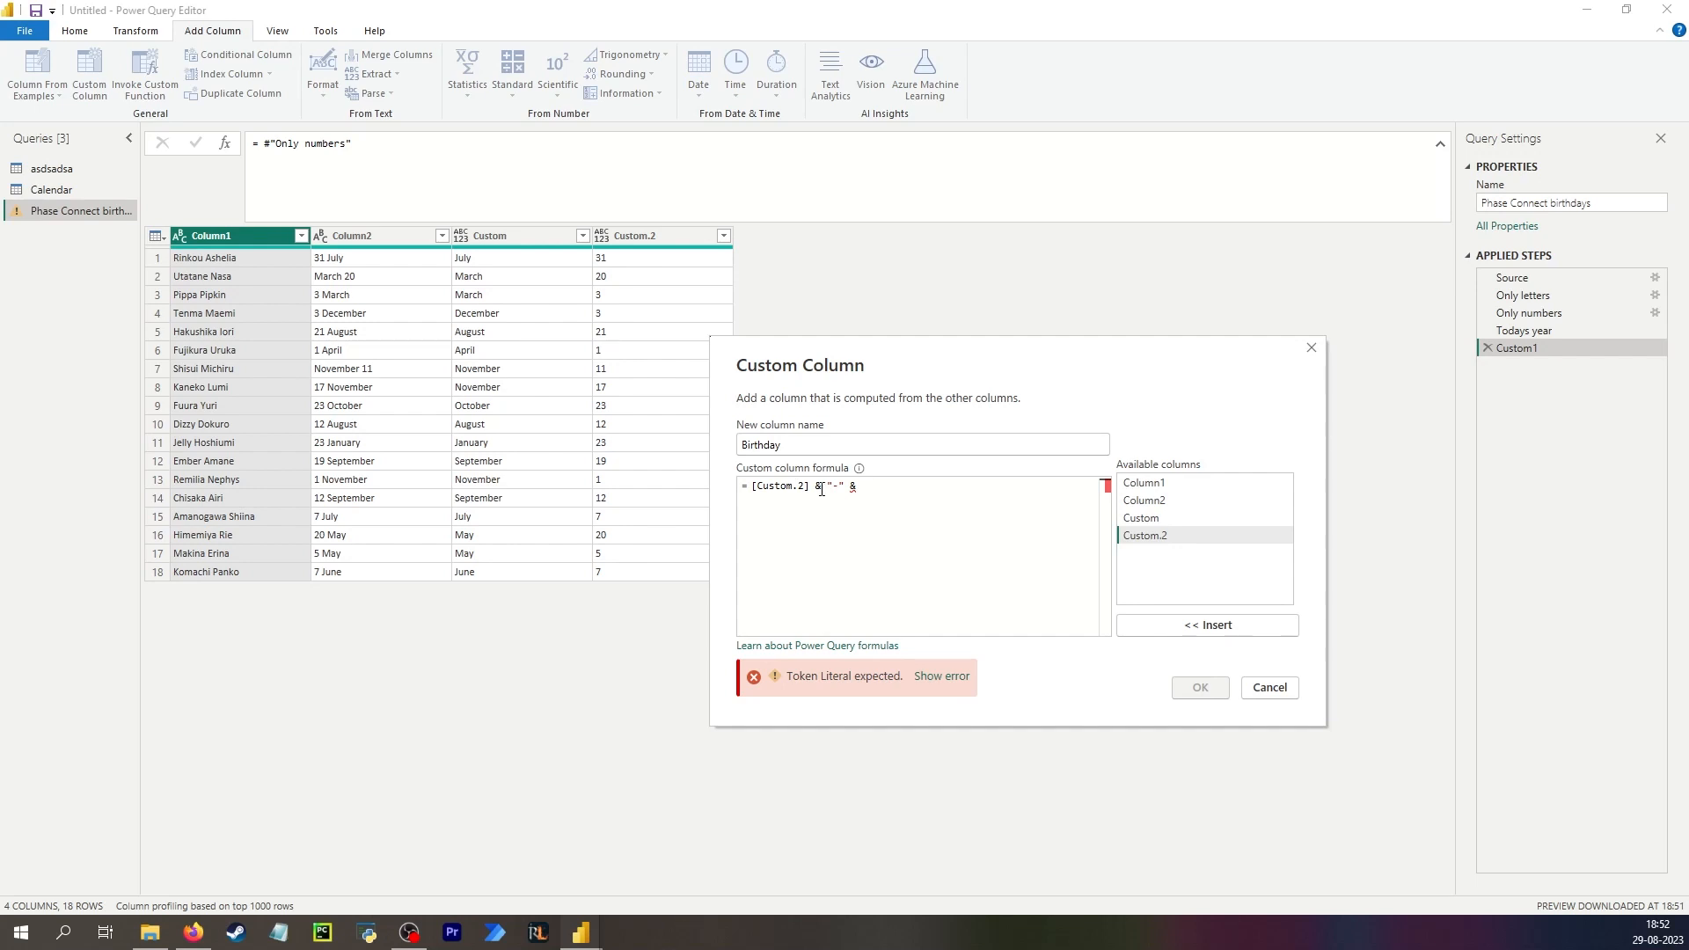
{"action": "double_click", "coordinate": [1141, 517]}
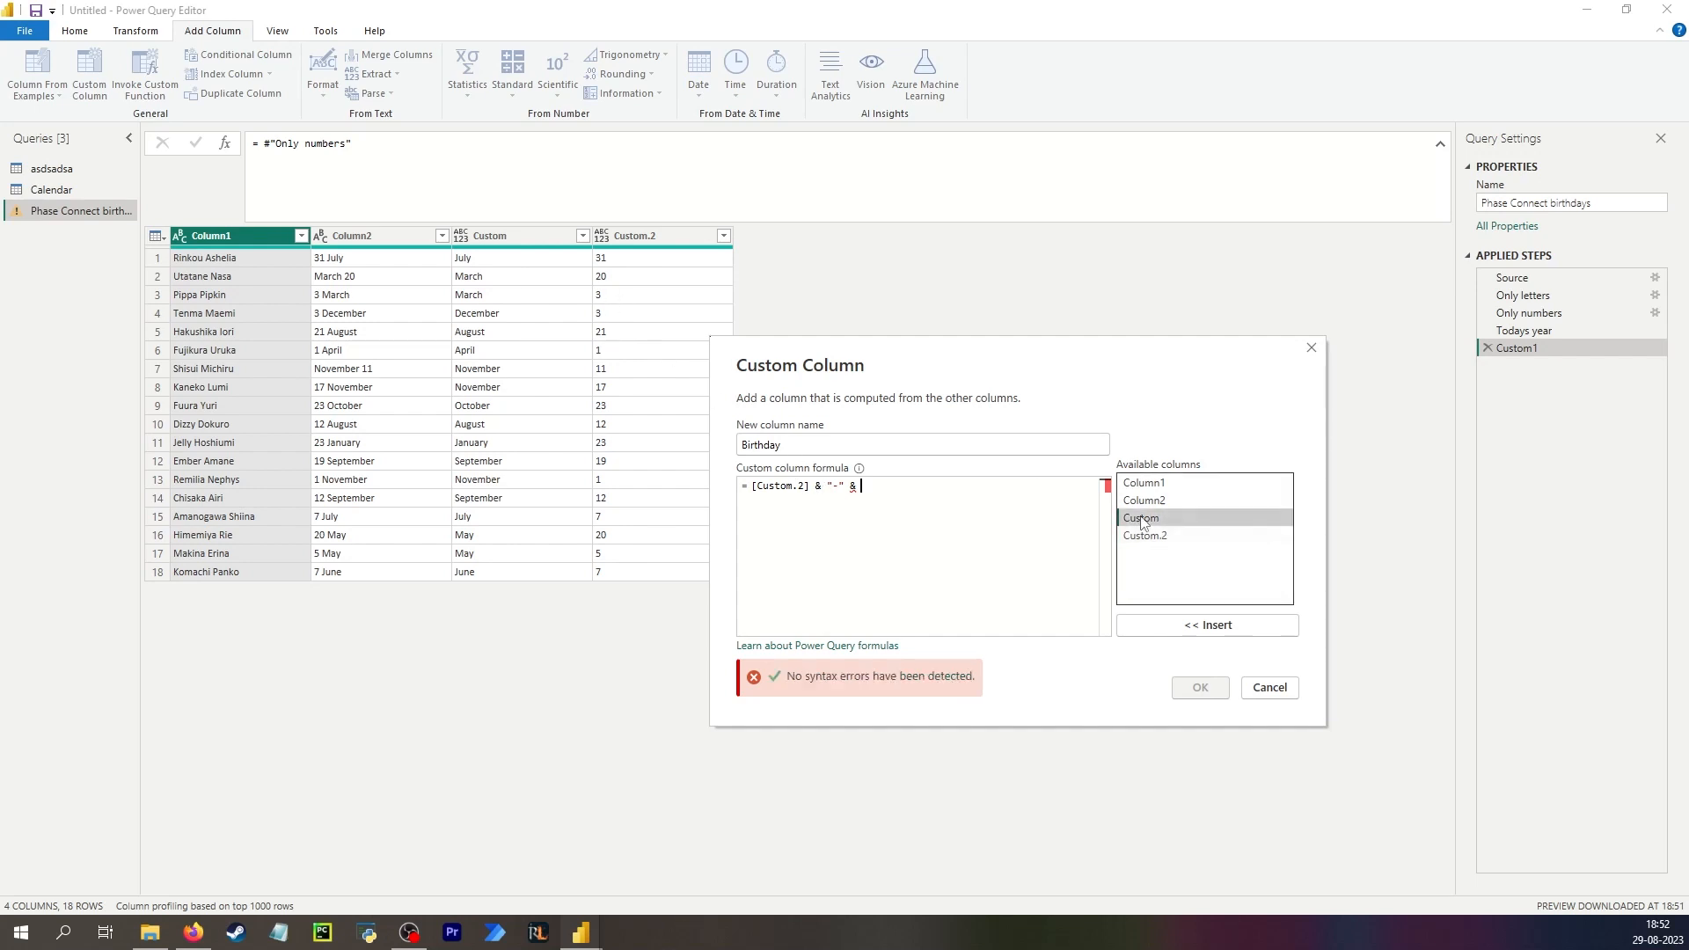
{"action": "type", "text": "& \"-\""}
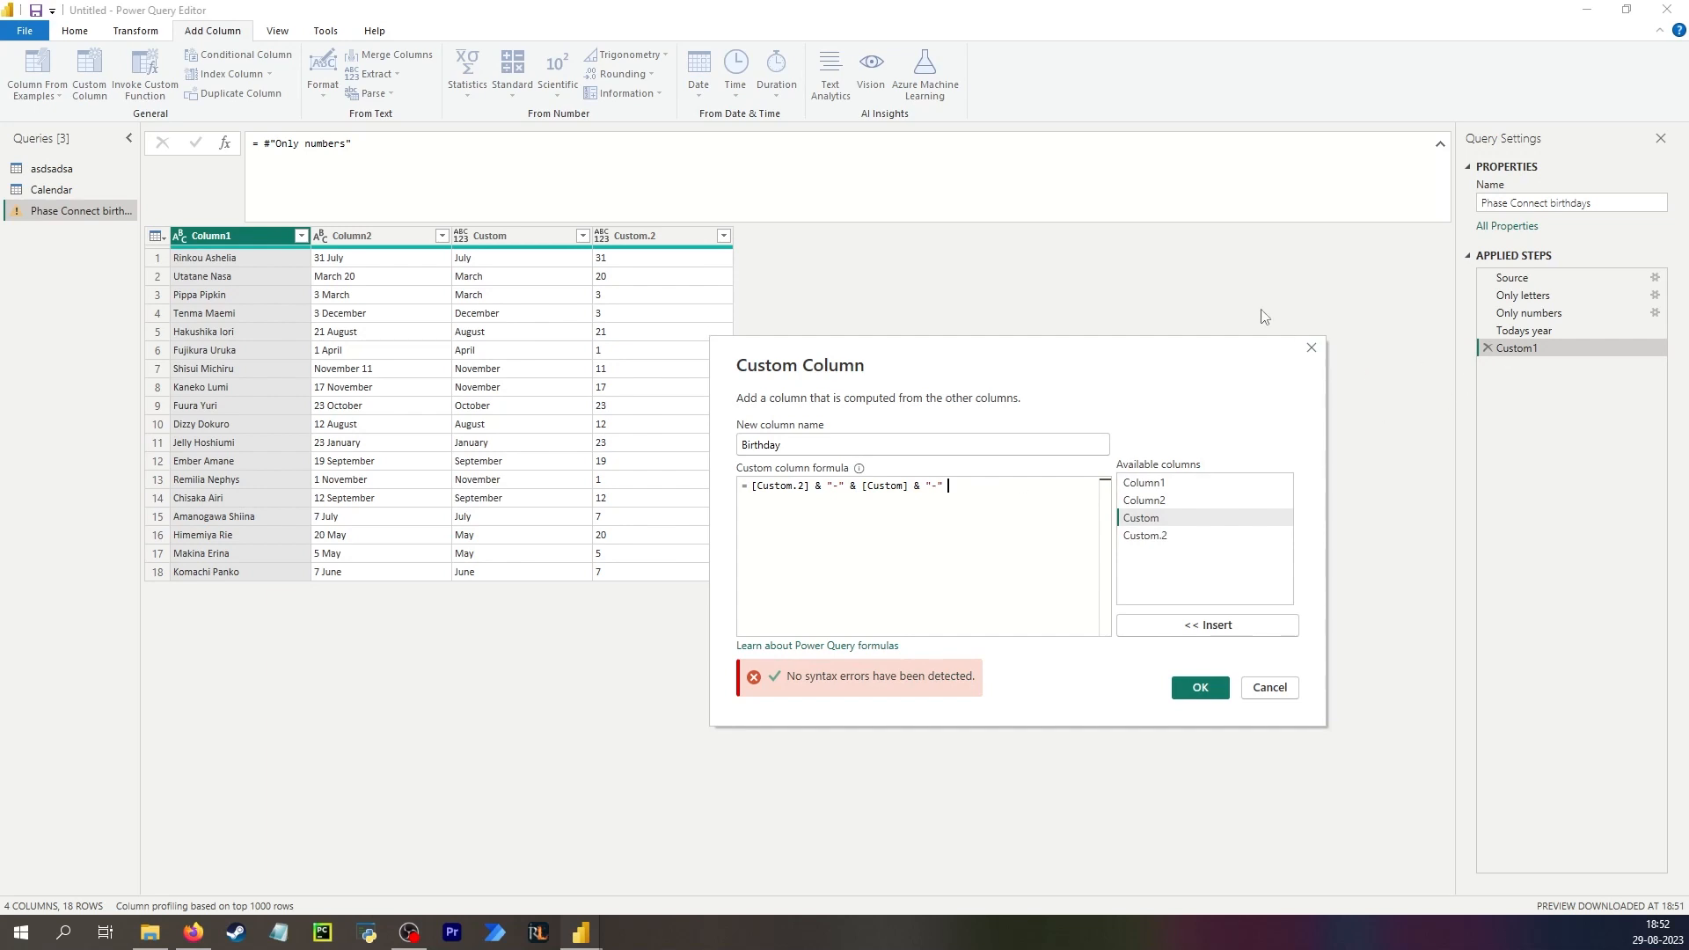
{"action": "type", "text": " & #\"Todays year\""}
{"action": "left_click", "coordinate": [1183, 695]}
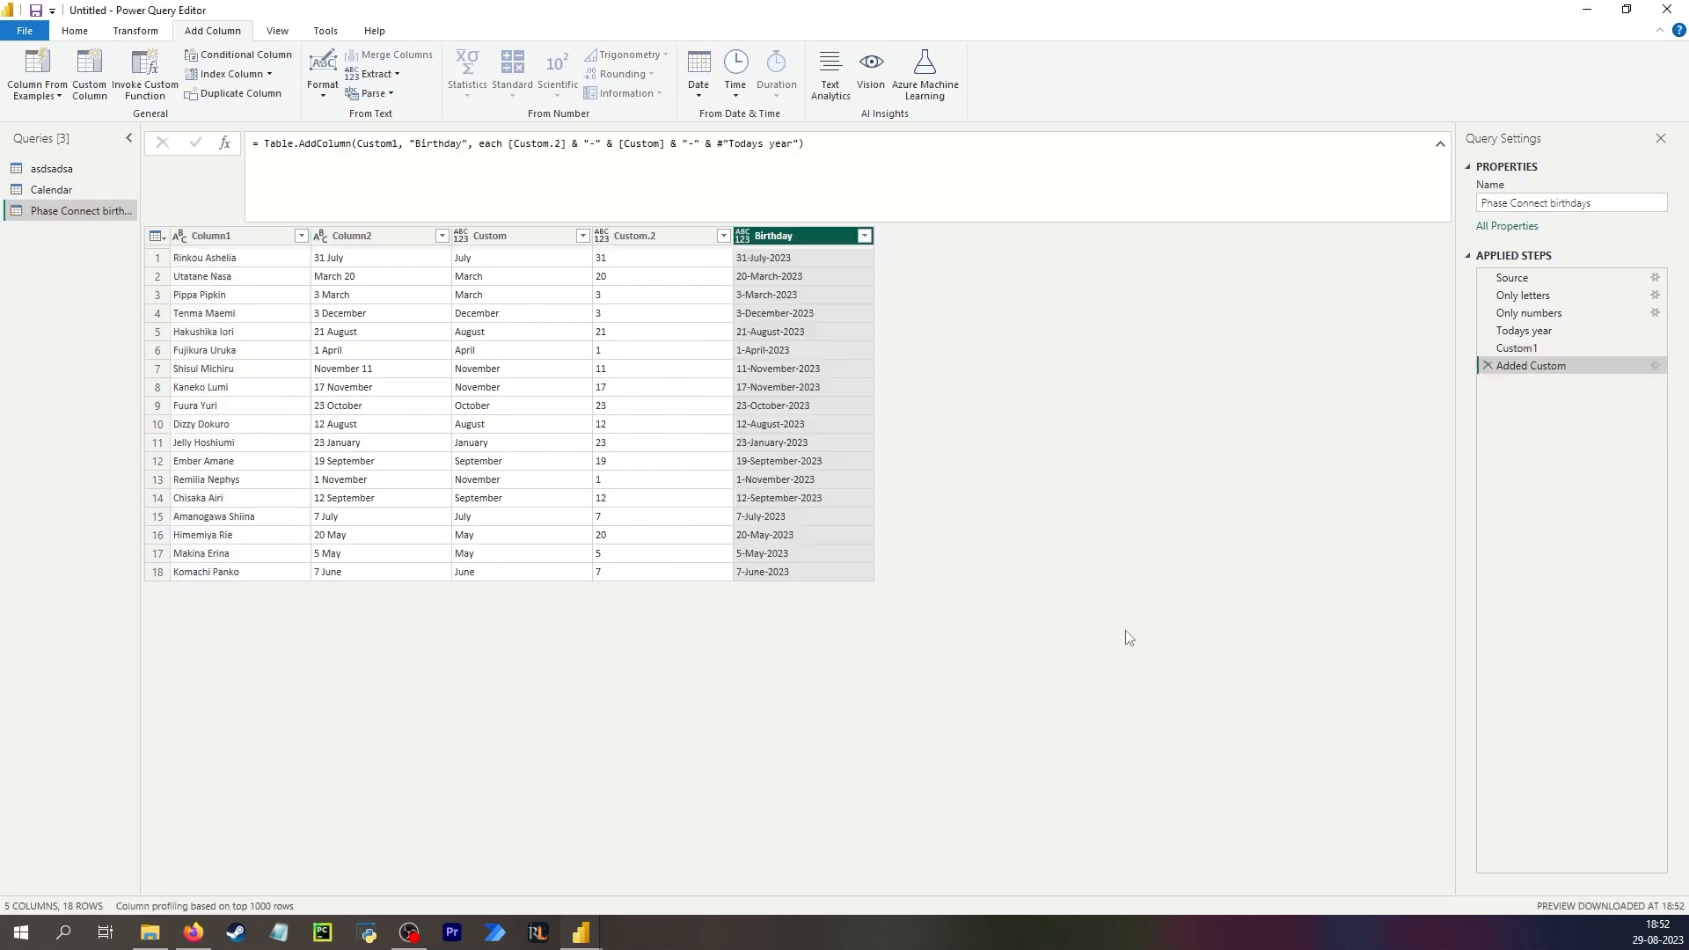
{"action": "left_click", "coordinate": [810, 265]}
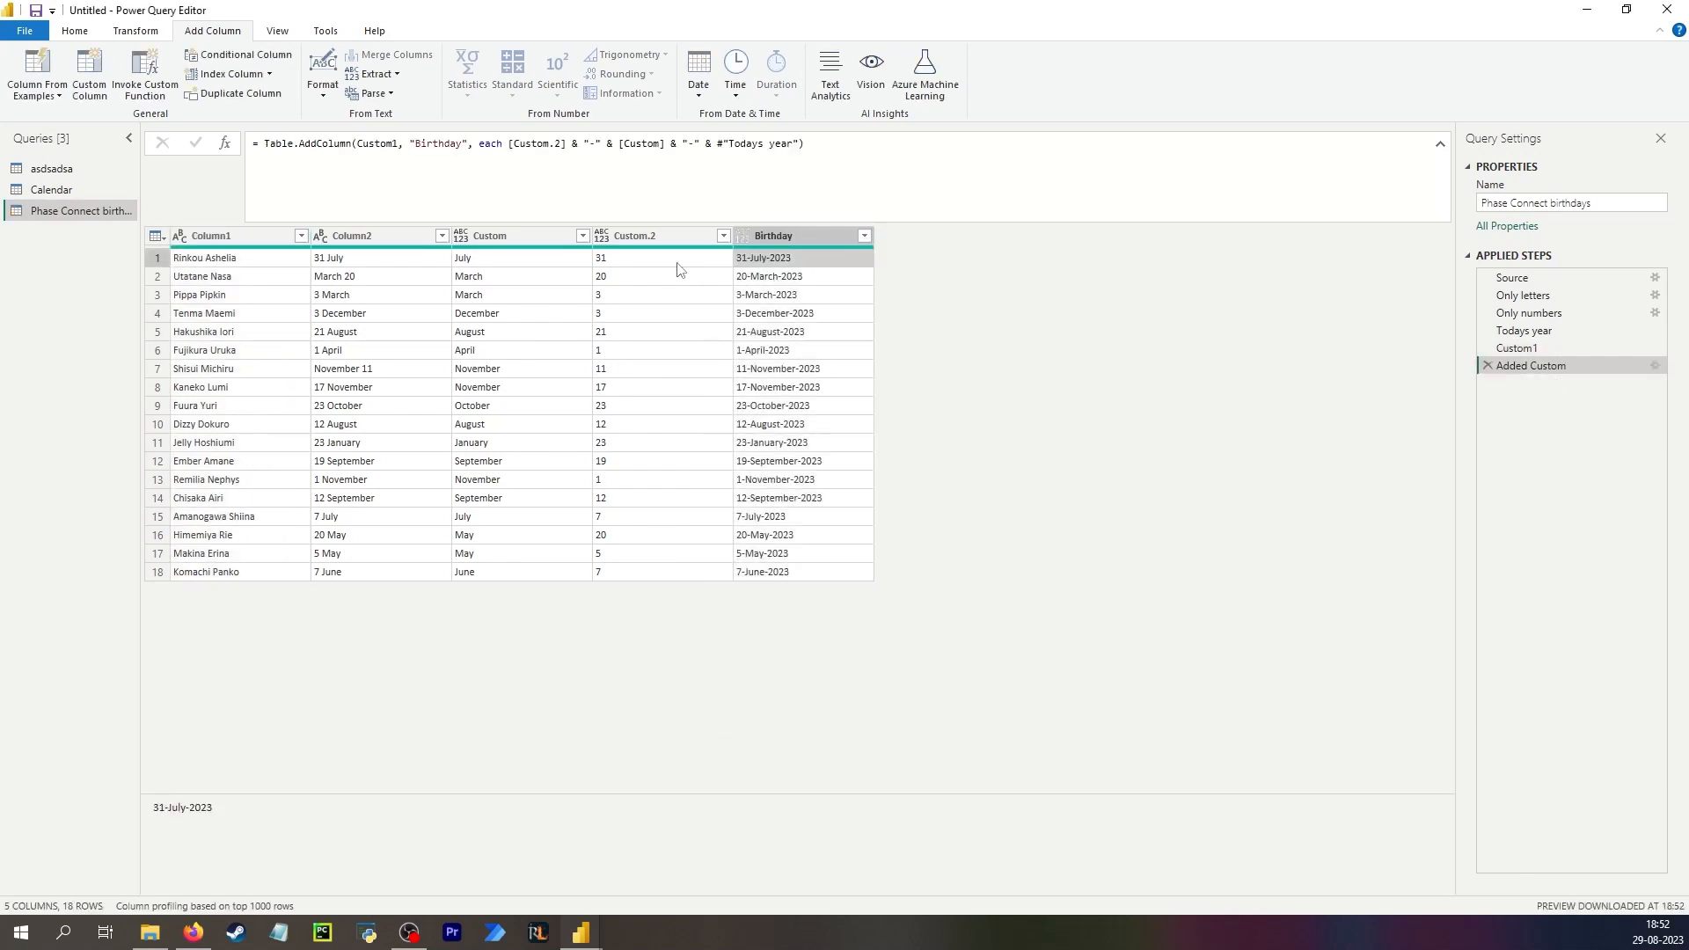
{"action": "left_click", "coordinate": [510, 144]}
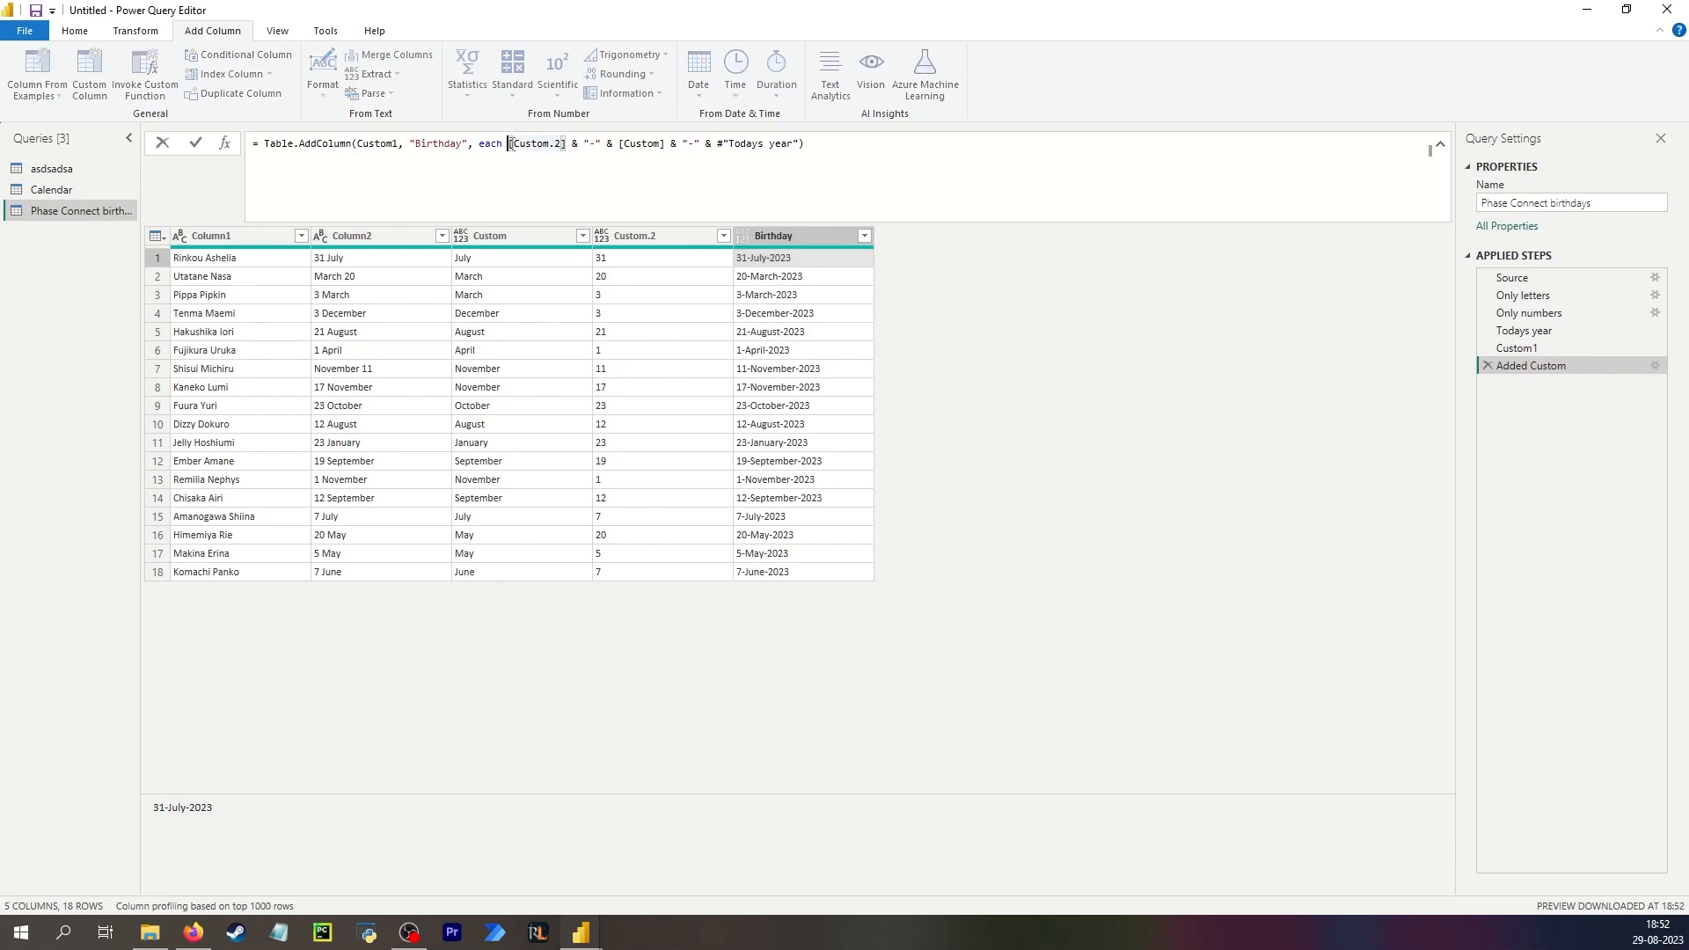
{"action": "type", "text": "Text"}
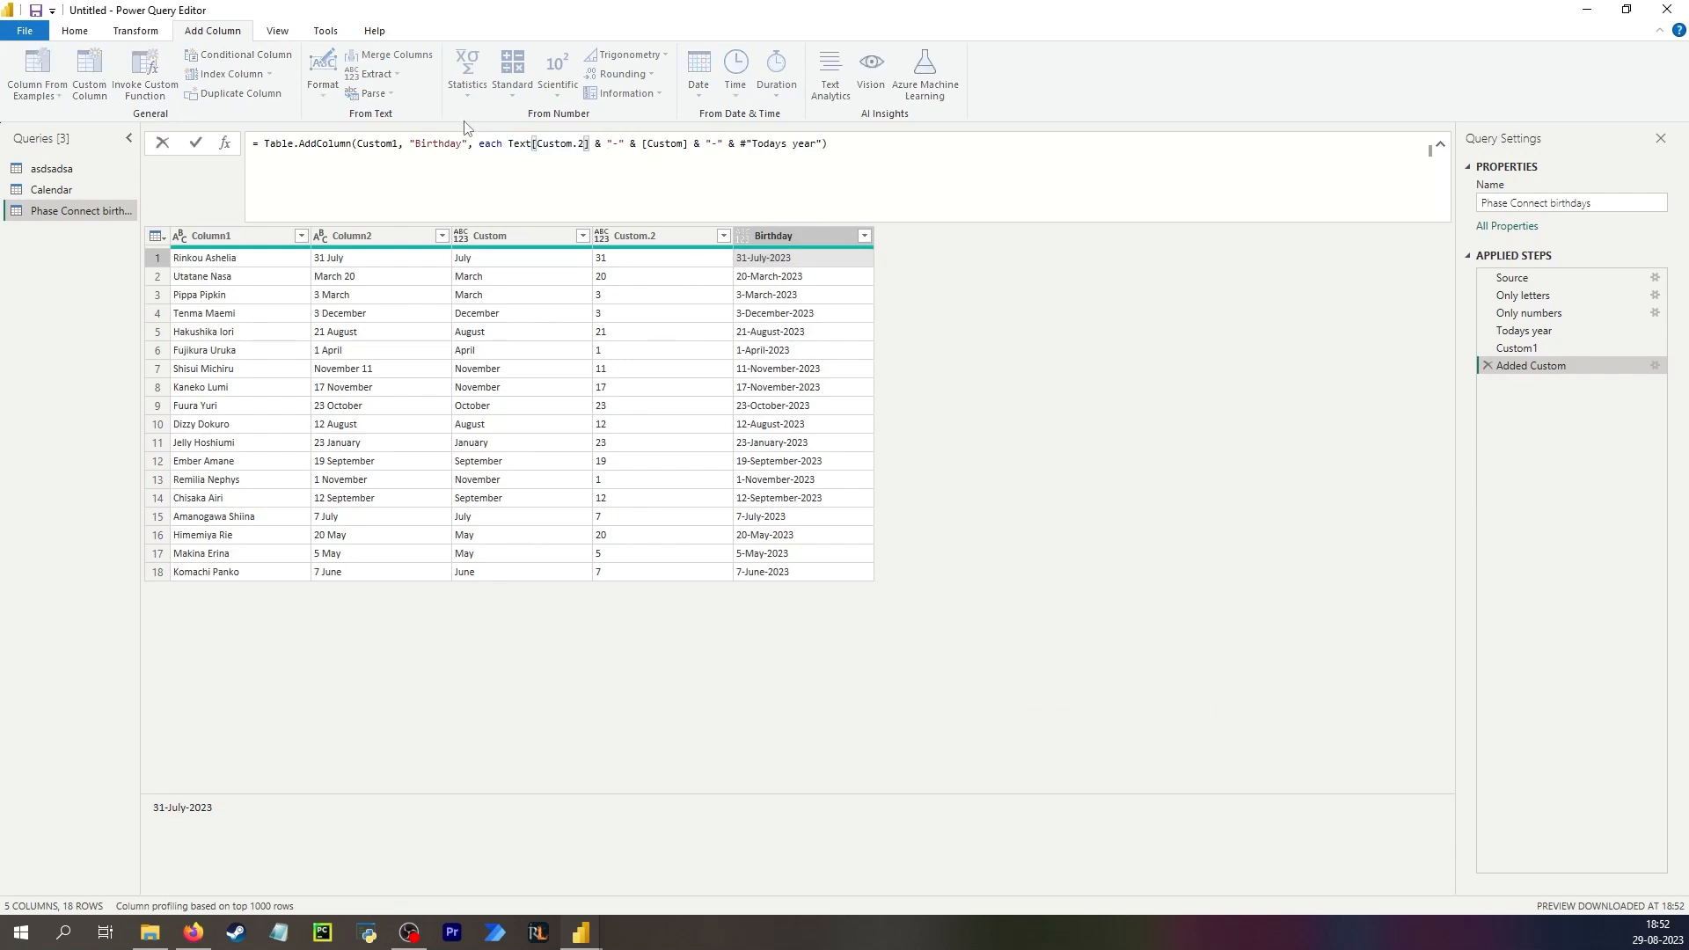
{"action": "key", "text": "BackSpace"}
{"action": "key", "text": "BackSpace"}
{"action": "key", "text": "BackSpace"}
{"action": "key", "text": "BackSpace"}
{"action": "key", "text": "Return"}
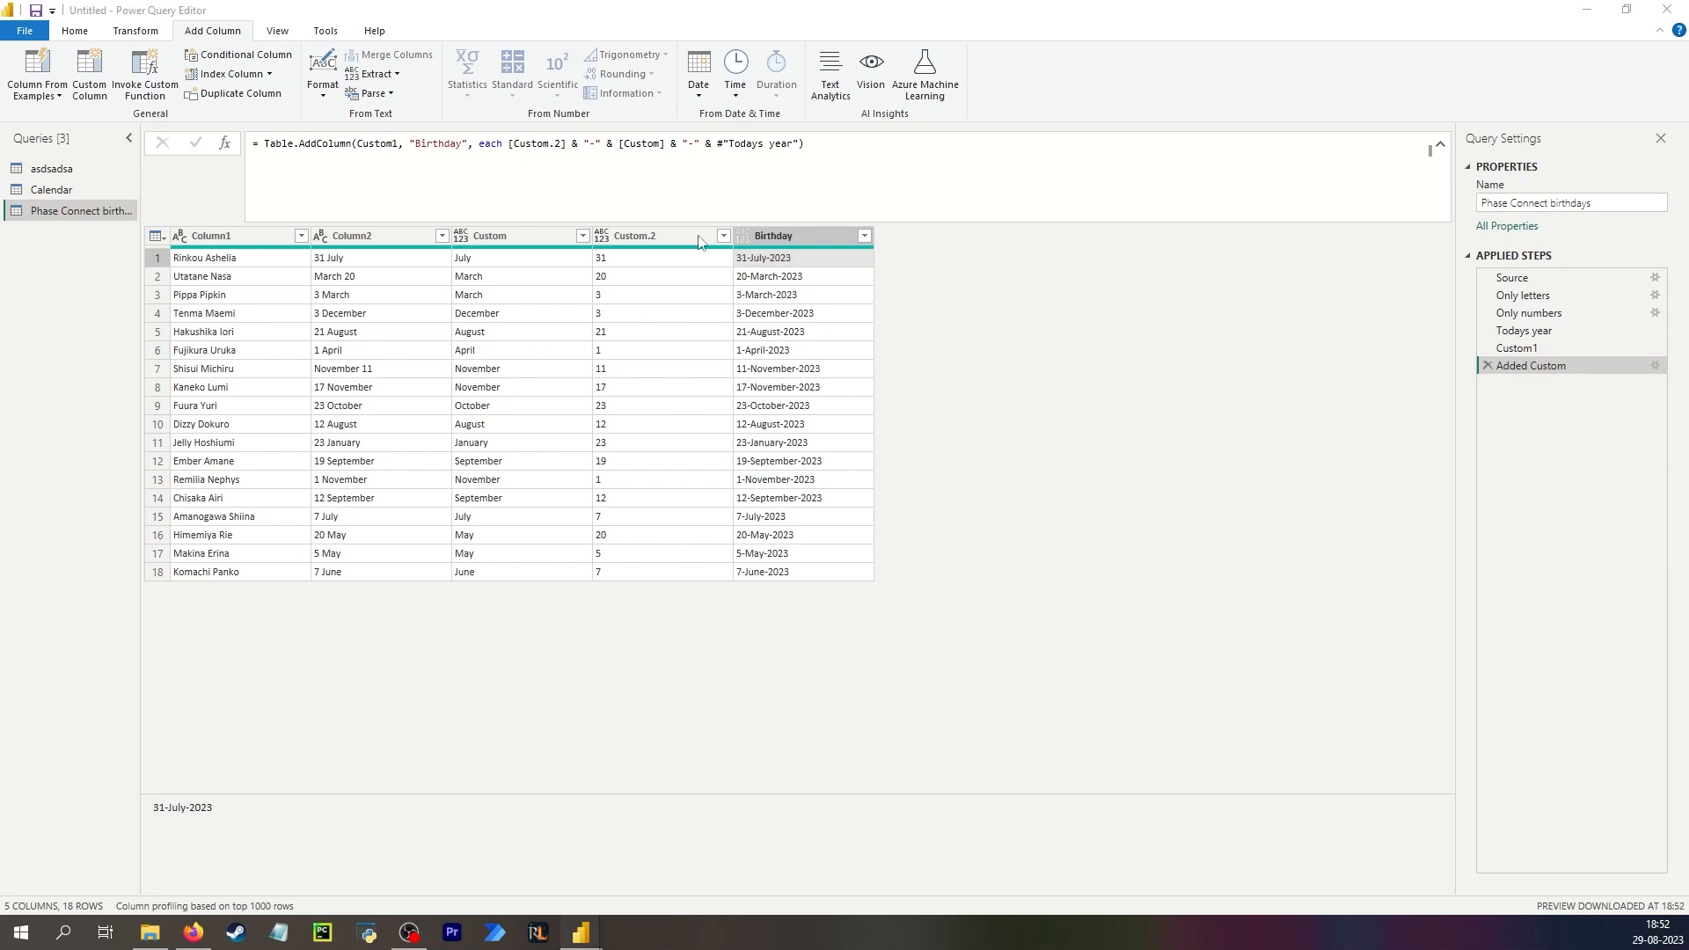
Append type date to the Birthday column formula.
{"action": "left_click", "coordinate": [800, 142]}
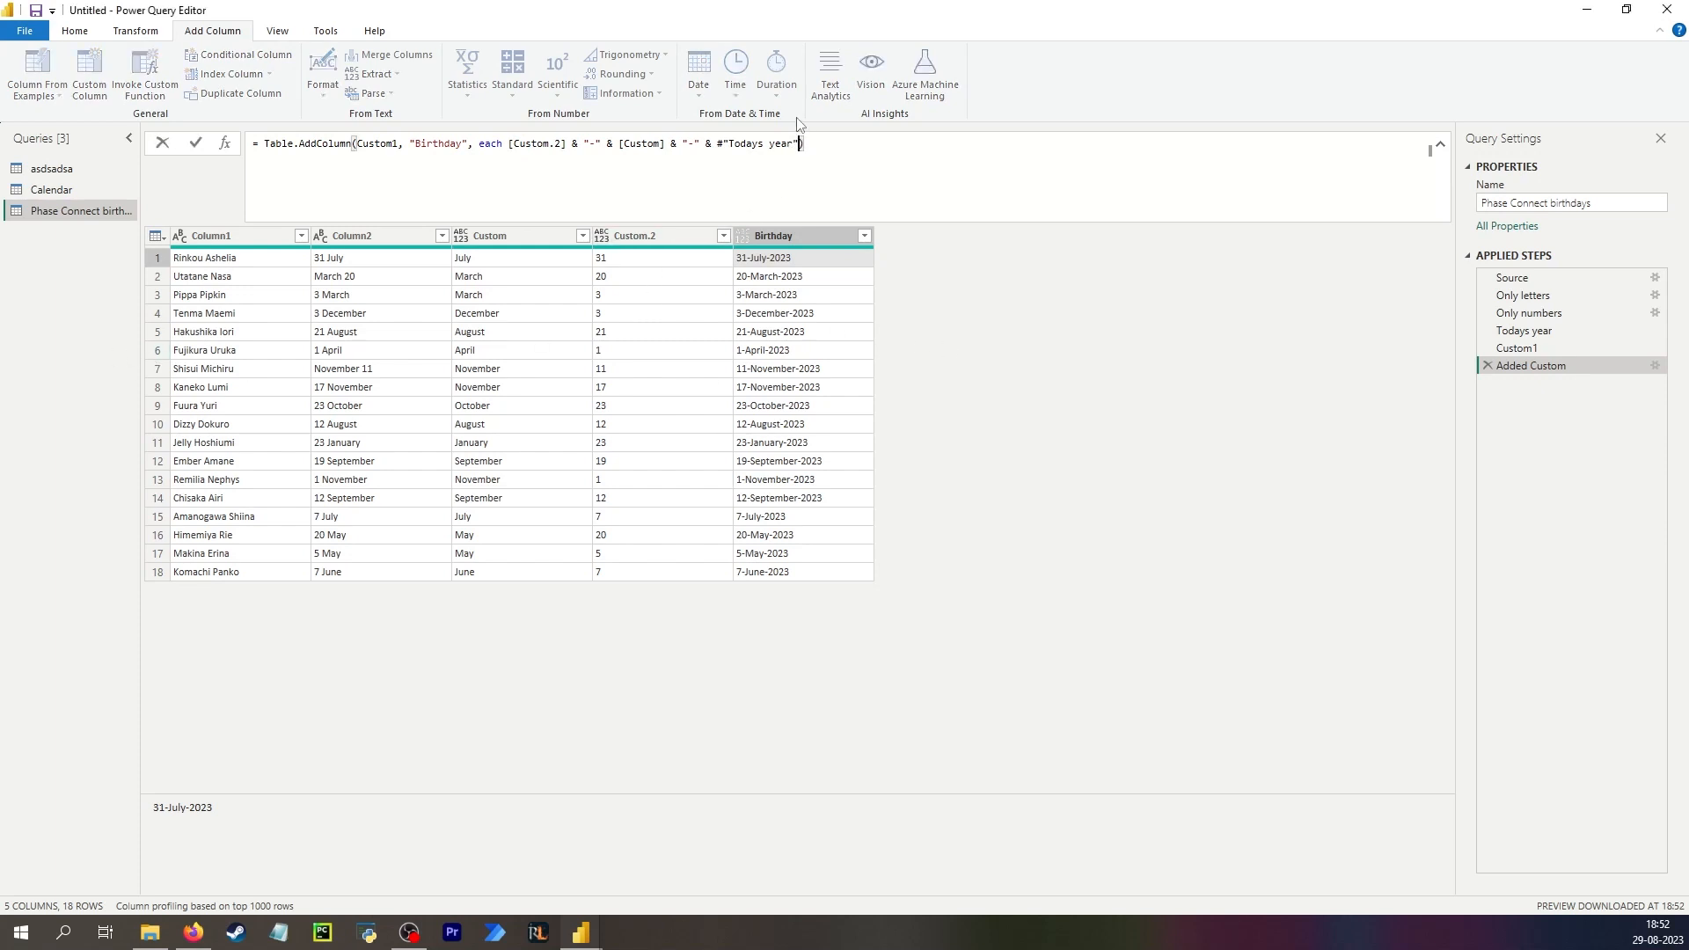
{"action": "type", "text": ", type"}
{"action": "type", "text": " date"}
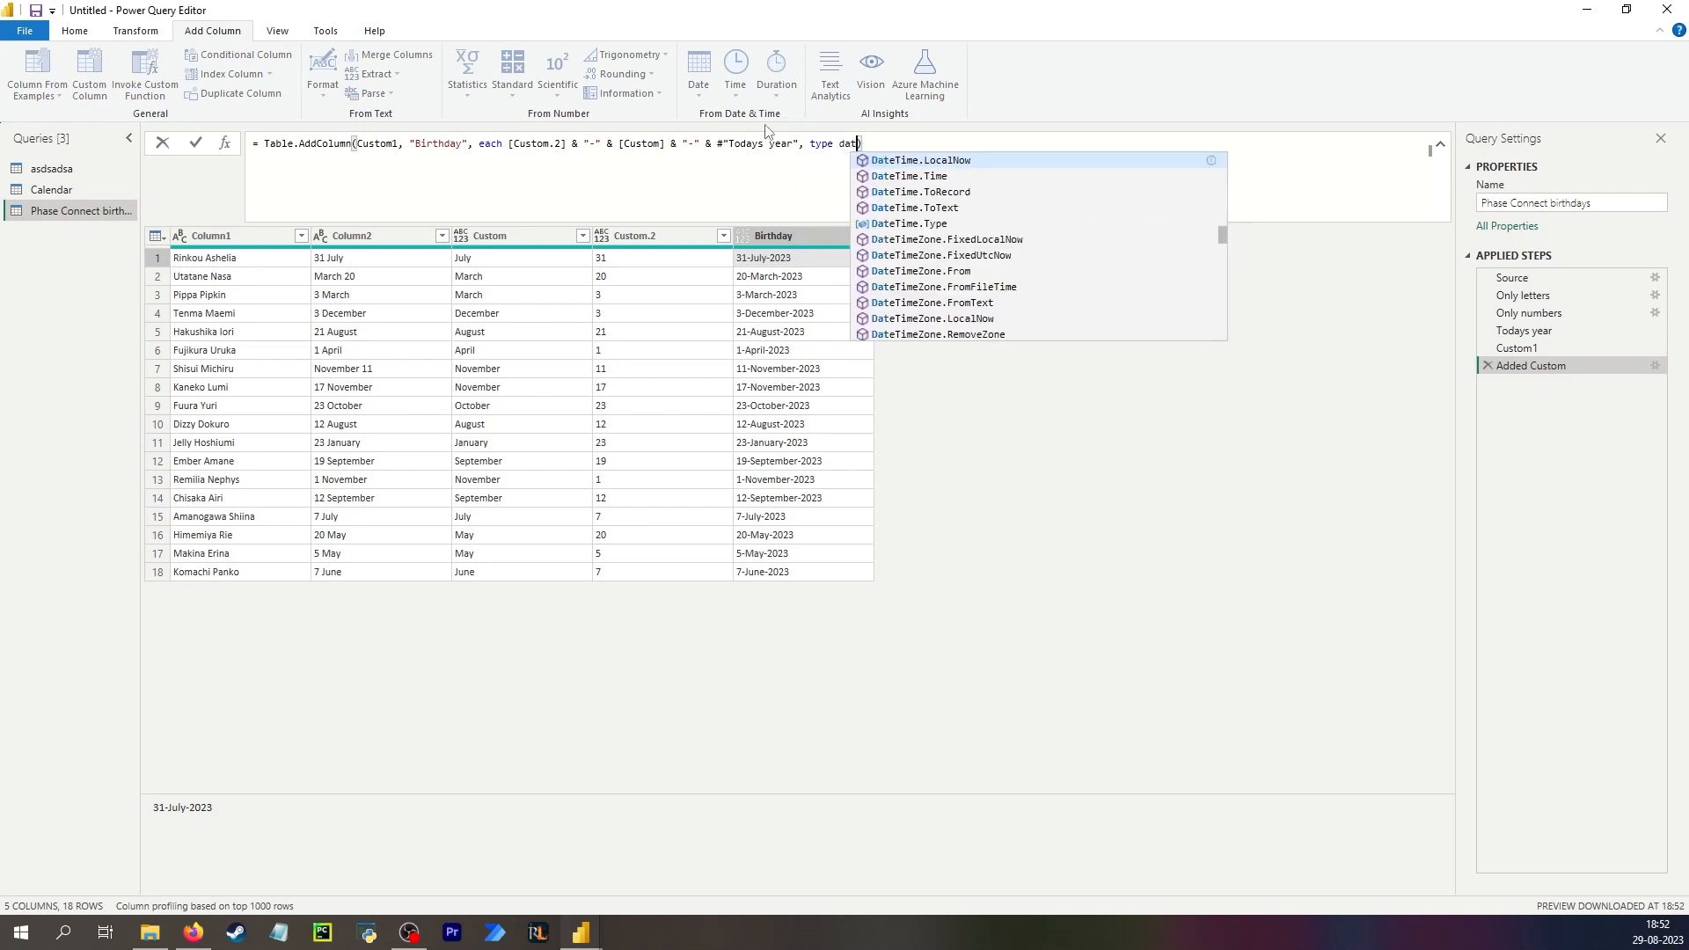
{"action": "key", "text": "Return"}
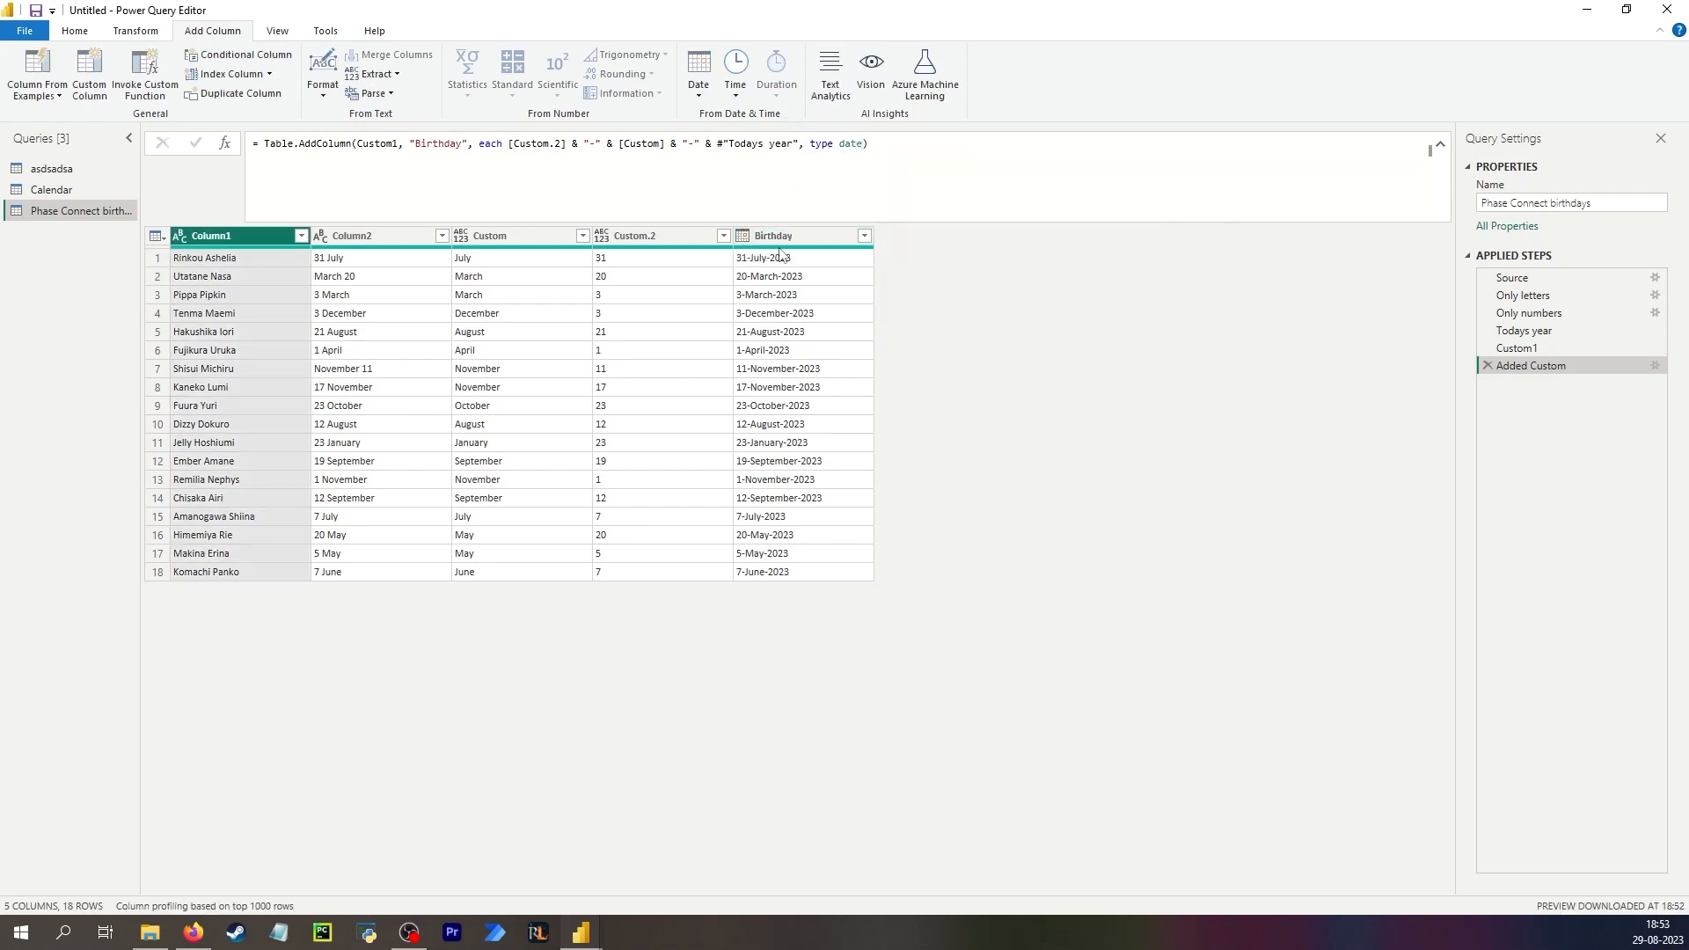
Try applying Start of Month to the Birthday column, inspect the error, and delete that step.
{"action": "mouse_move", "coordinate": [744, 245]}
{"action": "left_click", "coordinate": [759, 258]}
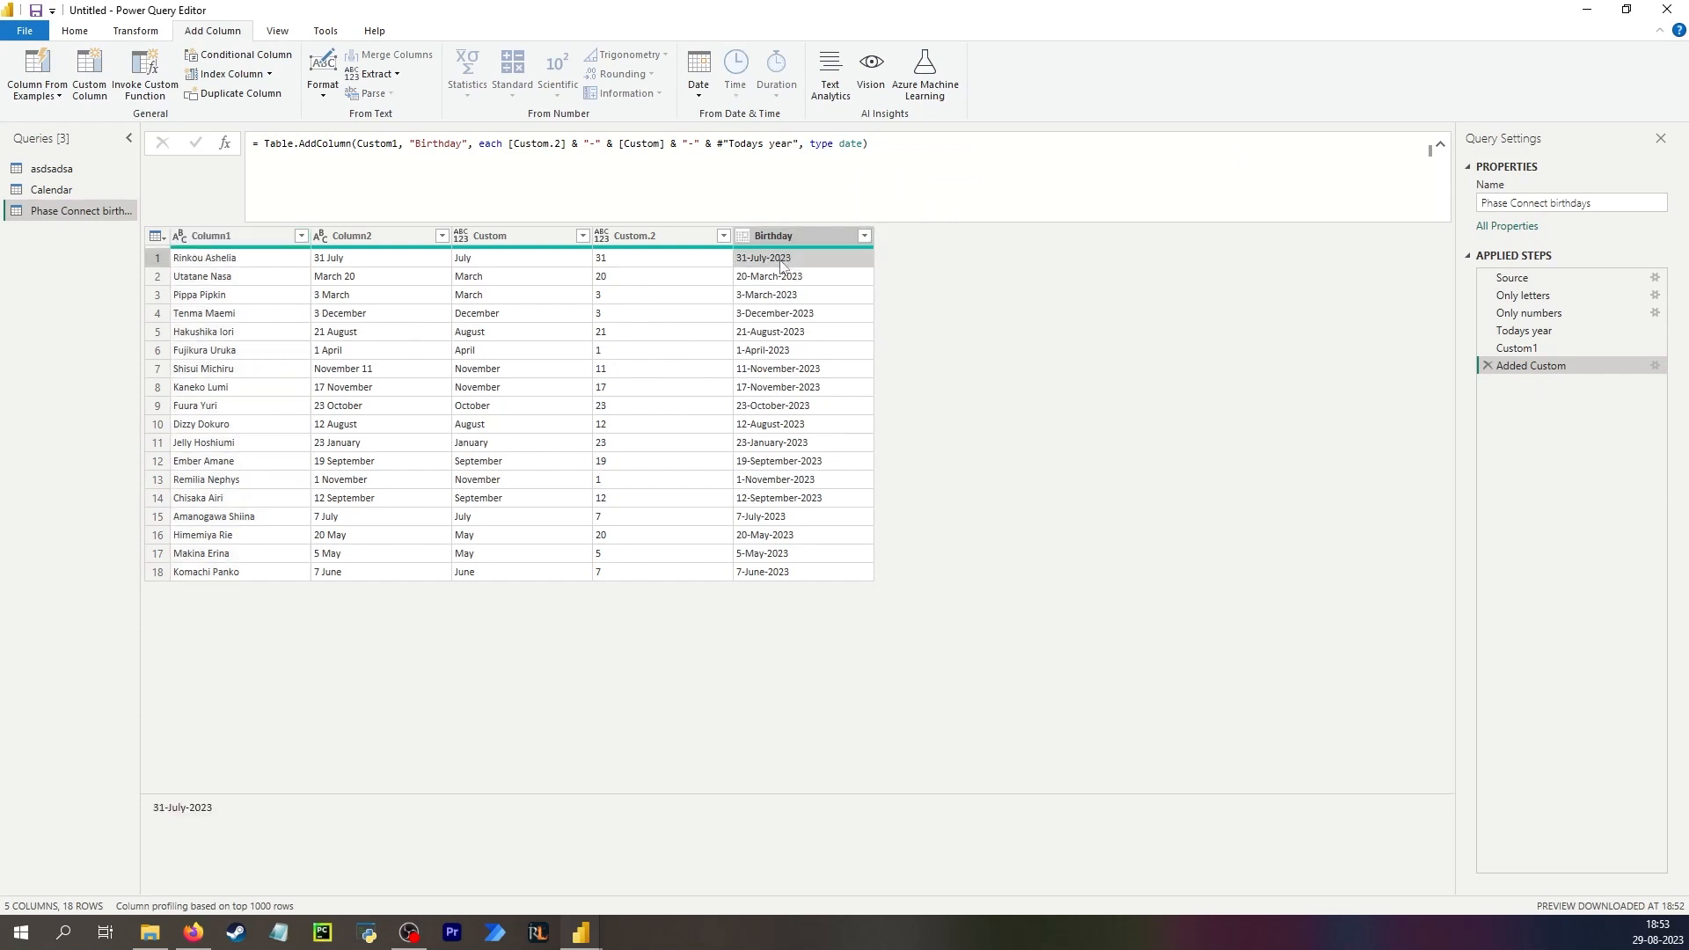
{"action": "left_click", "coordinate": [152, 32]}
{"action": "left_click", "coordinate": [954, 93]}
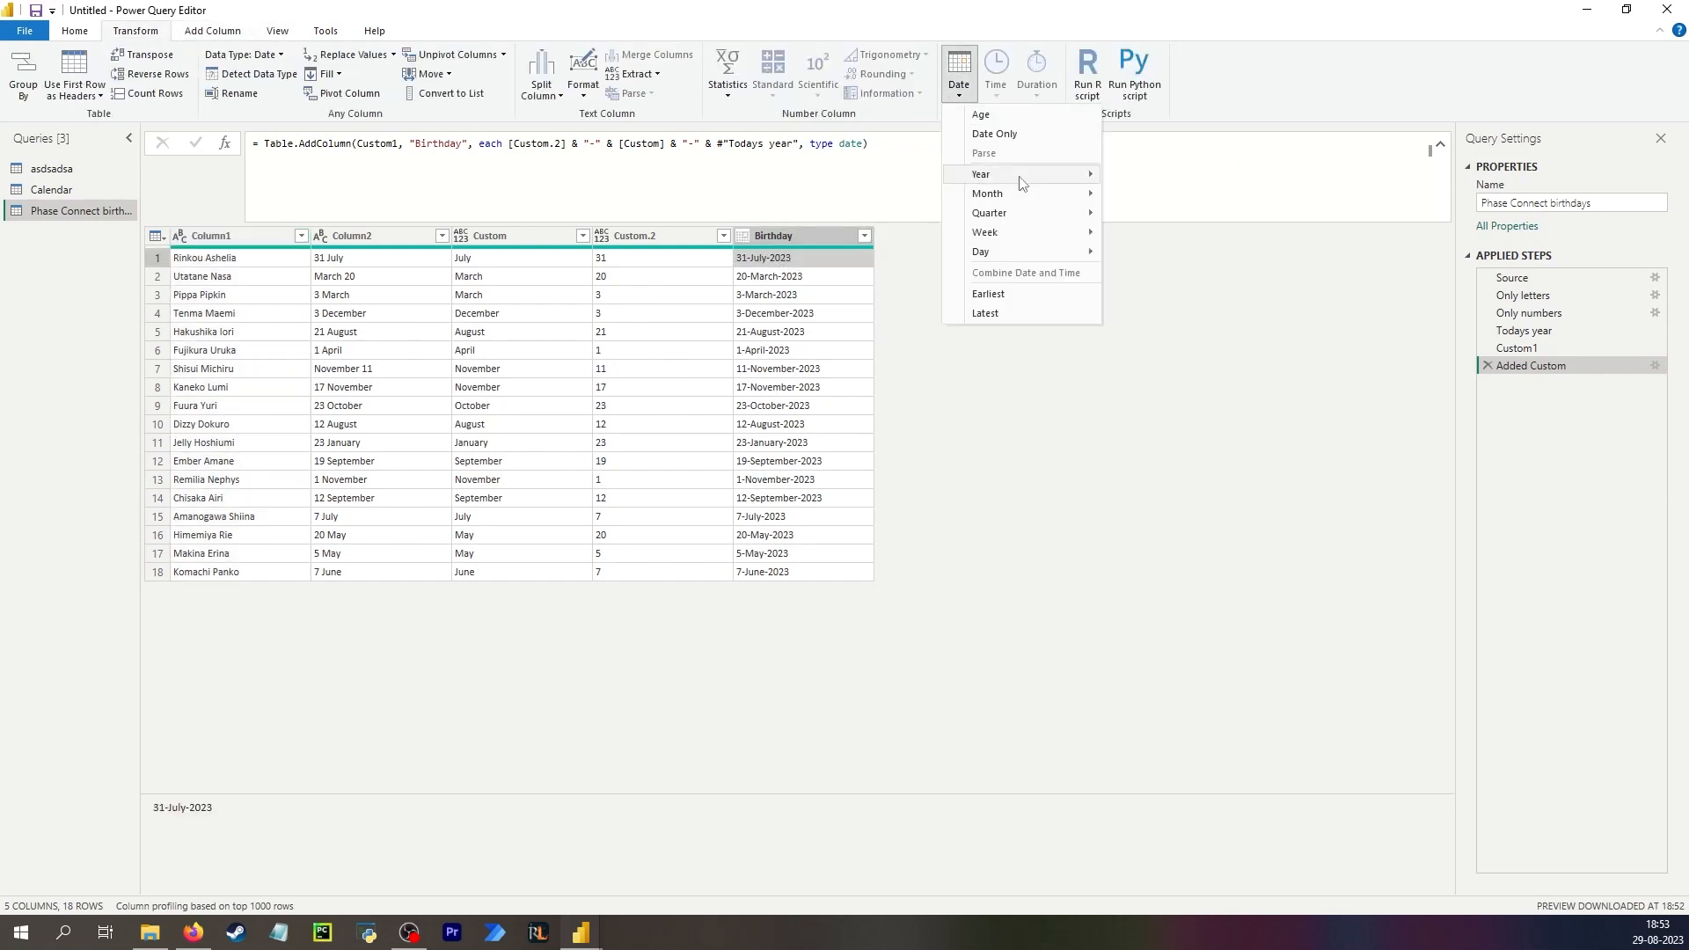
{"action": "mouse_move", "coordinate": [1056, 193]}
{"action": "left_click", "coordinate": [1158, 216]}
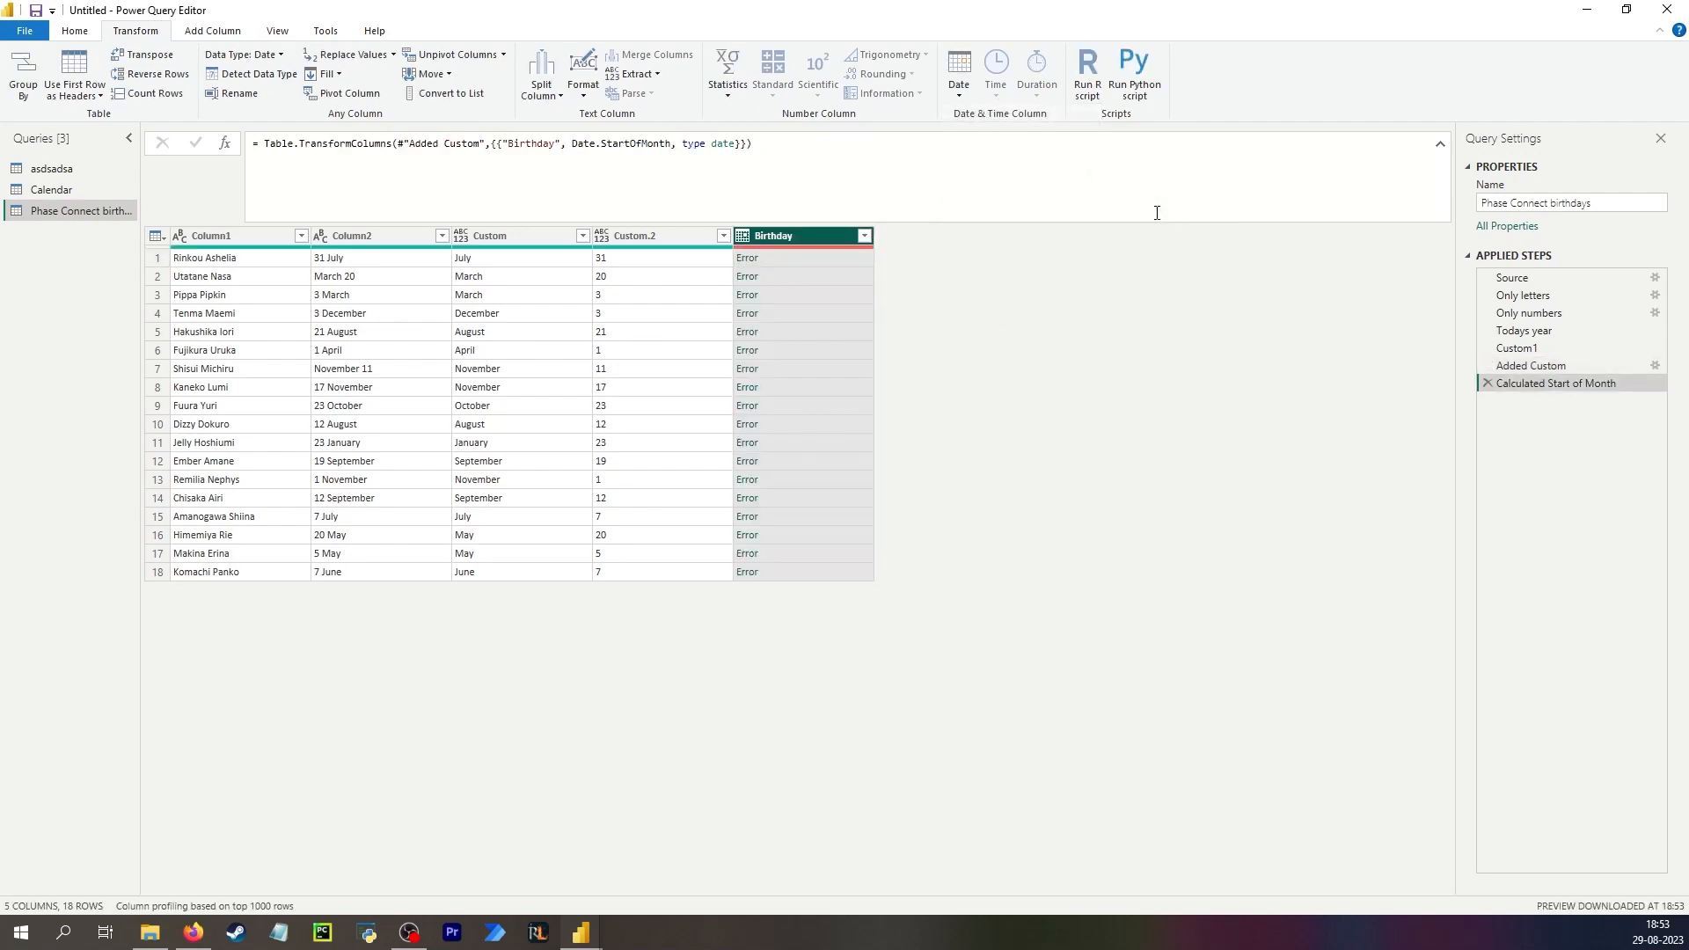
{"action": "left_click", "coordinate": [780, 256]}
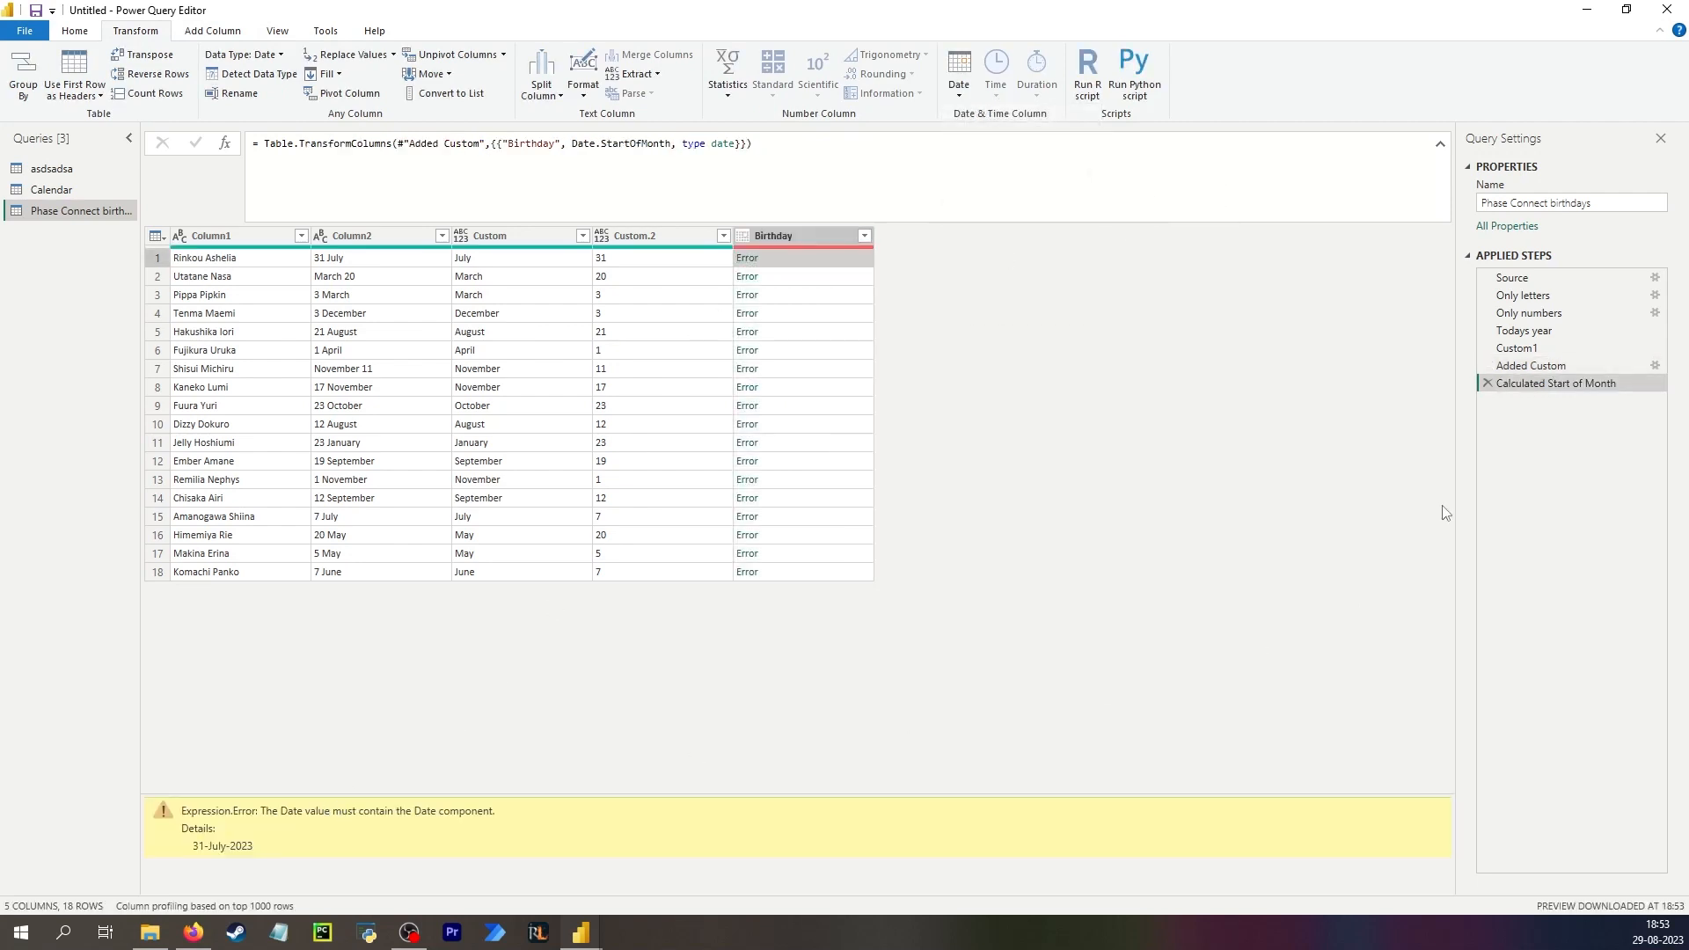
{"action": "left_click", "coordinate": [1488, 383]}
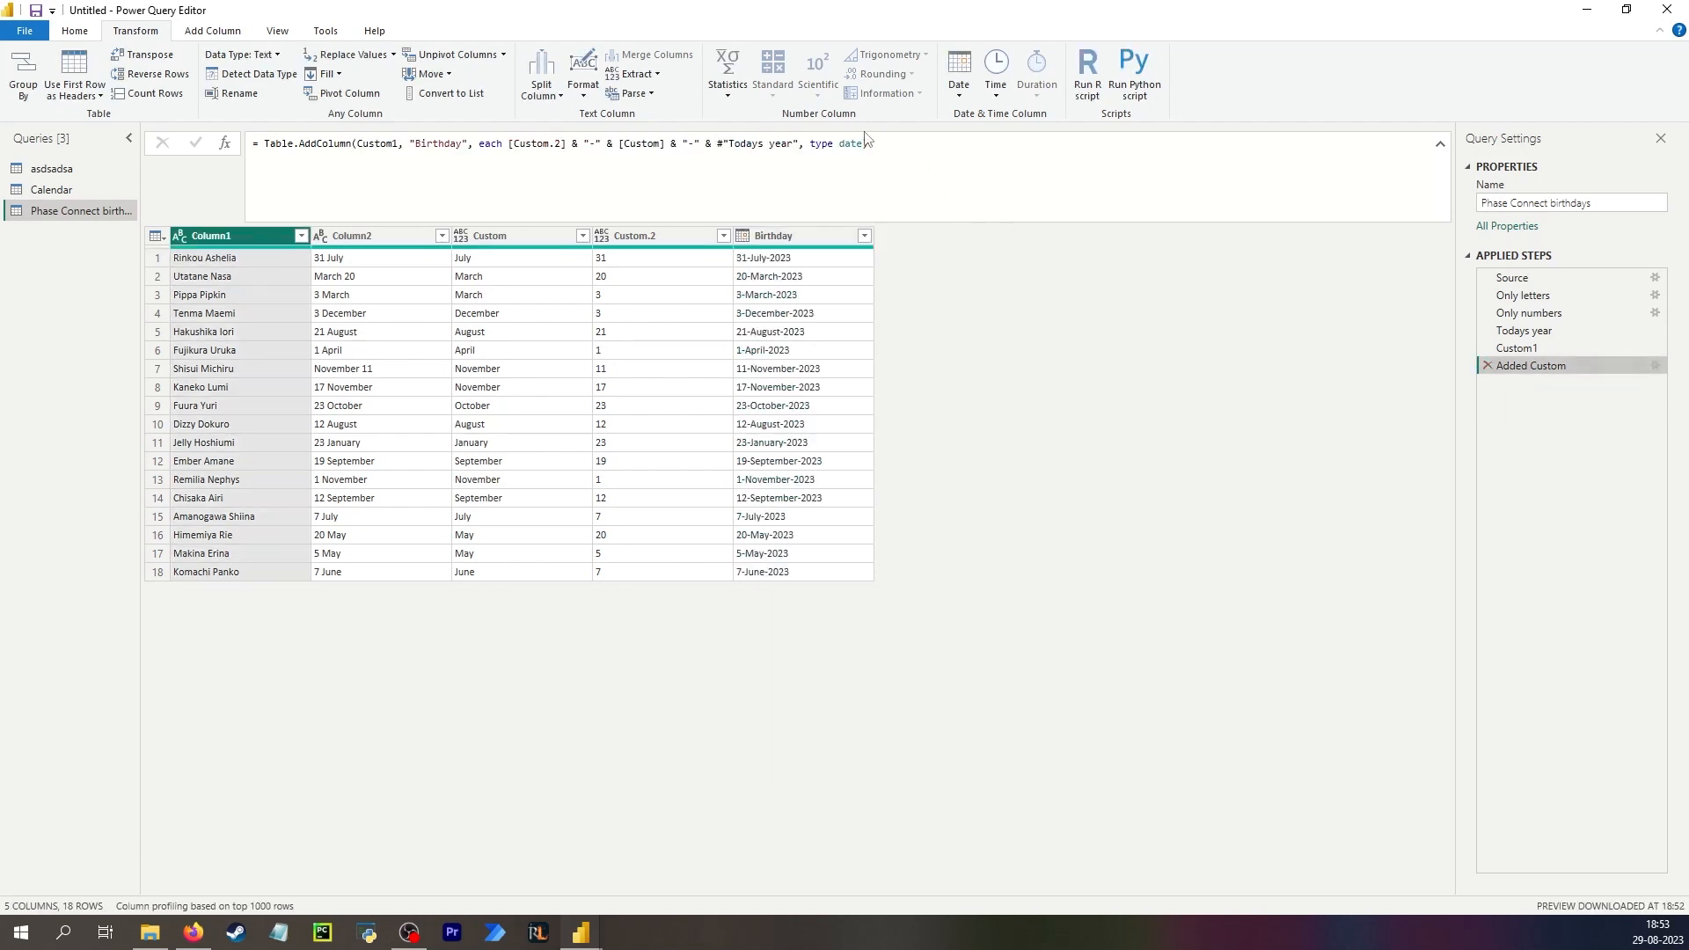
Remove the type date argument from the Birthday column formula.
{"action": "left_click_drag", "start_coordinate": [863, 143], "coordinate": [799, 144]}
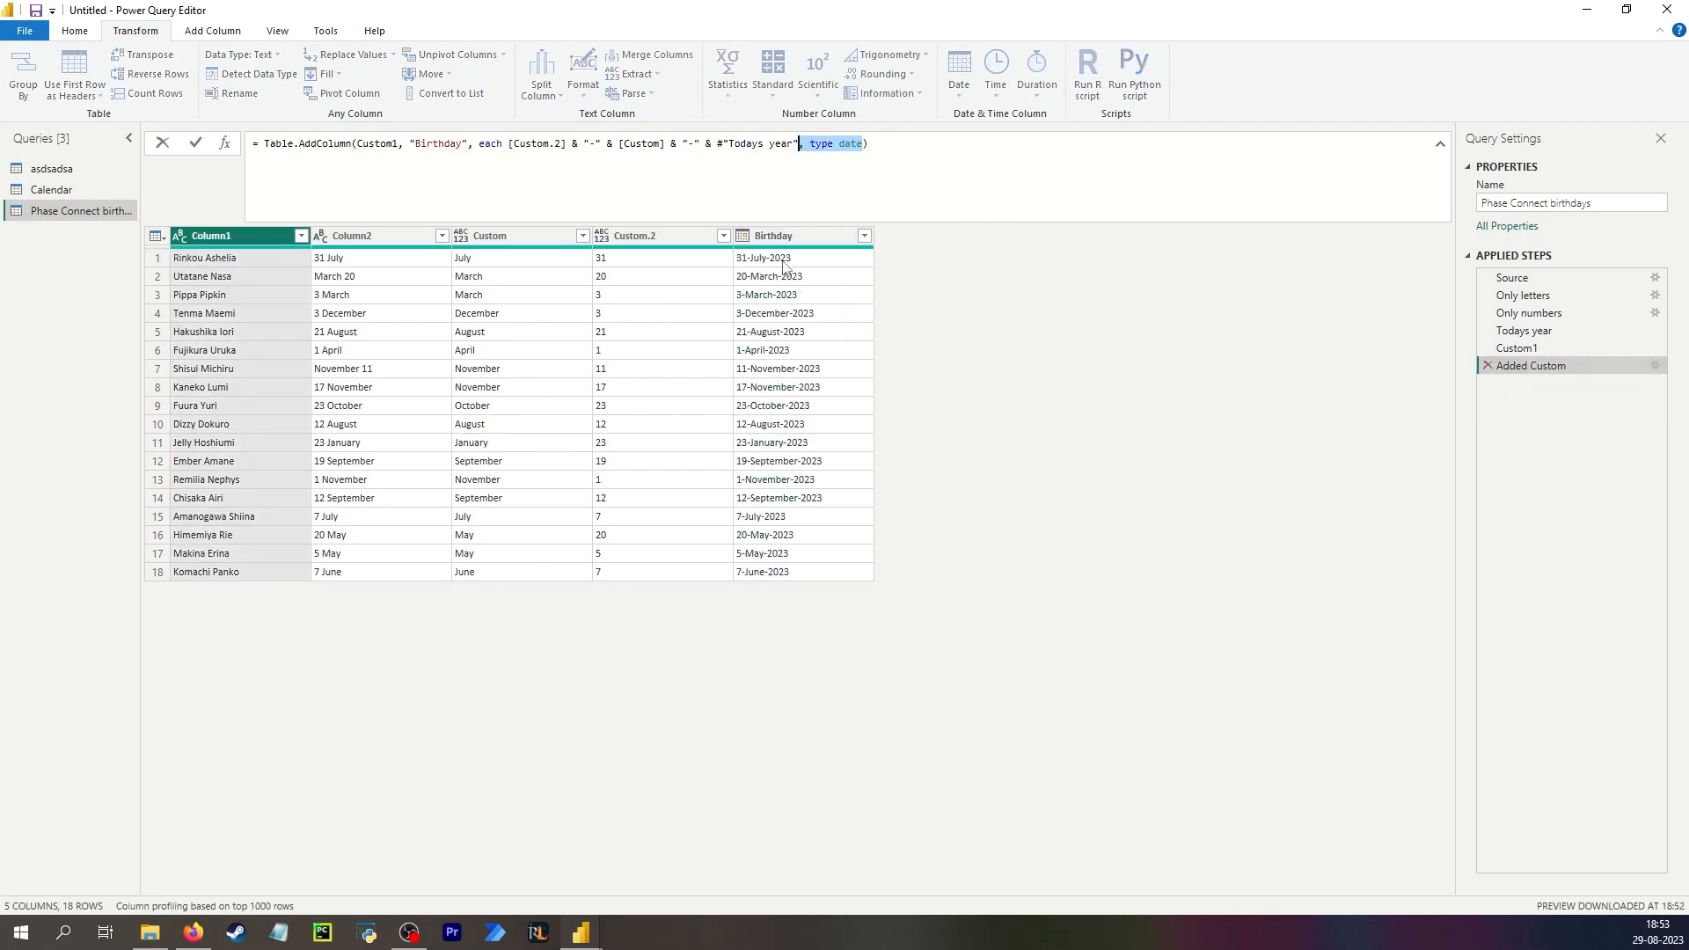
{"action": "key", "text": "Delete"}
{"action": "key", "text": "Return"}
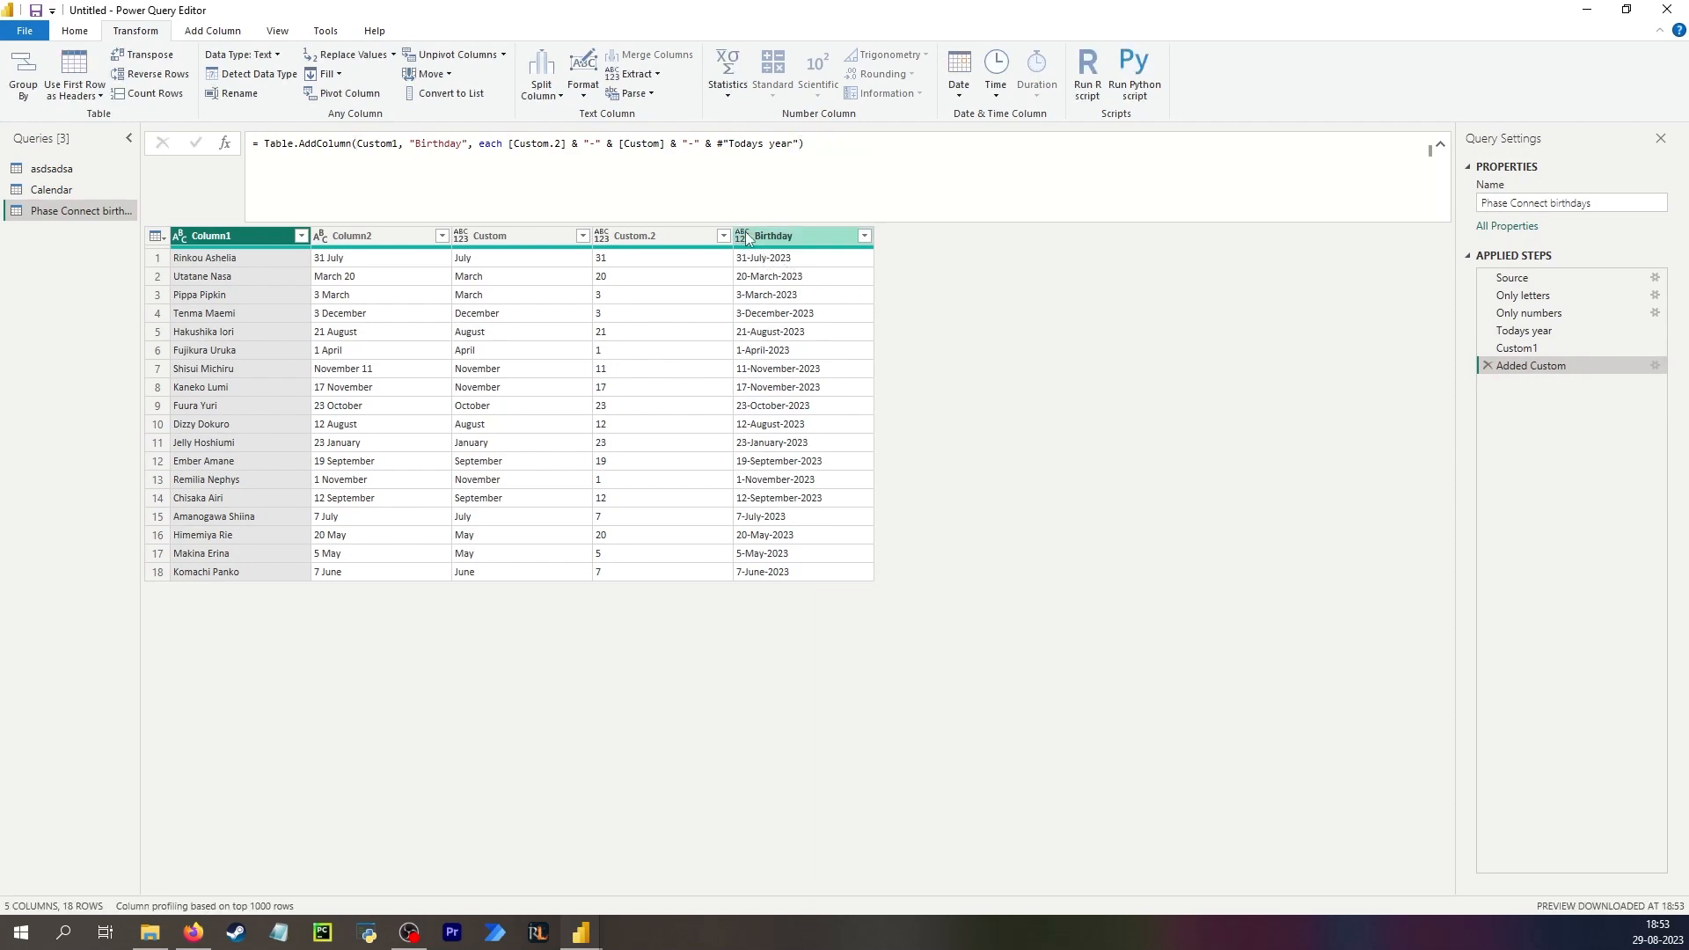
Add a new step that copies the Birthday formula, based on Added Custom, as a Birthday2 column.
{"action": "left_click", "coordinate": [818, 231]}
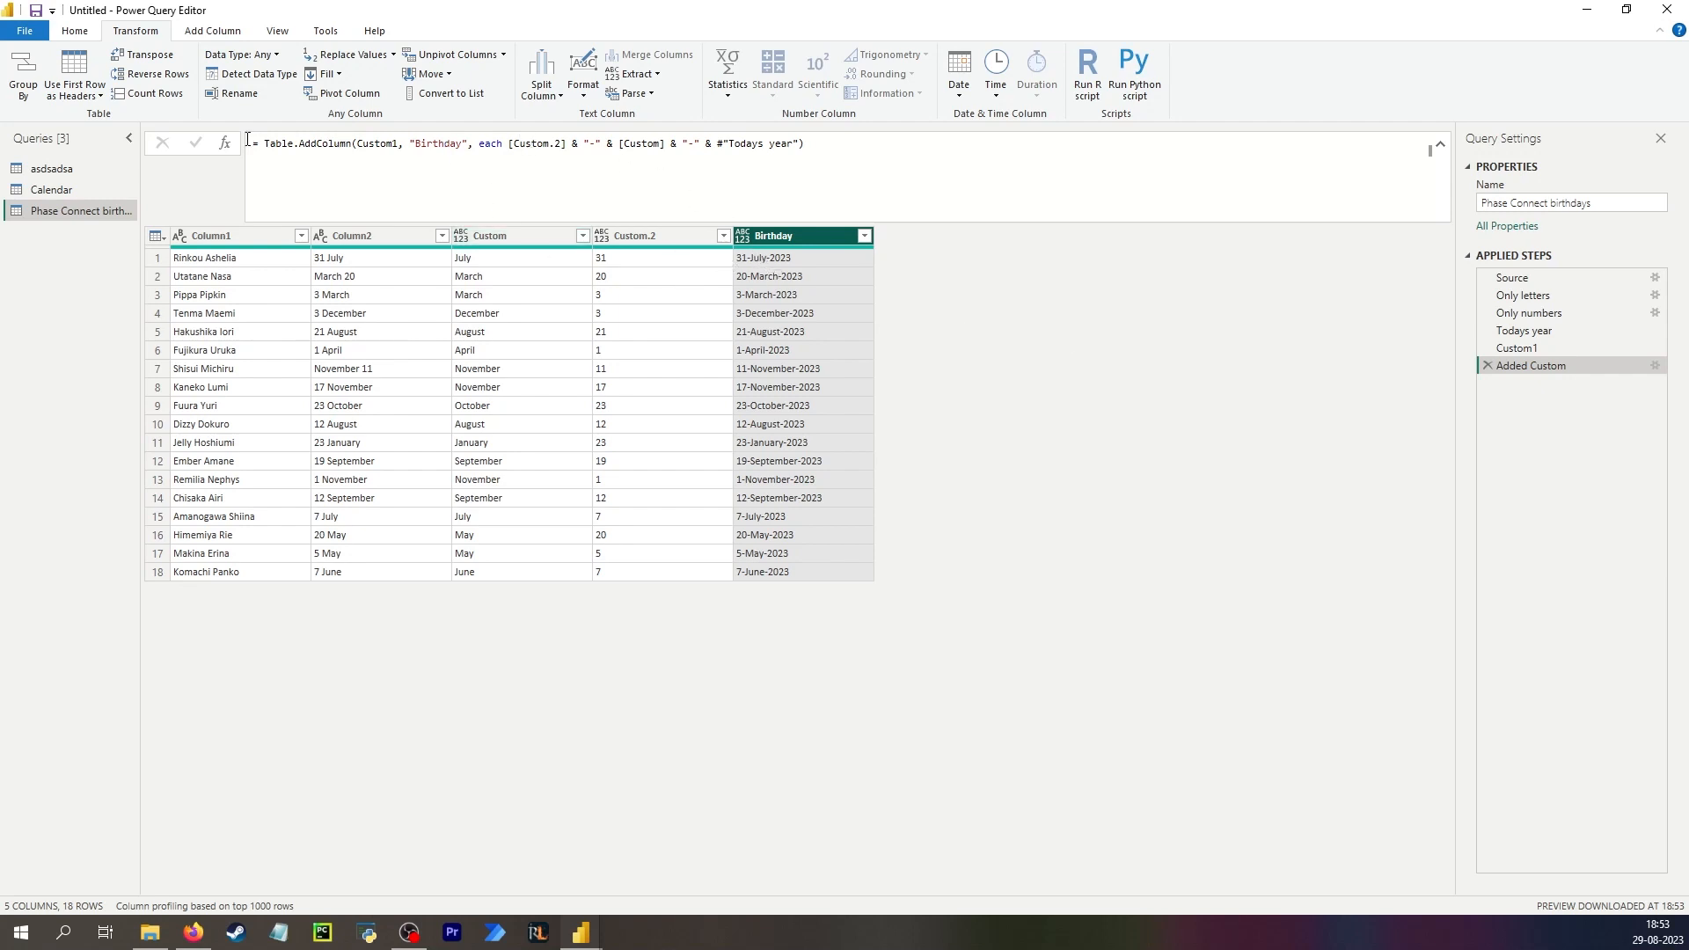
{"action": "left_click_drag", "start_coordinate": [254, 145], "coordinate": [294, 156]}
{"action": "key", "text": "ctrl+c"}
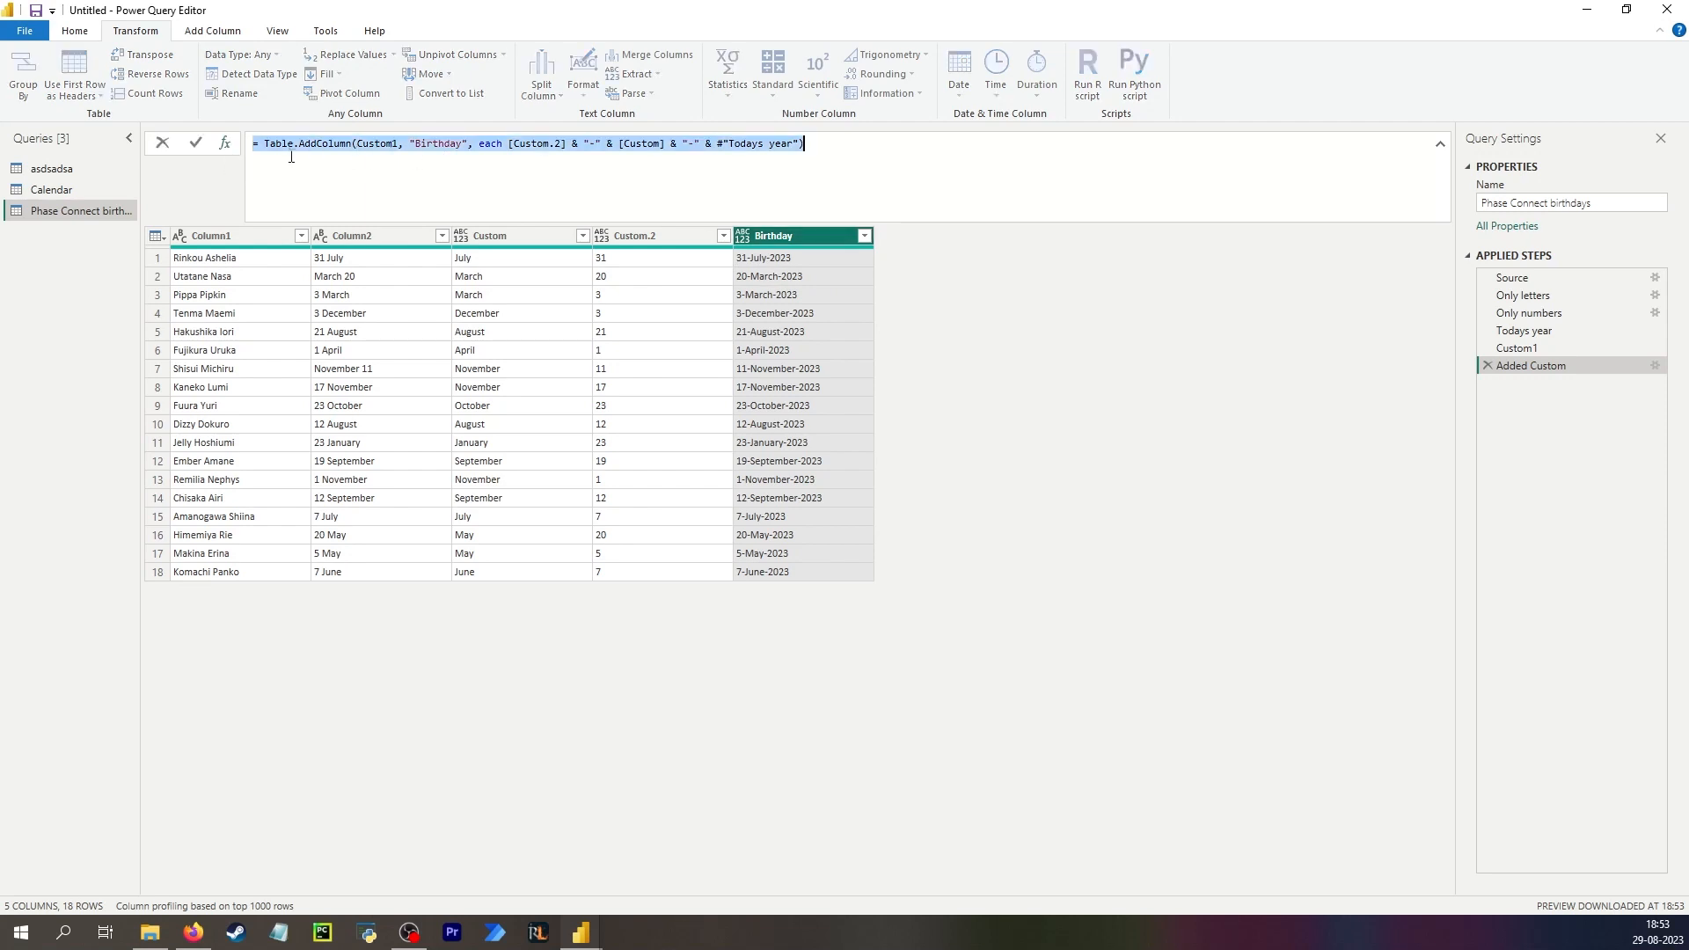
{"action": "left_click", "coordinate": [224, 142]}
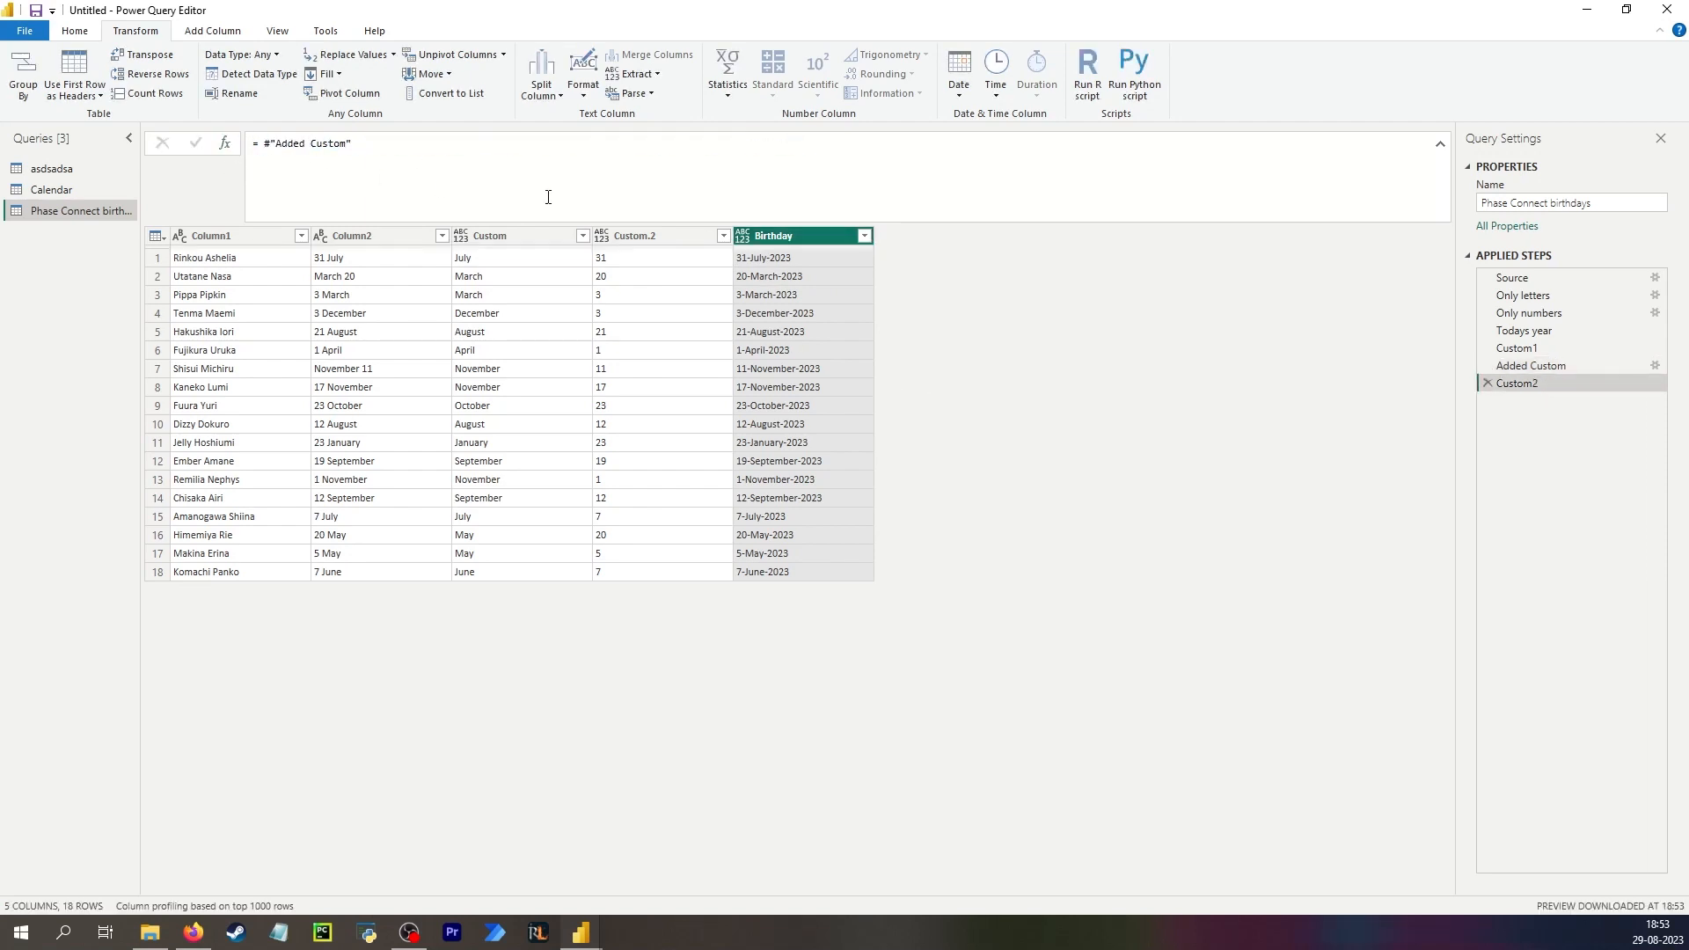
{"action": "key", "text": "ctrl+a"}
{"action": "key", "text": "ctrl+v"}
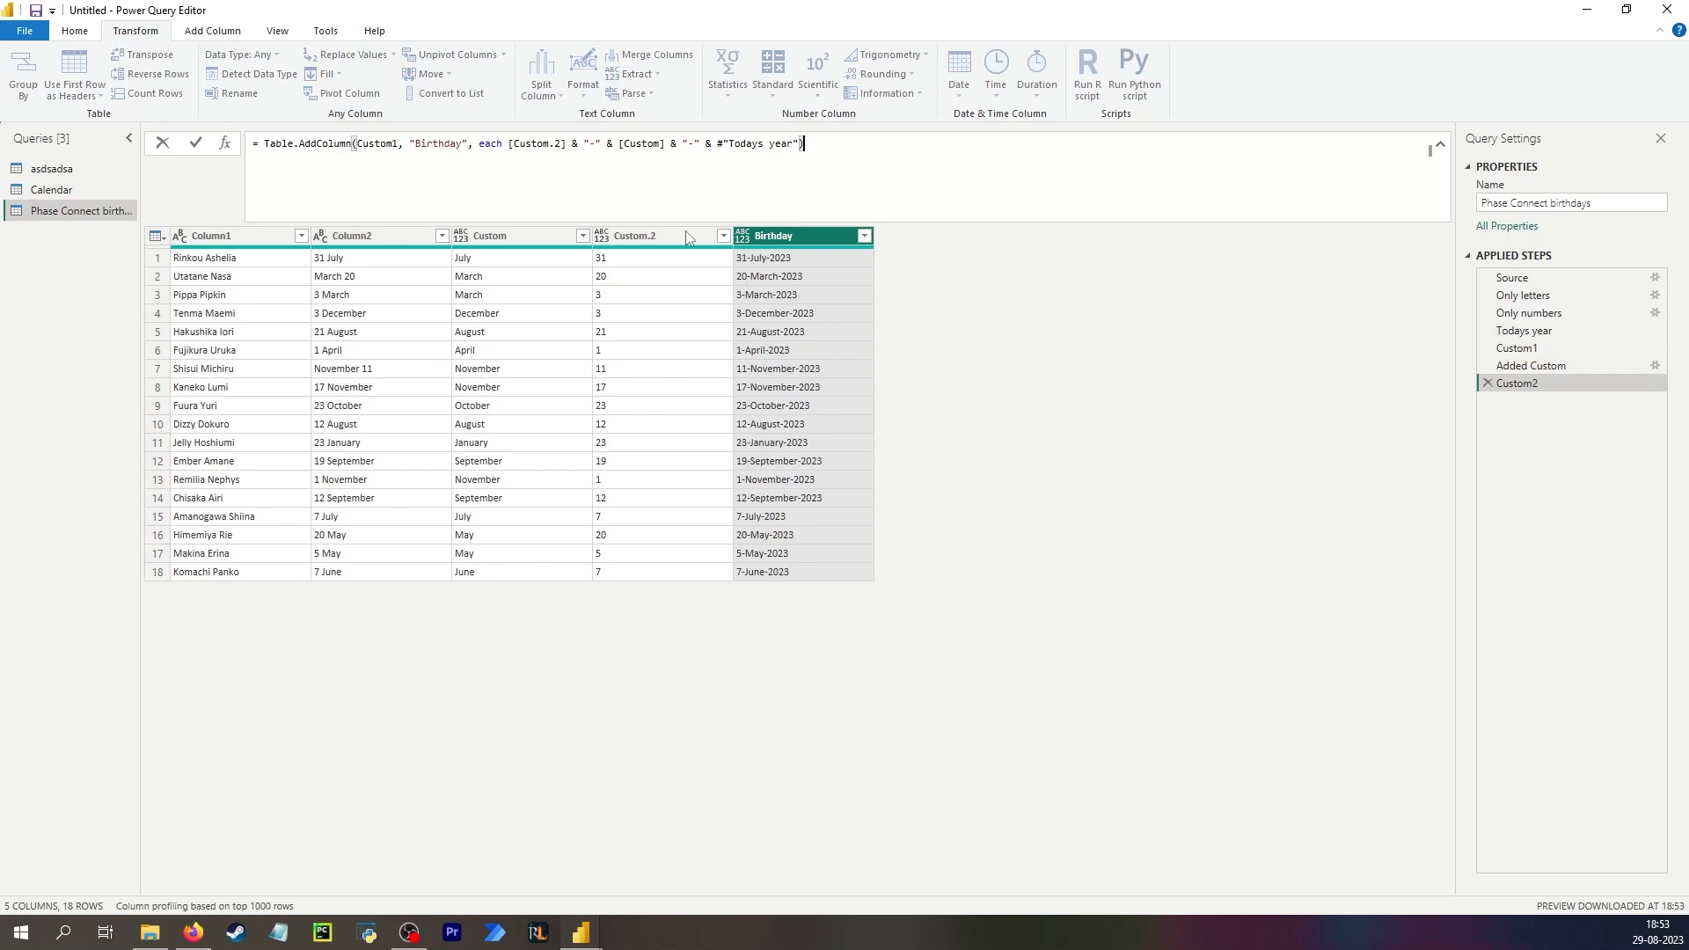
{"action": "left_click_drag", "start_coordinate": [398, 143], "coordinate": [361, 141]}
{"action": "type", "text": "Adde"}
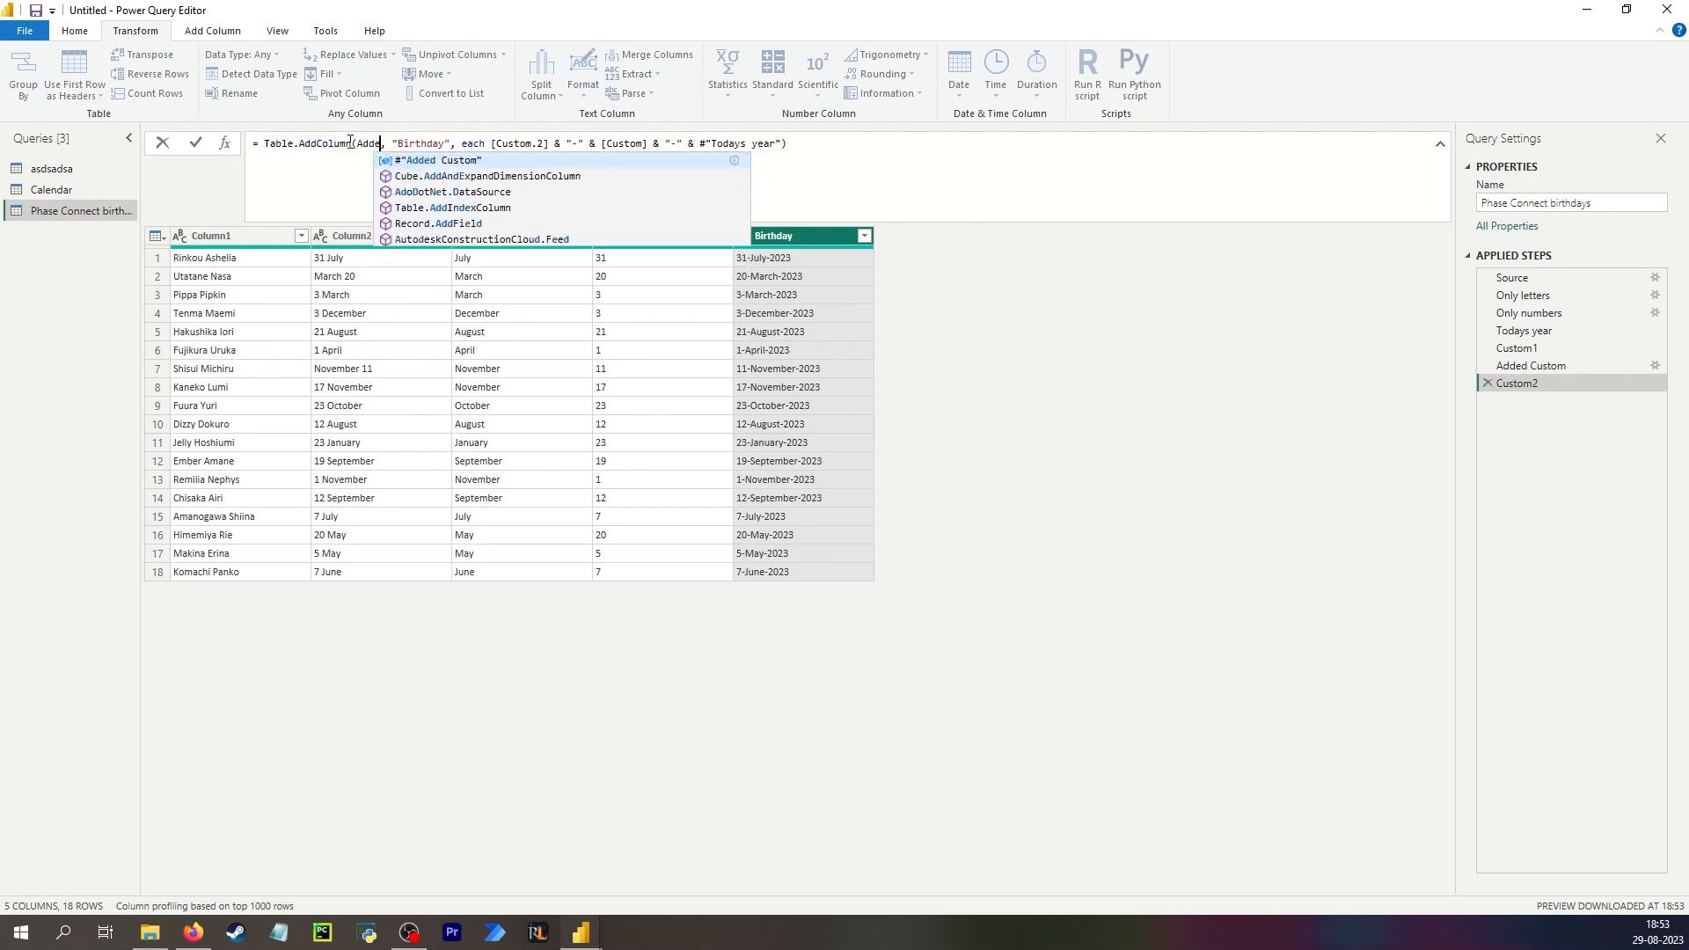
{"action": "type", "text": "d Custom\""}
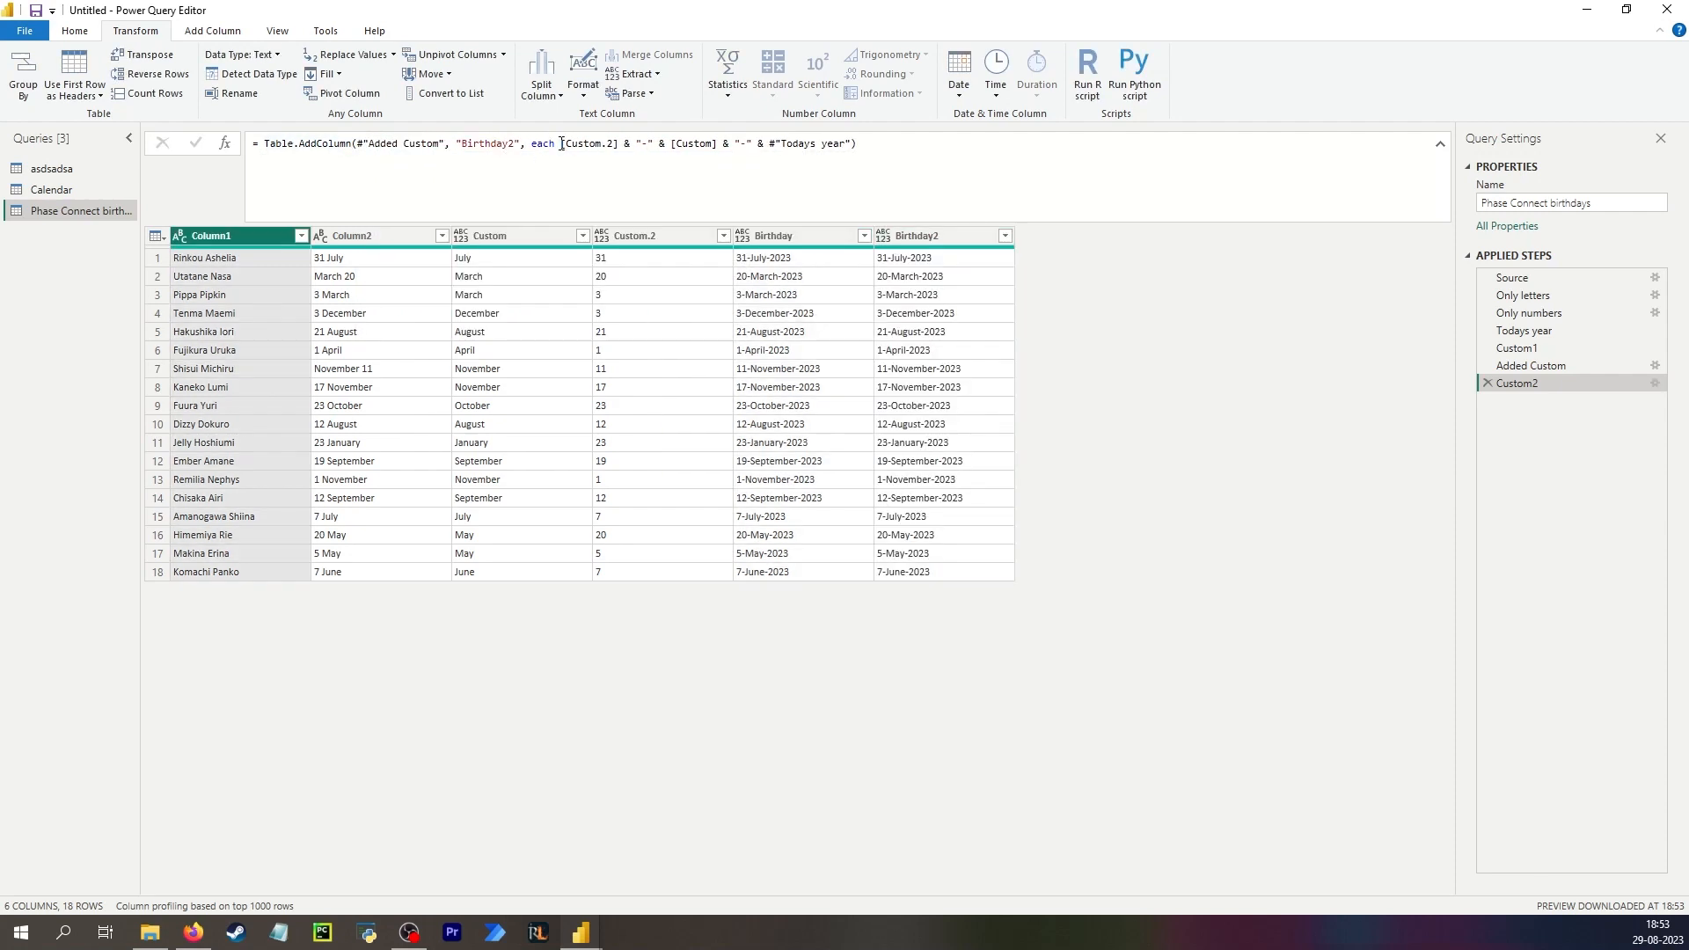
Rewrite the Birthday2 formula as #date(#"Todays year", [Custom], [Custom.2]) and fix the missing closing parenthesis.
{"action": "left_click_drag", "start_coordinate": [561, 144], "coordinate": [851, 146]}
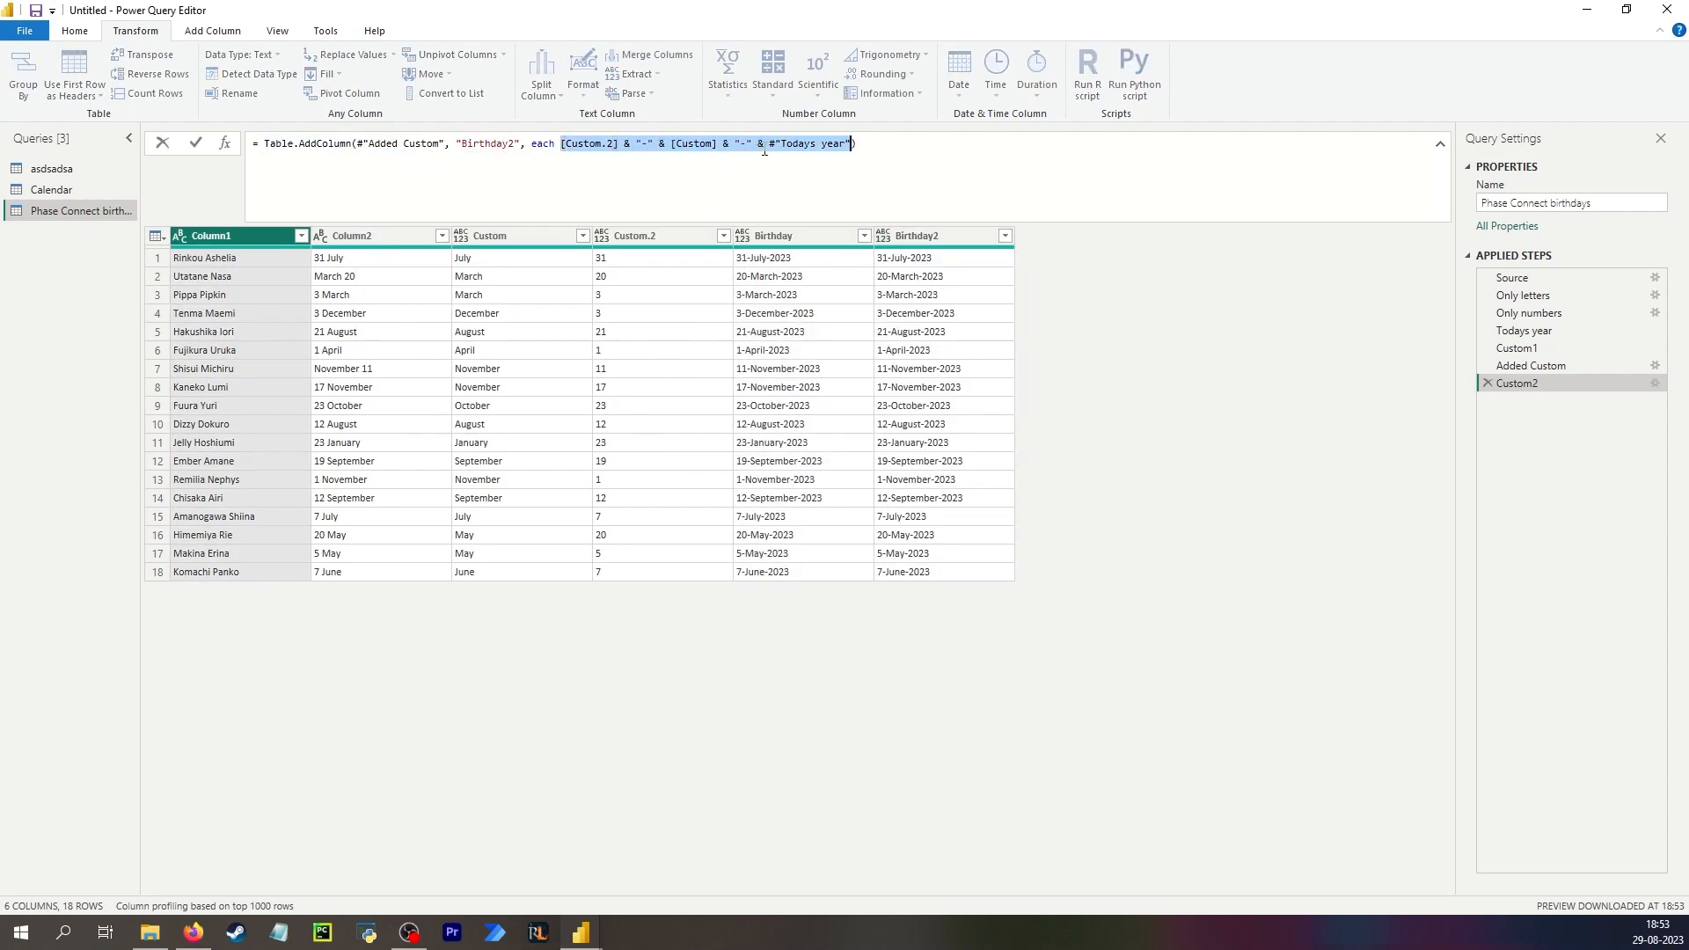
{"action": "left_click", "coordinate": [566, 143]}
{"action": "type", "text": "#d"}
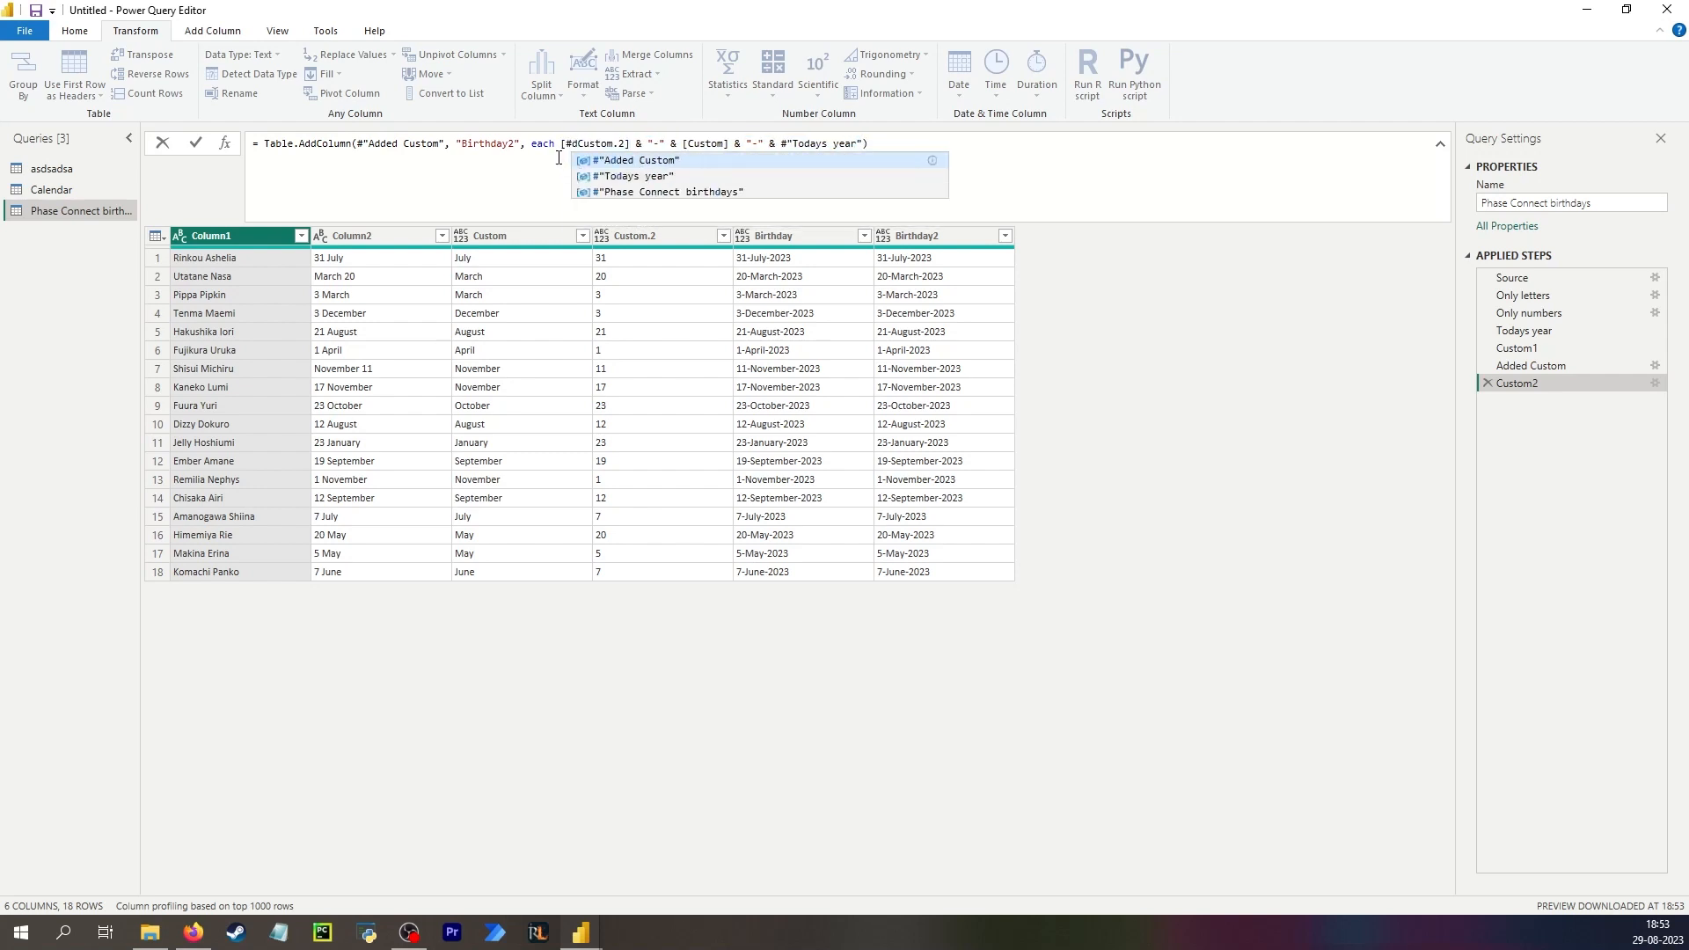
{"action": "key", "text": "BackSpace"}
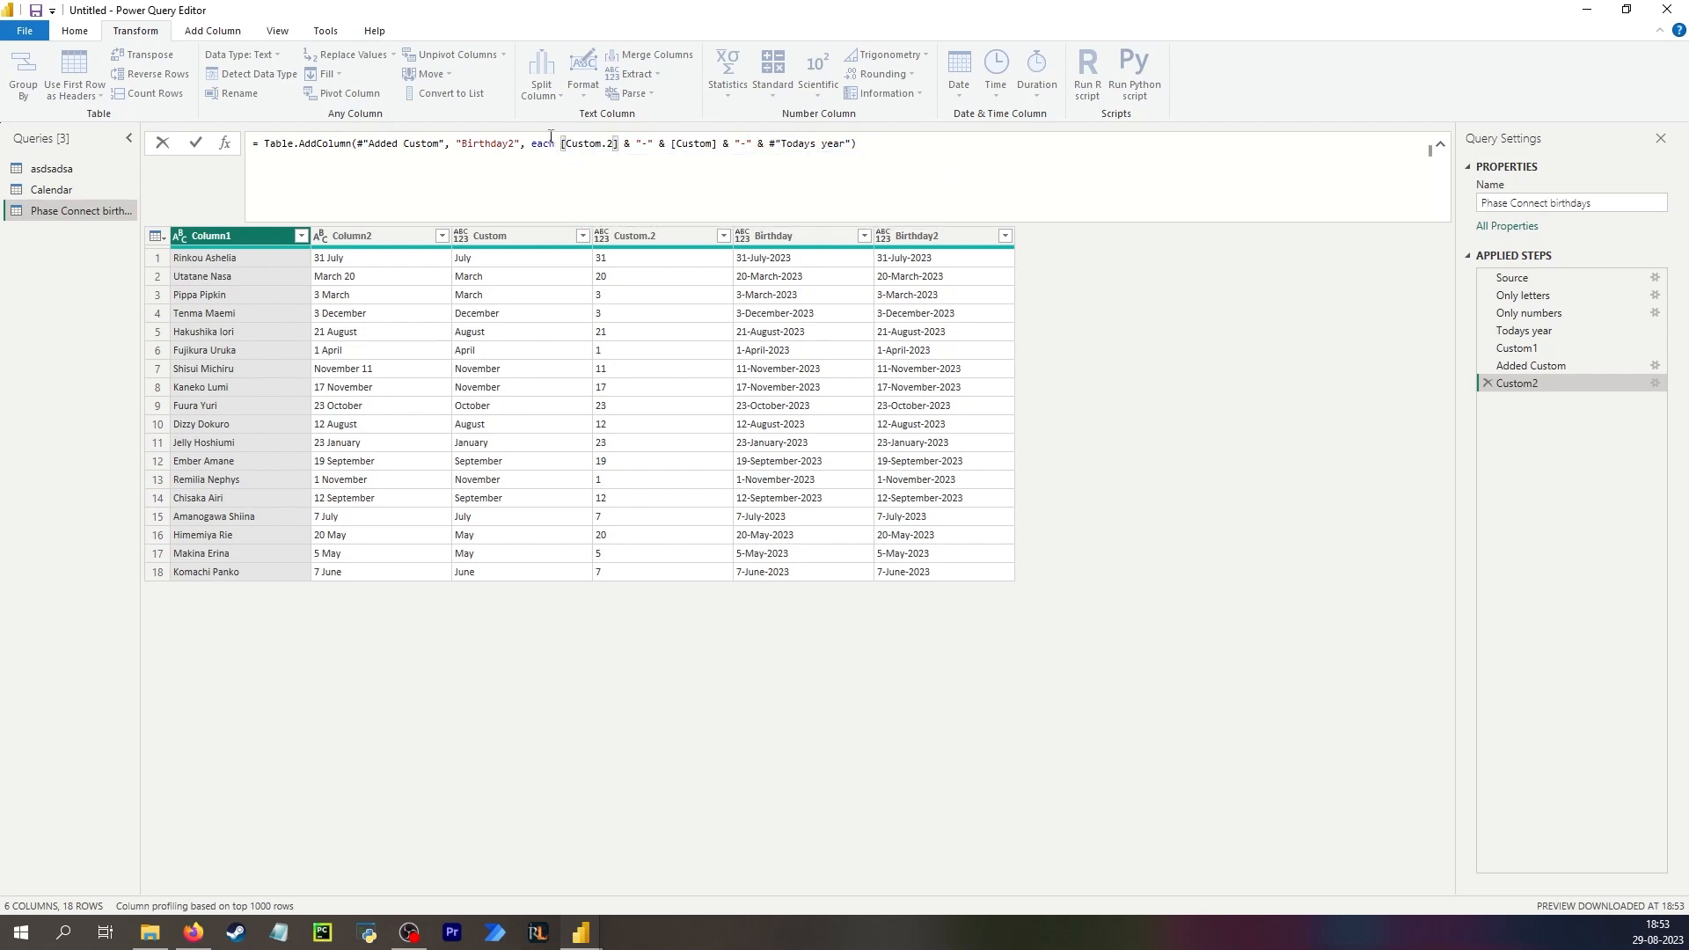
{"action": "key", "text": "BackSpace"}
{"action": "type", "text": "#date"}
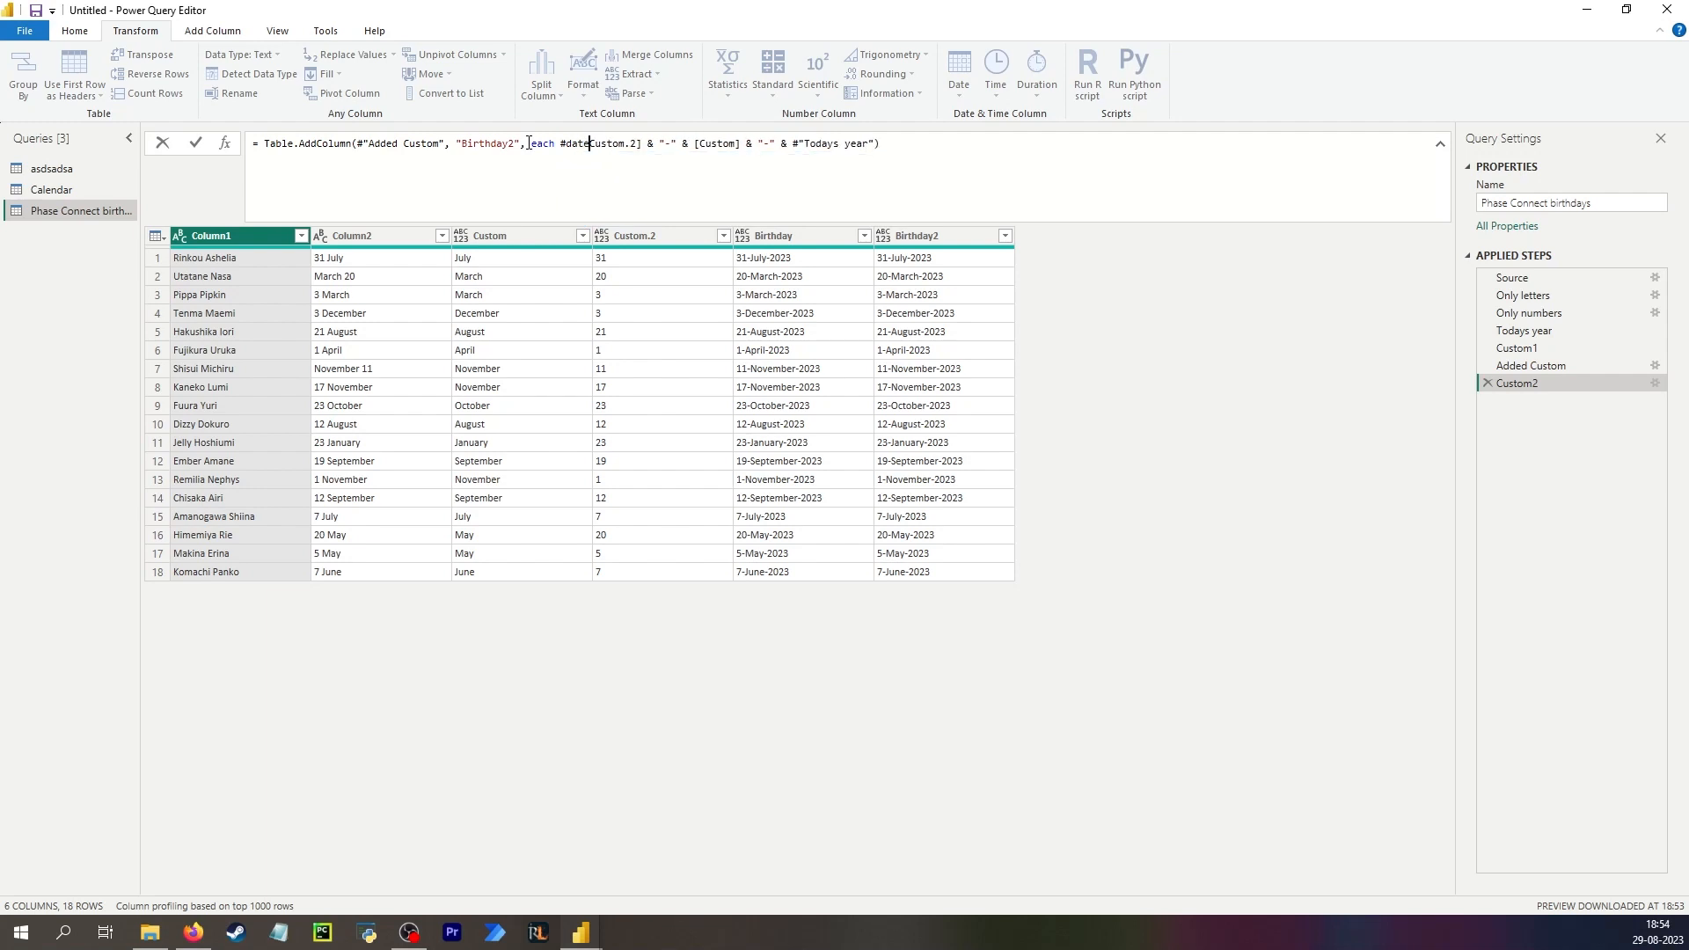
{"action": "type", "text": "("}
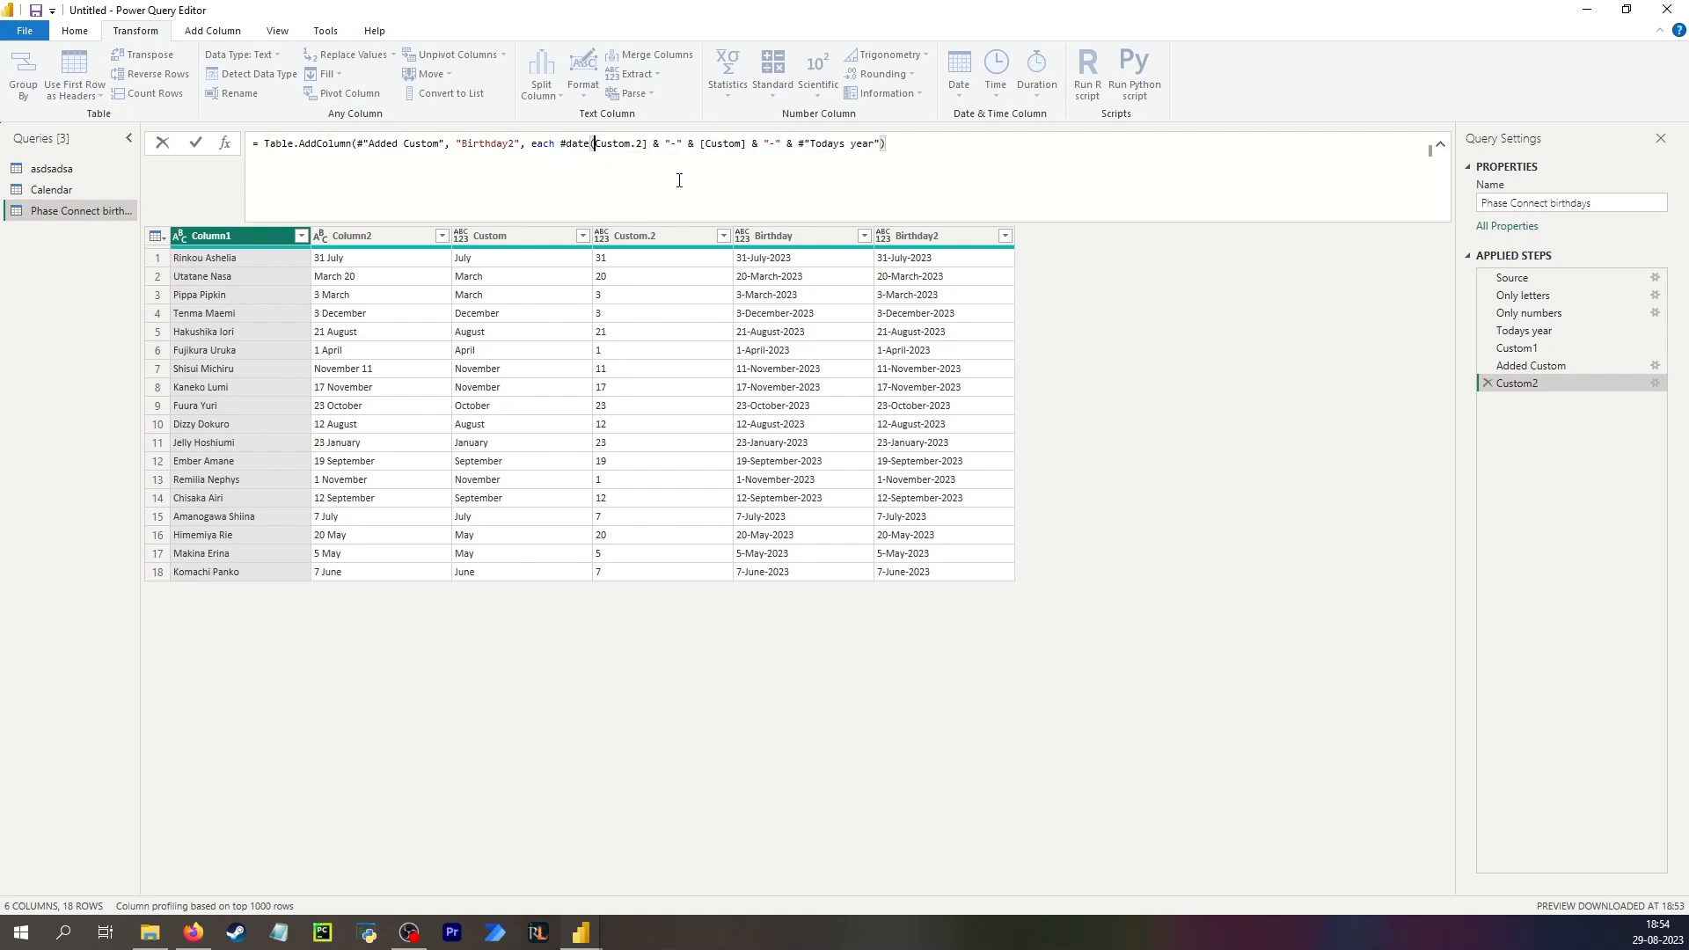
{"action": "left_click", "coordinate": [805, 144], "text": "shift"}
{"action": "key", "text": "BackSpace"}
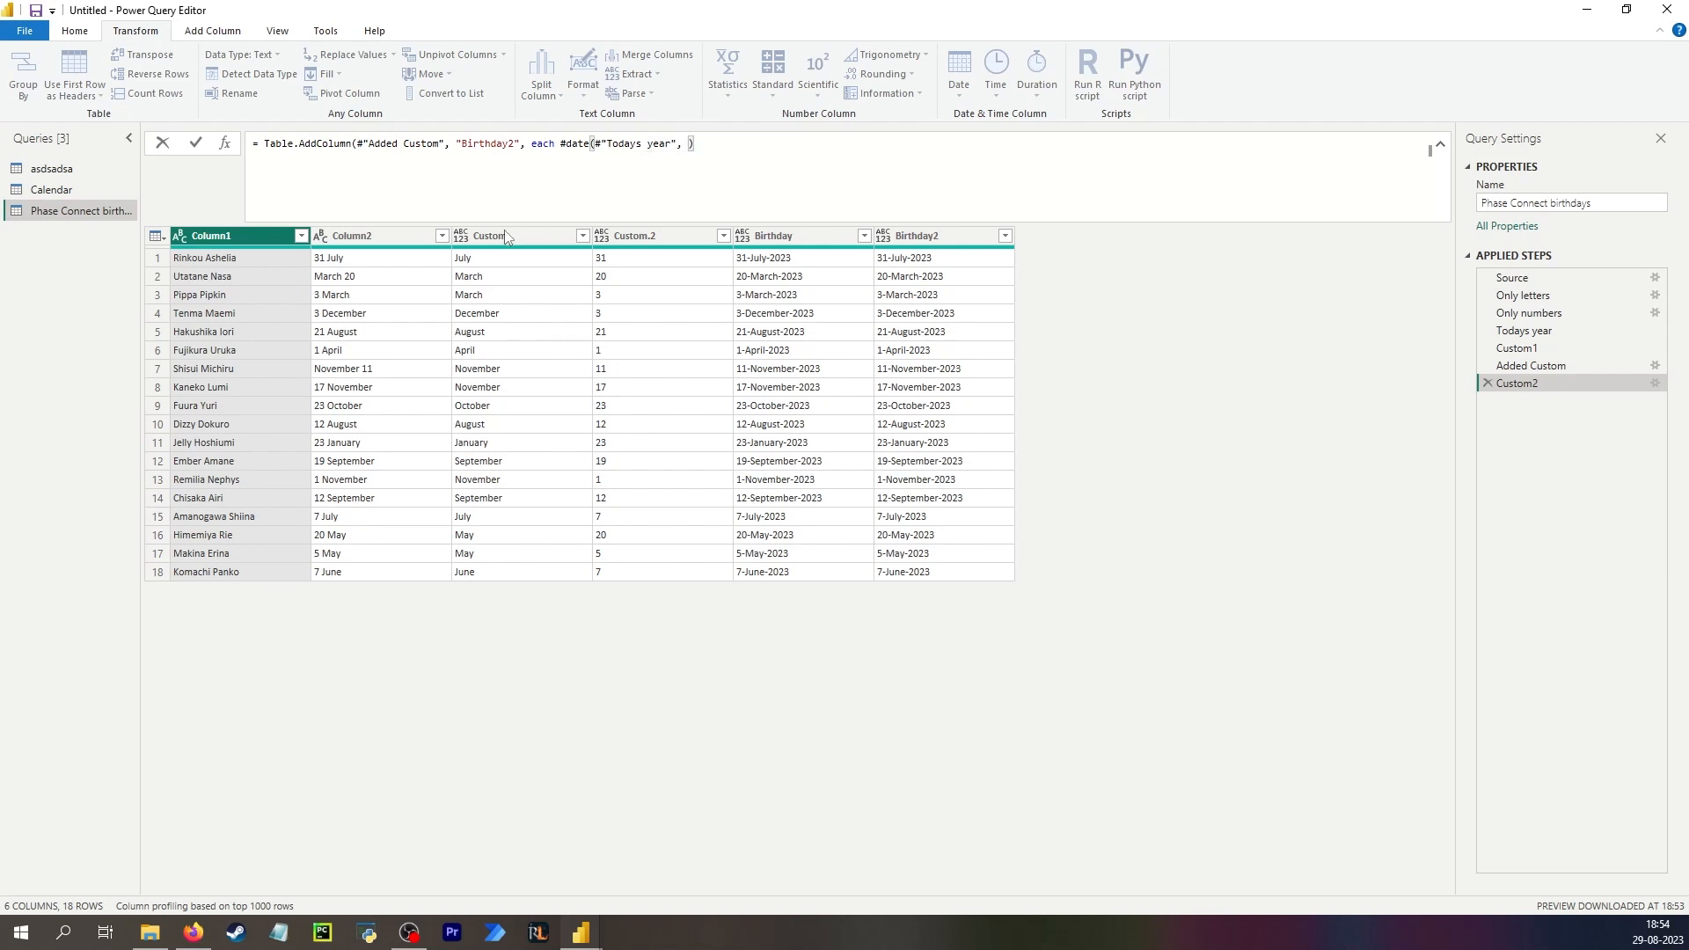
{"action": "type", "text": "[Custom], "}
{"action": "type", "text": "[Custom.2]"}
{"action": "key", "text": "Return"}
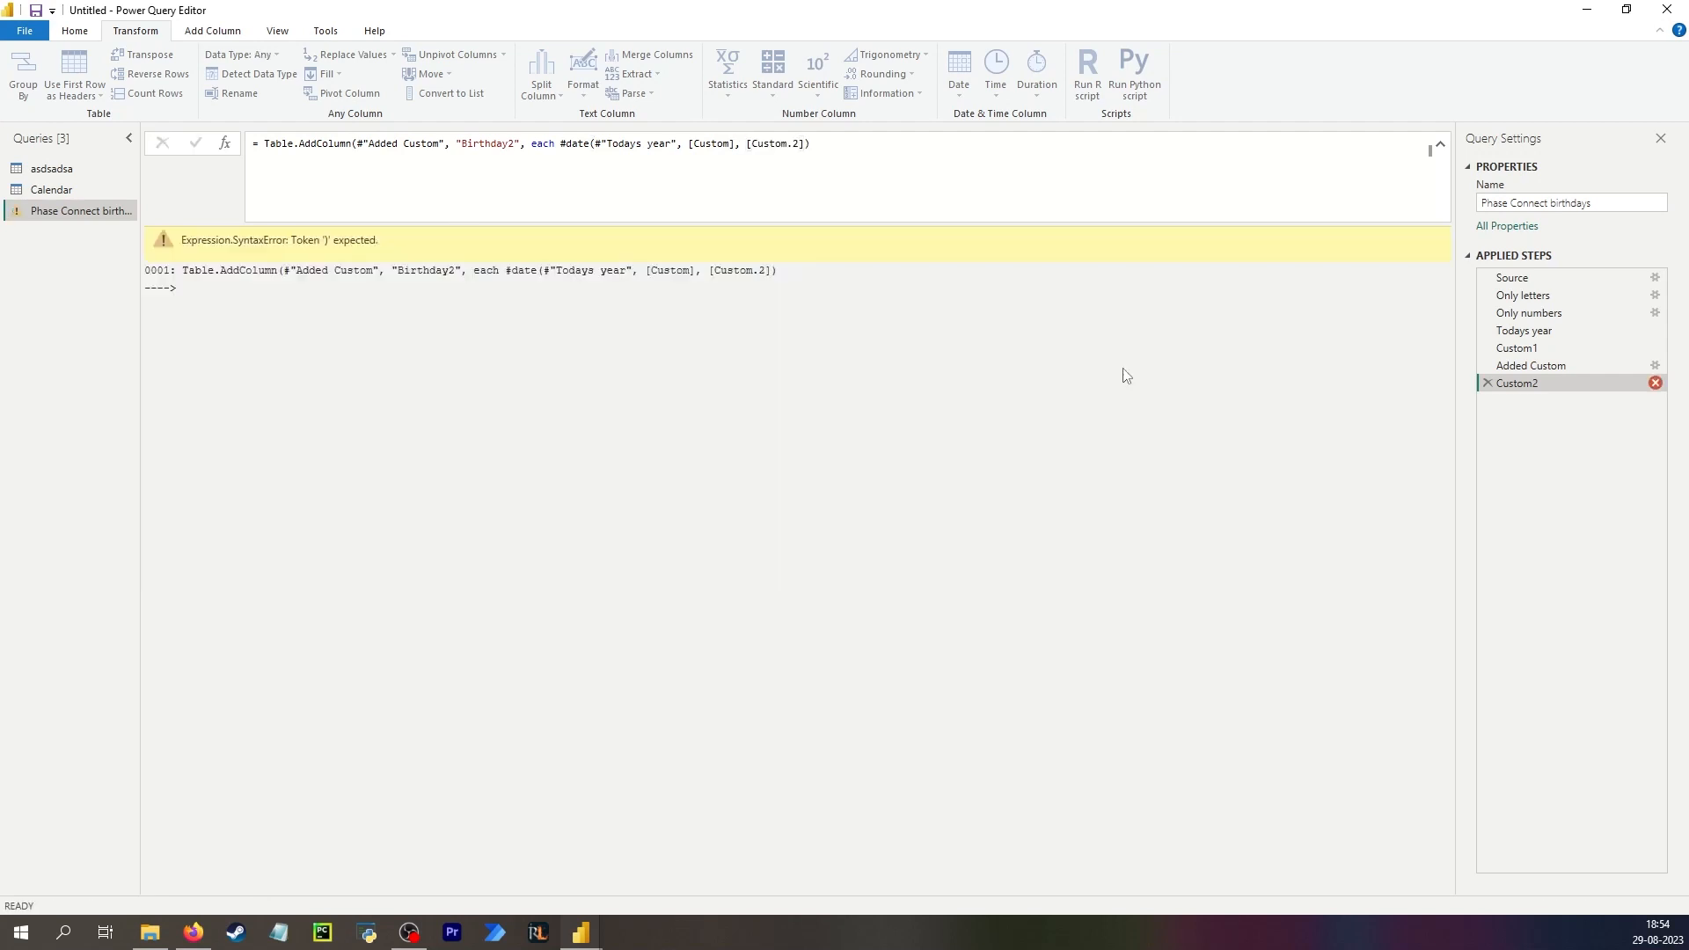
{"action": "left_click", "coordinate": [868, 181]}
{"action": "type", "text": ")"}
{"action": "key", "text": "Return"}
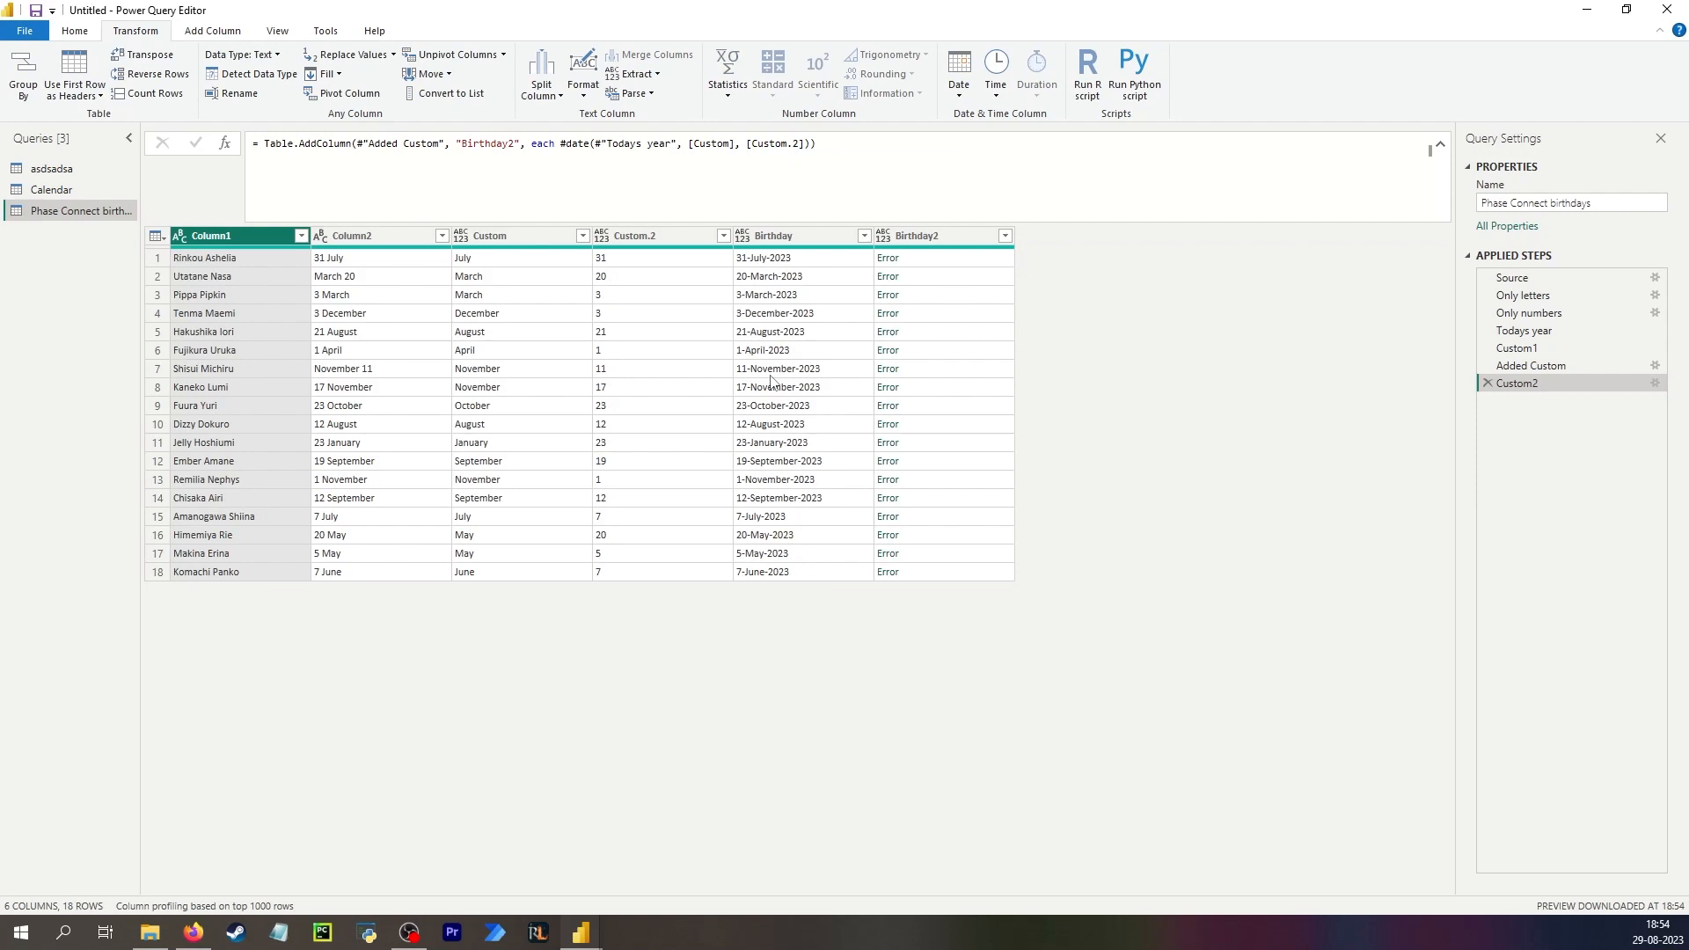
Wrap the year argument of the Birthday2 formula in Number.From after inspecting the cell error.
{"action": "left_click", "coordinate": [926, 258]}
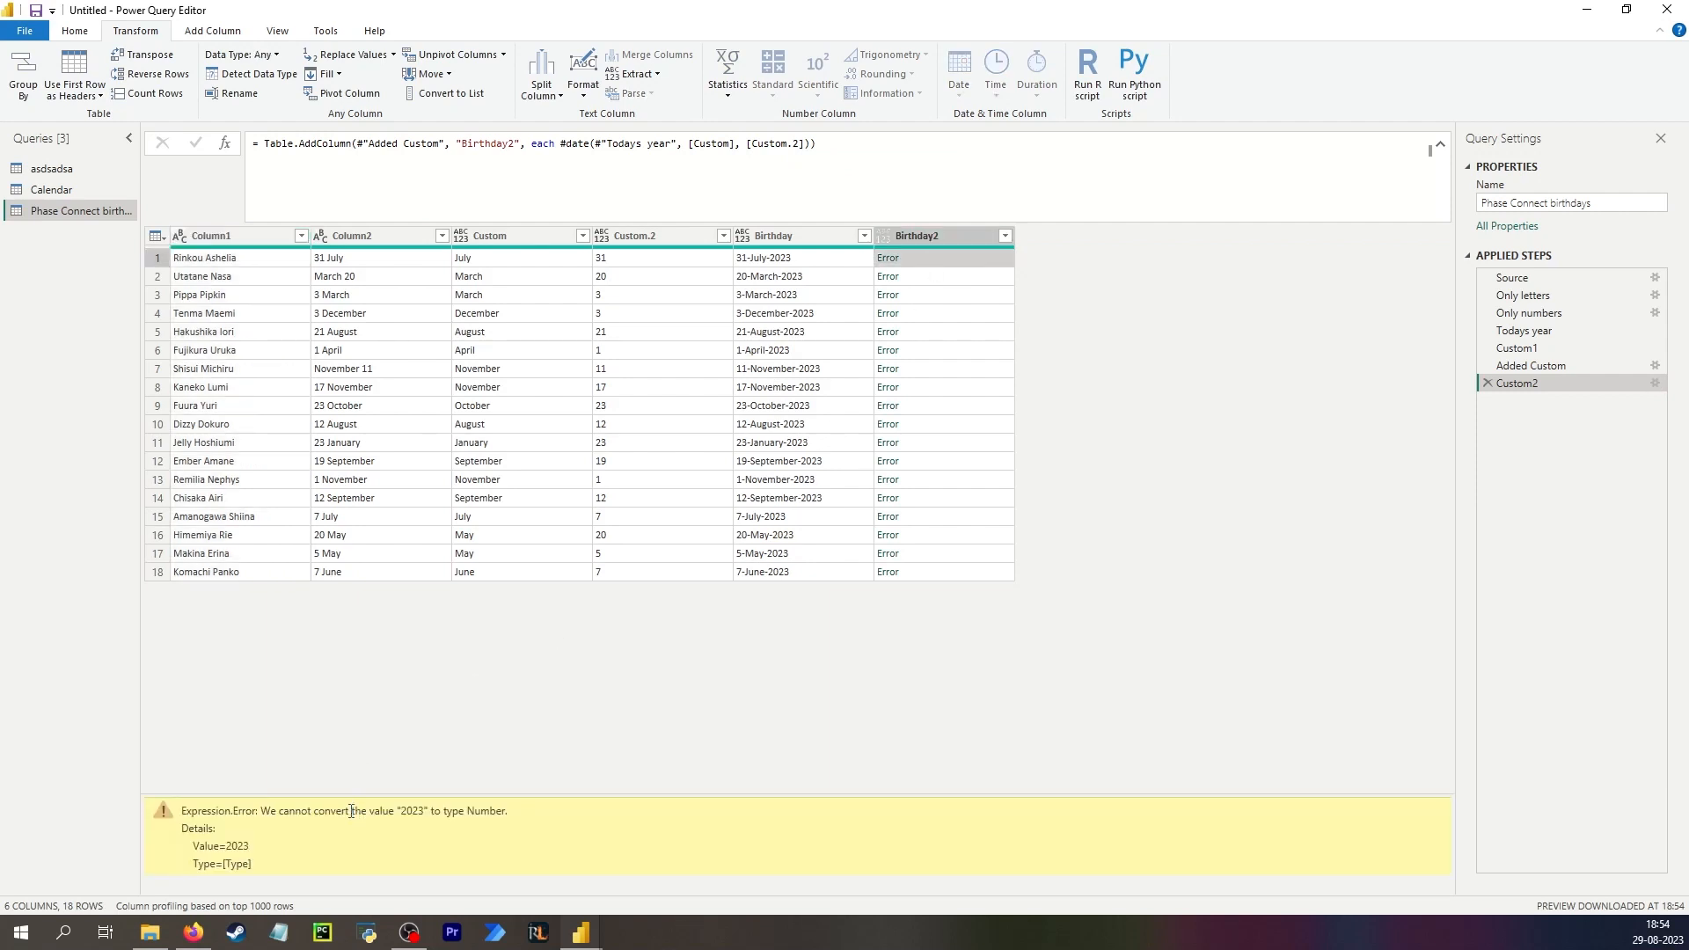
{"action": "left_click", "coordinate": [595, 143]}
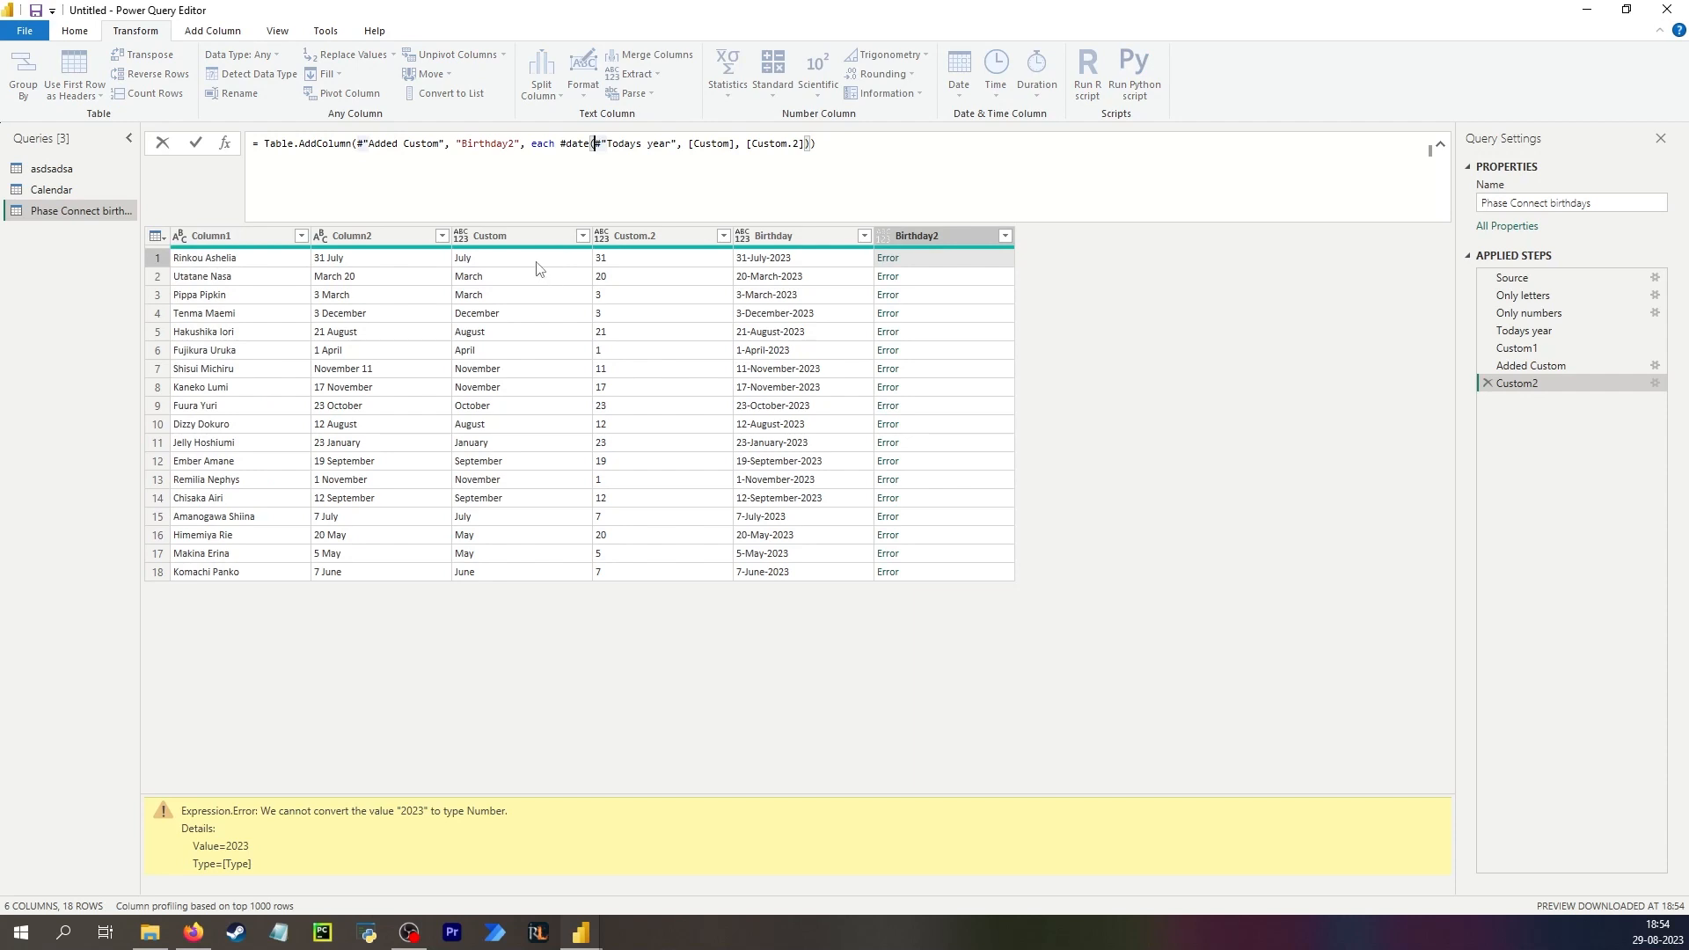
{"action": "type", "text": "Number."}
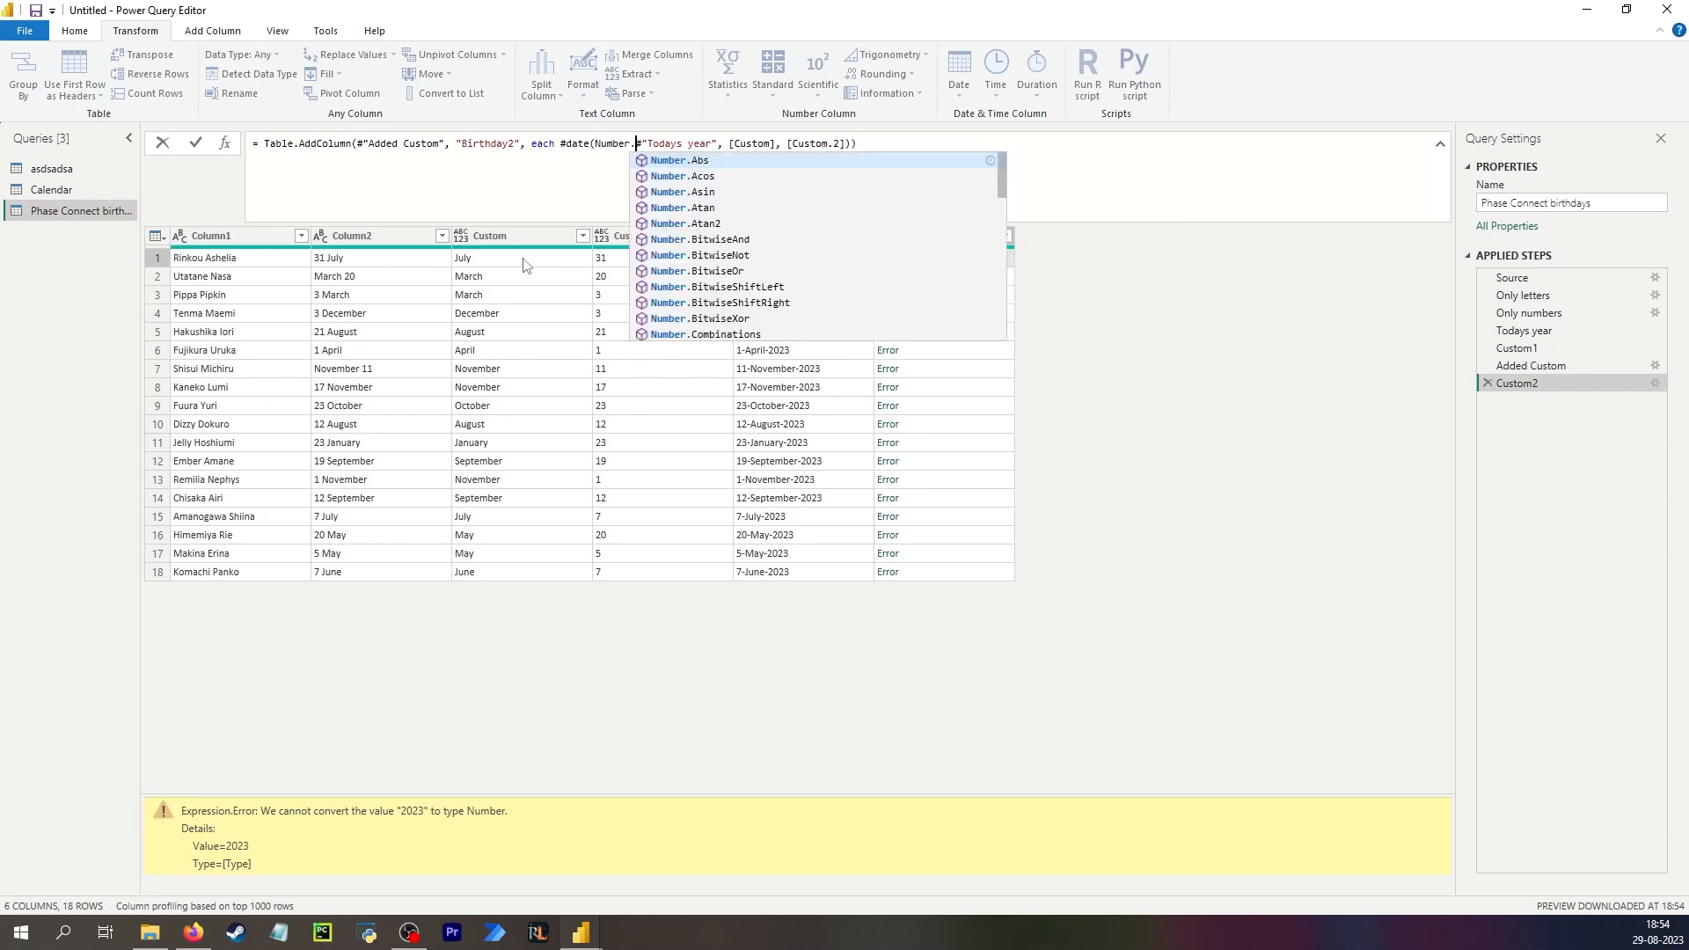
{"action": "type", "text": "From"}
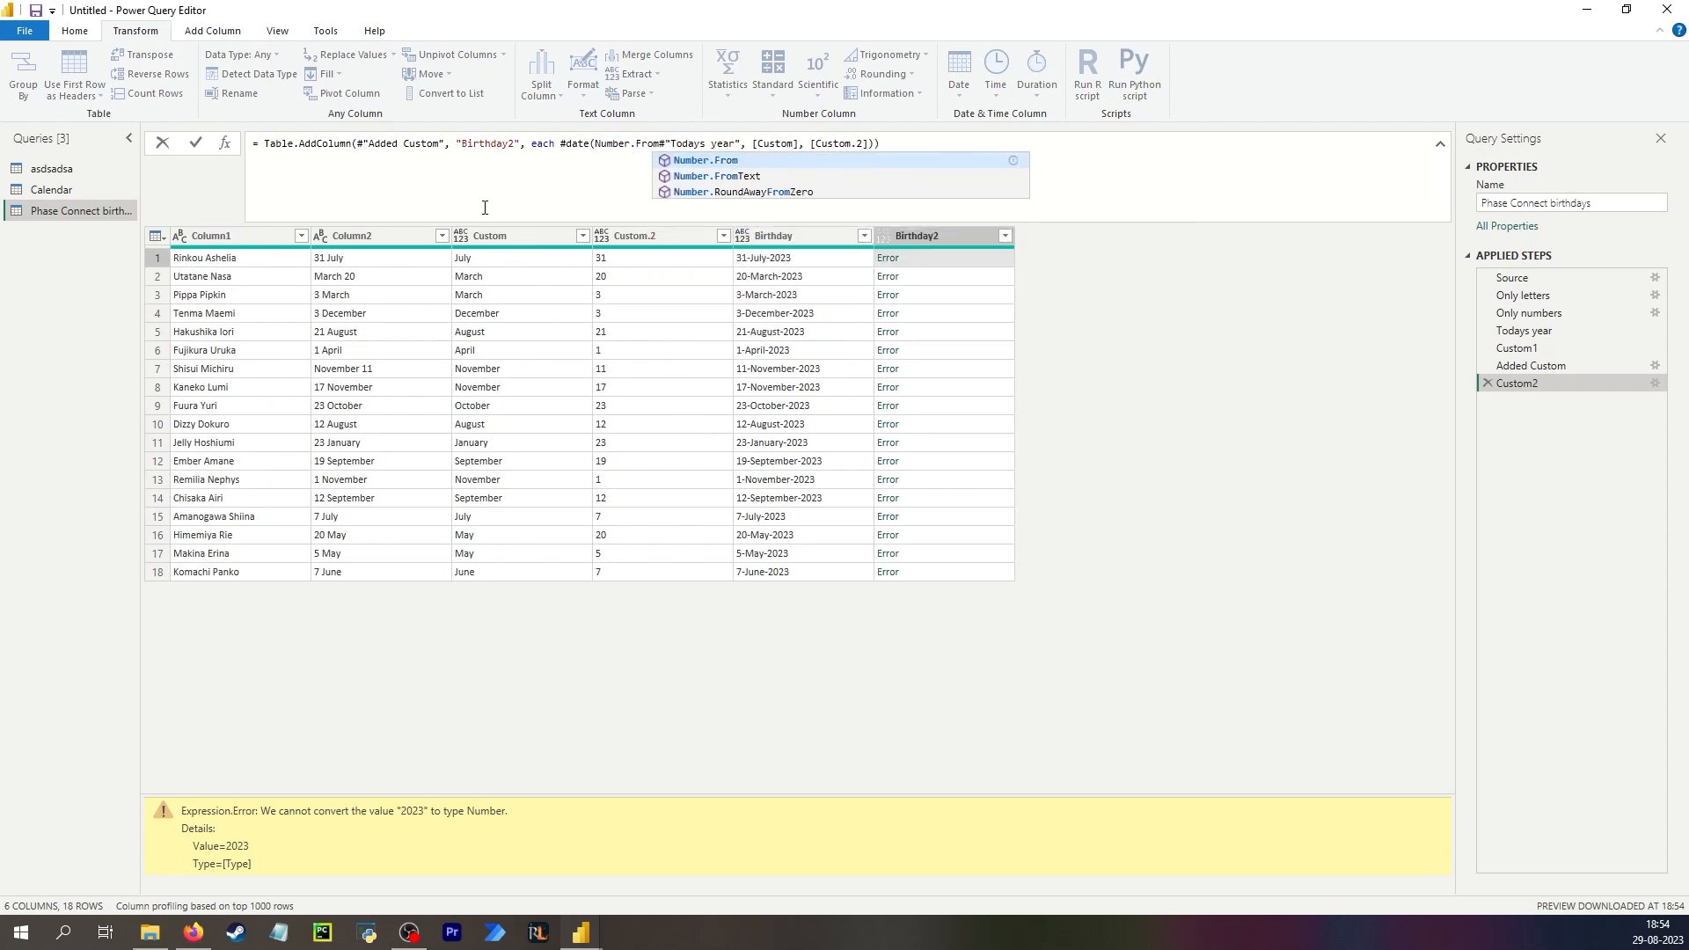
{"action": "type", "text": "("}
{"action": "left_click", "coordinate": [746, 145]}
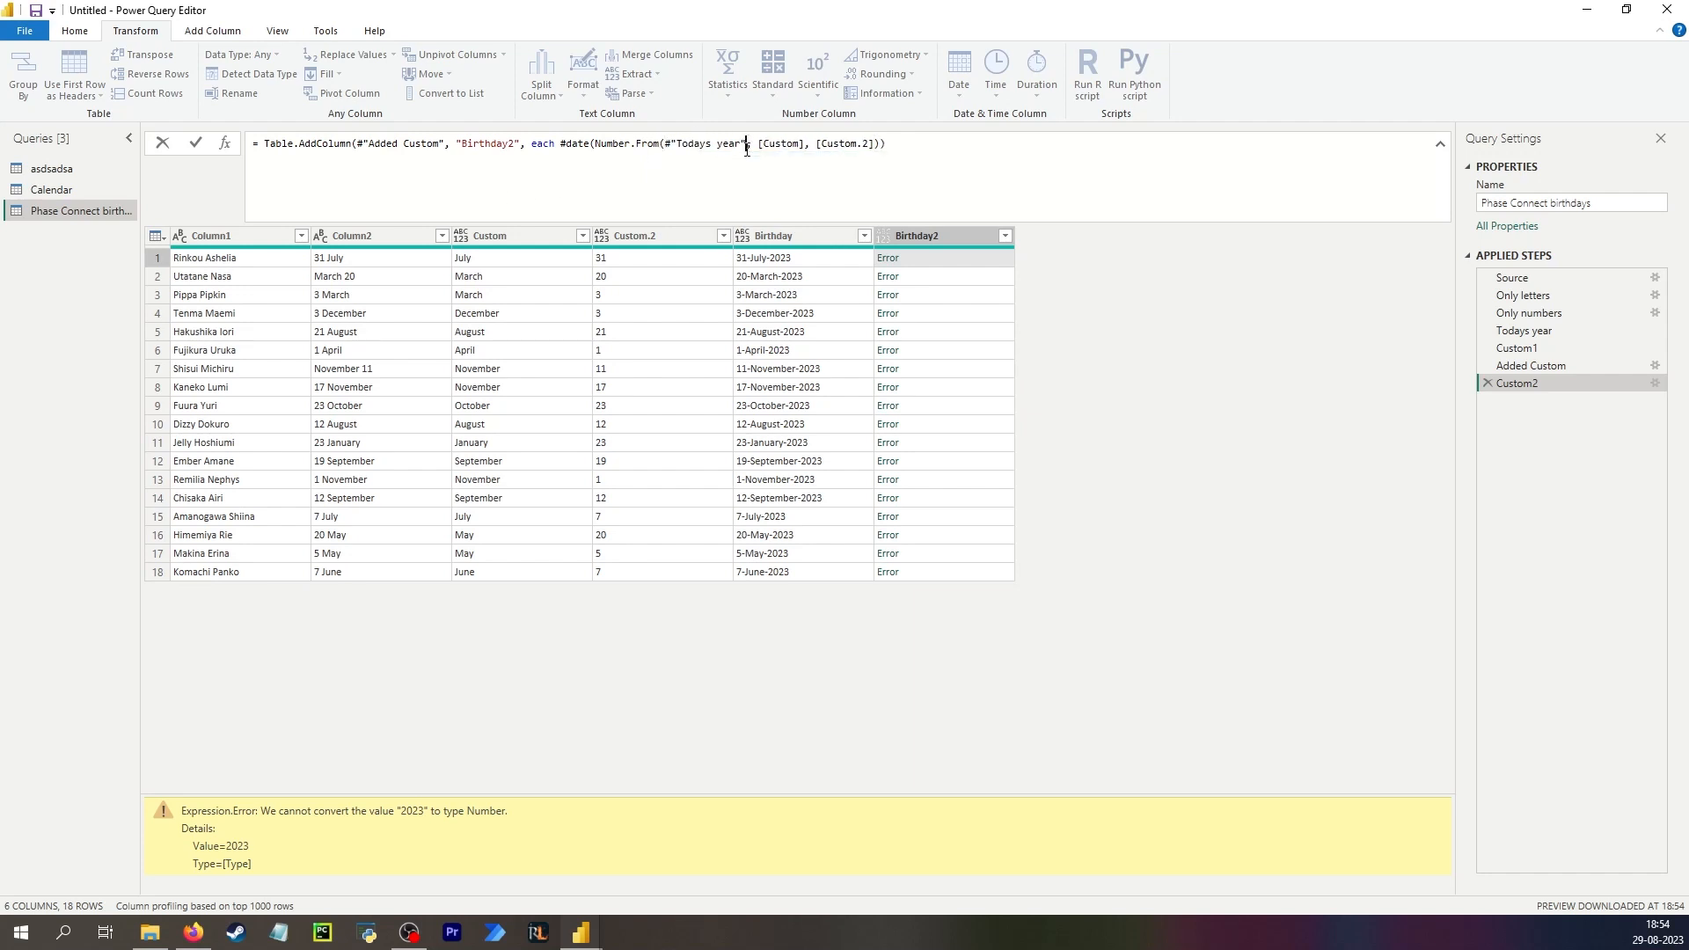
{"action": "type", "text": ")"}
{"action": "key", "text": "Return"}
Inspect the Birthday2 error and the Custom month value, then delete the Custom2 step.
{"action": "left_click", "coordinate": [938, 256]}
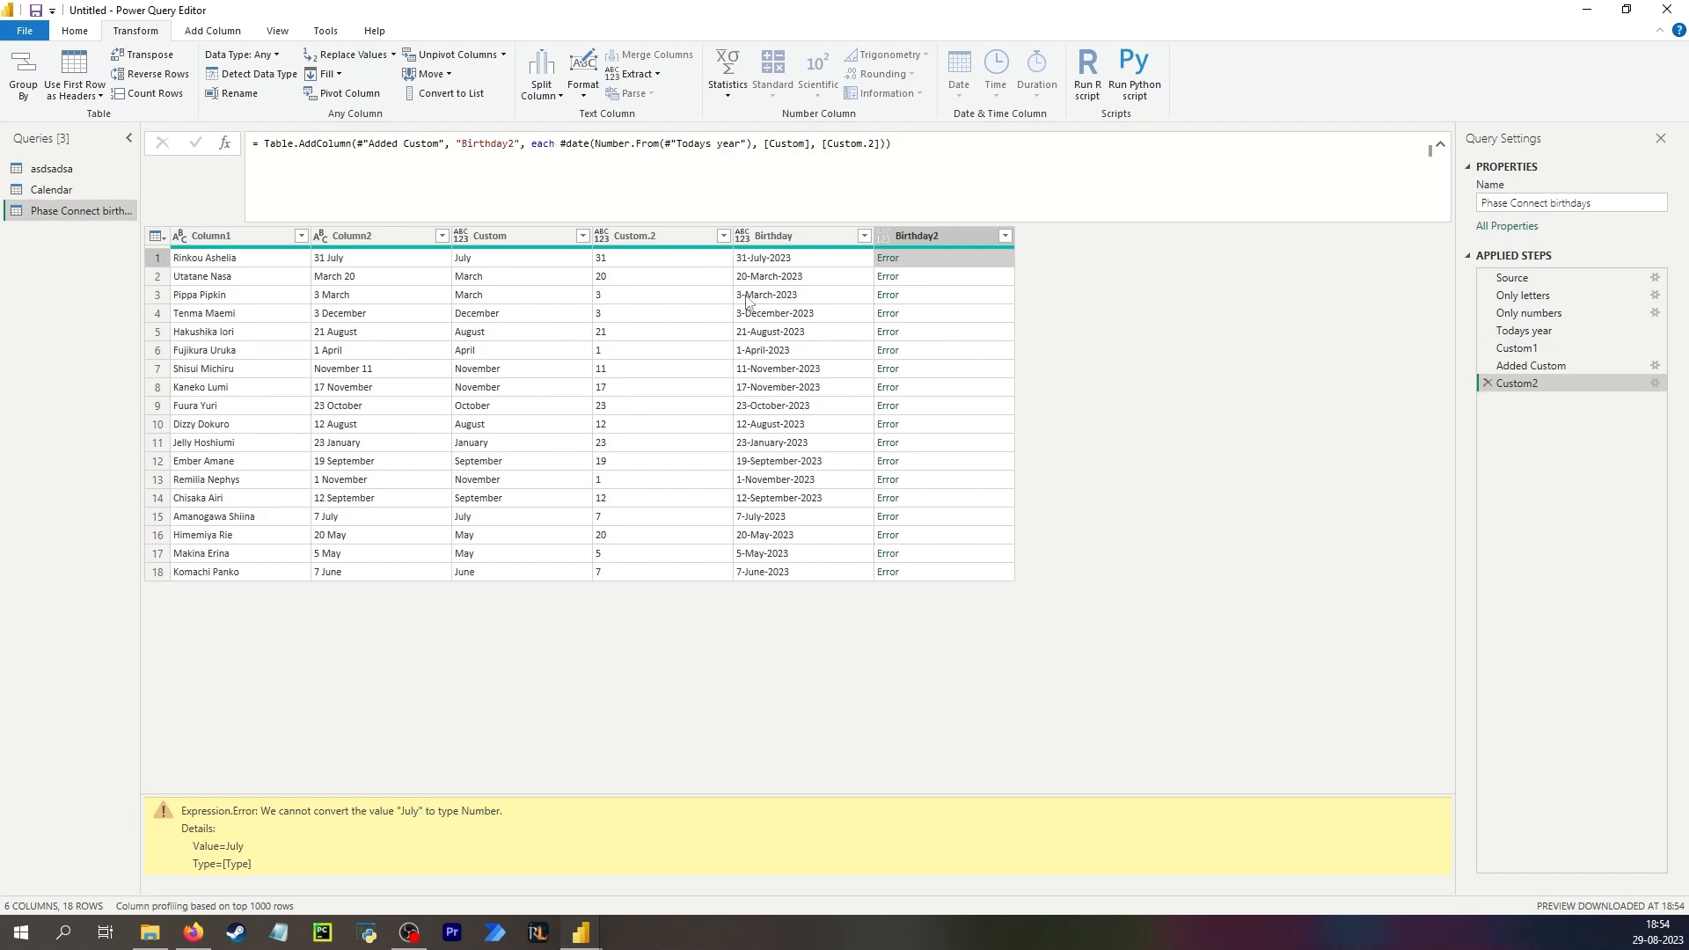
{"action": "left_click", "coordinate": [518, 258]}
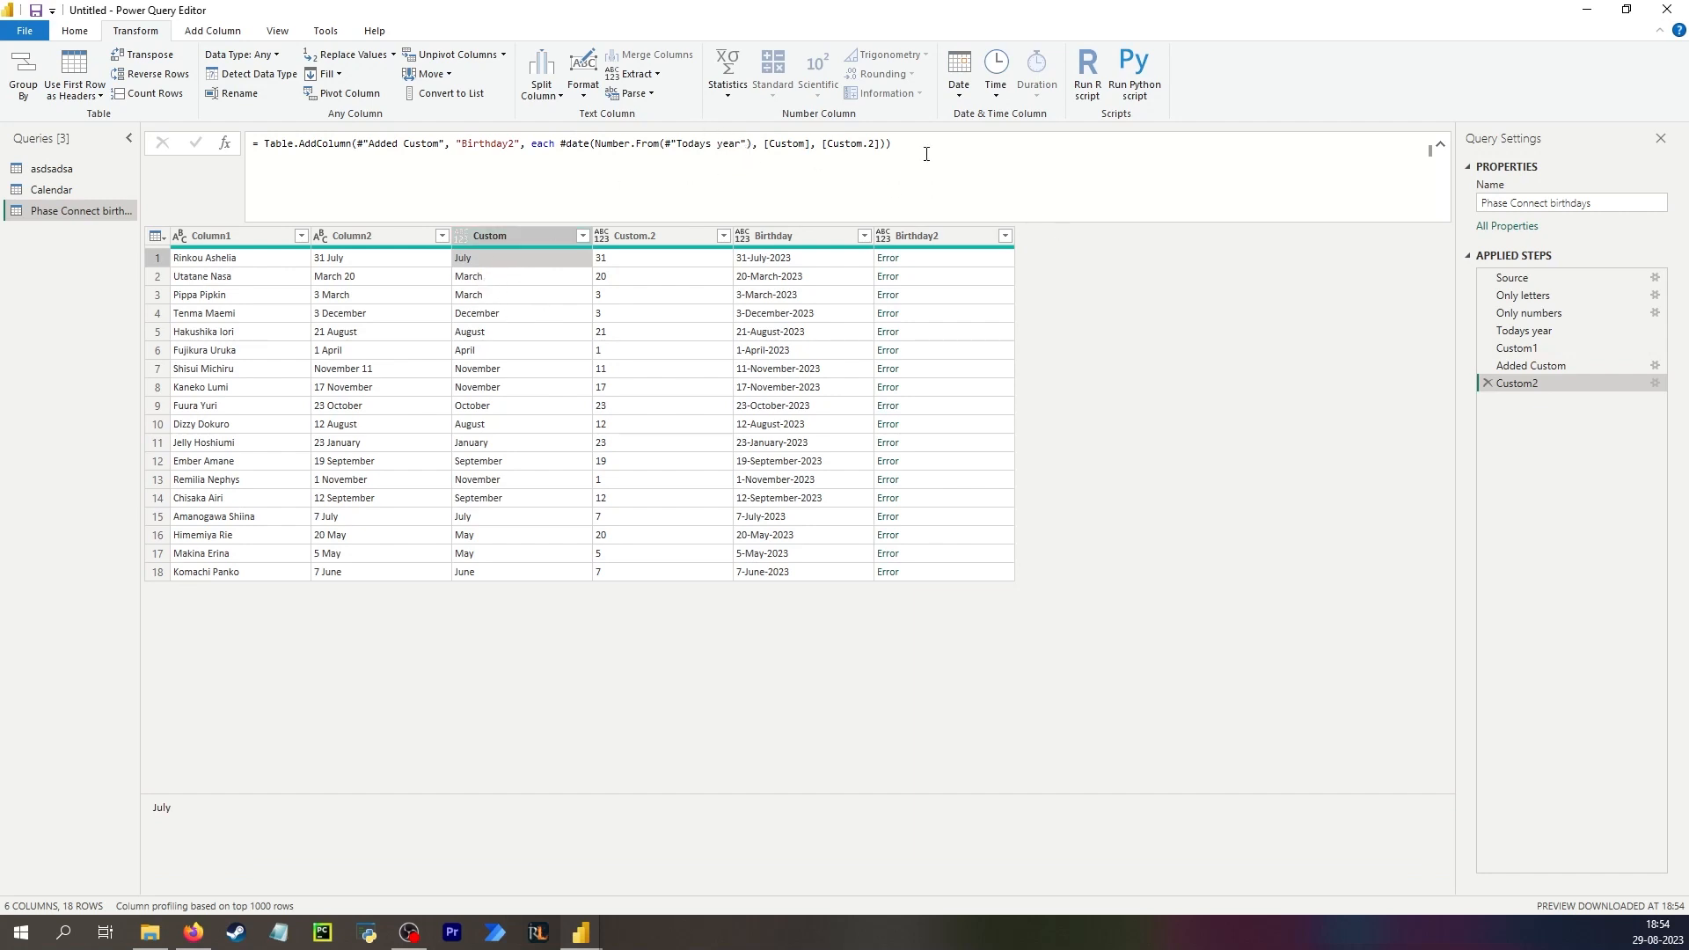
{"action": "left_click", "coordinate": [1487, 383]}
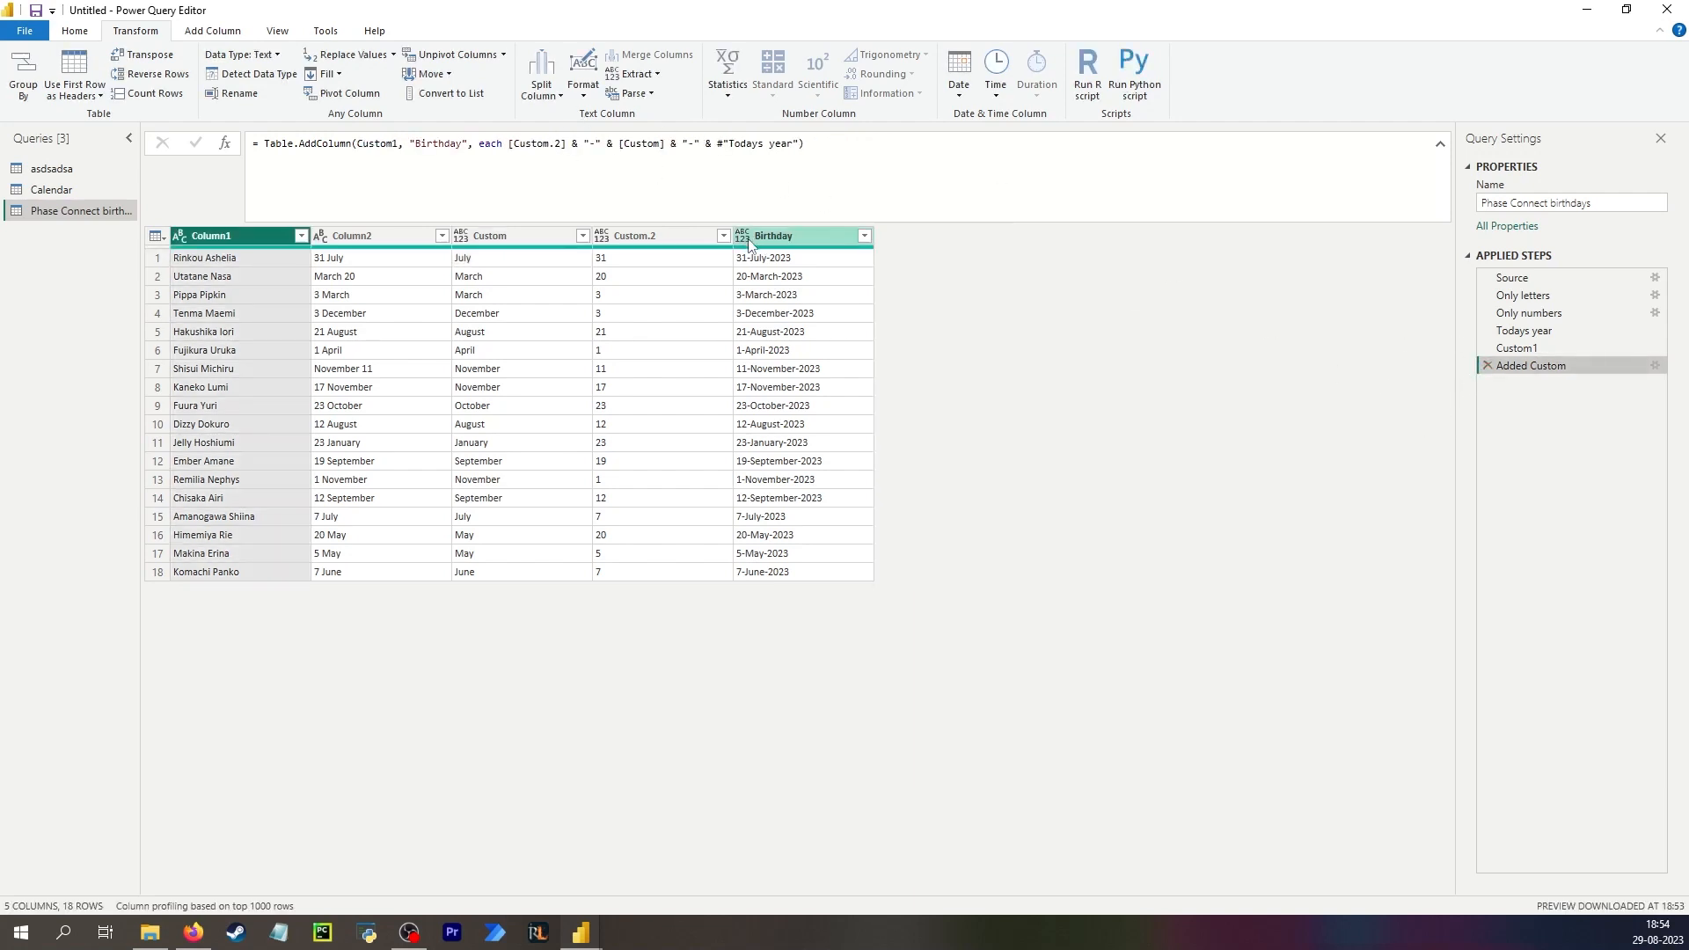
Change the Birthday column's data type to Date.
{"action": "left_click", "coordinate": [487, 262]}
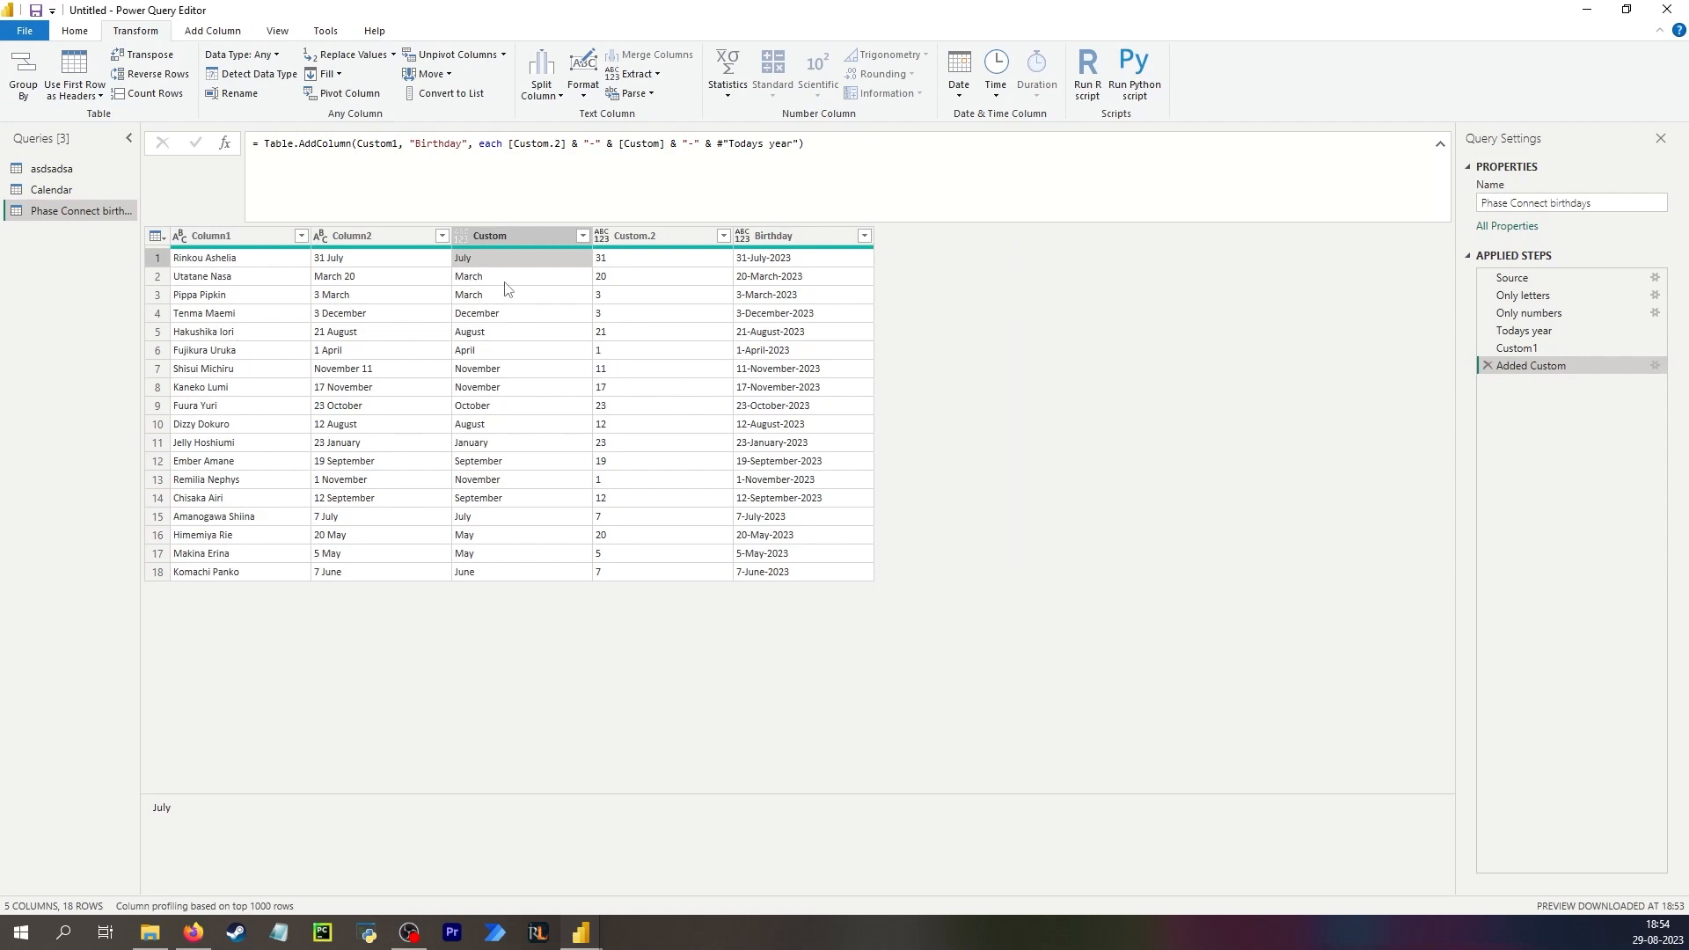
{"action": "left_click", "coordinate": [767, 237]}
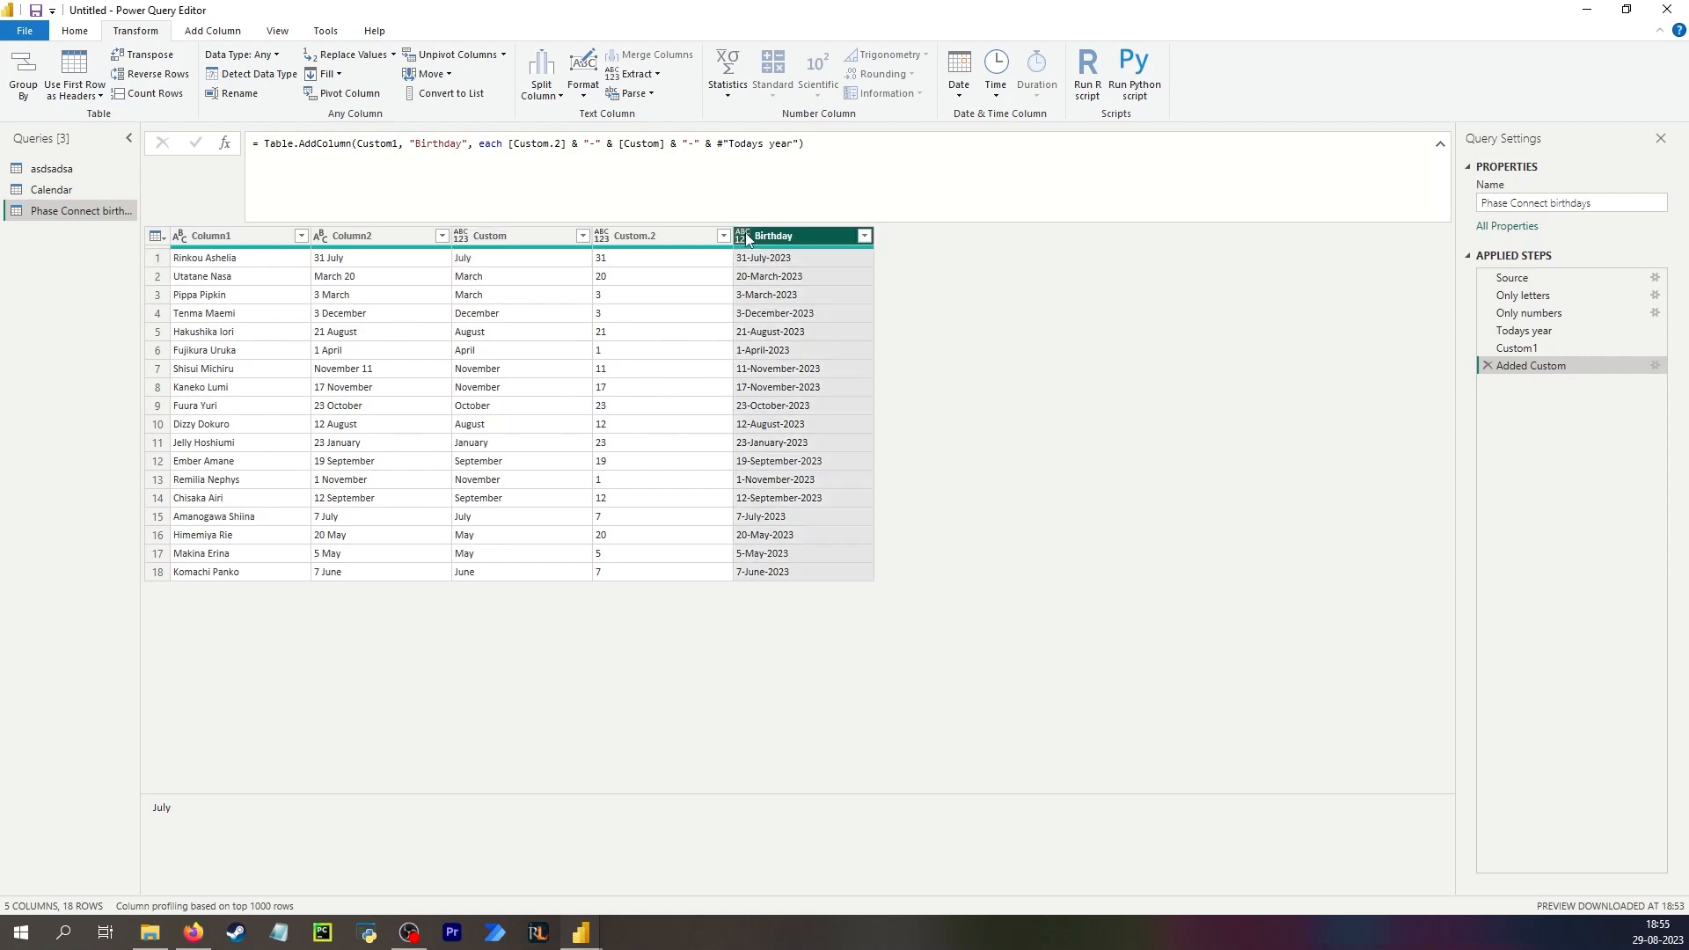
{"action": "left_click", "coordinate": [743, 236]}
{"action": "left_click", "coordinate": [778, 358]}
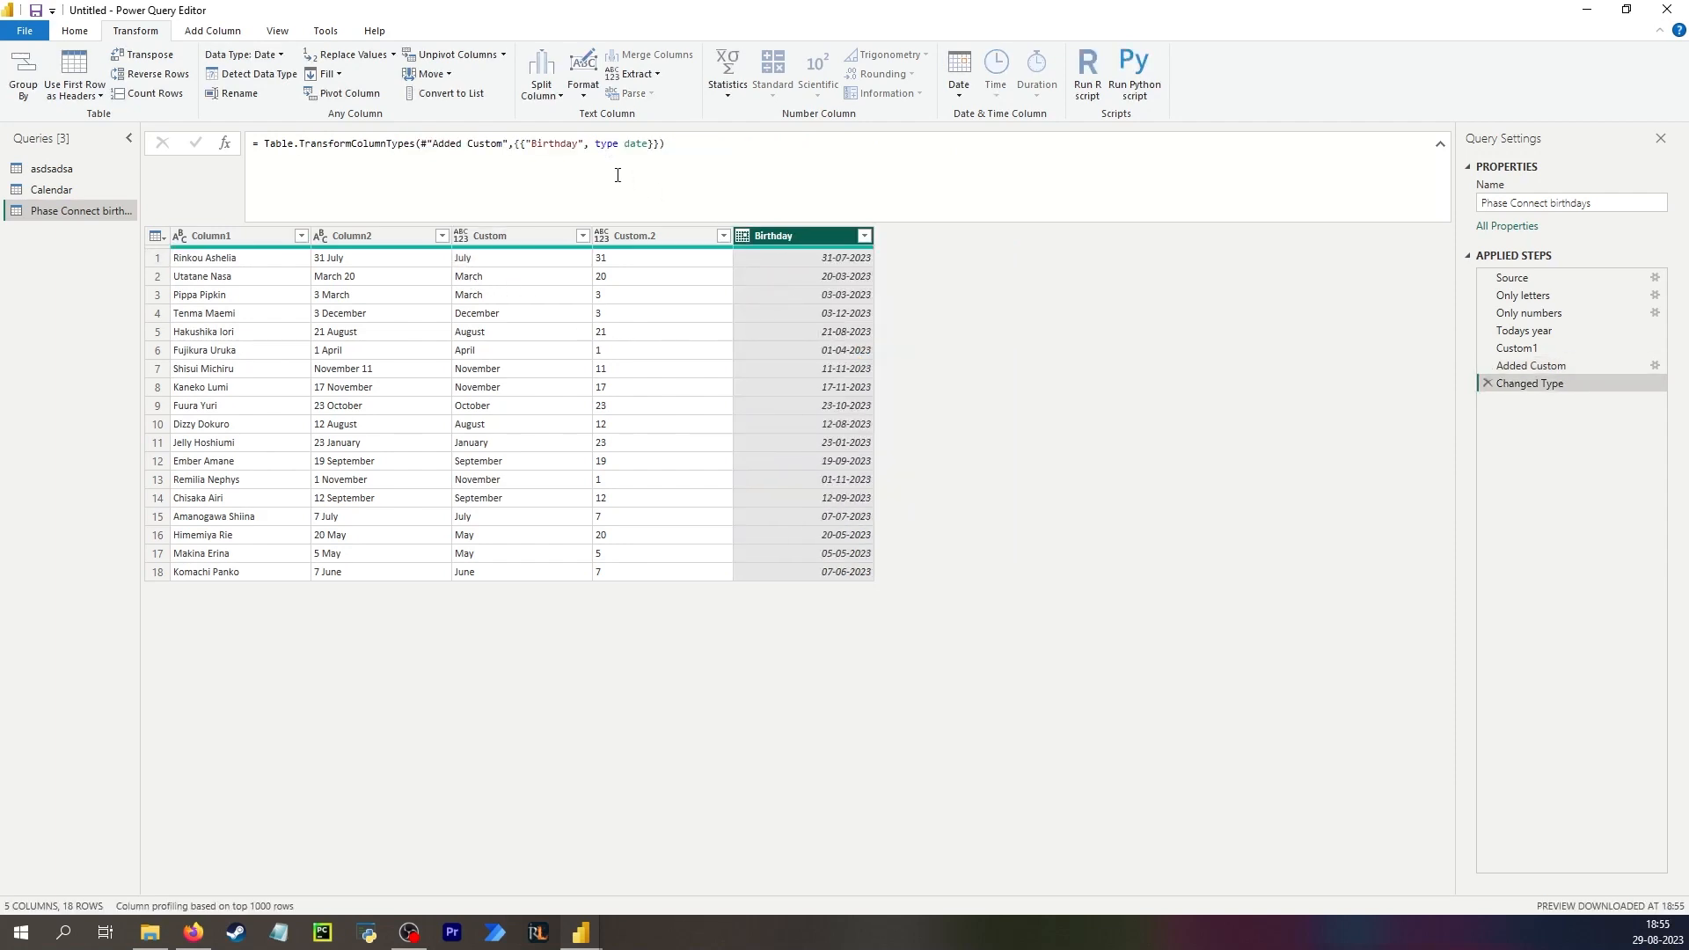
{"action": "left_click", "coordinate": [834, 258]}
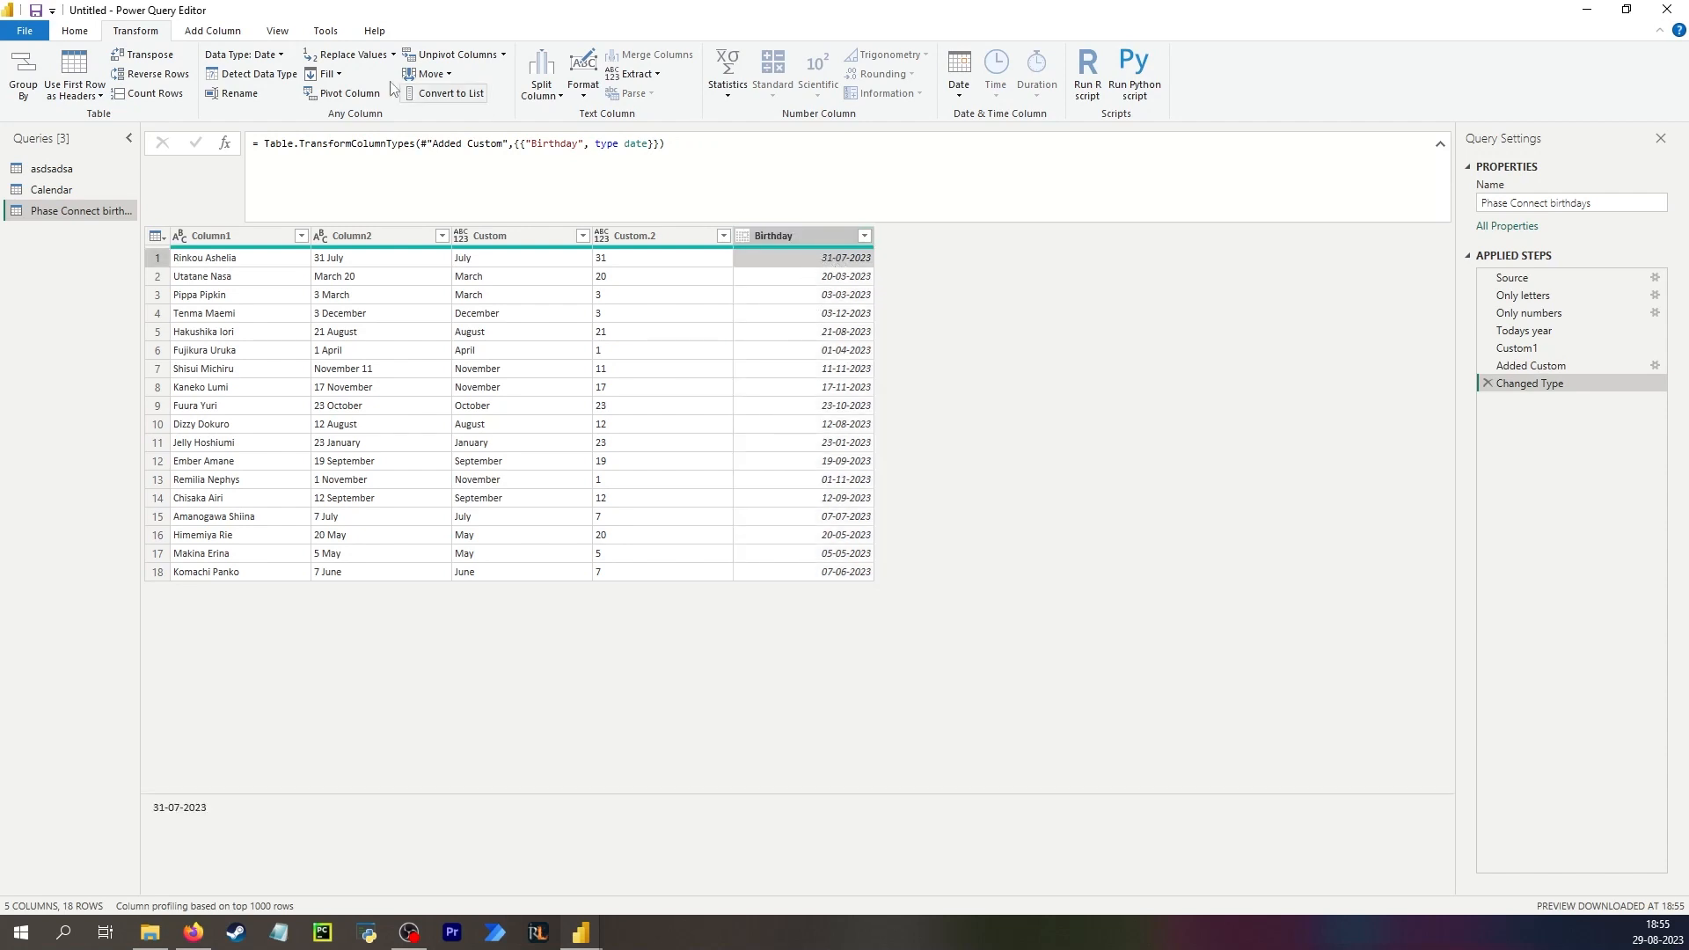
{"action": "left_click", "coordinate": [959, 88]}
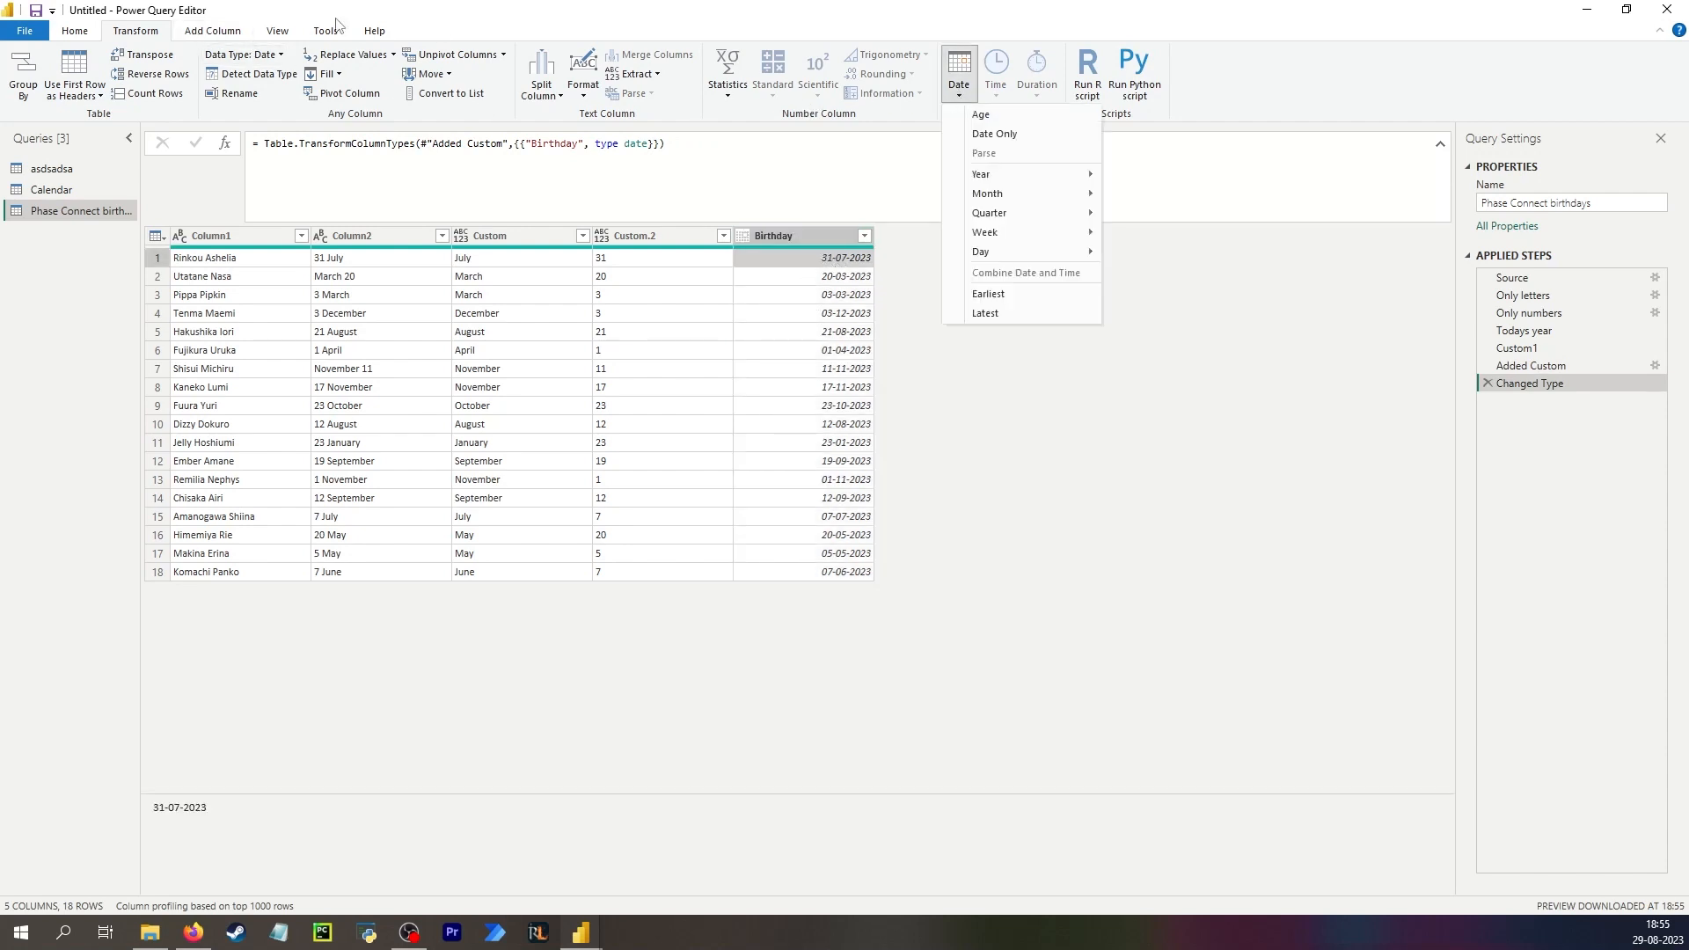
{"action": "left_click", "coordinate": [232, 31]}
Keep only Column1 and Birthday, removing all other columns.
{"action": "left_click", "coordinate": [211, 236]}
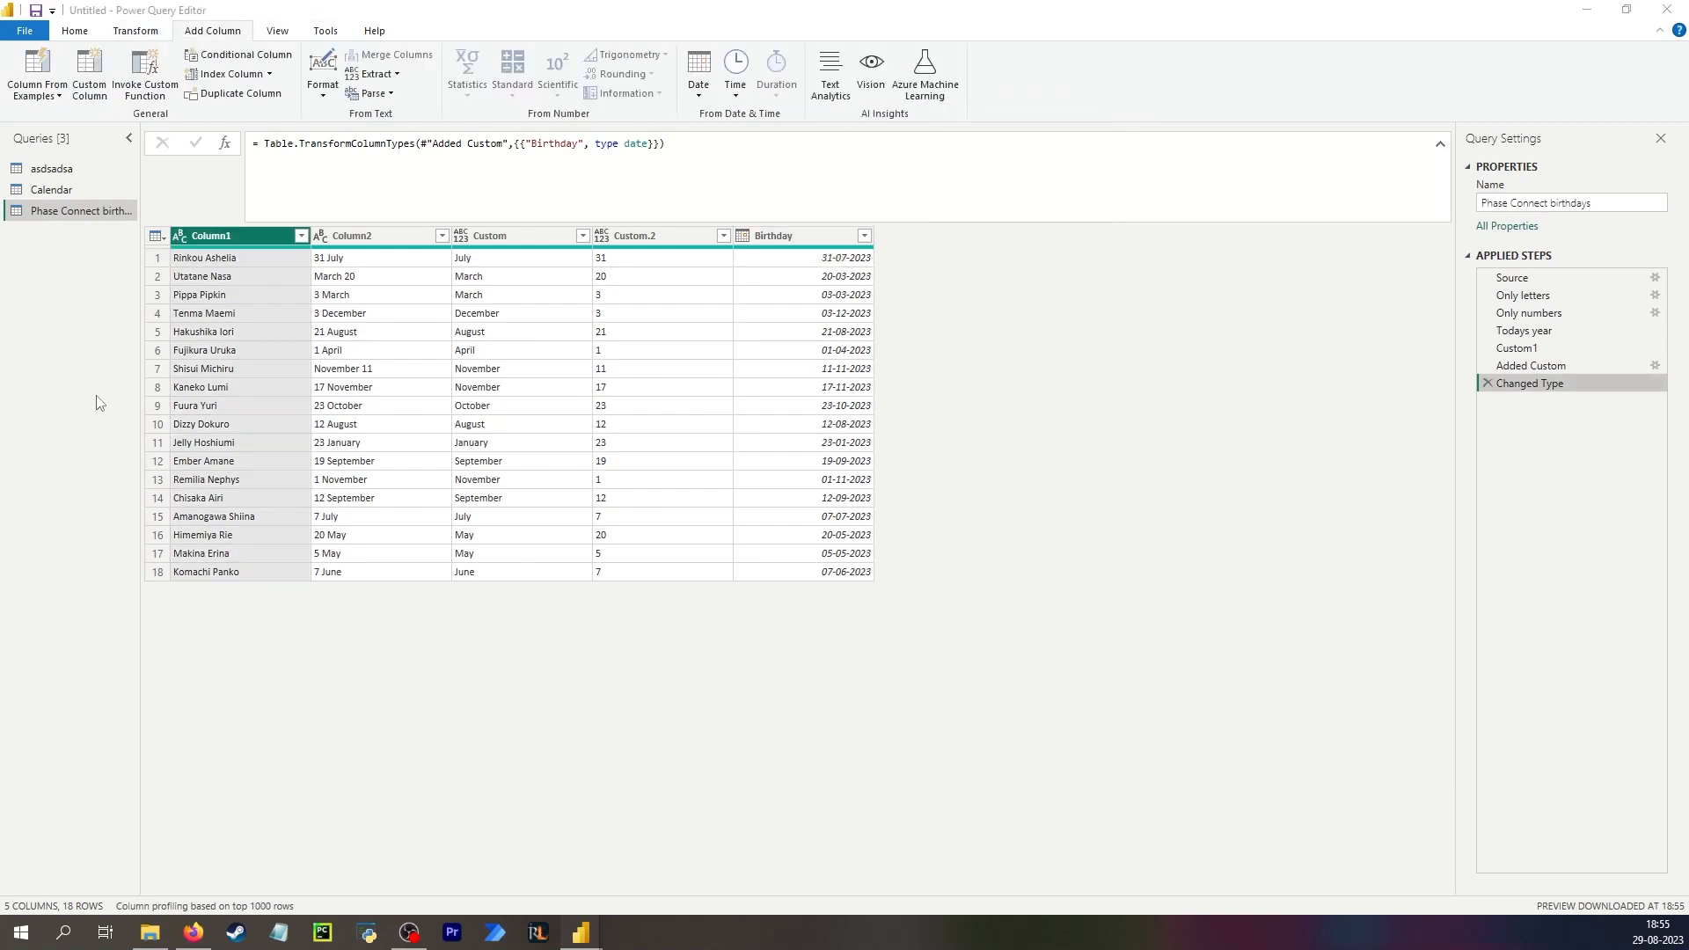
{"action": "left_click", "coordinate": [777, 238]}
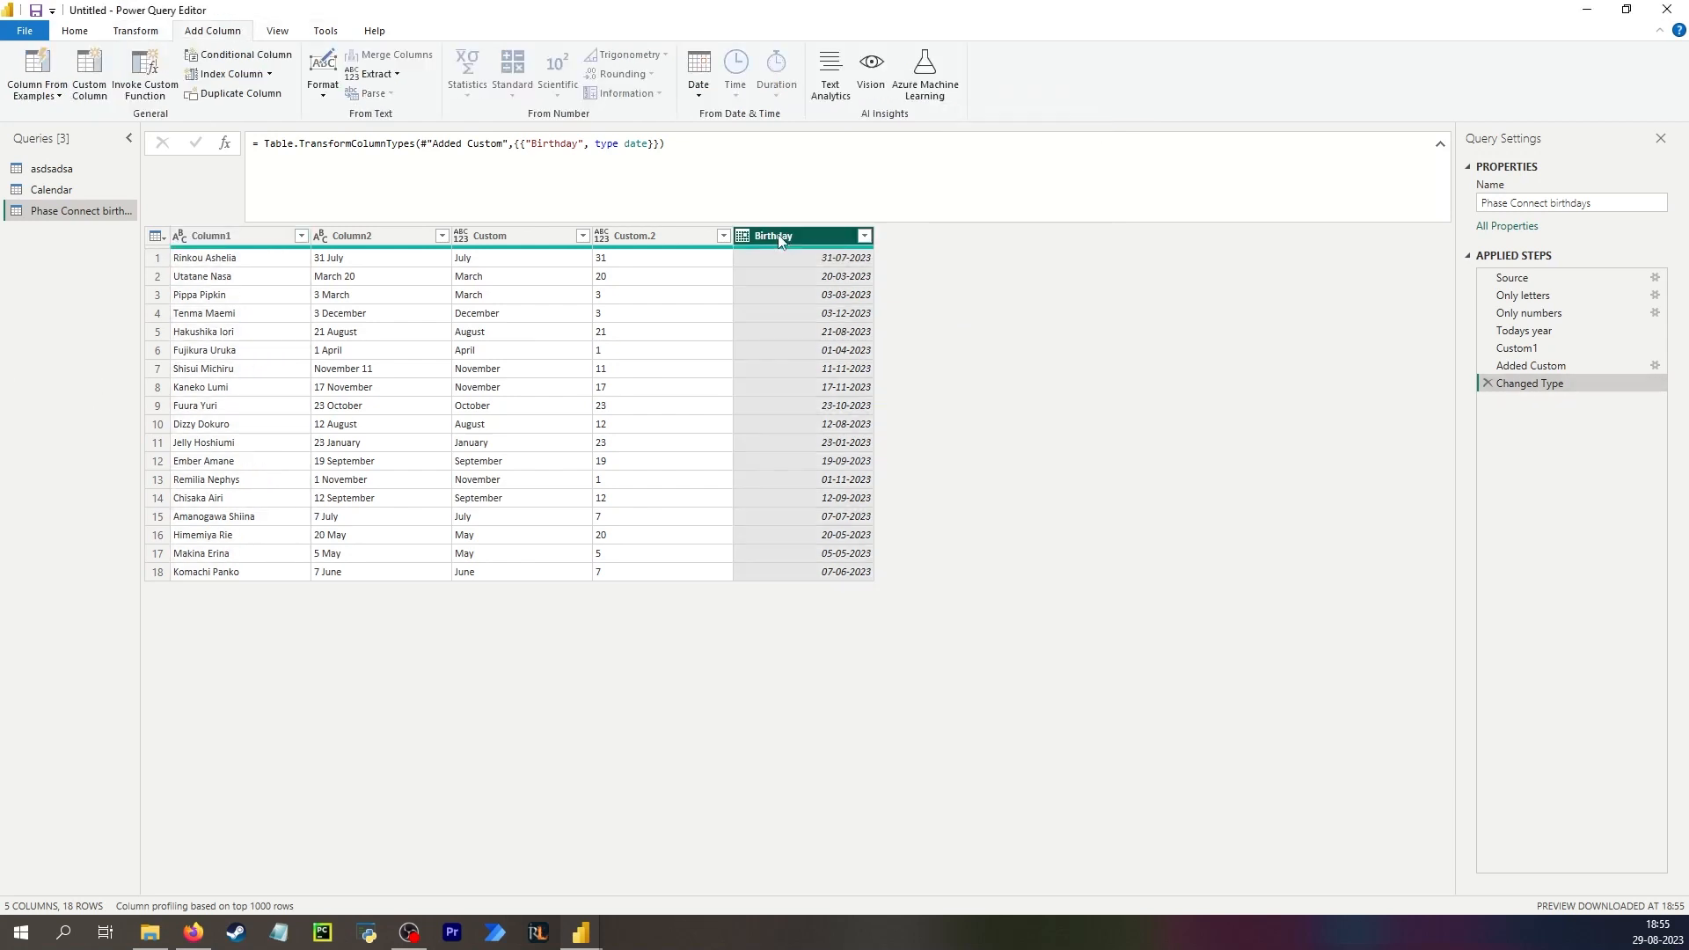
{"action": "left_click", "coordinate": [246, 236], "text": "ctrl"}
{"action": "right_click", "coordinate": [247, 236]}
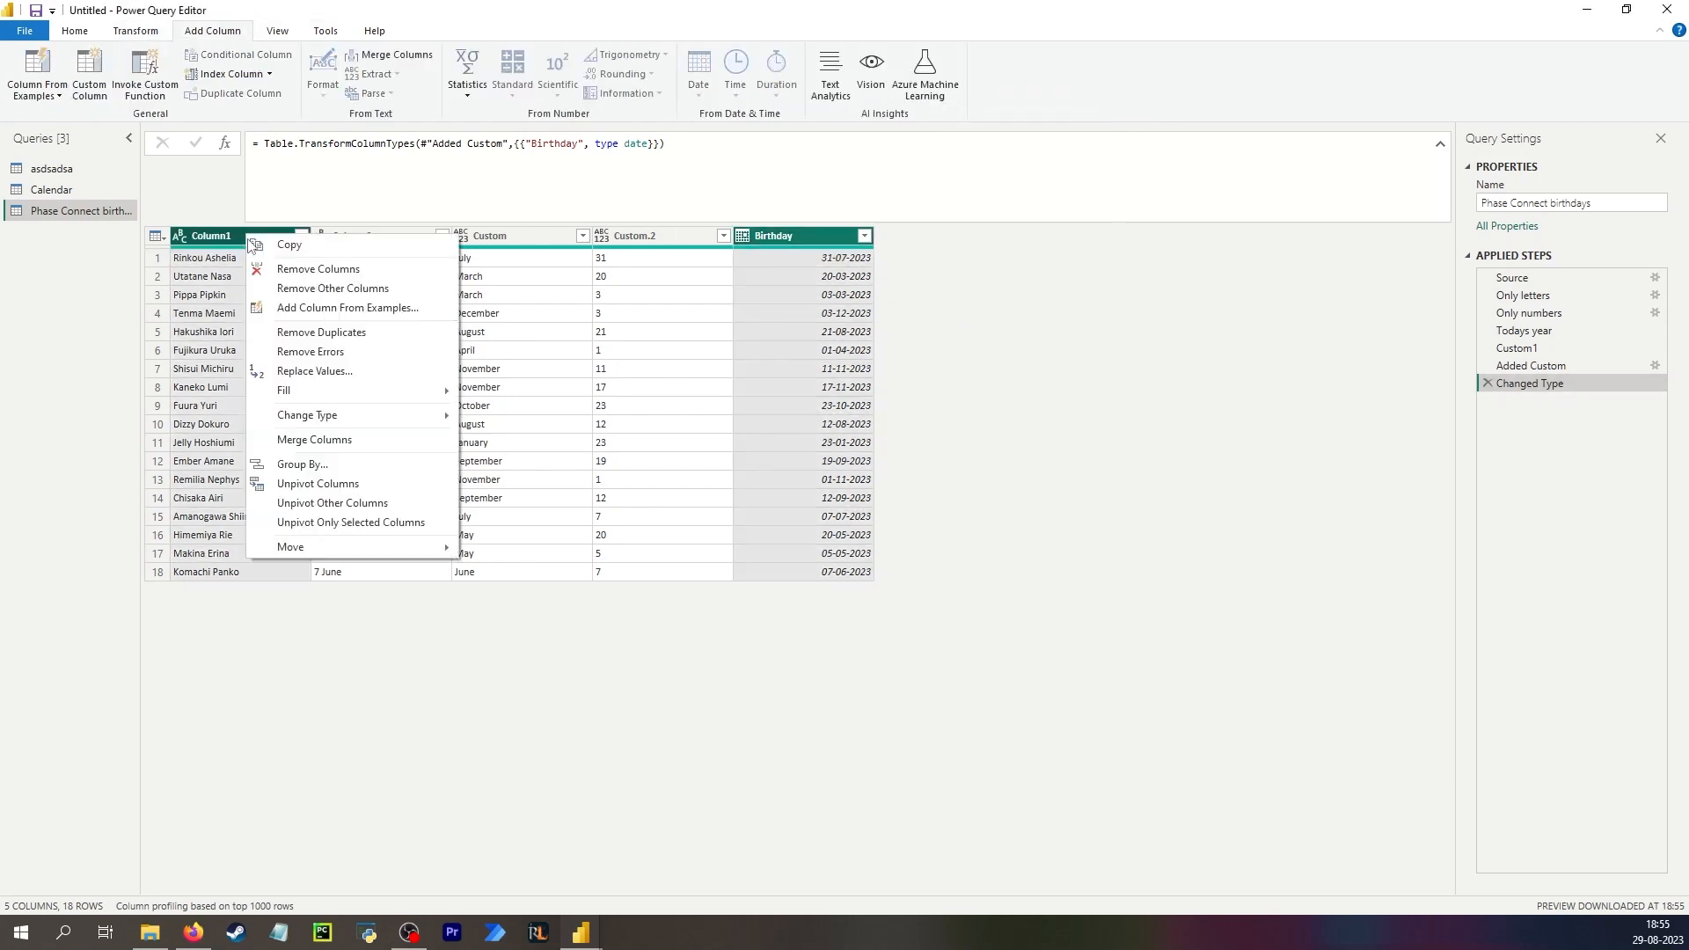
{"action": "left_click", "coordinate": [335, 293]}
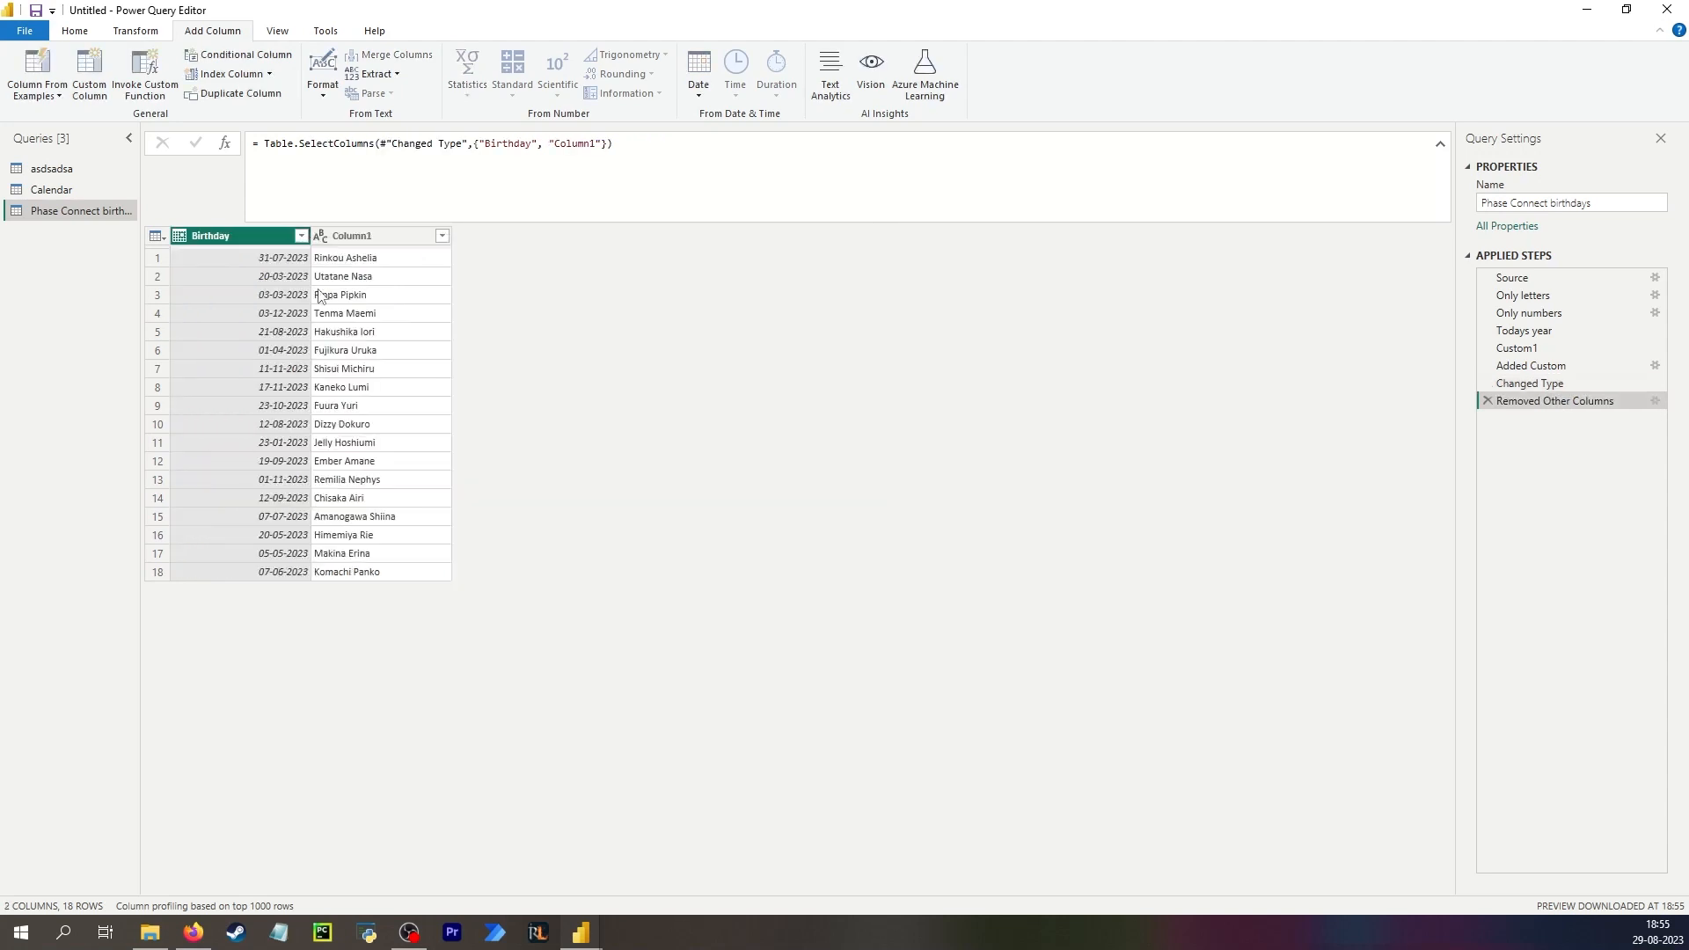
Reorder the selected columns in the formula so Column1 comes before Birthday.
{"action": "left_click", "coordinate": [359, 239]}
{"action": "left_click_drag", "start_coordinate": [539, 142], "coordinate": [478, 142]}
{"action": "key", "text": "ctrl+c"}
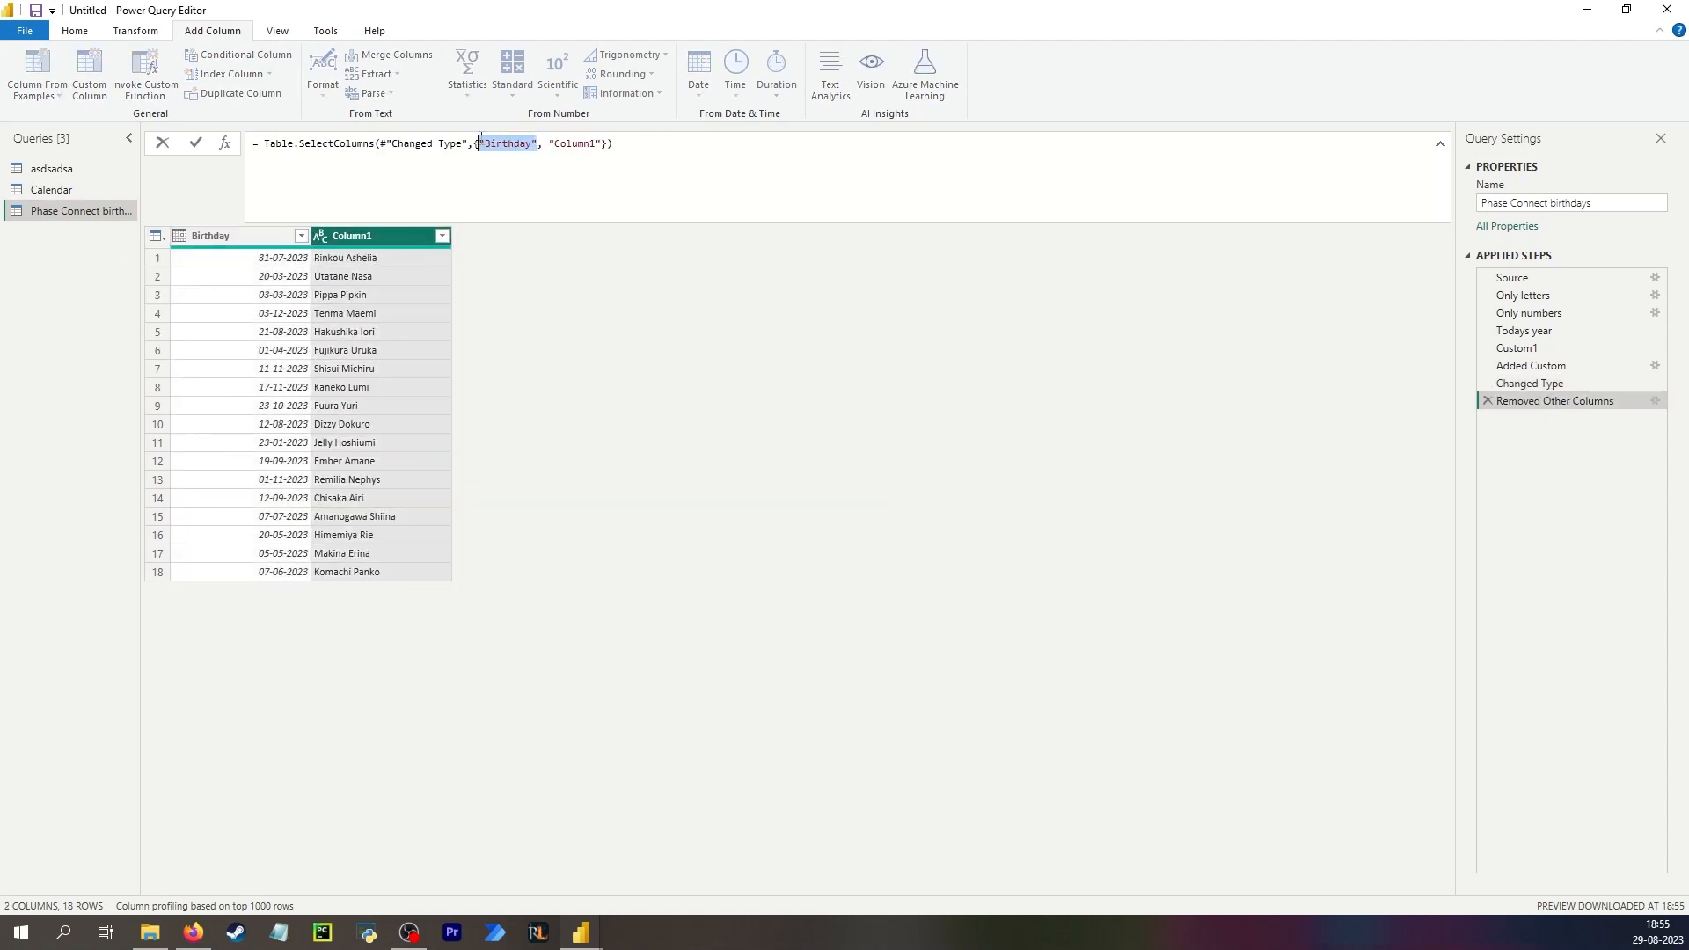
{"action": "key", "text": "BackSpace"}
{"action": "key", "text": "Delete"}
{"action": "key", "text": "Delete"}
{"action": "key", "text": "ctrl+v"}
{"action": "type", "text": ","}
{"action": "key", "text": "Return"}
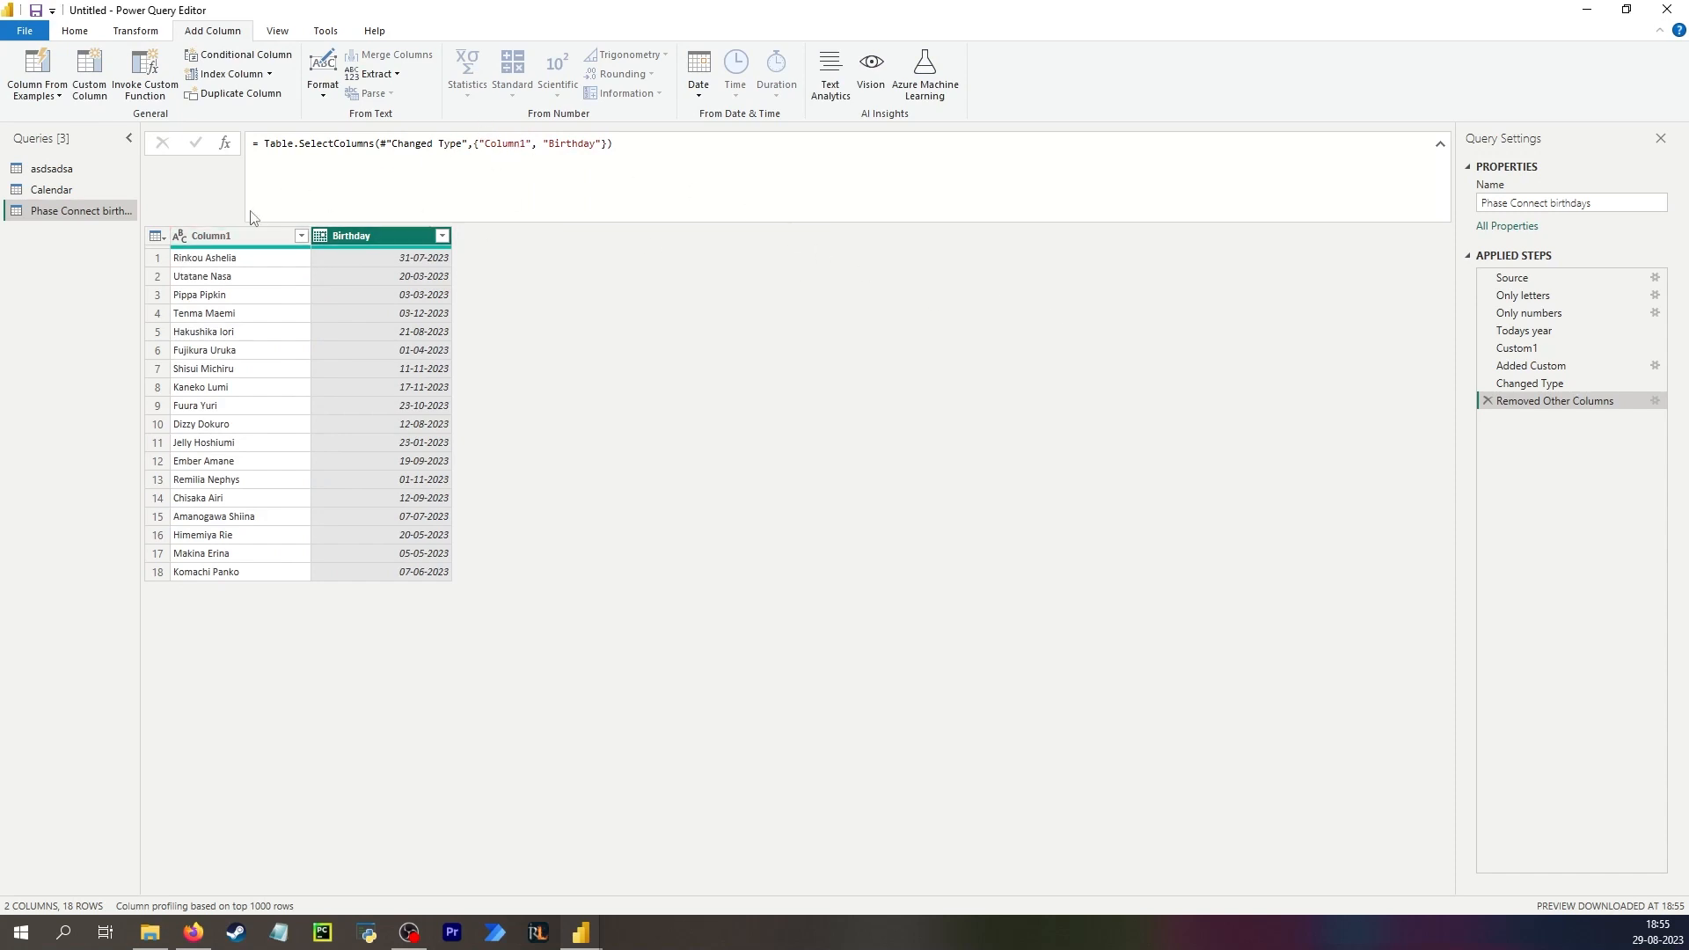
Rename Column1 to Name.
{"action": "left_click", "coordinate": [225, 238]}
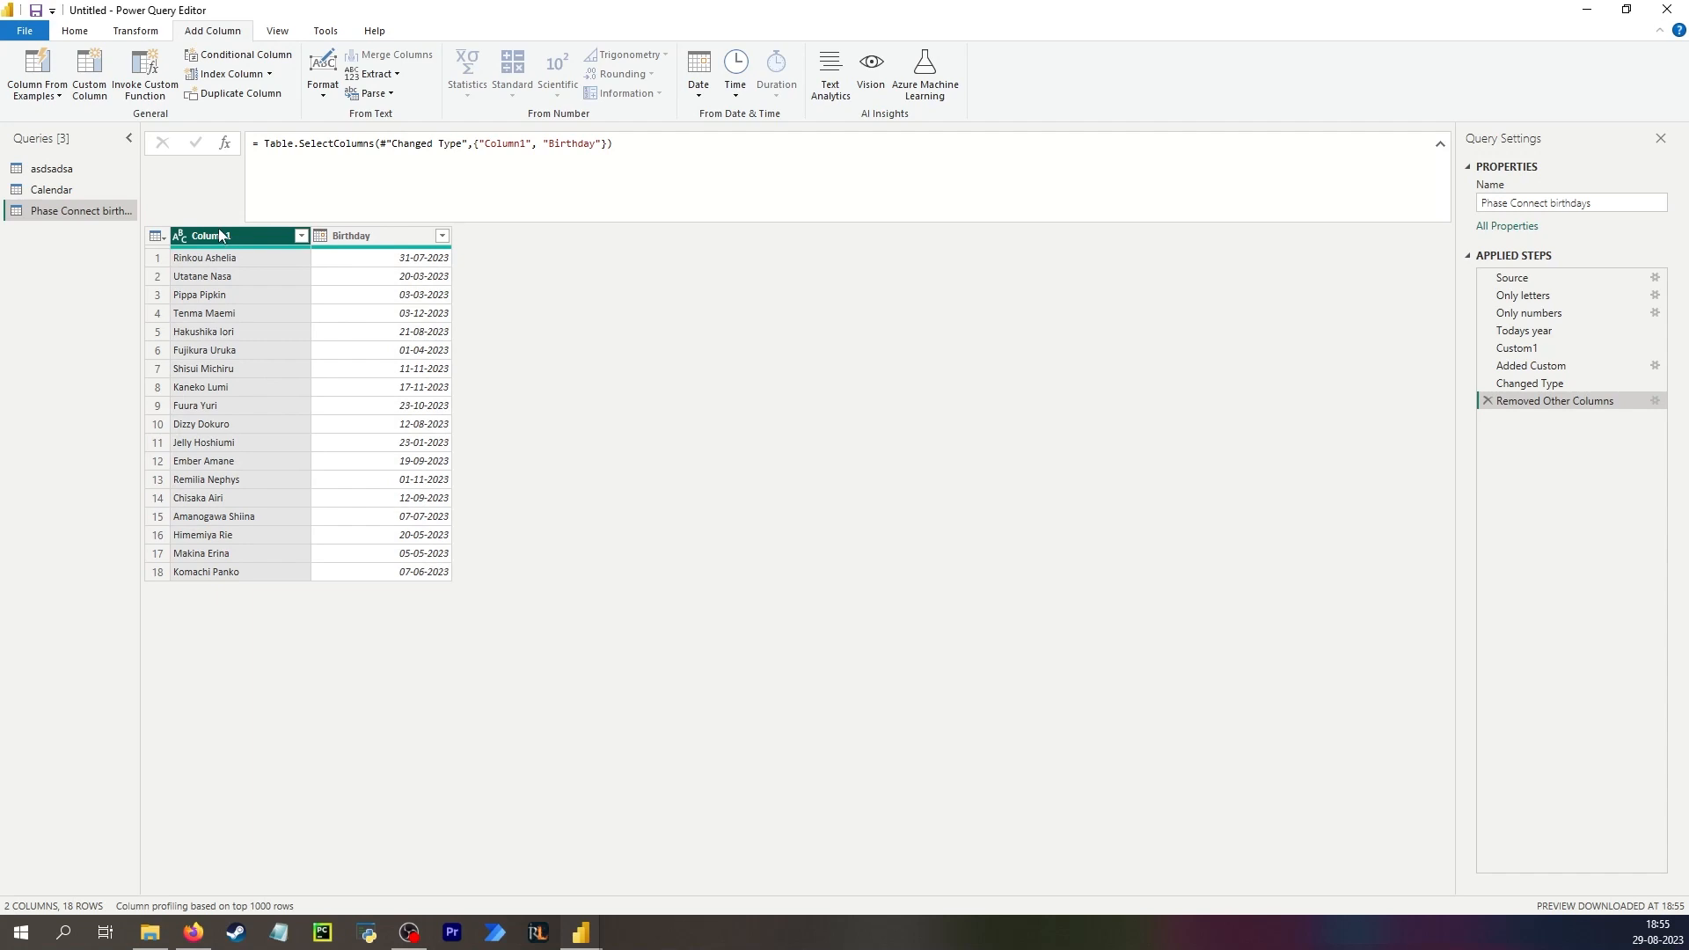
{"action": "double_click", "coordinate": [220, 236]}
{"action": "type", "text": "Name"}
{"action": "key", "text": "Return"}
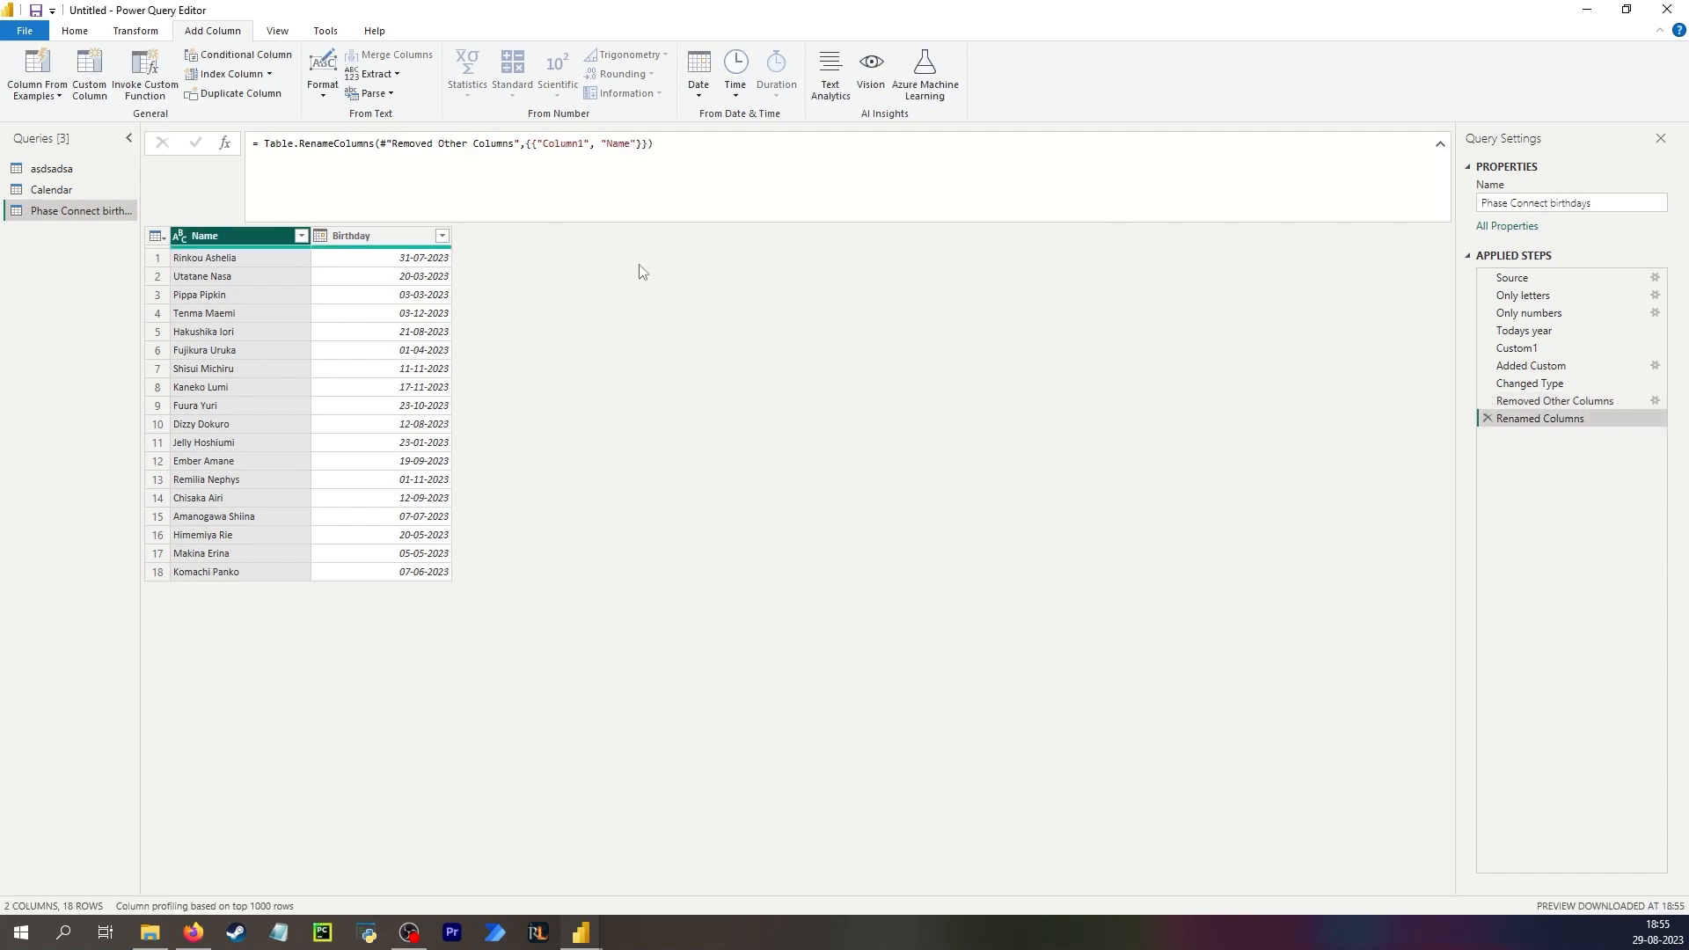
Copy the InsertRows formula from asdsadsa into a new step of Phase Connect birthdays, referencing #"Renamed Columns".
{"action": "left_click", "coordinate": [53, 168]}
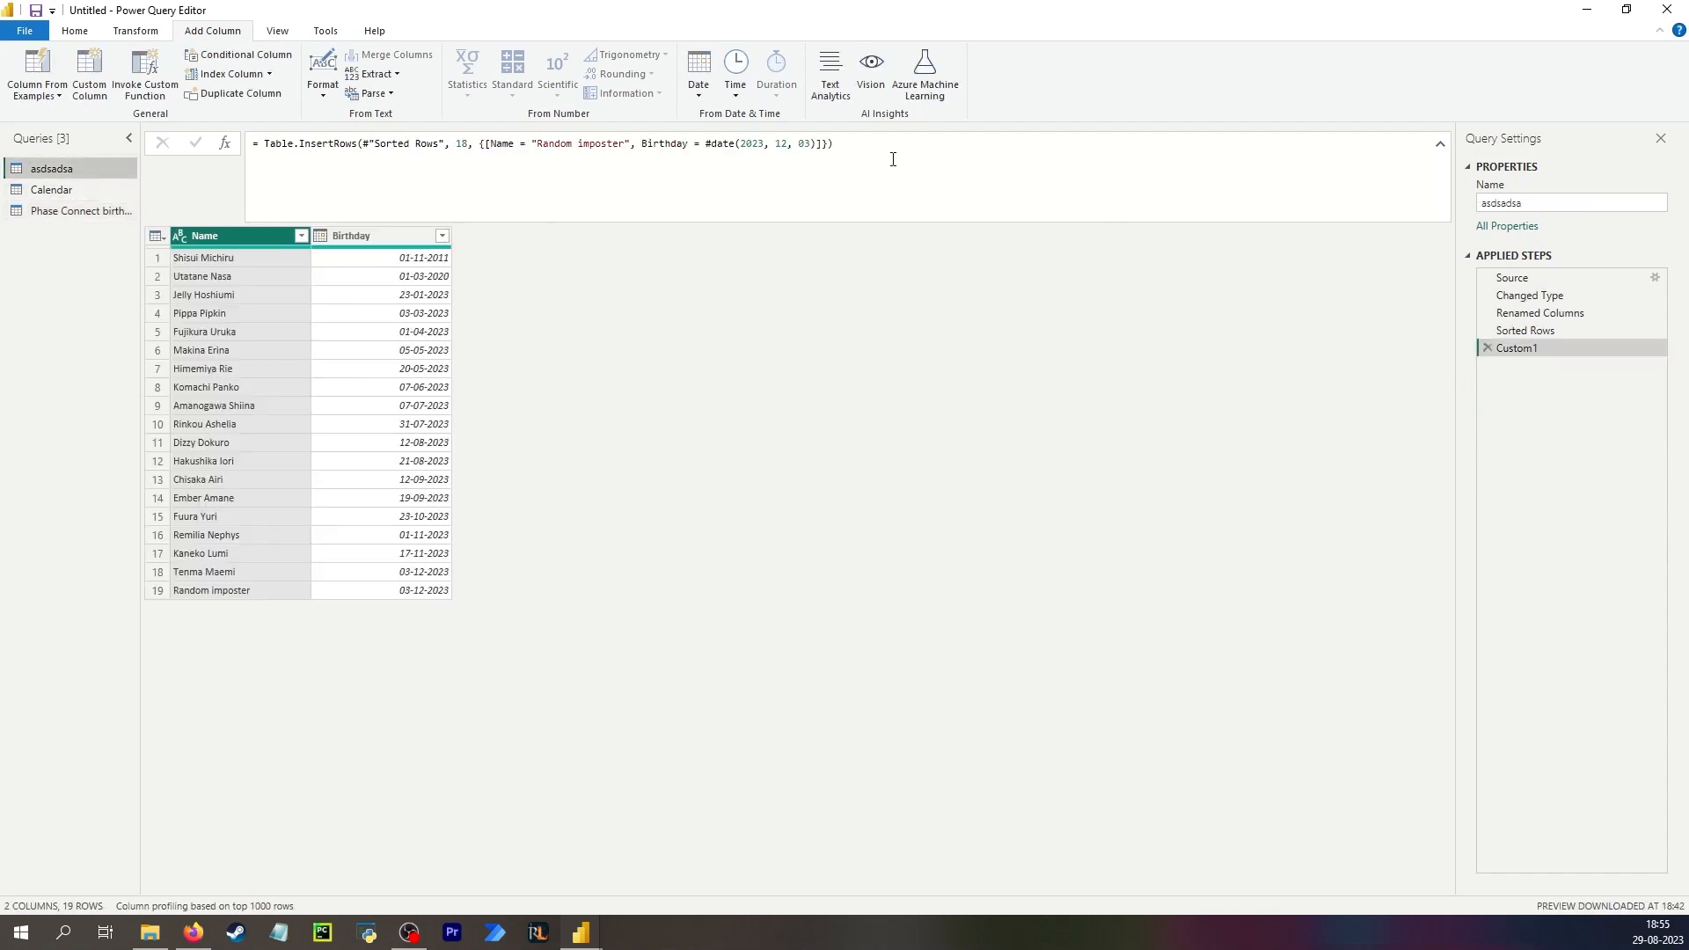
{"action": "left_click_drag", "start_coordinate": [893, 159], "coordinate": [211, 102]}
{"action": "key", "text": "ctrl+c"}
{"action": "left_click", "coordinate": [604, 357]}
{"action": "left_click", "coordinate": [79, 211]}
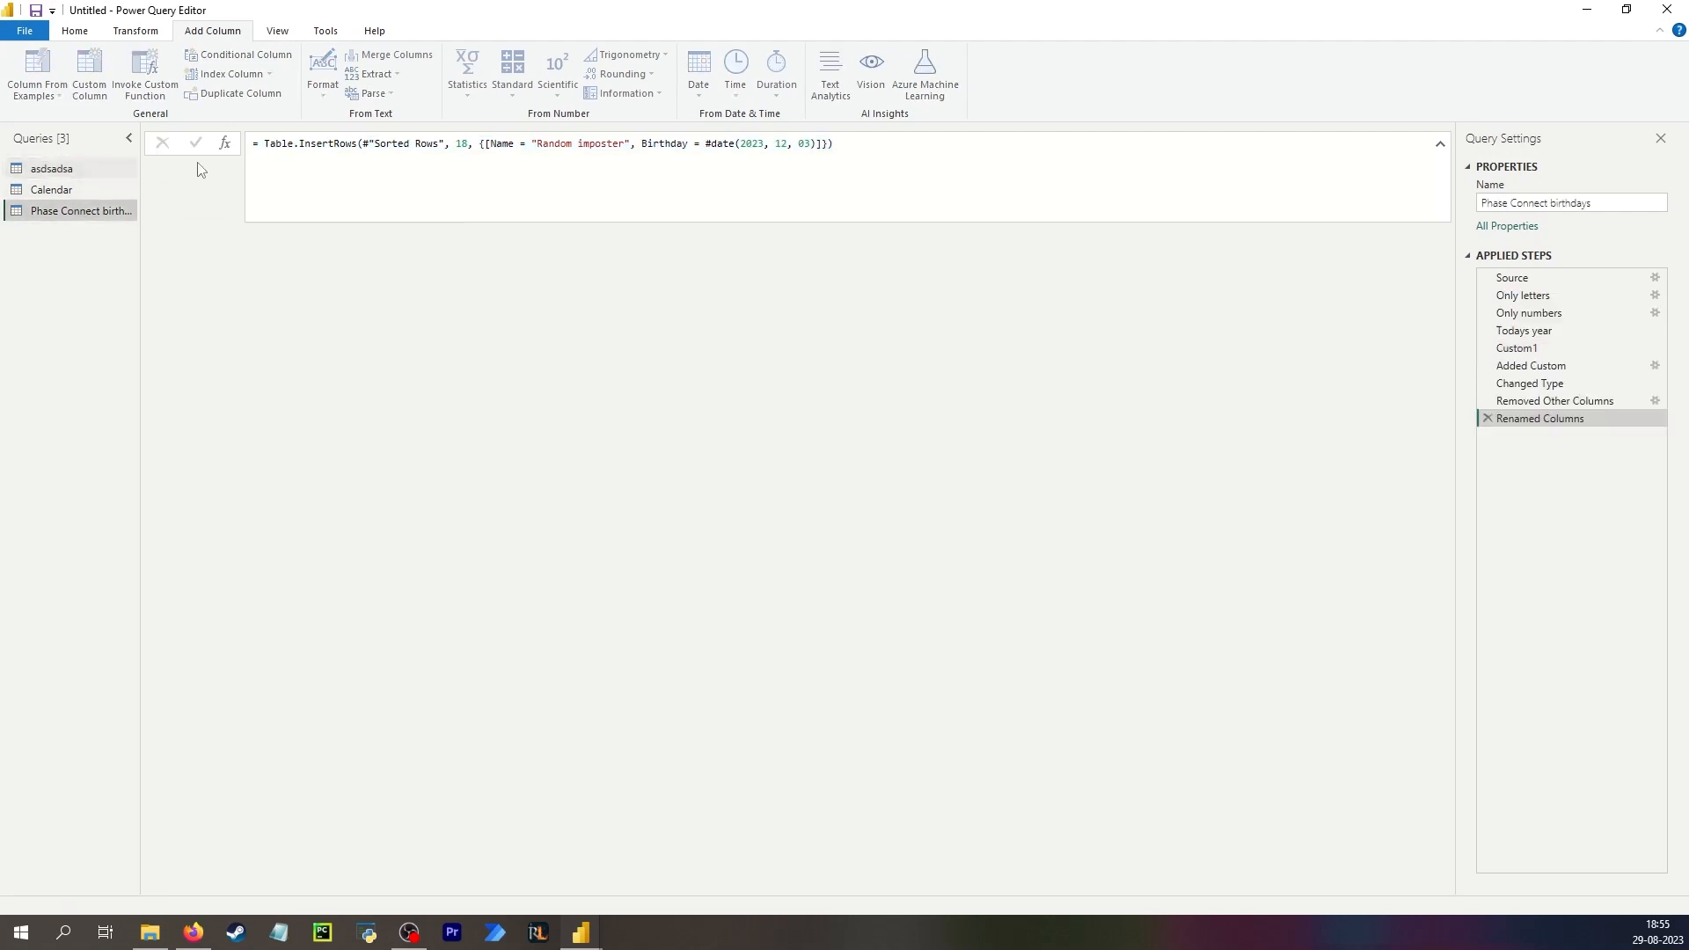
{"action": "left_click", "coordinate": [226, 143]}
{"action": "left_click_drag", "start_coordinate": [513, 163], "coordinate": [198, 145]}
{"action": "key", "text": "ctrl+v"}
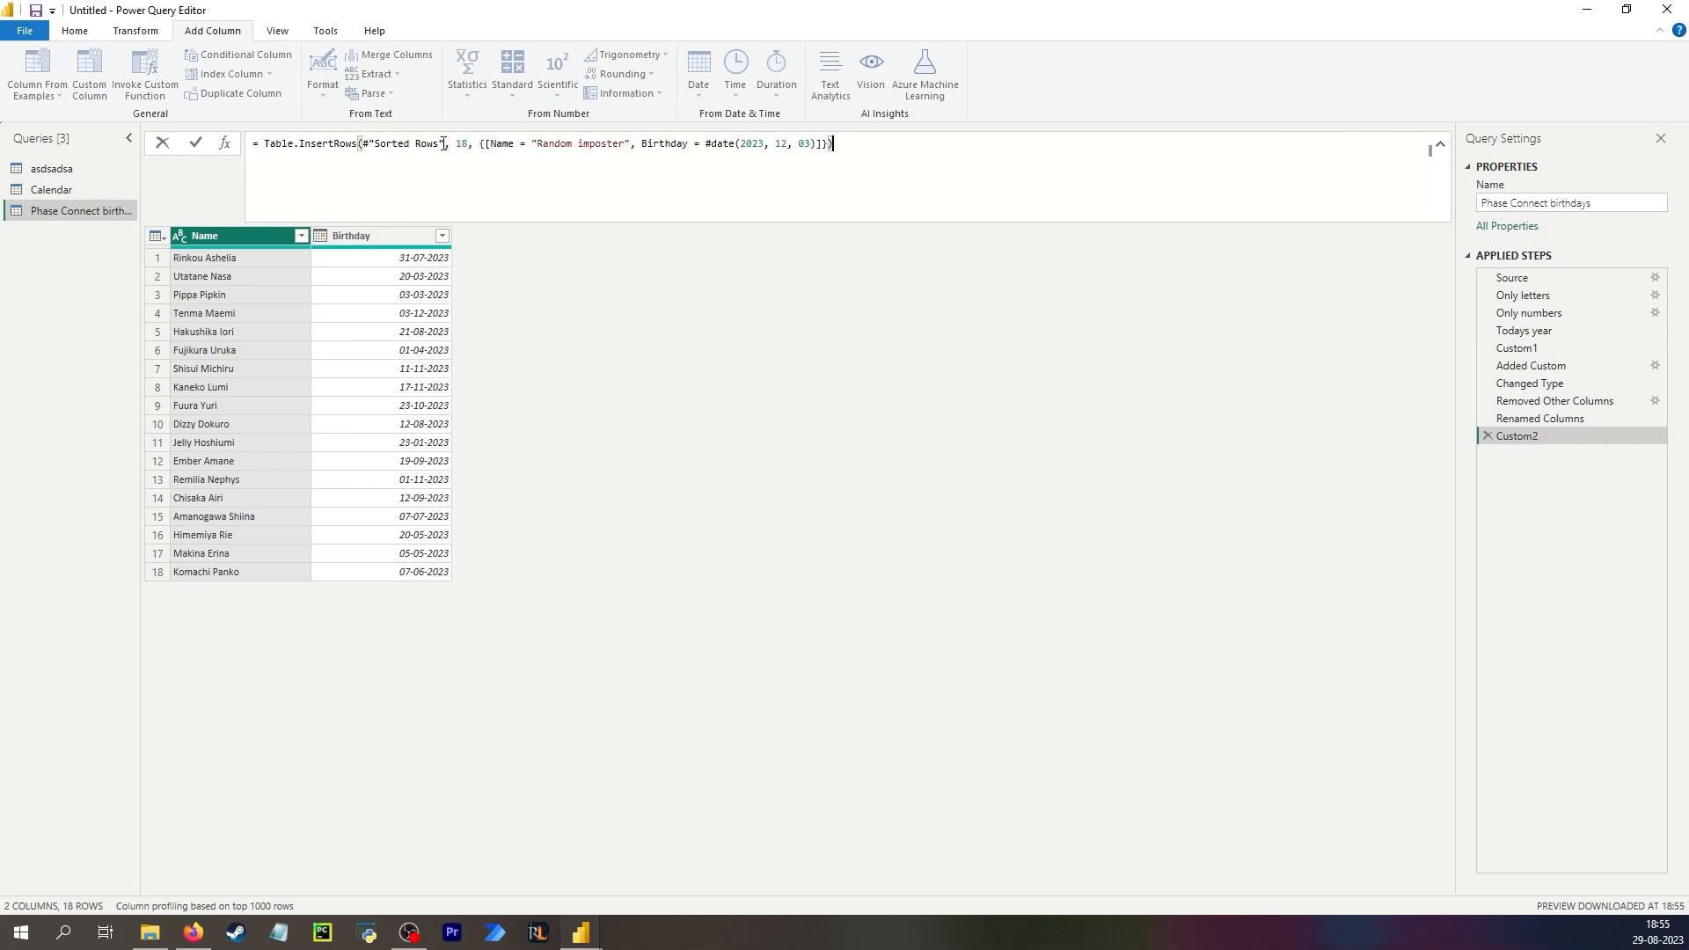
{"action": "left_click_drag", "start_coordinate": [440, 144], "coordinate": [370, 143]}
{"action": "type", "text": "Renam"}
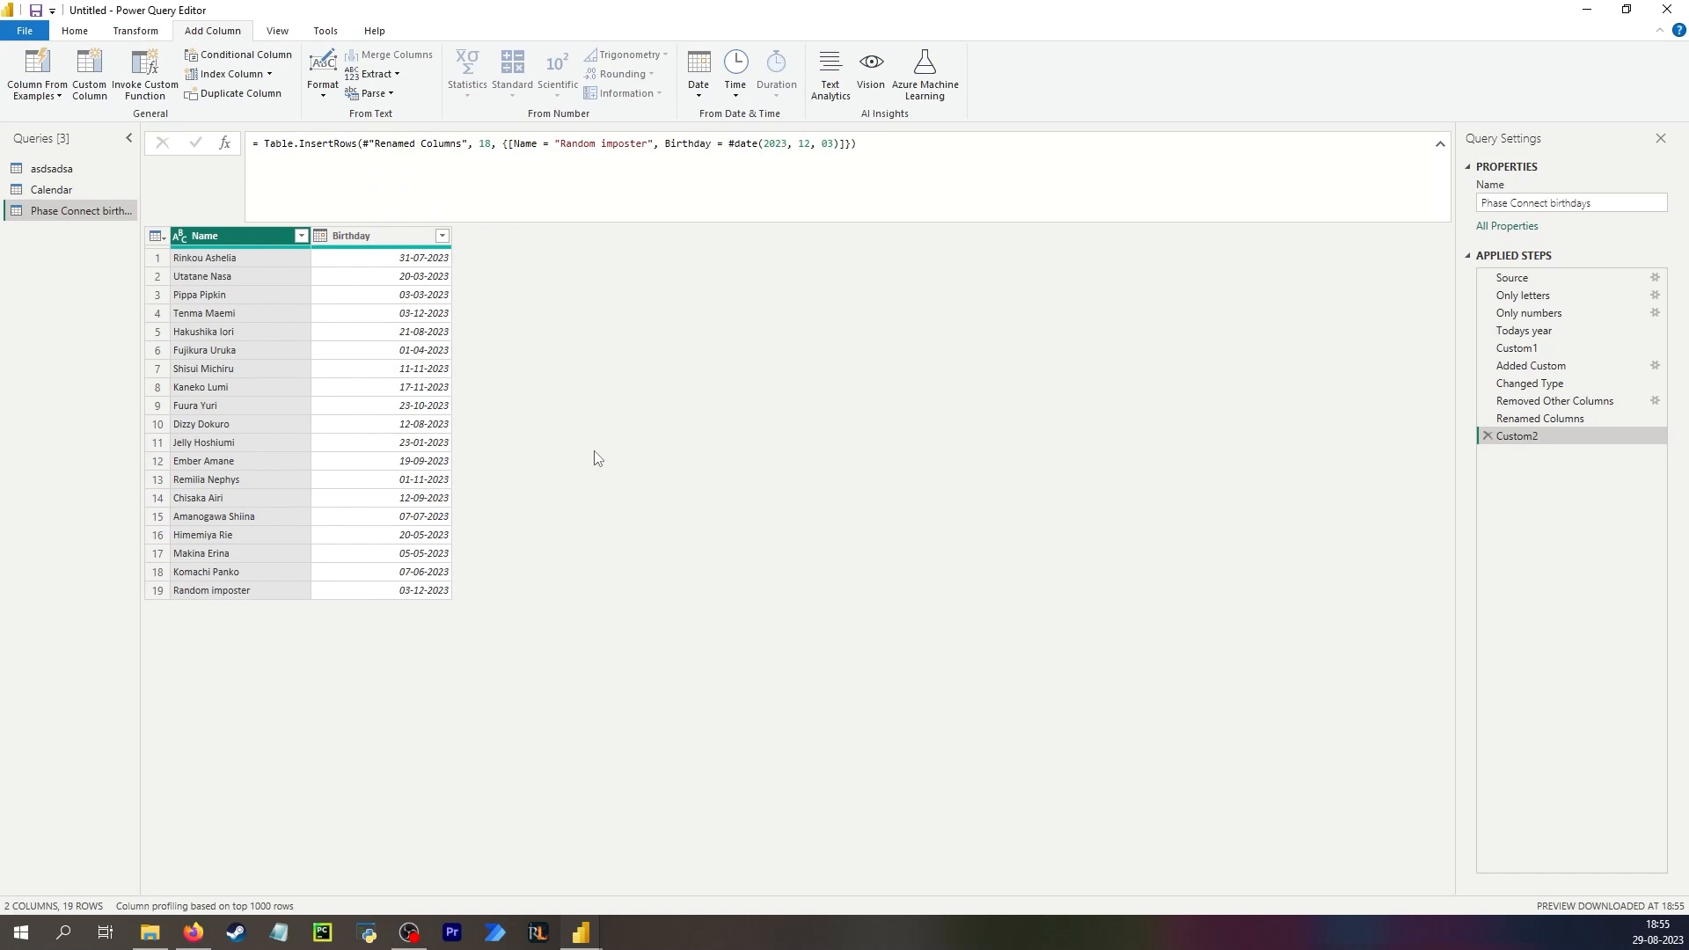
Insert a step after Renamed Columns that sorts the Birthday column ascending.
{"action": "left_click", "coordinate": [1531, 419]}
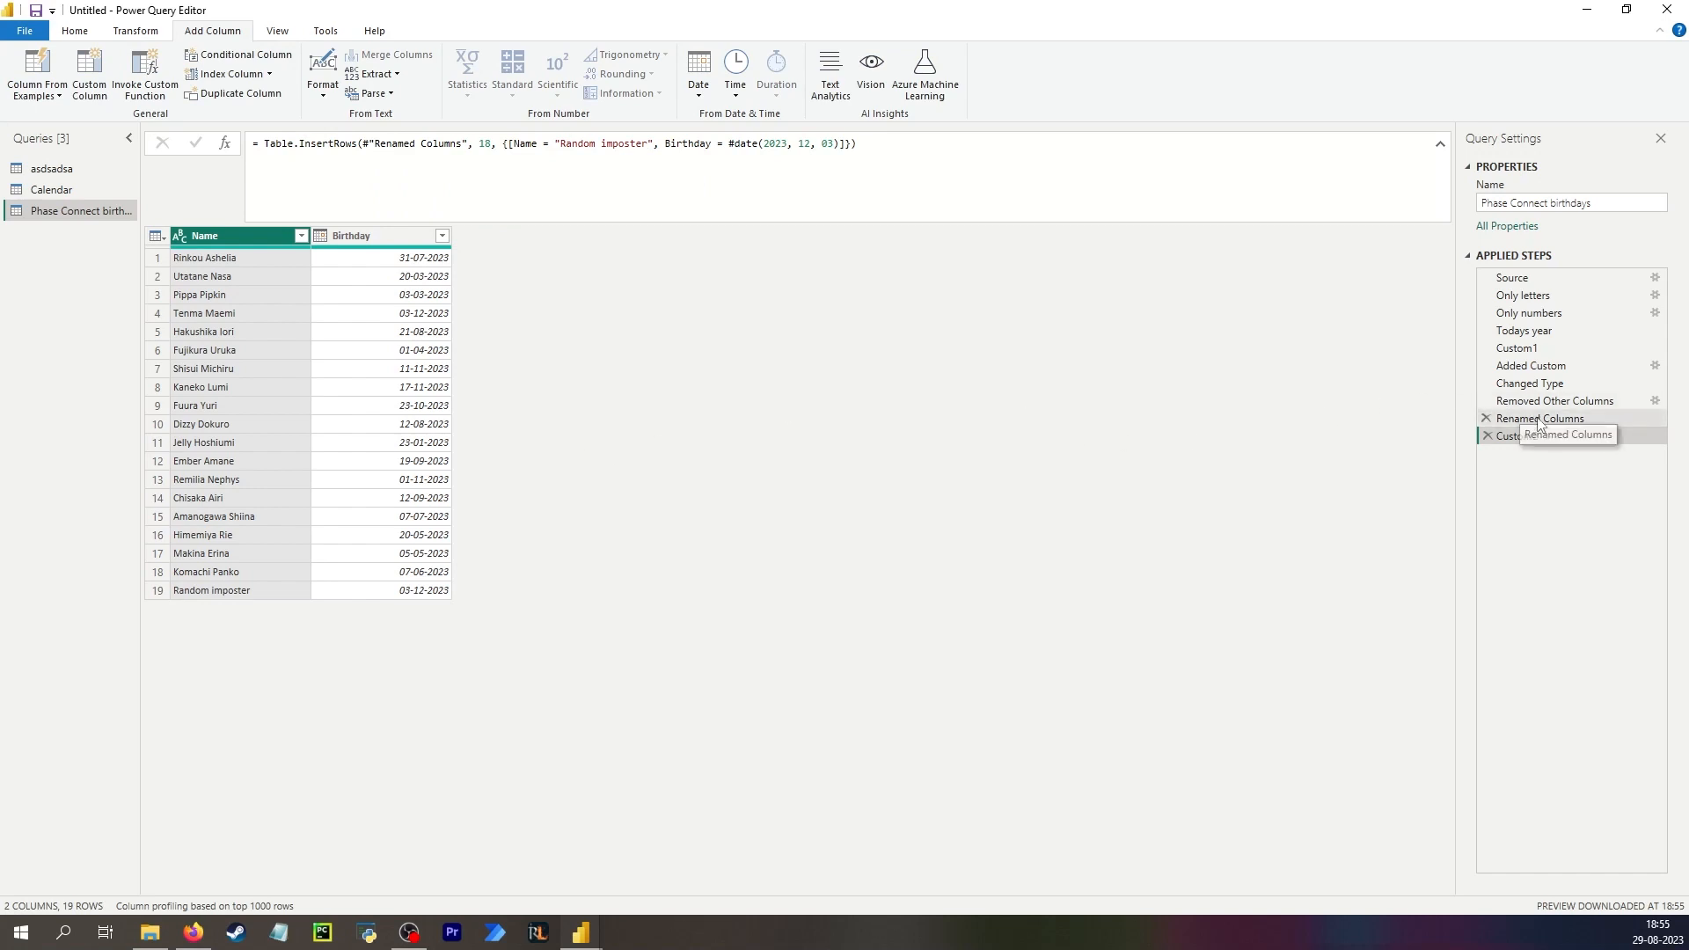
{"action": "left_click", "coordinate": [442, 236]}
{"action": "left_click", "coordinate": [383, 257]}
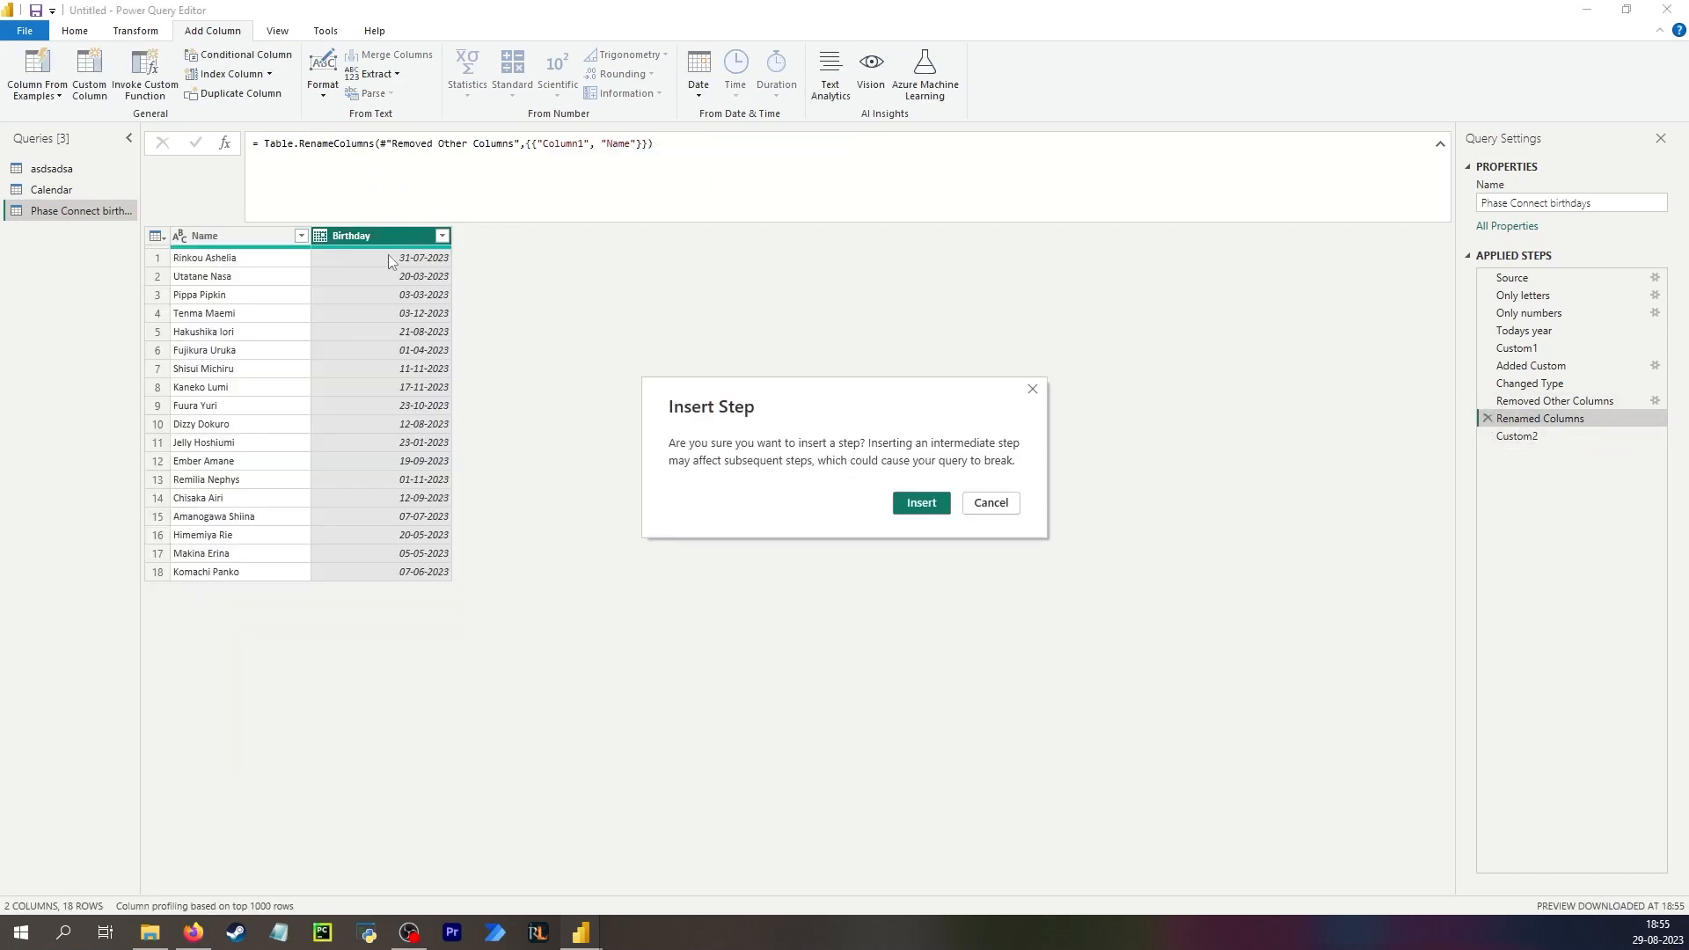
{"action": "left_click", "coordinate": [921, 505]}
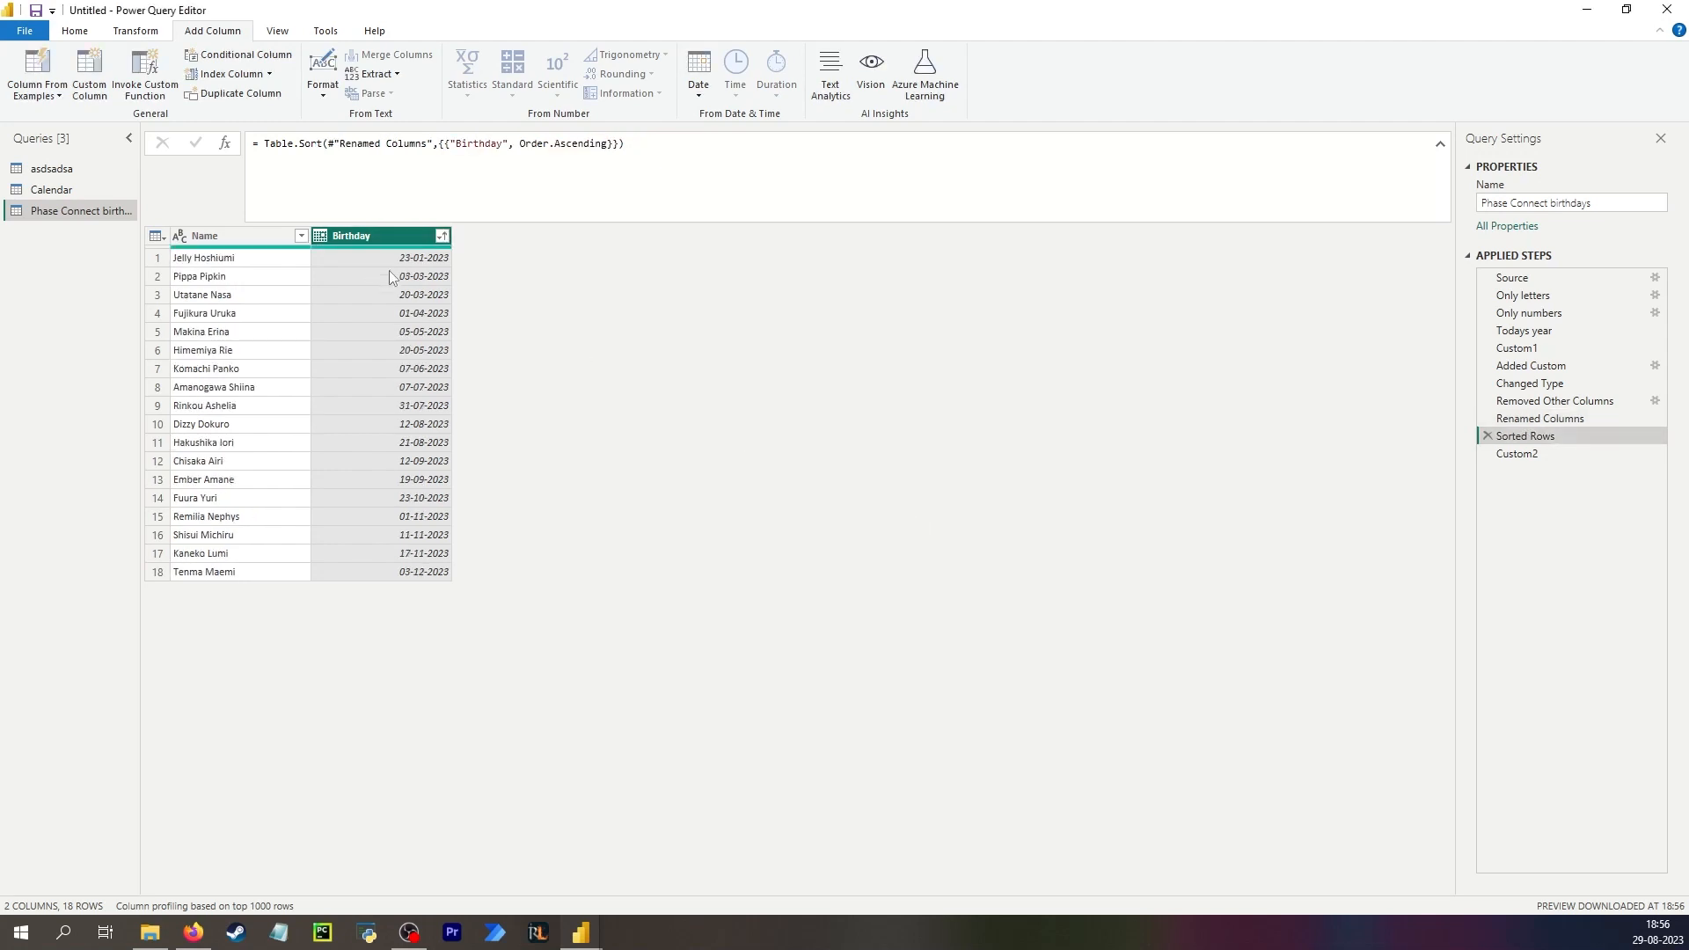
Rename the custom row-insert step to DELETE THIS TEMPORARY STEP.
{"action": "left_click", "coordinate": [1571, 458]}
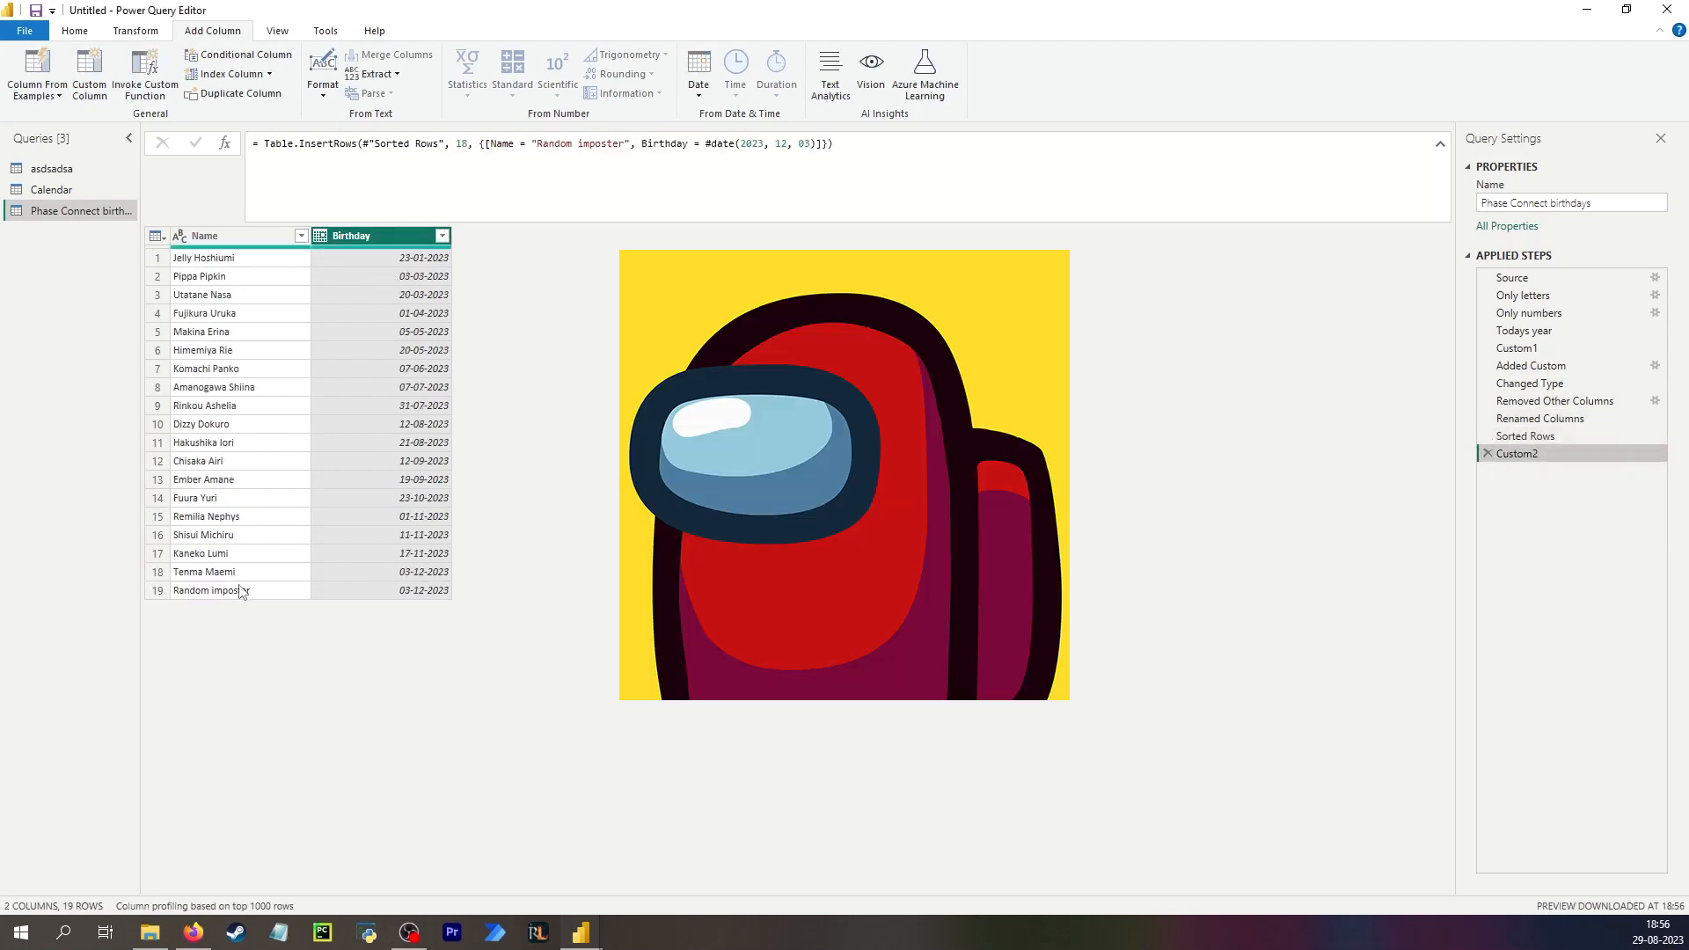
{"action": "double_click", "coordinate": [1520, 460]}
{"action": "type", "text": "DEL"}
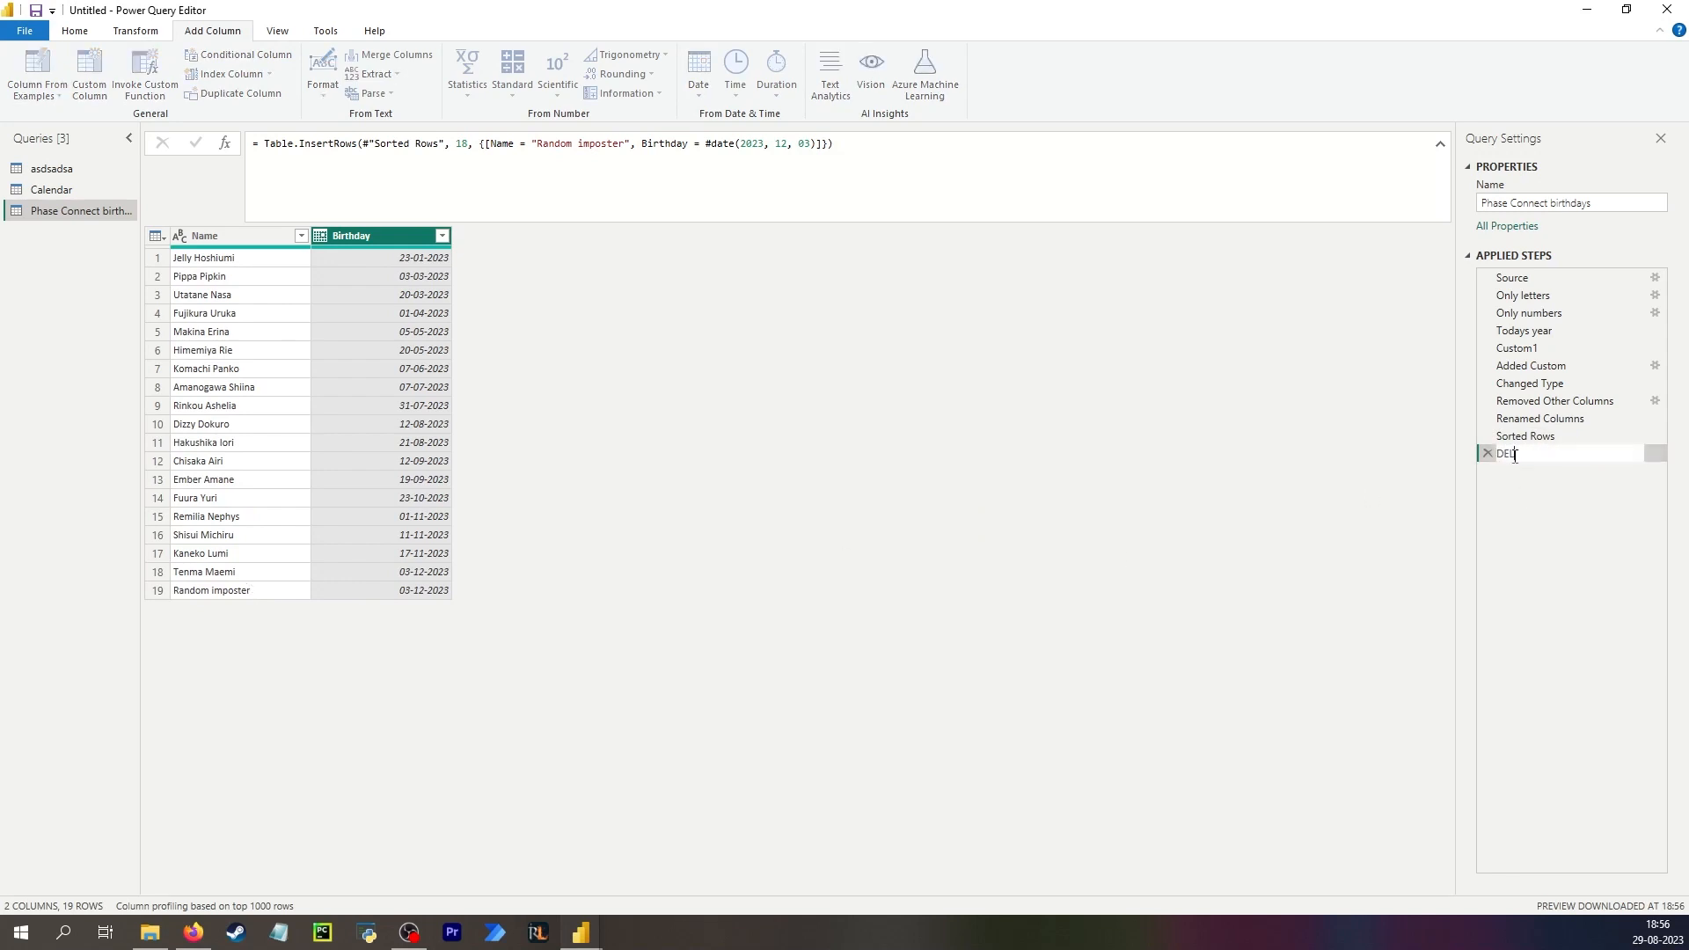
{"action": "type", "text": "ETE THIS TEMPORARY STEP"}
{"action": "key", "text": "Return"}
Give the temporary step the description "Add an extra row to get a duplicate birthday".
{"action": "right_click", "coordinate": [1537, 453]}
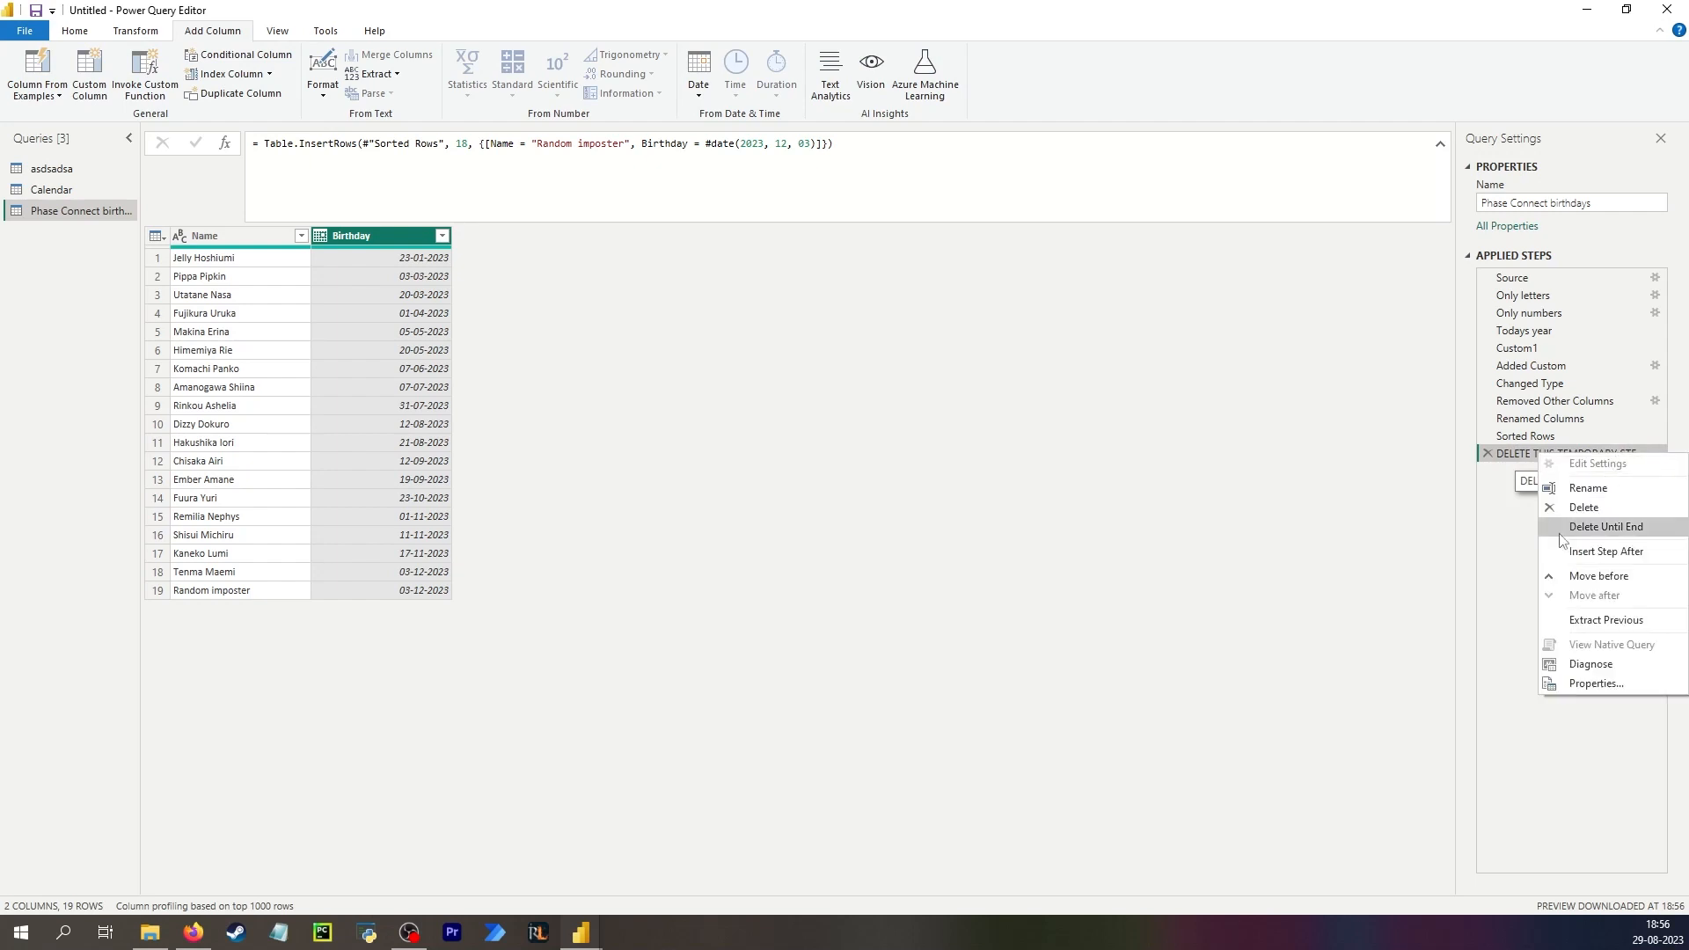
{"action": "left_click", "coordinate": [1588, 685]}
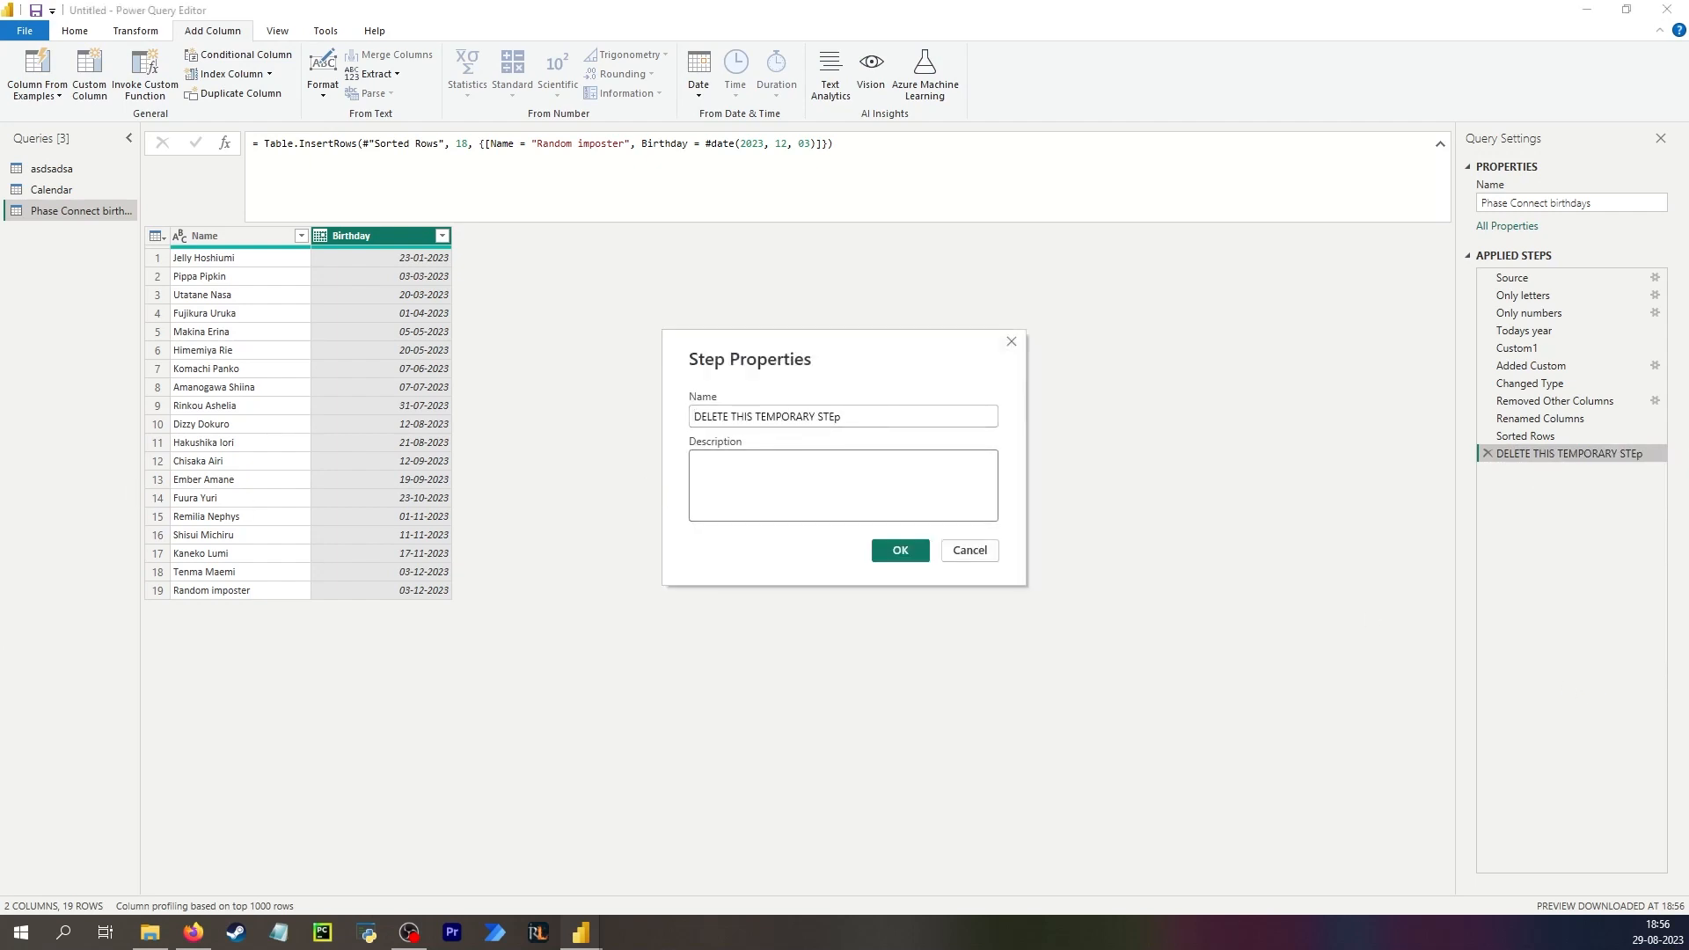
{"action": "key", "text": "ctrl+v"}
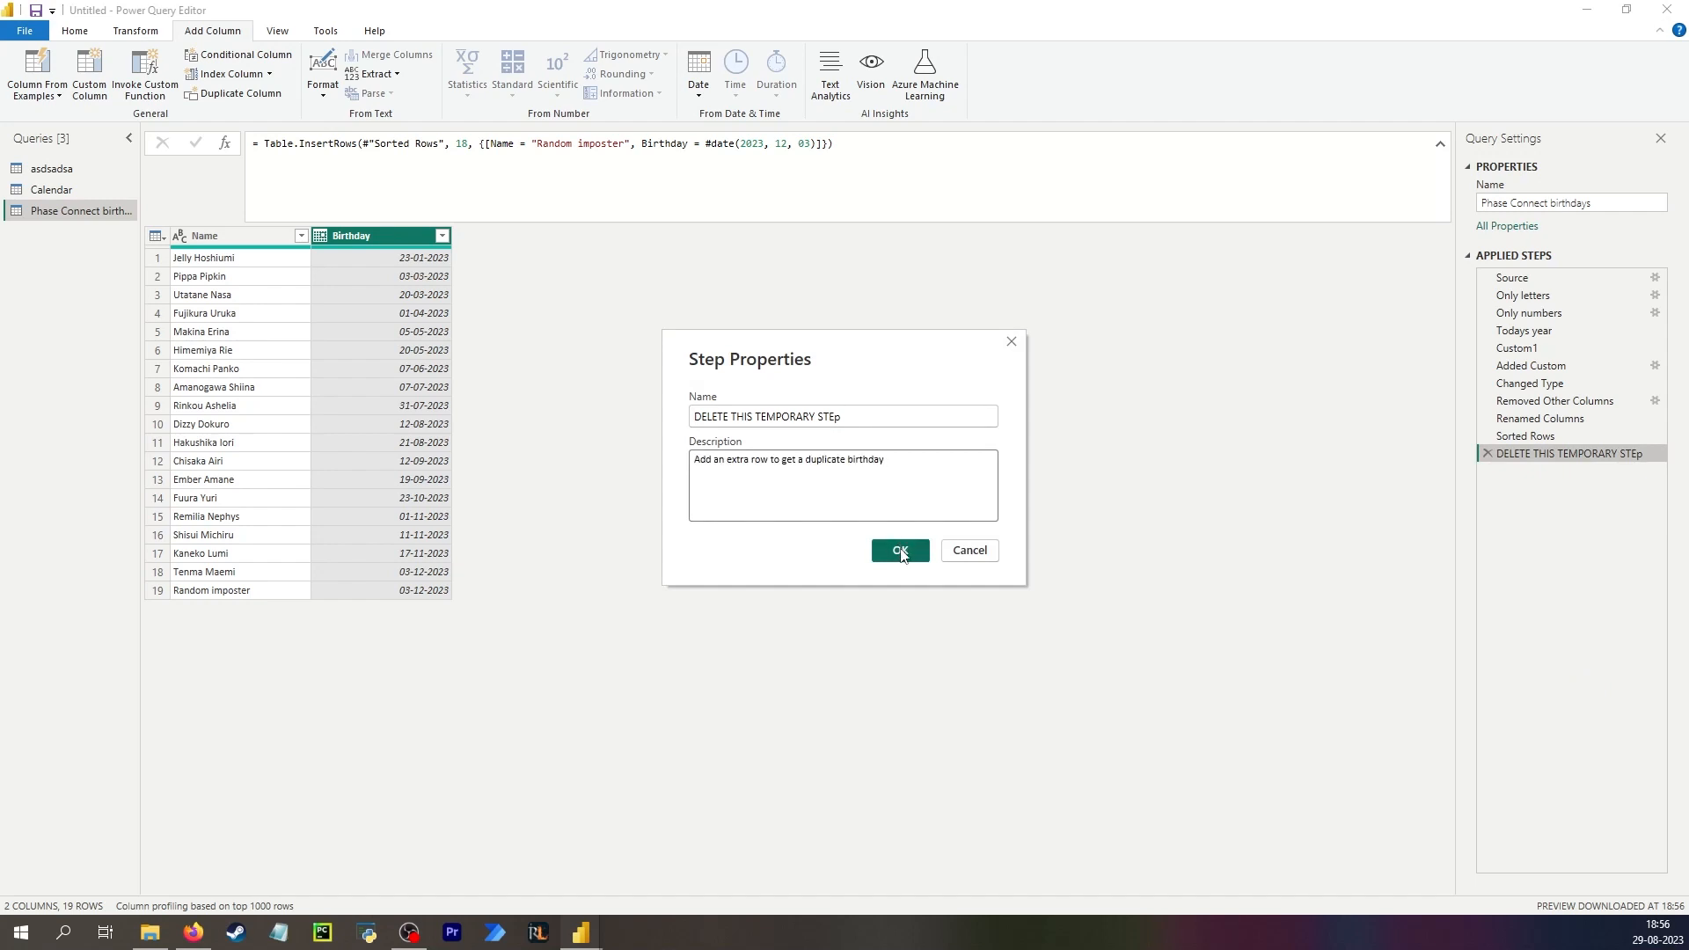
{"action": "left_click", "coordinate": [900, 550]}
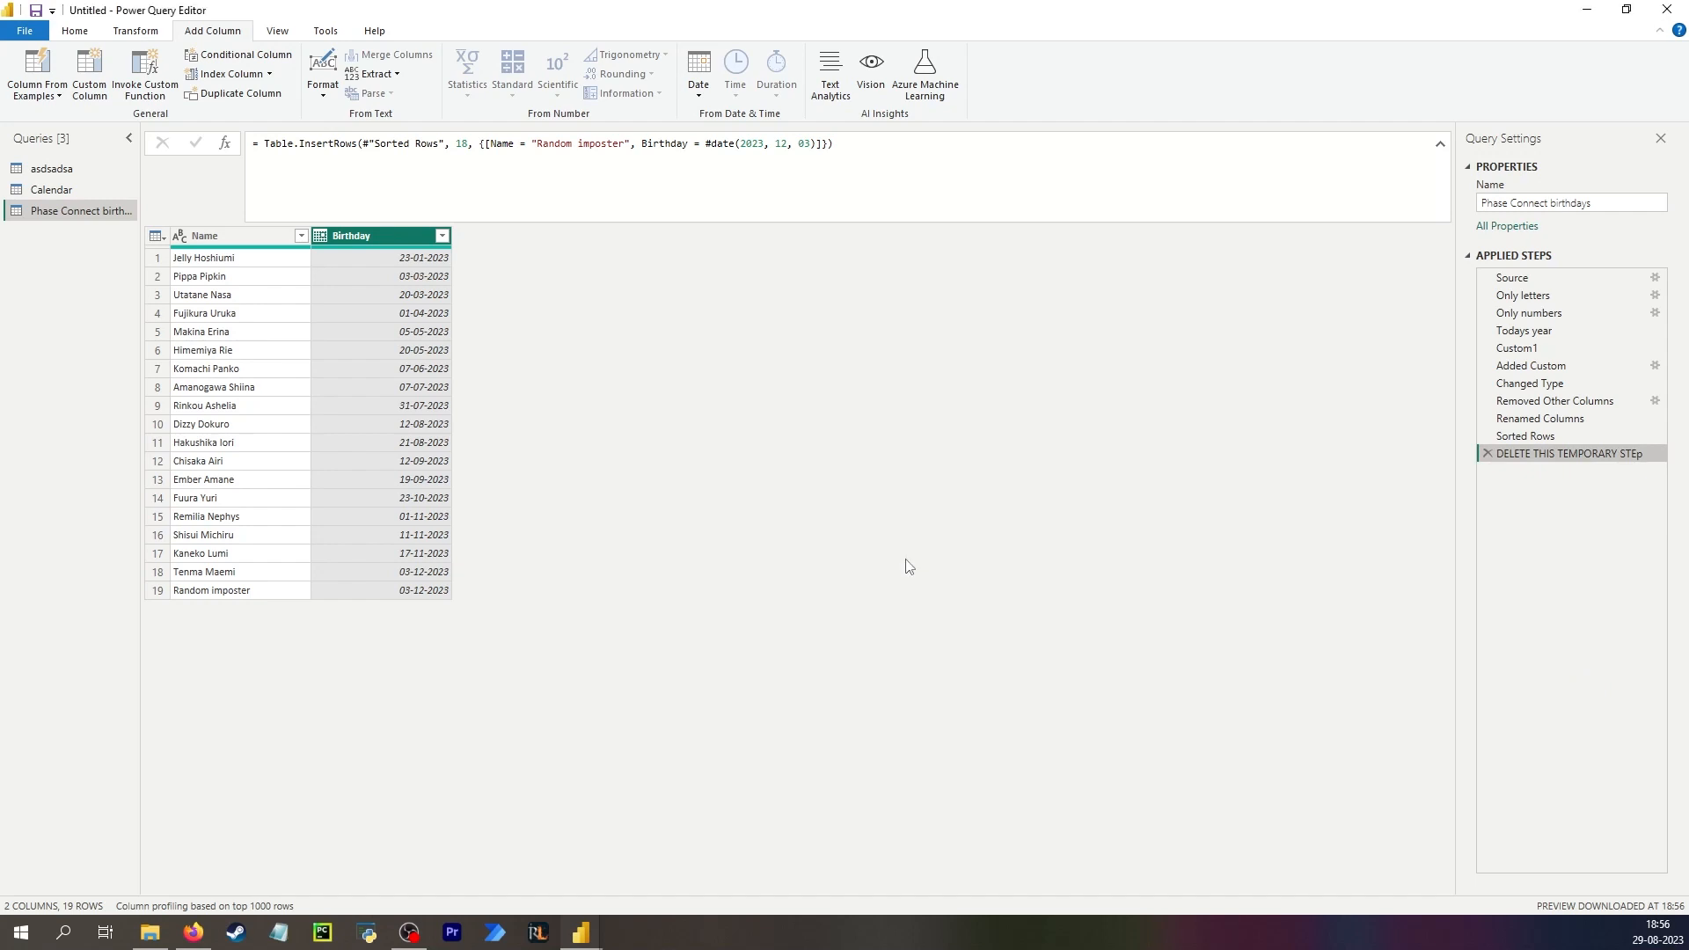
Disable loading of the asdsadsa query and then delete that query.
{"action": "left_click", "coordinate": [58, 169]}
{"action": "right_click", "coordinate": [79, 177]}
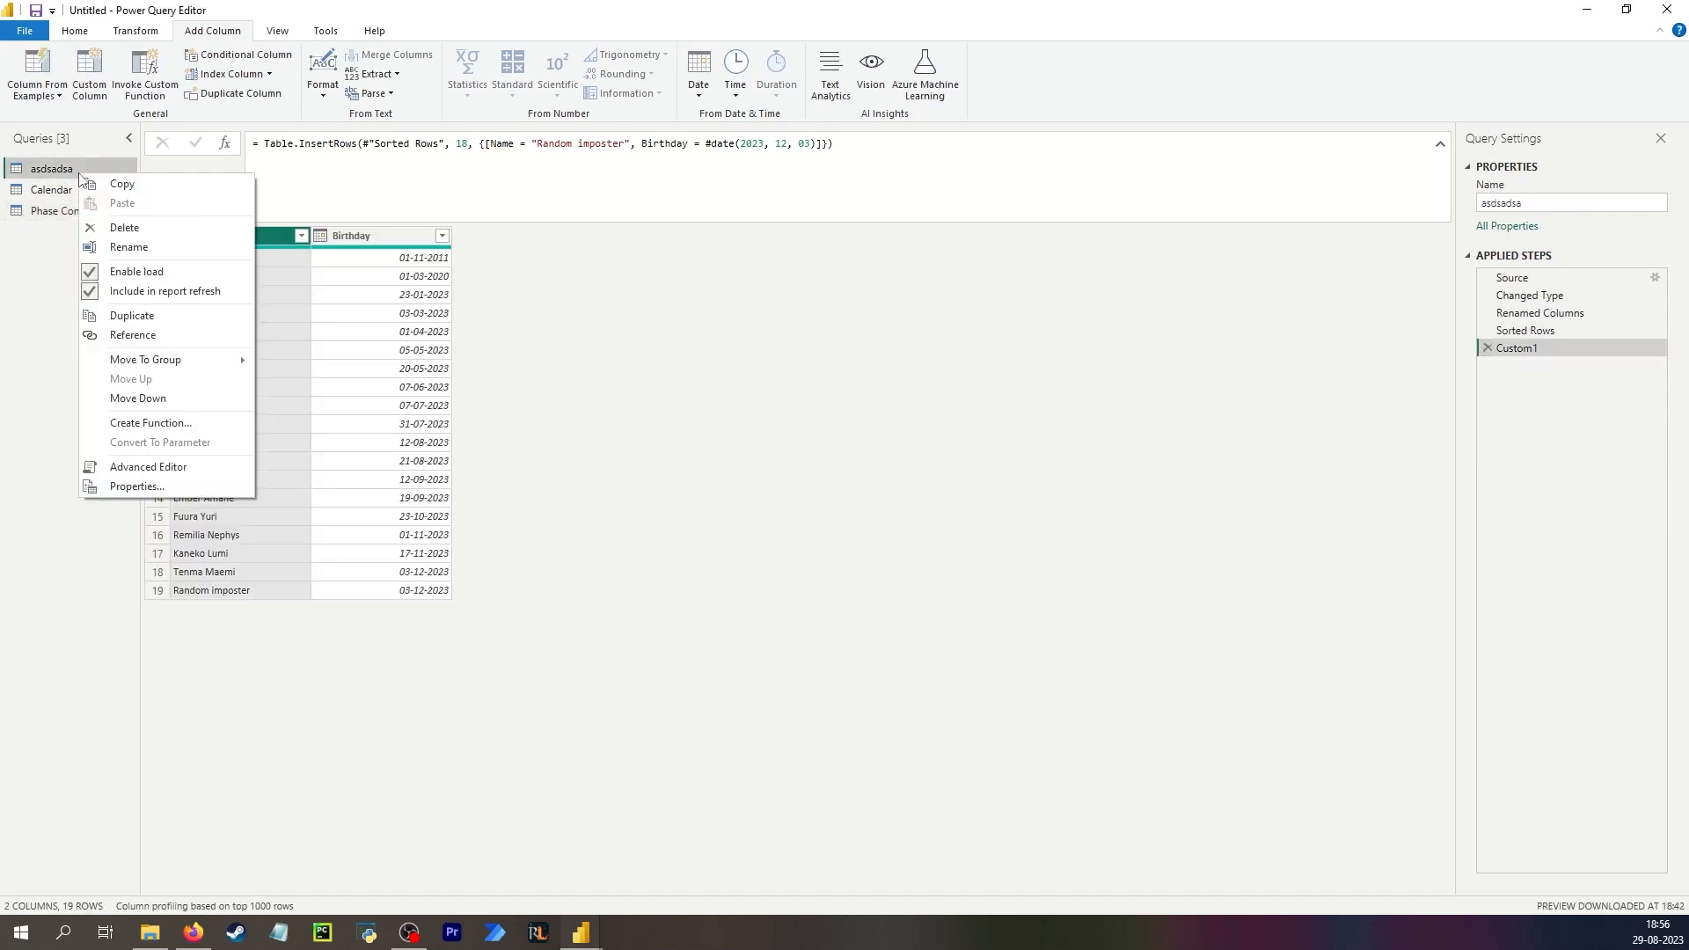
{"action": "left_click", "coordinate": [147, 278]}
{"action": "left_click", "coordinate": [917, 503]}
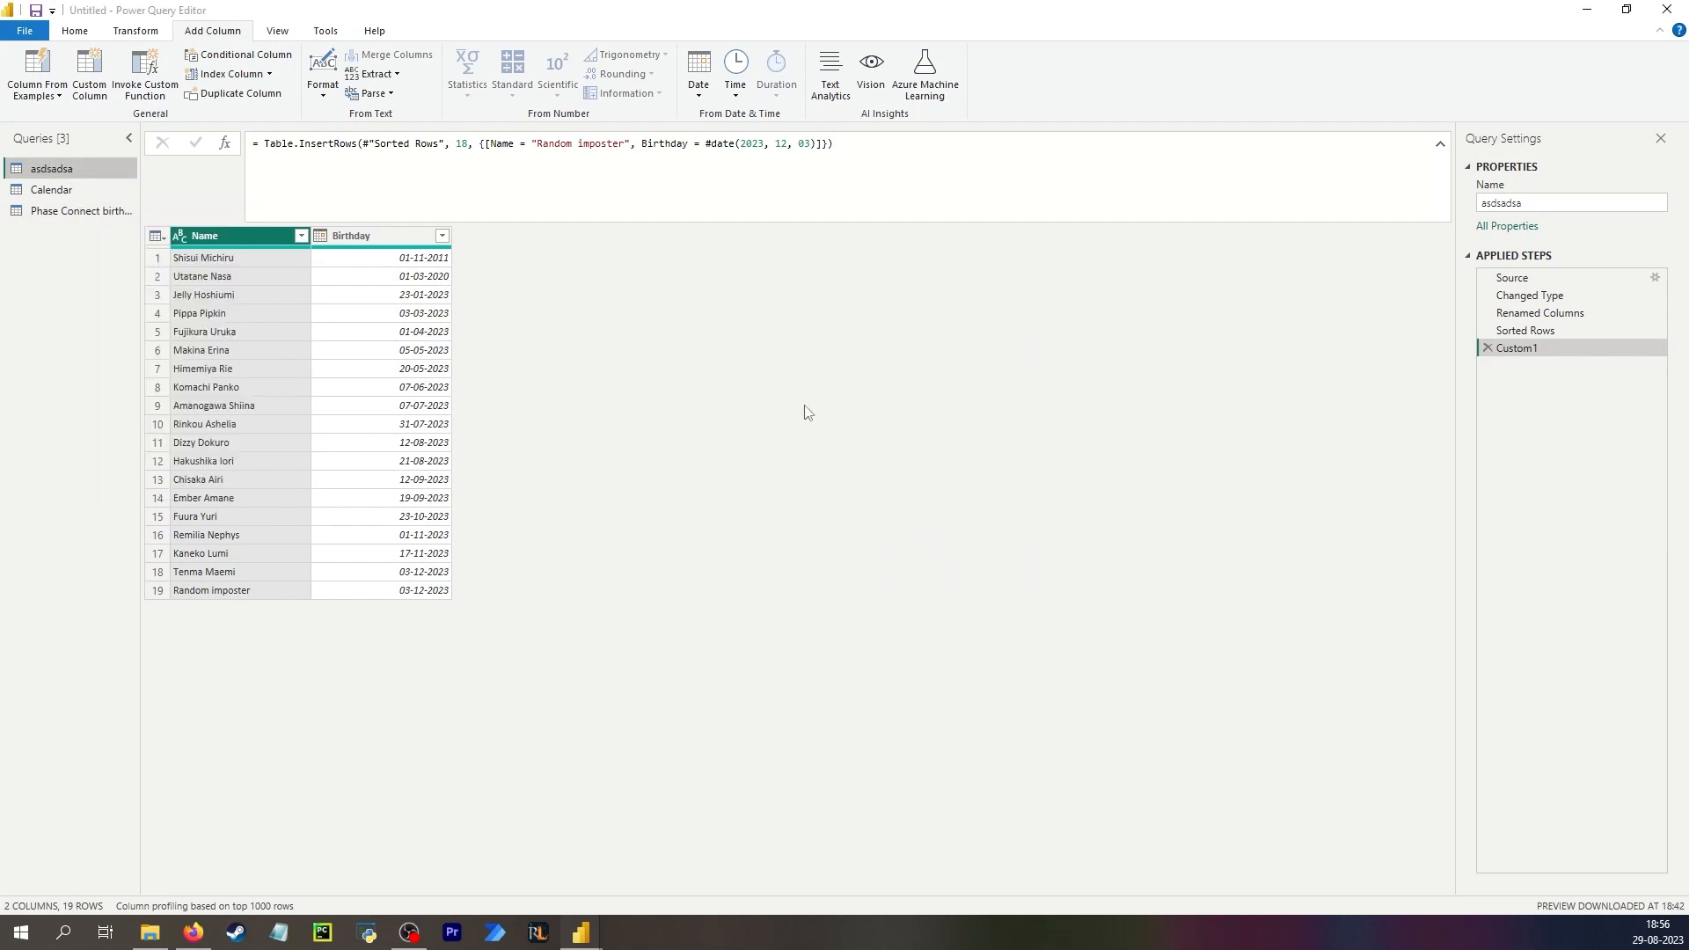
{"action": "right_click", "coordinate": [83, 172]}
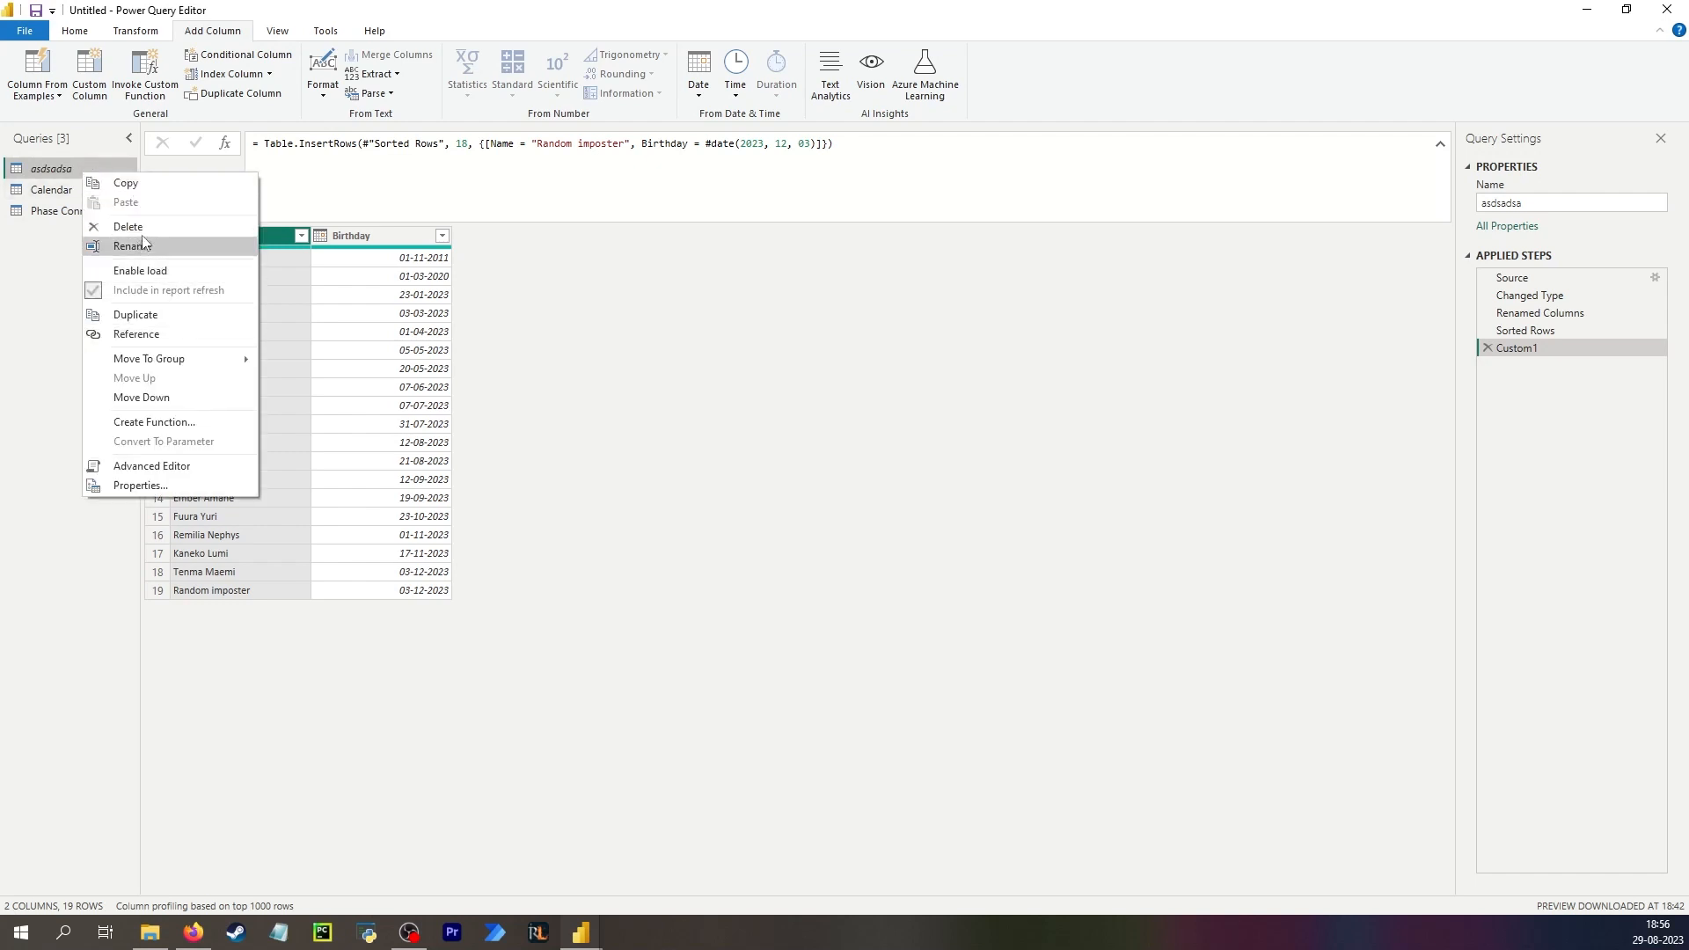
{"action": "left_click", "coordinate": [154, 232]}
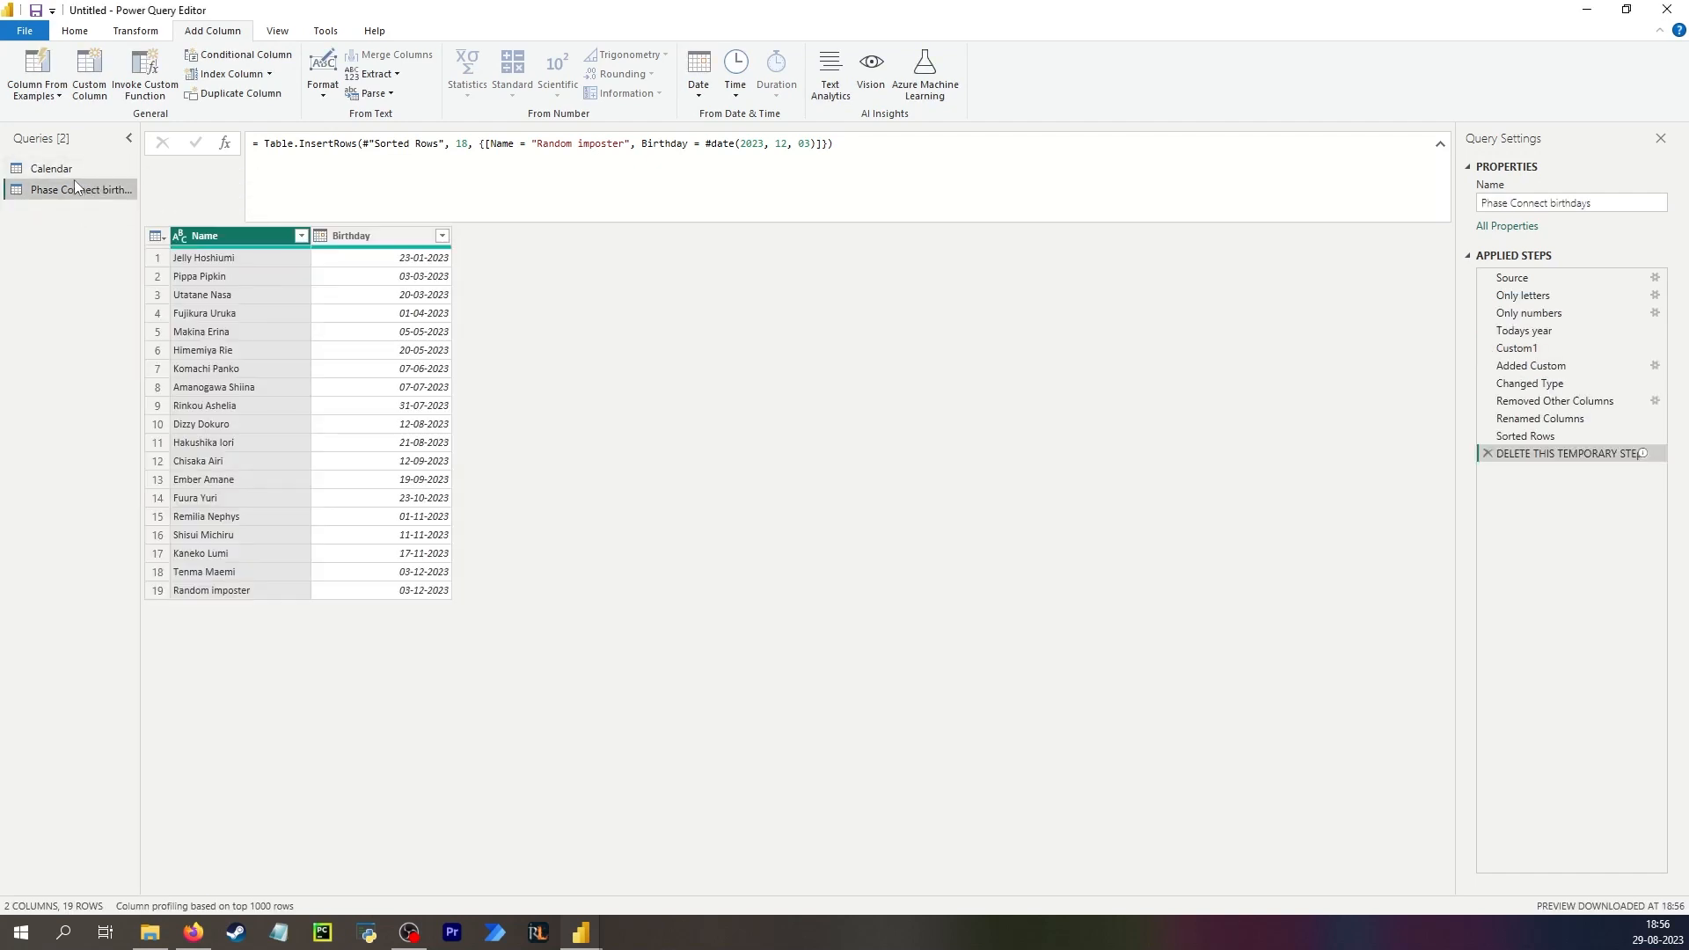
Close the Power Query Editor and apply the changes.
{"action": "left_click", "coordinate": [78, 35]}
{"action": "left_click", "coordinate": [27, 63]}
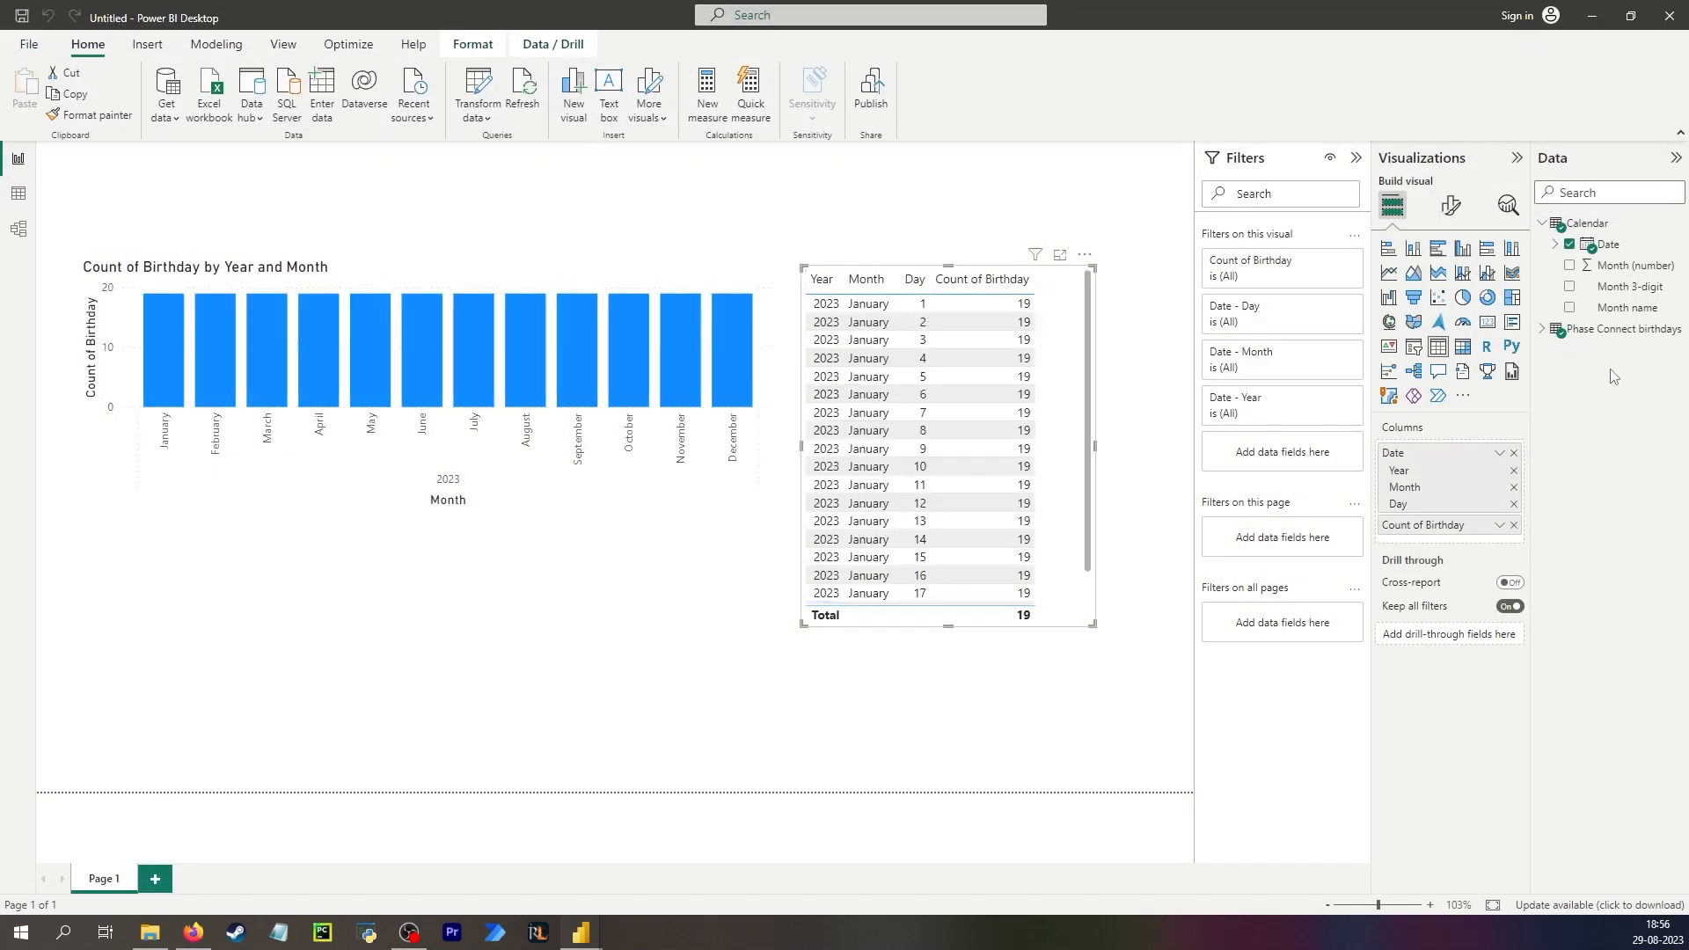
In the model view, relate Phase Connect birthdays' Birthday column to the Calendar Date column.
{"action": "left_click", "coordinate": [1575, 330]}
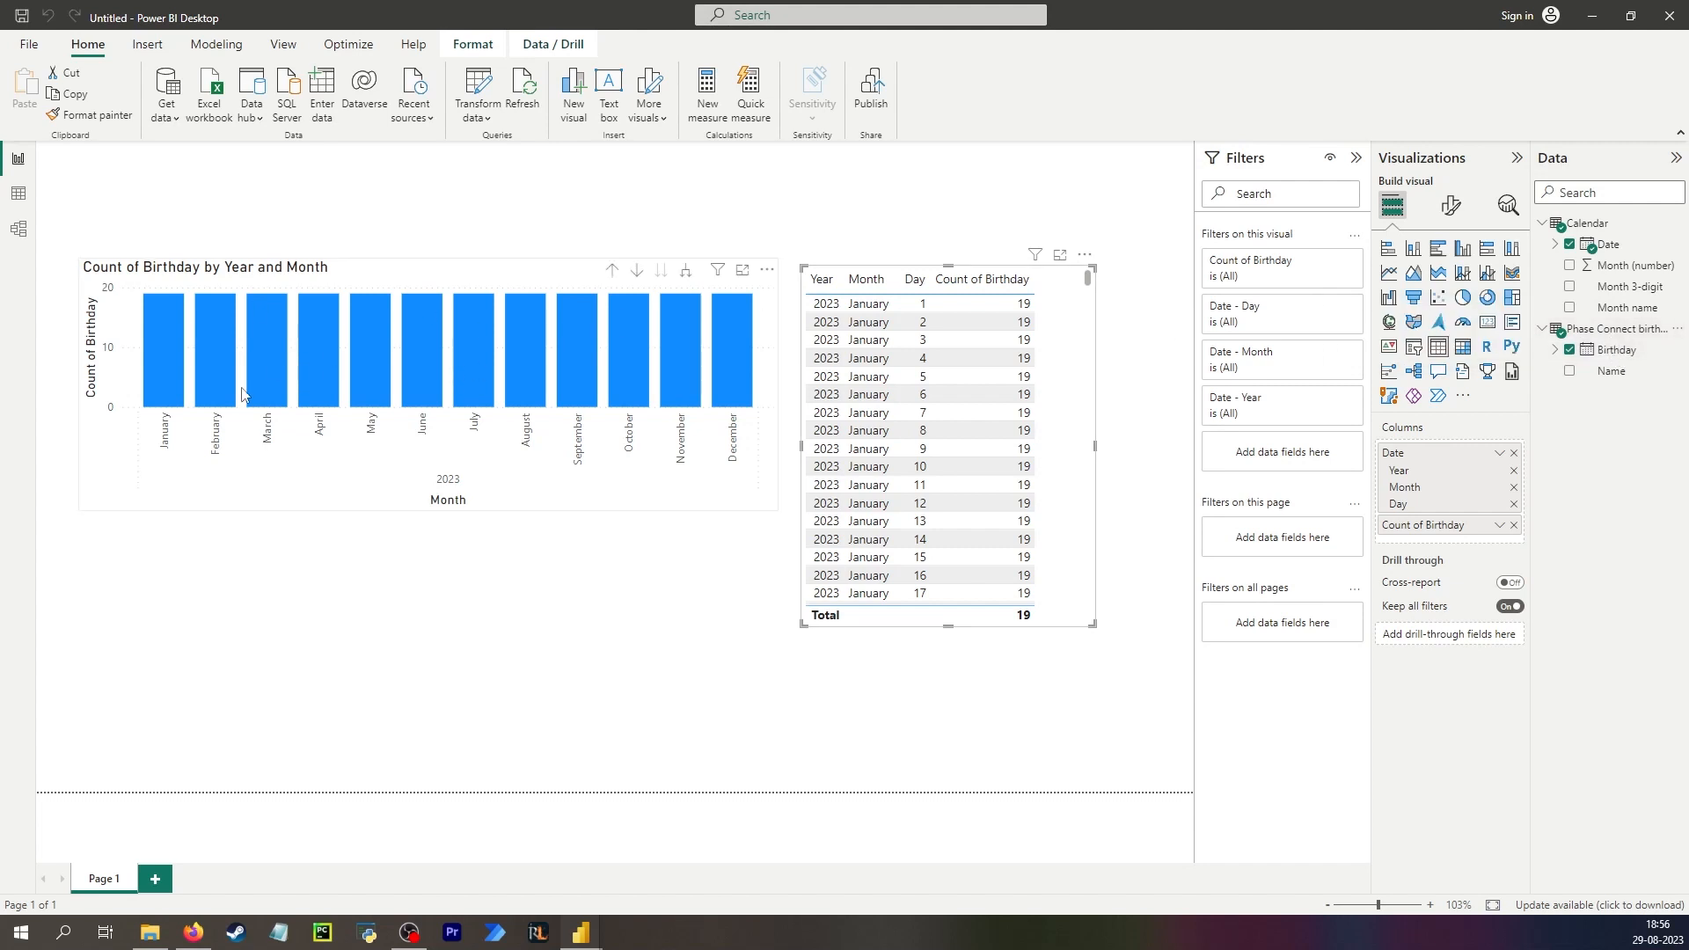
{"action": "left_click", "coordinate": [18, 195]}
{"action": "left_click", "coordinate": [18, 229]}
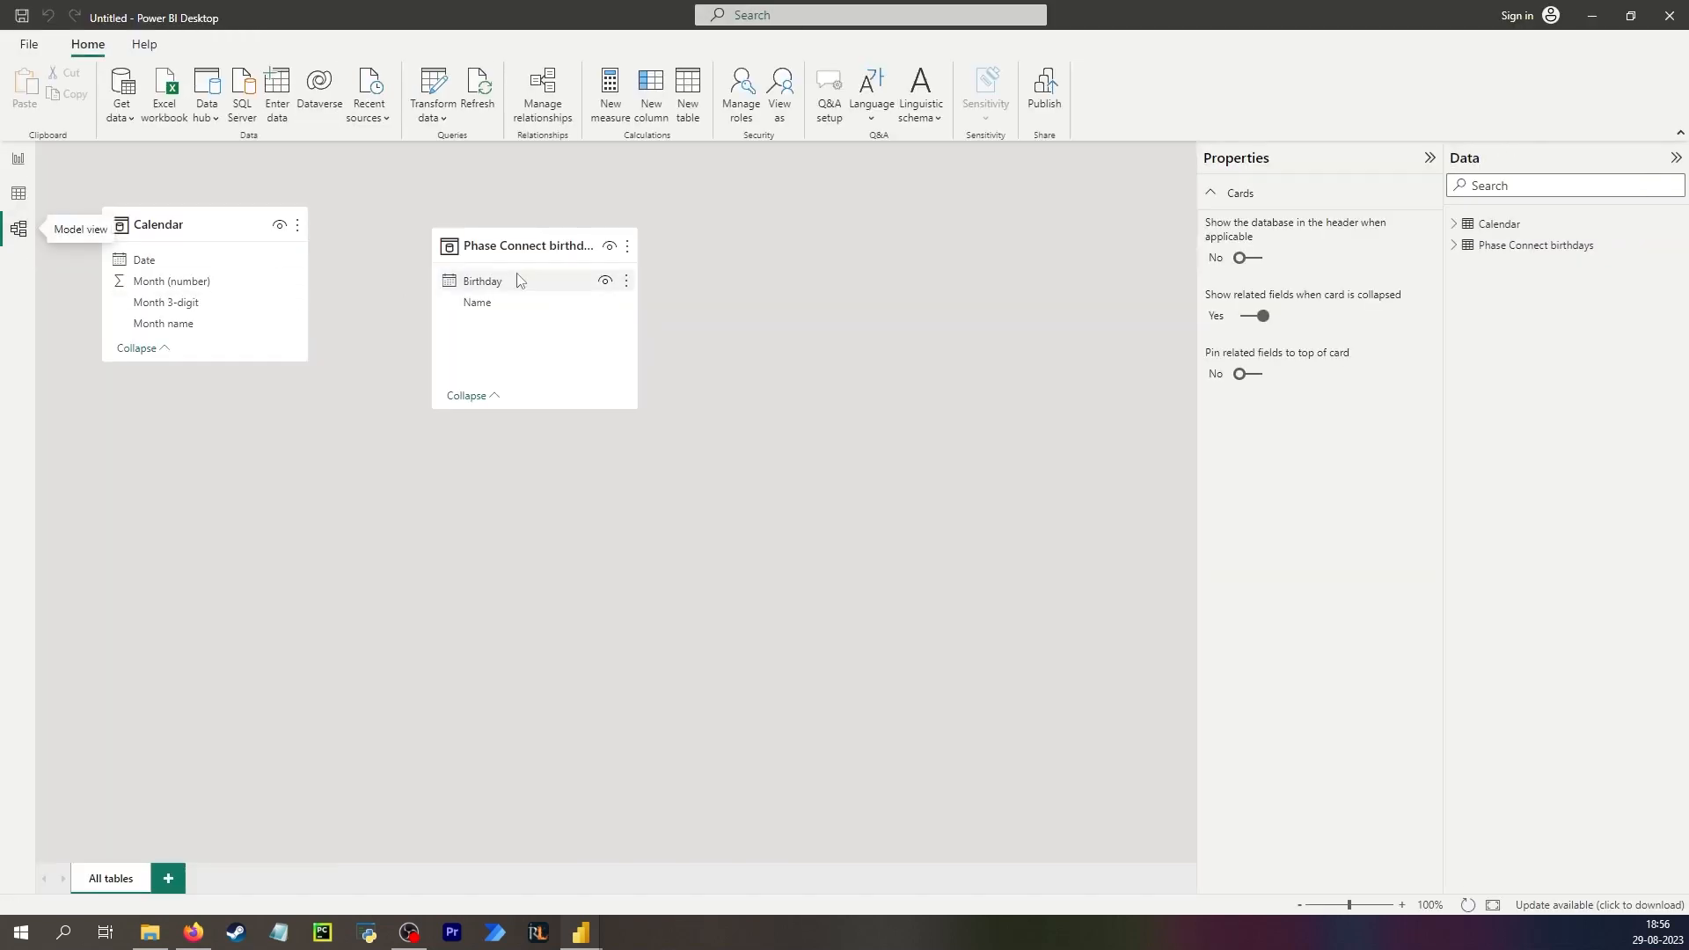
{"action": "left_click_drag", "start_coordinate": [519, 280], "coordinate": [173, 264]}
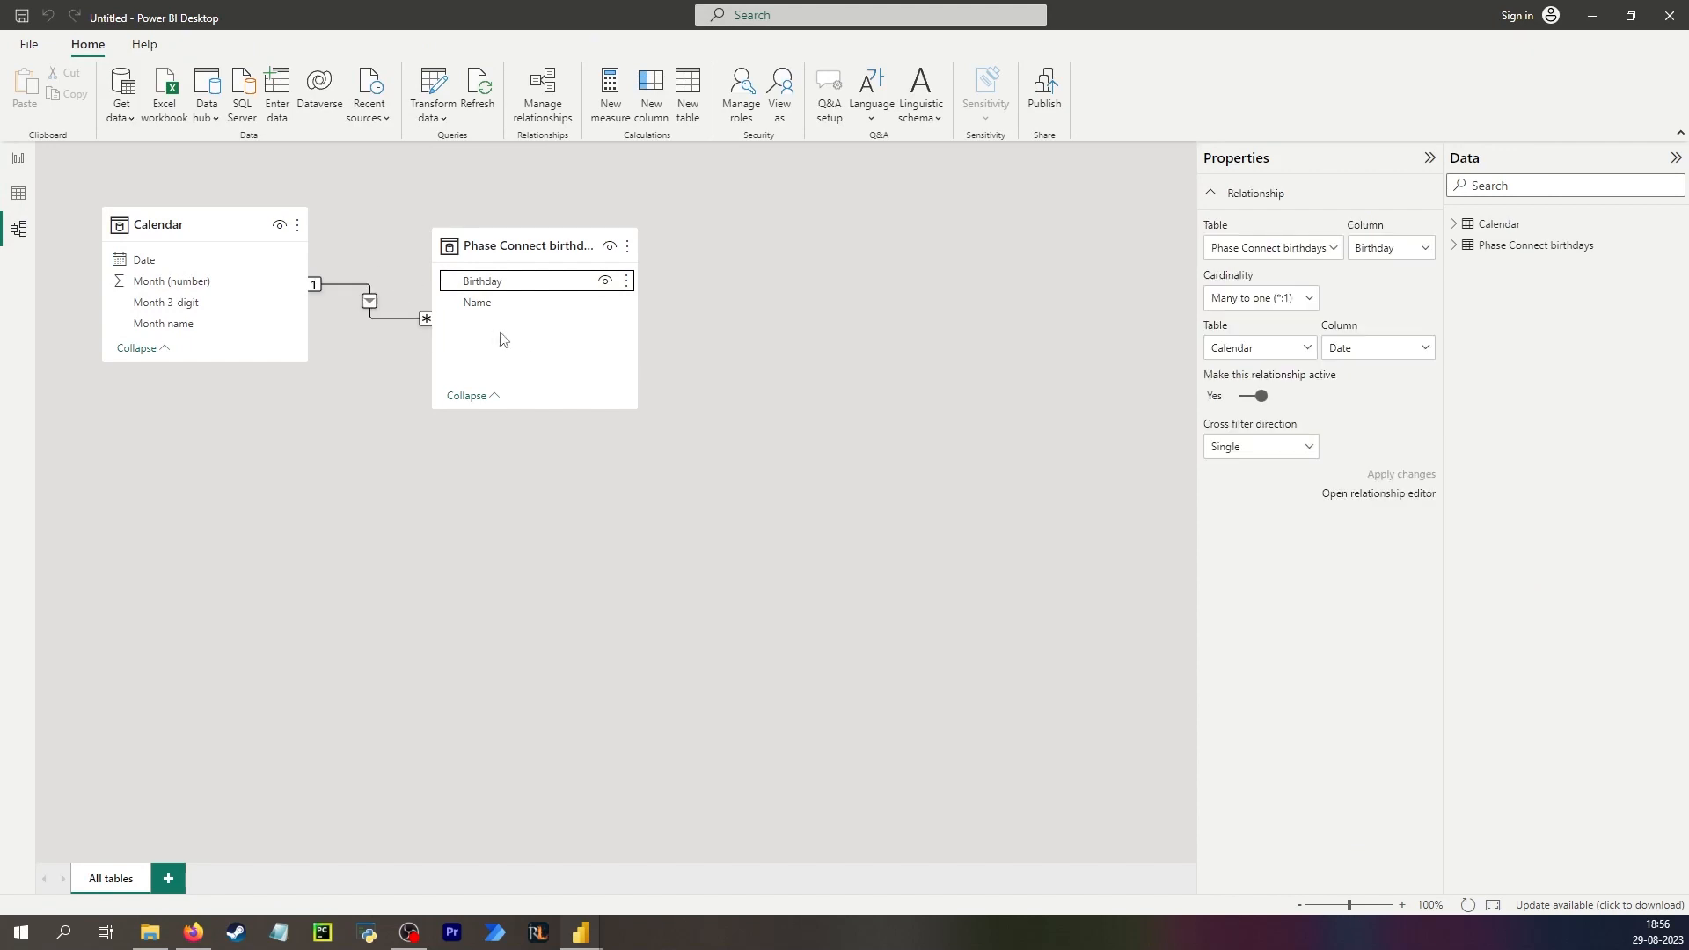
Back in the report, inspect the table visual and toggle a cross-filter on the December row.
{"action": "left_click", "coordinate": [18, 158]}
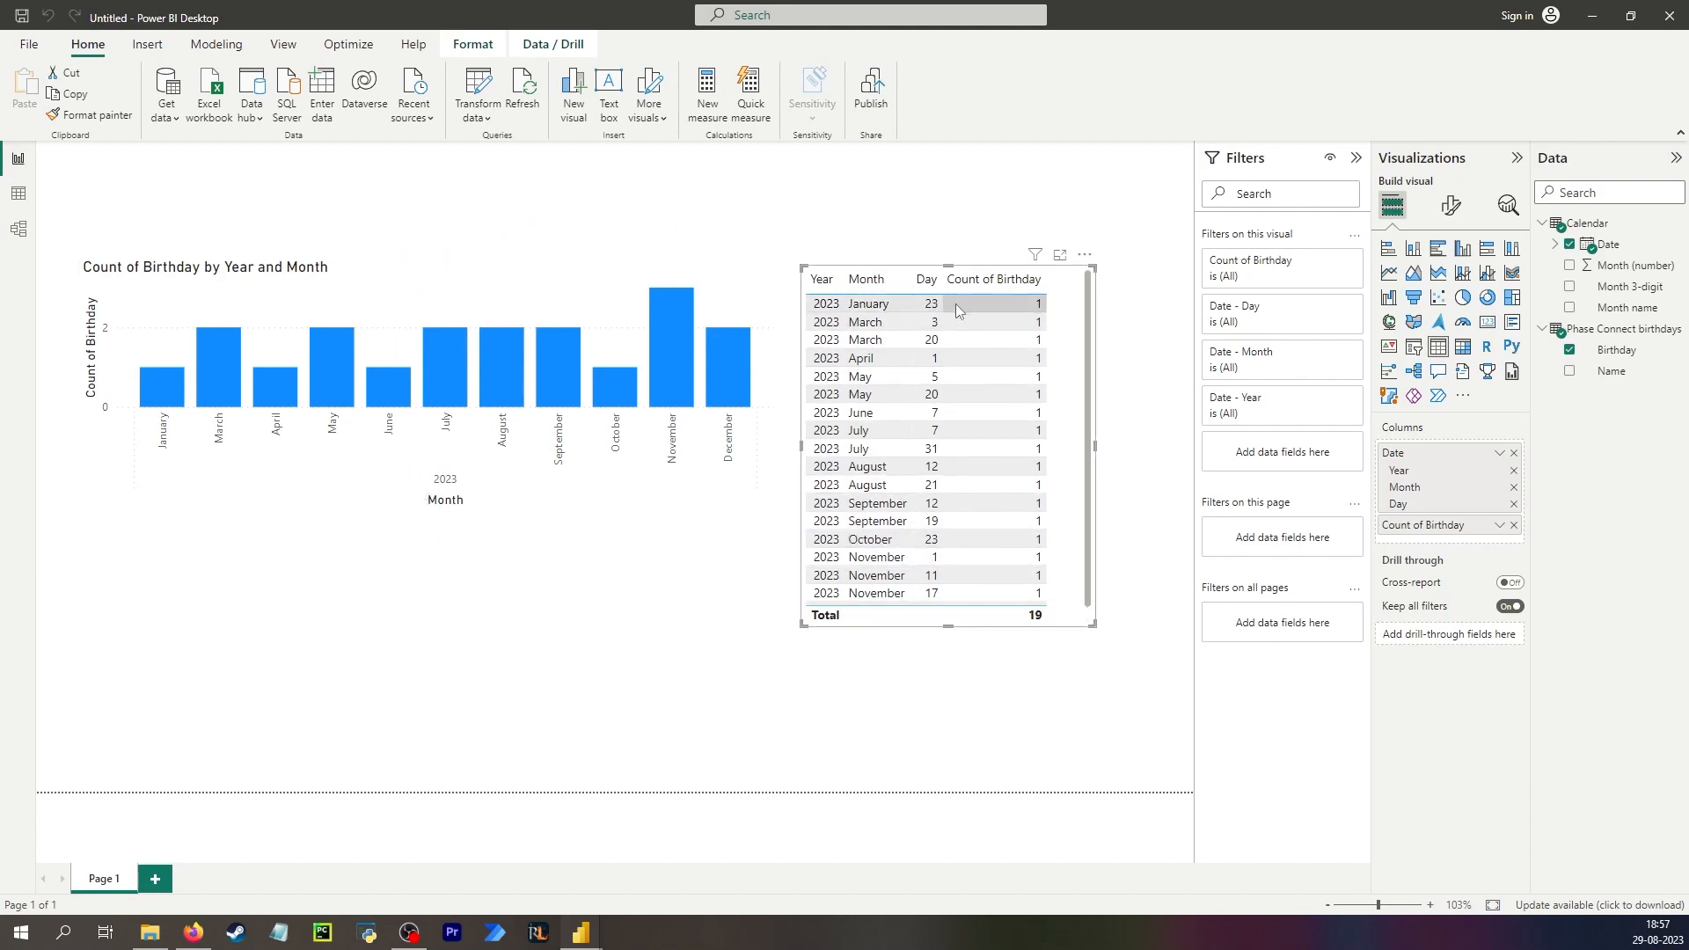
{"action": "scroll", "coordinate": [984, 599], "scroll_direction": "down", "scroll_amount": 1}
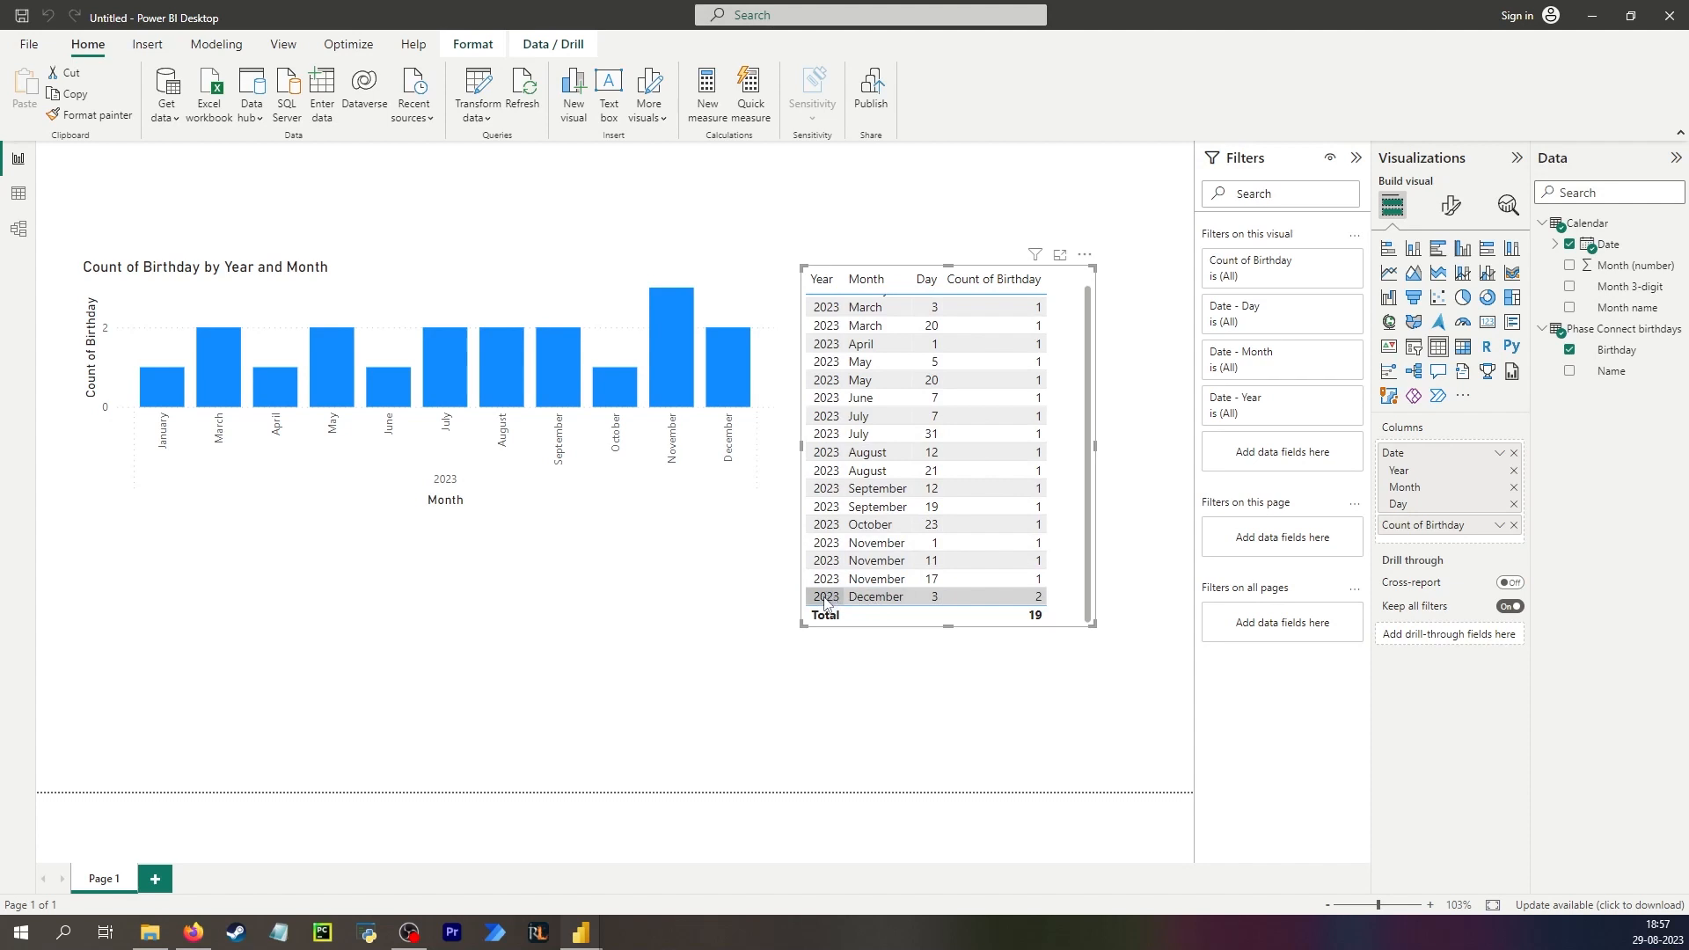
{"action": "left_click", "coordinate": [992, 598]}
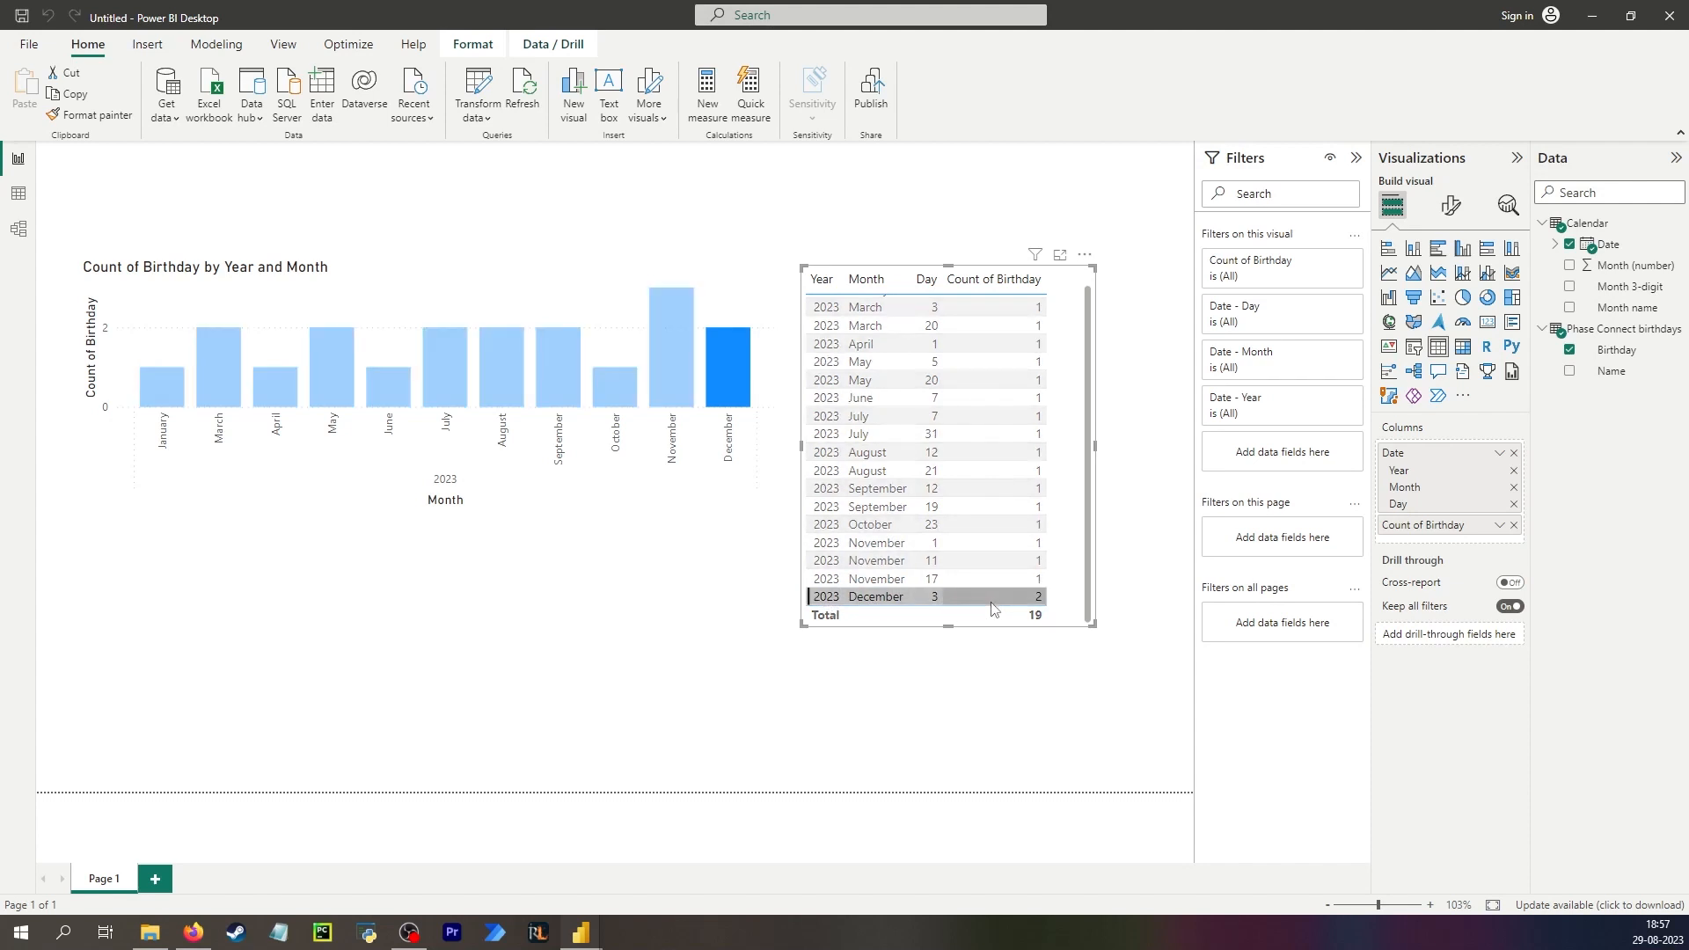
{"action": "left_click", "coordinate": [992, 599]}
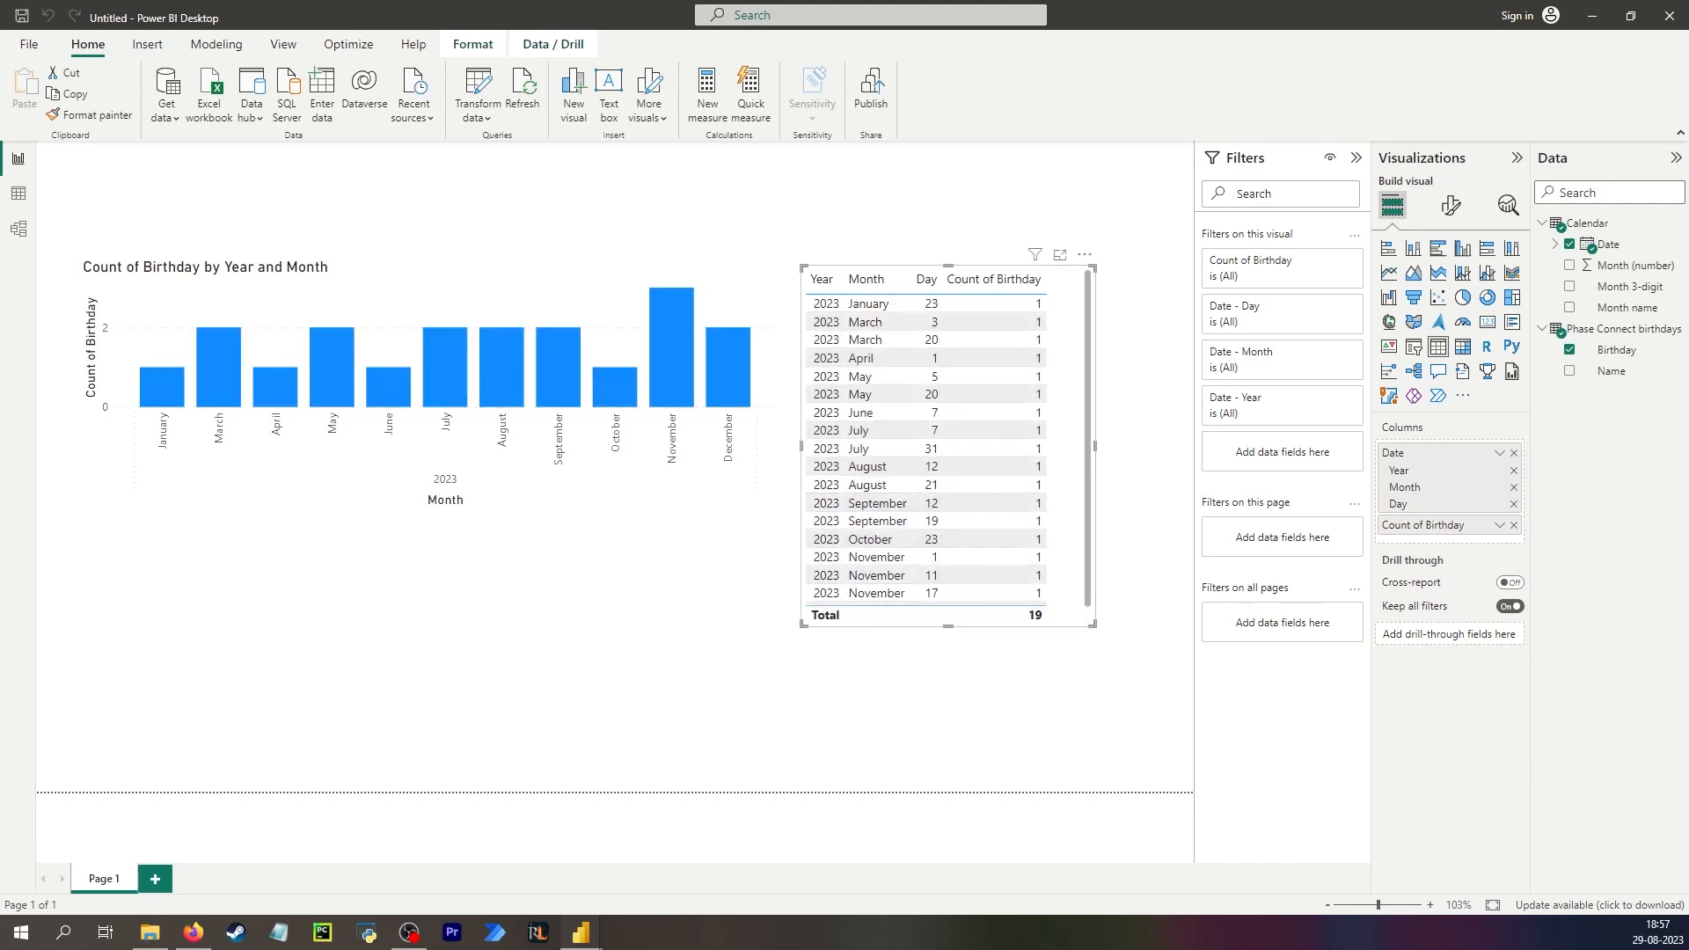